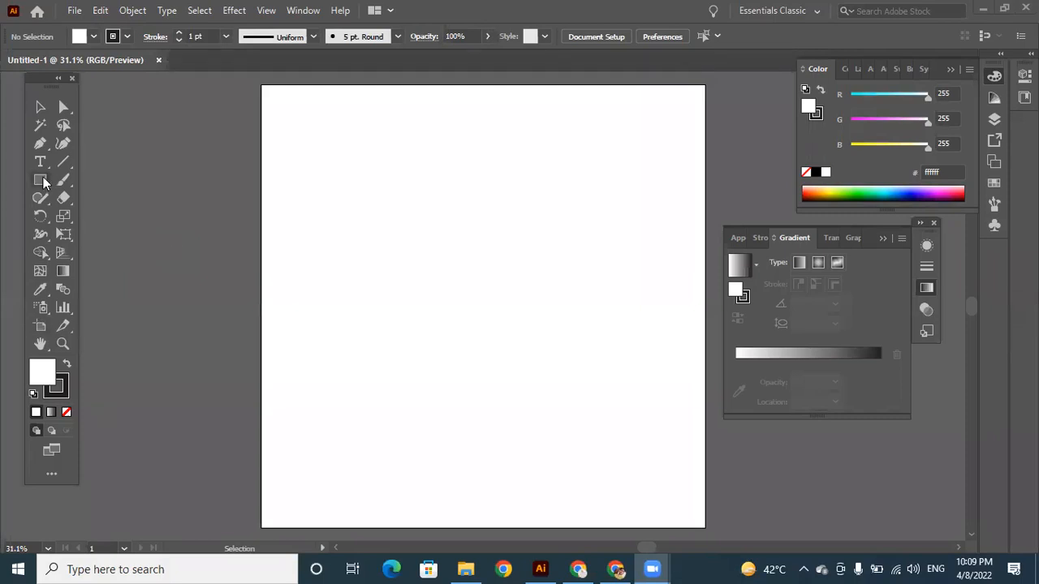
{"action": "left_click", "coordinate": [41, 253]}
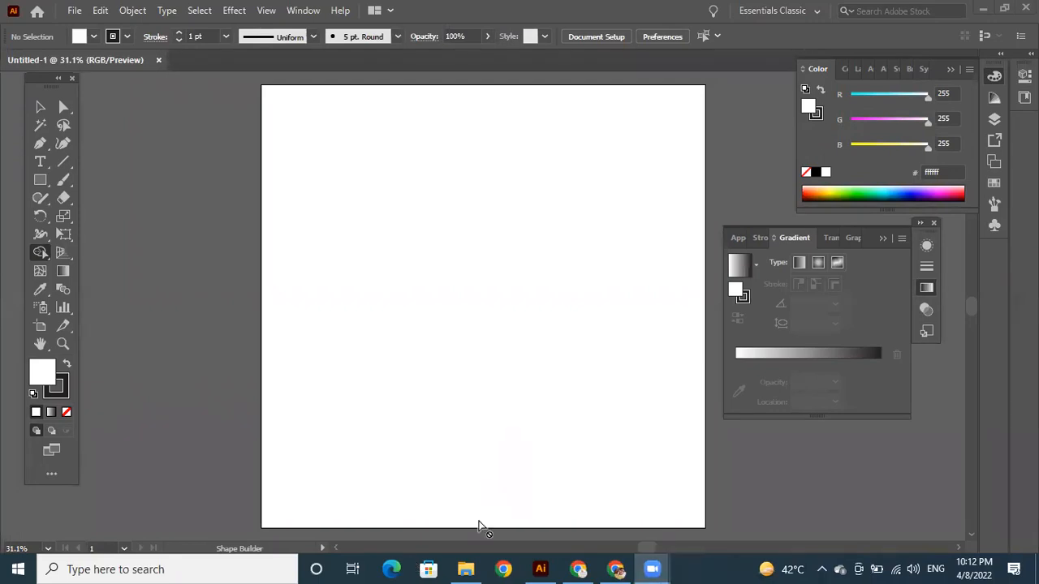
{"action": "left_click", "coordinate": [41, 289]}
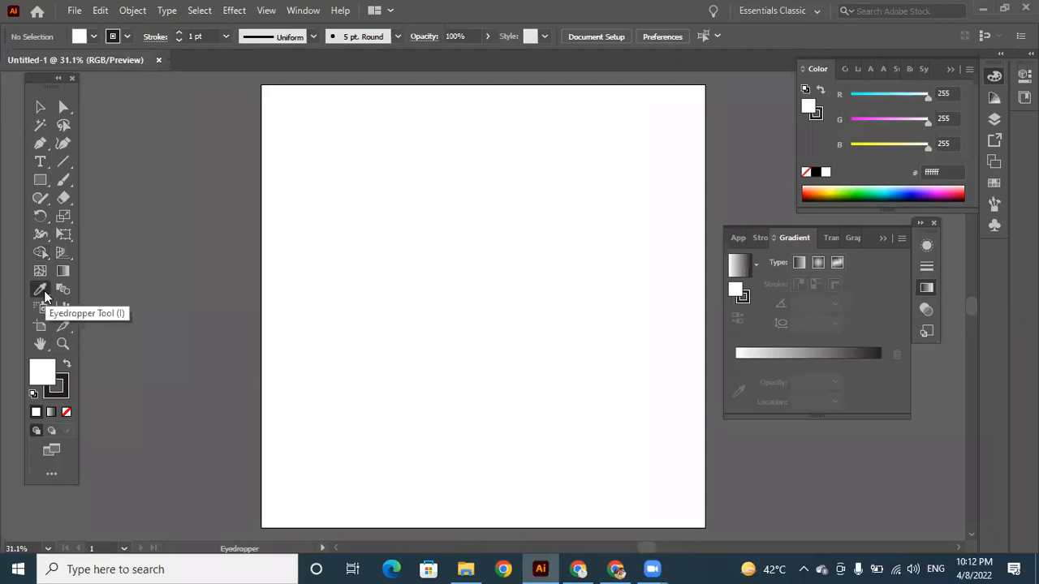
Draw a square in the upper-left part of the artboard and fill it with red f20808.
{"action": "left_click", "coordinate": [43, 185]}
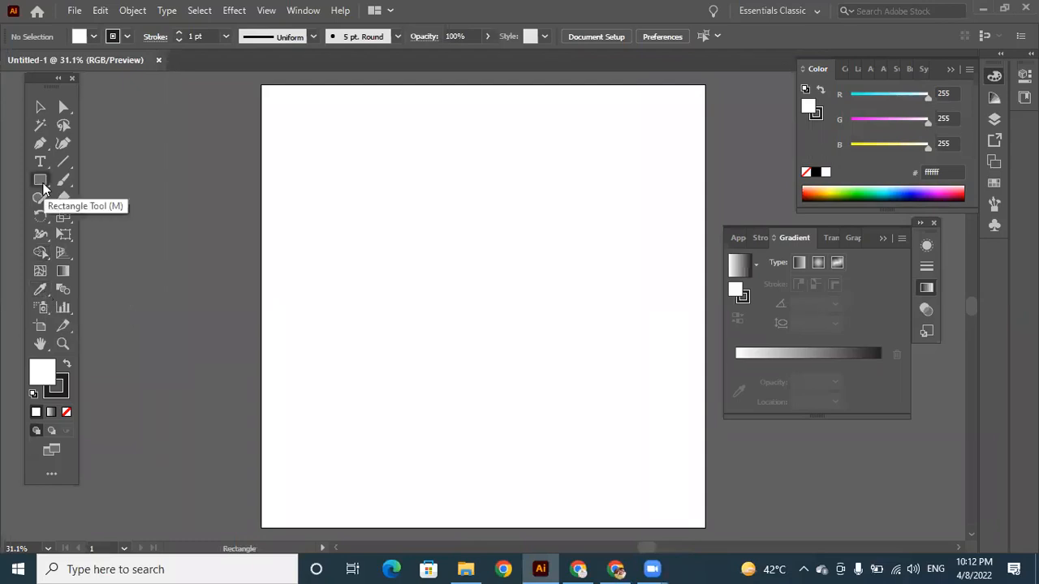
{"action": "left_click_drag", "start_coordinate": [343, 183], "coordinate": [502, 343]}
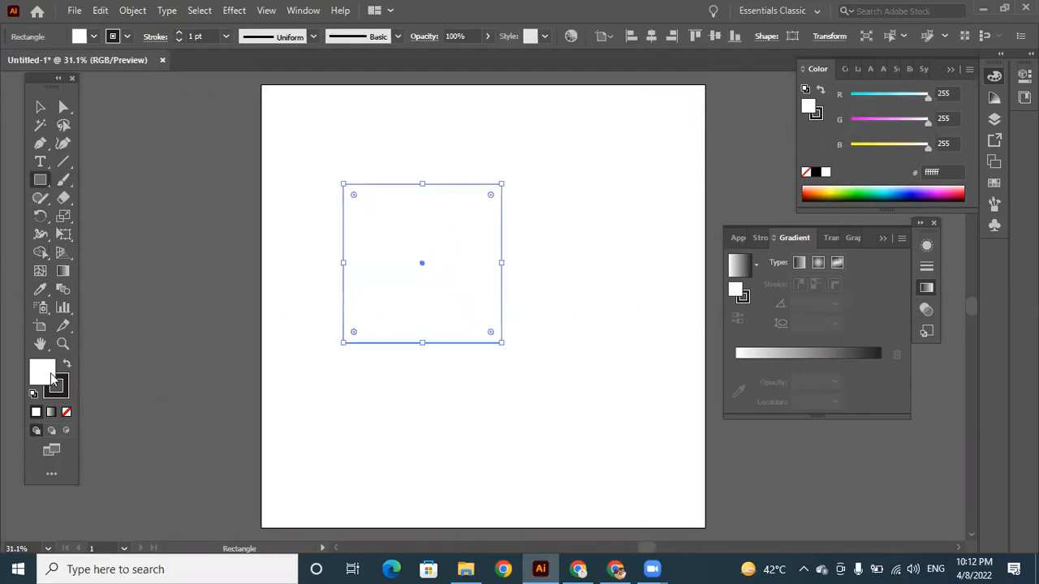
{"action": "double_click", "coordinate": [51, 379]}
{"action": "left_click", "coordinate": [839, 152]}
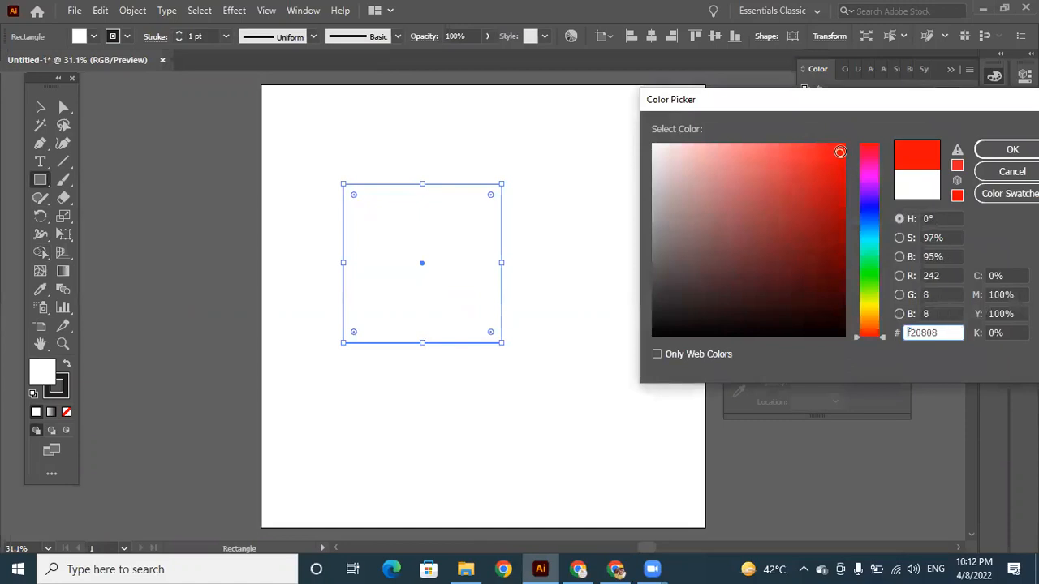
{"action": "left_click", "coordinate": [1012, 150]}
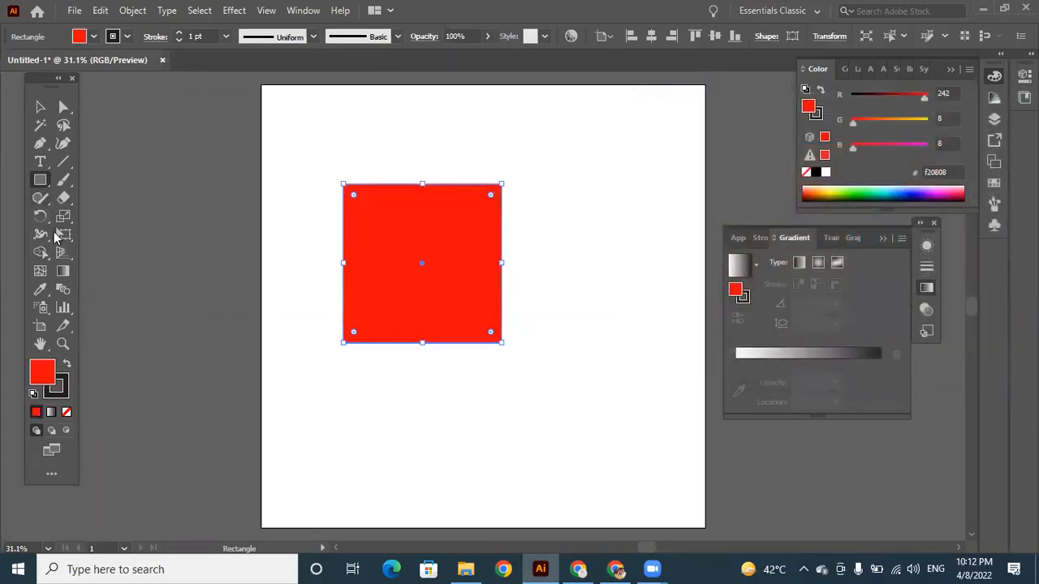
Draw a circle to the right of the red square with the Ellipse tool, keeping the same red fill.
{"action": "right_click", "coordinate": [41, 180]}
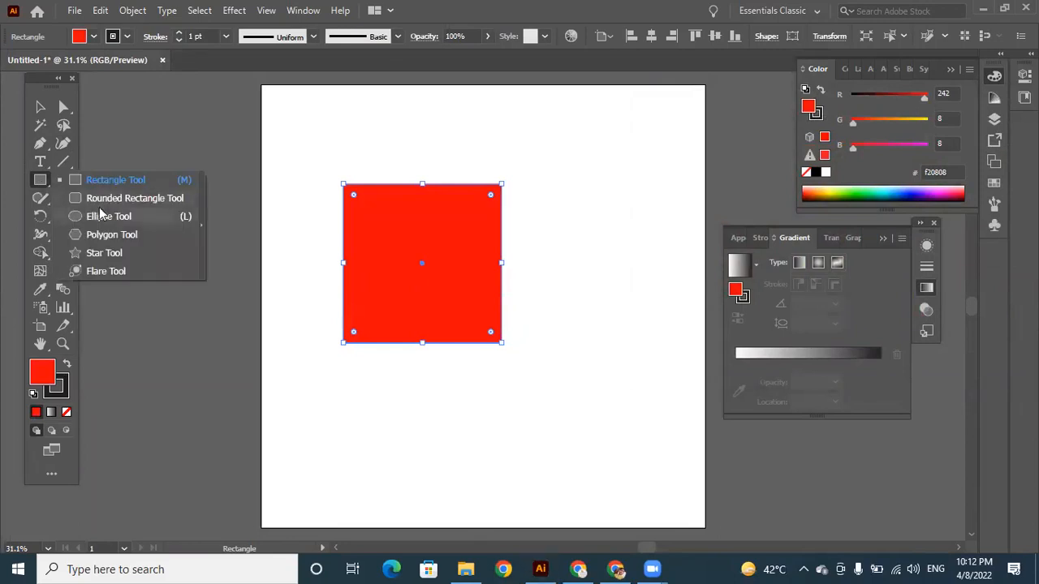
{"action": "left_click", "coordinate": [97, 216]}
{"action": "left_click_drag", "start_coordinate": [558, 256], "coordinate": [665, 364]}
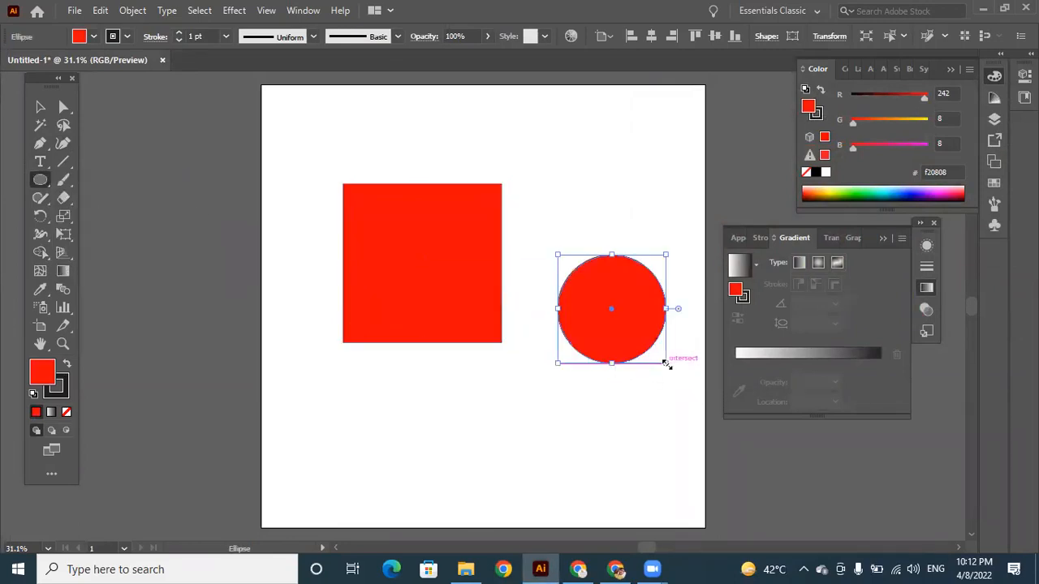
{"action": "double_click", "coordinate": [45, 380]}
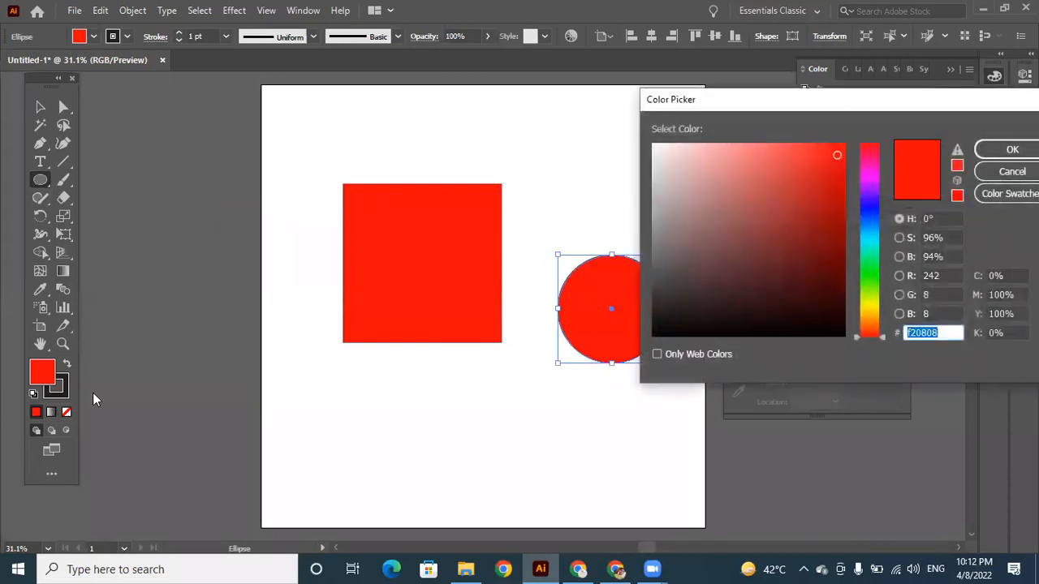
{"action": "left_click", "coordinate": [1012, 172]}
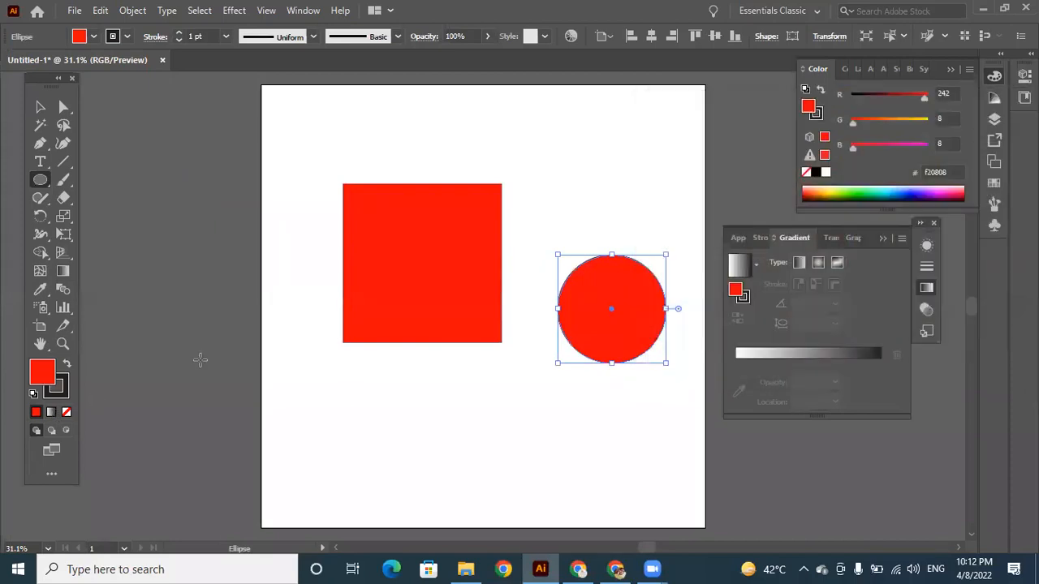
Remove the circle's fill, and sample the square's red onto the circle with the Eyedropper.
{"action": "left_click", "coordinate": [67, 412]}
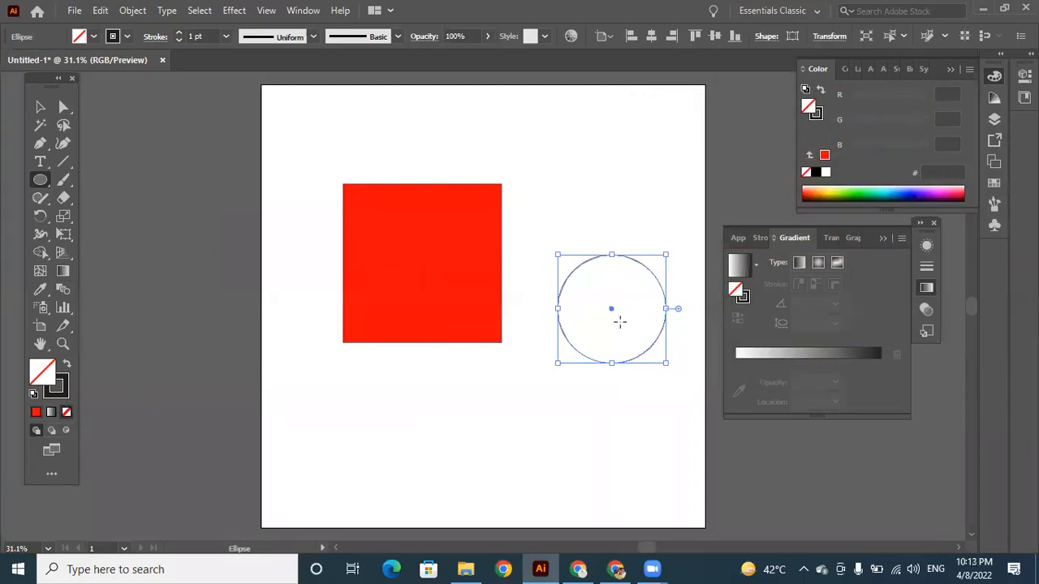
{"action": "left_click", "coordinate": [43, 291]}
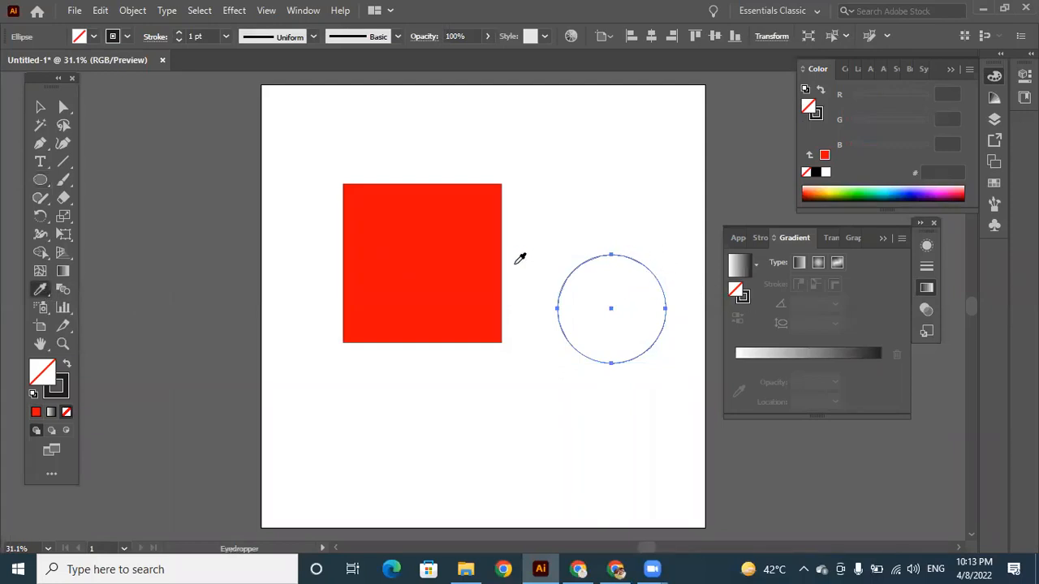
{"action": "left_click", "coordinate": [448, 221]}
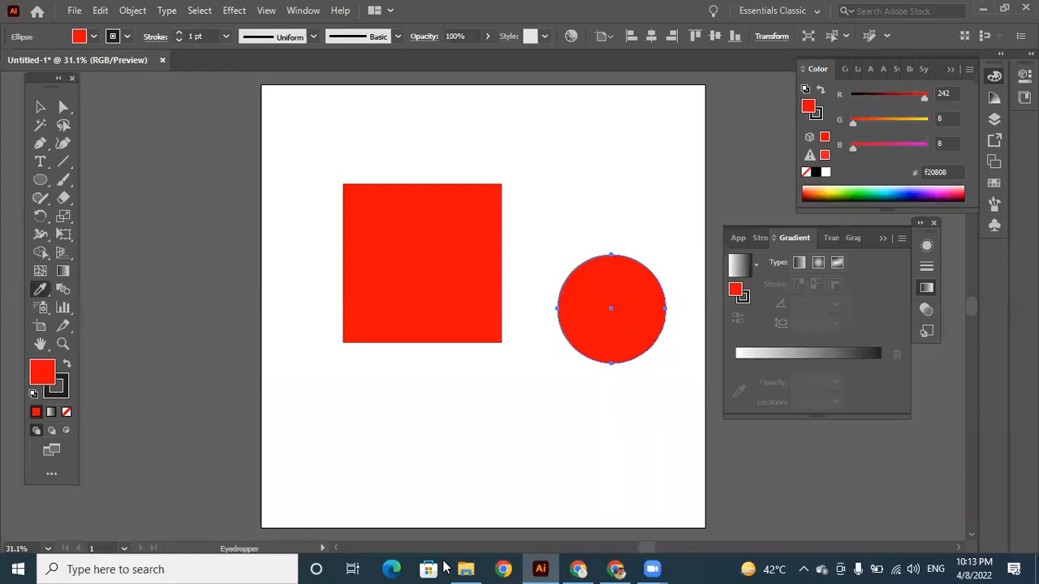
Select both the square and the circle and delete them from the artboard.
{"action": "left_click", "coordinate": [40, 106]}
{"action": "left_click_drag", "start_coordinate": [353, 154], "coordinate": [657, 434]}
{"action": "key", "text": "Delete"}
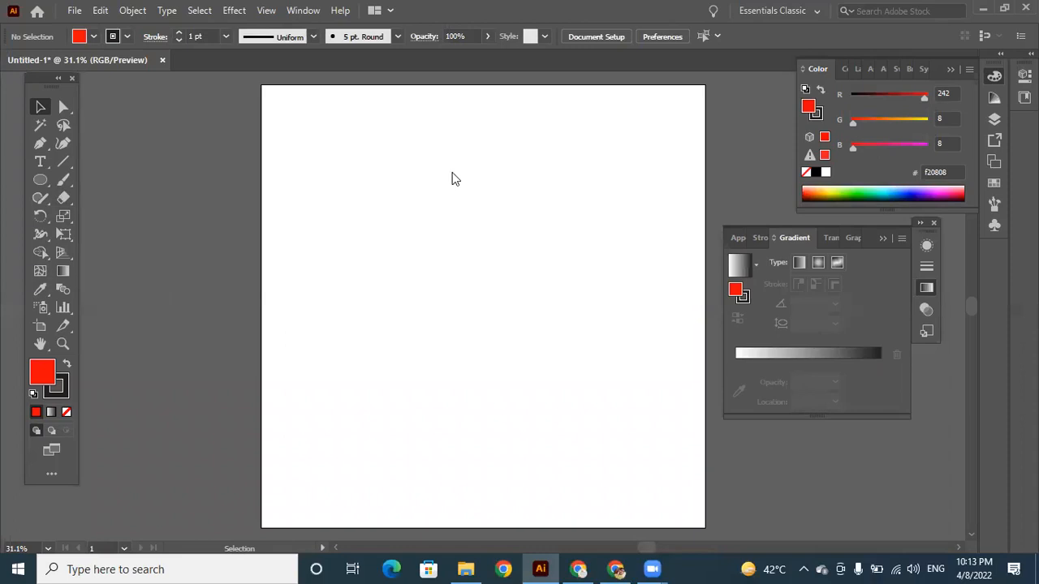
Bring the Sony Max logo image from the Graphic Designing Course Material folder into the document, scaled down beside the artboard's upper-left corner.
{"action": "key", "text": "alt+Tab"}
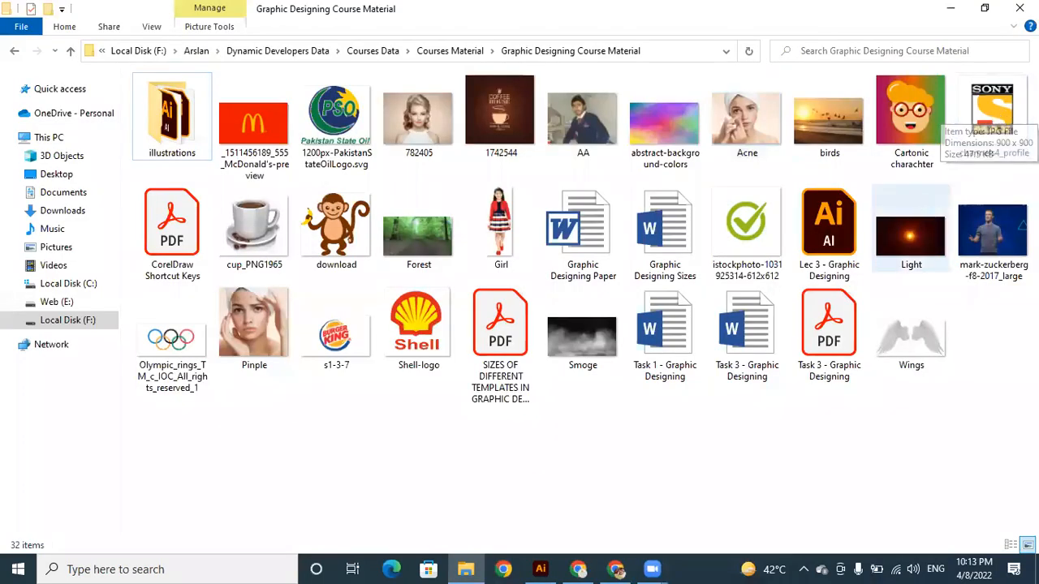
{"action": "left_click", "coordinate": [994, 113]}
{"action": "left_click_drag", "start_coordinate": [661, 484], "coordinate": [529, 297]}
{"action": "left_click_drag", "start_coordinate": [610, 478], "coordinate": [419, 292]}
{"action": "left_click_drag", "start_coordinate": [361, 209], "coordinate": [226, 173]}
{"action": "left_click", "coordinate": [391, 219]}
{"action": "left_click", "coordinate": [331, 213]}
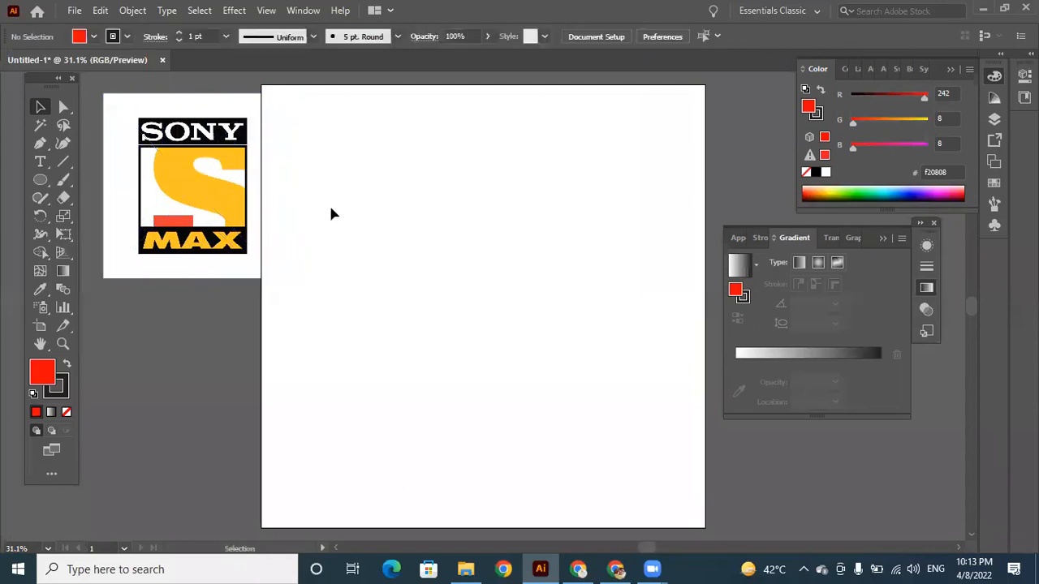
Draw a wide, flat rectangle near the top of the artboard and shift it slightly right and down.
{"action": "left_click", "coordinate": [40, 179]}
{"action": "left_click", "coordinate": [106, 180]}
{"action": "left_click_drag", "start_coordinate": [394, 147], "coordinate": [487, 174]}
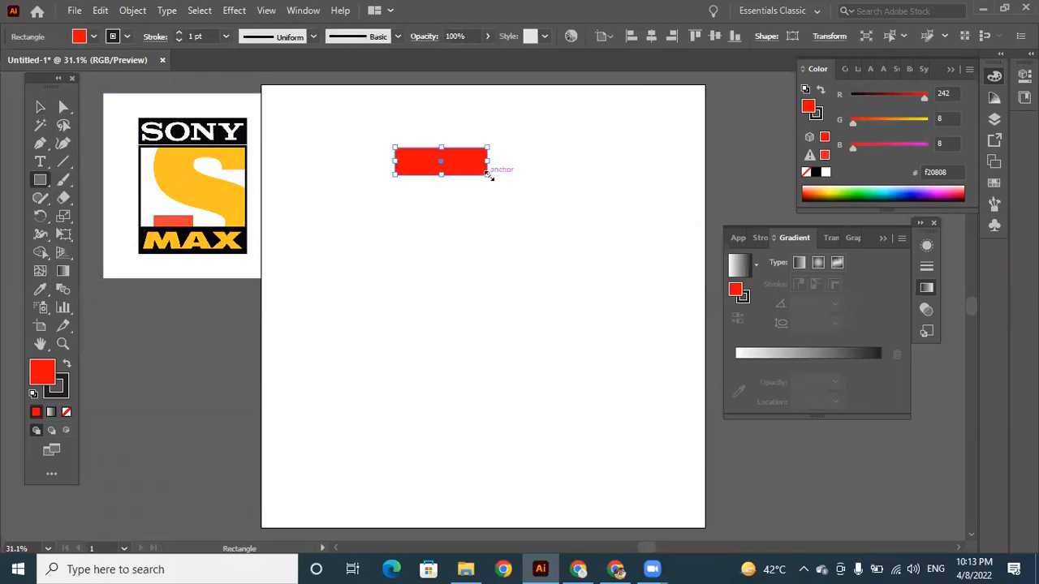
{"action": "double_click", "coordinate": [50, 377]}
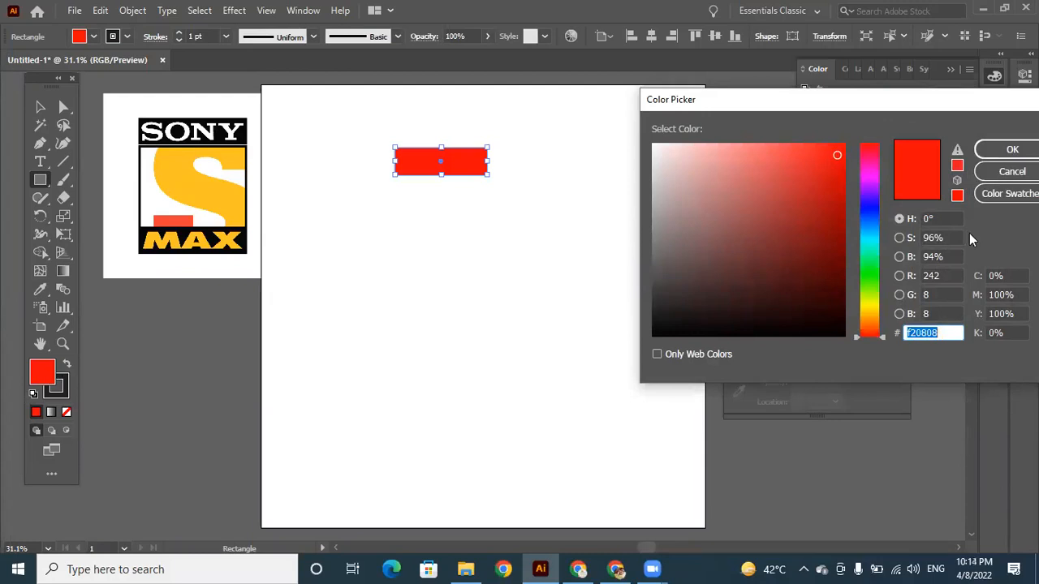
{"action": "left_click", "coordinate": [1010, 171]}
{"action": "left_click", "coordinate": [40, 107]}
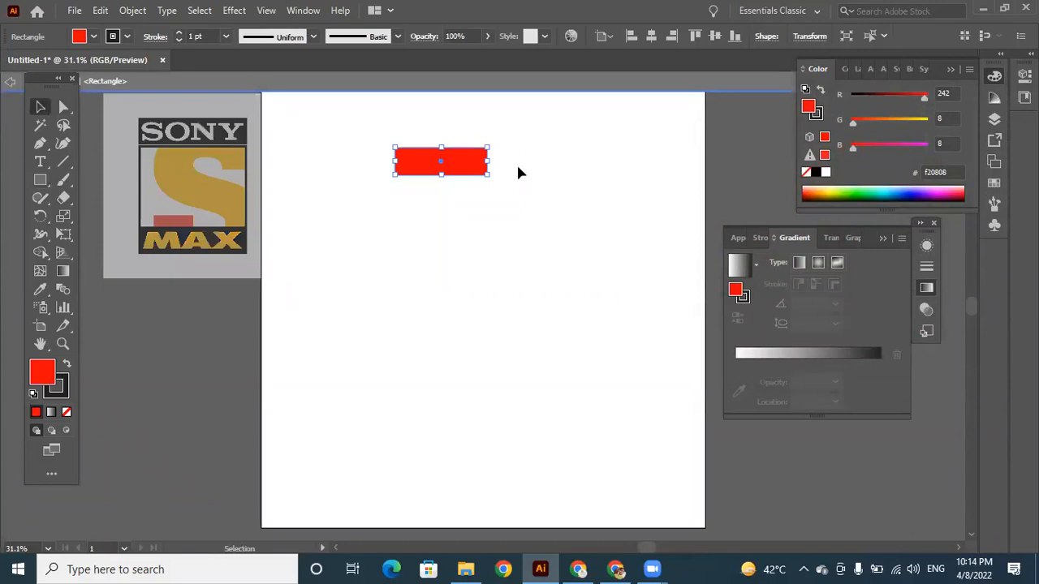
{"action": "left_click", "coordinate": [532, 198]}
{"action": "left_click_drag", "start_coordinate": [466, 160], "coordinate": [504, 169]}
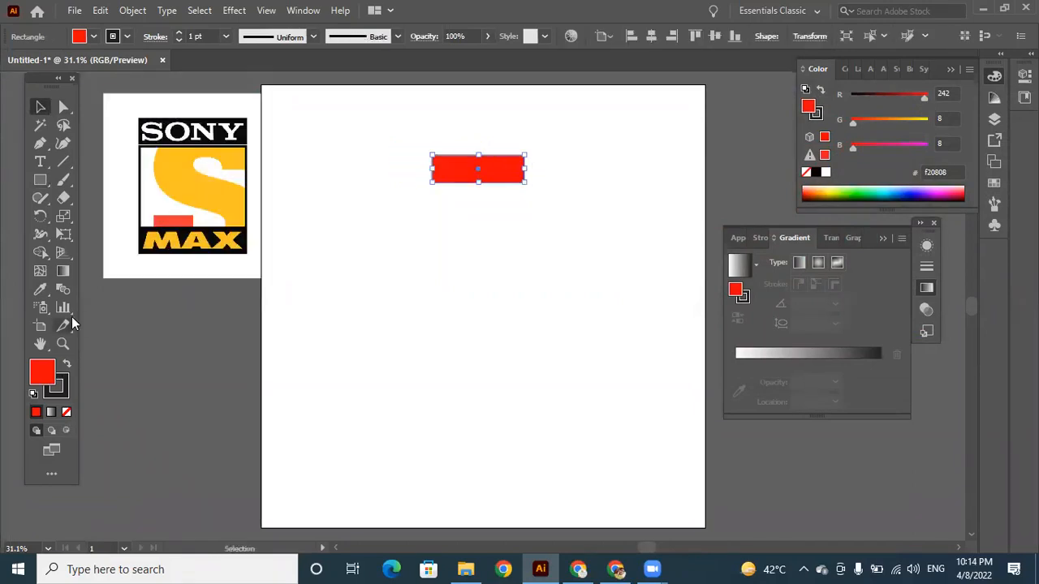
Fill the flat rectangle with the black sampled from the logo's SONY band using the Eyedropper, and deselect it.
{"action": "left_click", "coordinate": [42, 291]}
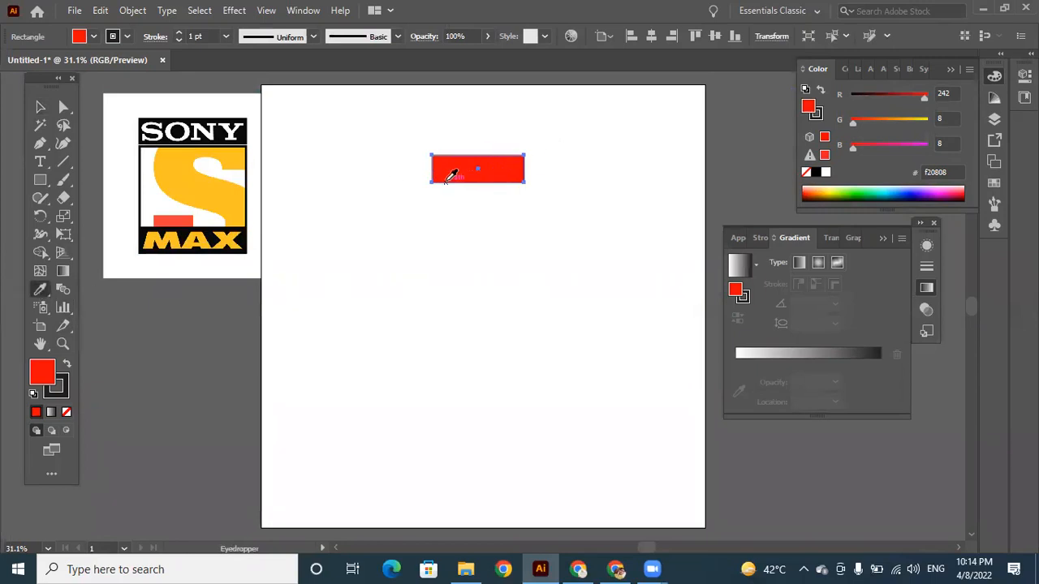
{"action": "left_click", "coordinate": [224, 132]}
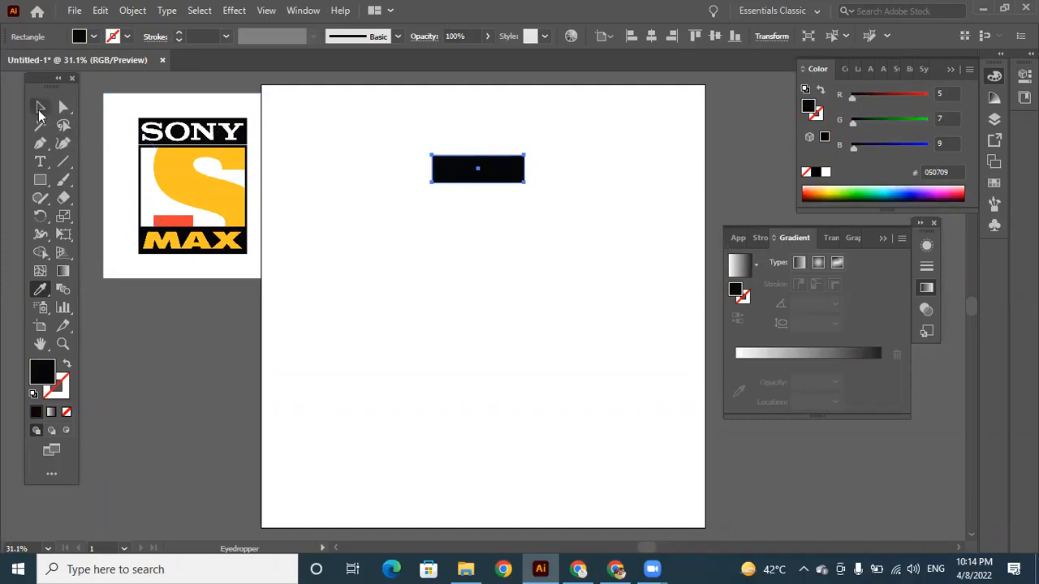
{"action": "left_click", "coordinate": [40, 106]}
{"action": "left_click", "coordinate": [514, 241]}
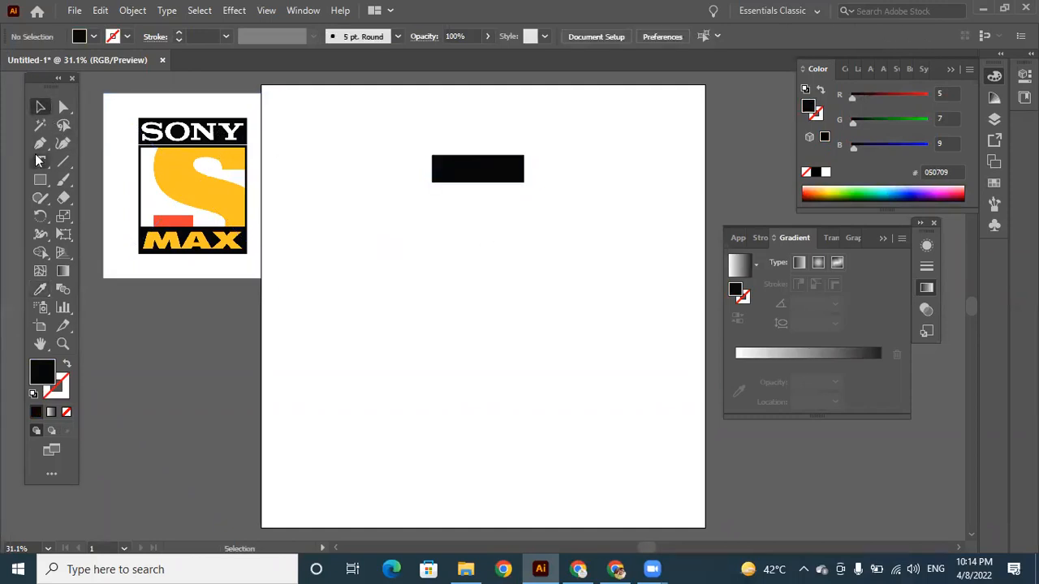
Draw a taller rectangle of equal width just below the black bar and fill it with white sampled from the logo.
{"action": "left_click", "coordinate": [39, 179]}
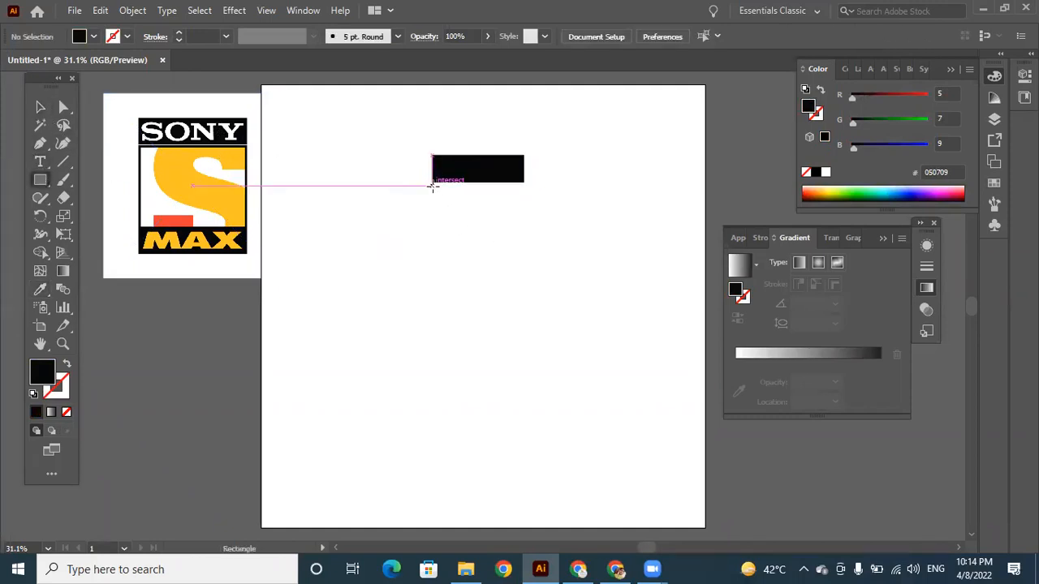
{"action": "mouse_move", "coordinate": [432, 186]}
{"action": "left_mouse_down"}
{"action": "mouse_move", "coordinate": [473, 203]}
{"action": "mouse_move", "coordinate": [520, 265]}
{"action": "mouse_move", "coordinate": [524, 245]}
{"action": "left_mouse_up"}
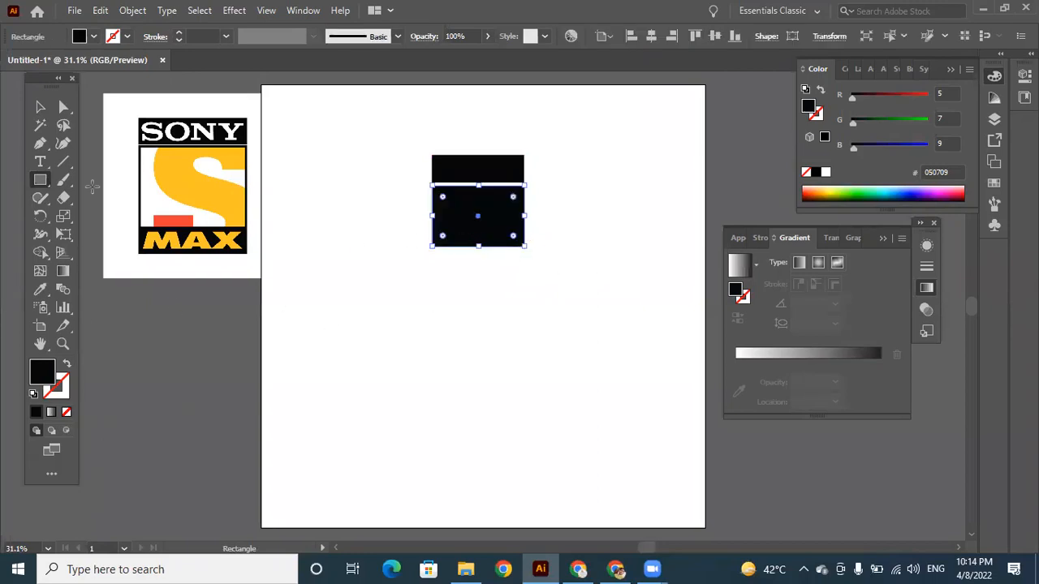
{"action": "left_click", "coordinate": [40, 291]}
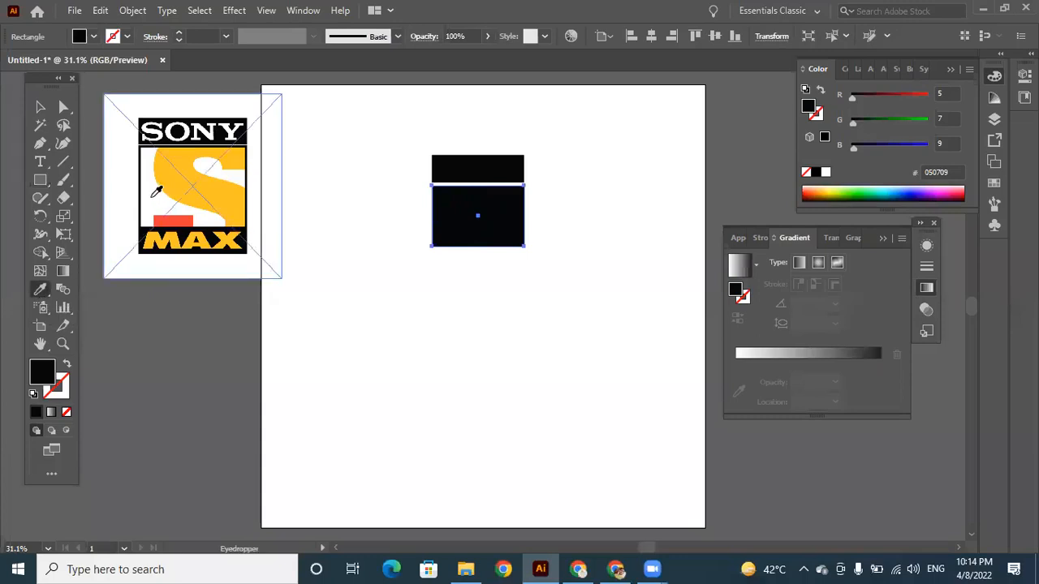
{"action": "left_click", "coordinate": [150, 197]}
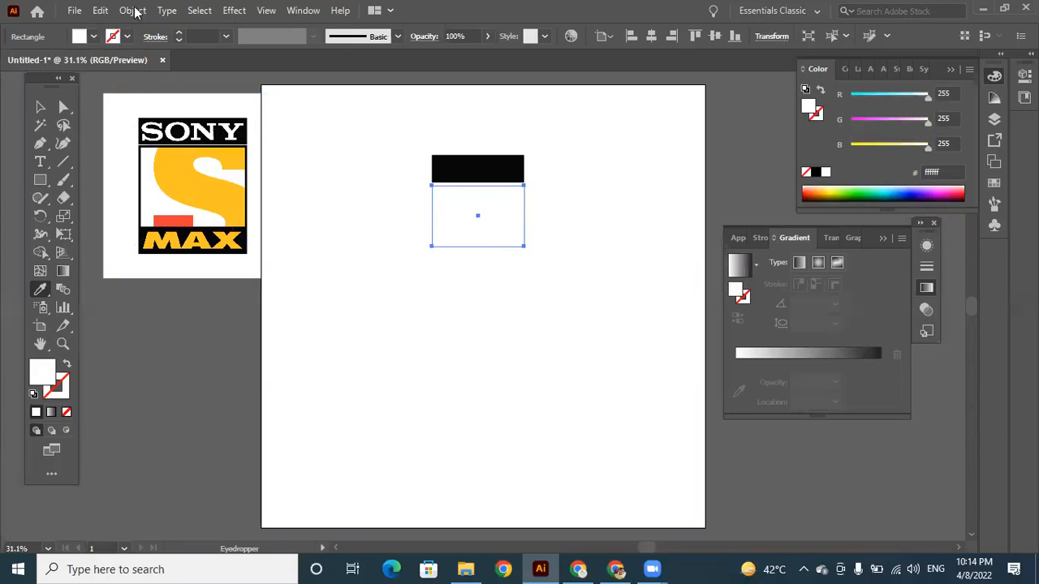
Give the white rectangle a 4 pt outline and deselect it.
{"action": "left_click", "coordinate": [179, 32]}
{"action": "left_click", "coordinate": [180, 32]}
{"action": "left_click", "coordinate": [180, 32]}
{"action": "left_click", "coordinate": [179, 32]}
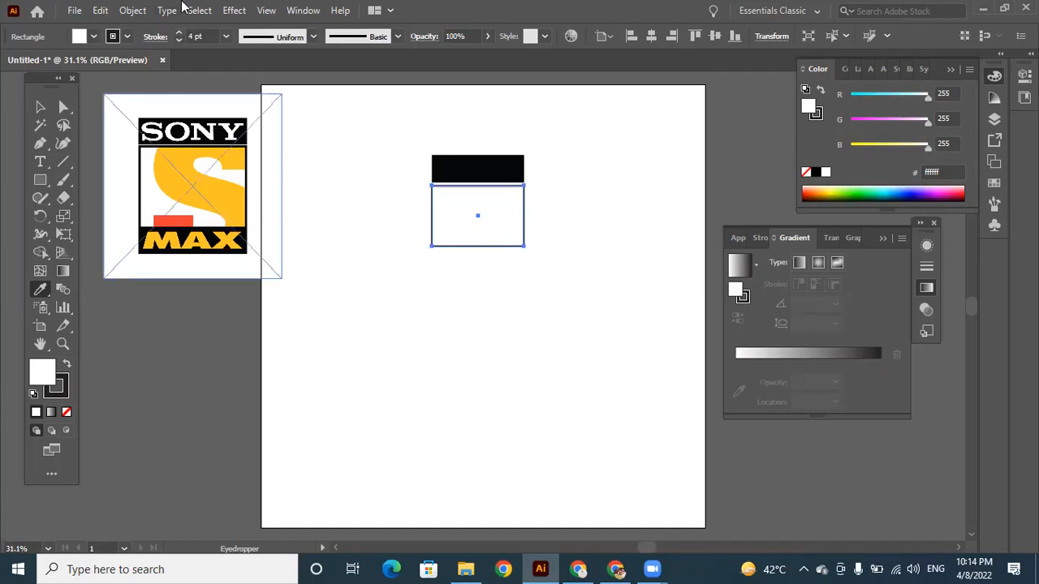
{"action": "left_click", "coordinate": [41, 112]}
{"action": "left_click", "coordinate": [415, 306]}
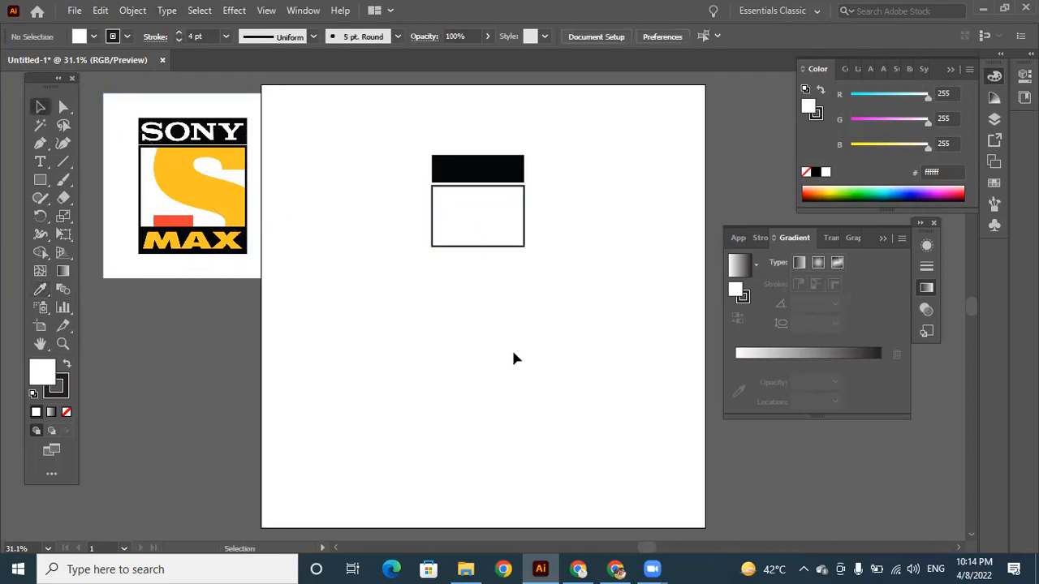
Draw a thin rectangle of matching width directly against the white rectangle's lower edge and deselect it.
{"action": "left_click", "coordinate": [40, 180]}
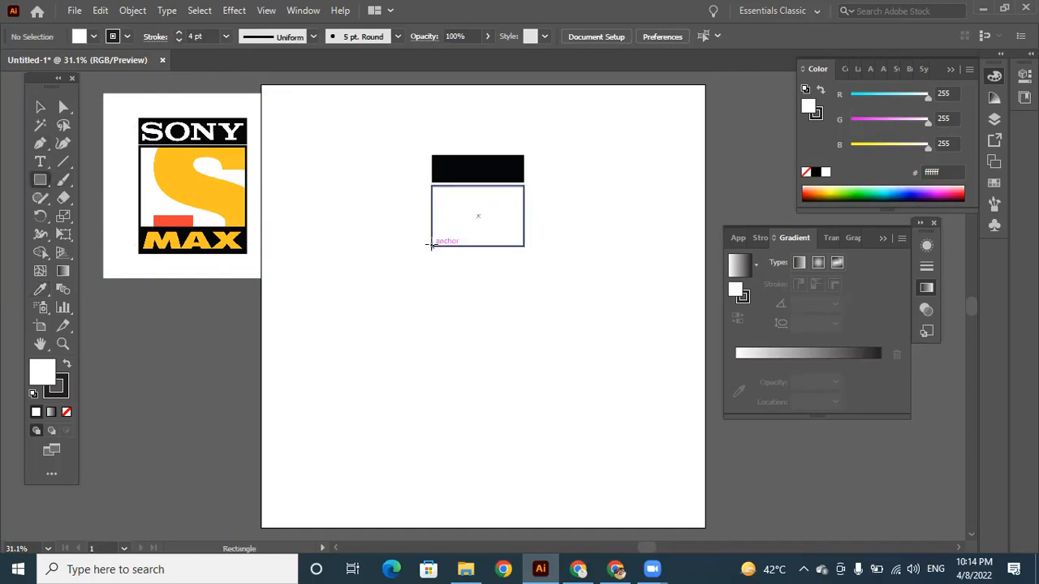
{"action": "left_click_drag", "start_coordinate": [431, 245], "coordinate": [524, 268]}
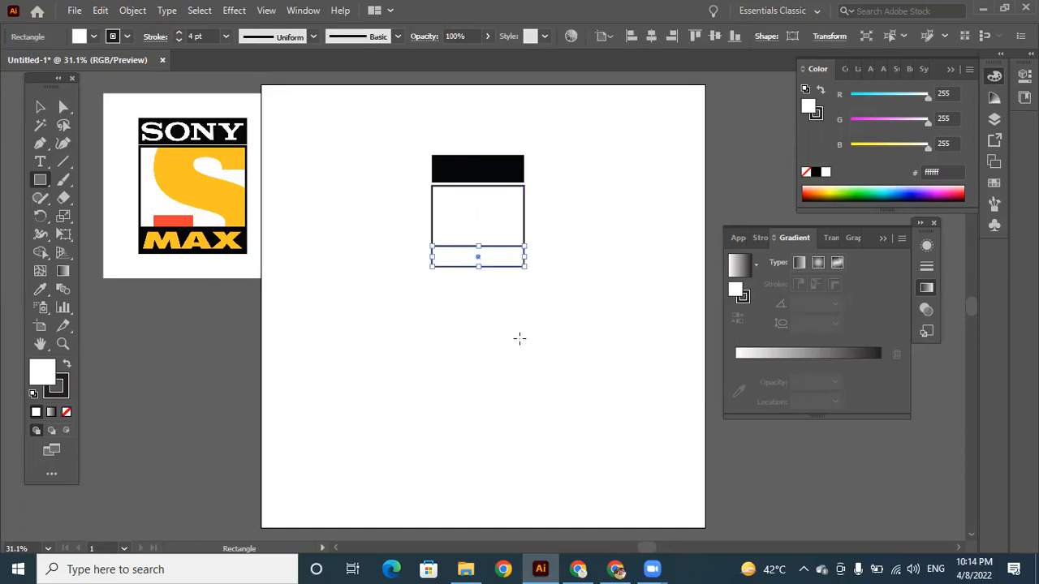
{"action": "left_click", "coordinate": [41, 108]}
{"action": "left_click", "coordinate": [530, 356]}
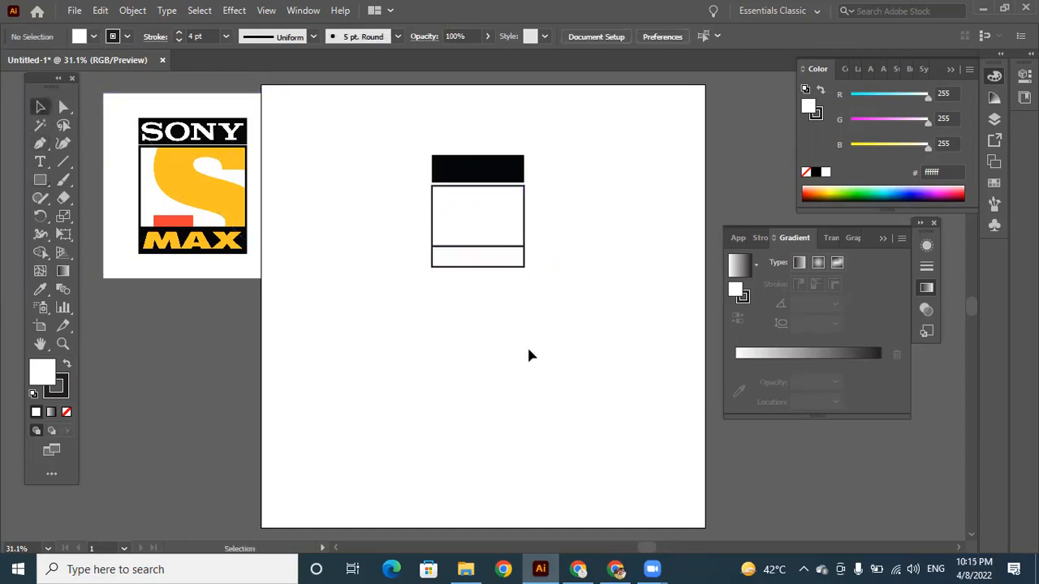
Fill the thin lower rectangle with the black sampled from the logo's MAX band using the Eyedropper.
{"action": "left_click", "coordinate": [490, 268]}
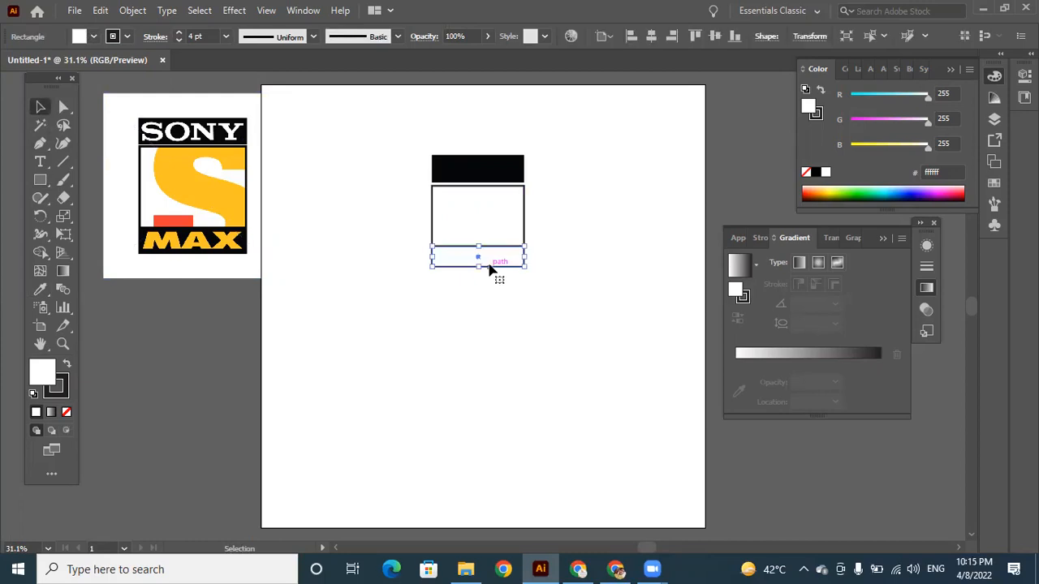
{"action": "left_click", "coordinate": [42, 291]}
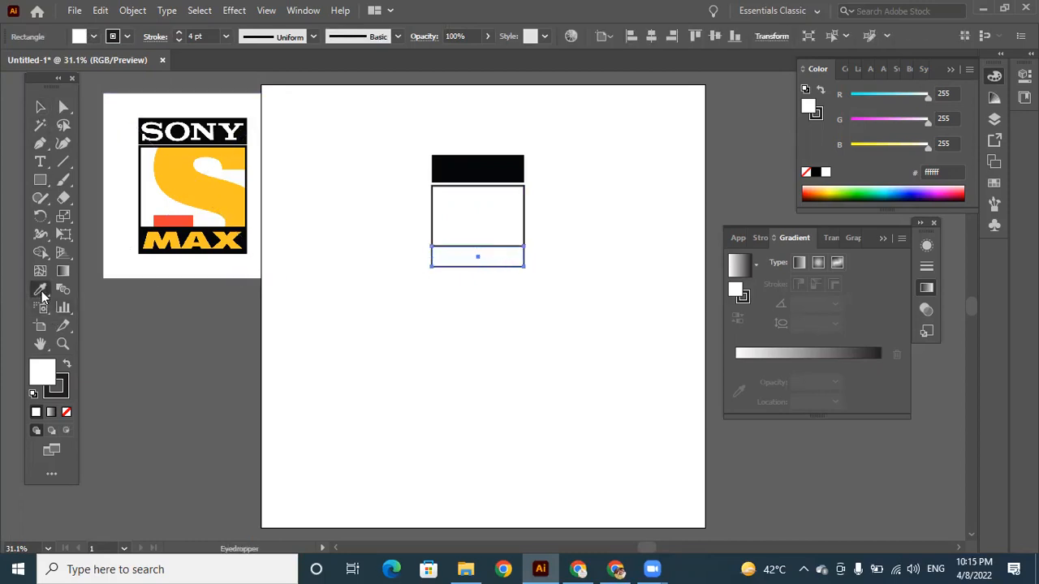
{"action": "left_click", "coordinate": [210, 233]}
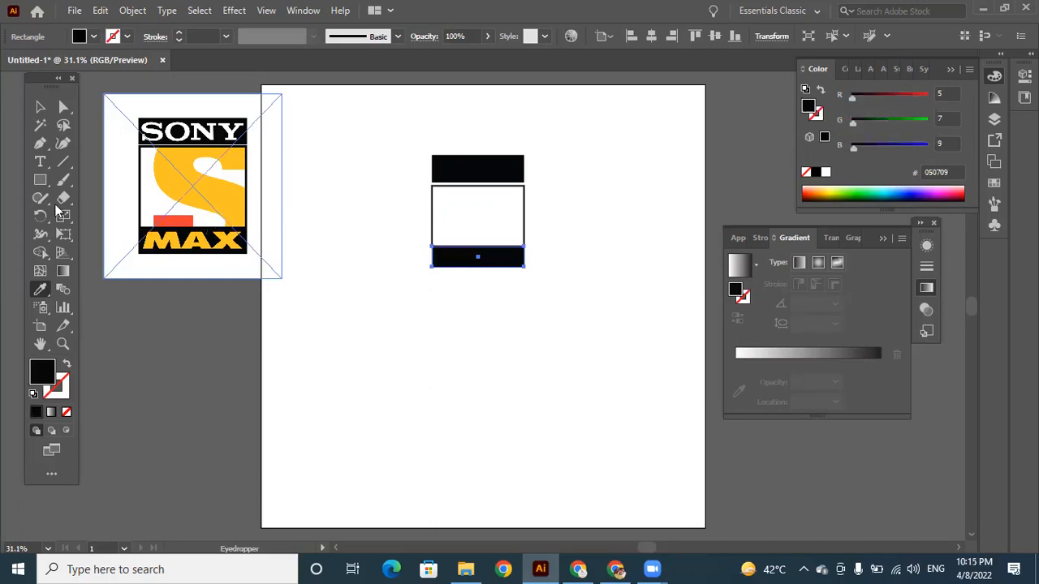
Extend the lower black bar's left edge to the outer edge of the white rectangle's outline and deselect it.
{"action": "left_click", "coordinate": [42, 108]}
{"action": "left_click", "coordinate": [447, 382]}
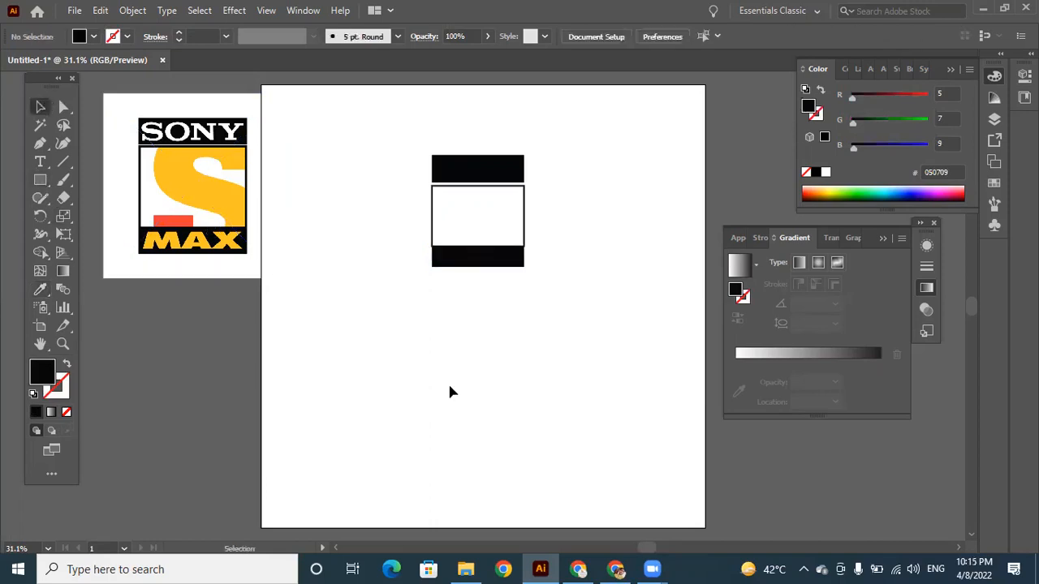
{"action": "left_click", "coordinate": [487, 264]}
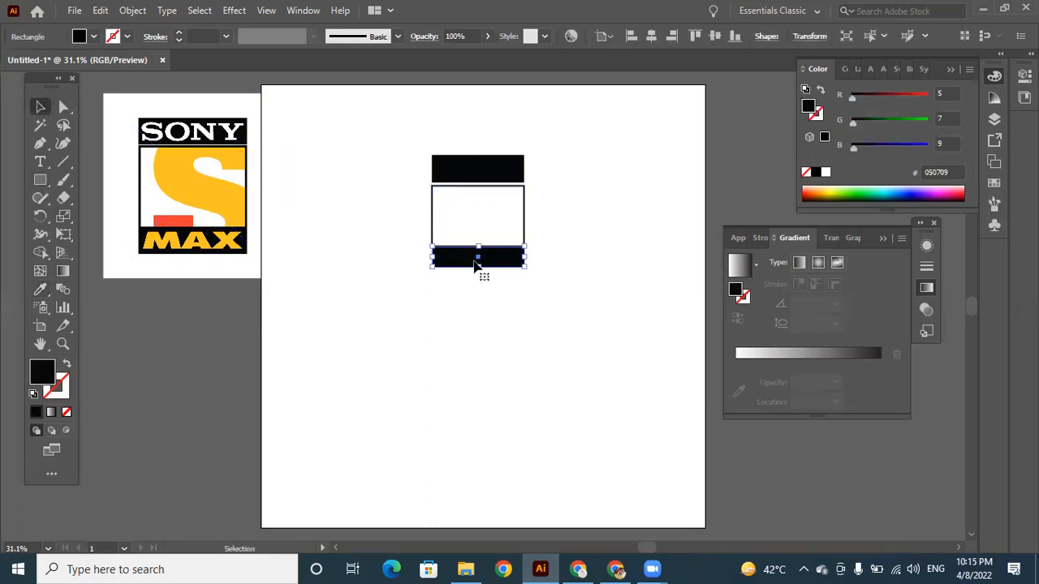
{"action": "left_click_drag", "start_coordinate": [431, 257], "coordinate": [431, 256]}
{"action": "scroll", "coordinate": [431, 258], "scroll_direction": "up", "scroll_amount": 6}
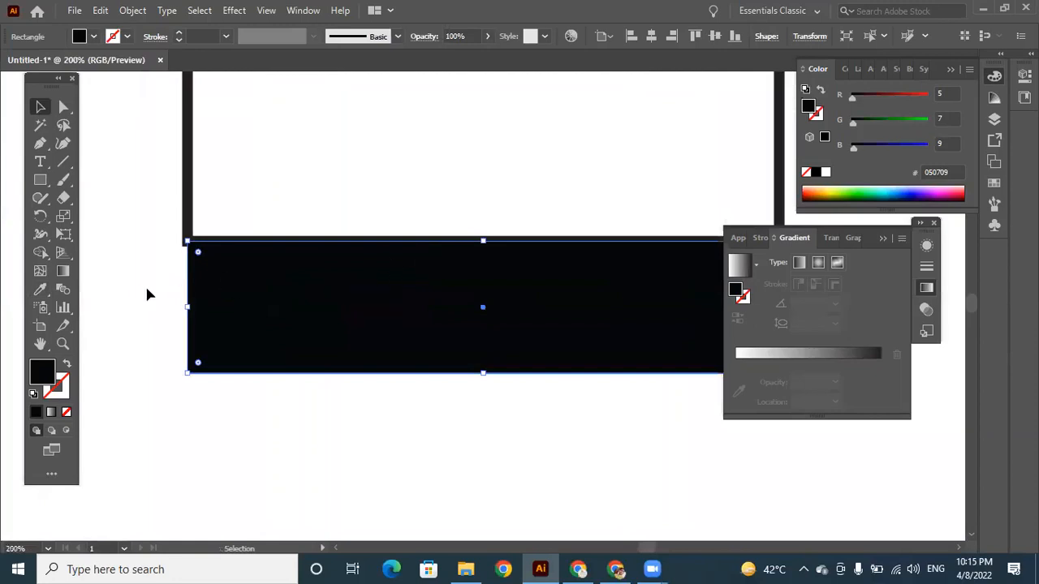
{"action": "left_click", "coordinate": [123, 281]}
{"action": "left_click", "coordinate": [204, 272]}
{"action": "left_click_drag", "start_coordinate": [186, 308], "coordinate": [182, 308]}
{"action": "left_click", "coordinate": [309, 420]}
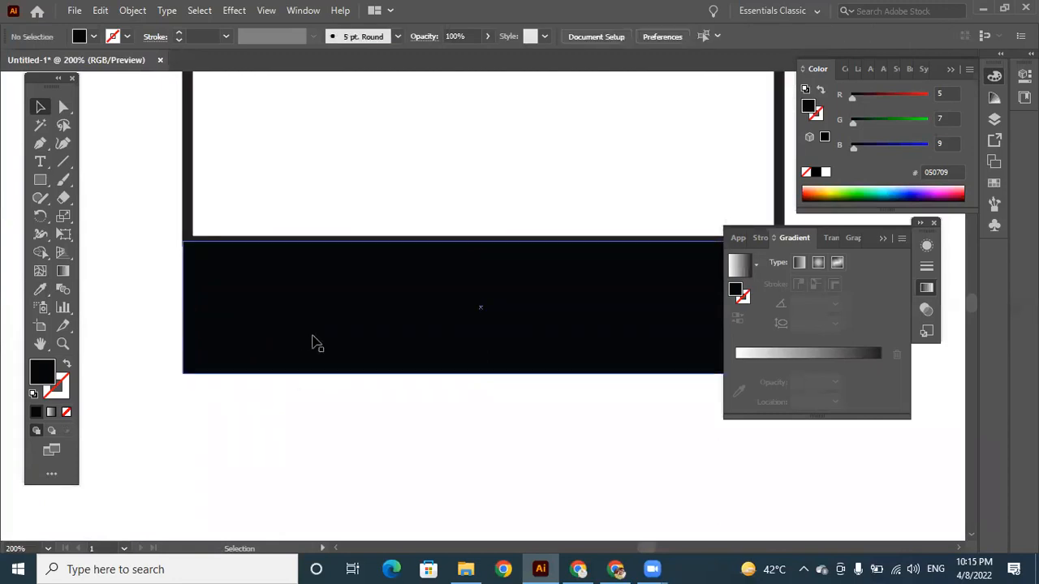
Extend the lower black bar's right edge to the outer edge of the white rectangle's outline and deselect it.
{"action": "key", "text": "ctrl+minus"}
{"action": "key", "text": "ctrl+minus"}
{"action": "key", "text": "ctrl+minus"}
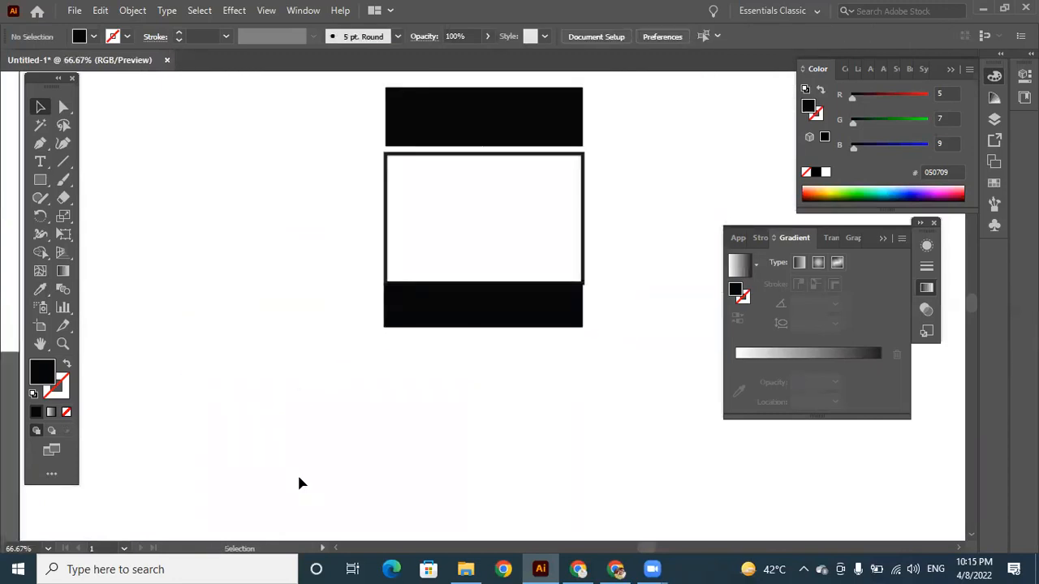
{"action": "left_click", "coordinate": [562, 320]}
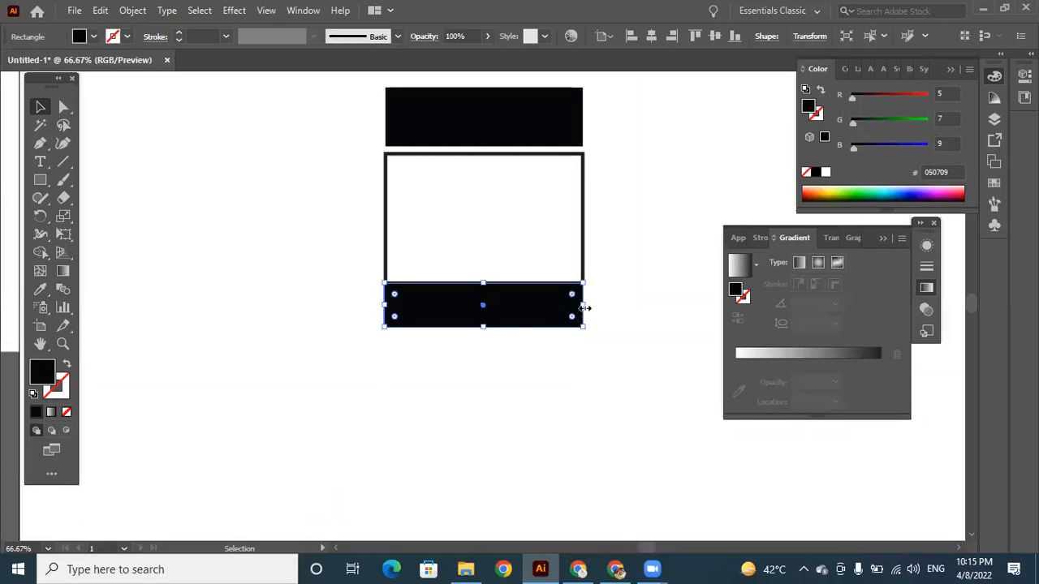
{"action": "left_click_drag", "start_coordinate": [586, 306], "coordinate": [585, 306]}
{"action": "key", "text": "ctrl+plus"}
{"action": "key", "text": "ctrl+plus"}
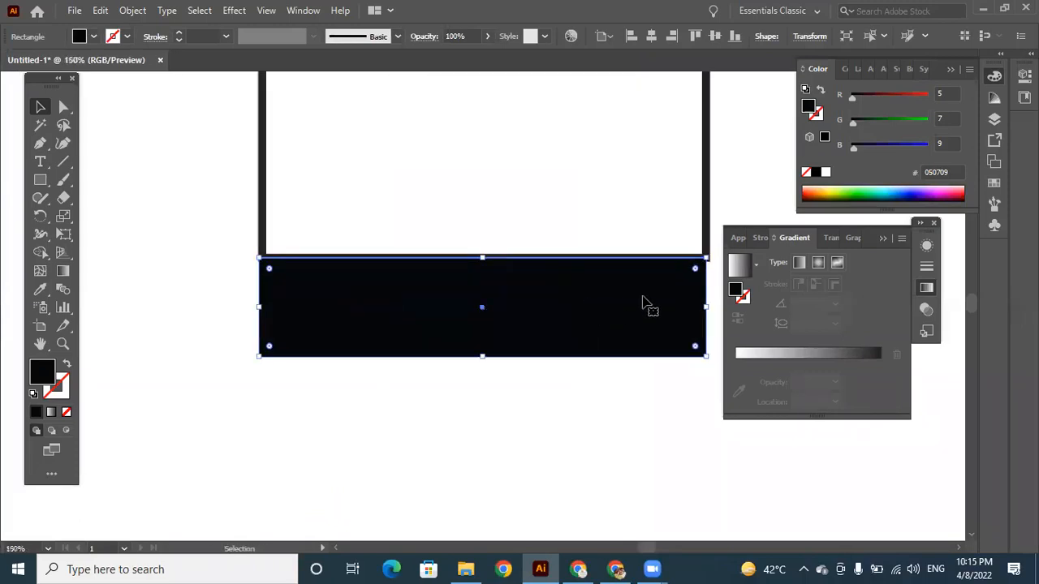
{"action": "left_click_drag", "start_coordinate": [710, 306], "coordinate": [711, 307]}
{"action": "left_click", "coordinate": [556, 420]}
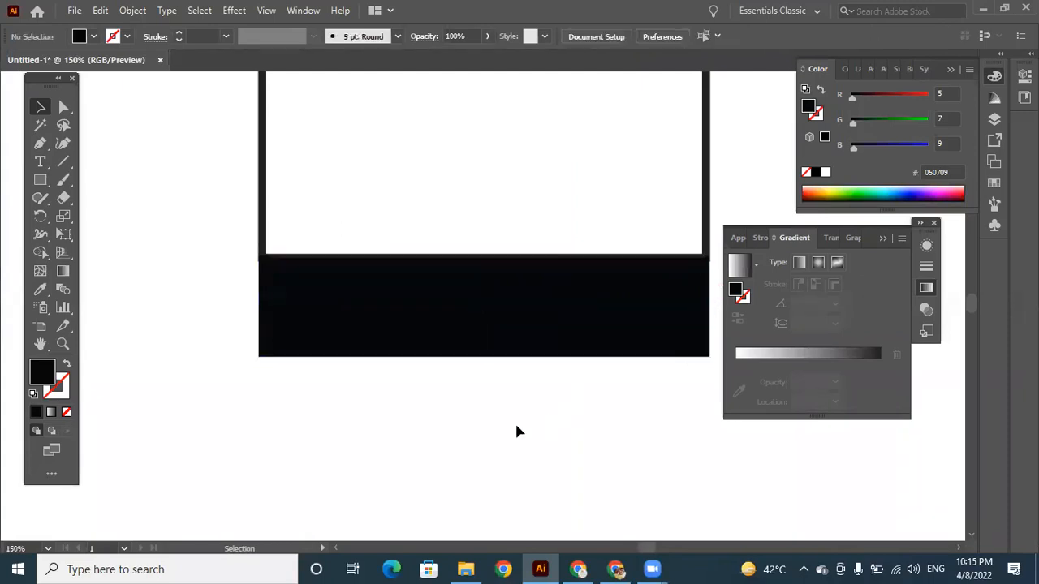
Add the point text SONY on the empty artboard area above the upper black bar and finish text editing.
{"action": "key", "text": "ctrl+minus"}
{"action": "key", "text": "ctrl+minus"}
{"action": "key", "text": "ctrl+minus"}
{"action": "key", "text": "ctrl+minus"}
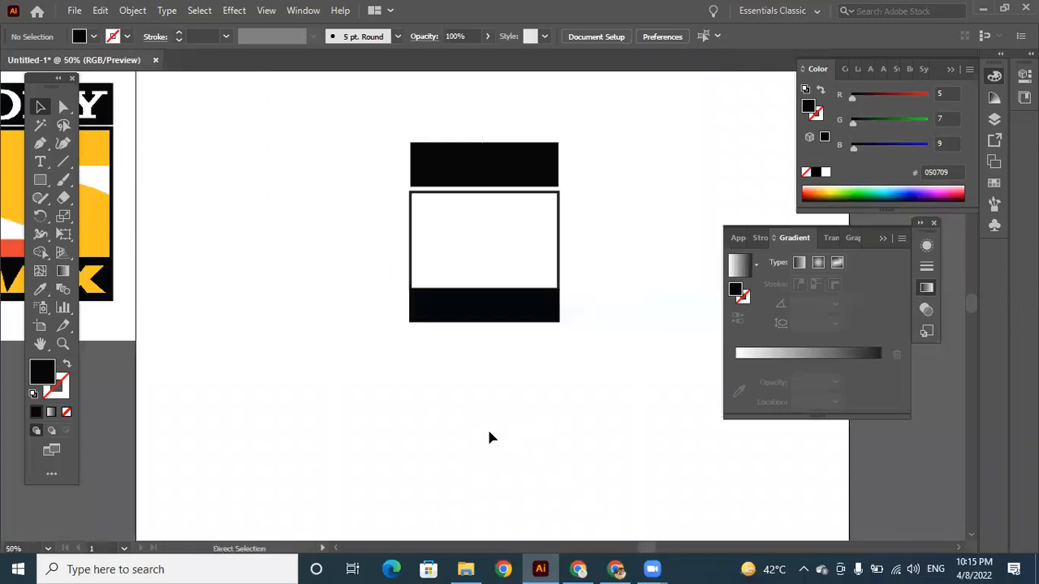
{"action": "key", "text": "ctrl+minus"}
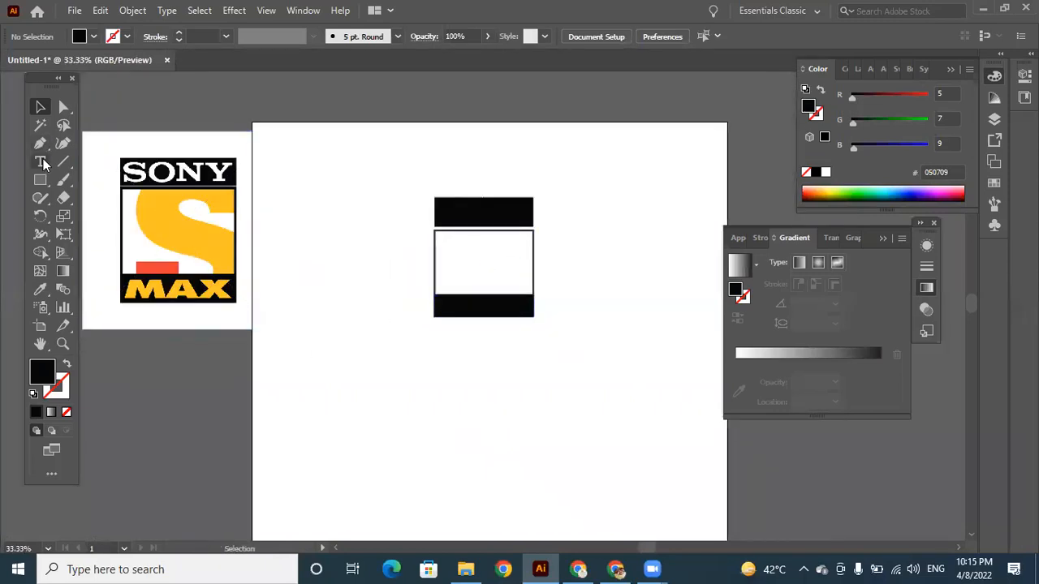
{"action": "key", "text": "t"}
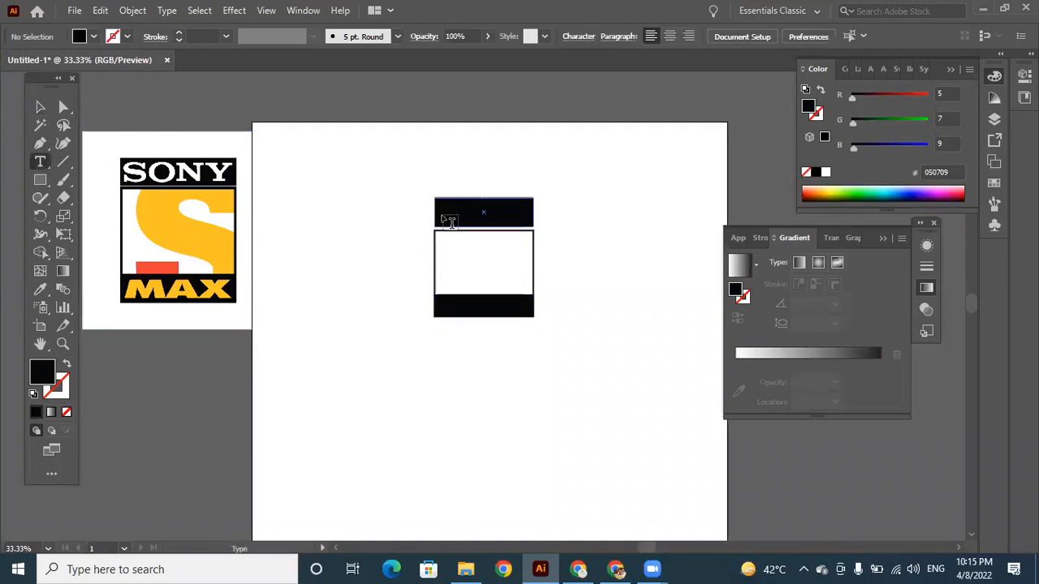
{"action": "left_click", "coordinate": [403, 156]}
{"action": "key", "text": "BackSpace"}
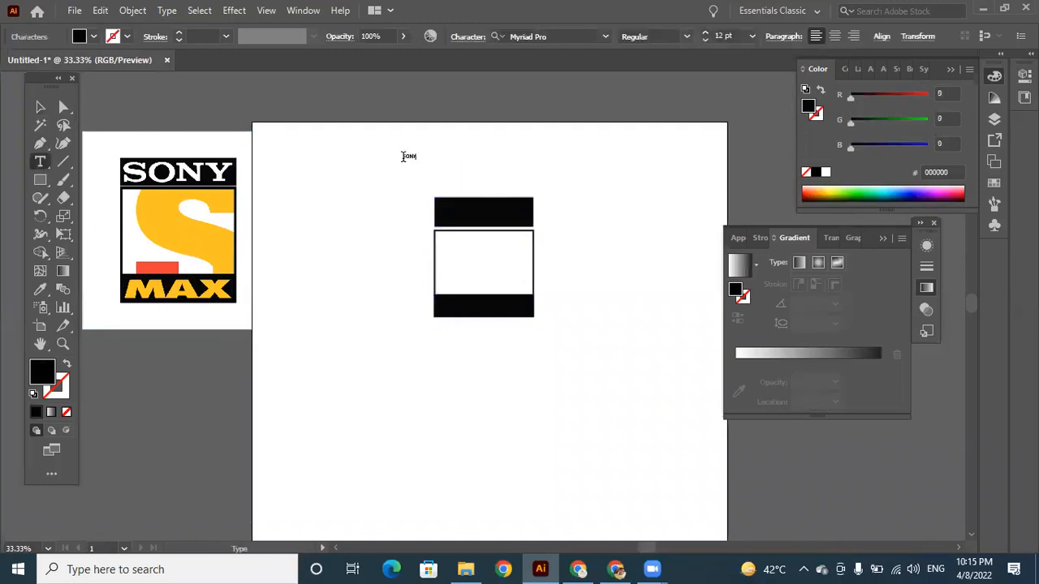
{"action": "left_click", "coordinate": [41, 106]}
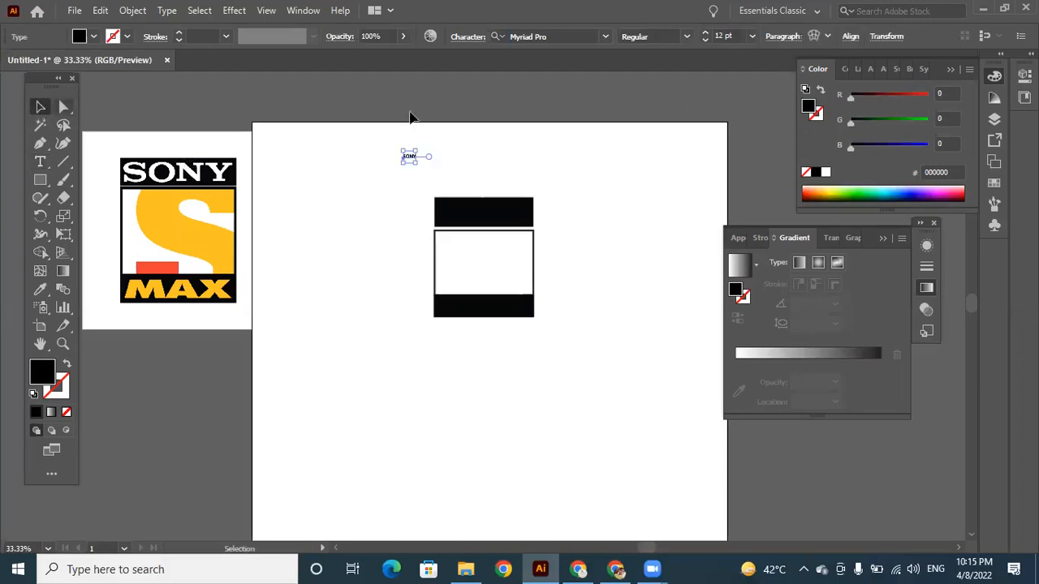
Set the SONY text to 72 pt in the Baskerville Old Face font.
{"action": "left_click", "coordinate": [754, 35]}
{"action": "left_click", "coordinate": [780, 256]}
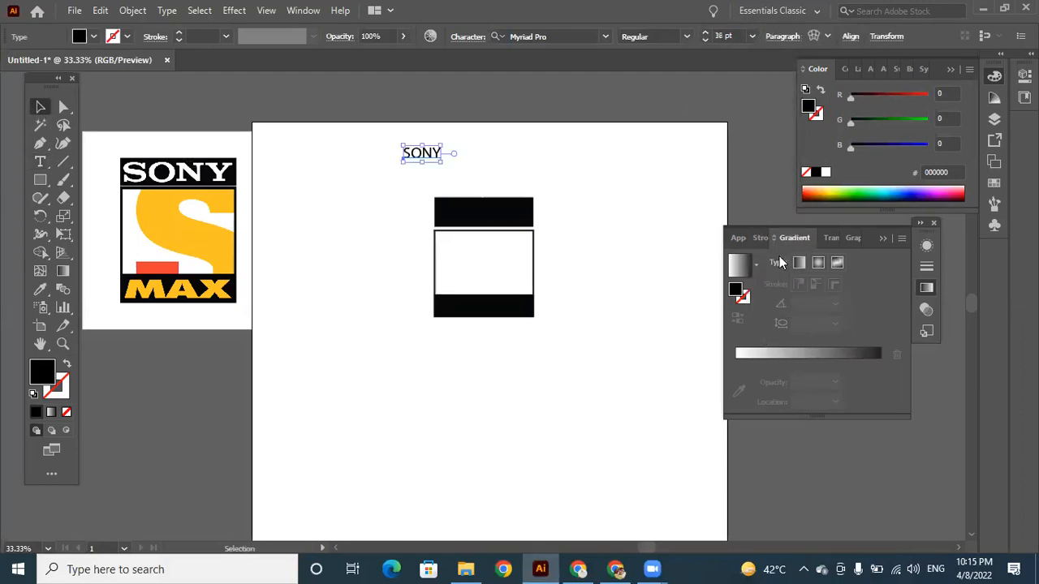
{"action": "left_click", "coordinate": [751, 40]}
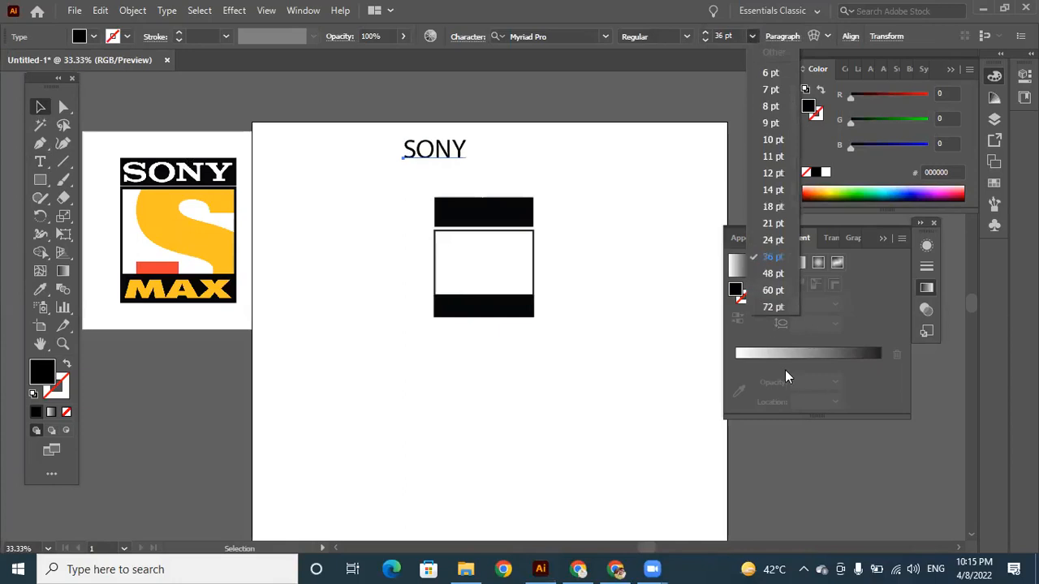
{"action": "left_click", "coordinate": [773, 306]}
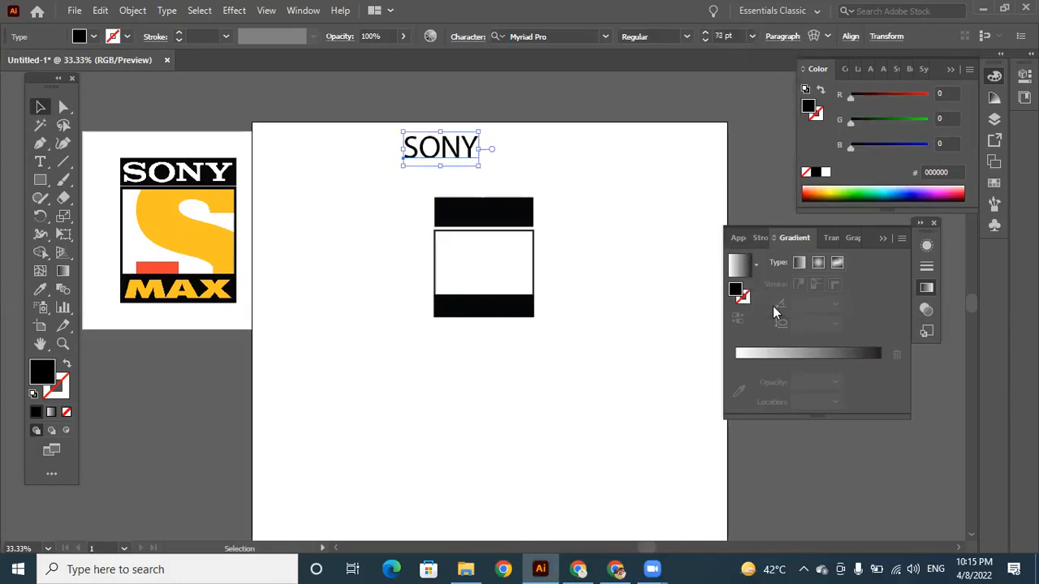
{"action": "left_click", "coordinate": [603, 34]}
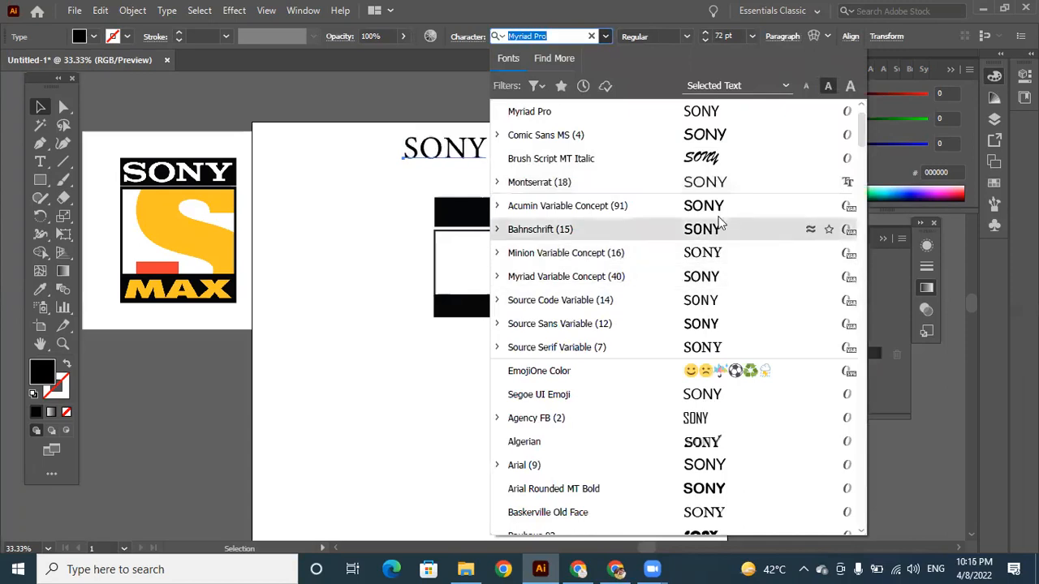
{"action": "left_click", "coordinate": [711, 519]}
Move the SONY text onto the upper black bar and fill it with white (ffffff).
{"action": "left_click_drag", "start_coordinate": [465, 154], "coordinate": [497, 209]}
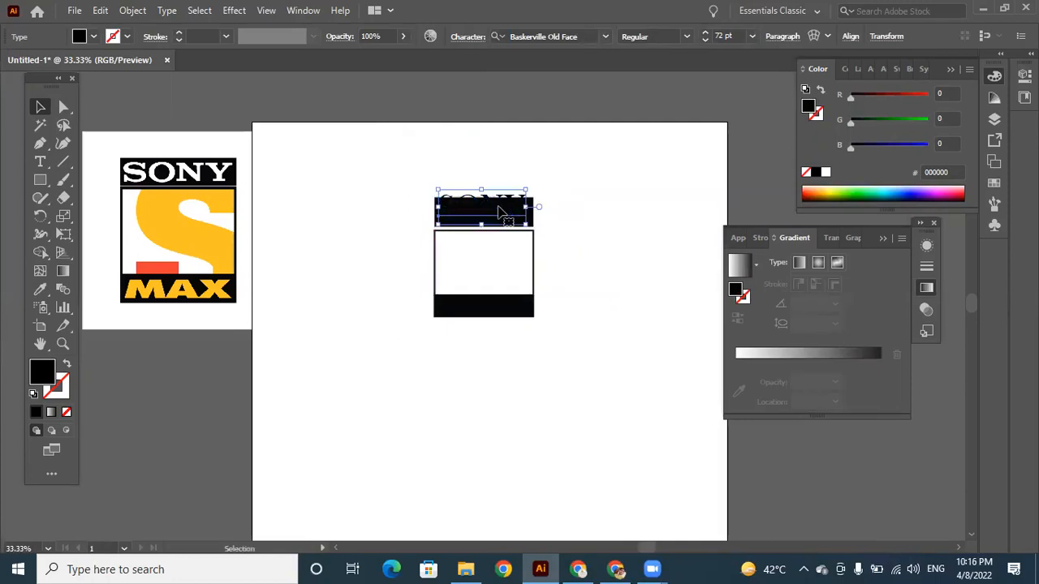
{"action": "double_click", "coordinate": [42, 371]}
{"action": "left_click", "coordinate": [680, 199]}
{"action": "left_click_drag", "start_coordinate": [681, 198], "coordinate": [651, 141]}
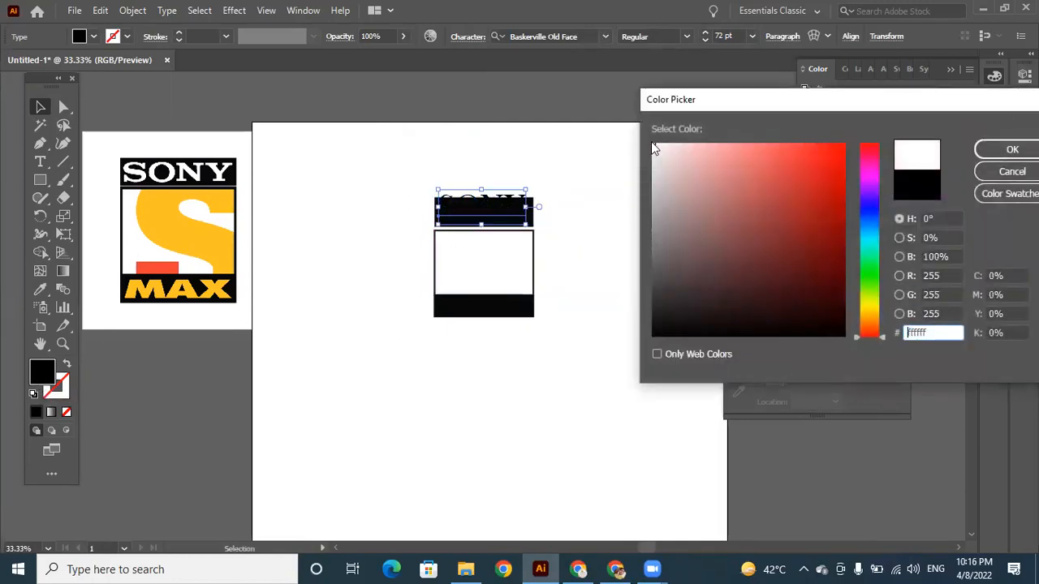
{"action": "left_click", "coordinate": [1009, 152]}
Reposition the white SONY text so its letters sit centred within the upper black bar.
{"action": "left_click_drag", "start_coordinate": [511, 208], "coordinate": [501, 213]}
{"action": "key", "text": "Up"}
{"action": "key", "text": "Right"}
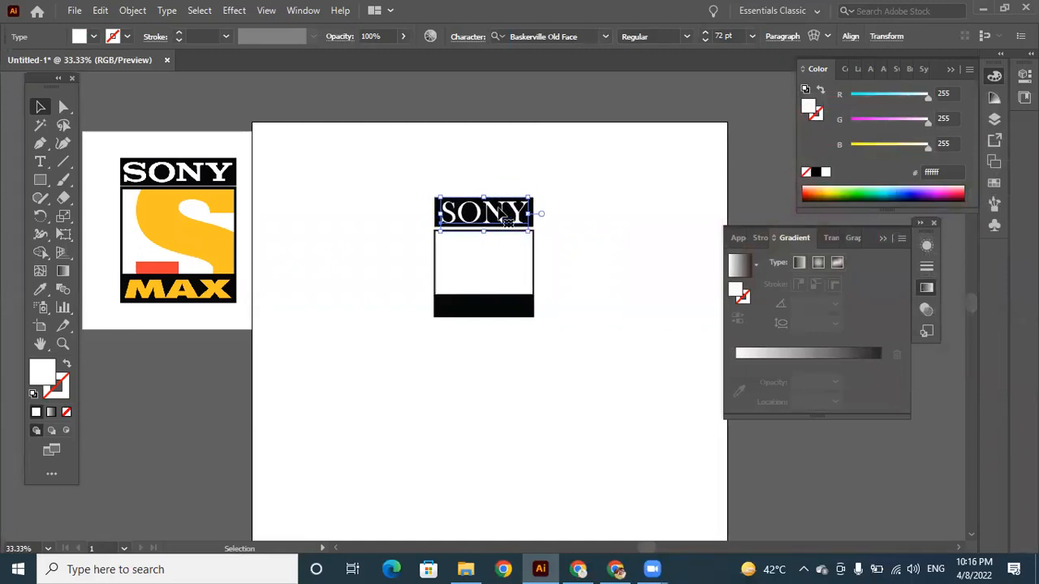
Collapse the gradient settings and display the full Properties of the selected SONY text.
{"action": "left_click", "coordinate": [884, 240]}
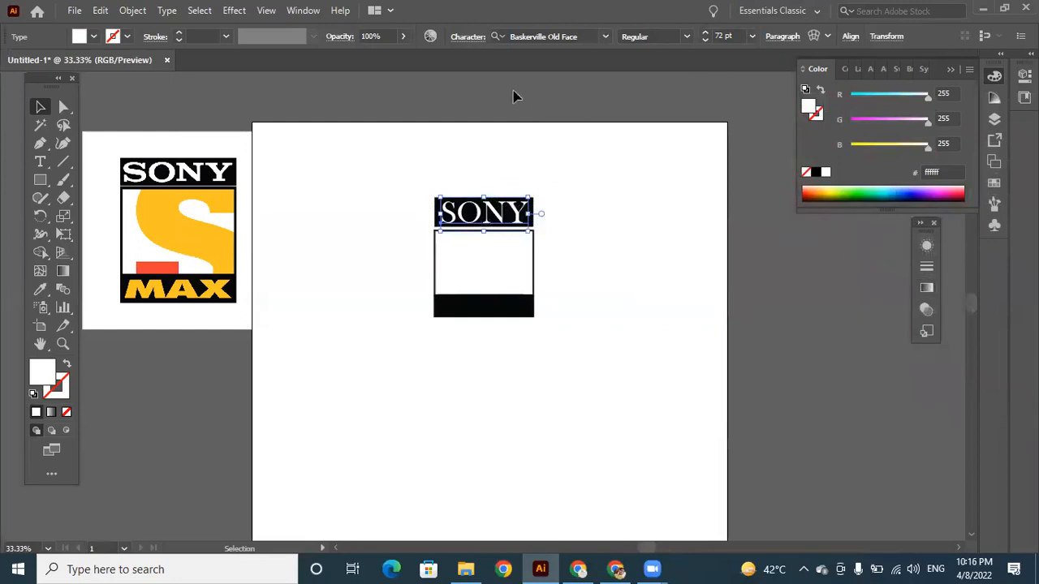
{"action": "left_click", "coordinate": [304, 10]}
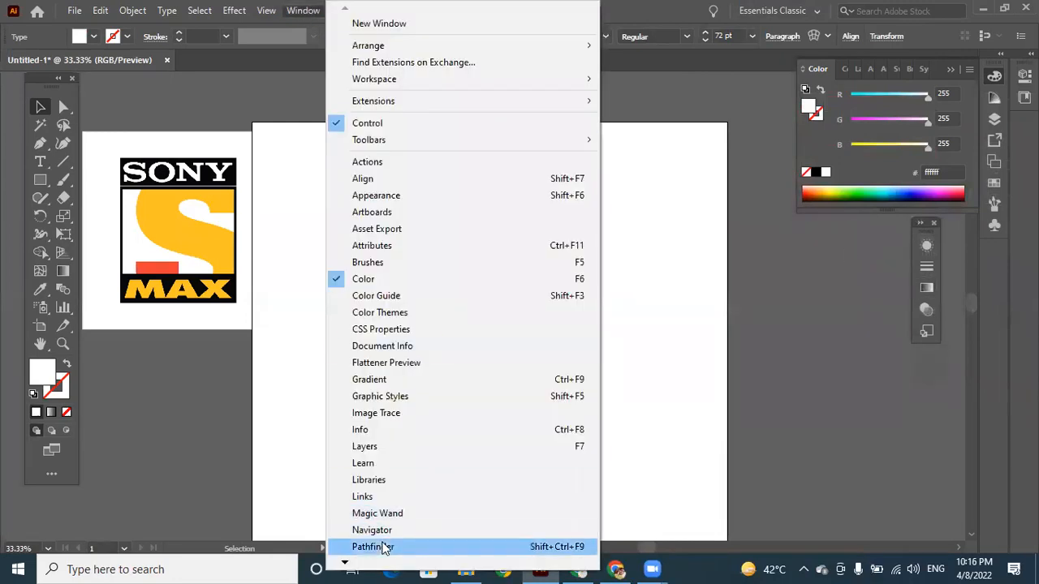
{"action": "mouse_move", "coordinate": [348, 563]}
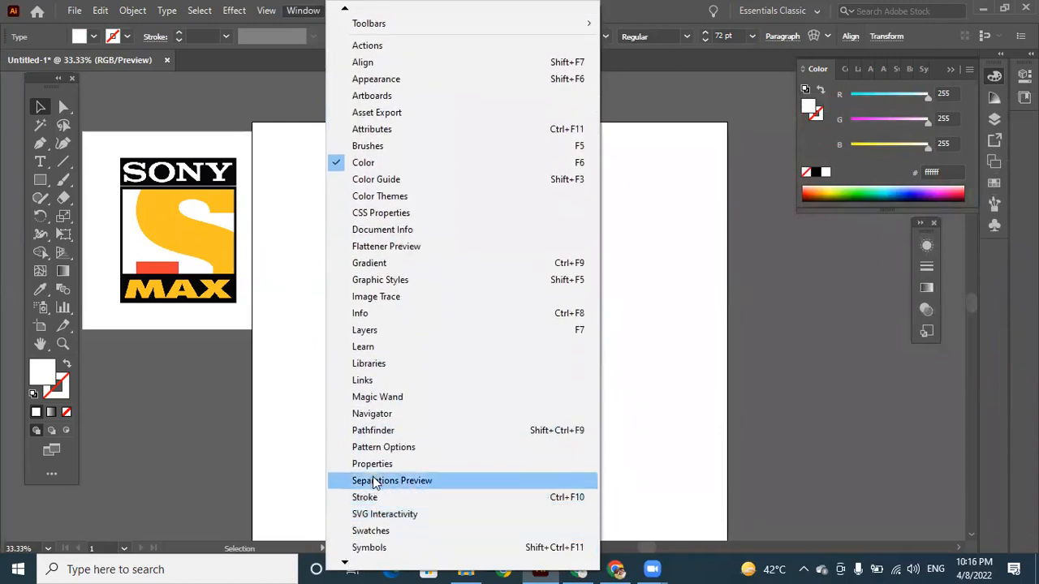
{"action": "left_click", "coordinate": [372, 465]}
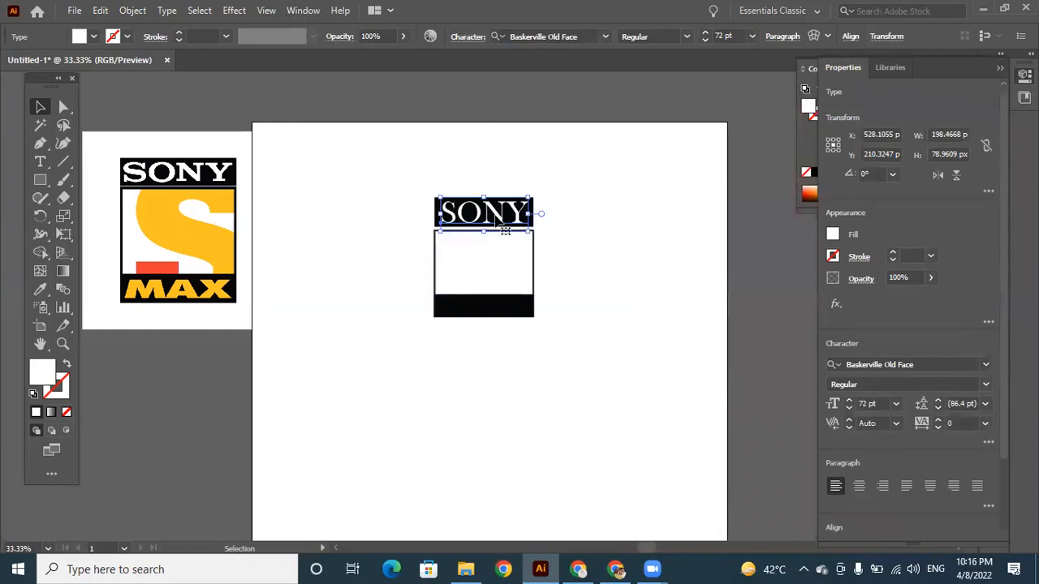
Try centred and right paragraph alignment on the SONY text, and settle on justified with the last line aligned left.
{"action": "key", "text": "ctrl+plus"}
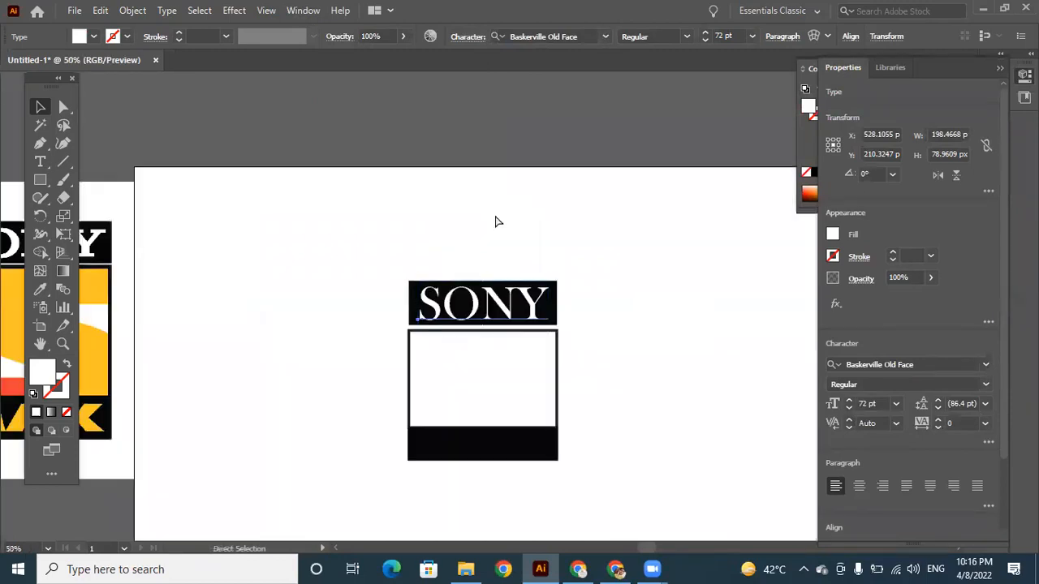
{"action": "key", "text": "ctrl+plus"}
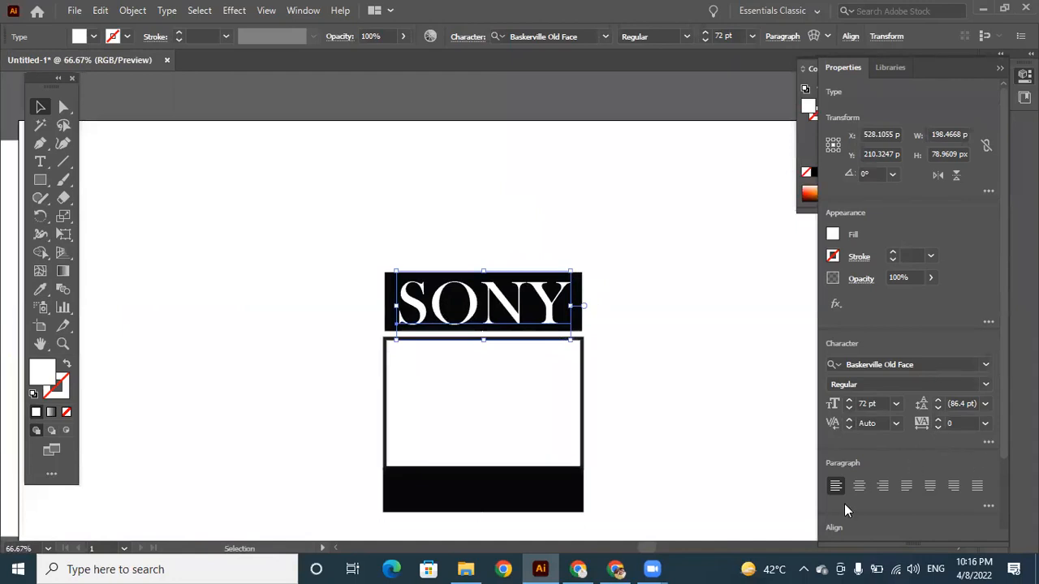
{"action": "left_click", "coordinate": [861, 486]}
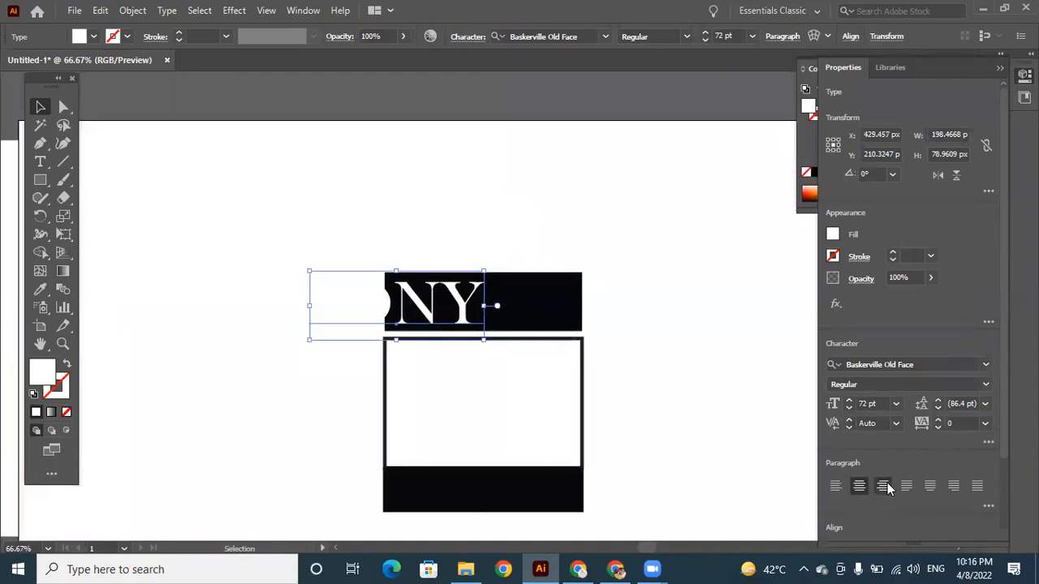
{"action": "left_click", "coordinate": [885, 487]}
{"action": "left_click", "coordinate": [906, 487]}
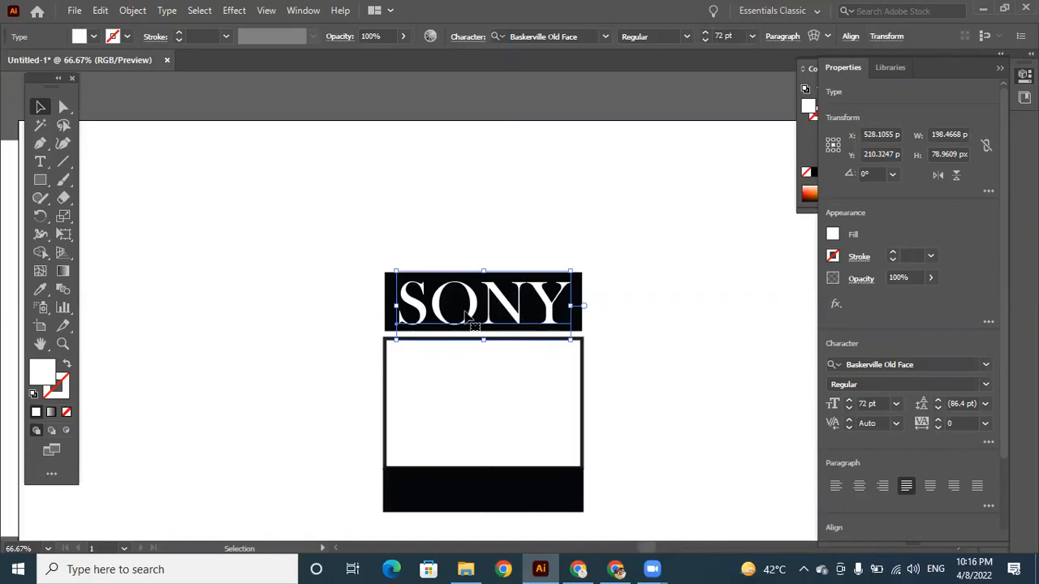
Increase the tracking of the SONY text to 87.
{"action": "left_click", "coordinate": [939, 419]}
{"action": "left_click", "coordinate": [938, 421]}
{"action": "left_click", "coordinate": [938, 421]}
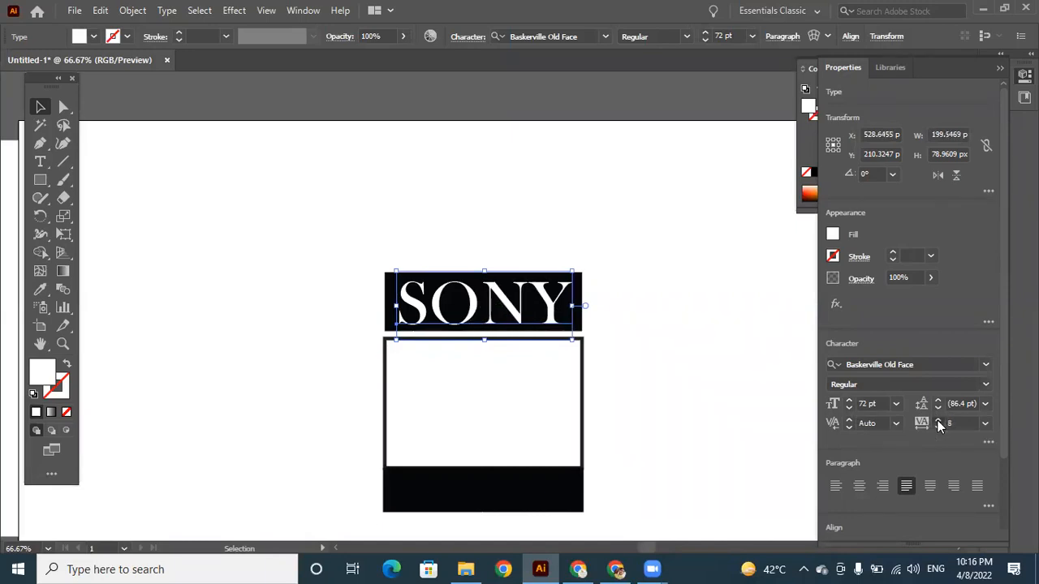
{"action": "left_click", "coordinate": [939, 420]}
{"action": "left_click", "coordinate": [939, 421]}
{"action": "left_click", "coordinate": [938, 421]}
{"action": "left_click", "coordinate": [938, 420]}
{"action": "left_click", "coordinate": [938, 420]}
{"action": "left_click", "coordinate": [939, 420]}
{"action": "left_click", "coordinate": [938, 421]}
{"action": "left_click", "coordinate": [939, 421]}
{"action": "left_click", "coordinate": [938, 421]}
{"action": "left_click", "coordinate": [938, 420]}
{"action": "left_click", "coordinate": [938, 421]}
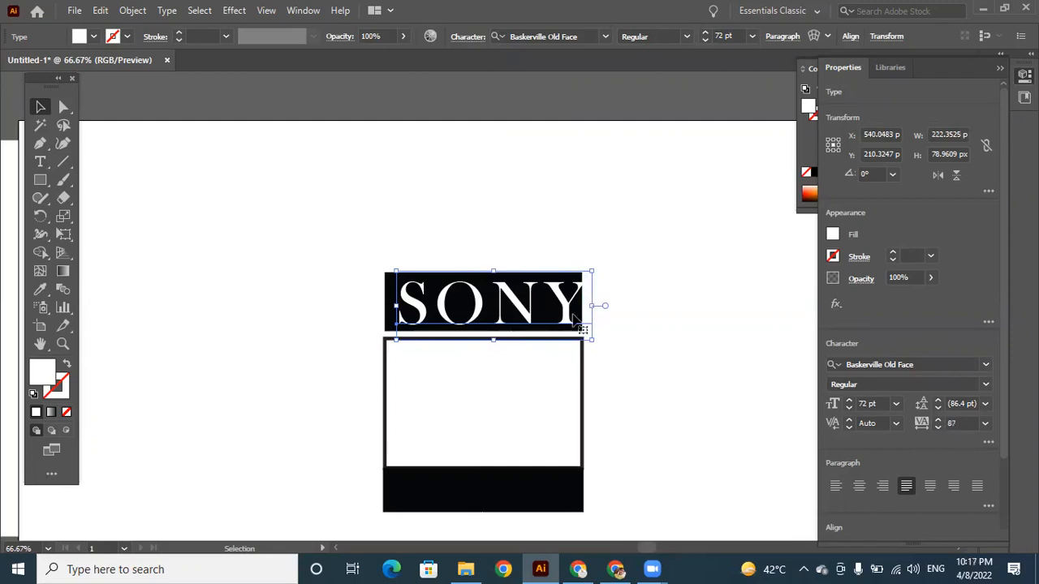
Shift the widened SONY text so it fits centred across the upper black bar, and deselect it.
{"action": "left_click_drag", "start_coordinate": [562, 300], "coordinate": [566, 311]}
{"action": "key", "text": "Left"}
{"action": "key", "text": "Left"}
{"action": "key", "text": "Left"}
{"action": "key", "text": "Left"}
{"action": "key", "text": "Left"}
{"action": "key", "text": "Left"}
{"action": "key", "text": "Left"}
{"action": "key", "text": "Left"}
{"action": "key", "text": "Left"}
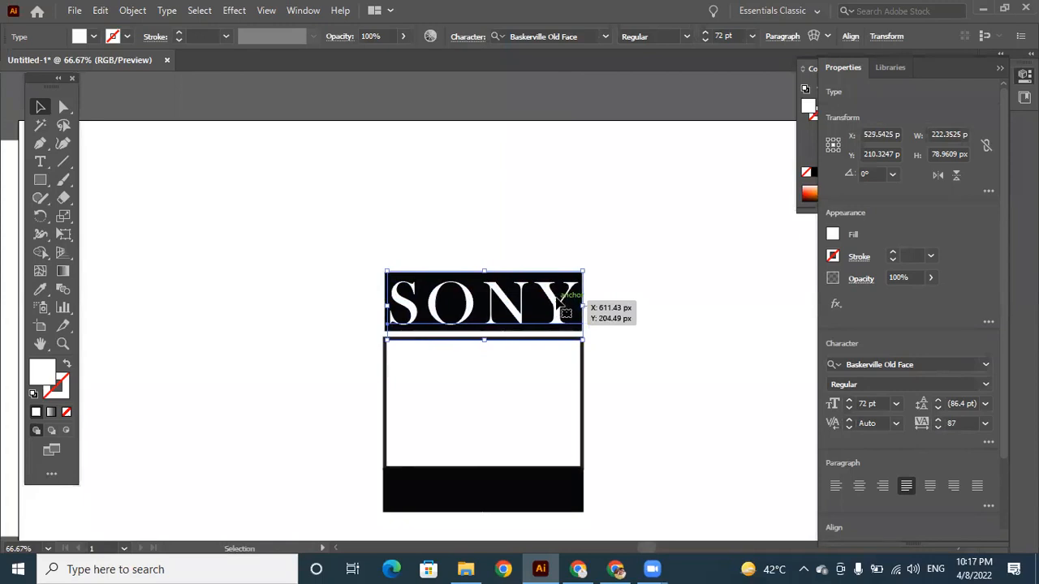
{"action": "left_click", "coordinate": [315, 302]}
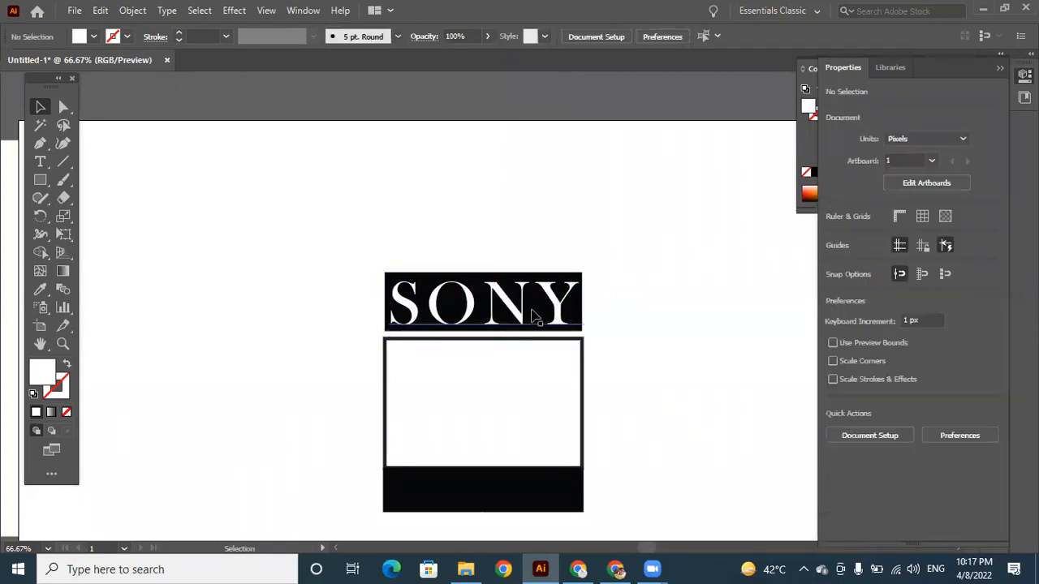
Add the point text MAX on the empty artboard area above the SONY bar.
{"action": "left_click", "coordinate": [40, 160]}
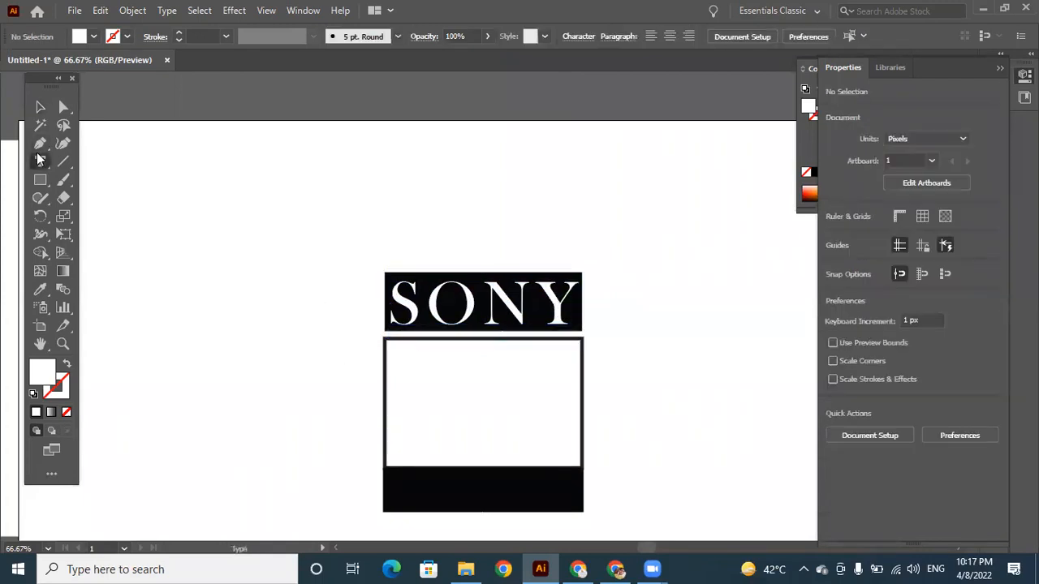
{"action": "left_click", "coordinate": [386, 189]}
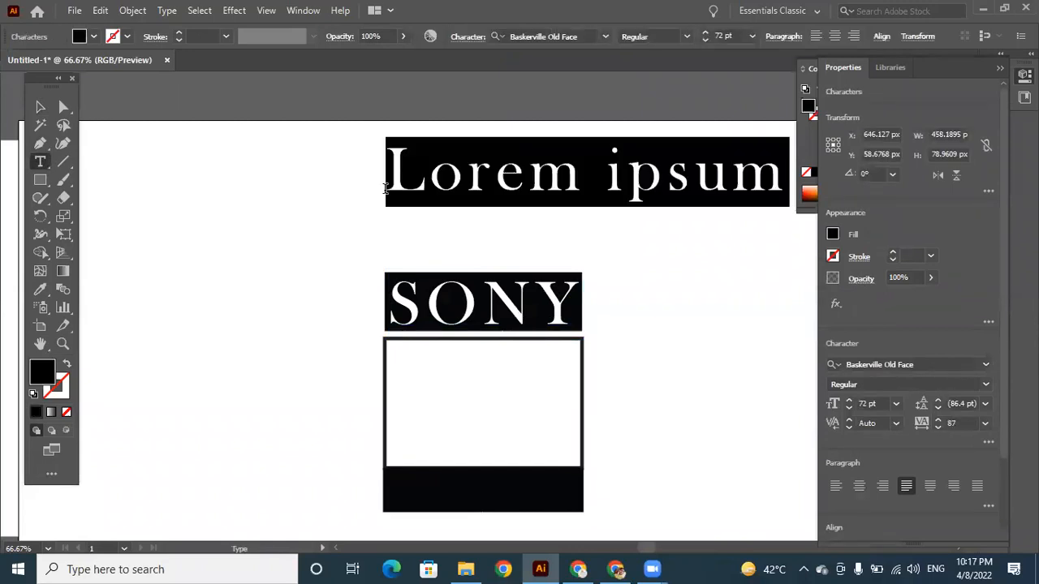
{"action": "type", "text": "MAX"}
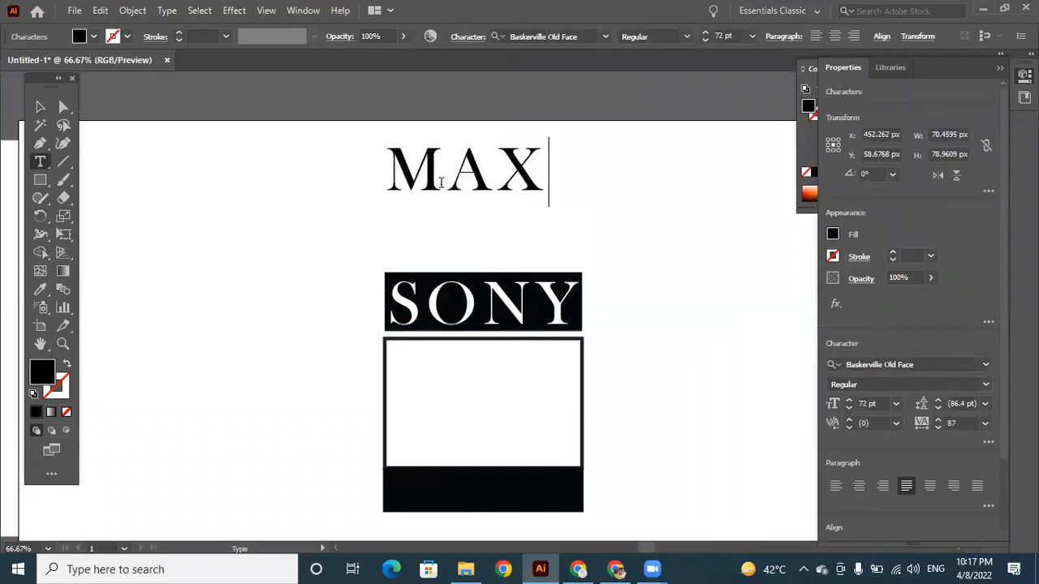
Set the MAX text's font to Arial Rounded MT Bold and its tracking to 187.
{"action": "double_click", "coordinate": [397, 156]}
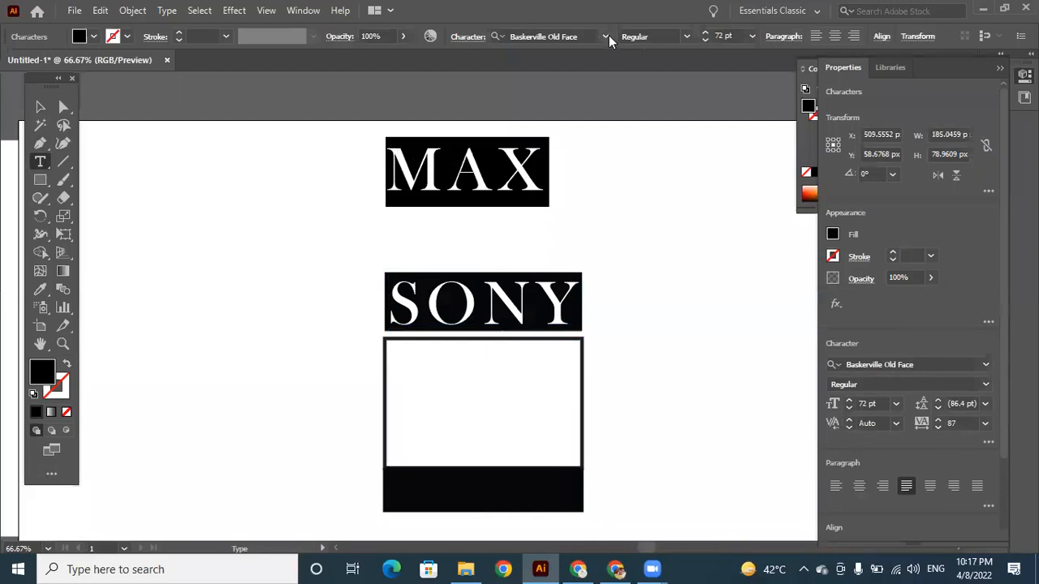
{"action": "left_click", "coordinate": [606, 36]}
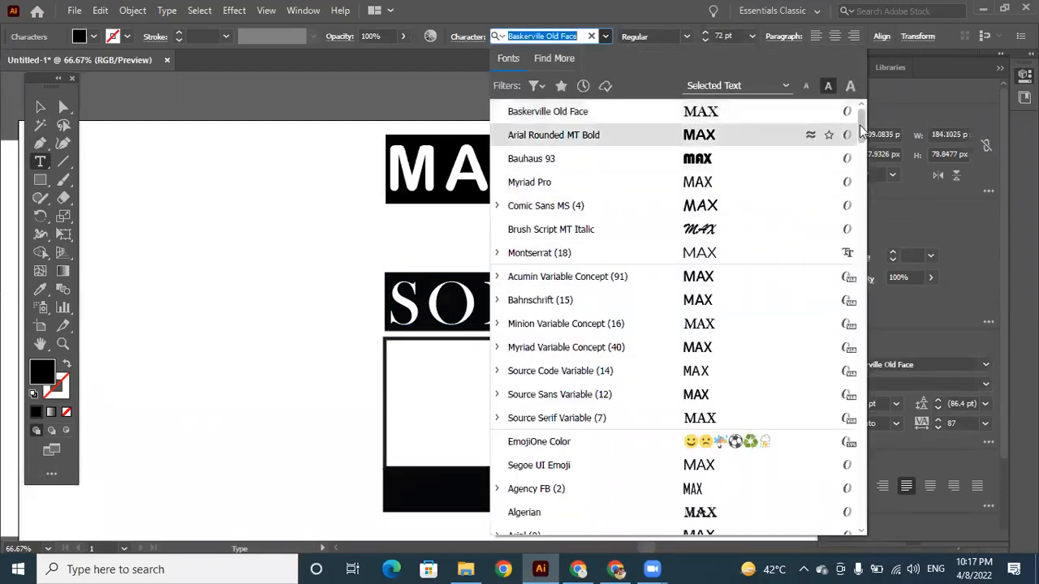
{"action": "scroll", "coordinate": [862, 134], "scroll_direction": "down", "scroll_amount": 5}
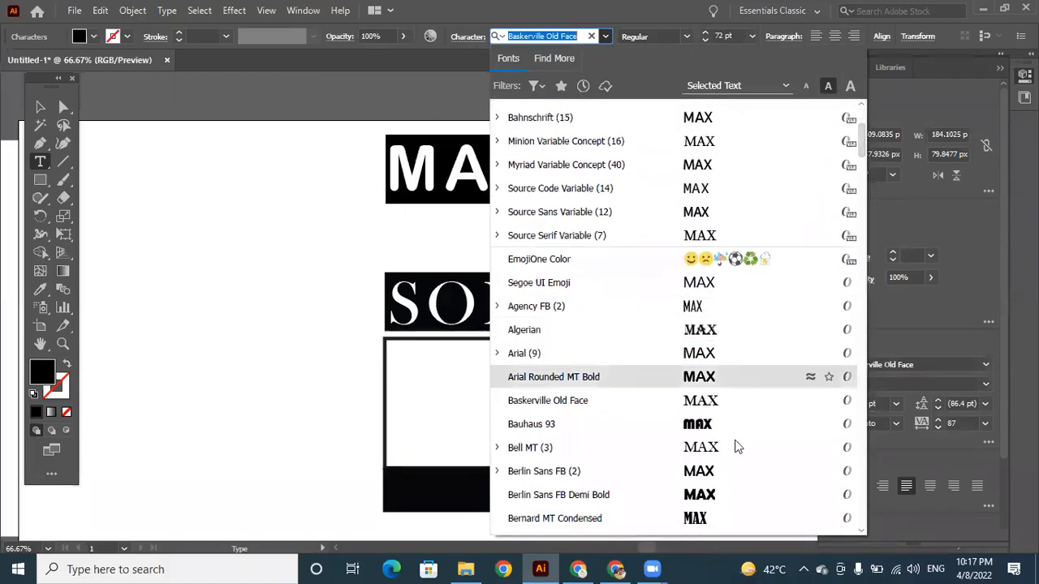
{"action": "left_click", "coordinate": [708, 380]}
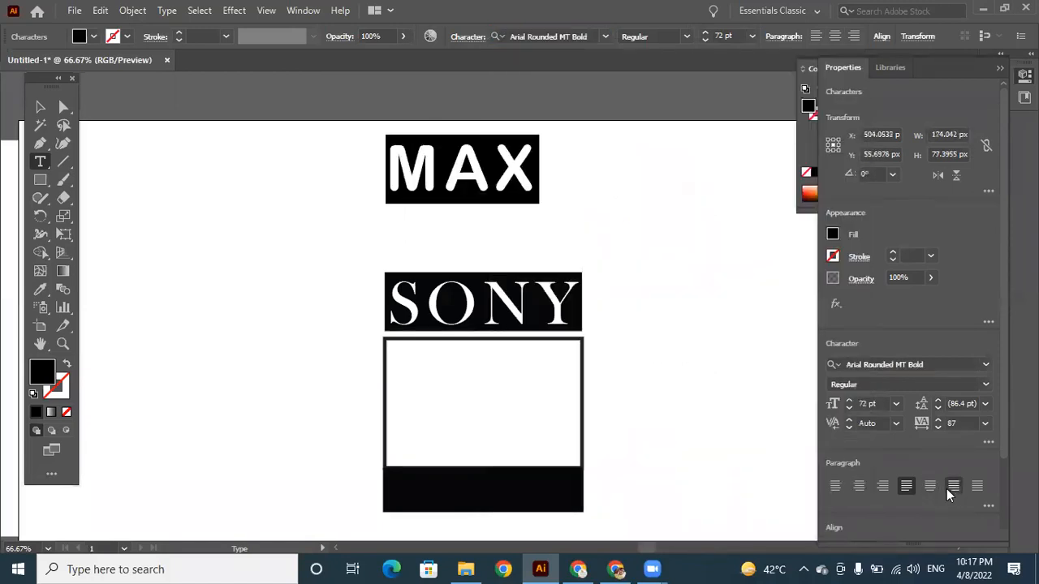
{"action": "left_click", "coordinate": [949, 423]}
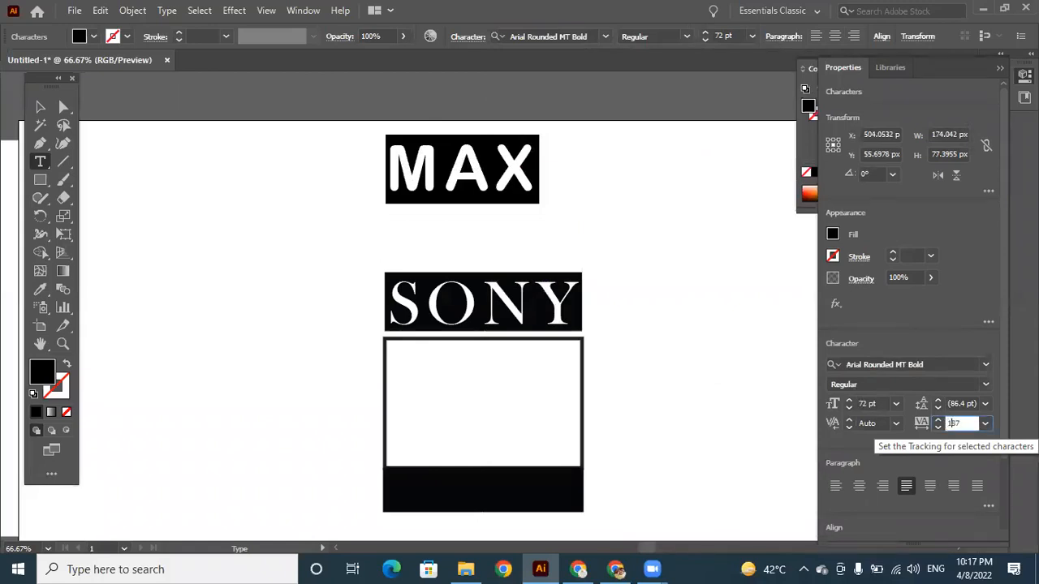
{"action": "type", "text": "187"}
{"action": "key", "text": "Return"}
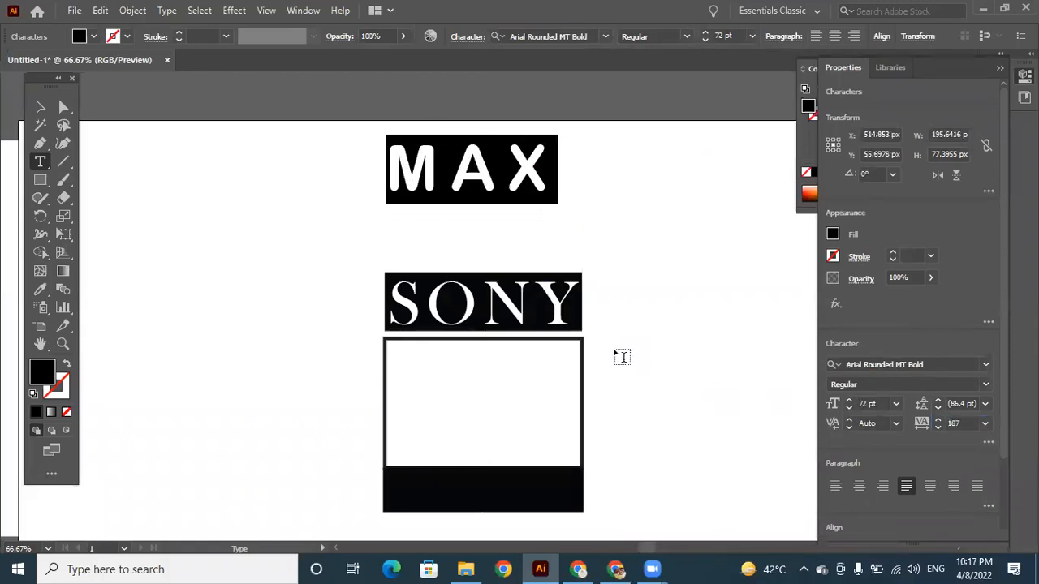
Move the MAX text onto the lower black bar and scale it down to about 153 px wide, centred across the bar.
{"action": "left_click", "coordinate": [40, 106]}
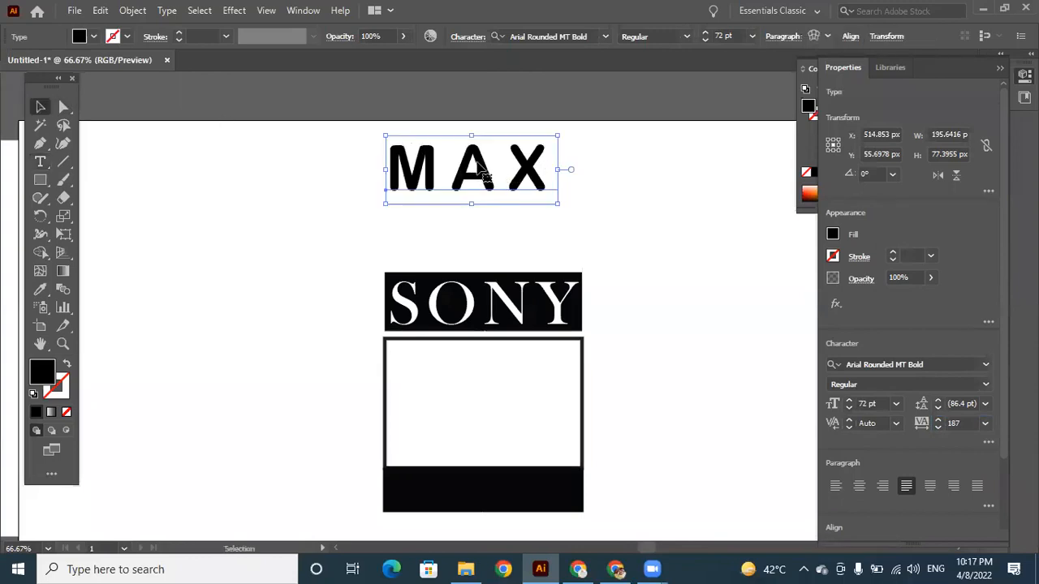
{"action": "left_click_drag", "start_coordinate": [474, 169], "coordinate": [498, 493]}
{"action": "left_click_drag", "start_coordinate": [574, 457], "coordinate": [535, 495]}
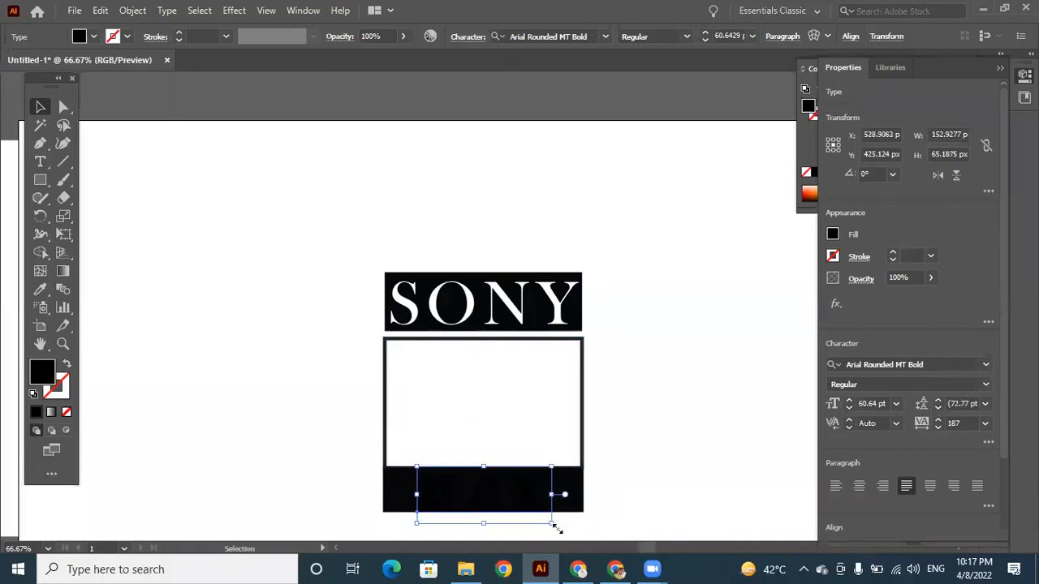
Colour the MAX text with the yellow sampled from the reference image's MAX lettering, and nudge it up 3 px.
{"action": "key", "text": "ctrl+minus"}
{"action": "key", "text": "ctrl+minus"}
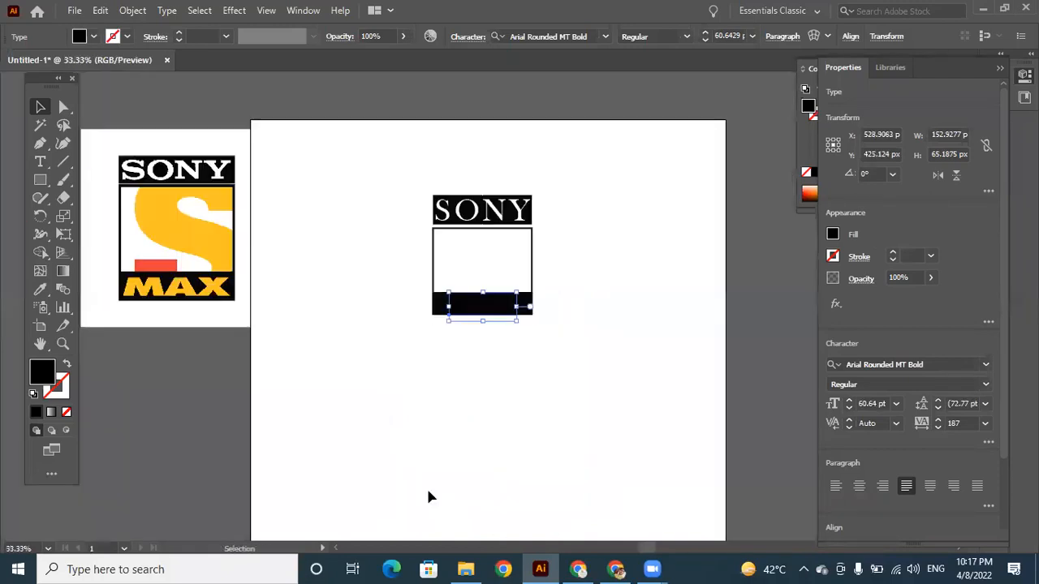
{"action": "left_click", "coordinate": [40, 289]}
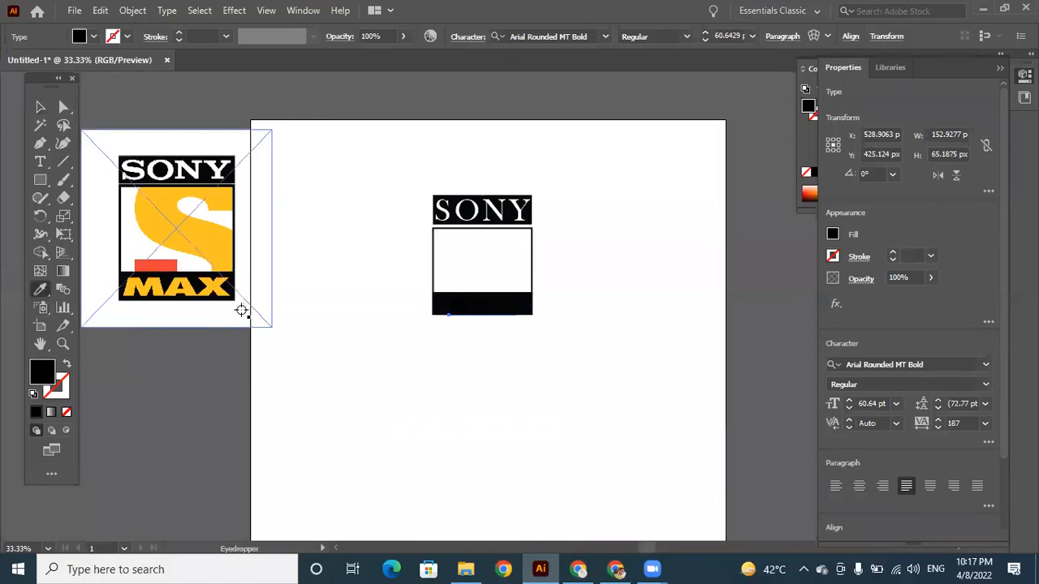
{"action": "left_click", "coordinate": [215, 286]}
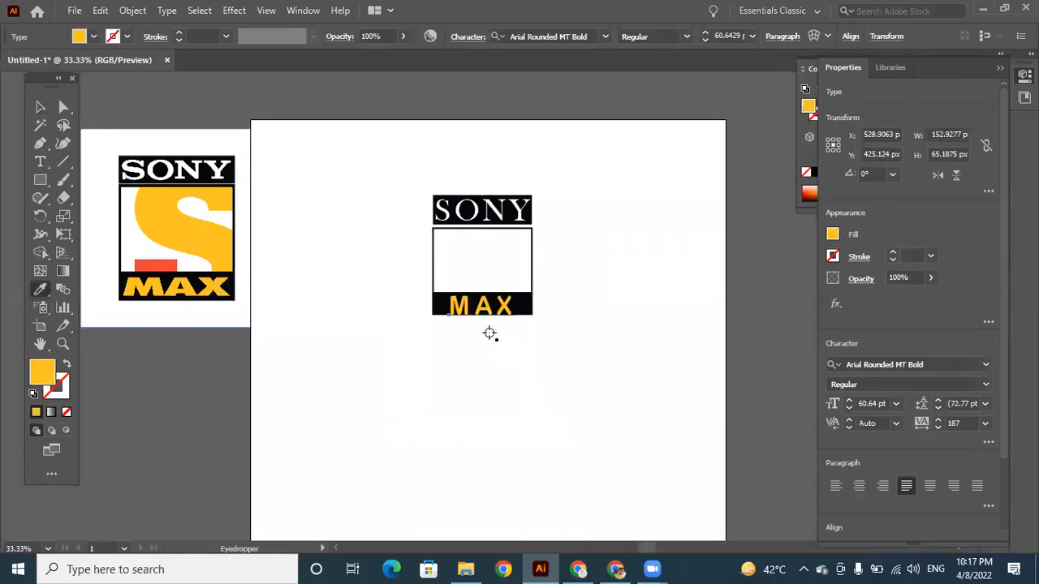
{"action": "left_click", "coordinate": [40, 106]}
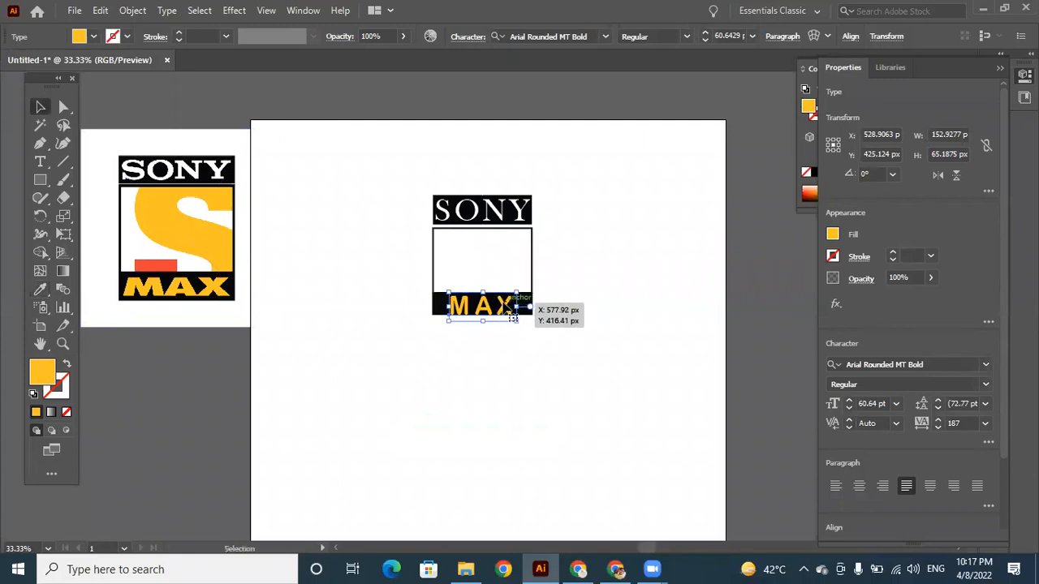
{"action": "key", "text": "Up"}
{"action": "key", "text": "Up"}
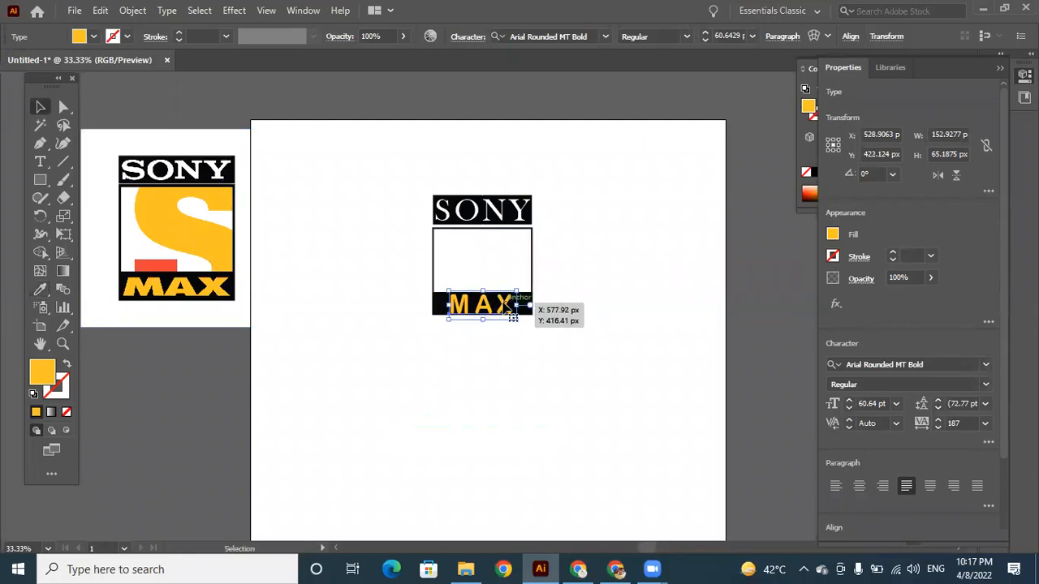
Change the MAX text's font to Cooper Black and set its tracking to 287.
{"action": "left_click", "coordinate": [605, 36]}
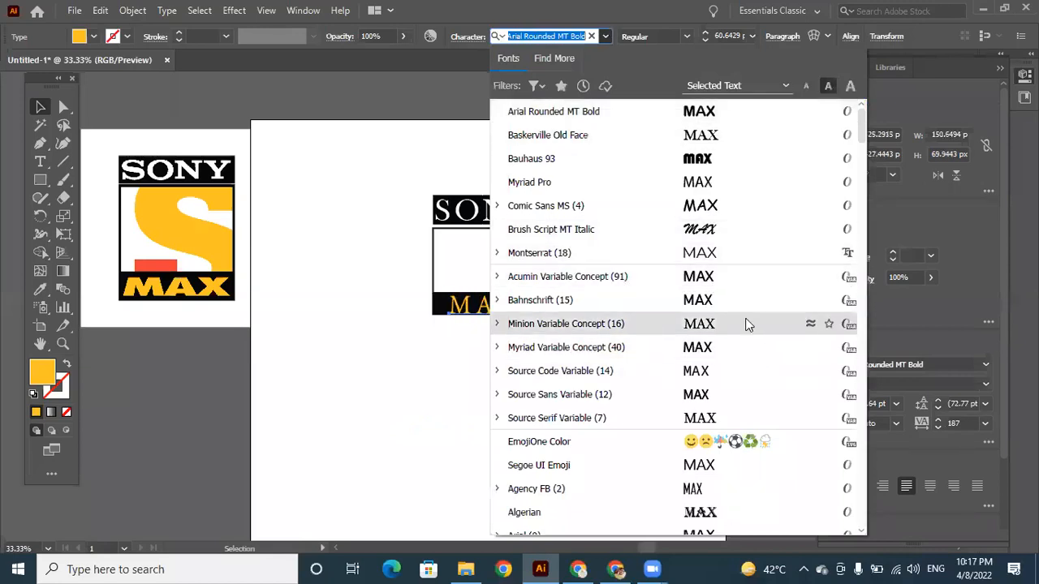
{"action": "left_click_drag", "start_coordinate": [864, 130], "coordinate": [866, 211]}
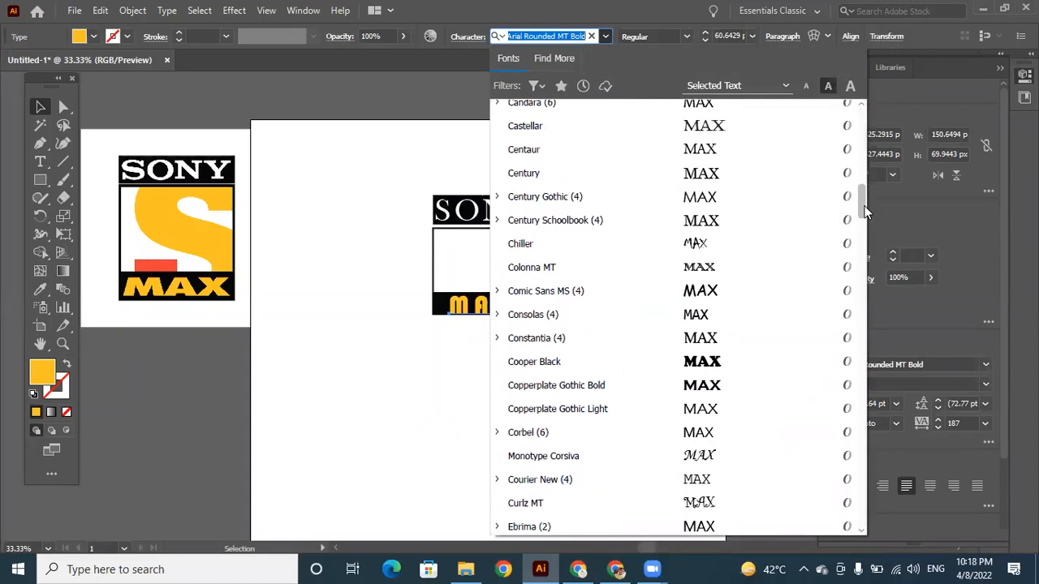
{"action": "scroll", "coordinate": [865, 209], "scroll_direction": "down", "scroll_amount": 2}
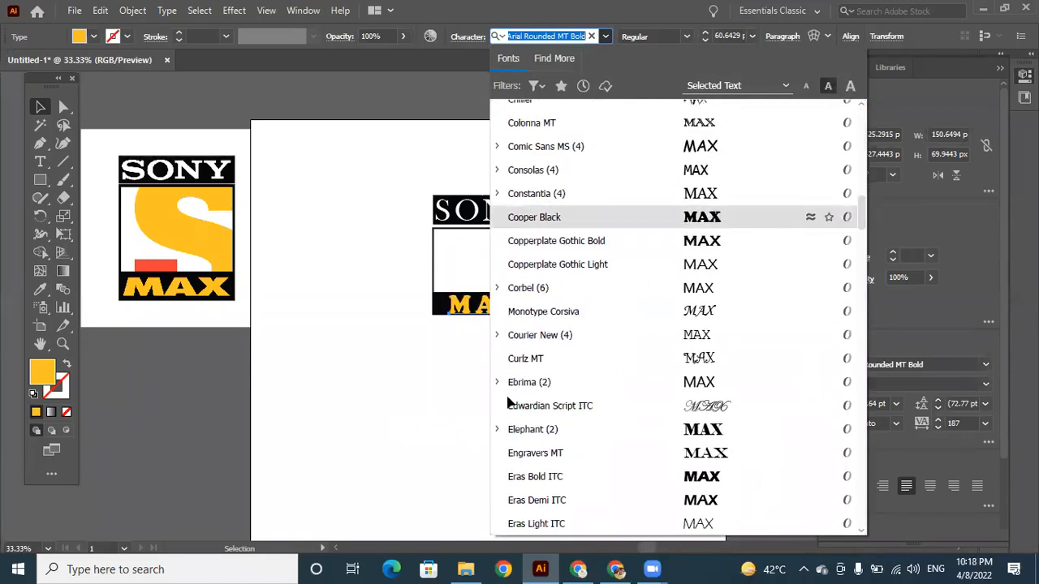
{"action": "left_click", "coordinate": [702, 217]}
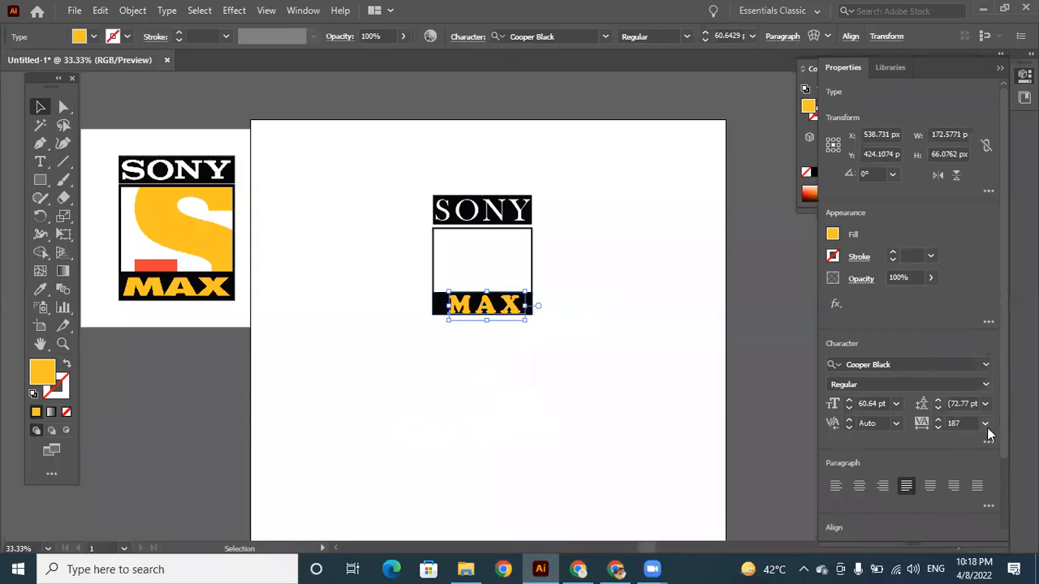
{"action": "left_click", "coordinate": [954, 423]}
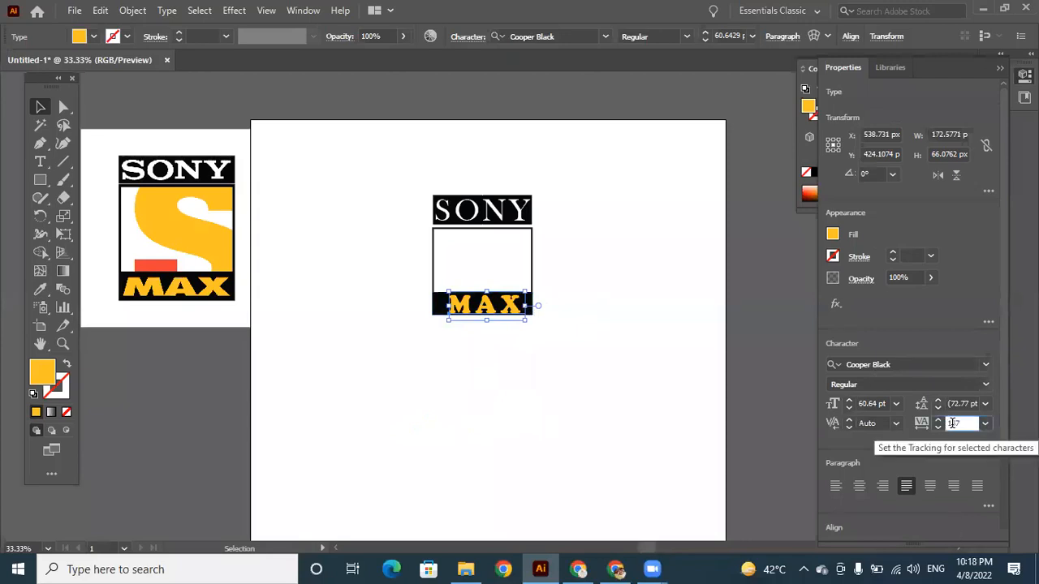
{"action": "type", "text": "287"}
{"action": "key", "text": "Return"}
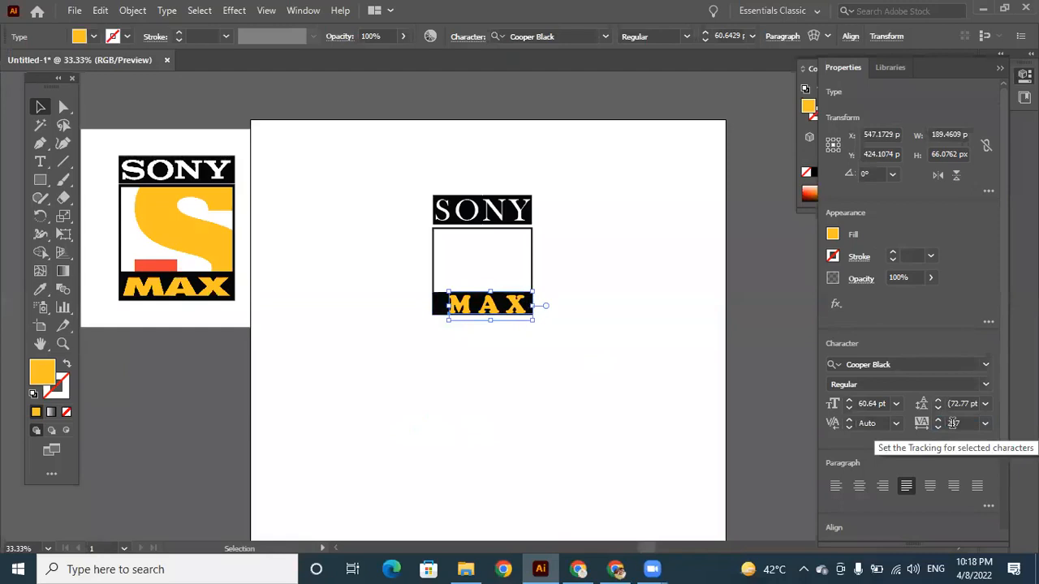
Shift the MAX text 16 px to the left so it sits centred in the lower black bar, and deselect it.
{"action": "left_click", "coordinate": [41, 108]}
{"action": "key", "text": "shift+Left"}
{"action": "key", "text": "shift+Left"}
{"action": "key", "text": "shift+Left"}
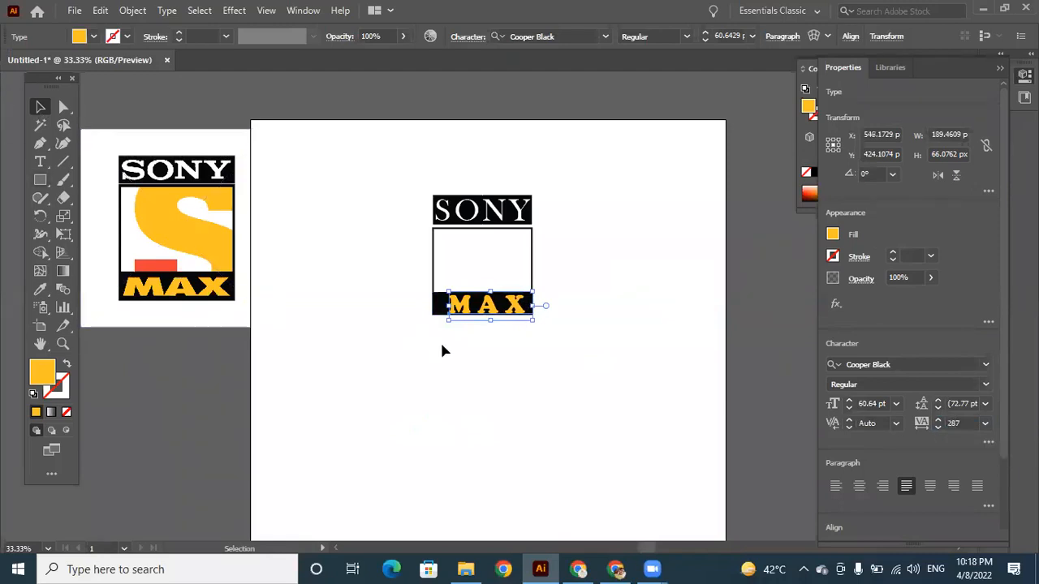
{"action": "key", "text": "Right"}
{"action": "key", "text": "Right"}
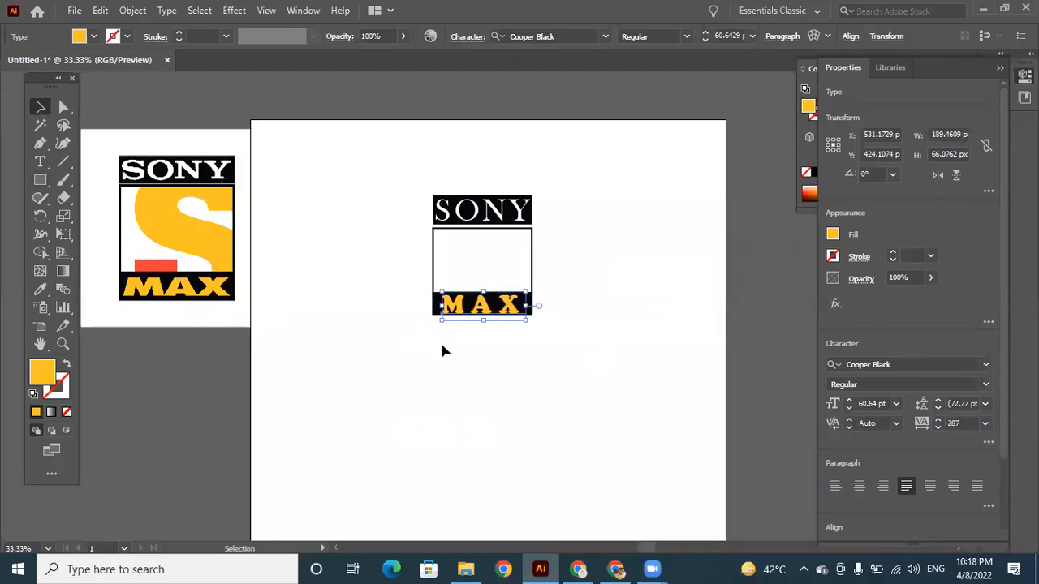
{"action": "left_click", "coordinate": [549, 365]}
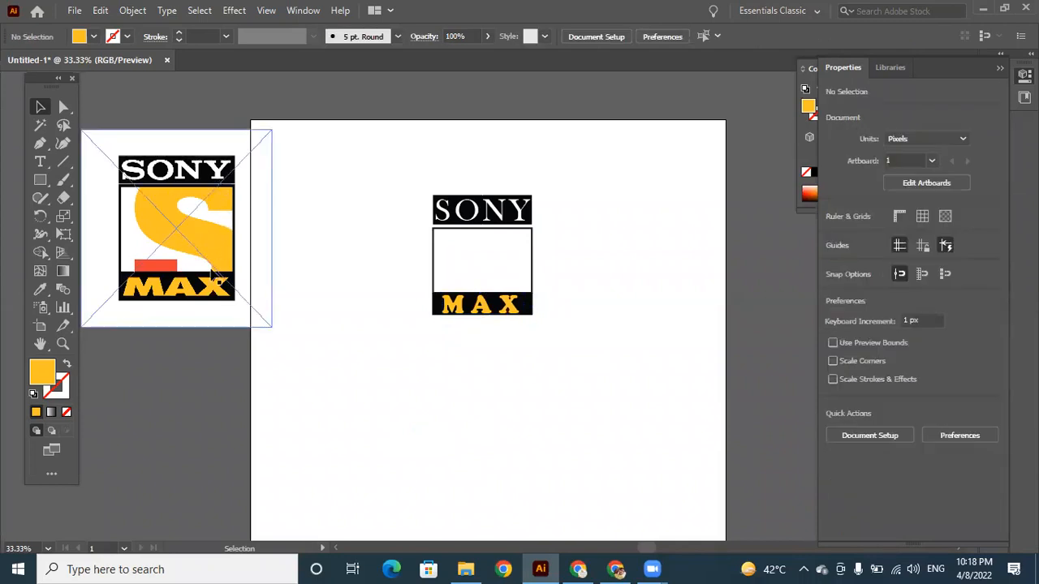
Add the point text S on the empty artboard area beside the logo and set its size to 272 pt.
{"action": "left_click", "coordinate": [40, 162]}
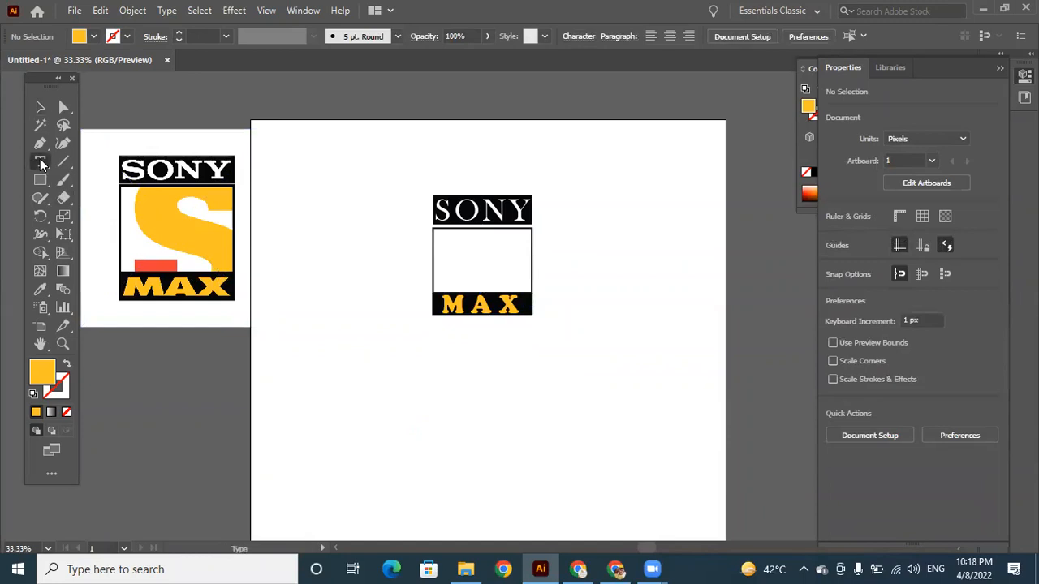
{"action": "left_click", "coordinate": [592, 220]}
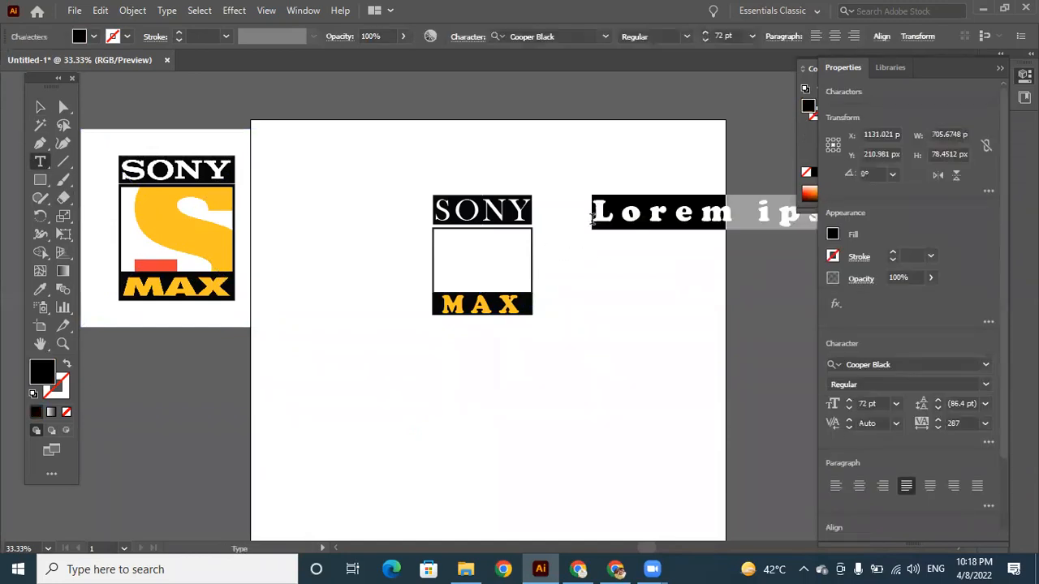
{"action": "type", "text": "S"}
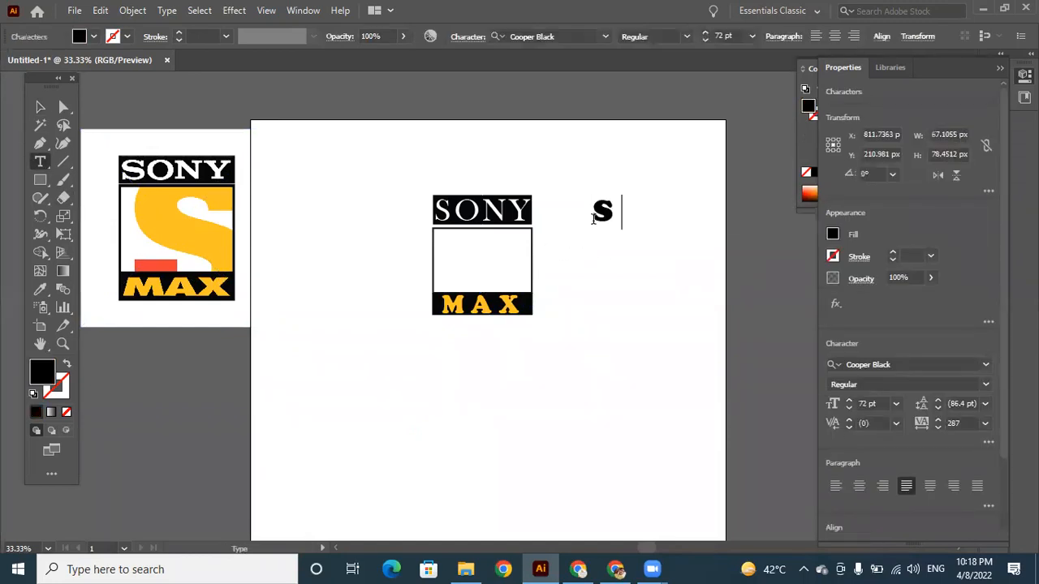
{"action": "left_click_drag", "start_coordinate": [621, 218], "coordinate": [596, 224]}
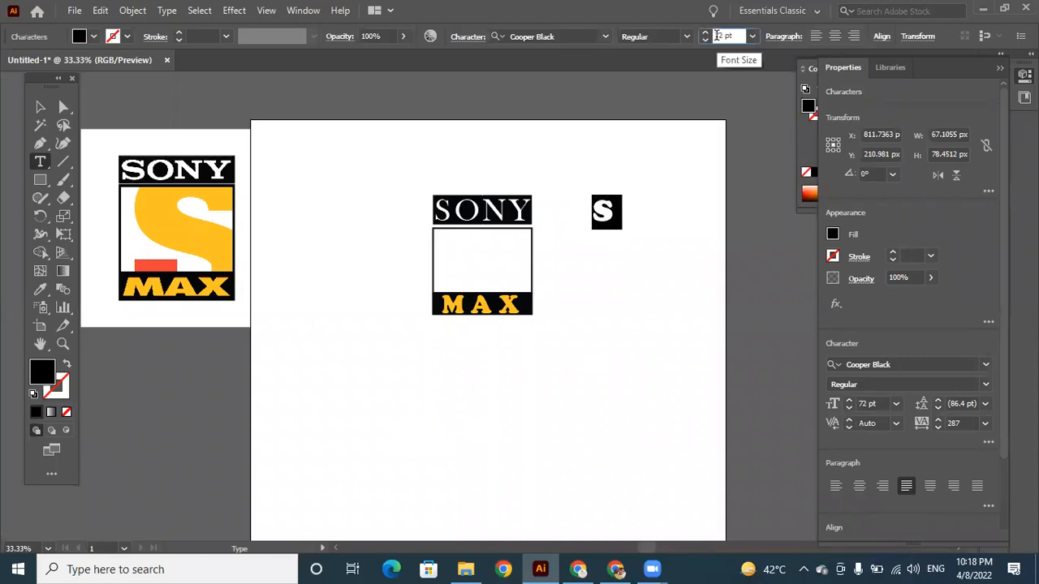
{"action": "key", "text": "Return"}
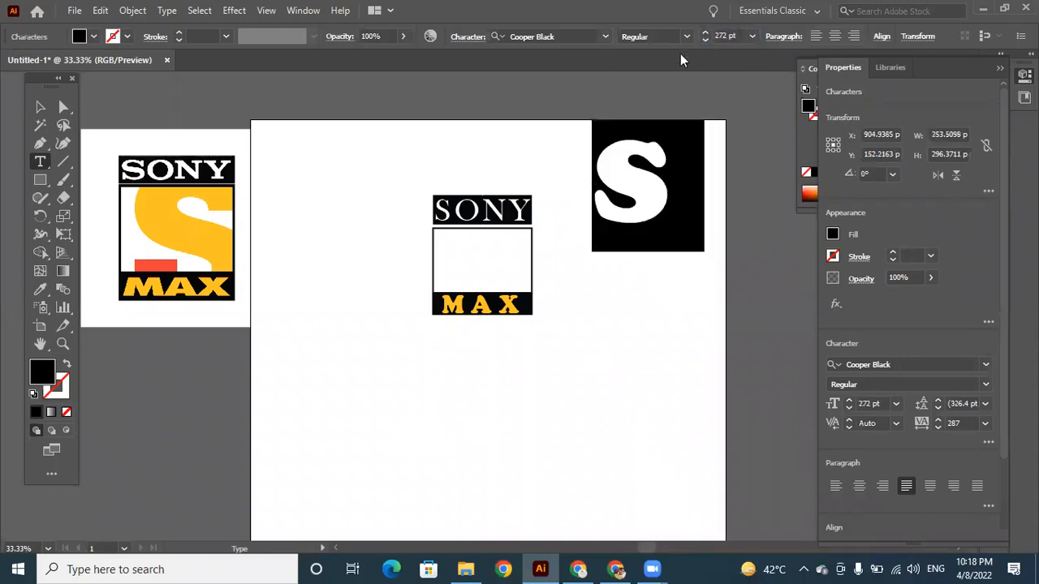
Try the Acumin Variable Concept font on the large S, and delete the letter.
{"action": "left_click", "coordinate": [605, 37]}
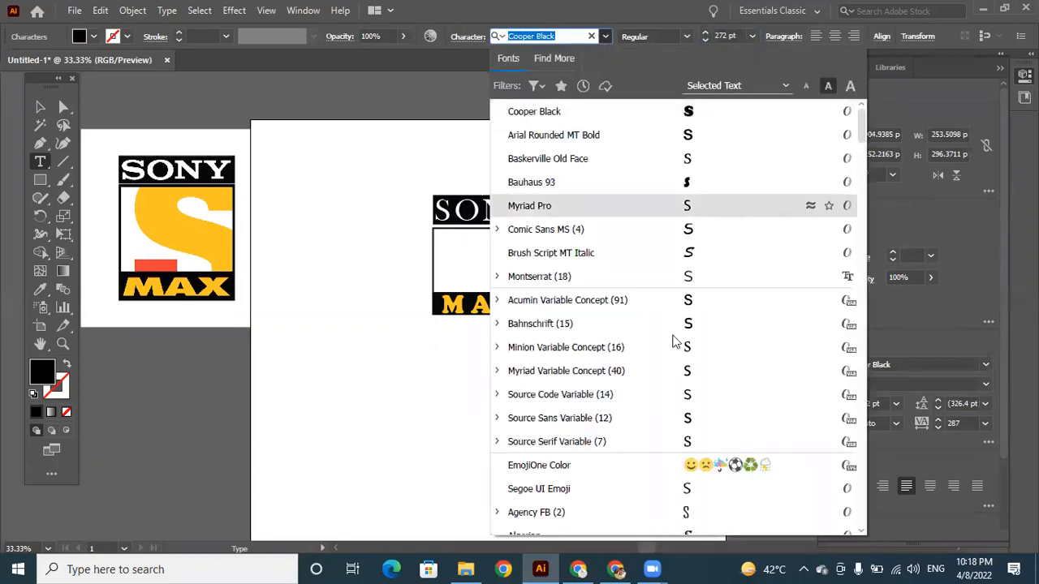
{"action": "left_click", "coordinate": [698, 300]}
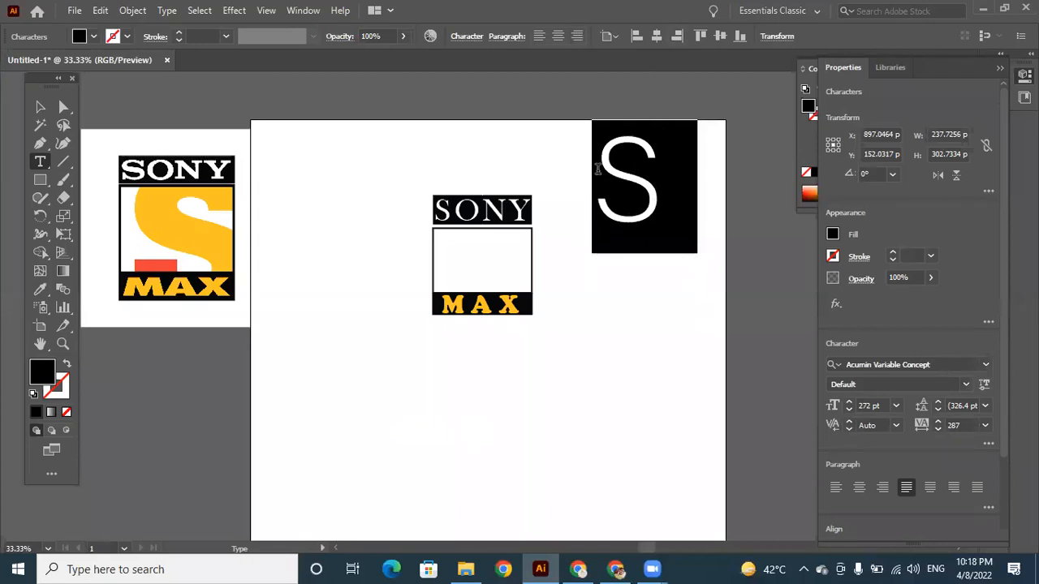
{"action": "left_click", "coordinate": [40, 107]}
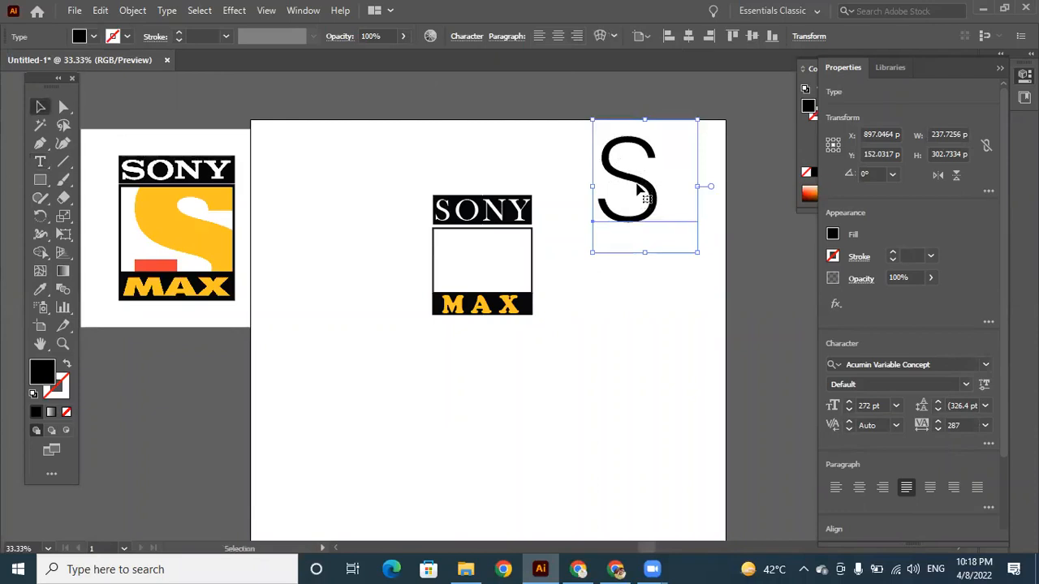
{"action": "key", "text": "Delete"}
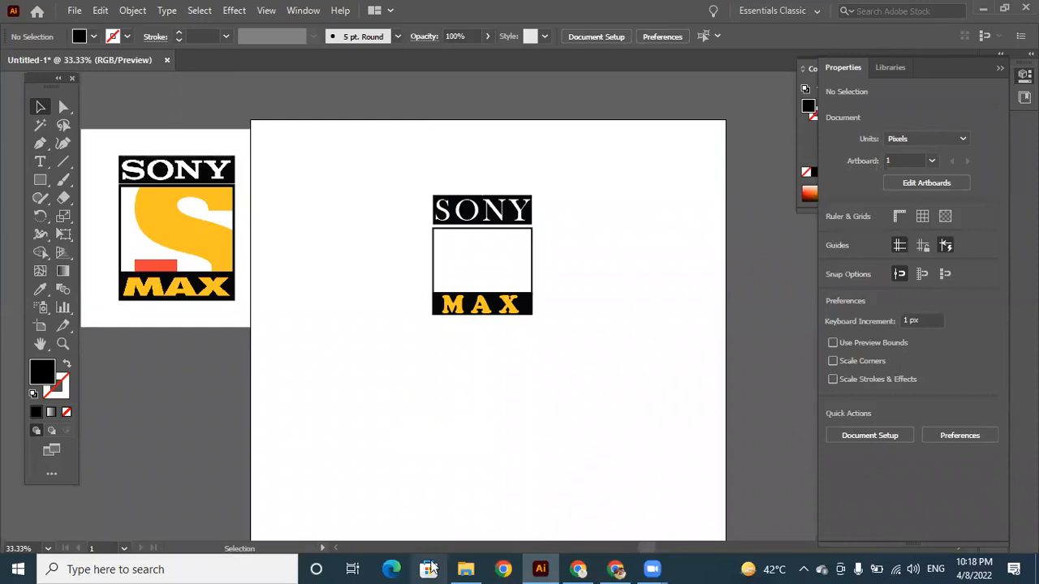
Add a new 272 pt point text S on the artboard, closer to the logo's SONY bar.
{"action": "left_click", "coordinate": [39, 165]}
{"action": "left_click", "coordinate": [566, 220]}
{"action": "type", "text": "S"}
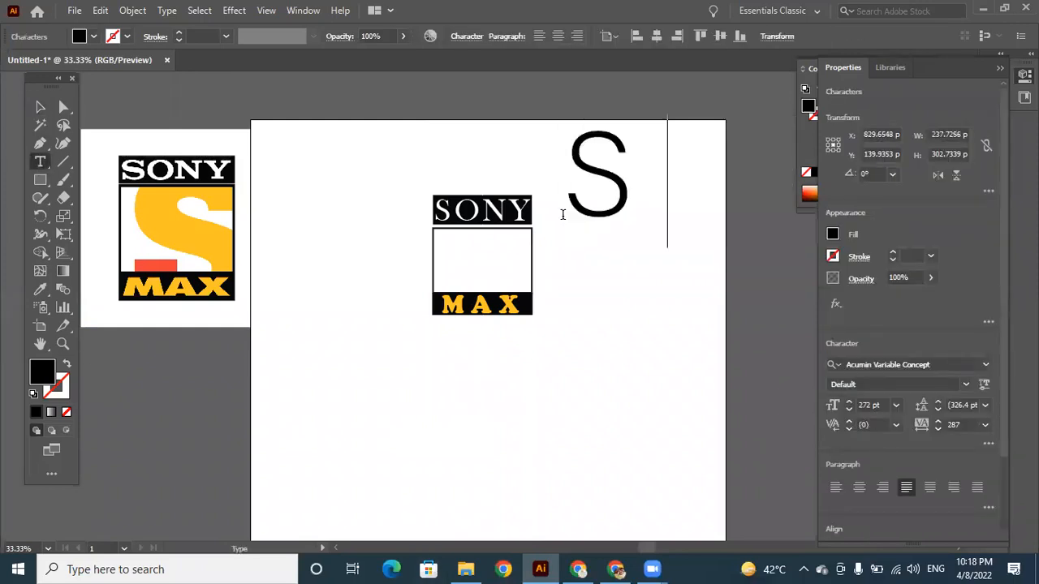
Set the large S in Baskerville Old Face at 472 pt.
{"action": "double_click", "coordinate": [605, 199]}
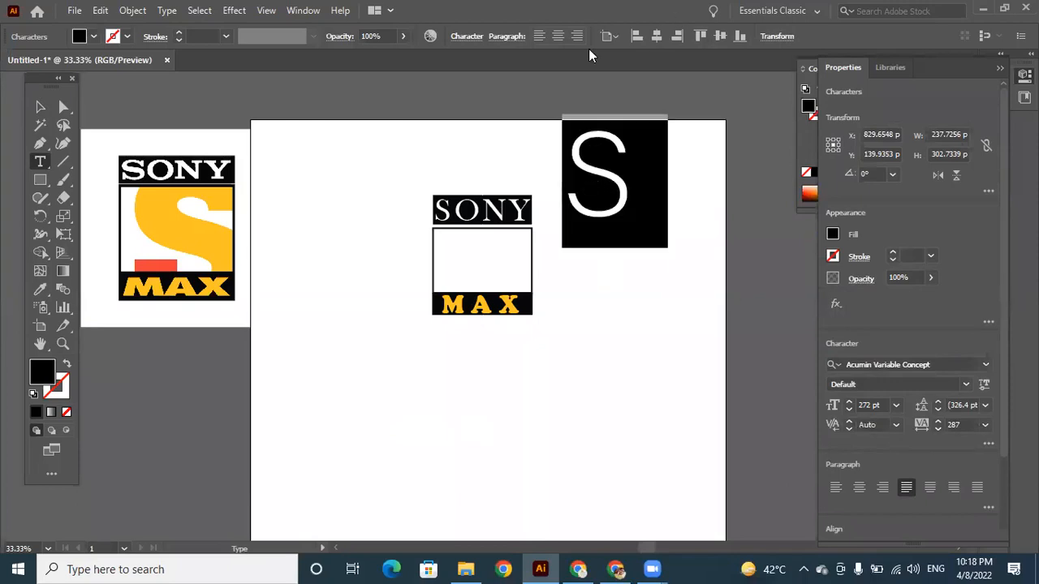
{"action": "left_click", "coordinate": [986, 365]}
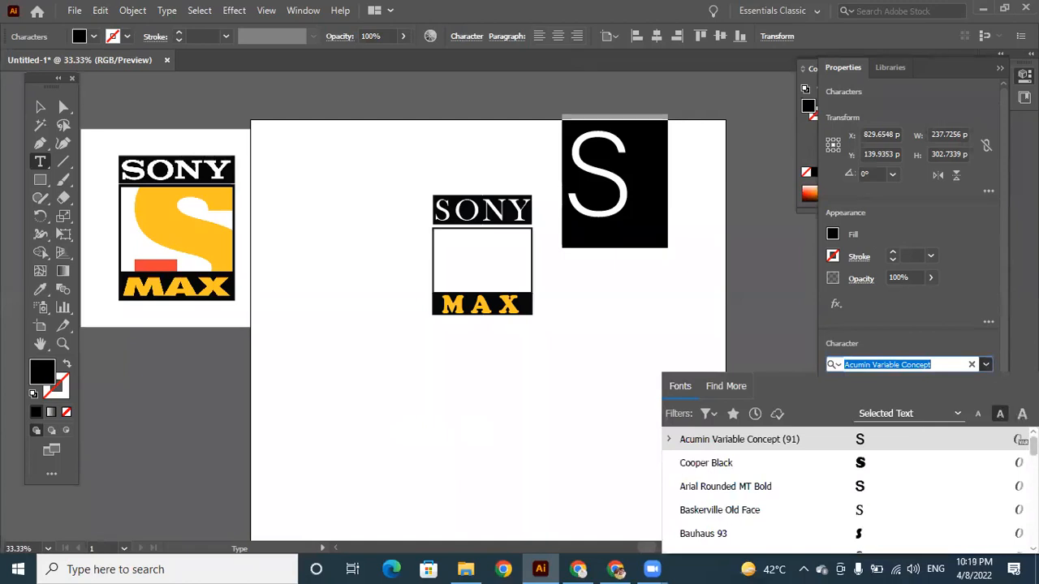
{"action": "scroll", "coordinate": [844, 488], "scroll_direction": "down", "scroll_amount": 2}
{"action": "scroll", "coordinate": [844, 487], "scroll_direction": "down", "scroll_amount": 1}
{"action": "scroll", "coordinate": [844, 488], "scroll_direction": "up", "scroll_amount": 4}
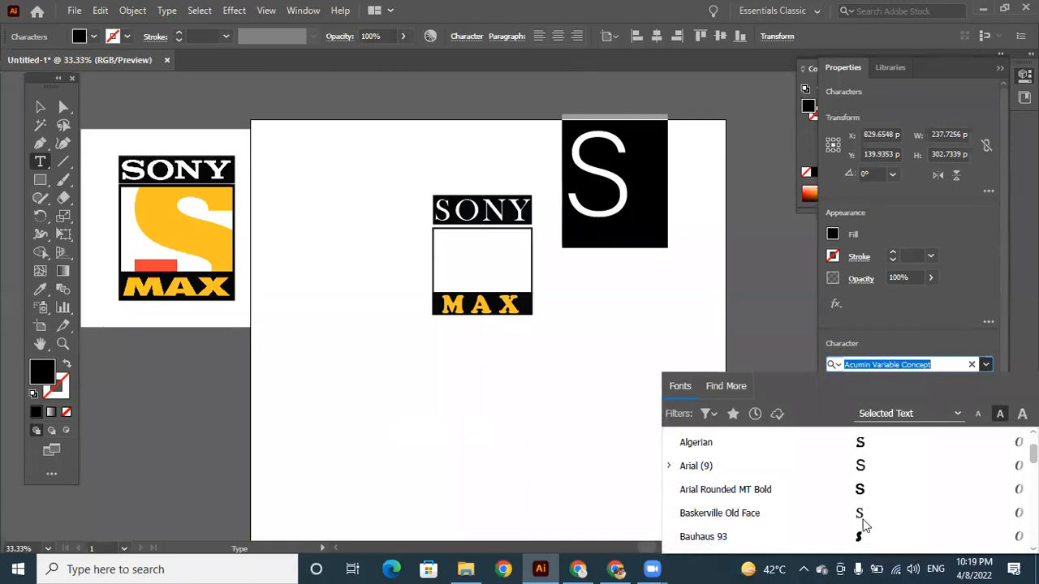
{"action": "left_click", "coordinate": [862, 518]}
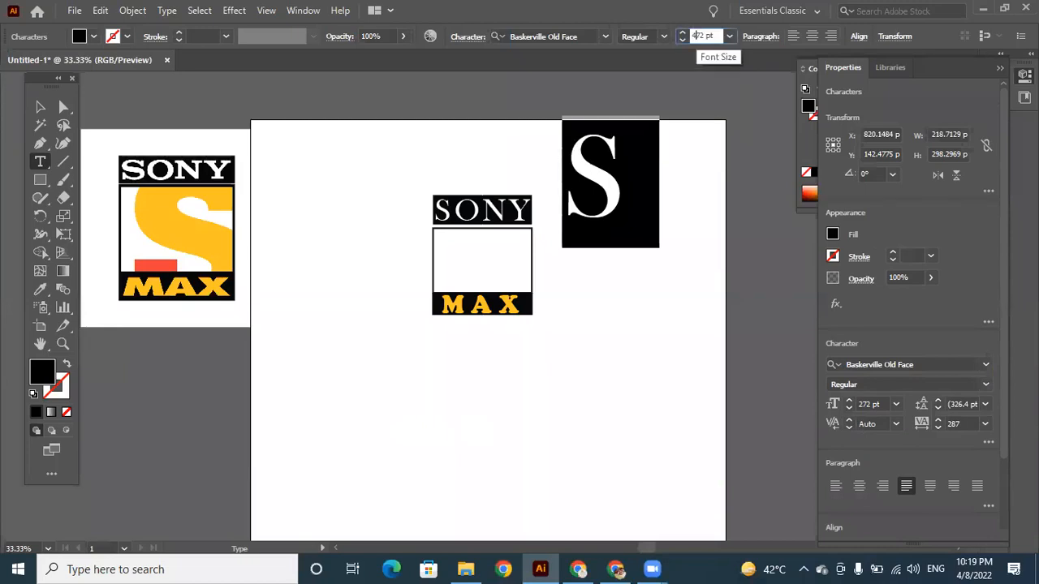
{"action": "key", "text": "Return"}
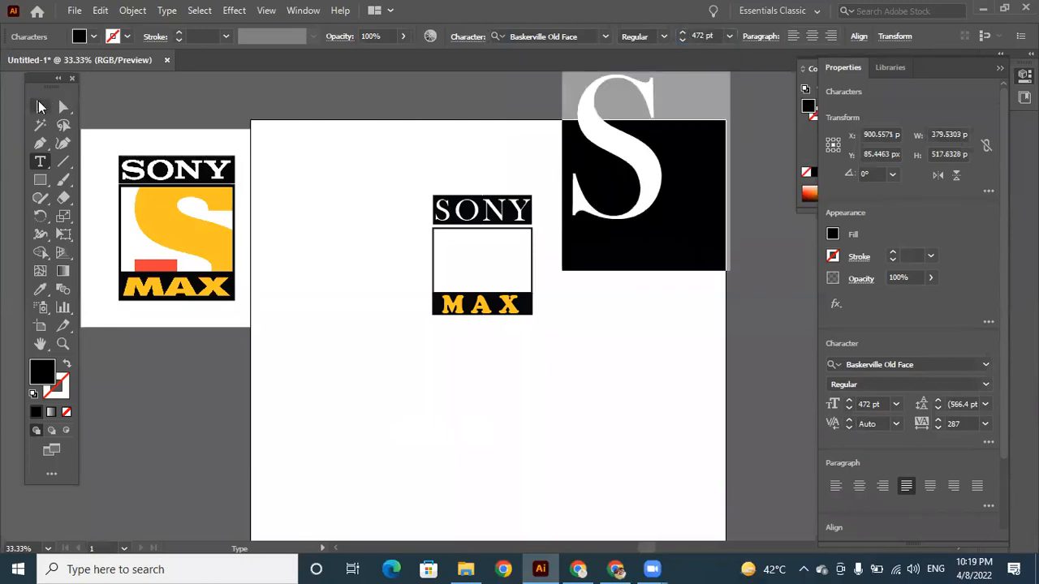
Place the large S over the logo to compare its size, and move it back beside the logo.
{"action": "left_click", "coordinate": [41, 106]}
{"action": "left_click_drag", "start_coordinate": [627, 154], "coordinate": [514, 268]}
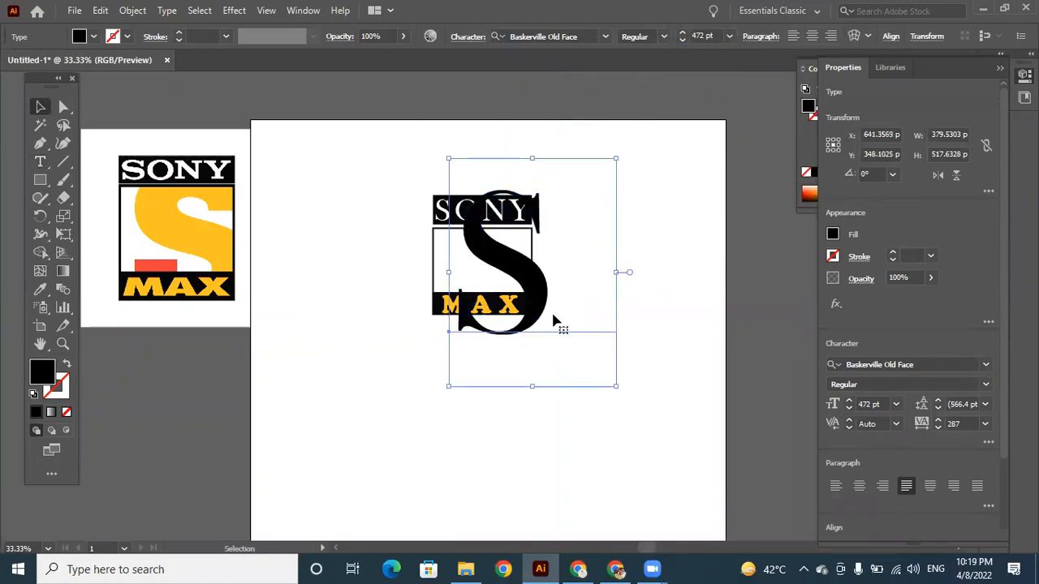
{"action": "left_click_drag", "start_coordinate": [552, 283], "coordinate": [728, 274]}
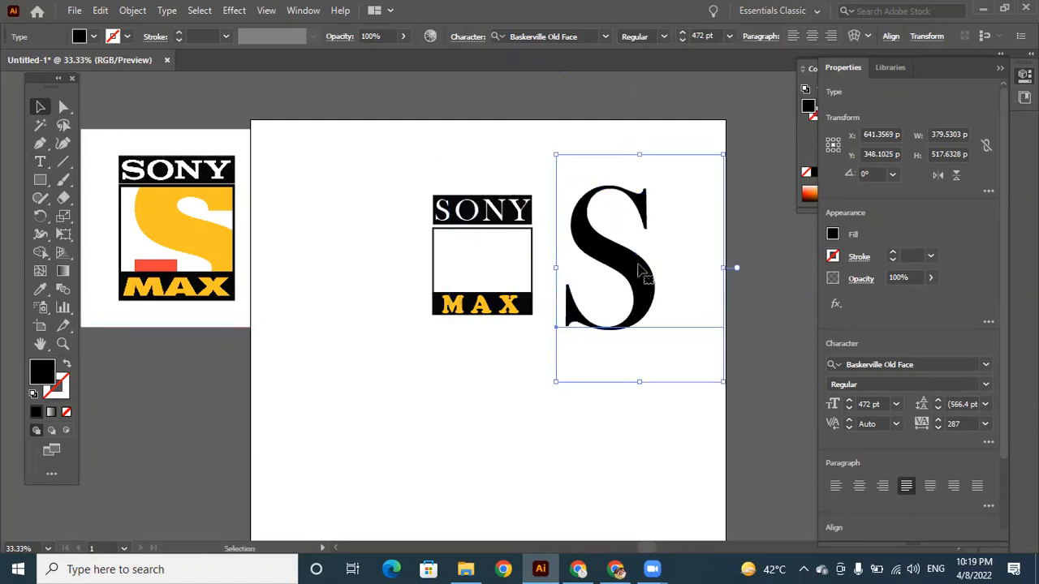
Try the MS Reference Sans Serif font on the large S and nudge the letter slightly.
{"action": "left_click", "coordinate": [606, 36]}
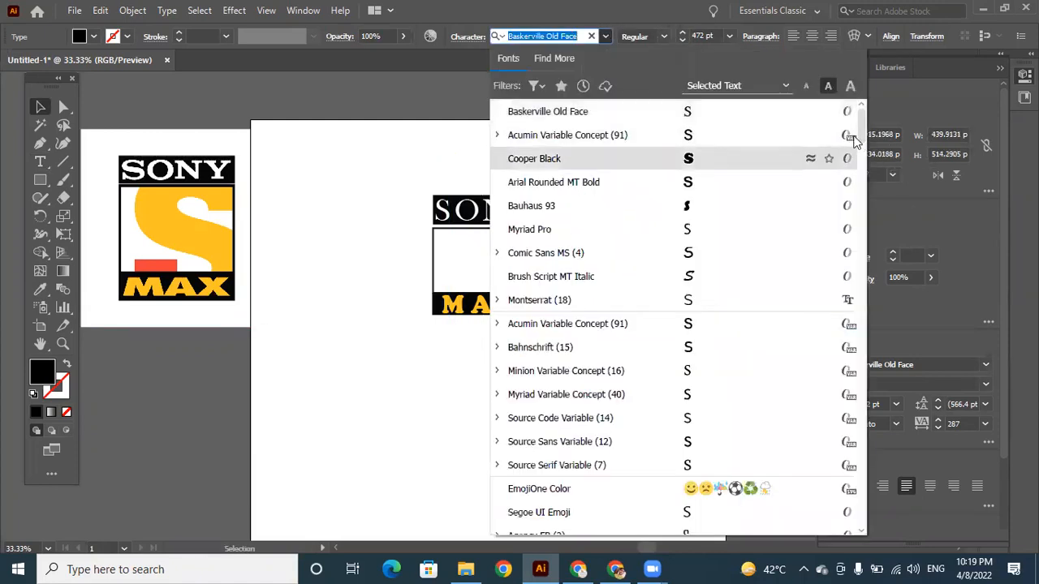
{"action": "left_click_drag", "start_coordinate": [864, 130], "coordinate": [873, 339]}
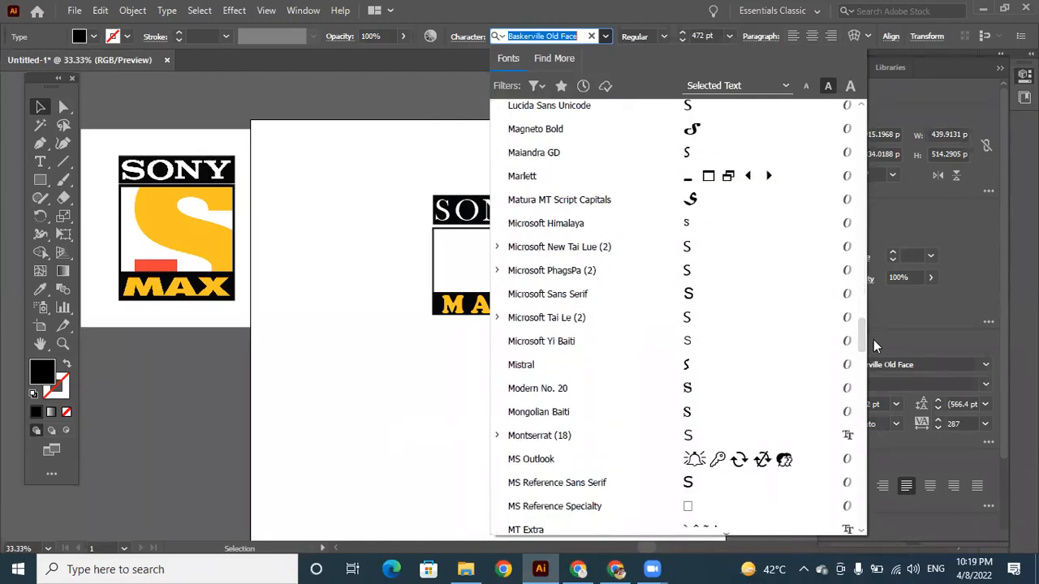
{"action": "left_click", "coordinate": [686, 483]}
{"action": "mouse_move", "coordinate": [657, 250]}
{"action": "left_mouse_down"}
{"action": "mouse_move", "coordinate": [637, 228]}
{"action": "mouse_move", "coordinate": [647, 237]}
{"action": "left_mouse_up"}
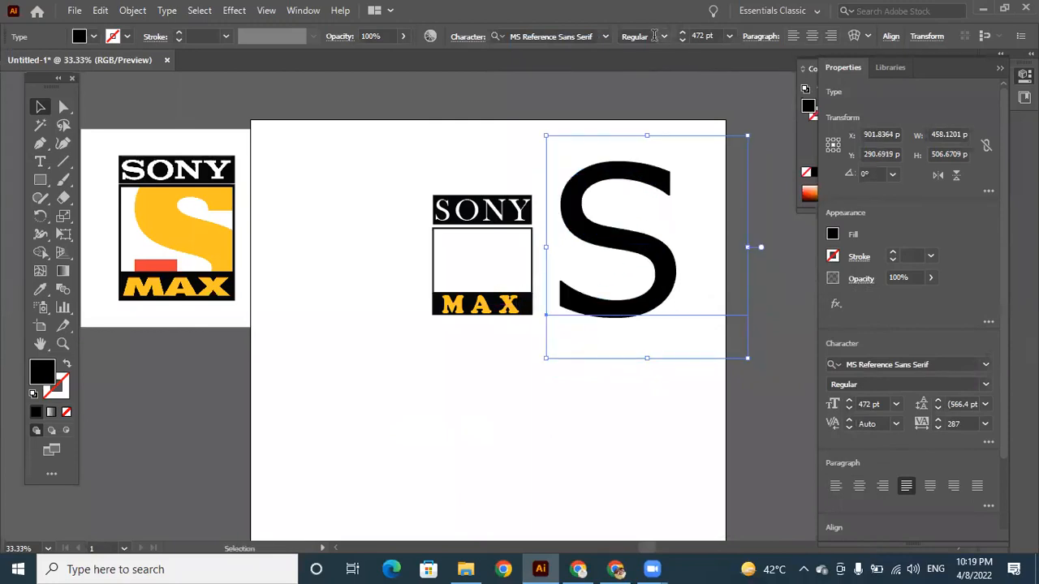
Change the large S to the Source Serif Variable font.
{"action": "left_click", "coordinate": [607, 36]}
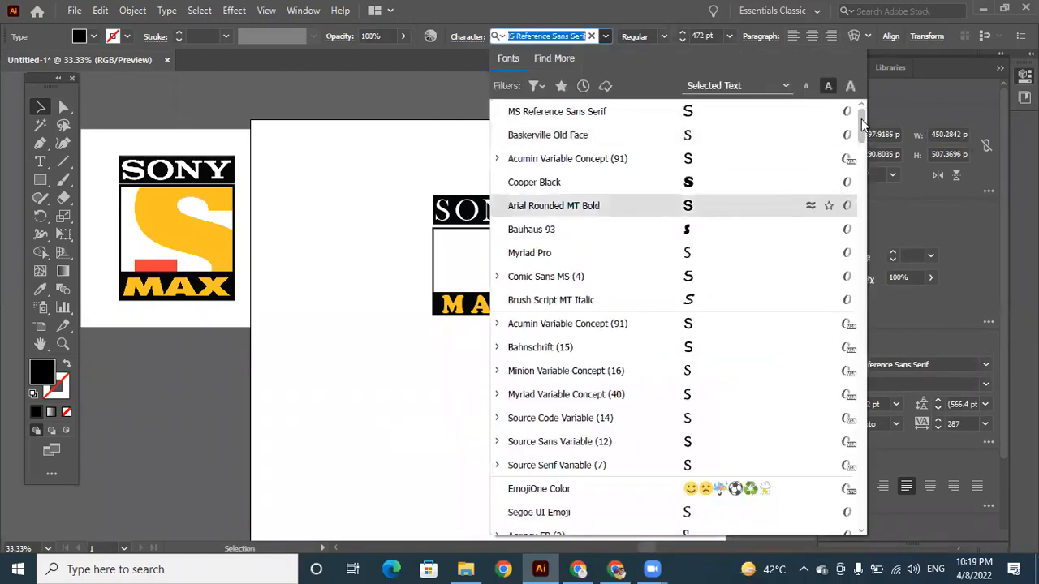
{"action": "left_click_drag", "start_coordinate": [862, 126], "coordinate": [862, 130]}
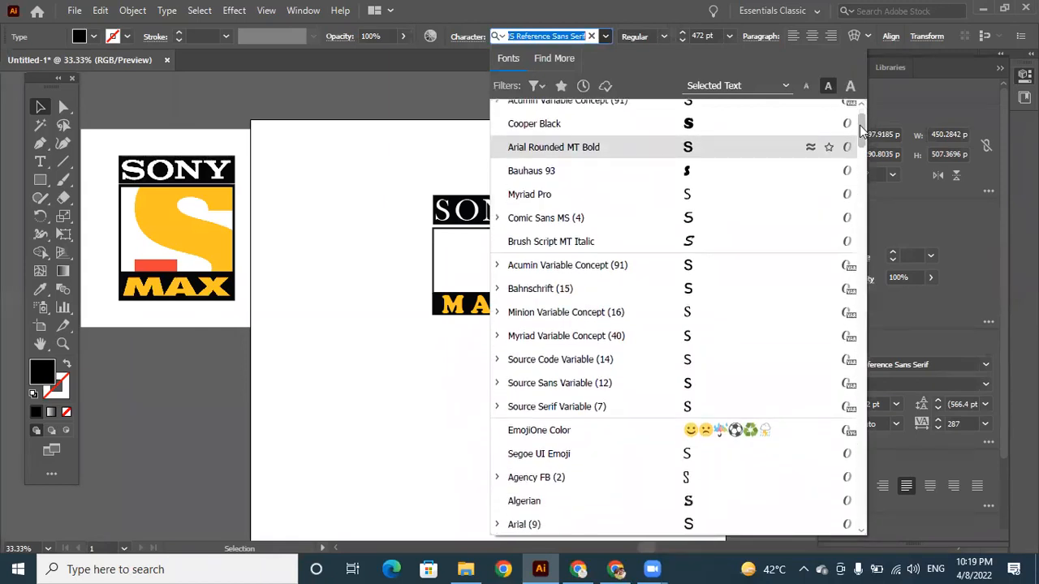
{"action": "left_click", "coordinate": [688, 414]}
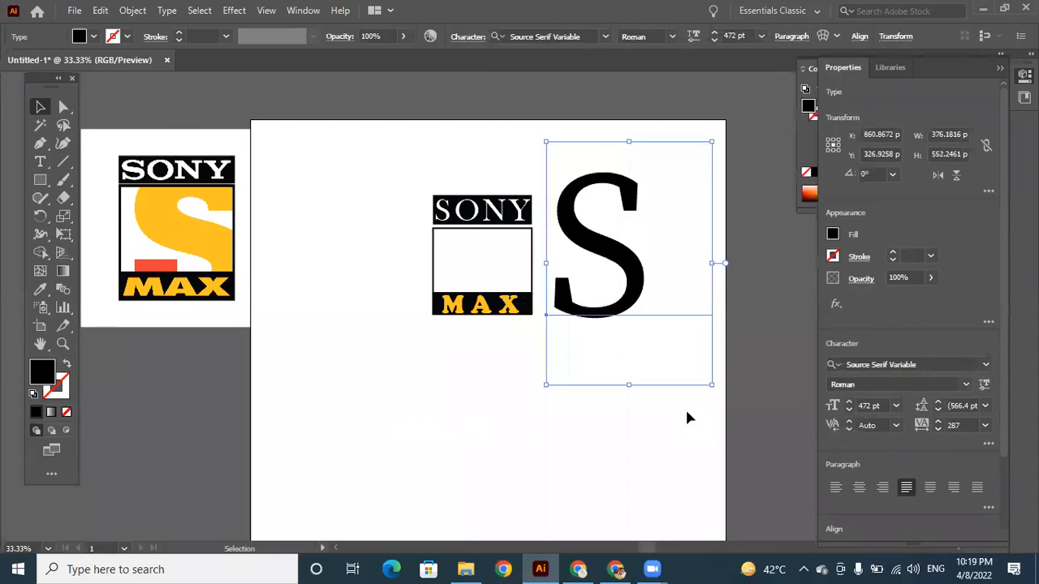
Scale the S down to about 335 pt against the logo's frame and place it beside the logo.
{"action": "left_click_drag", "start_coordinate": [591, 248], "coordinate": [524, 258]}
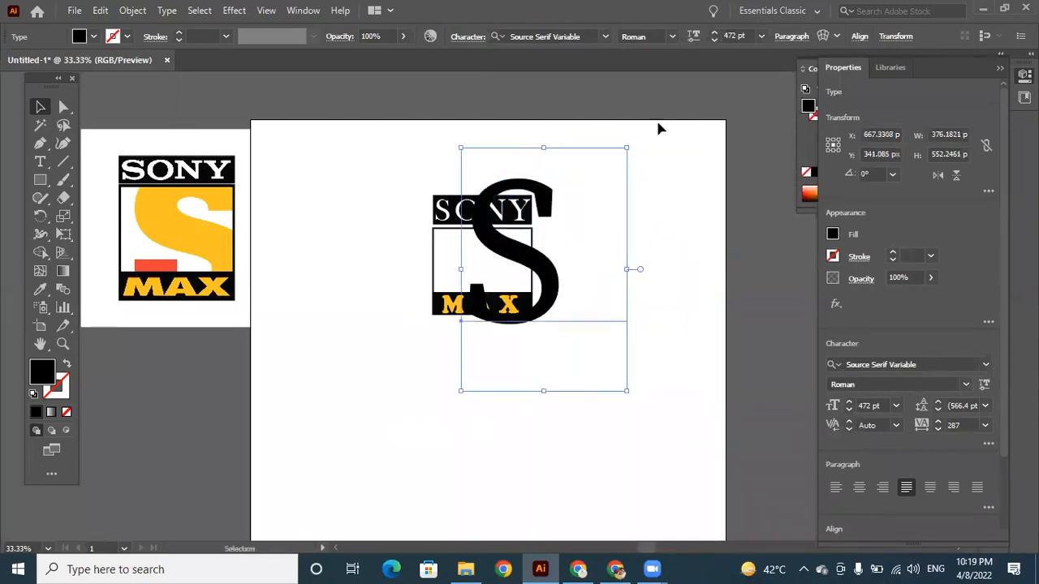
{"action": "left_click_drag", "start_coordinate": [631, 144], "coordinate": [605, 202]}
{"action": "mouse_move", "coordinate": [509, 282]}
{"action": "left_mouse_down"}
{"action": "mouse_move", "coordinate": [501, 254]}
{"action": "mouse_move", "coordinate": [500, 264]}
{"action": "left_mouse_up"}
{"action": "left_click_drag", "start_coordinate": [599, 177], "coordinate": [587, 197]}
{"action": "left_click_drag", "start_coordinate": [504, 269], "coordinate": [601, 241]}
Convert the S text to outlines and deselect it.
{"action": "right_click", "coordinate": [603, 217]}
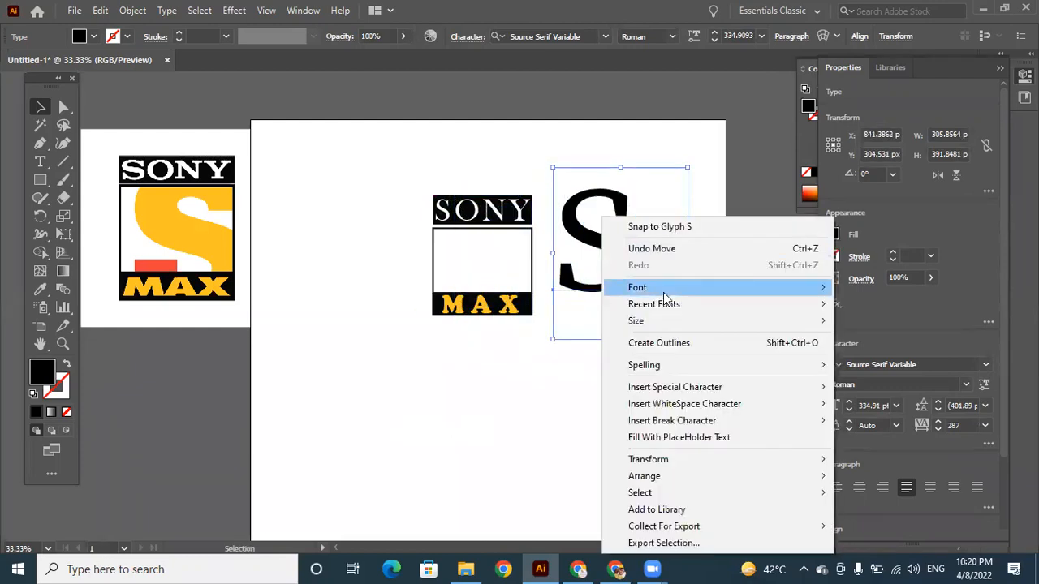
{"action": "left_click", "coordinate": [659, 342]}
{"action": "left_click", "coordinate": [627, 362]}
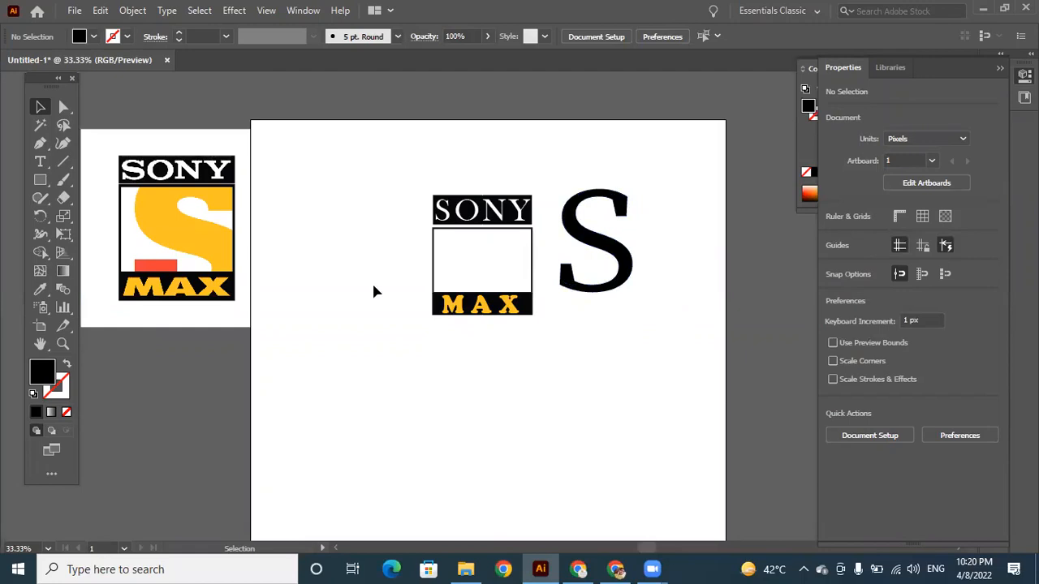
Cut through the outlined S at its lower curve with the Knife tool.
{"action": "left_click", "coordinate": [70, 197]}
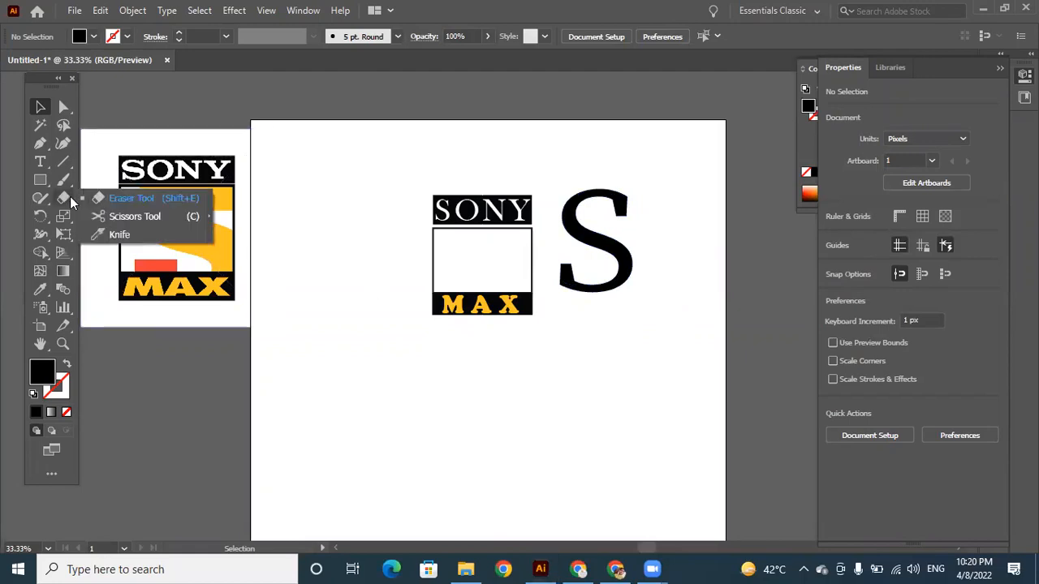
{"action": "left_click", "coordinate": [116, 235]}
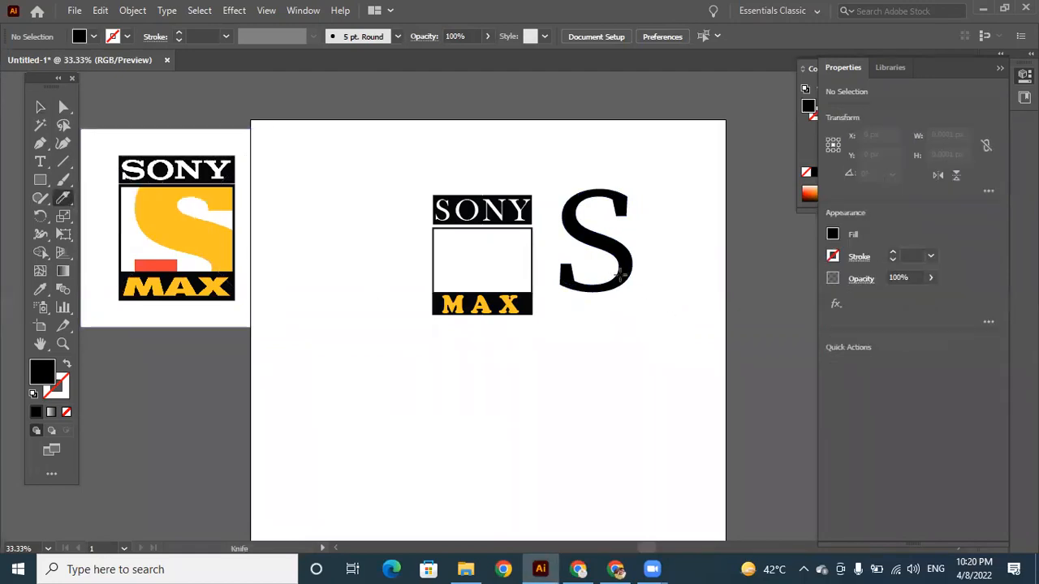
{"action": "left_click_drag", "start_coordinate": [619, 276], "coordinate": [687, 320]}
{"action": "left_click", "coordinate": [39, 109]}
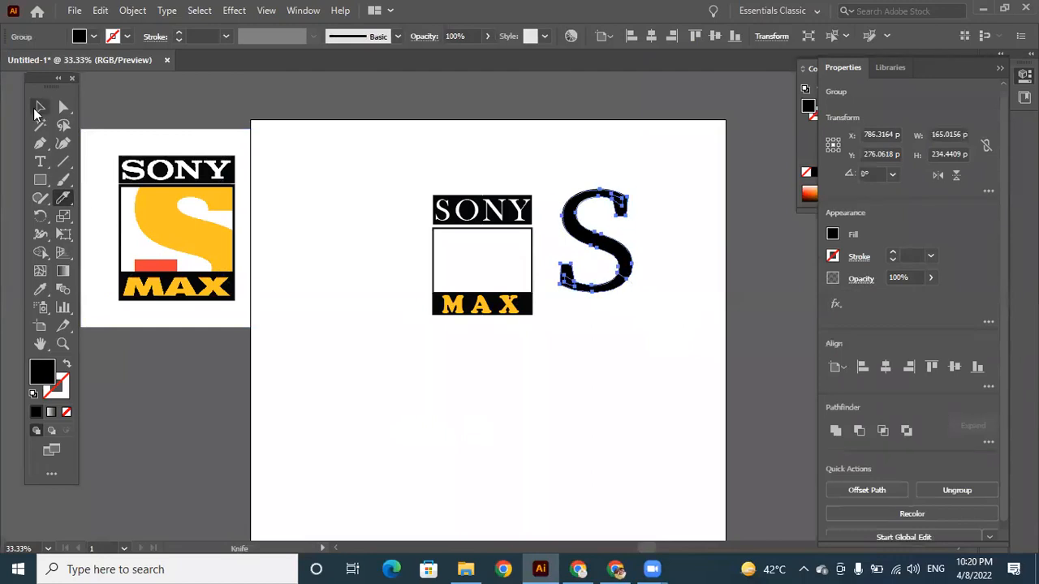
Ungroup the cut S into separate pieces and deselect them.
{"action": "right_click", "coordinate": [619, 258]}
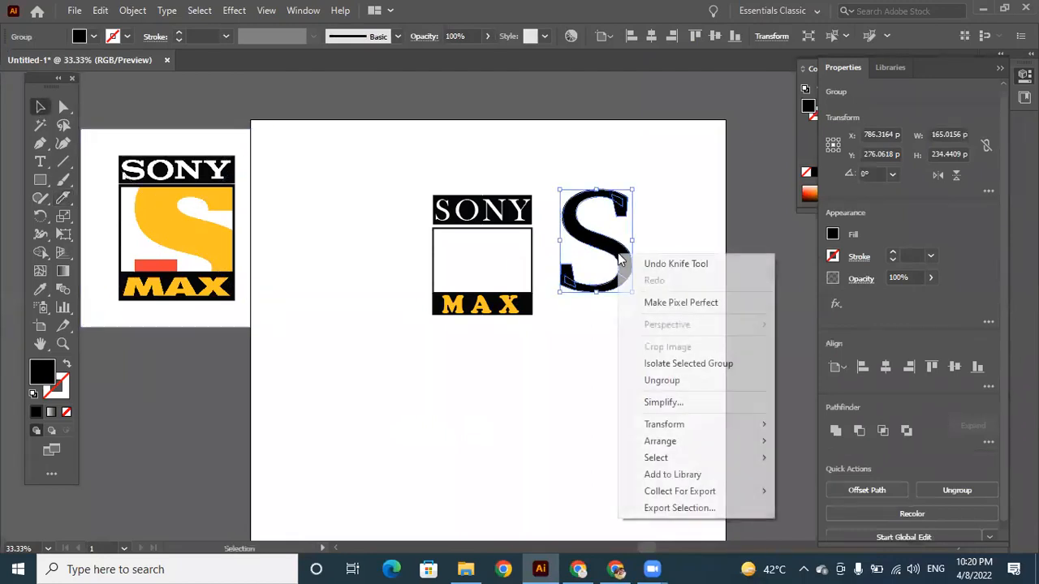
{"action": "left_click", "coordinate": [675, 381]}
{"action": "left_click", "coordinate": [647, 400]}
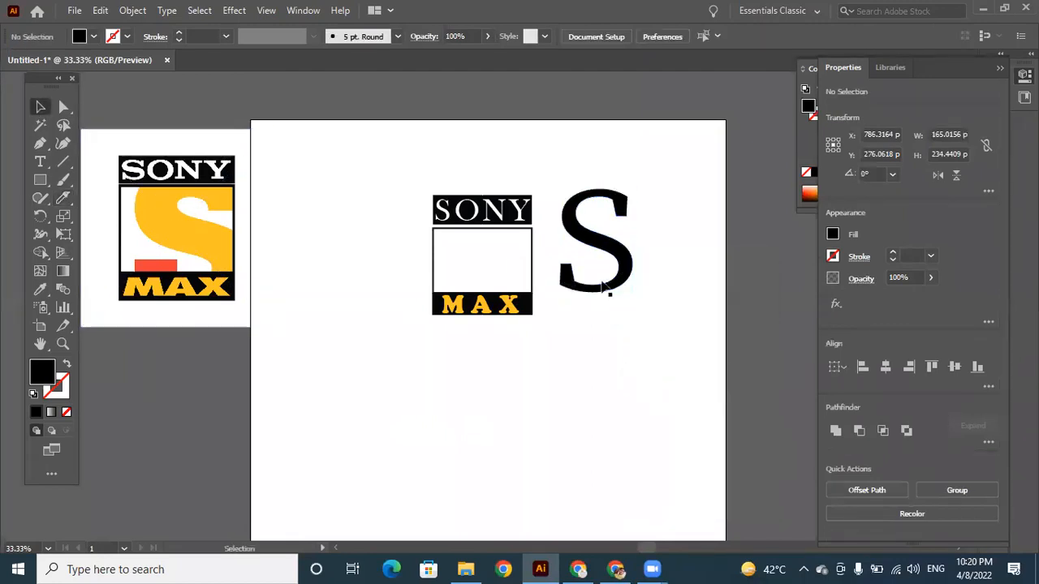
Pull the lower and upper pieces of the S apart to check the cut, and undo both moves.
{"action": "left_click_drag", "start_coordinate": [603, 292], "coordinate": [597, 329]}
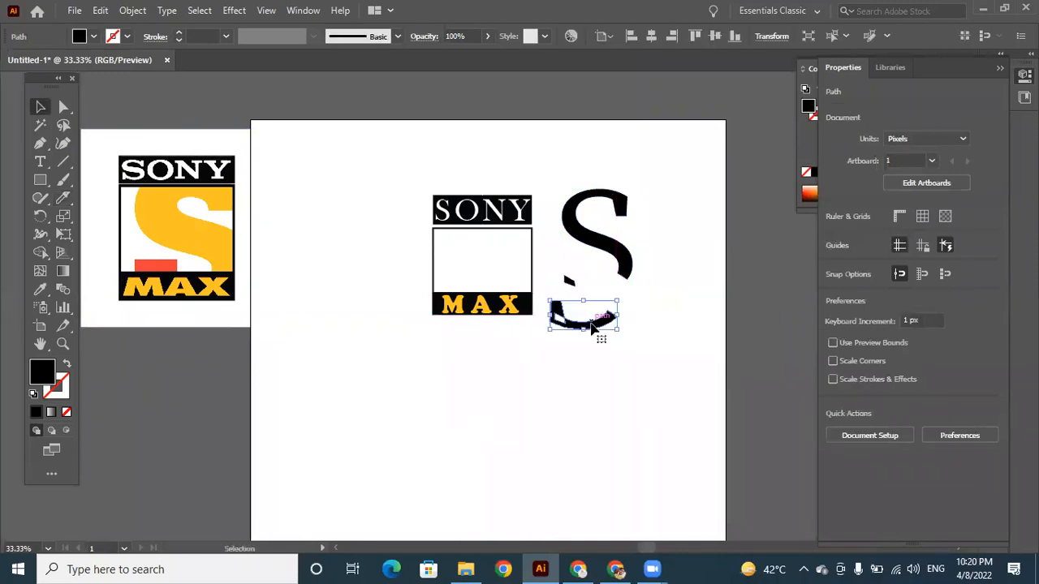
{"action": "left_click", "coordinate": [629, 251]}
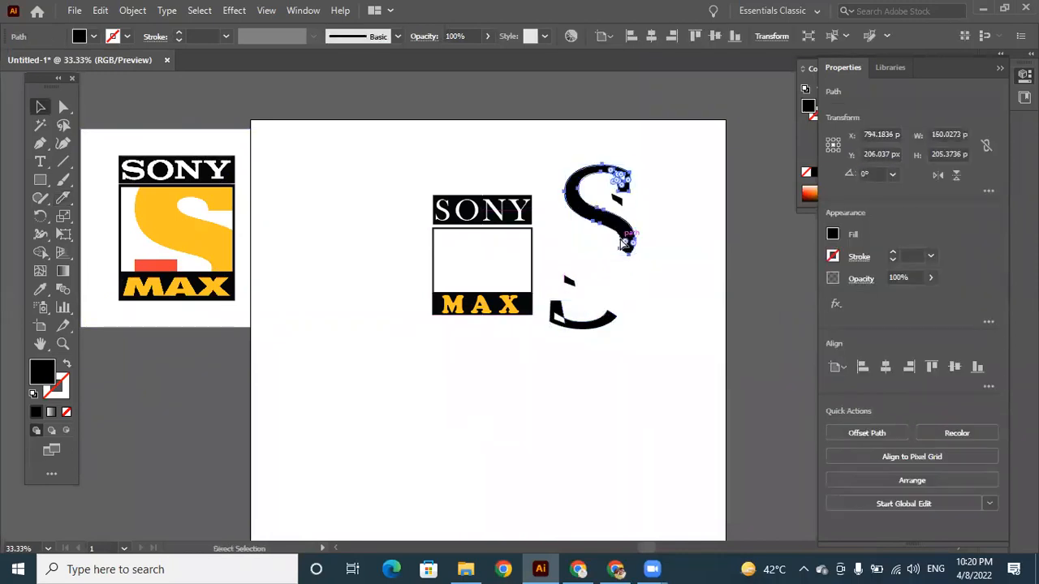
{"action": "key", "text": "ctrl+z"}
{"action": "key", "text": "ctrl+z"}
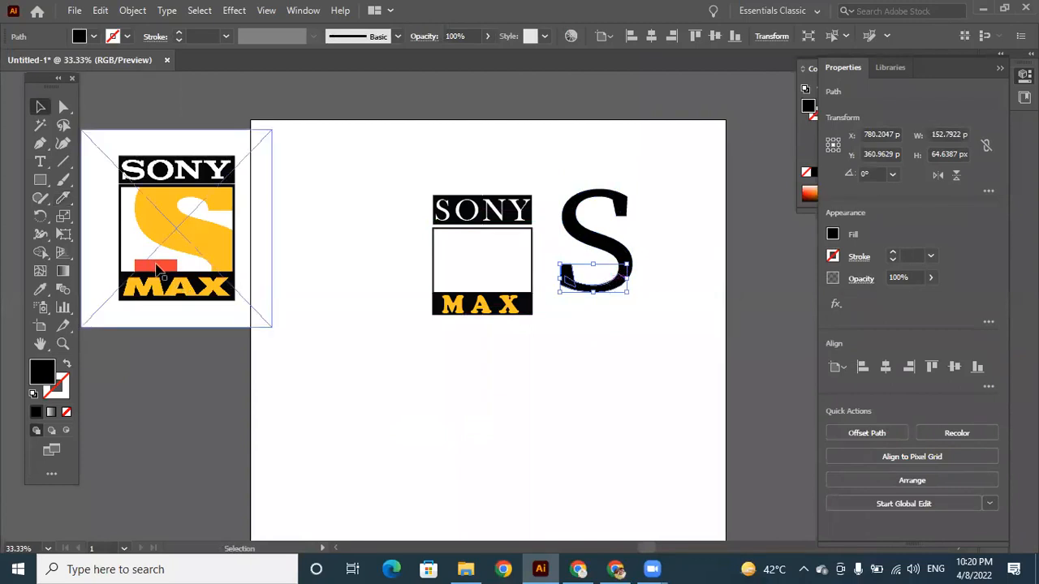
Fill the lower piece of the S with the red sampled from the reference logo's small bar.
{"action": "left_click", "coordinate": [39, 289]}
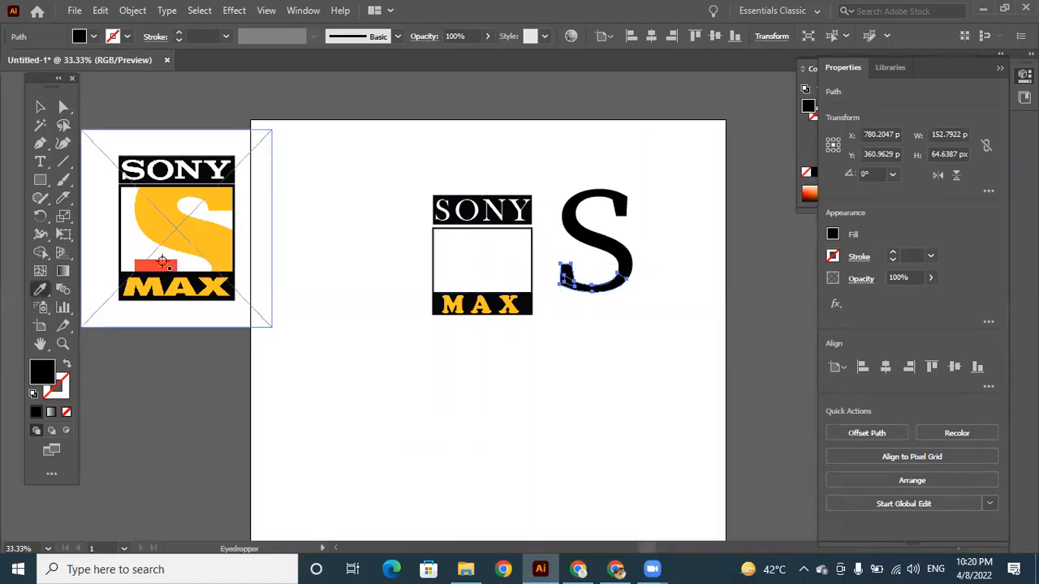
{"action": "left_click", "coordinate": [162, 261]}
{"action": "left_click", "coordinate": [40, 108]}
{"action": "left_click", "coordinate": [527, 271]}
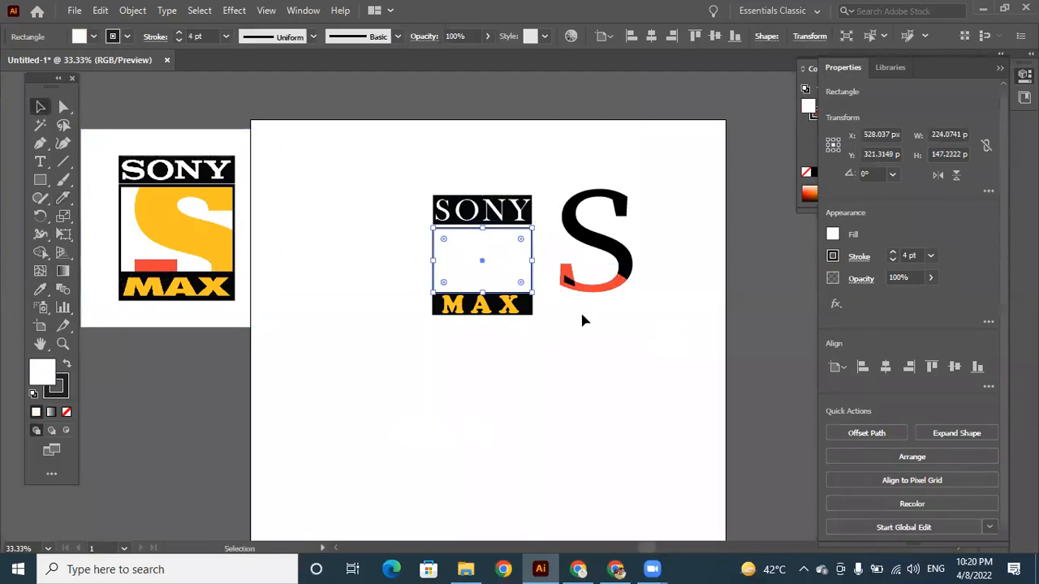
Fill the small black piece at the S's lower end with the red sampled from the reference logo.
{"action": "left_click_drag", "start_coordinate": [568, 280], "coordinate": [586, 372]}
{"action": "key", "text": "ctrl+z"}
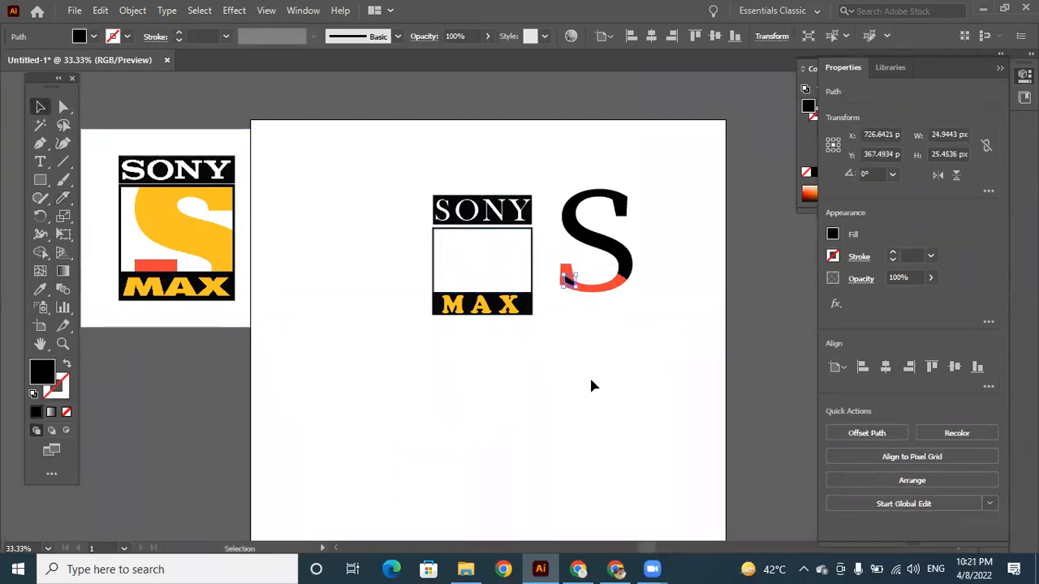
{"action": "left_click", "coordinate": [40, 289]}
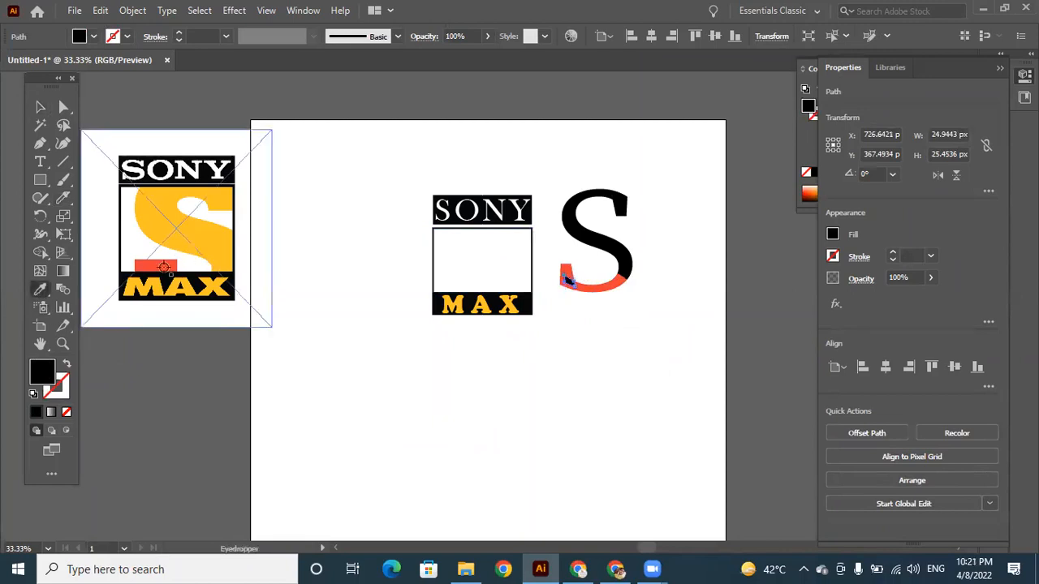
{"action": "left_click", "coordinate": [163, 267]}
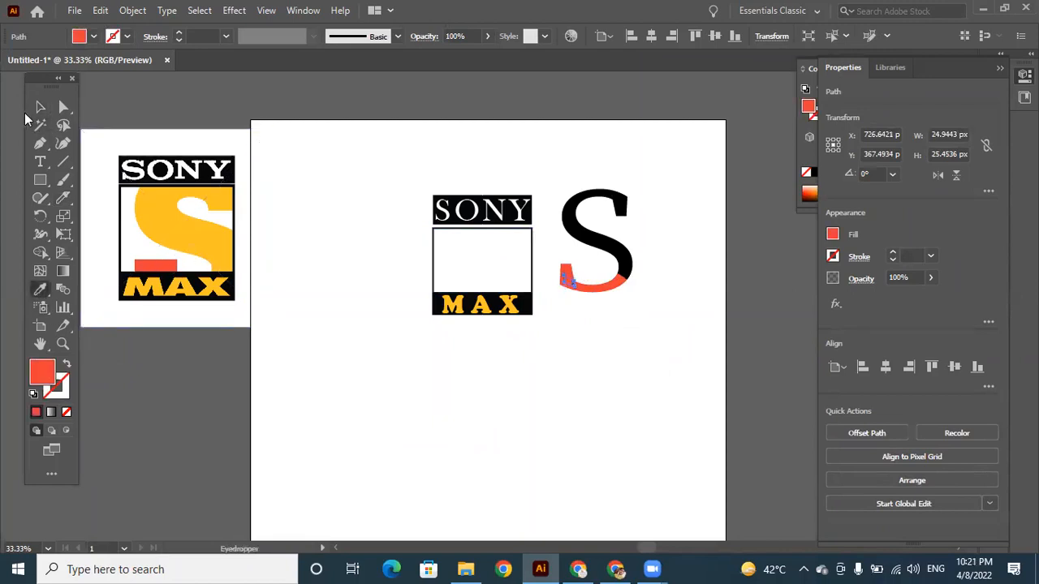
{"action": "left_click", "coordinate": [39, 108]}
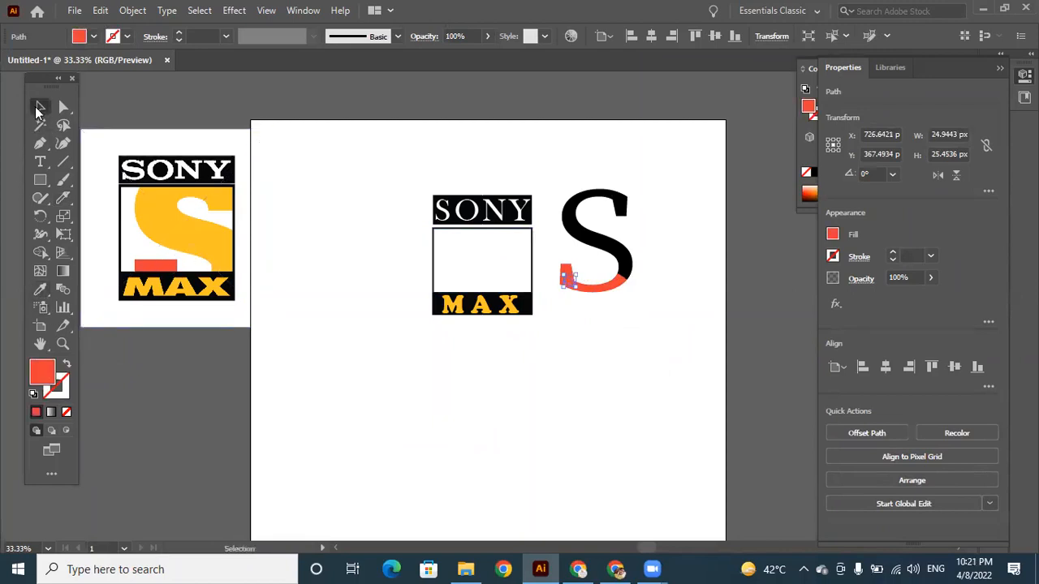
Fill the upper piece of the S with the yellow sampled from the reference logo's S.
{"action": "left_click", "coordinate": [584, 239]}
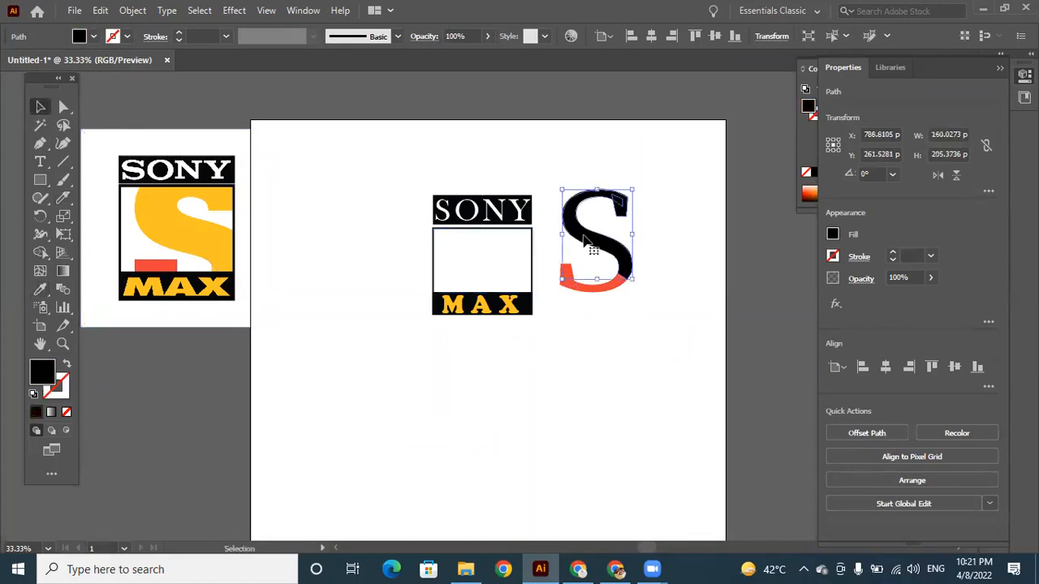
{"action": "left_click", "coordinate": [41, 290]}
{"action": "left_click", "coordinate": [213, 236]}
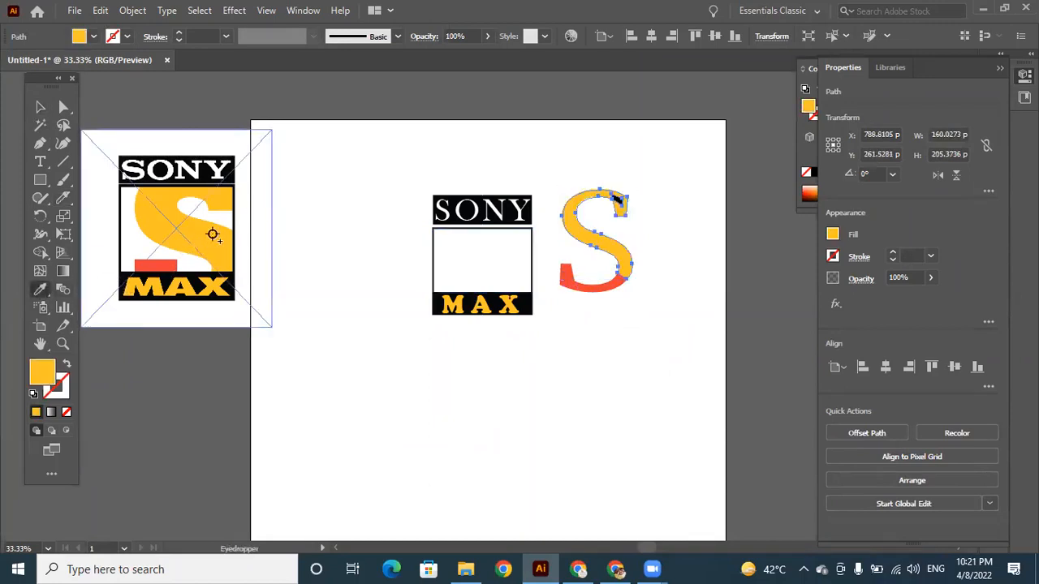
{"action": "left_click", "coordinate": [40, 108]}
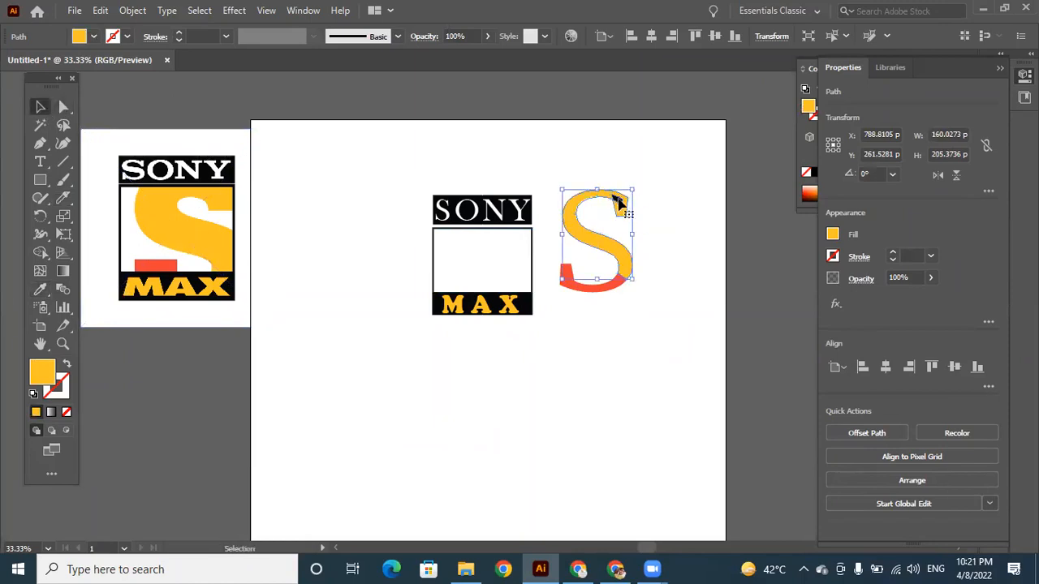
{"action": "left_click", "coordinate": [653, 216]}
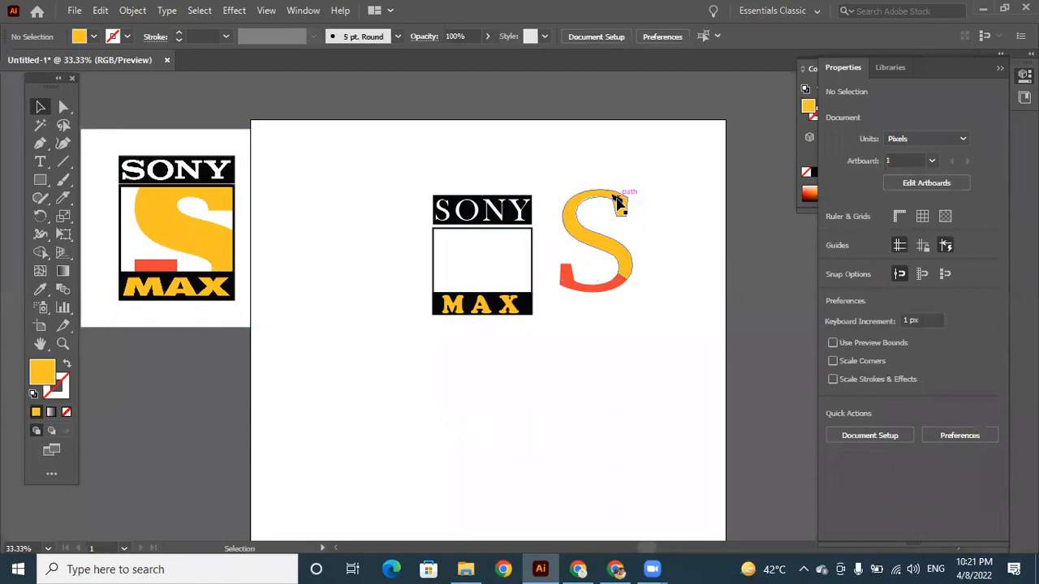
{"action": "left_click", "coordinate": [617, 203]}
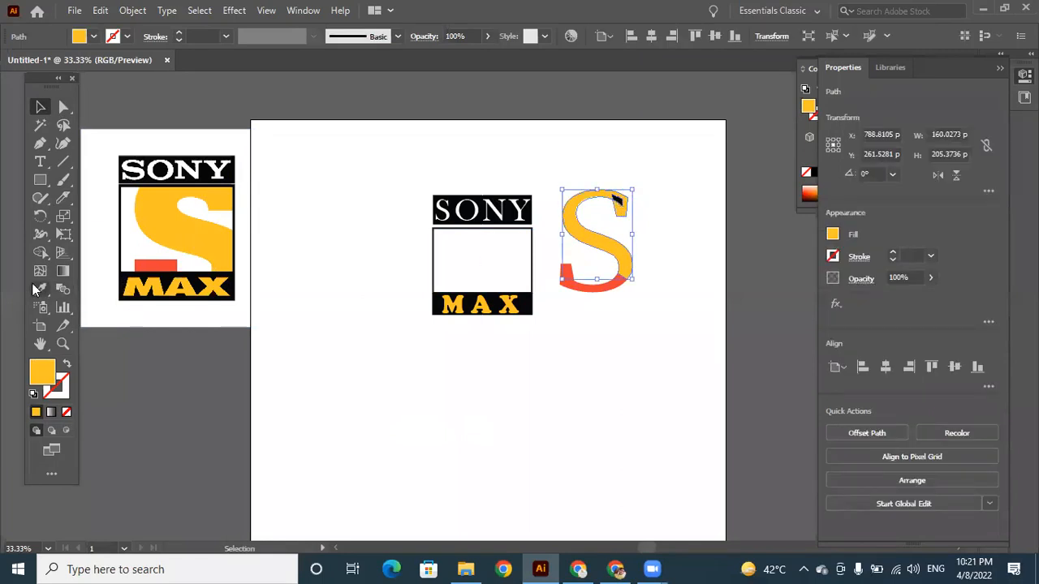
{"action": "key", "text": "i"}
{"action": "left_click", "coordinate": [40, 106]}
{"action": "left_click", "coordinate": [566, 395]}
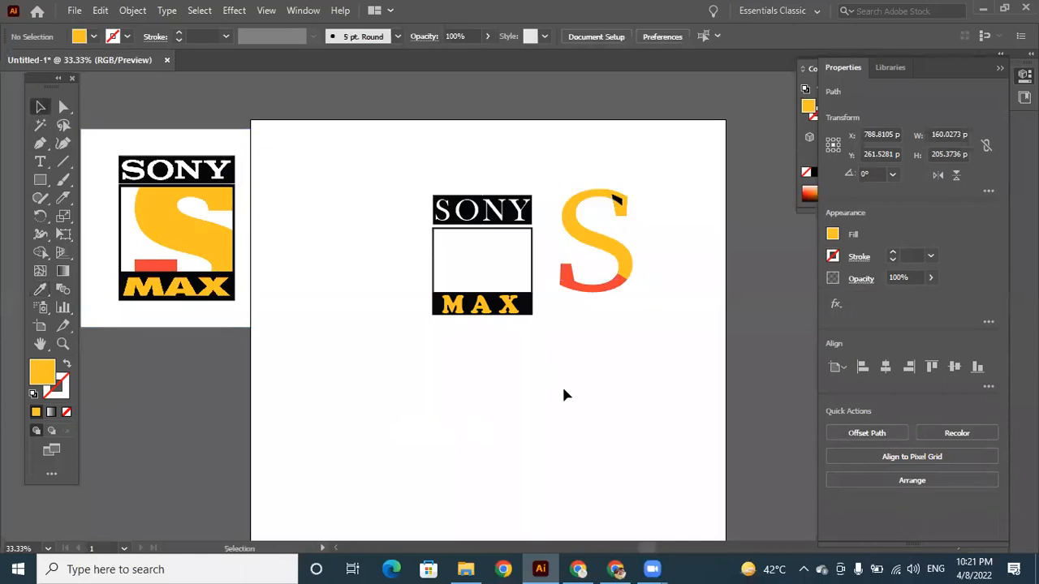
Fill the small black piece at the S's upper end with the yellow sampled from the S's main piece.
{"action": "left_click", "coordinate": [618, 200]}
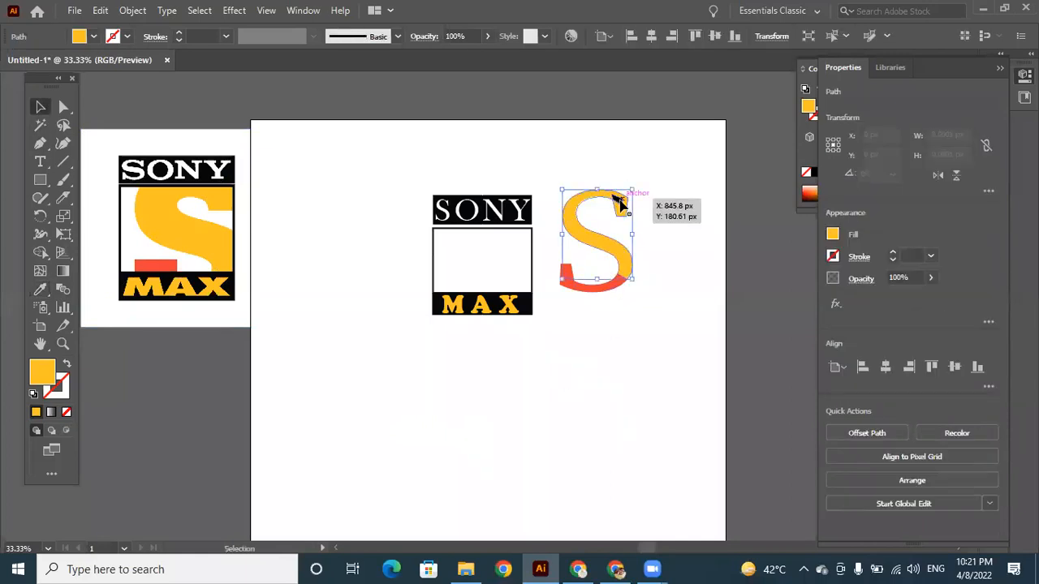
{"action": "key", "text": "ctrl+plus"}
{"action": "key", "text": "ctrl+plus"}
{"action": "key", "text": "ctrl+plus"}
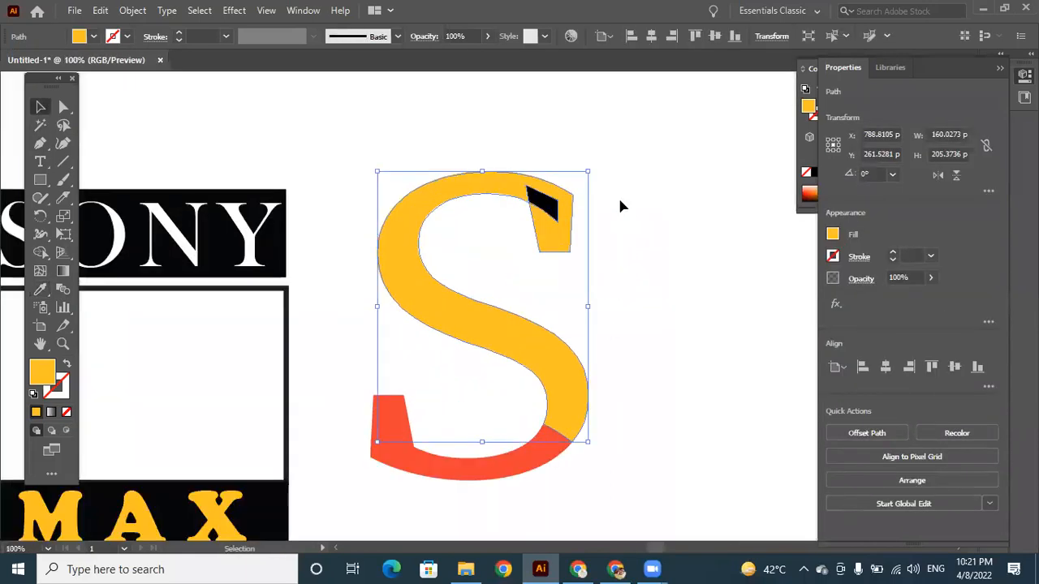
{"action": "left_click", "coordinate": [632, 230]}
{"action": "left_click", "coordinate": [552, 213]}
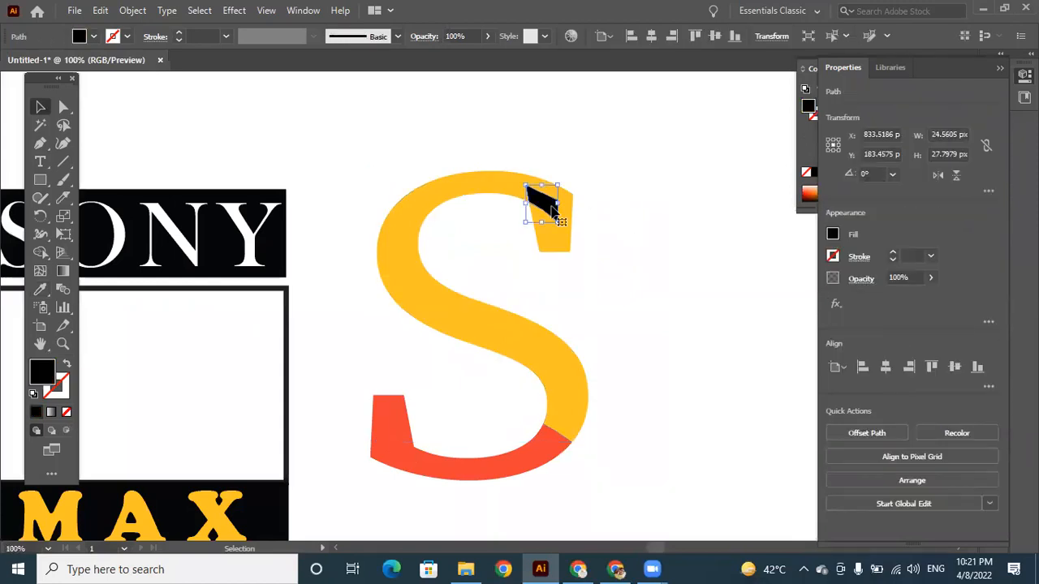
{"action": "left_click", "coordinate": [41, 289]}
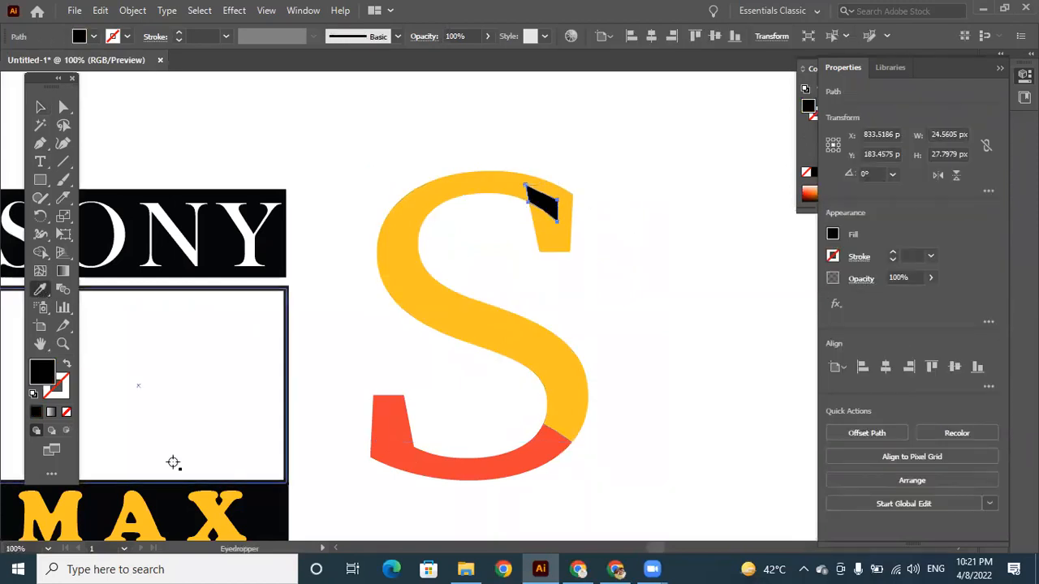
{"action": "left_click", "coordinate": [435, 319]}
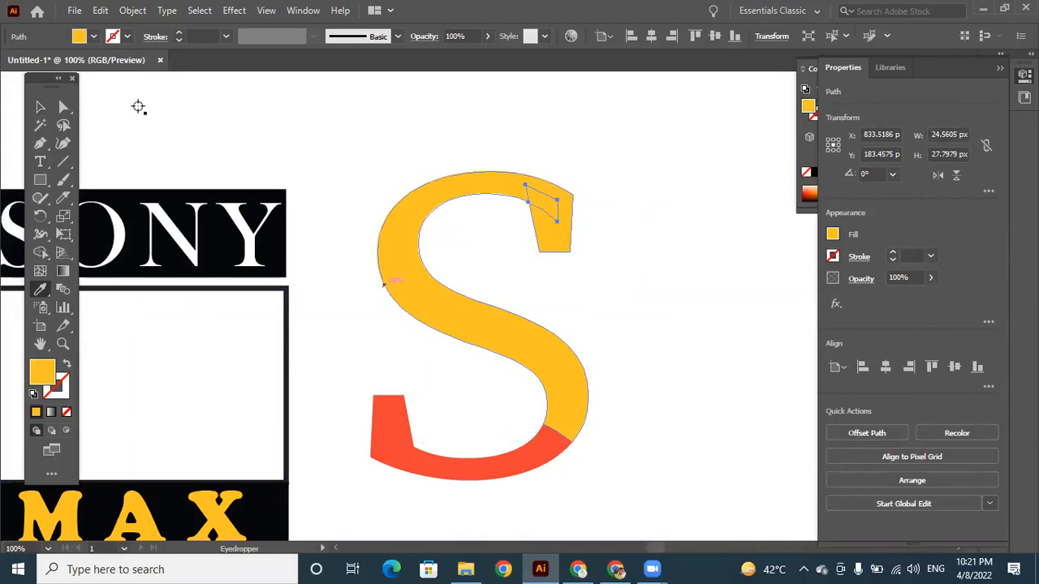
{"action": "left_click", "coordinate": [40, 107]}
{"action": "left_click", "coordinate": [641, 198]}
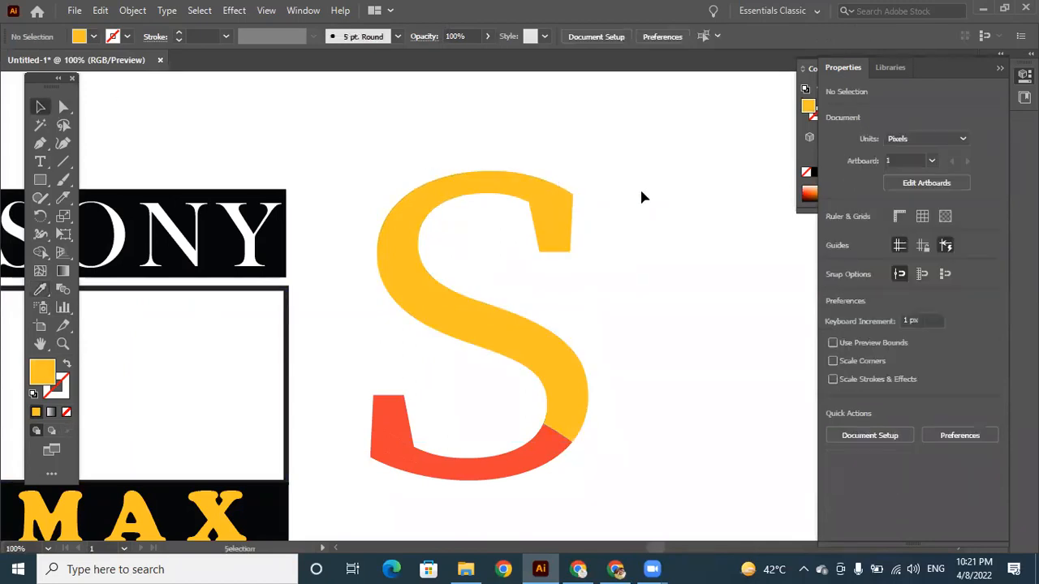
Group all the yellow and red pieces of the S.
{"action": "key", "text": "ctrl+minus"}
{"action": "key", "text": "ctrl+minus"}
{"action": "key", "text": "ctrl+minus"}
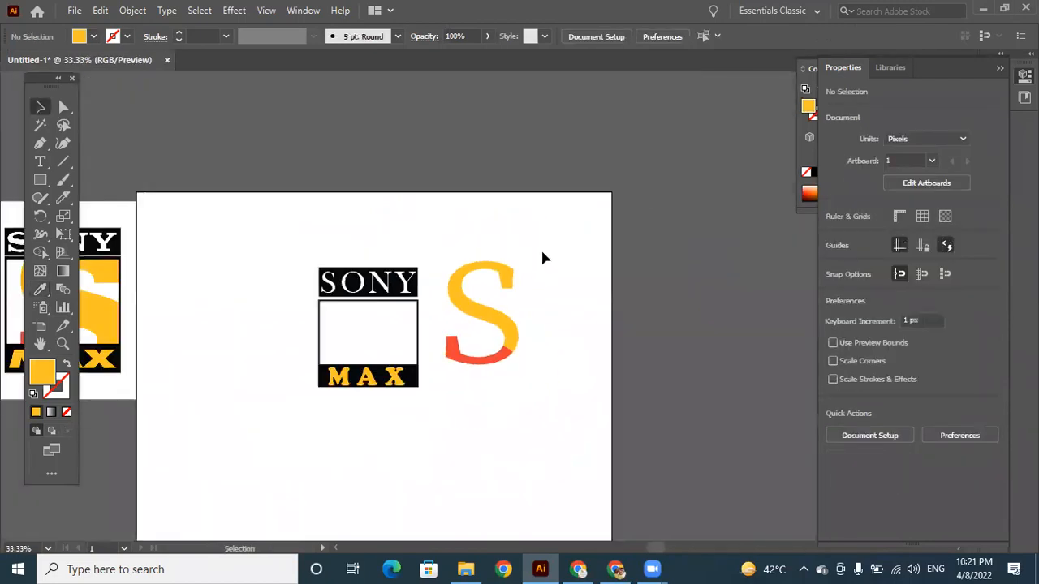
{"action": "left_click", "coordinate": [471, 333]}
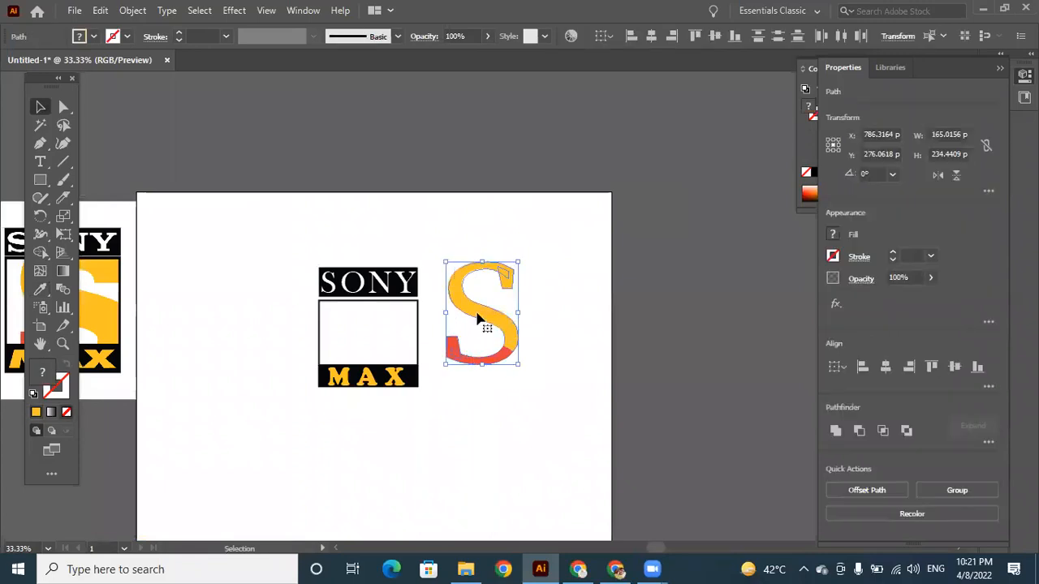
{"action": "right_click", "coordinate": [477, 324]}
{"action": "left_click", "coordinate": [517, 331]}
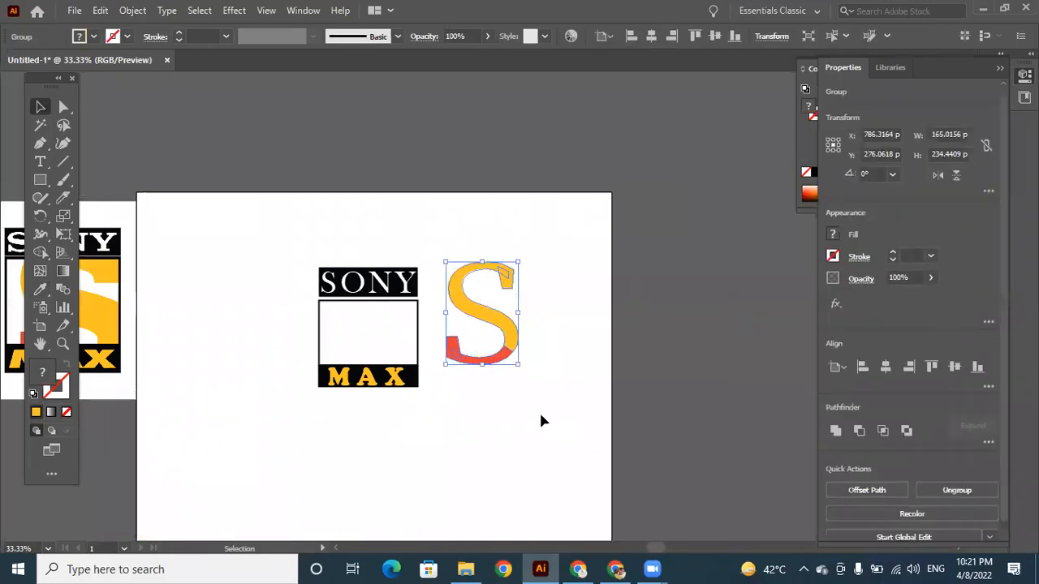
{"action": "left_click", "coordinate": [539, 411]}
Move the grouped S onto the logo's empty frame and send it to the back.
{"action": "left_click_drag", "start_coordinate": [497, 321], "coordinate": [396, 333]}
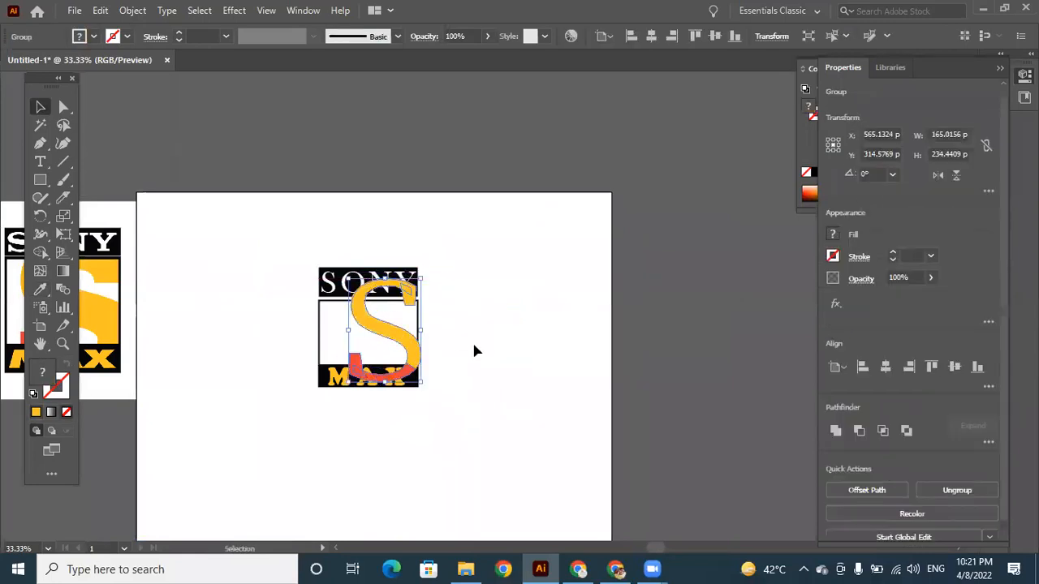
{"action": "left_click", "coordinate": [473, 341]}
{"action": "left_click", "coordinate": [392, 334]}
{"action": "right_click", "coordinate": [468, 257]}
{"action": "mouse_move", "coordinate": [467, 257]}
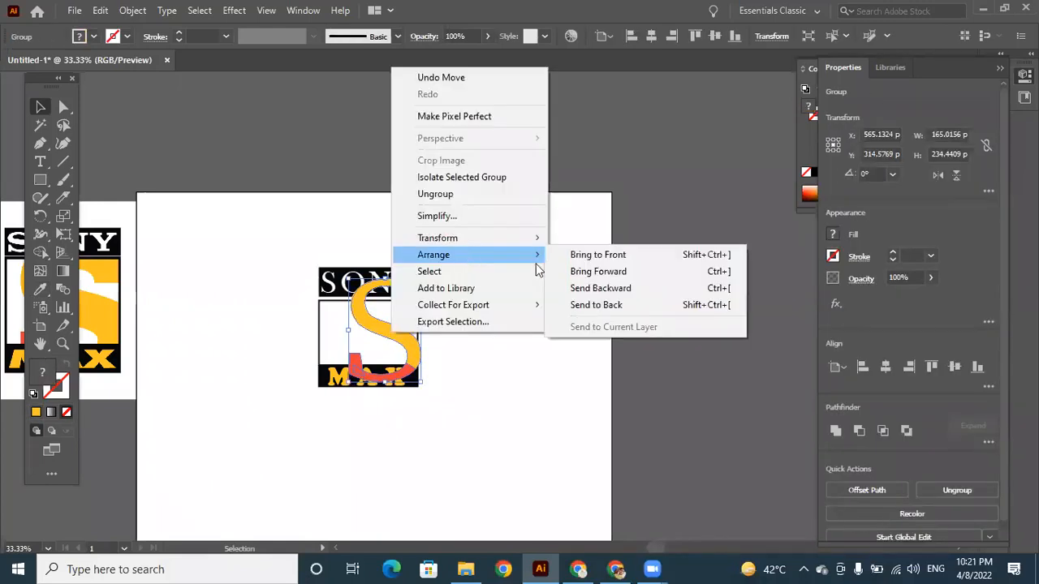
{"action": "left_click", "coordinate": [637, 305]}
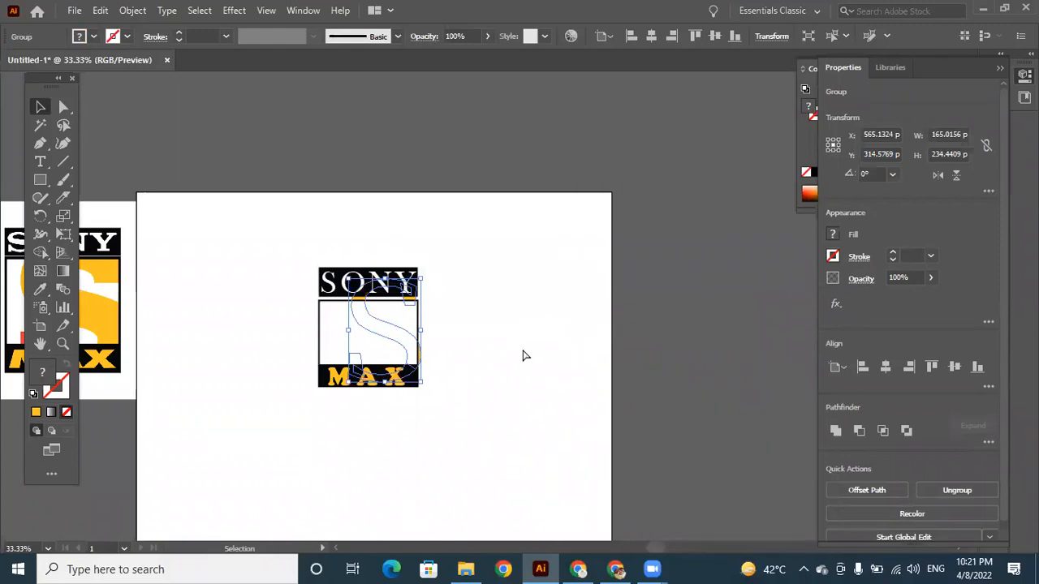
Undo the last three changes and redo them.
{"action": "key", "text": "ctrl+z"}
{"action": "key", "text": "ctrl+z"}
{"action": "key", "text": "ctrl+z"}
{"action": "key", "text": "ctrl+shift+z"}
{"action": "key", "text": "ctrl+shift+z"}
{"action": "key", "text": "ctrl+shift+z"}
Remove the fill from the logo's middle frame rectangle, keeping its 4 pt black stroke.
{"action": "left_click", "coordinate": [366, 337]}
{"action": "left_click", "coordinate": [366, 337]}
{"action": "key", "text": "/"}
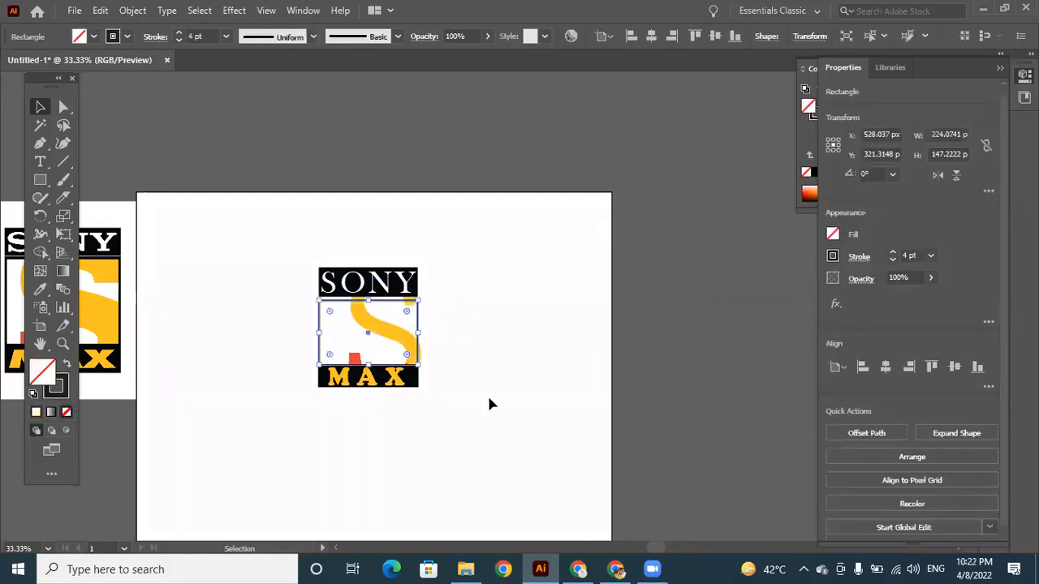
{"action": "left_click", "coordinate": [489, 396]}
{"action": "left_click", "coordinate": [401, 344]}
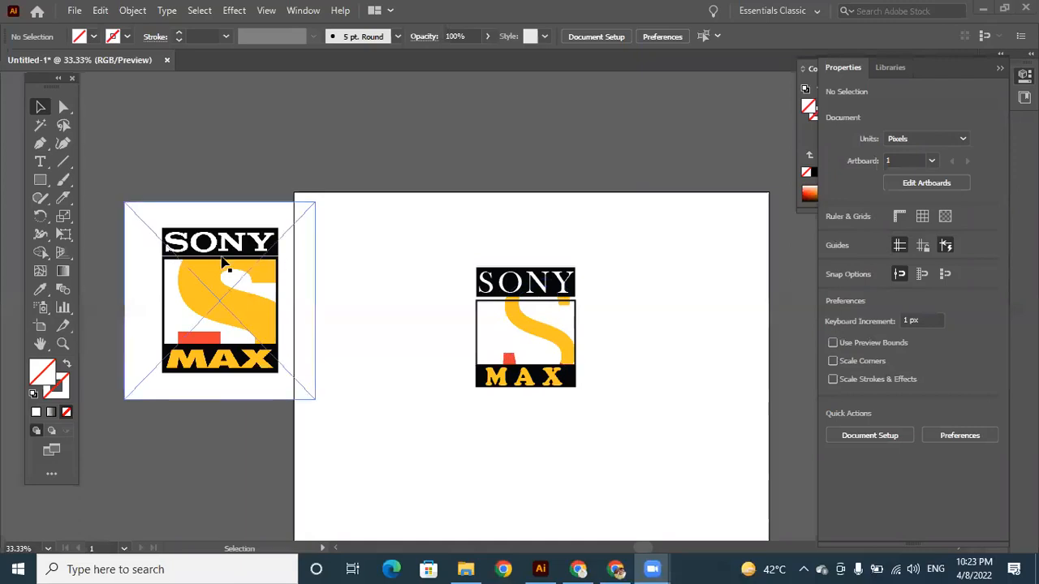
Delete the recreated logo and the linked reference image to clear the artboard.
{"action": "left_click", "coordinate": [447, 242]}
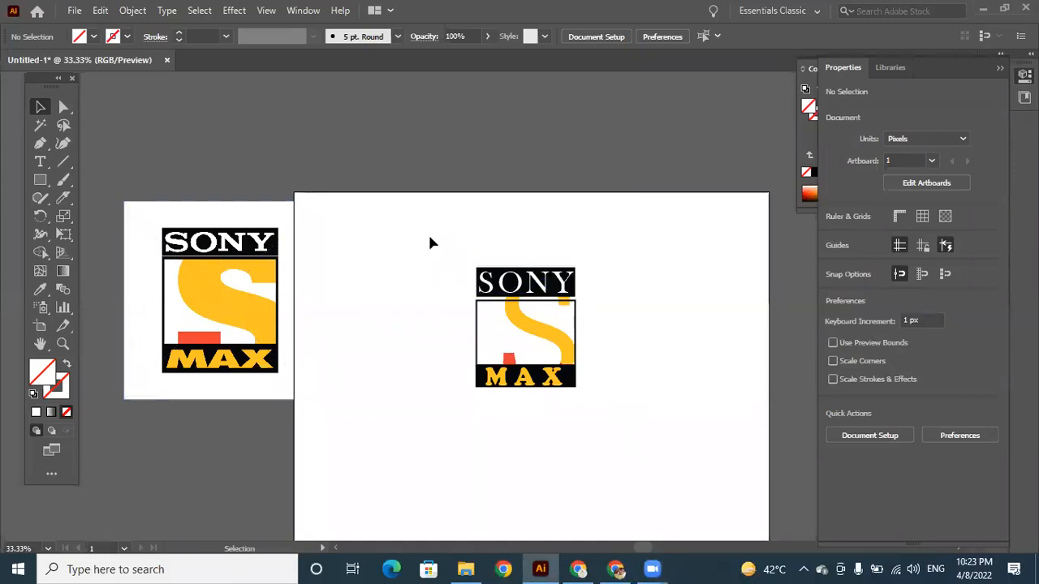
{"action": "key", "text": "Delete"}
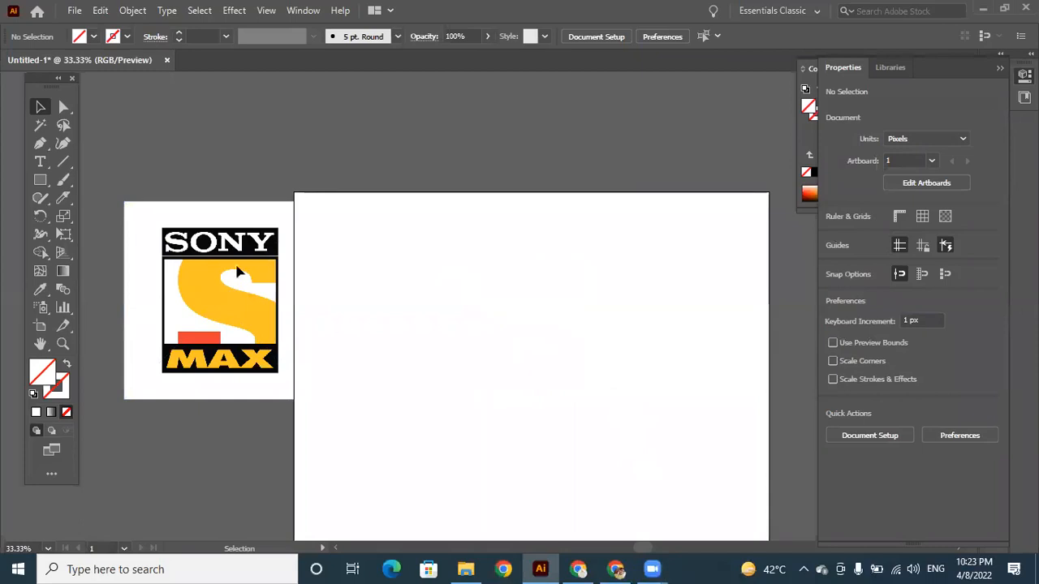
{"action": "left_click", "coordinate": [163, 203]}
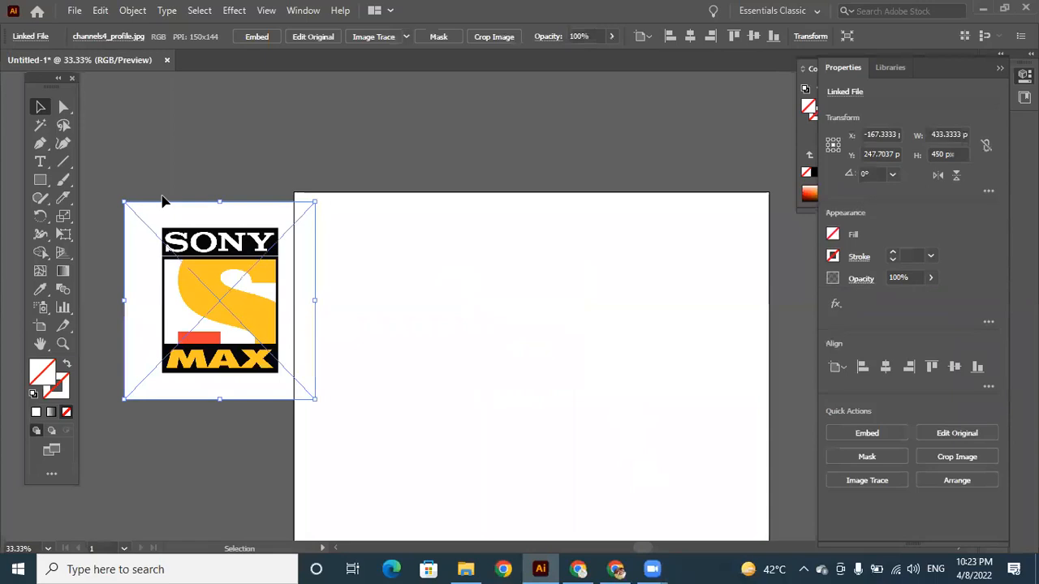
{"action": "key", "text": "Delete"}
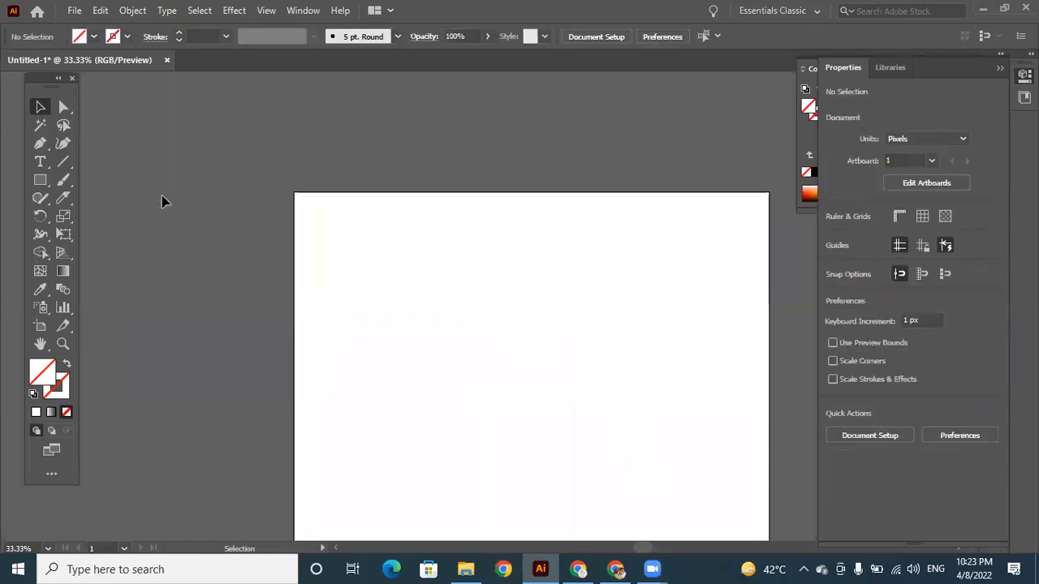
Draw a square of about 312 px in the artboard's upper left area and give it a black stroke.
{"action": "left_click", "coordinate": [65, 296]}
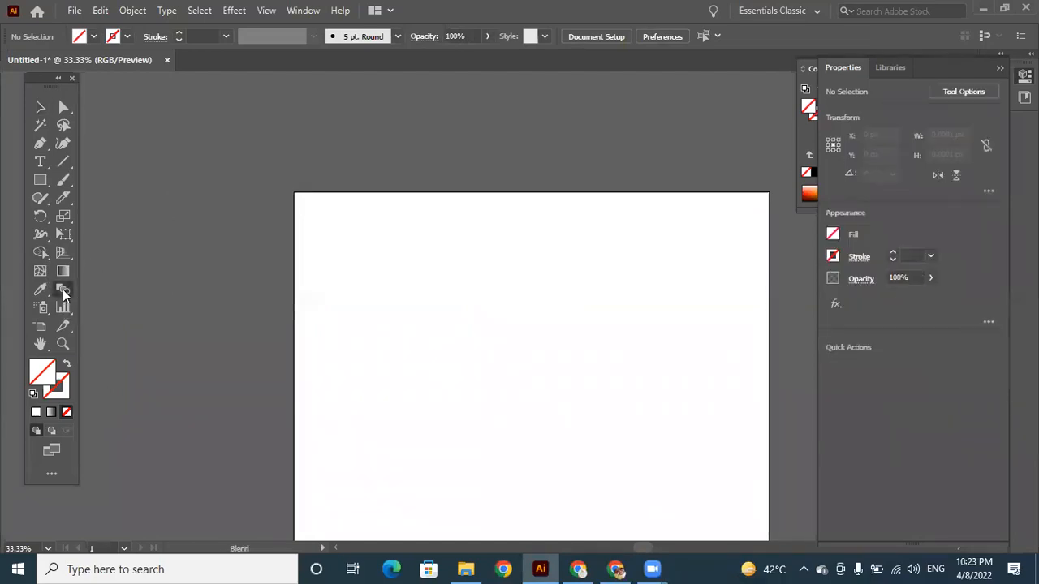
{"action": "left_click", "coordinate": [41, 184]}
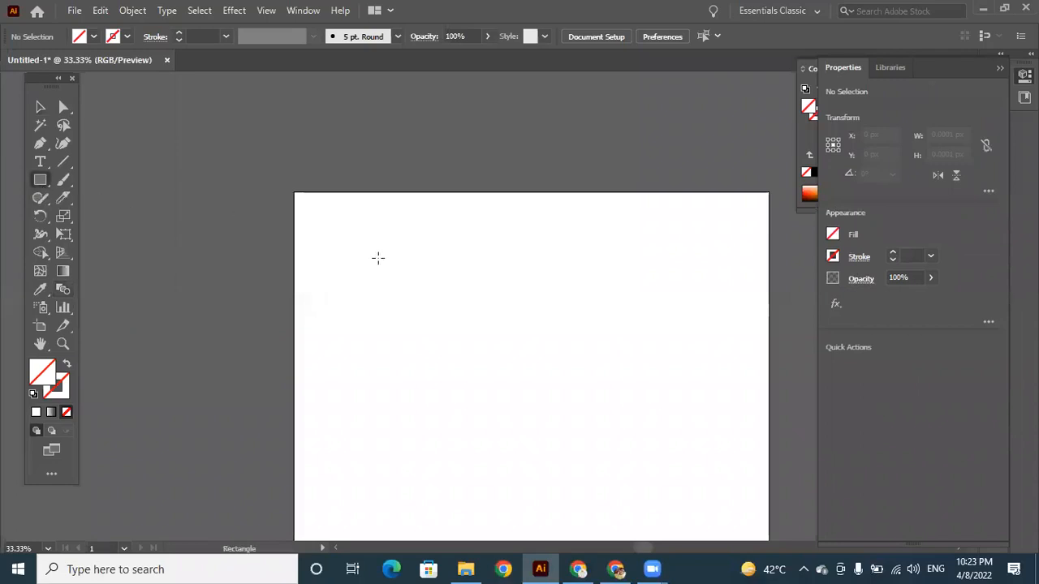
{"action": "left_click_drag", "start_coordinate": [337, 228], "coordinate": [476, 366]}
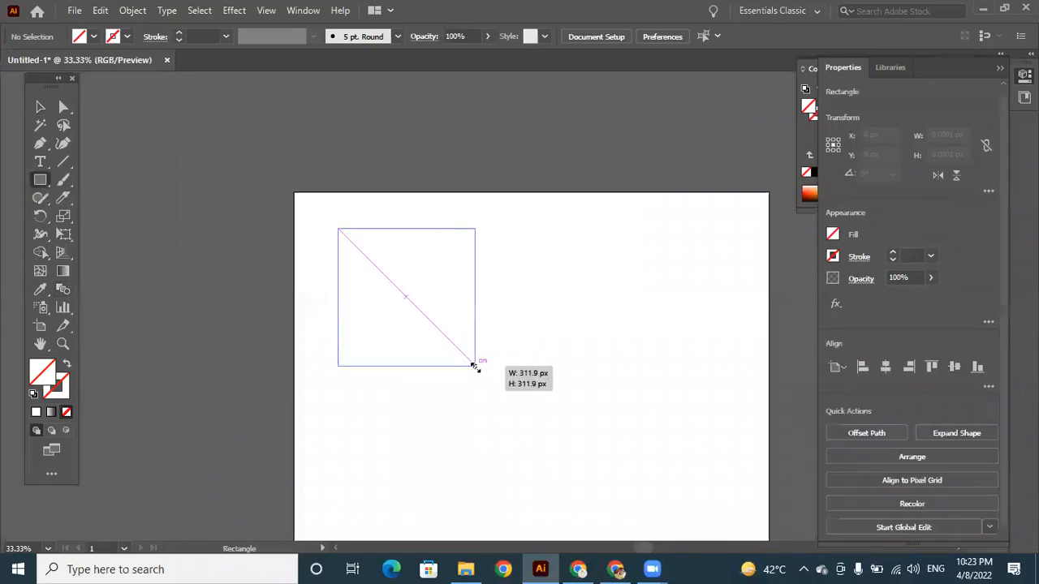
{"action": "left_click", "coordinate": [52, 412]}
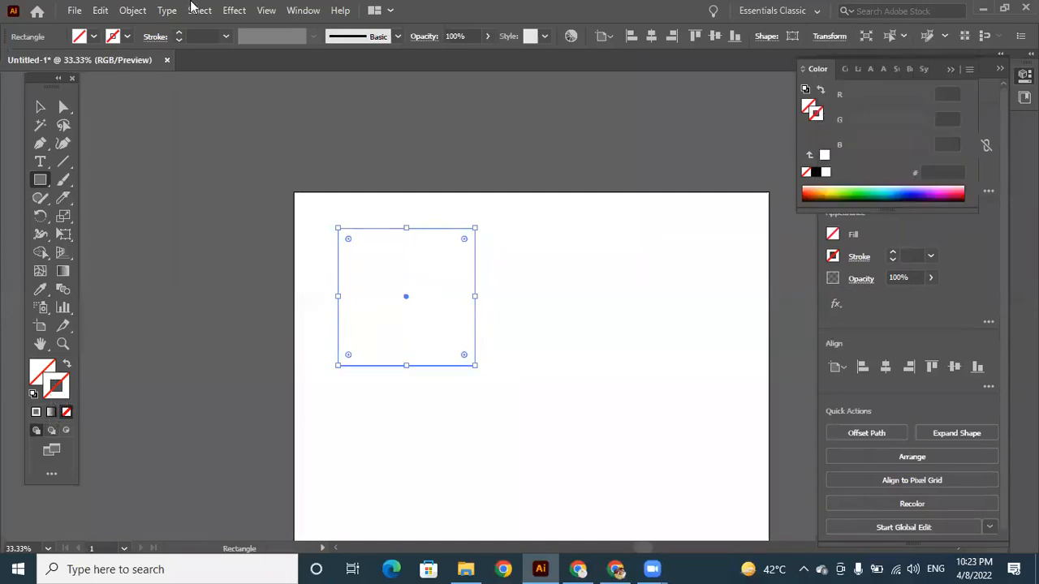
{"action": "left_click", "coordinate": [129, 40]}
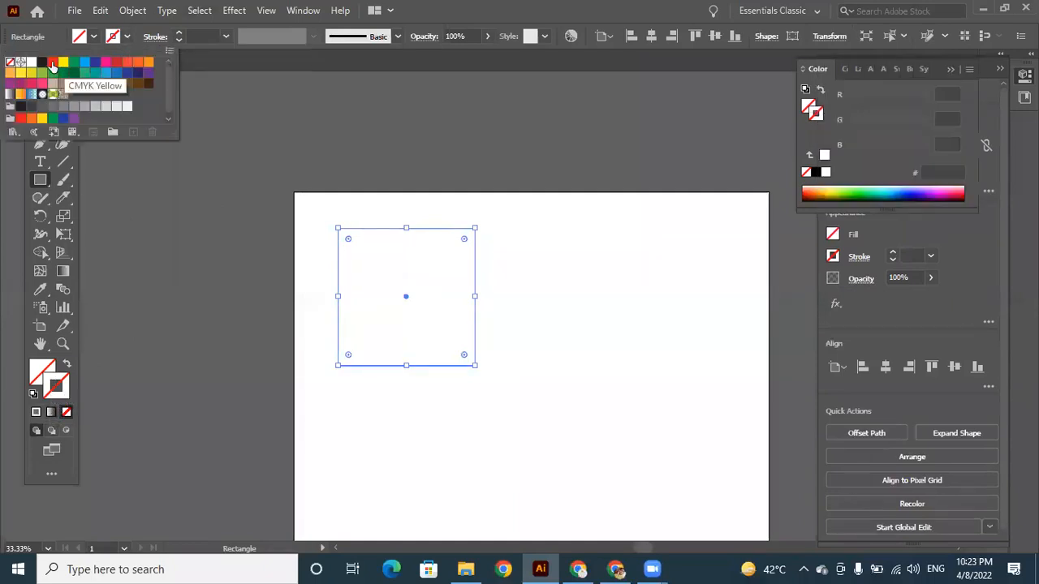
{"action": "left_click", "coordinate": [42, 62]}
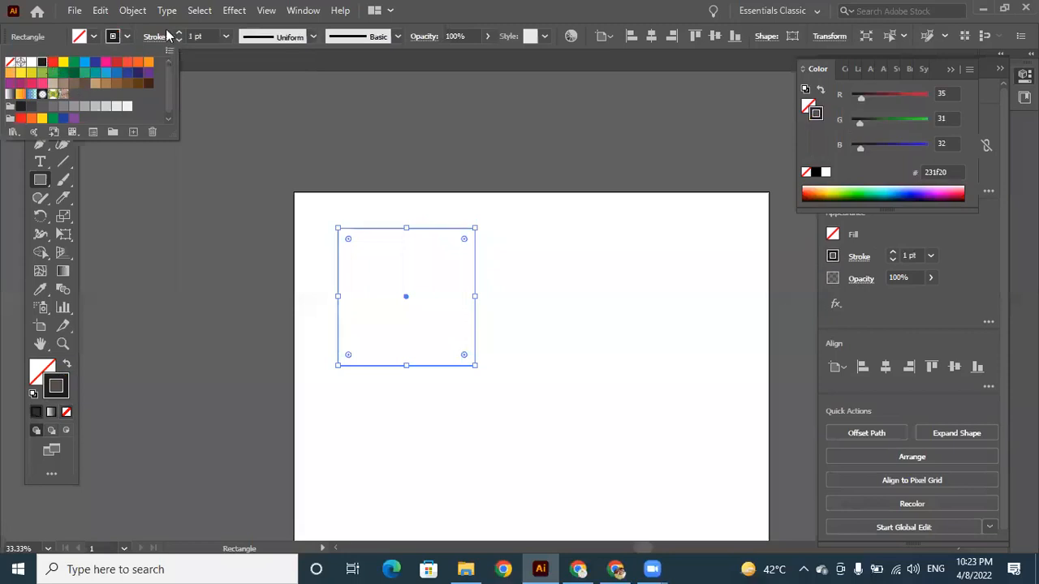
Draw an unfilled, black-stroked circle below and to the right of the square with the Ellipse tool.
{"action": "left_click", "coordinate": [45, 187]}
{"action": "left_click", "coordinate": [41, 180]}
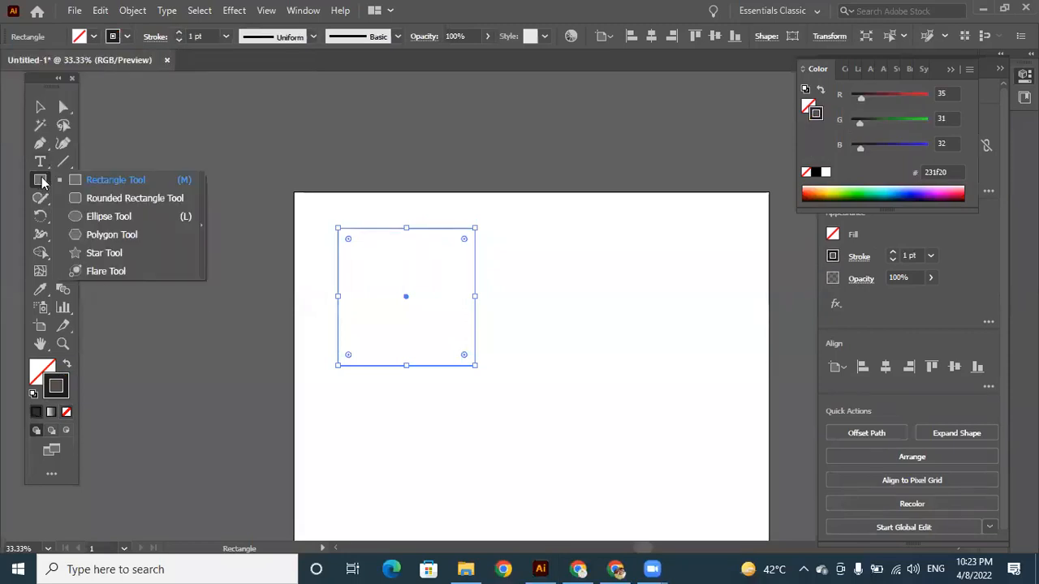
{"action": "left_click", "coordinate": [109, 216]}
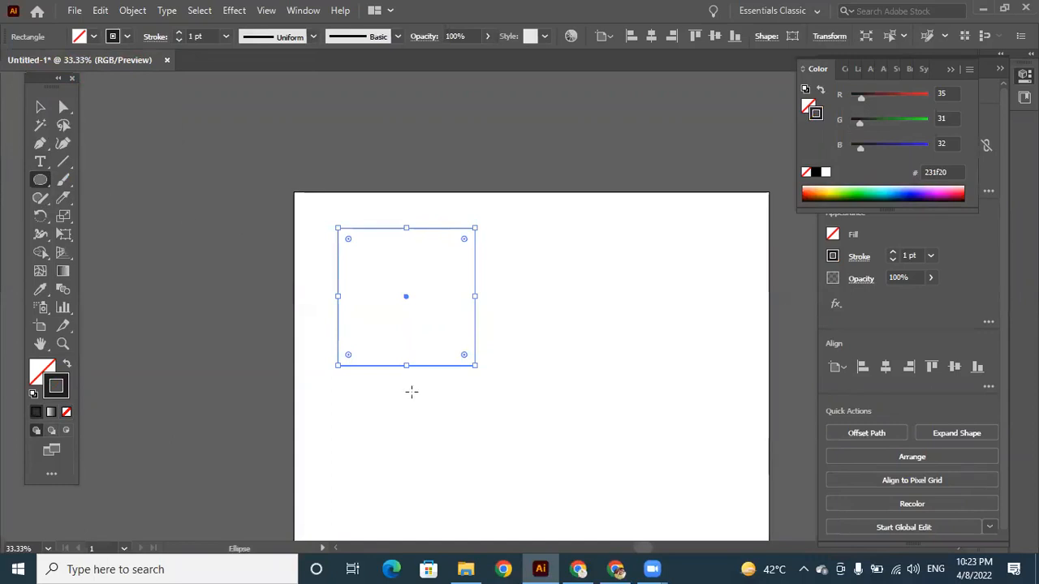
{"action": "left_click_drag", "start_coordinate": [491, 321], "coordinate": [668, 500]}
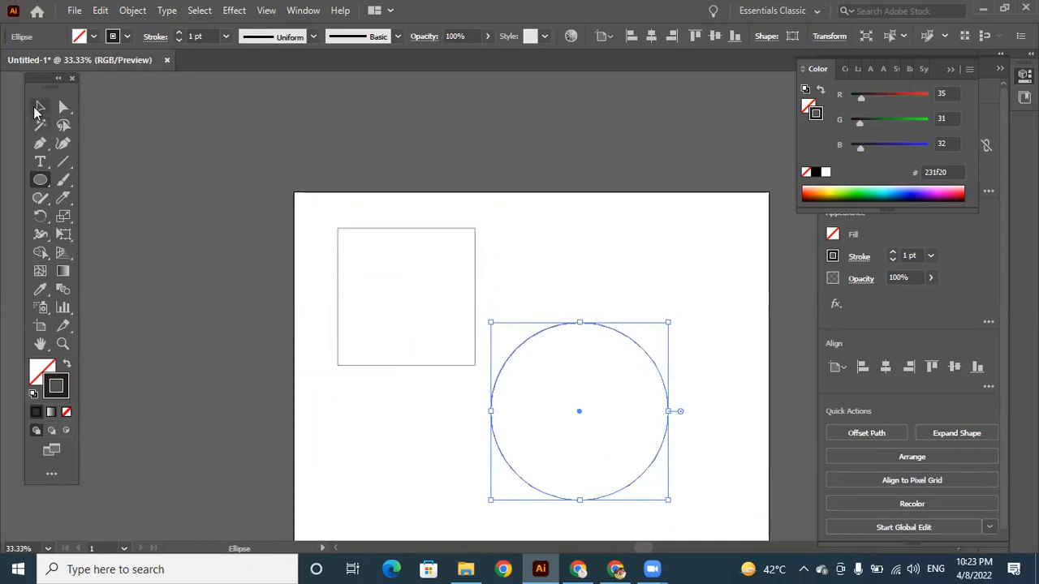
{"action": "left_click", "coordinate": [36, 111]}
{"action": "left_click_drag", "start_coordinate": [357, 193], "coordinate": [601, 483]}
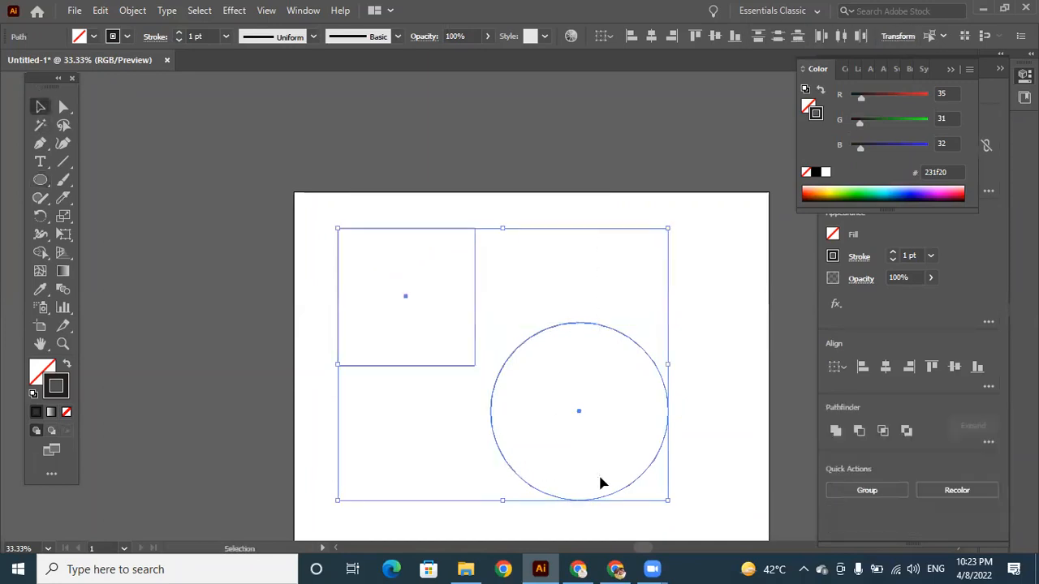
{"action": "left_click", "coordinate": [64, 292]}
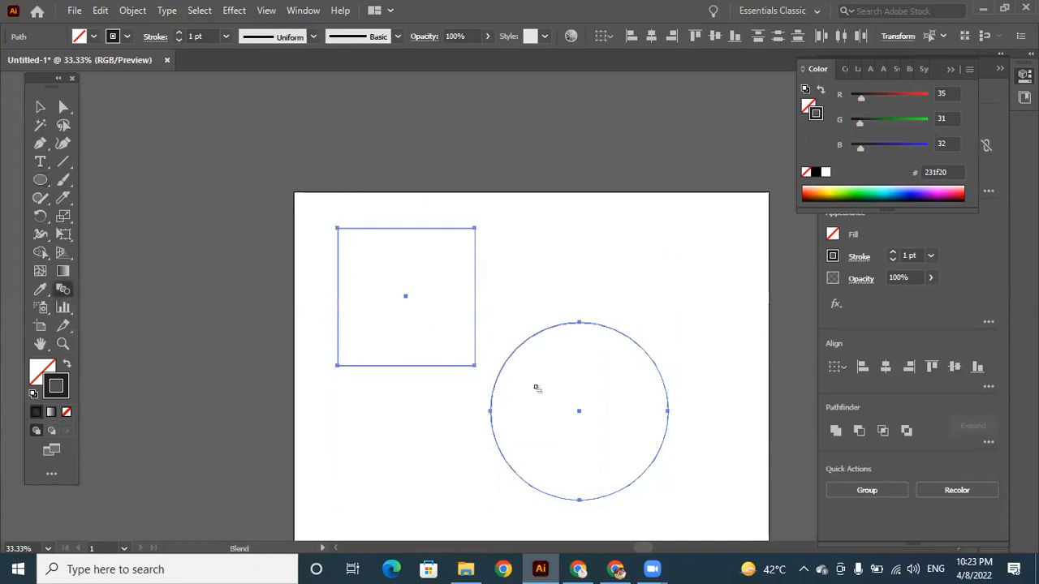
{"action": "left_click", "coordinate": [39, 114]}
{"action": "left_click", "coordinate": [745, 361]}
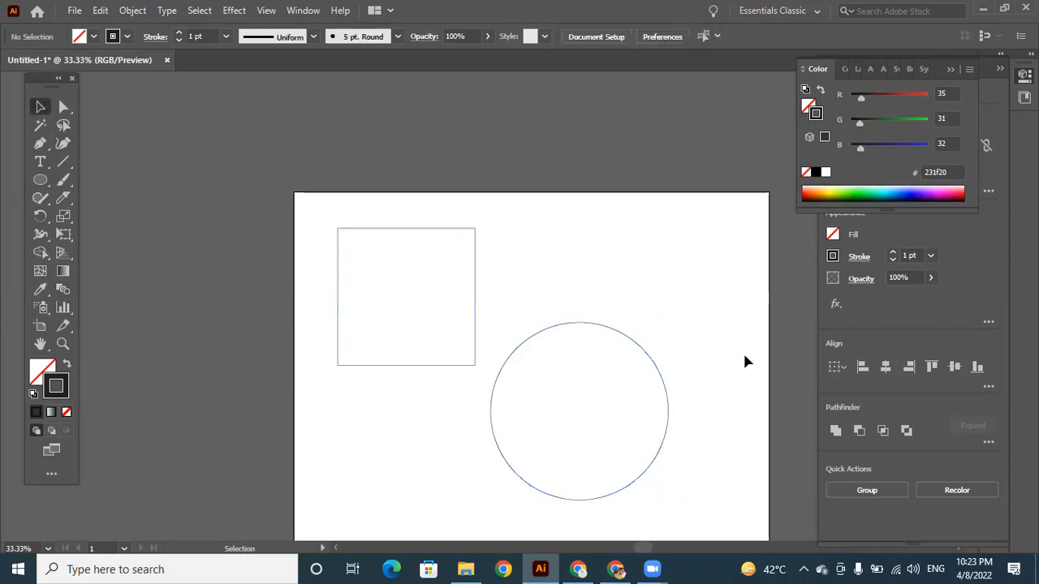
Move the circle so its edge meets the square's lower-right corner, trying the Blend tool with both shapes selected.
{"action": "left_click_drag", "start_coordinate": [571, 324], "coordinate": [523, 326]}
{"action": "left_click_drag", "start_coordinate": [380, 218], "coordinate": [572, 406]}
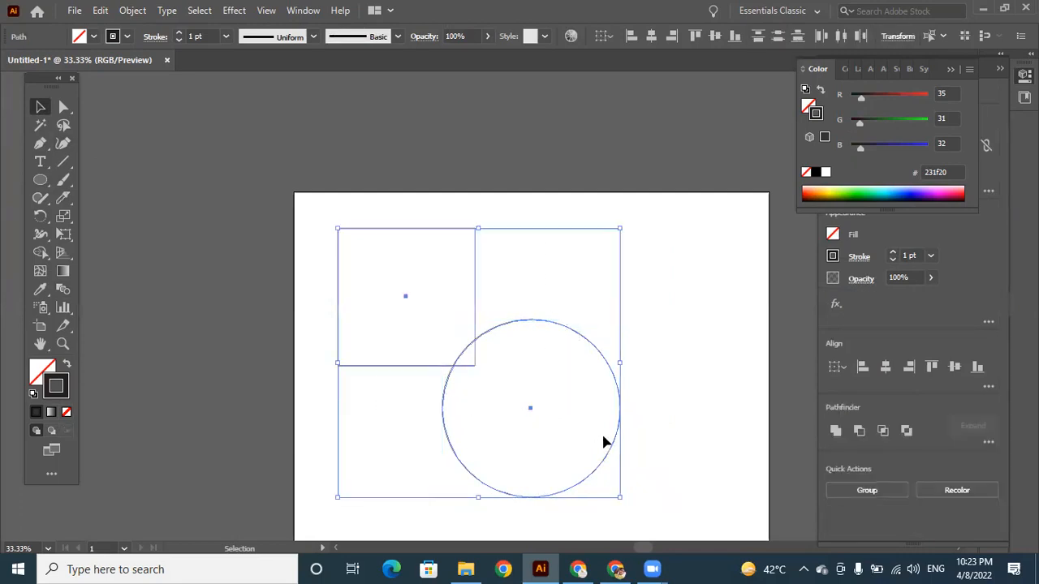
{"action": "left_click", "coordinate": [63, 289]}
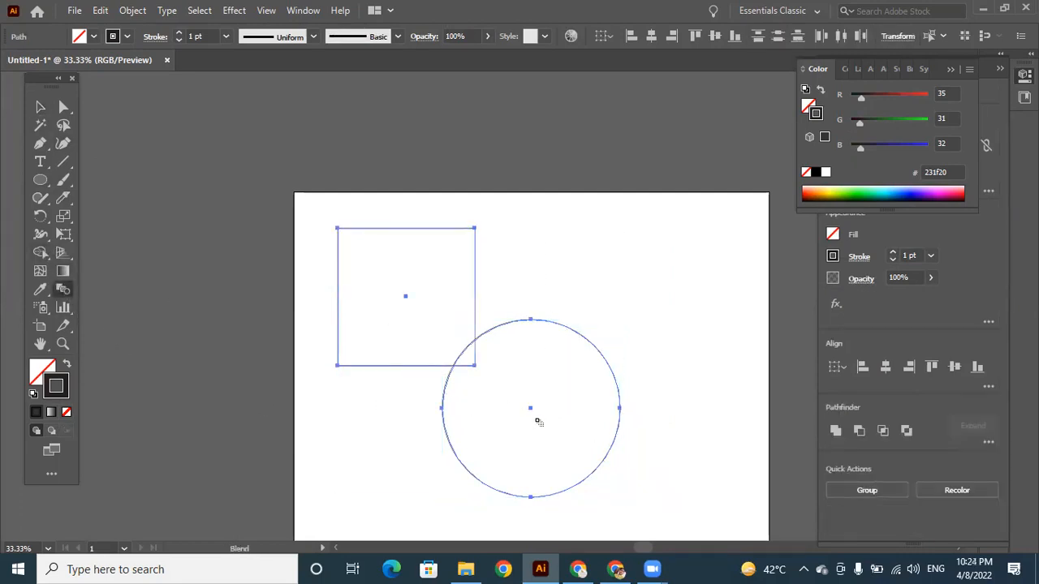
{"action": "left_click", "coordinate": [39, 109]}
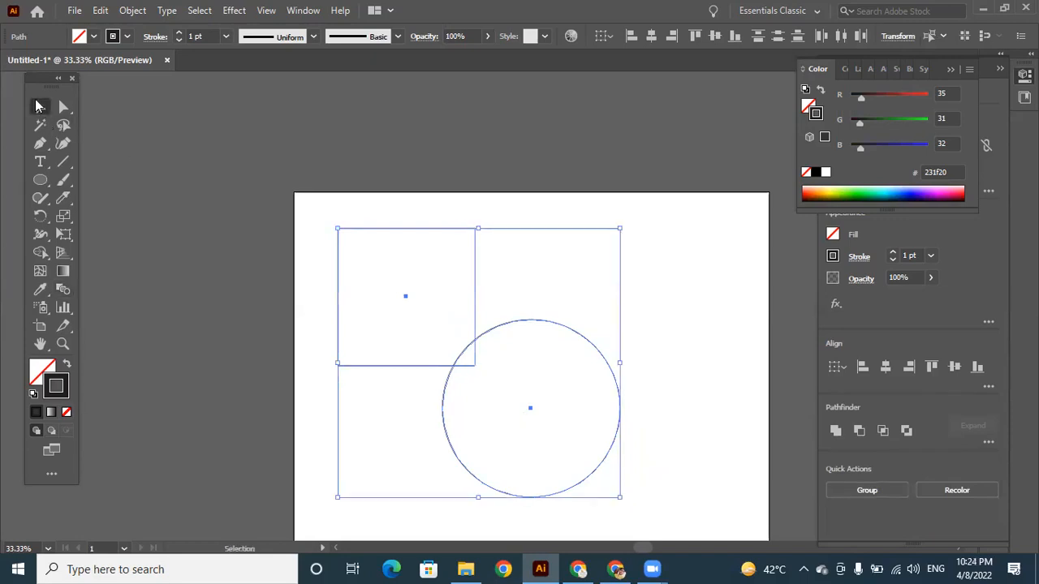
{"action": "left_click", "coordinate": [679, 343]}
{"action": "mouse_move", "coordinate": [527, 326]}
{"action": "left_mouse_down"}
{"action": "mouse_move", "coordinate": [557, 344]}
{"action": "mouse_move", "coordinate": [541, 338]}
{"action": "left_mouse_up"}
{"action": "left_click", "coordinate": [418, 487]}
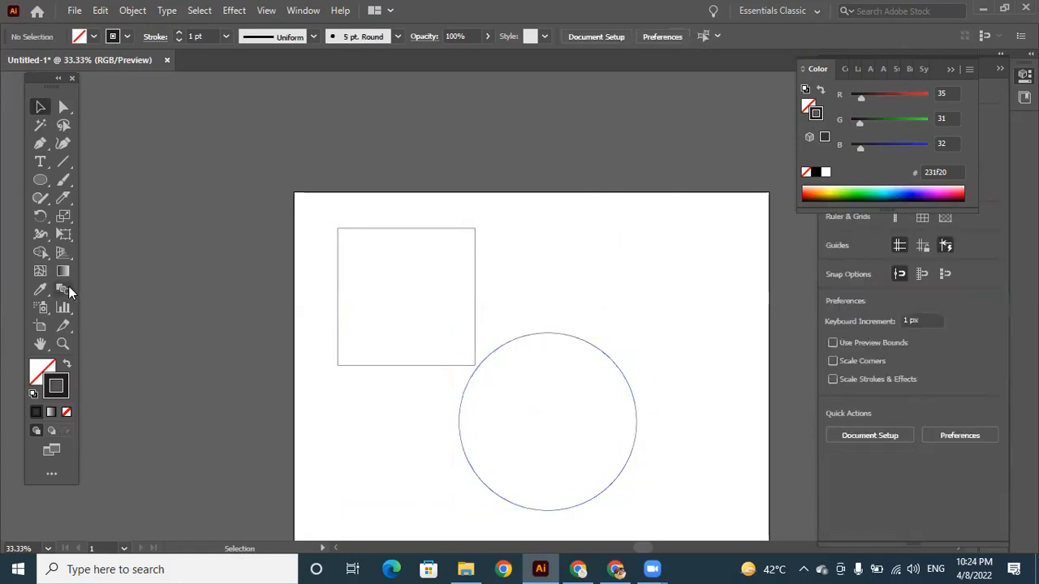
Isolate the square, nudge it slightly downward, and leave isolation mode.
{"action": "left_click", "coordinate": [64, 290]}
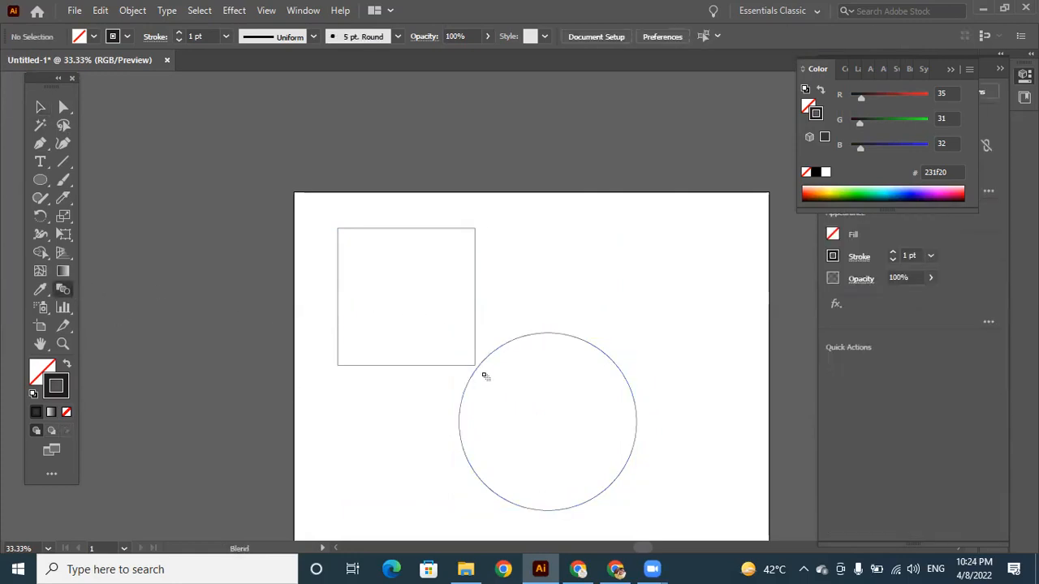
{"action": "left_click", "coordinate": [40, 108]}
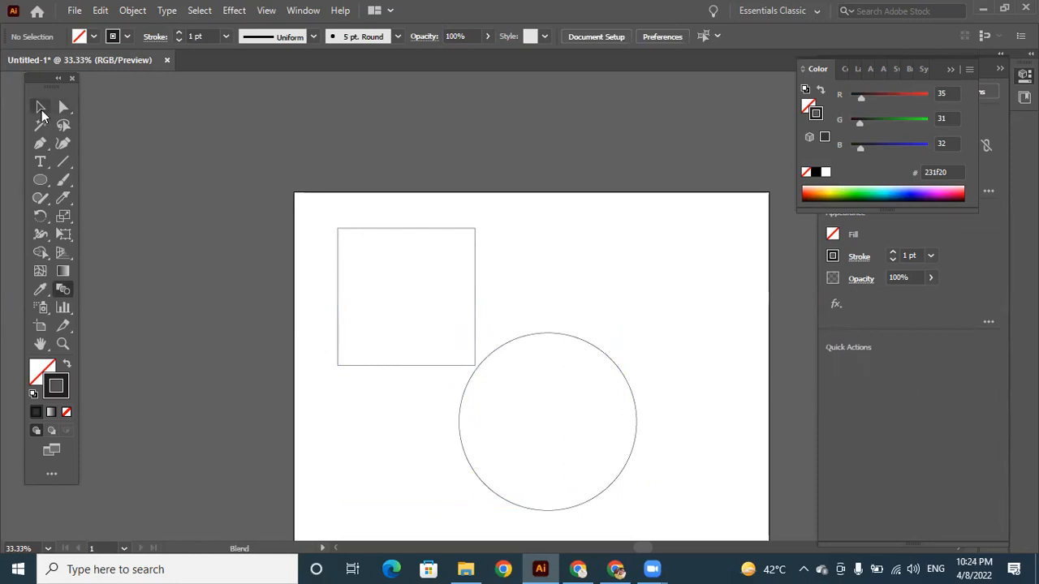
{"action": "double_click", "coordinate": [449, 229]}
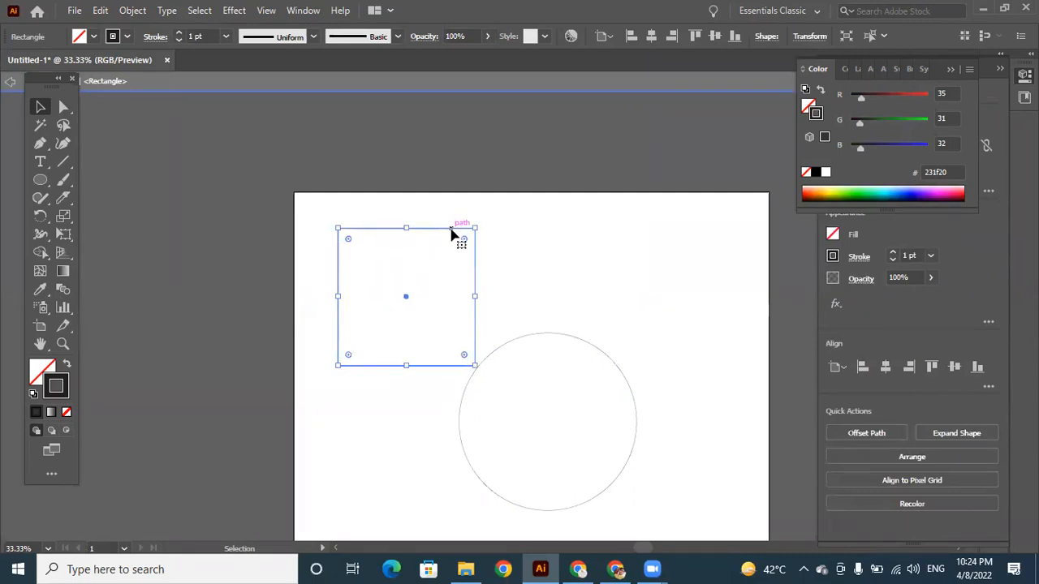
{"action": "left_click_drag", "start_coordinate": [451, 229], "coordinate": [450, 233]}
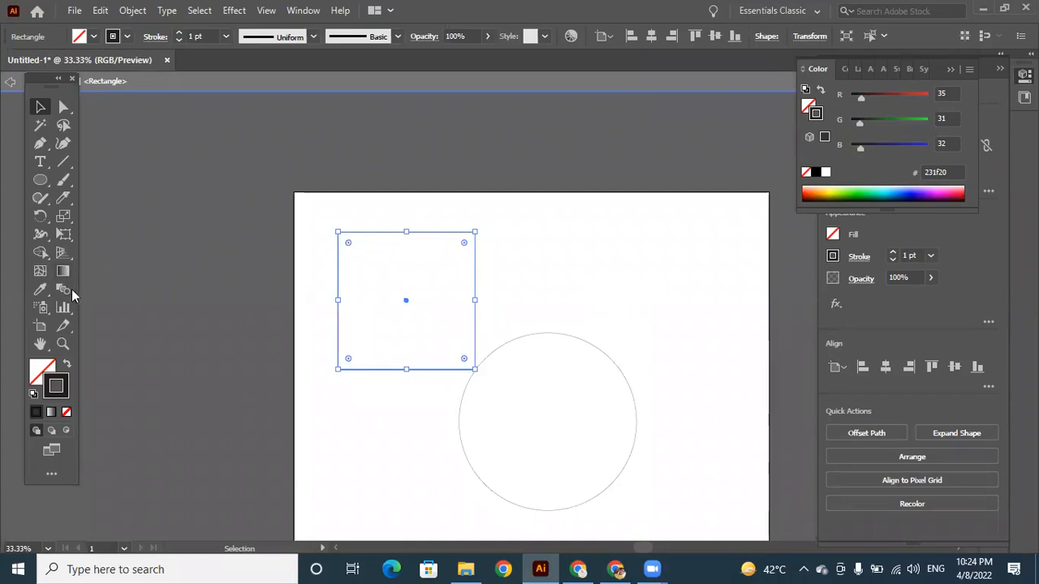
{"action": "left_click_drag", "start_coordinate": [427, 220], "coordinate": [594, 492]}
{"action": "left_click_drag", "start_coordinate": [685, 475], "coordinate": [330, 235]}
{"action": "left_click", "coordinate": [556, 253]}
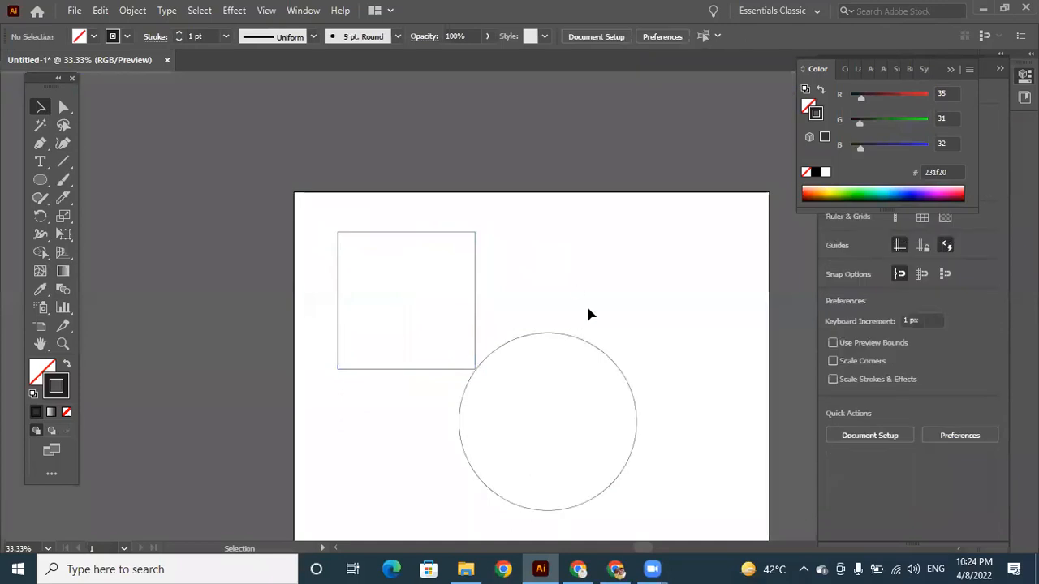
Delete the square and the circle, and make the fill the active colour attribute.
{"action": "left_click_drag", "start_coordinate": [431, 214], "coordinate": [594, 484]}
{"action": "key", "text": "Delete"}
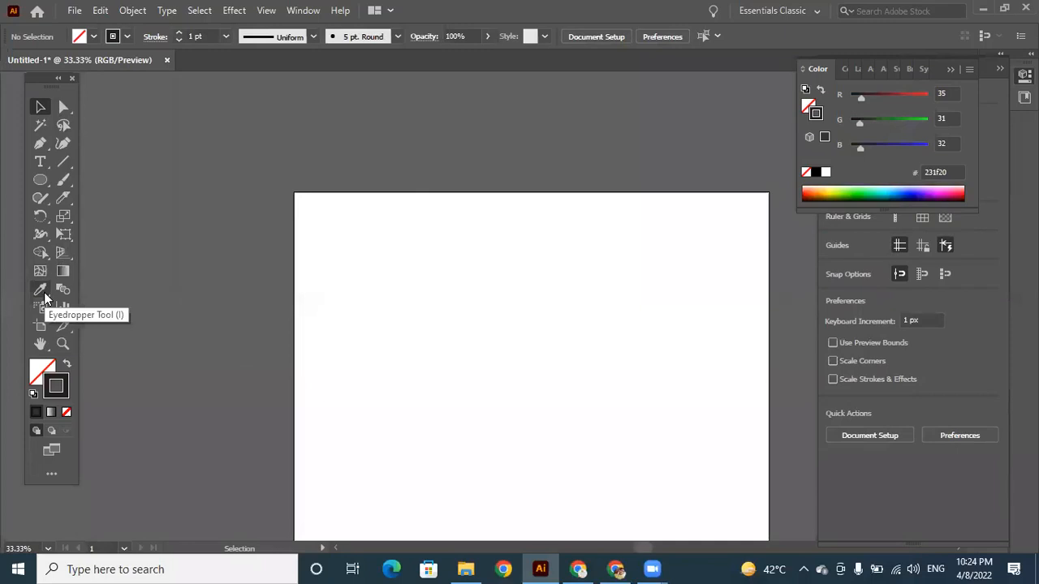
{"action": "left_click", "coordinate": [43, 373]}
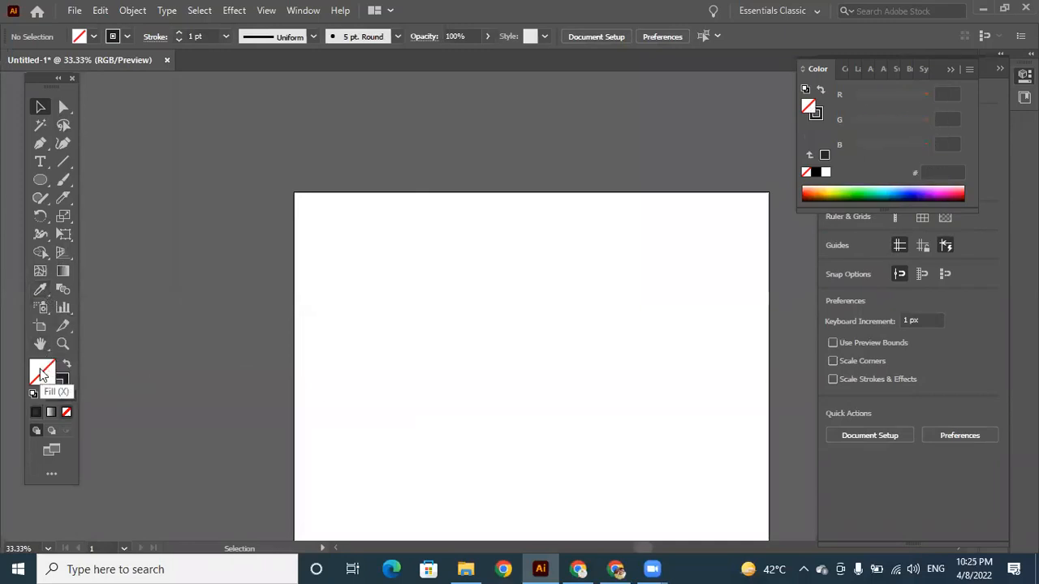
{"action": "key", "text": "h"}
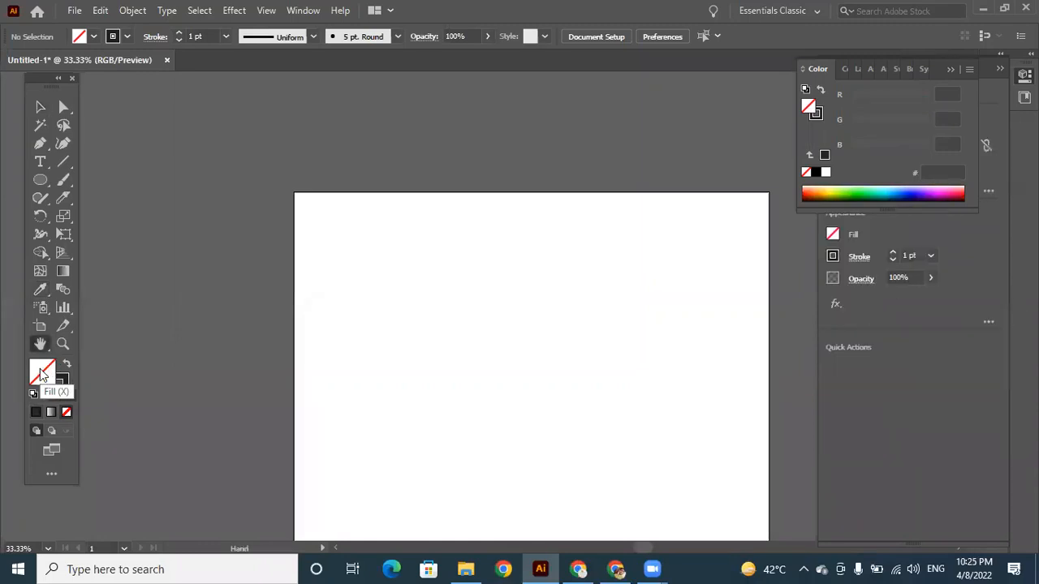
{"action": "left_click_drag", "start_coordinate": [394, 365], "coordinate": [334, 257]}
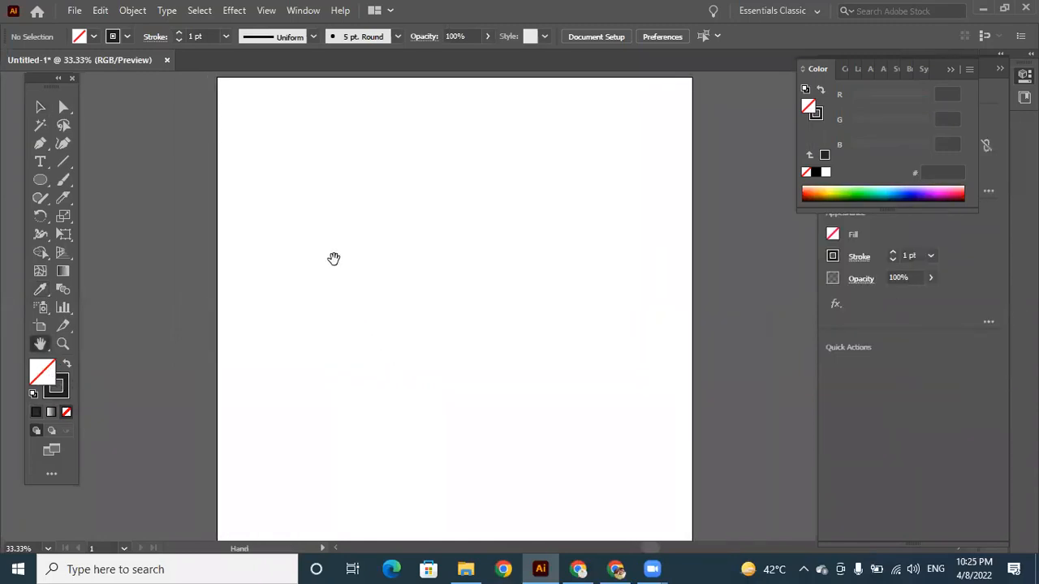
{"action": "left_click", "coordinate": [40, 107]}
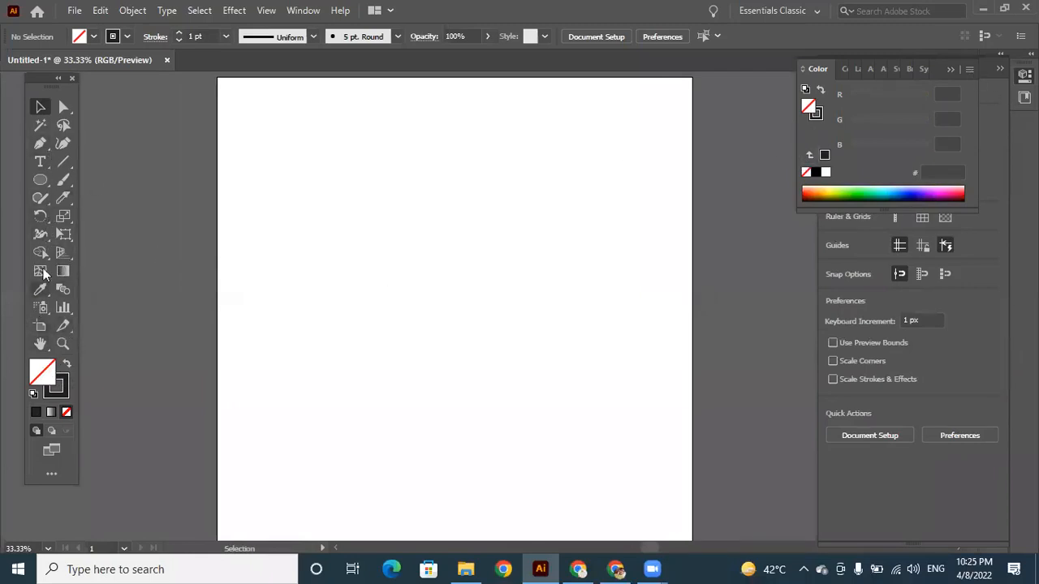
Collapse the Color and Properties panels and display the Pathfinder panel beside the artboard's lower right area.
{"action": "left_click", "coordinate": [952, 68]}
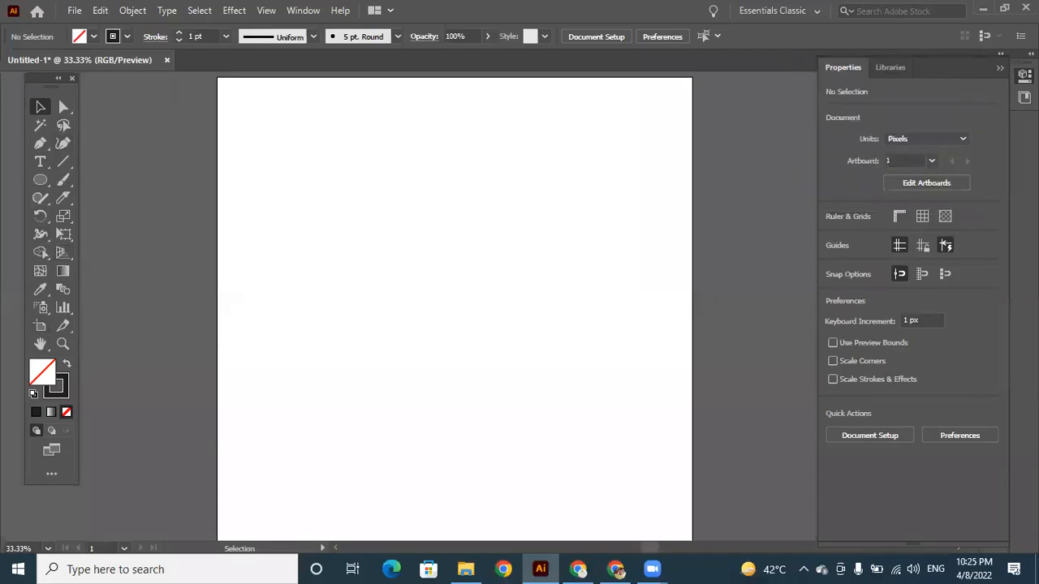
{"action": "left_click", "coordinate": [1001, 68]}
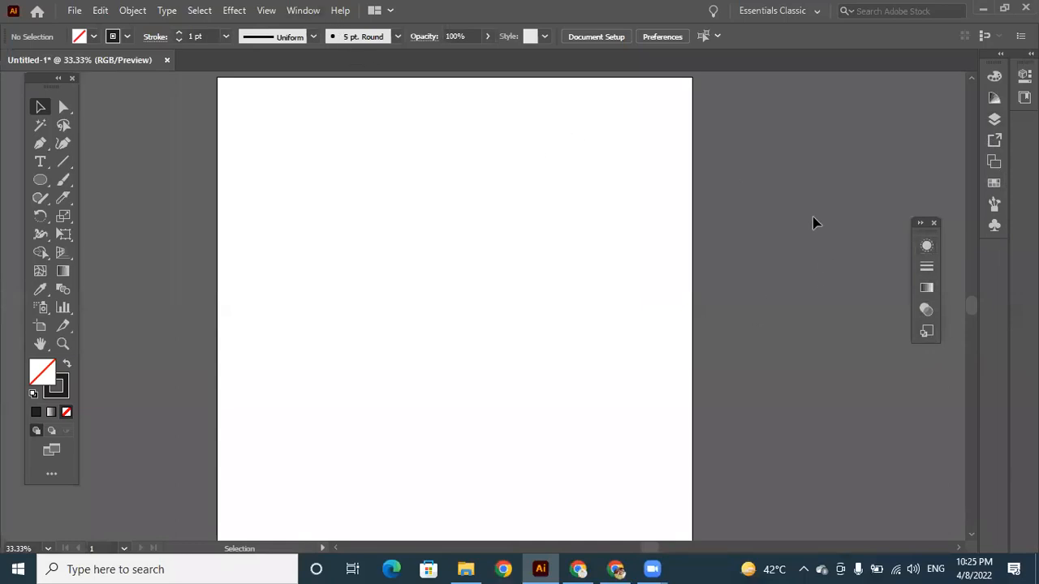
{"action": "left_click", "coordinate": [305, 11]}
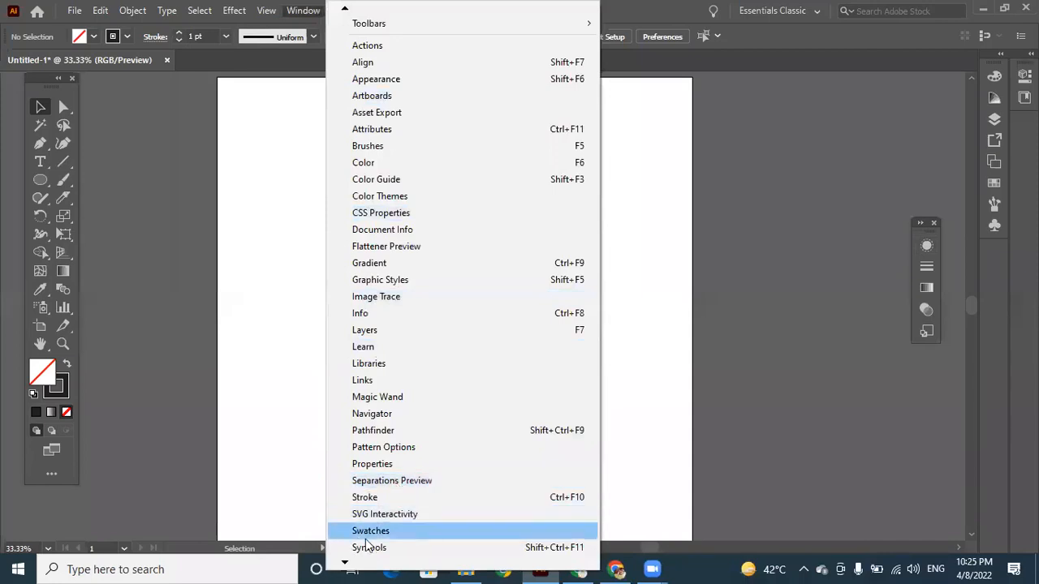
{"action": "left_click", "coordinate": [357, 433]}
{"action": "left_click_drag", "start_coordinate": [814, 82], "coordinate": [829, 364]}
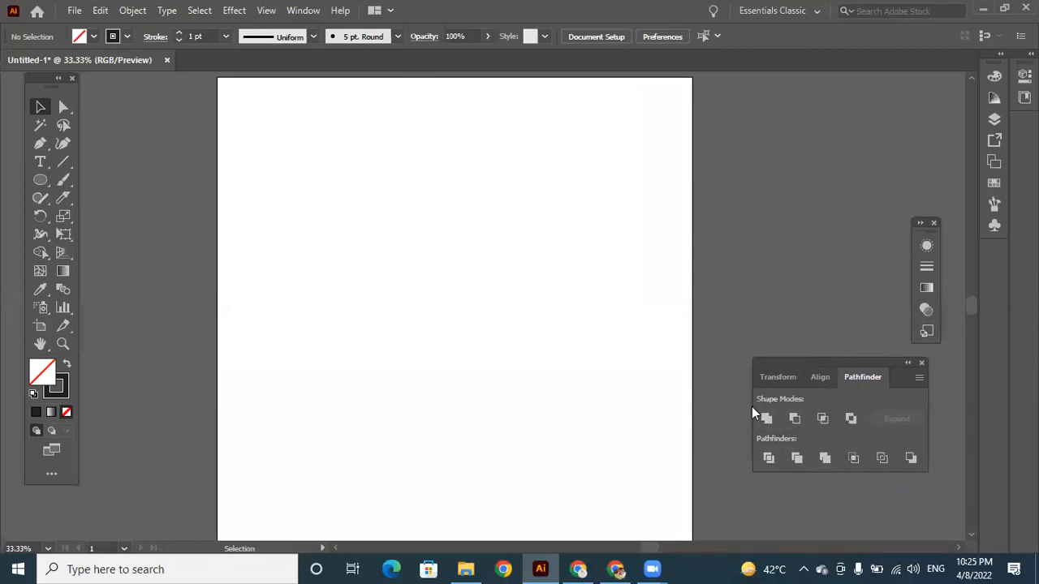
Compare the Transform, Align and Pathfinder options, ending on the Align options.
{"action": "left_click", "coordinate": [819, 377]}
{"action": "left_click", "coordinate": [785, 379]}
{"action": "left_click", "coordinate": [824, 380]}
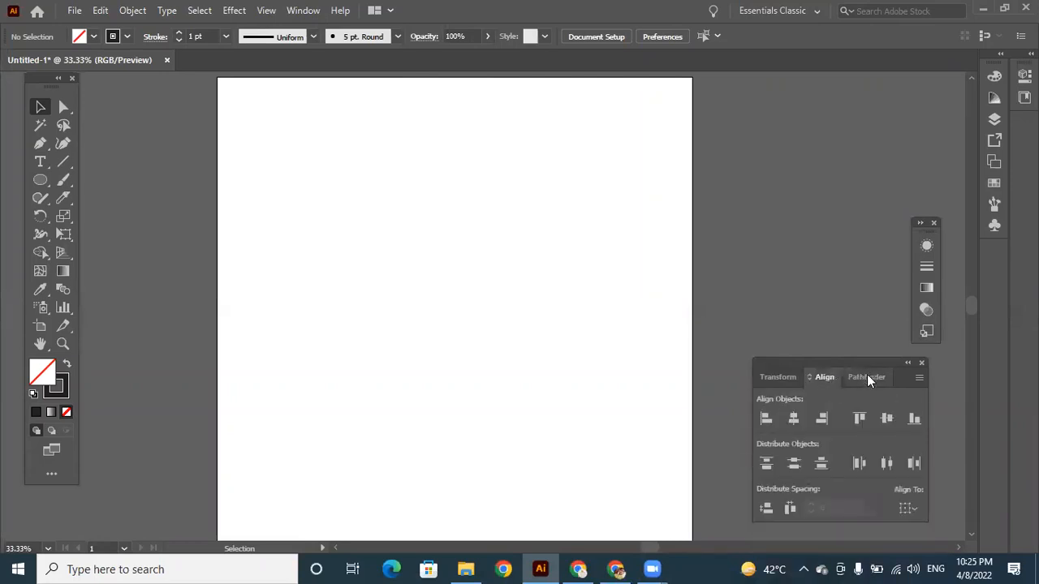
{"action": "left_click", "coordinate": [867, 376]}
{"action": "left_click", "coordinate": [825, 377]}
{"action": "left_click", "coordinate": [861, 379]}
{"action": "left_click", "coordinate": [822, 375]}
Draw three unfilled, black-stroked rectangles of different sizes, staggered down the artboard.
{"action": "right_click", "coordinate": [39, 180]}
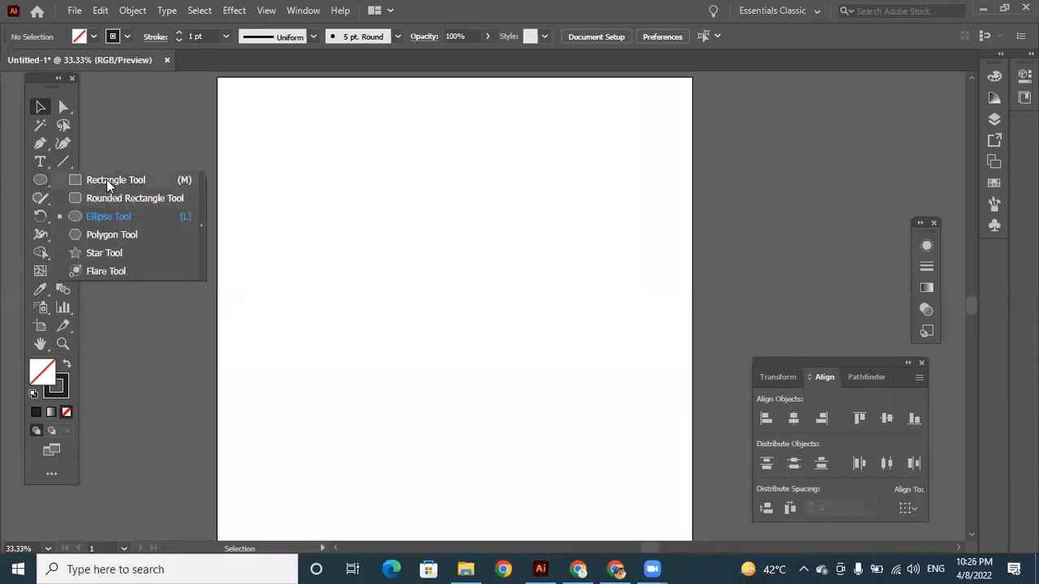
{"action": "left_click", "coordinate": [106, 179]}
{"action": "left_click_drag", "start_coordinate": [330, 143], "coordinate": [455, 252]}
{"action": "left_click_drag", "start_coordinate": [396, 276], "coordinate": [513, 403]}
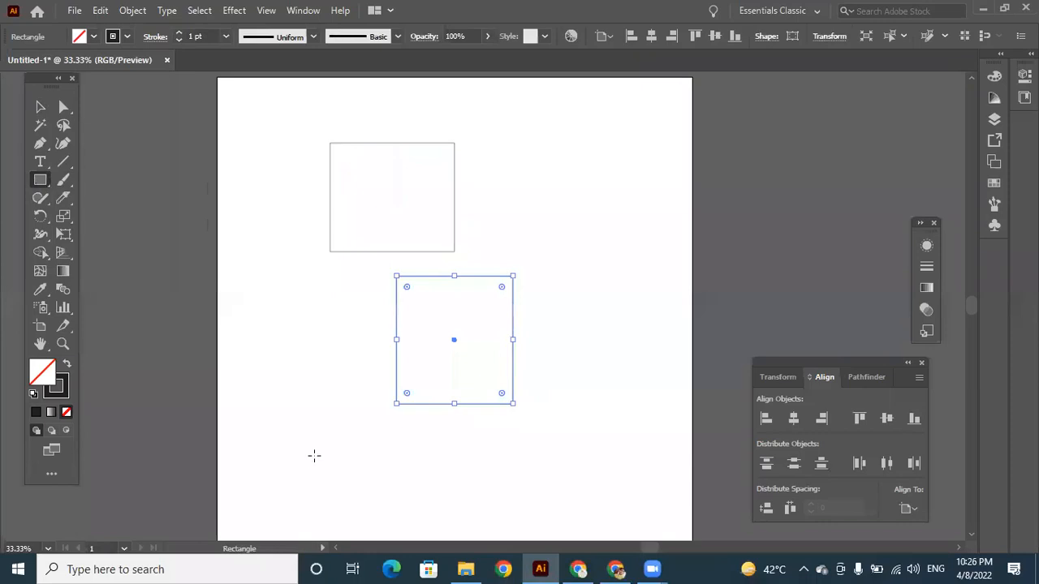
{"action": "left_click_drag", "start_coordinate": [311, 431], "coordinate": [430, 498]}
{"action": "left_click_drag", "start_coordinate": [445, 522], "coordinate": [440, 512]}
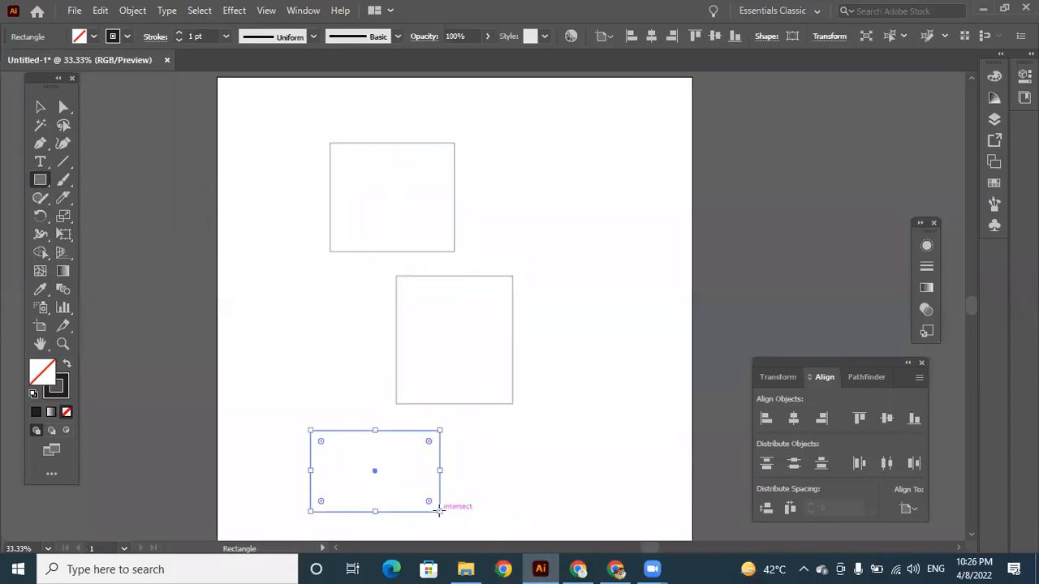
{"action": "left_click", "coordinate": [39, 107]}
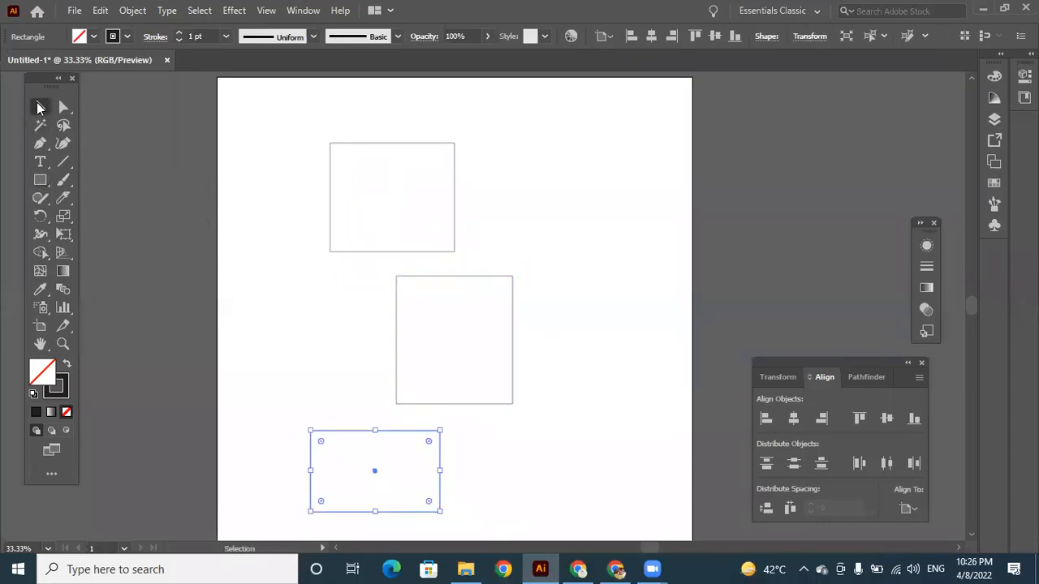
Align all three rectangles by their left edges, horizontal centres and right edges in turn.
{"action": "left_click_drag", "start_coordinate": [273, 111], "coordinate": [499, 503]}
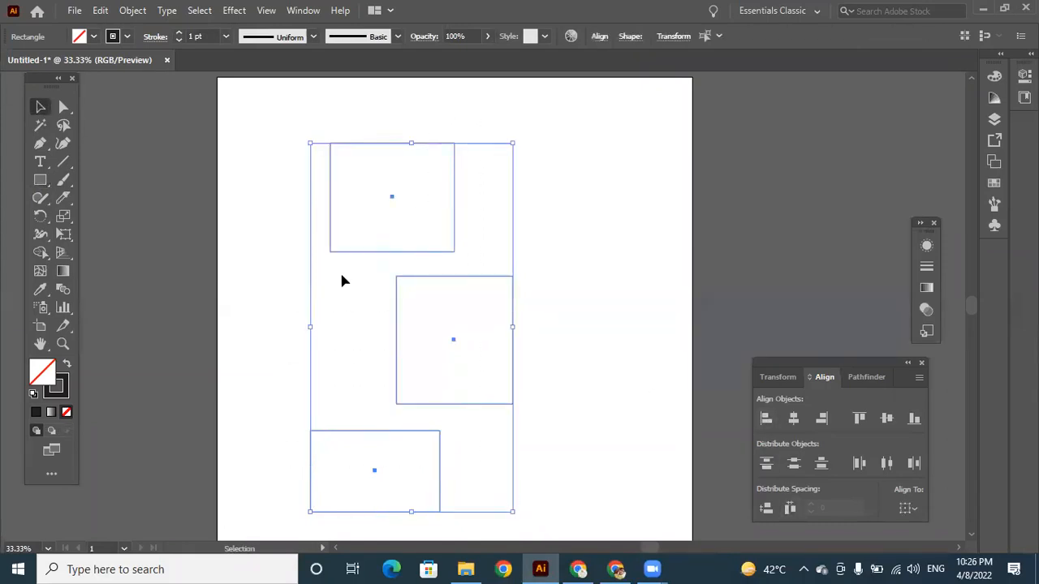
{"action": "left_click", "coordinate": [765, 418]}
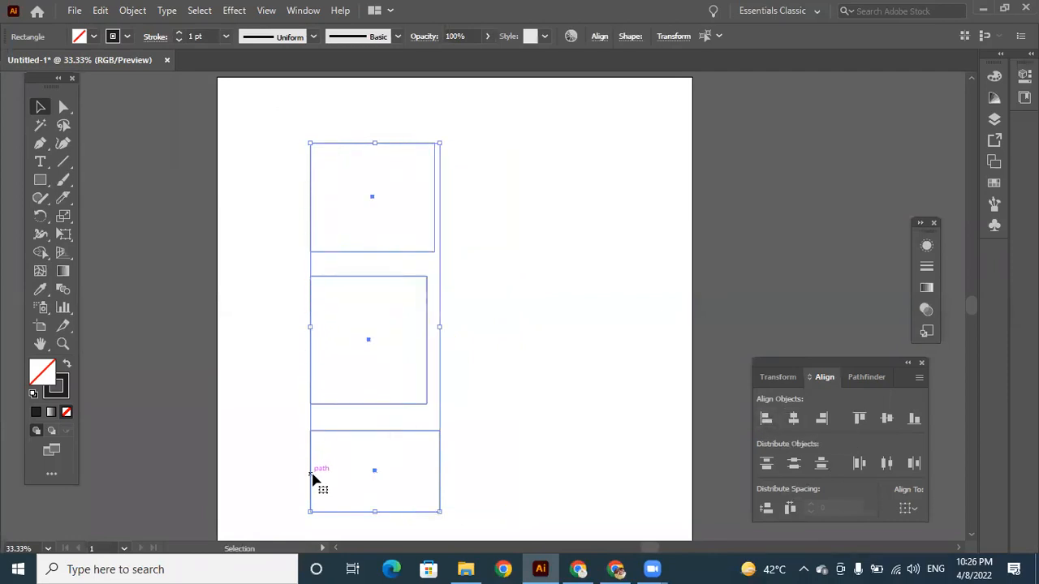
{"action": "left_click", "coordinate": [793, 418]}
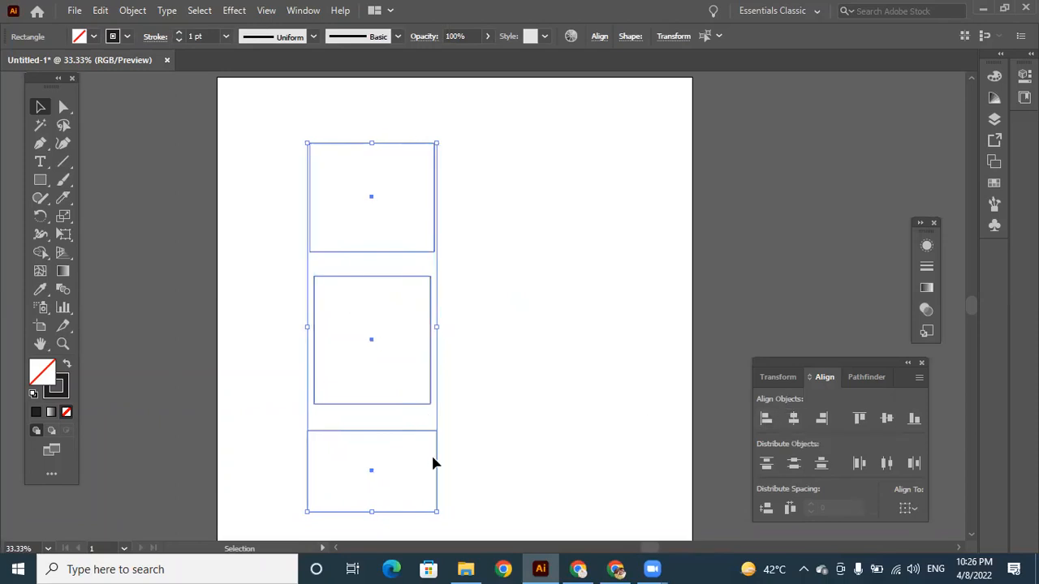
{"action": "left_click", "coordinate": [823, 418]}
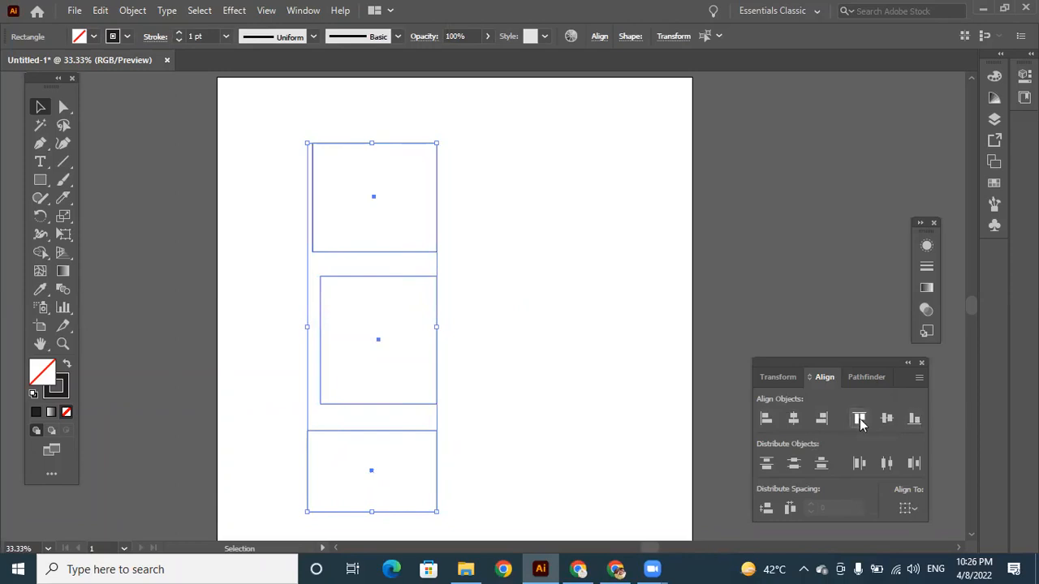
Align the three rectangles by their top edges, vertical centres and bottom edges in turn.
{"action": "left_click", "coordinate": [862, 419]}
{"action": "left_click", "coordinate": [880, 419]}
{"action": "left_click", "coordinate": [915, 419]}
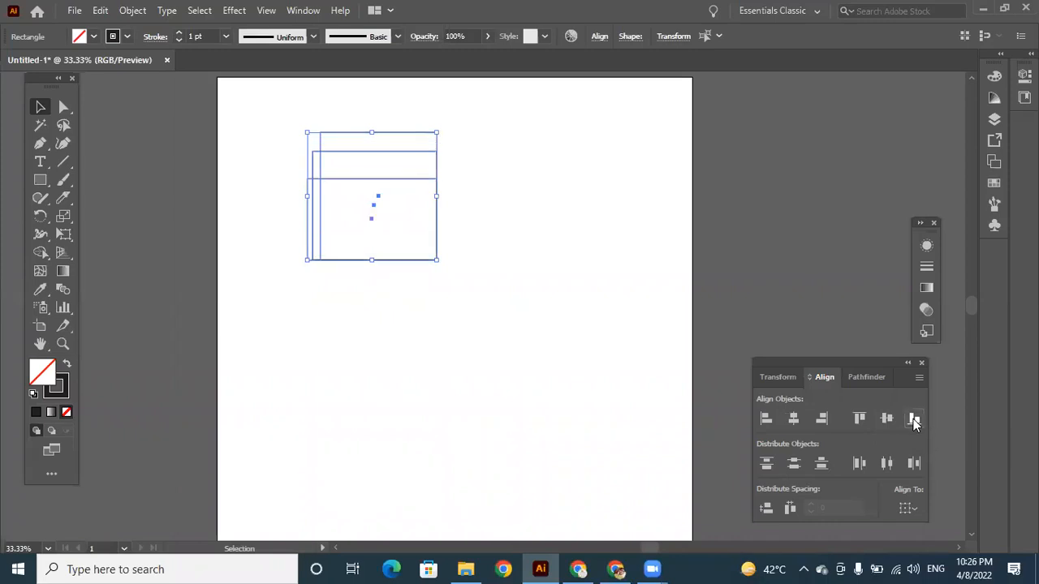
Distribute the three rectangles vertically by top, centre and bottom, and horizontally by left and centre.
{"action": "left_click", "coordinate": [768, 466]}
{"action": "left_click", "coordinate": [784, 469]}
{"action": "left_click", "coordinate": [820, 470]}
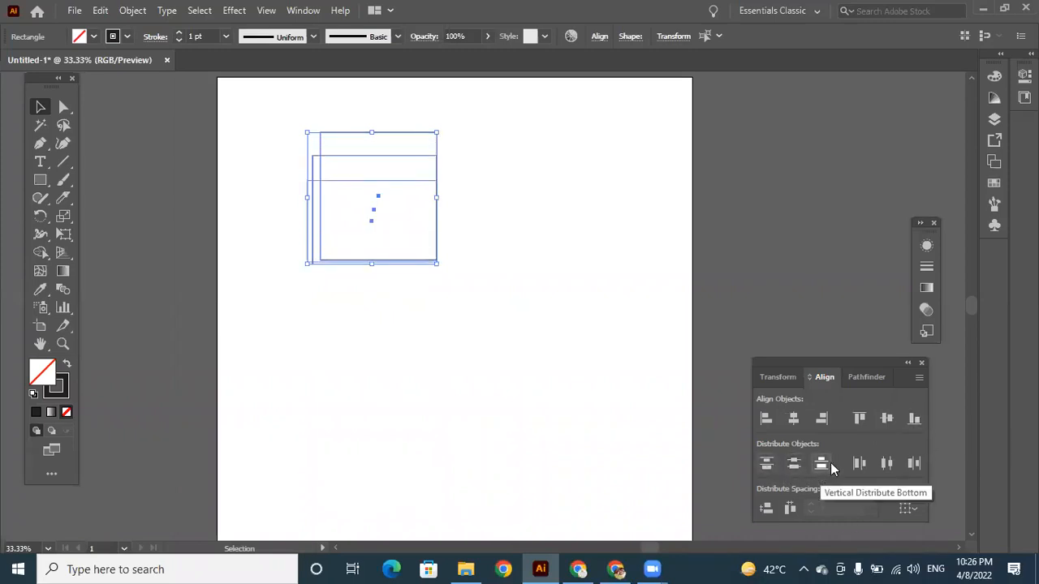
{"action": "left_click", "coordinate": [856, 462]}
{"action": "left_click", "coordinate": [884, 463]}
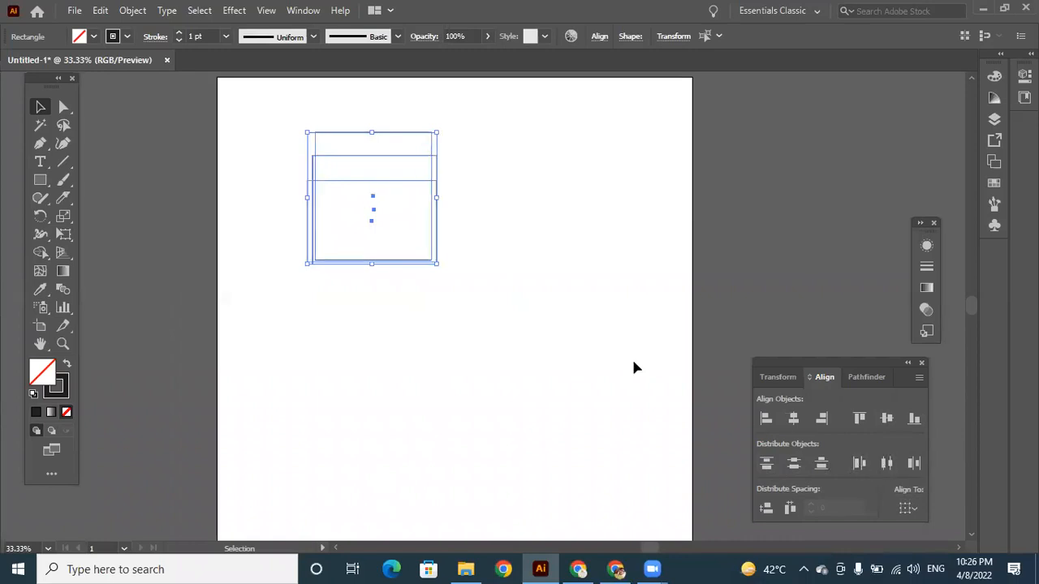
Align the three rectangles on their horizontal centres and delete them from the artboard.
{"action": "left_click", "coordinate": [793, 423]}
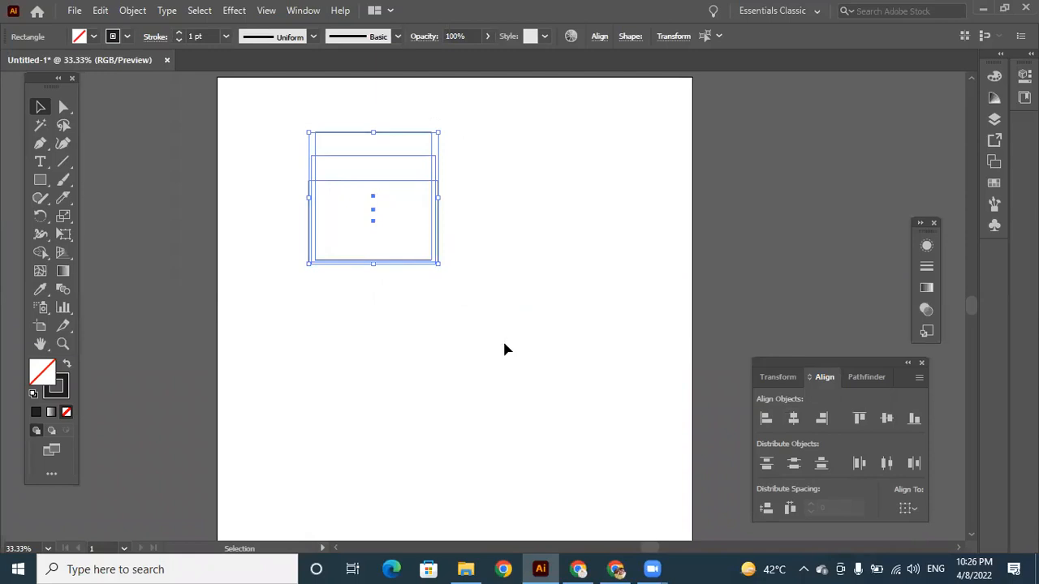
{"action": "key", "text": "Delete"}
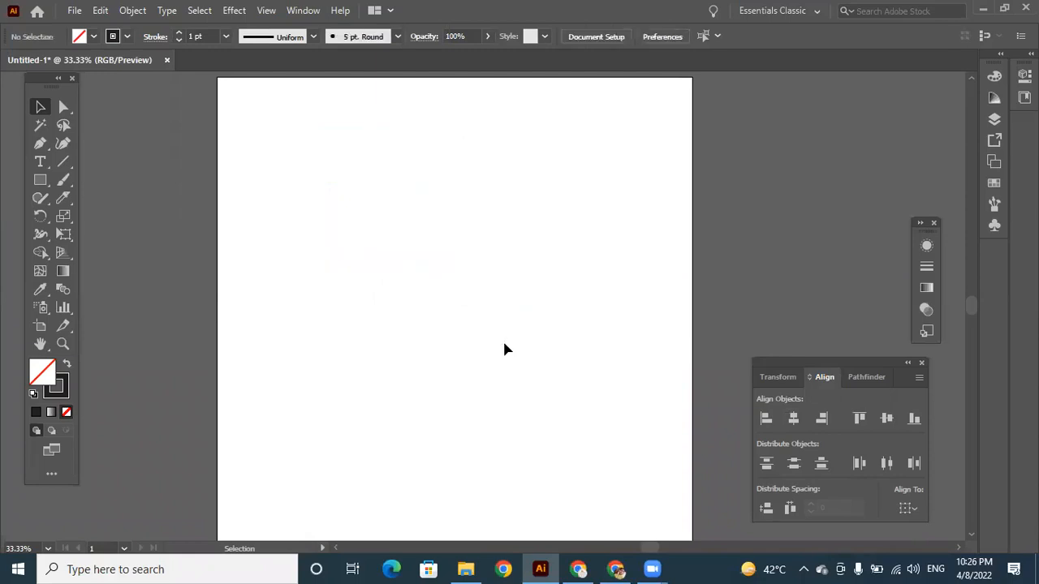
Draw three tall, unfilled rectangles side by side with decreasing heights and roughly level bases.
{"action": "left_click", "coordinate": [40, 180]}
{"action": "left_click_drag", "start_coordinate": [293, 164], "coordinate": [358, 405]}
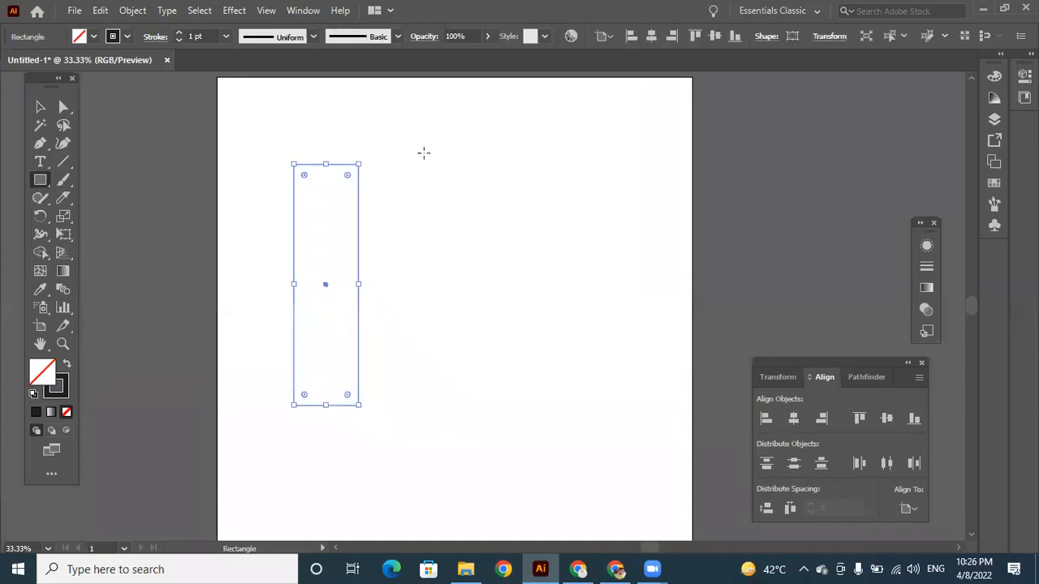
{"action": "left_click_drag", "start_coordinate": [382, 221], "coordinate": [443, 402]}
{"action": "left_click_drag", "start_coordinate": [492, 260], "coordinate": [540, 401]}
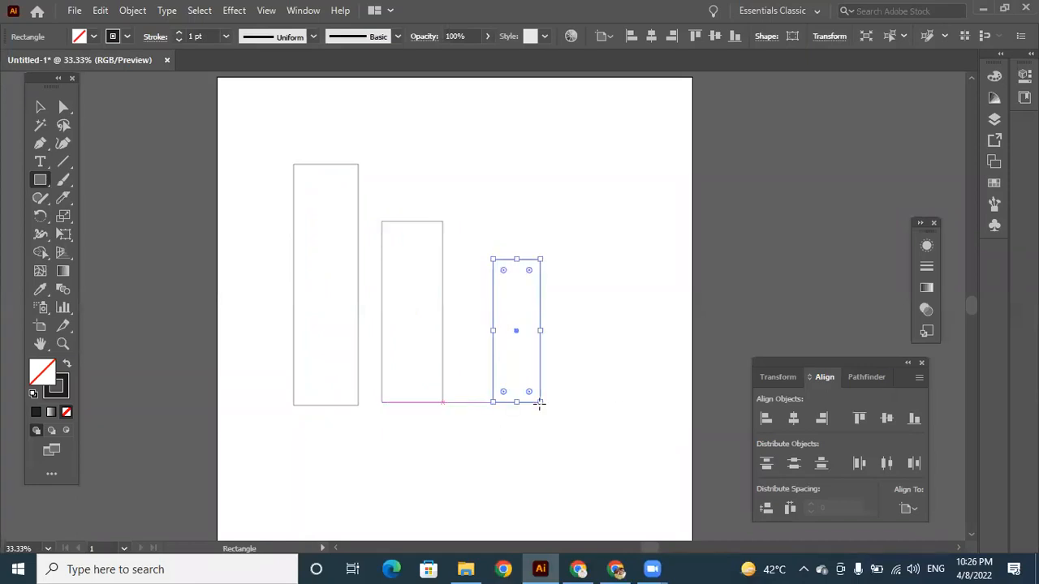
{"action": "left_click", "coordinate": [39, 106]}
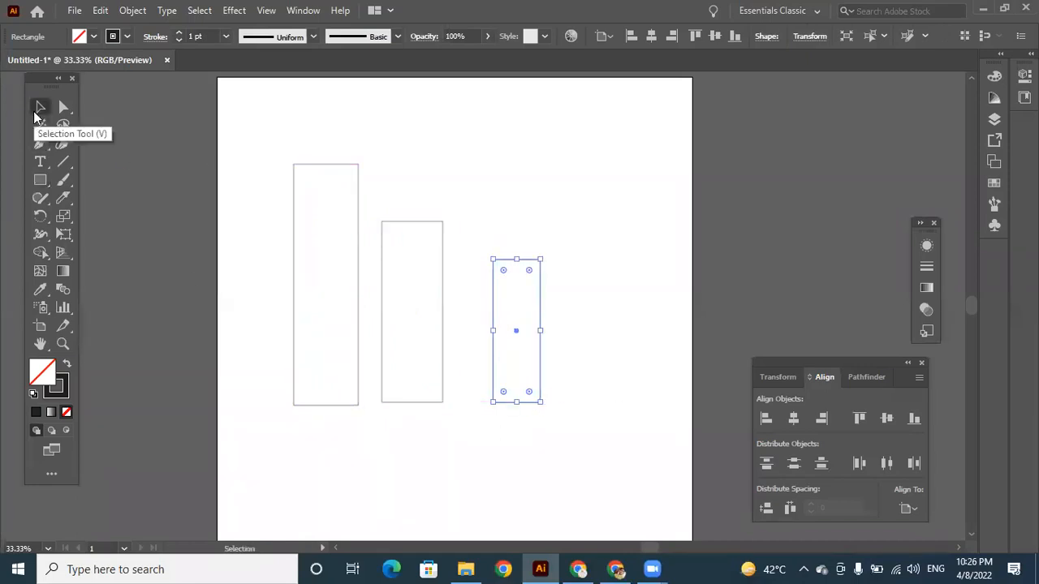
Align the three tall rectangles by their left edges against the artboard and by their right edges to each other.
{"action": "left_click", "coordinate": [766, 418]}
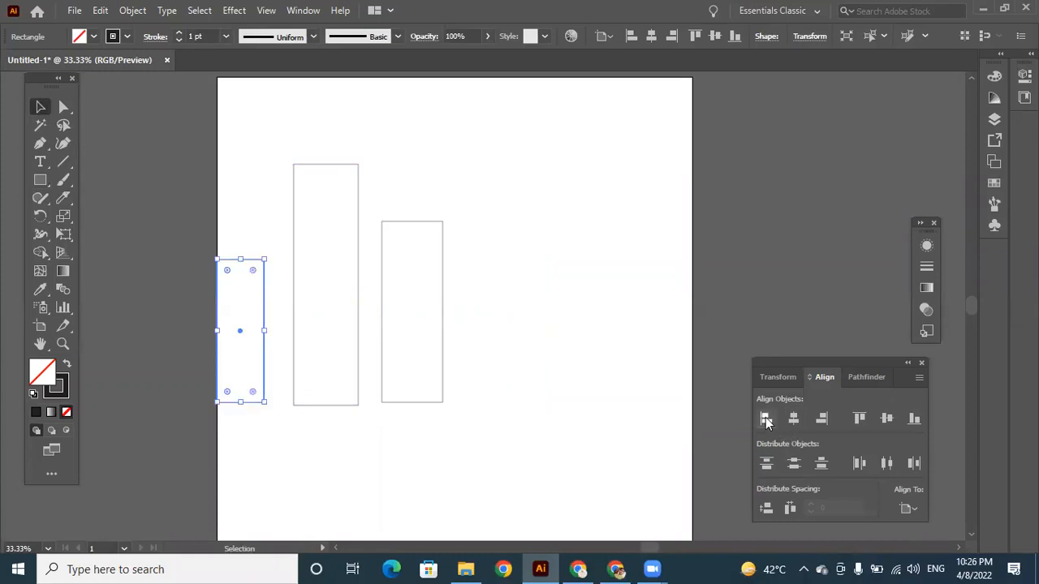
{"action": "left_click_drag", "start_coordinate": [245, 154], "coordinate": [483, 387]}
{"action": "left_click", "coordinate": [767, 419]}
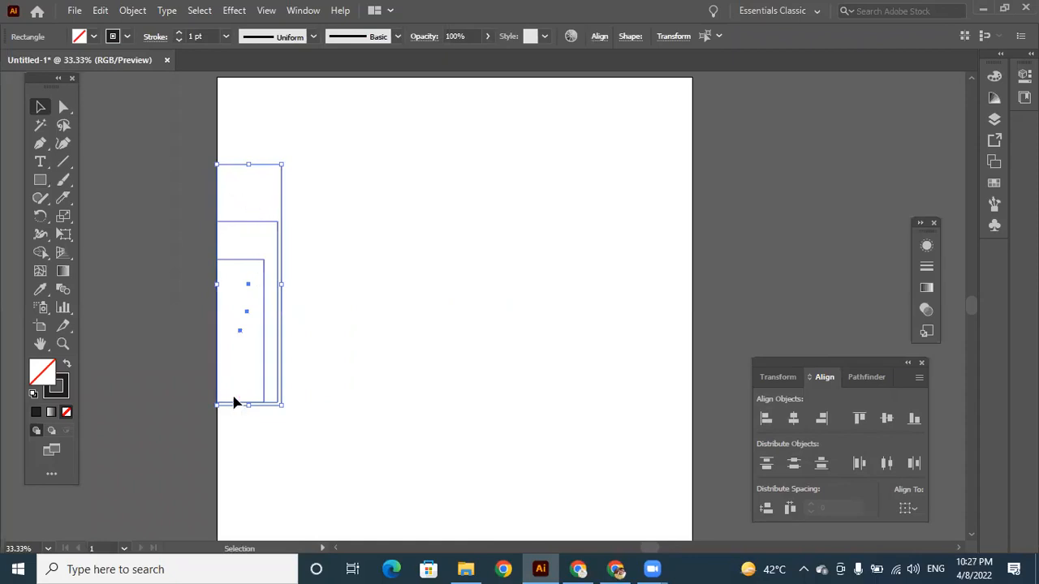
{"action": "left_click", "coordinate": [822, 419]}
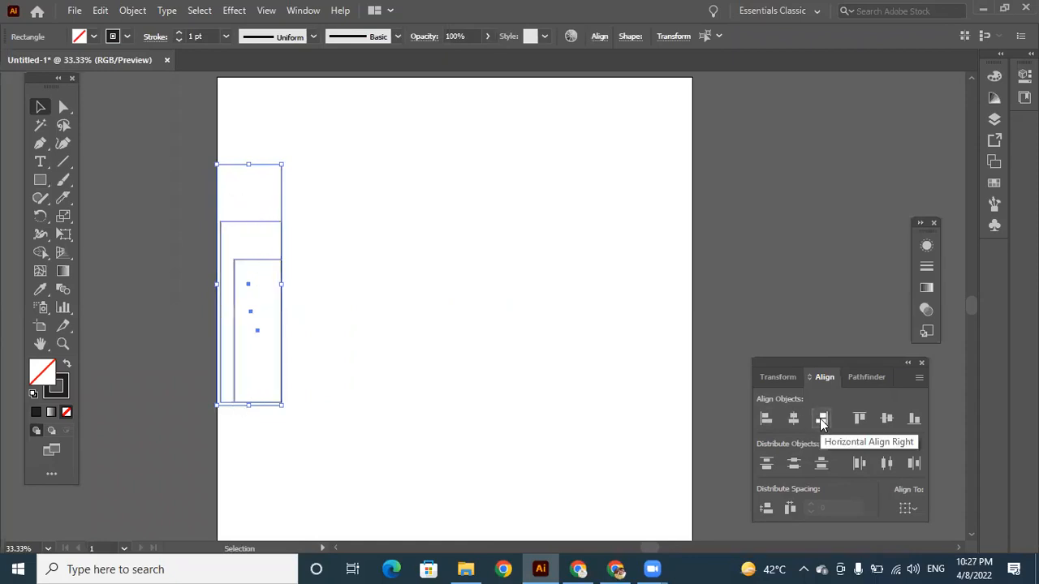
{"action": "left_click_drag", "start_coordinate": [260, 165], "coordinate": [262, 165]}
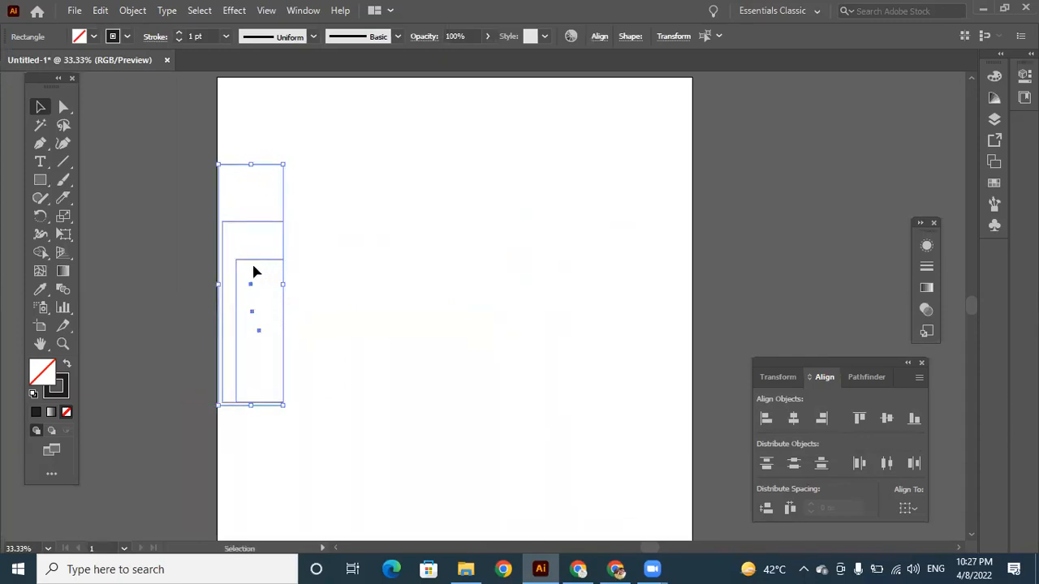
Align the three rectangles by their top edges and bottom edges, and delete them from the artboard.
{"action": "left_click", "coordinate": [860, 418]}
{"action": "left_click", "coordinate": [913, 419]}
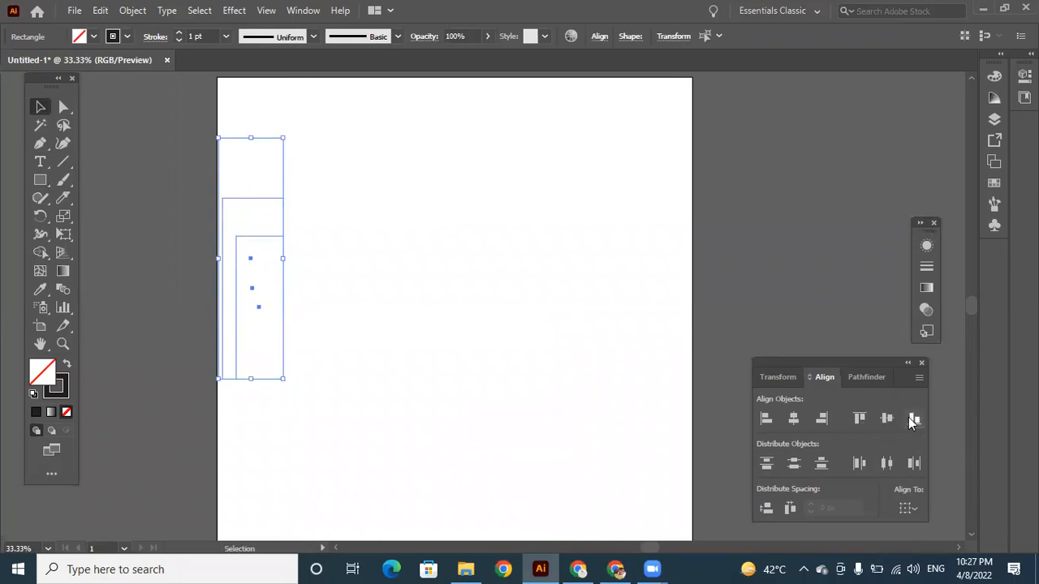
{"action": "left_click", "coordinate": [301, 153]}
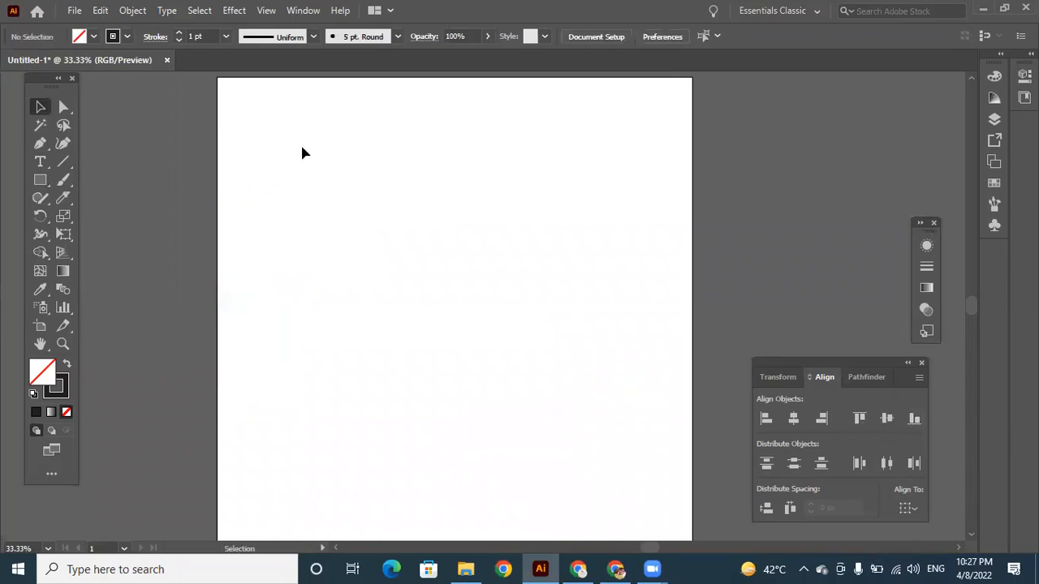
Show the Pathfinder options and draw an unfilled square near the artboard's upper-left corner.
{"action": "left_click", "coordinate": [875, 377]}
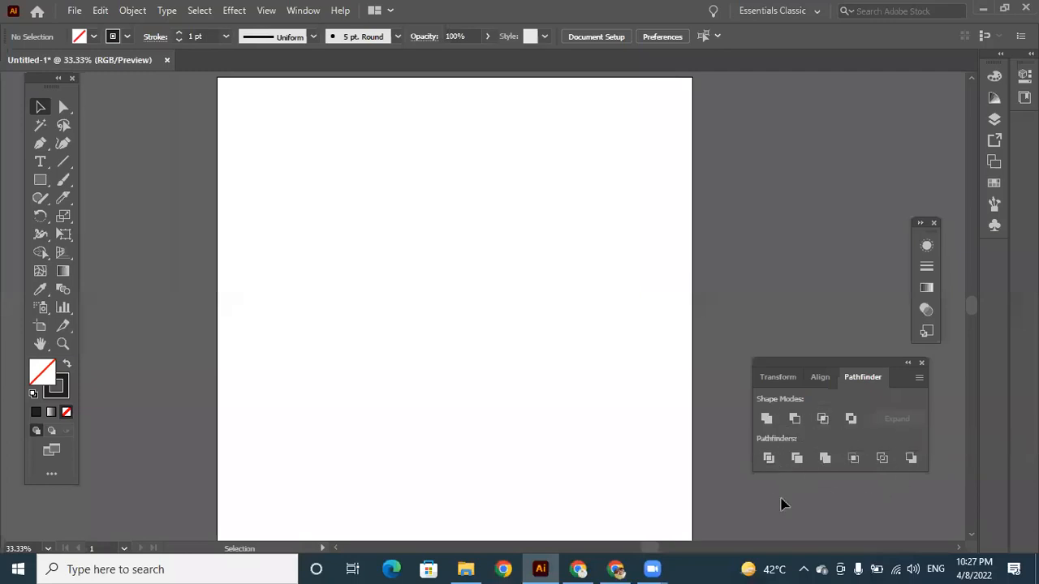
{"action": "left_click", "coordinate": [42, 179]}
{"action": "mouse_move", "coordinate": [253, 122]}
{"action": "left_mouse_down"}
{"action": "mouse_move", "coordinate": [350, 224]}
{"action": "mouse_move", "coordinate": [346, 217]}
{"action": "left_mouse_up"}
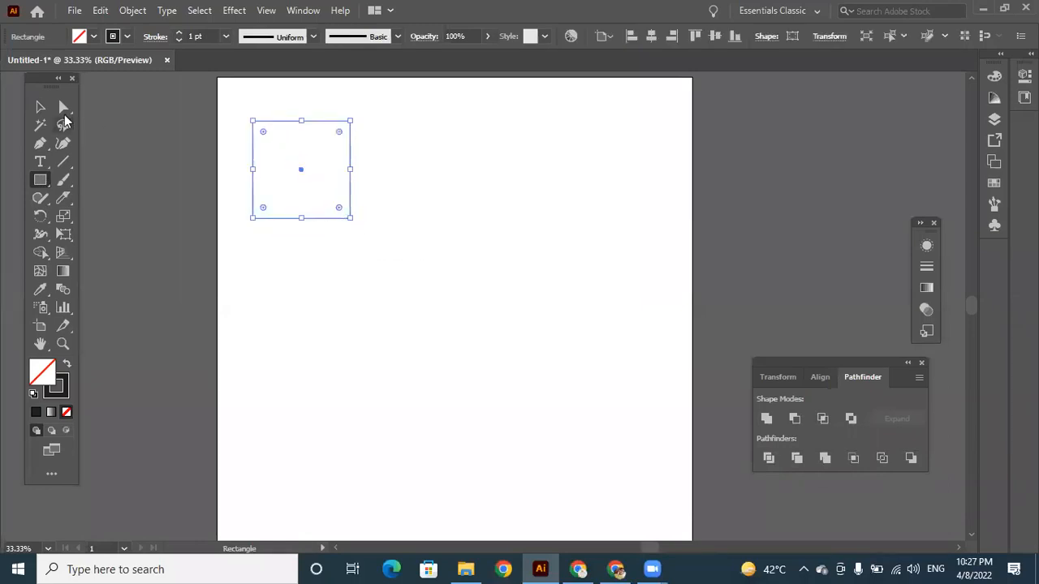
Duplicate the square with a diagonal offset down and to the right so the two squares overlap.
{"action": "left_click", "coordinate": [40, 106]}
{"action": "left_click_drag", "start_coordinate": [313, 121], "coordinate": [343, 146]}
{"action": "key", "text": "ctrl+z"}
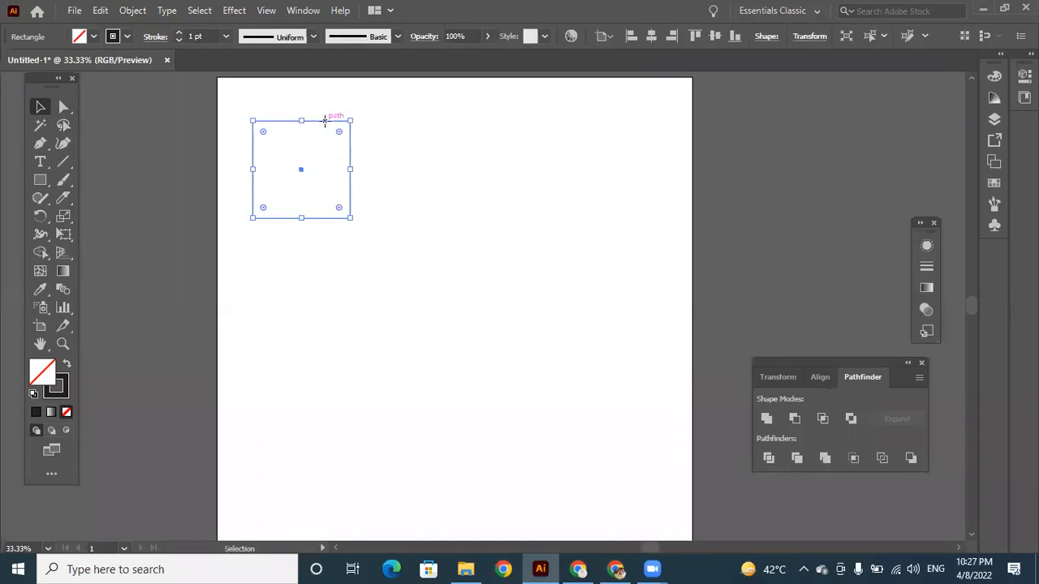
{"action": "key", "text": "super"}
{"action": "left_click", "coordinate": [589, 228]}
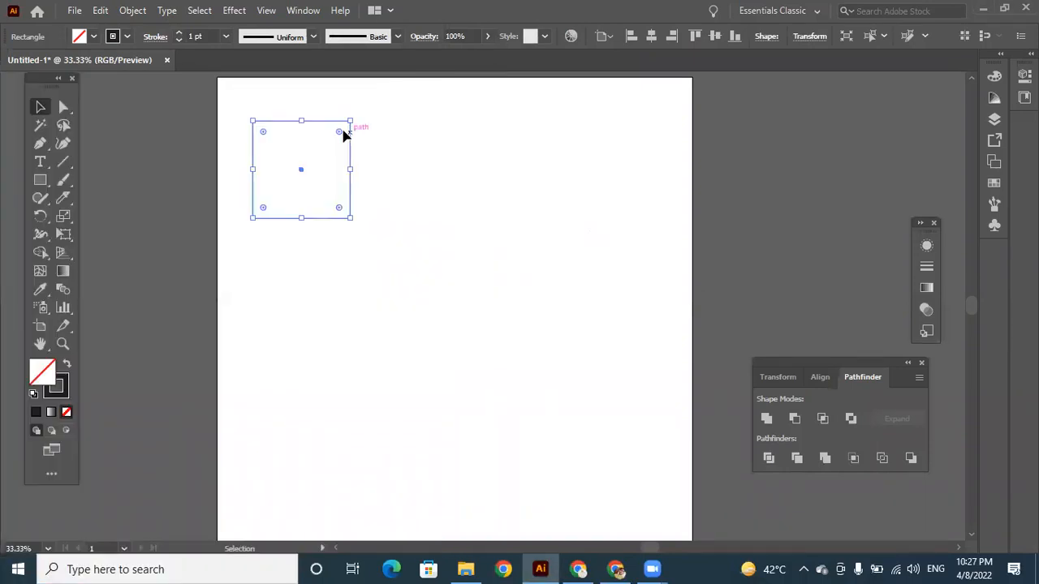
{"action": "left_click_drag", "start_coordinate": [326, 126], "coordinate": [353, 148]}
{"action": "left_click", "coordinate": [422, 190]}
Duplicate the overlapping pair of squares to make four pairs in a two-by-two arrangement on the artboard.
{"action": "left_click_drag", "start_coordinate": [274, 101], "coordinate": [428, 276]}
{"action": "left_click_drag", "start_coordinate": [342, 149], "coordinate": [573, 339]}
{"action": "left_click", "coordinate": [449, 271]}
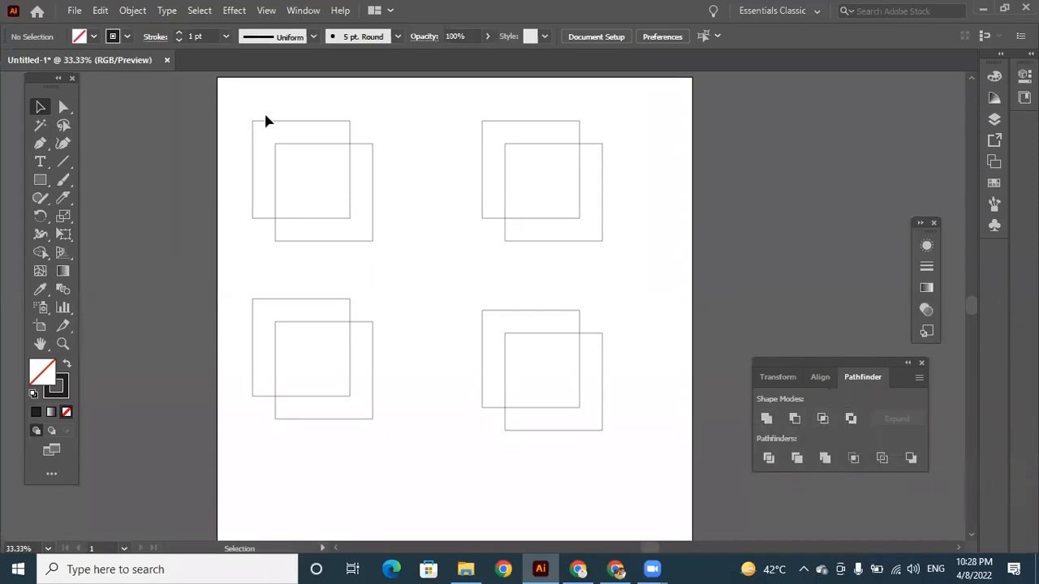
Merge the upper-left pair of squares into a single outline with Unite.
{"action": "left_click_drag", "start_coordinate": [278, 107], "coordinate": [389, 231]}
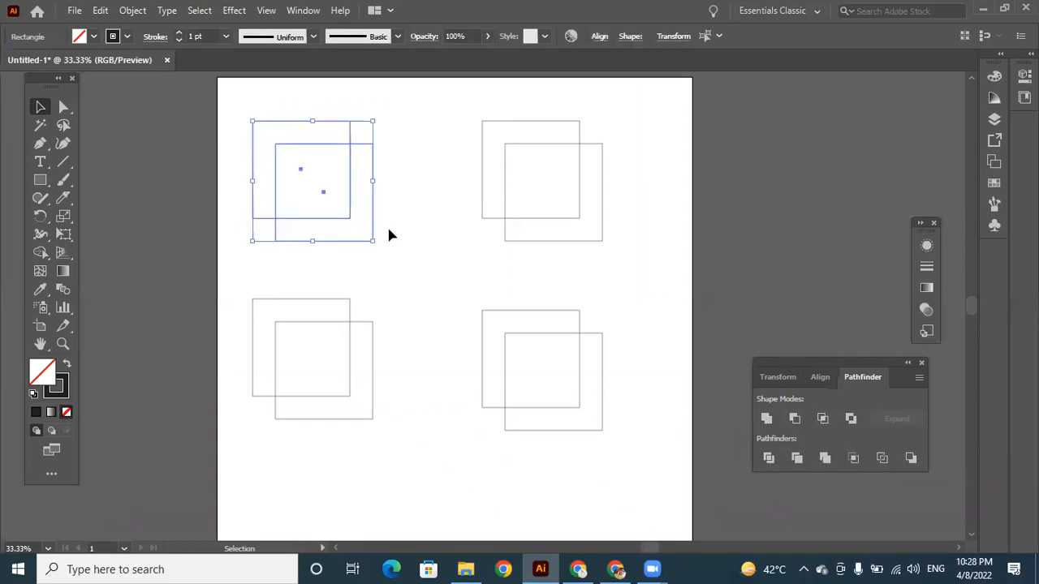
{"action": "left_click", "coordinate": [767, 419]}
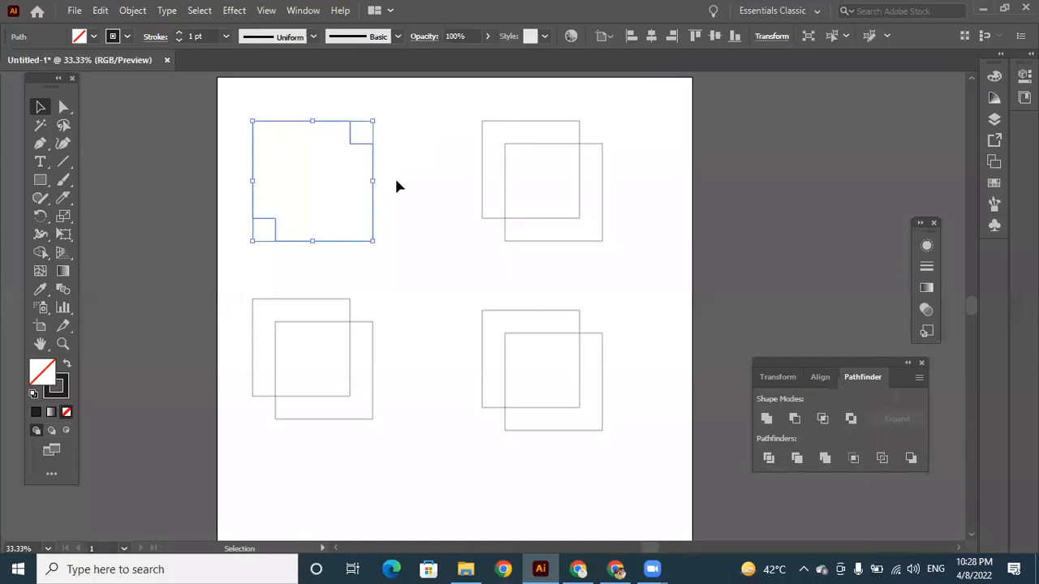
{"action": "left_click", "coordinate": [414, 186]}
{"action": "left_click_drag", "start_coordinate": [366, 136], "coordinate": [359, 146]}
{"action": "left_click", "coordinate": [437, 243]}
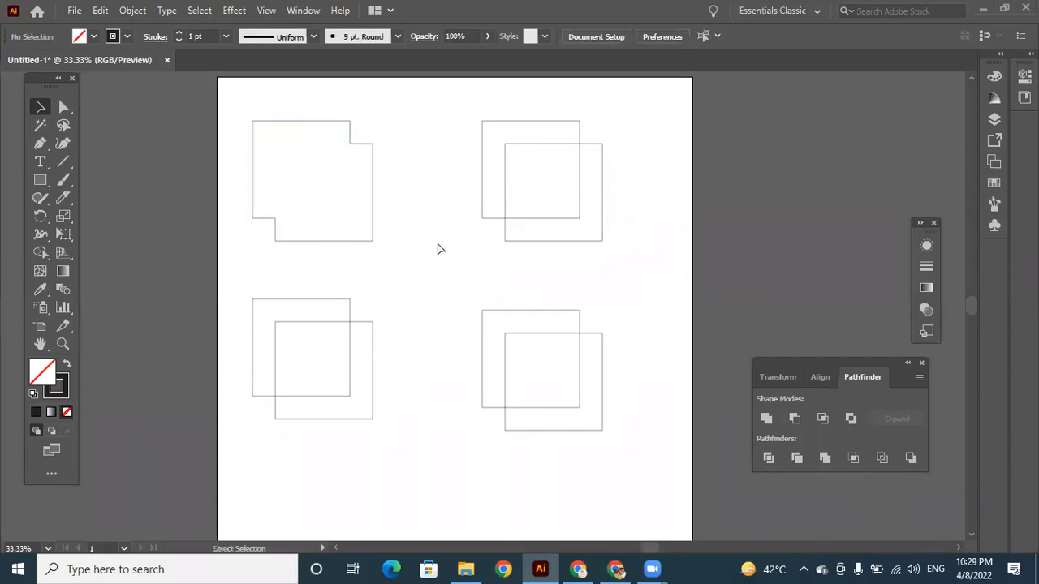
Undo the Unite operation on the upper-left pair of squares.
{"action": "key", "text": "ctrl+z"}
{"action": "key", "text": "ctrl+z"}
{"action": "key", "text": "ctrl+z"}
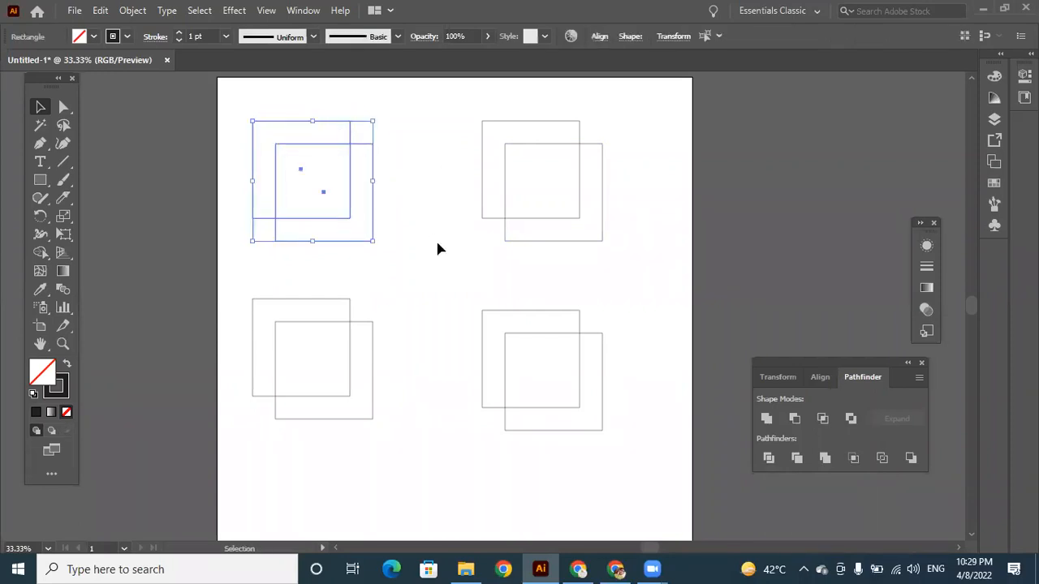
Move the two squares of the upper-left pair further apart individually, and undo both moves.
{"action": "left_click", "coordinate": [389, 173]}
{"action": "left_click_drag", "start_coordinate": [274, 114], "coordinate": [409, 237]}
{"action": "left_click", "coordinate": [428, 173]}
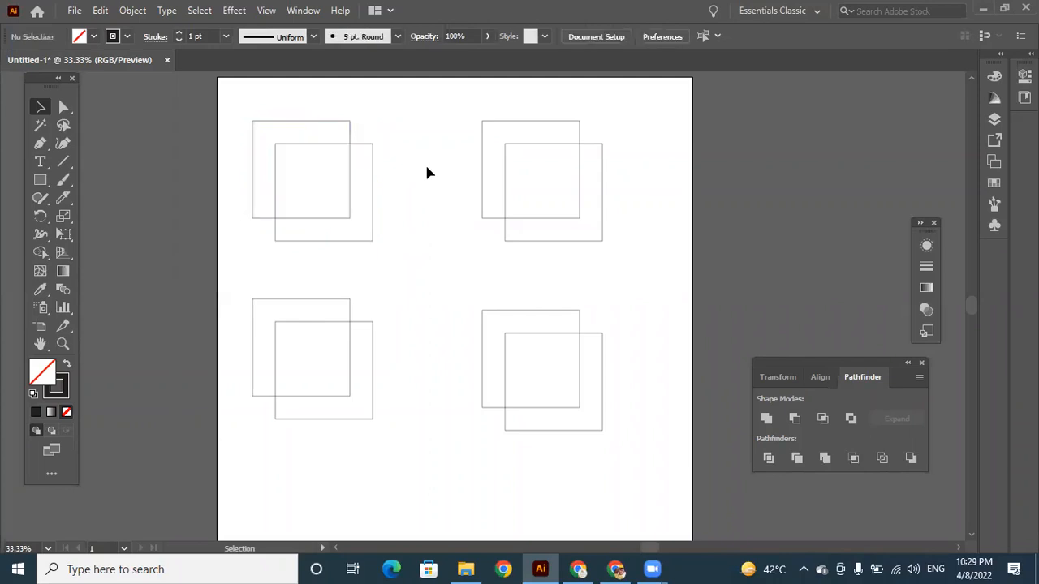
{"action": "left_click_drag", "start_coordinate": [325, 122], "coordinate": [305, 110]}
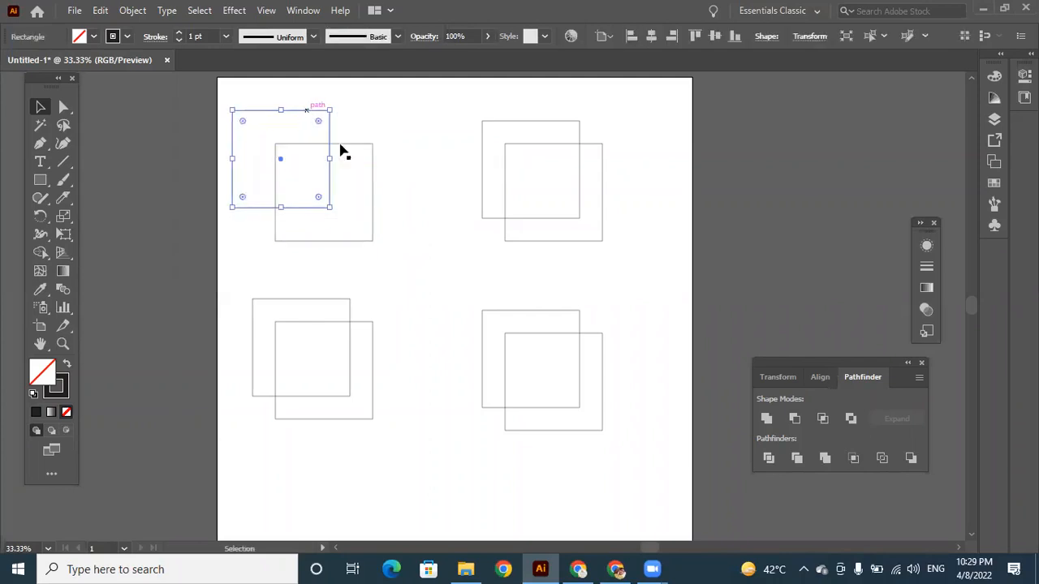
{"action": "left_click_drag", "start_coordinate": [354, 144], "coordinate": [390, 166]}
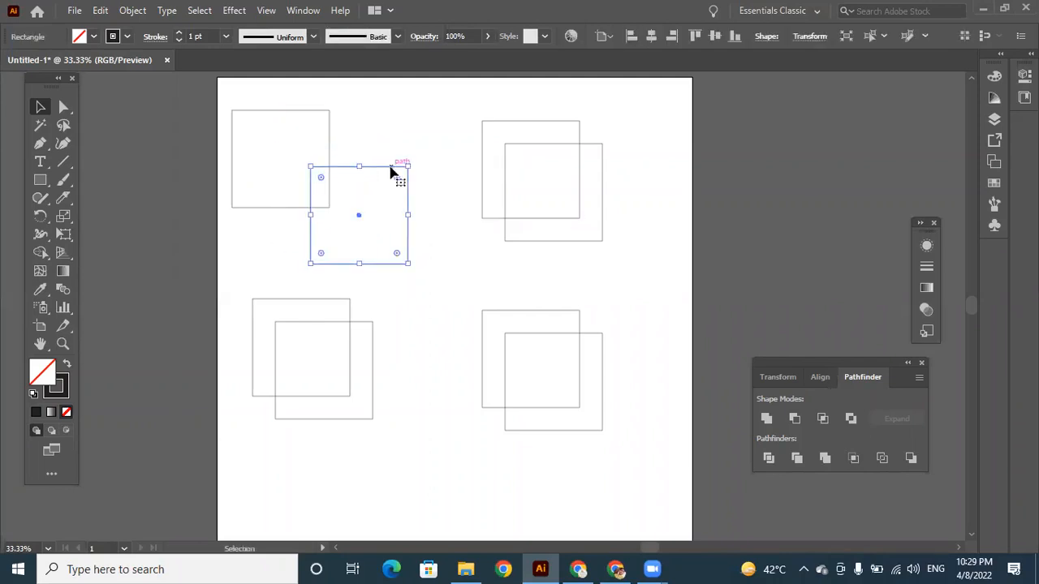
{"action": "key", "text": "ctrl+z"}
{"action": "key", "text": "ctrl+z"}
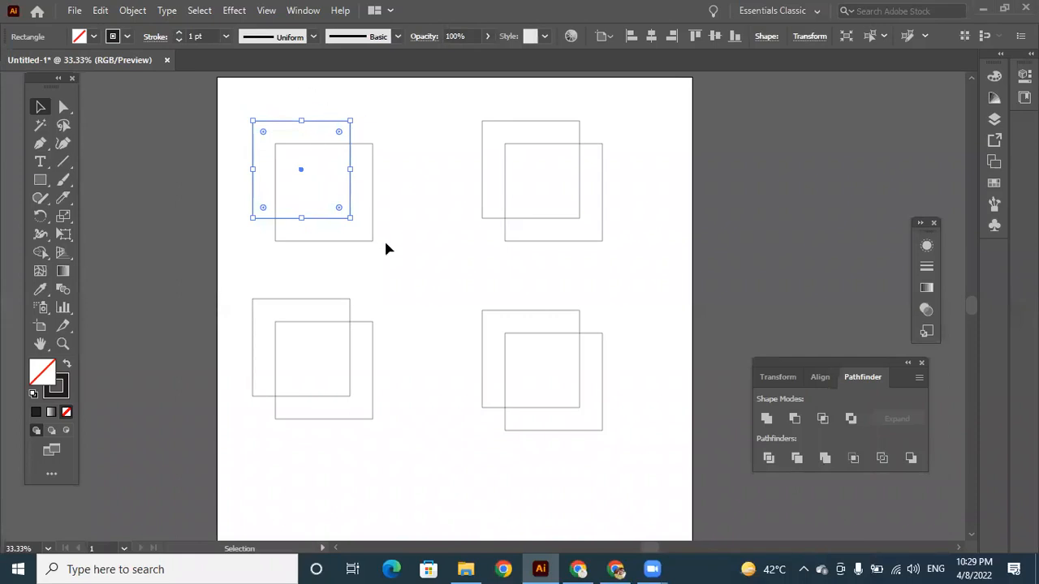
Unite the upper-left pair of squares again, try moving the merged shape, and undo these changes.
{"action": "left_click_drag", "start_coordinate": [290, 110], "coordinate": [404, 261]}
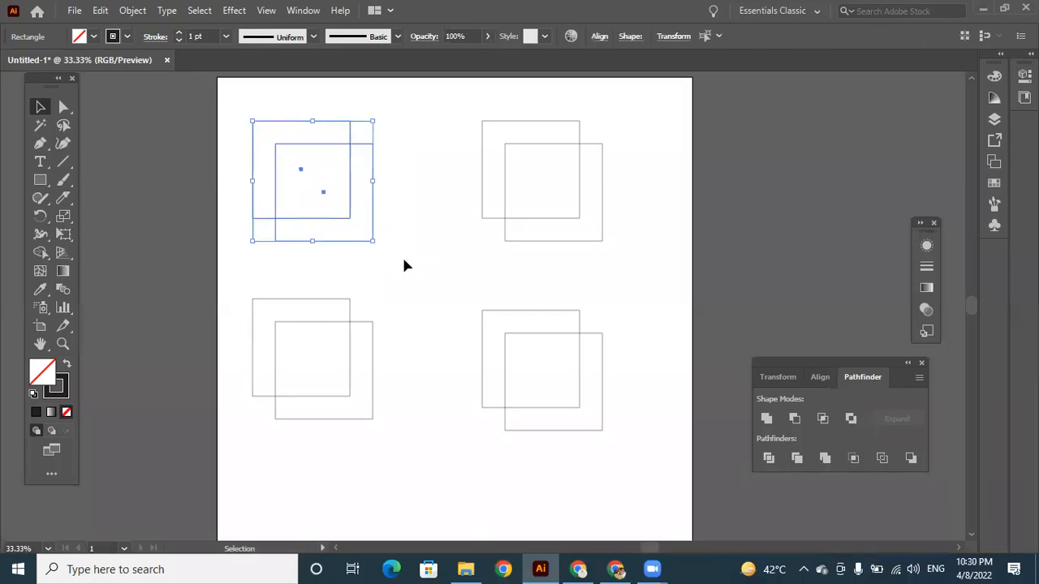
{"action": "left_click", "coordinate": [767, 419]}
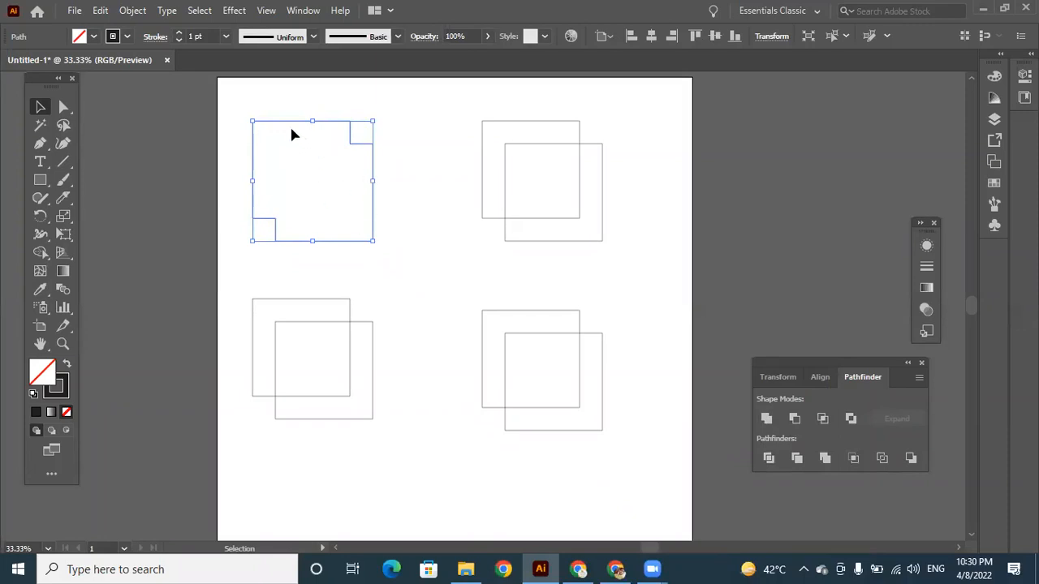
{"action": "left_click", "coordinate": [406, 187]}
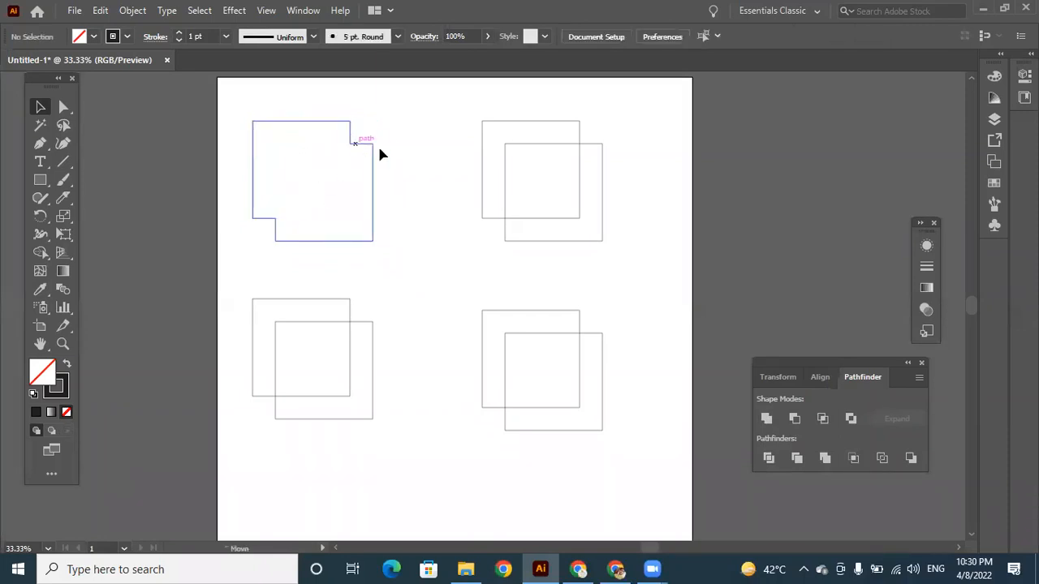
{"action": "left_click_drag", "start_coordinate": [356, 143], "coordinate": [380, 149]}
{"action": "key", "text": "ctrl+z"}
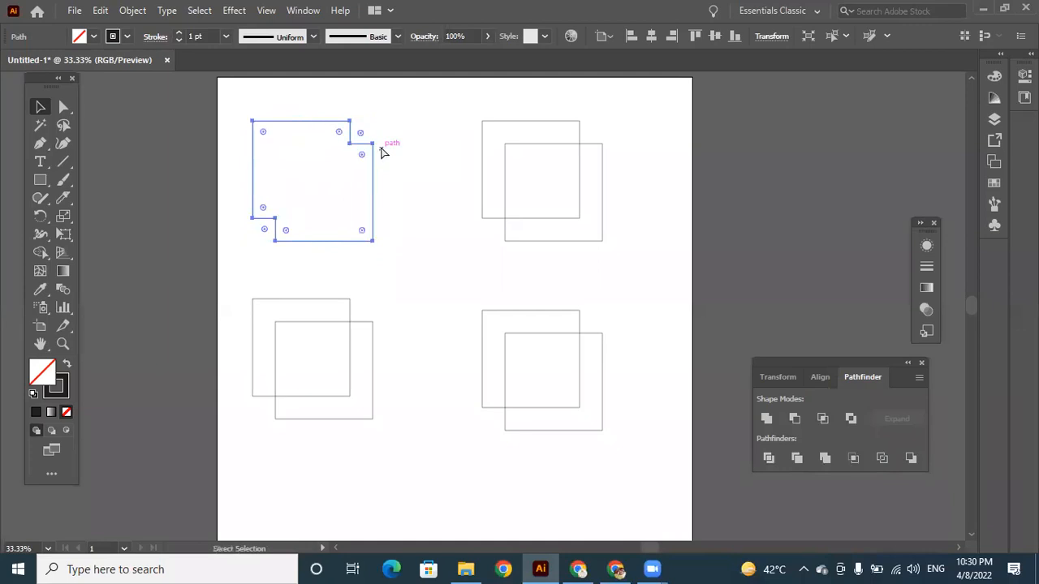
{"action": "key", "text": "ctrl+z"}
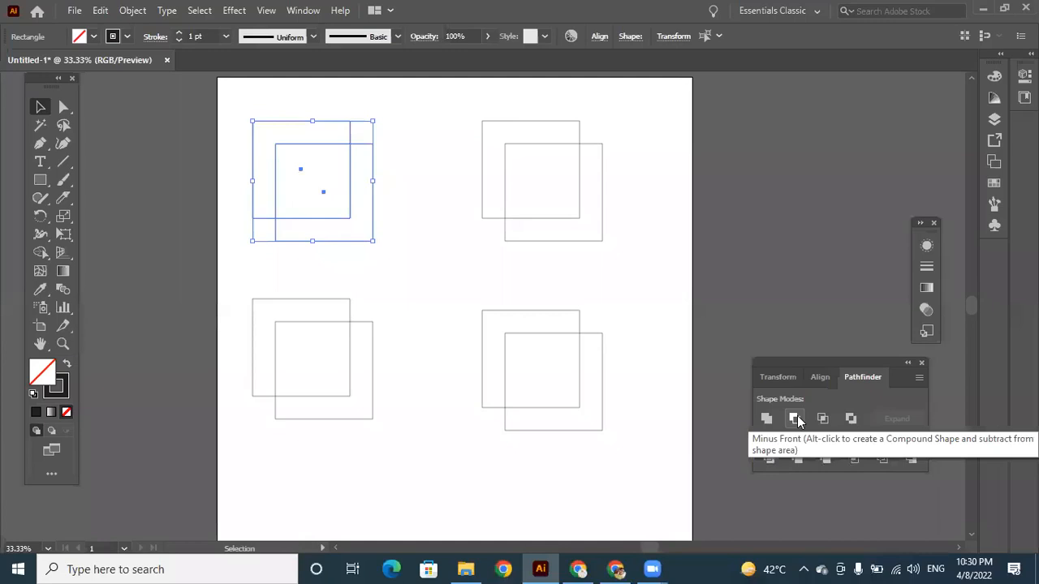
Cut the front square out of the back one in the upper-left pair with Minus Front, and shift the result slightly right.
{"action": "left_click", "coordinate": [402, 235]}
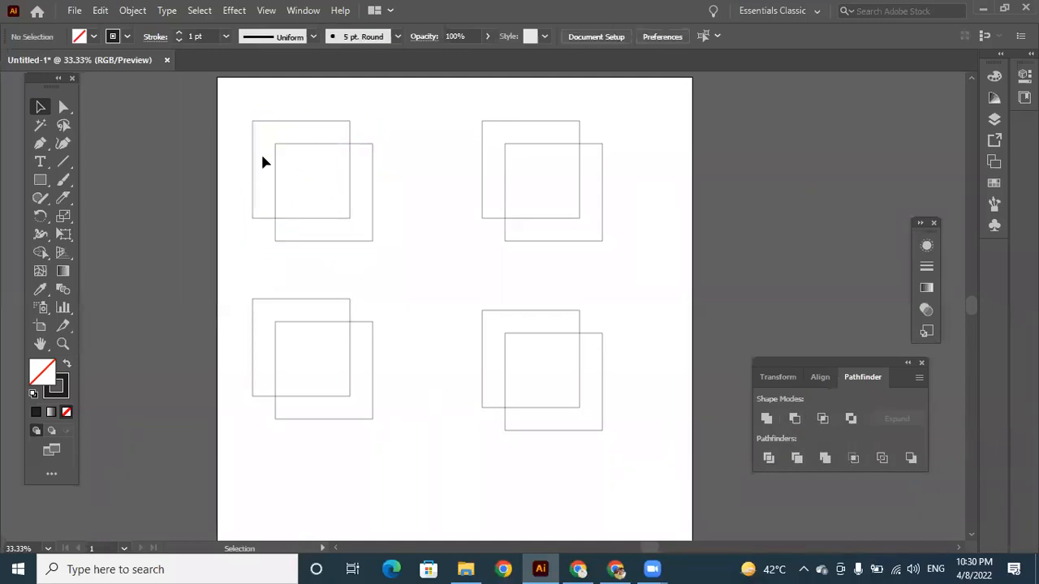
{"action": "left_click_drag", "start_coordinate": [251, 109], "coordinate": [400, 258]}
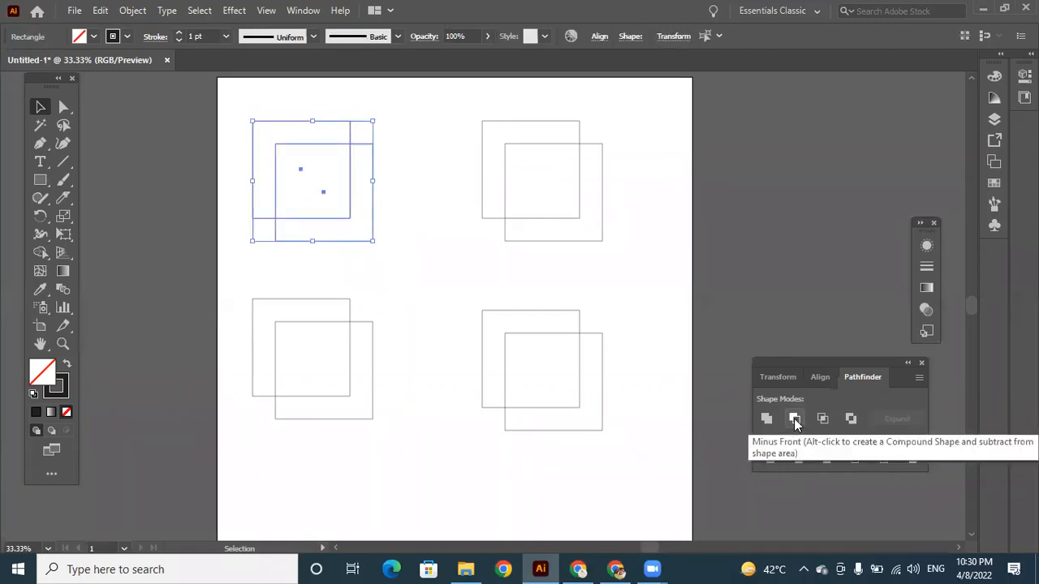
{"action": "left_click", "coordinate": [795, 423]}
{"action": "left_click", "coordinate": [423, 248]}
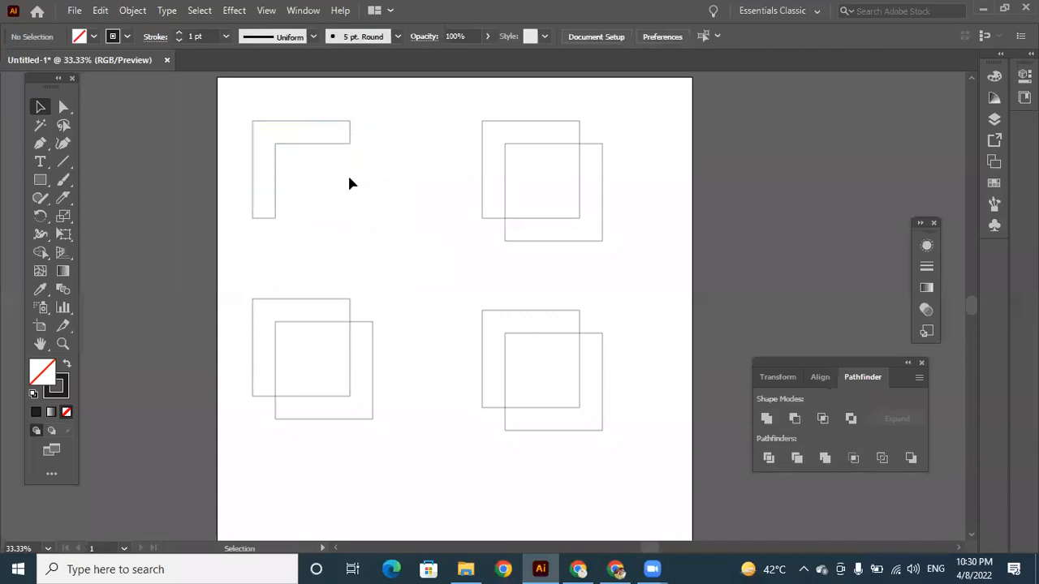
{"action": "left_click_drag", "start_coordinate": [307, 150], "coordinate": [331, 145]}
{"action": "left_click", "coordinate": [414, 243]}
{"action": "left_click", "coordinate": [385, 207]}
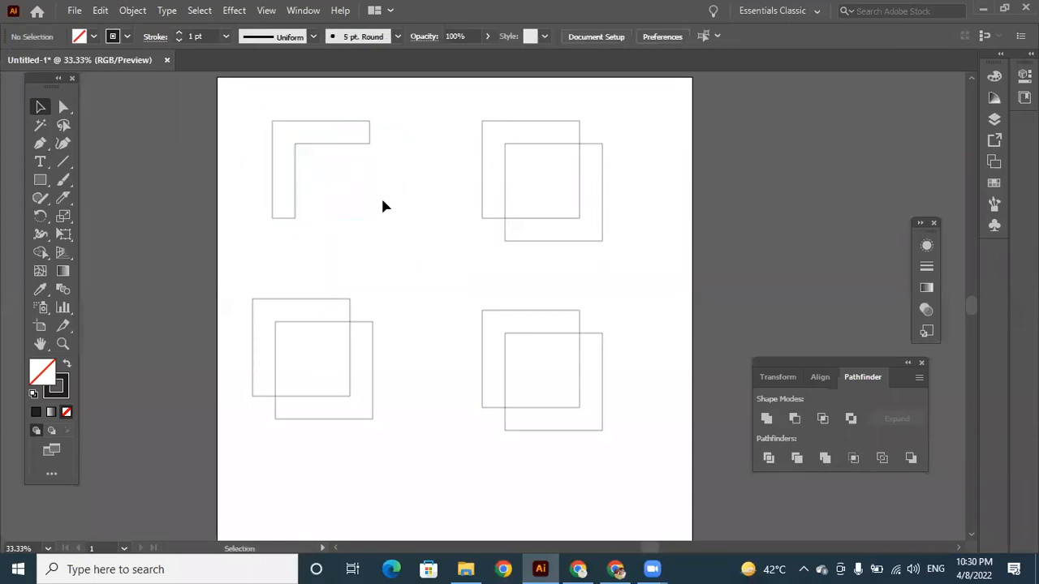
Undo the shift of the L-shaped piece and the Minus Front operation.
{"action": "key", "text": "ctrl+z"}
{"action": "key", "text": "ctrl+z"}
{"action": "key", "text": "ctrl+z"}
{"action": "key", "text": "ctrl+z"}
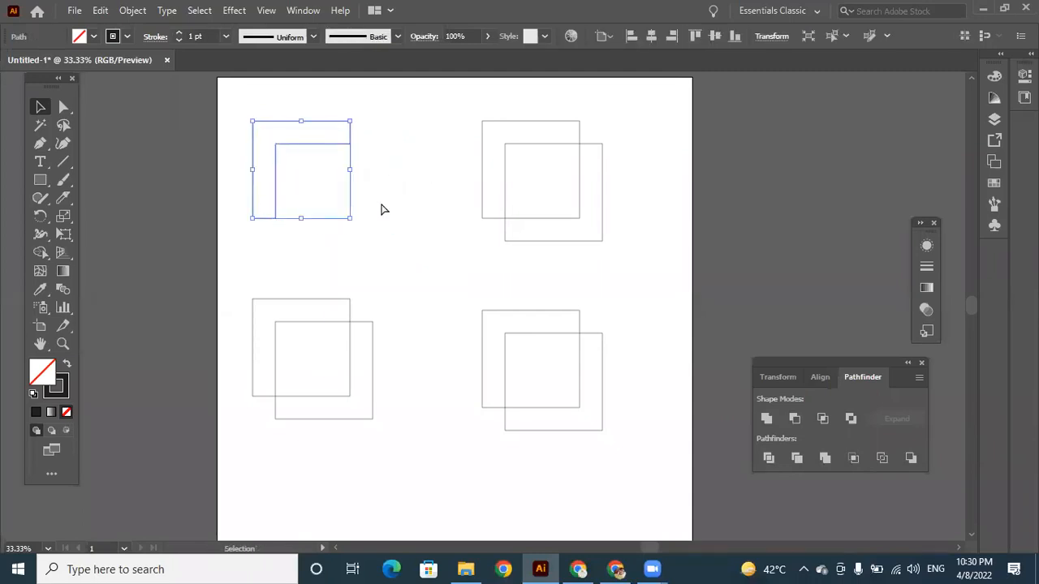
{"action": "key", "text": "ctrl+z"}
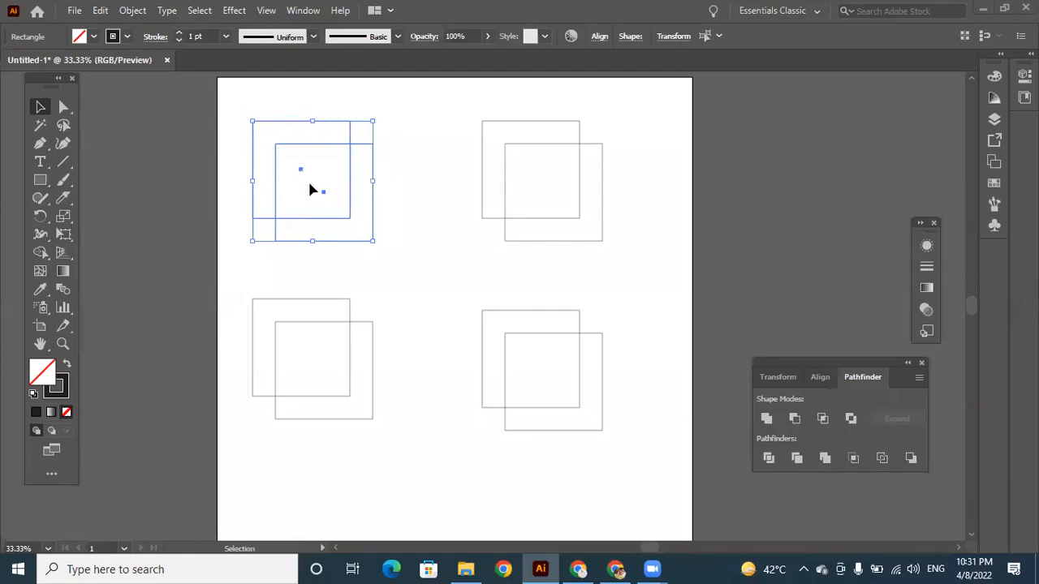
Reduce the upper-left pair of squares to their overlapping area with Intersect, and undo it.
{"action": "left_click", "coordinate": [824, 420]}
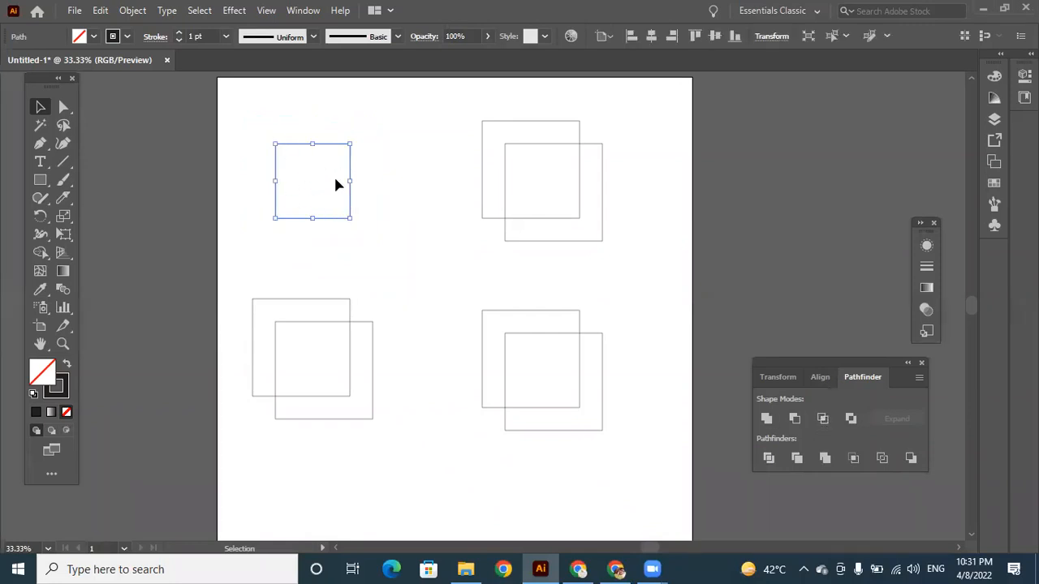
{"action": "key", "text": "ctrl+z"}
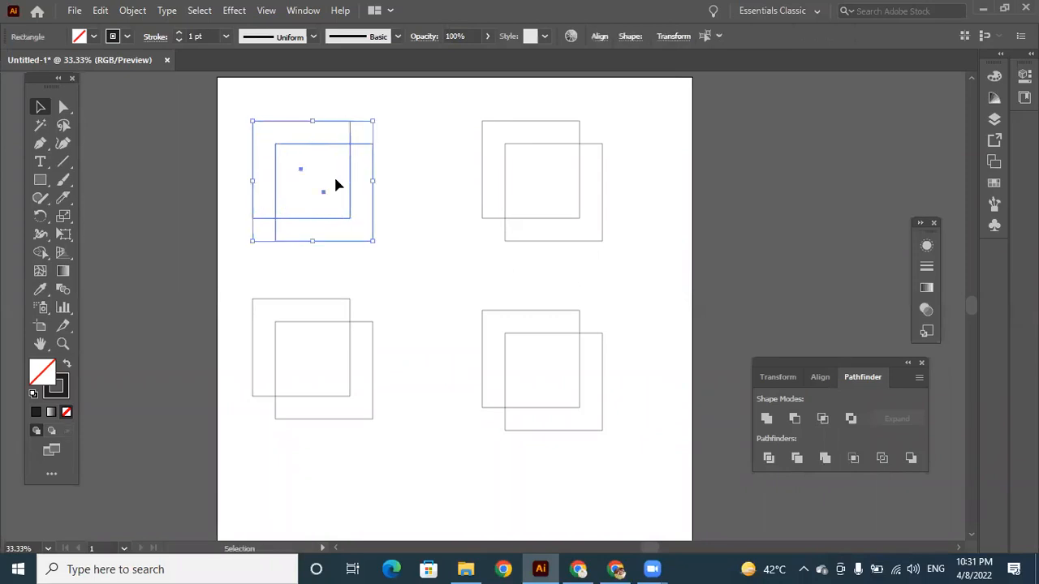
Exclude the overlapping area of the upper-left pair of squares and select the resulting group.
{"action": "left_click", "coordinate": [851, 419]}
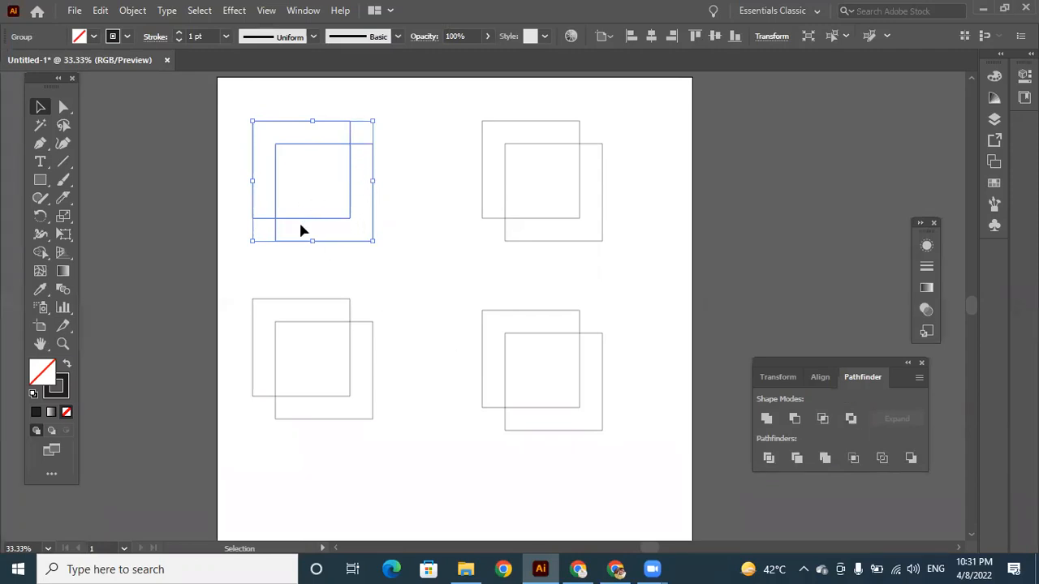
{"action": "left_click", "coordinate": [399, 199]}
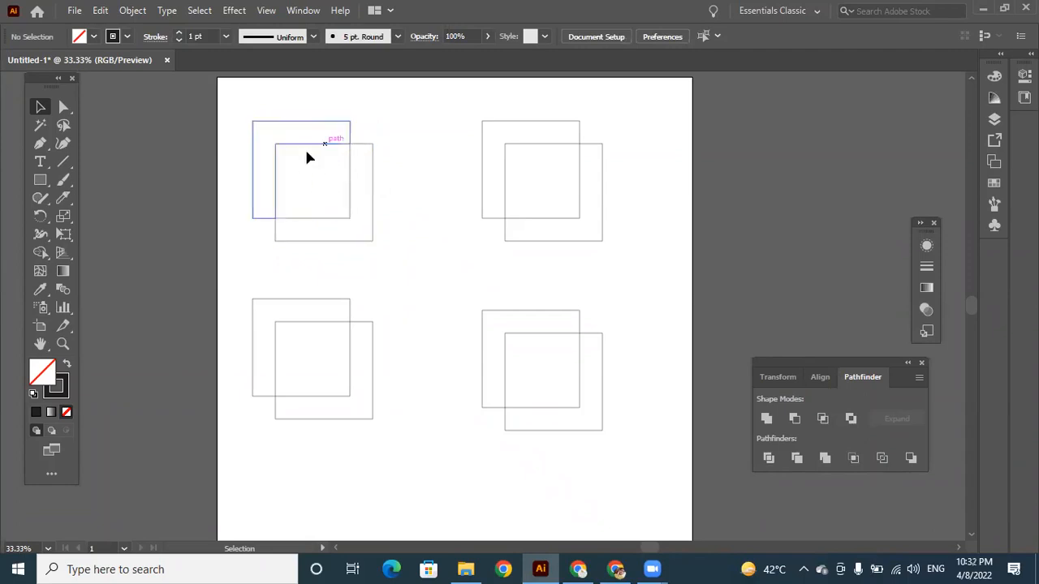
{"action": "left_click", "coordinate": [328, 176]}
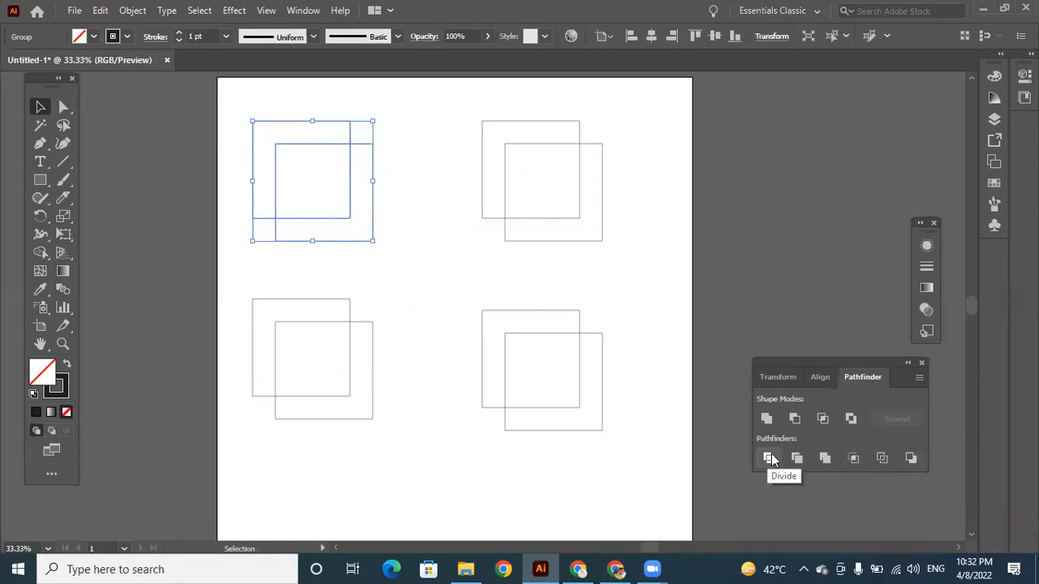
Divide the upper-left pair of overlapping squares with the Pathfinder.
{"action": "left_click", "coordinate": [390, 229]}
{"action": "left_click_drag", "start_coordinate": [239, 106], "coordinate": [371, 247]}
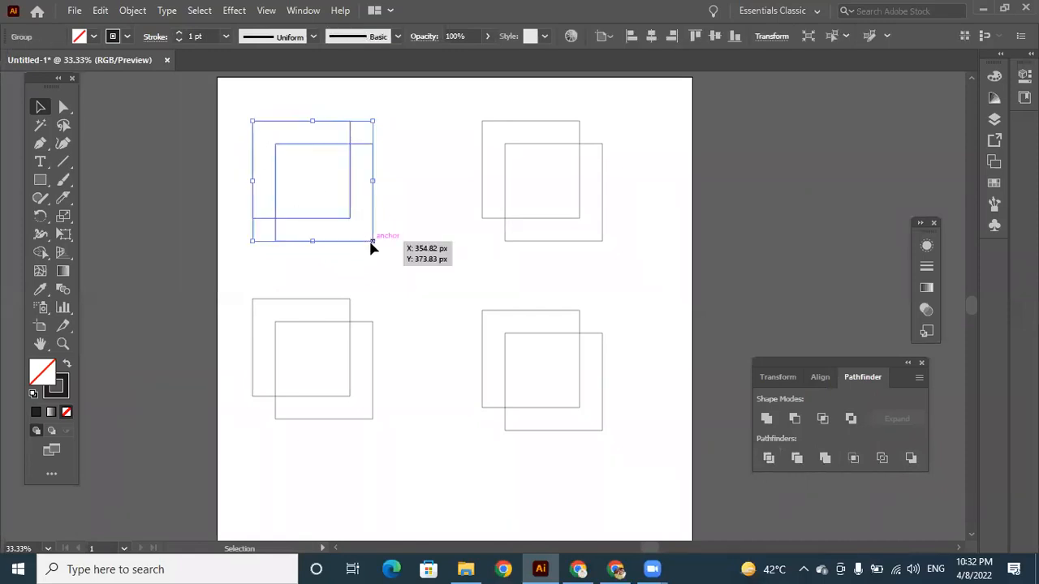
{"action": "left_click", "coordinate": [768, 460]}
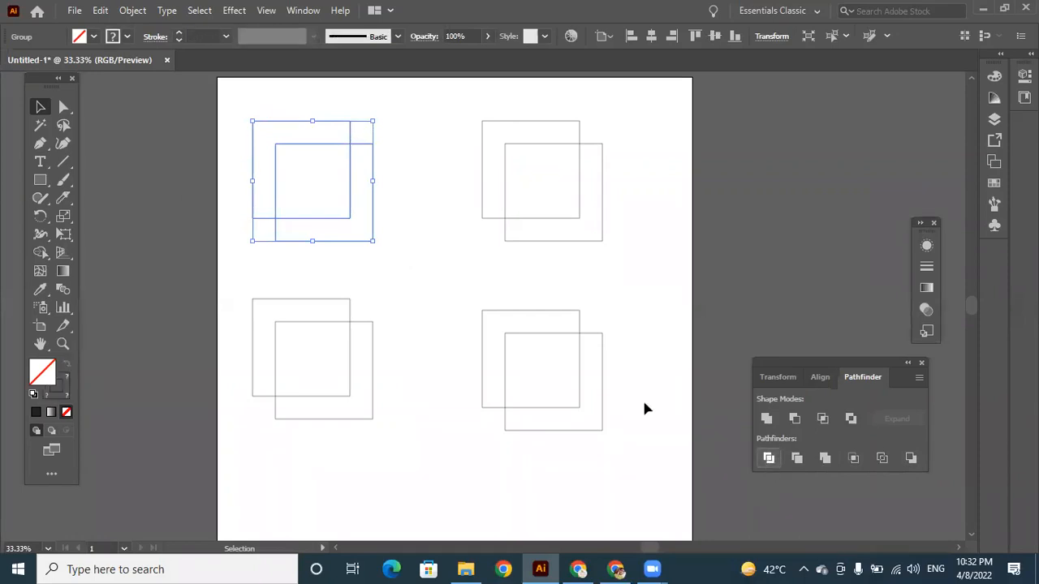
{"action": "left_click", "coordinate": [414, 231]}
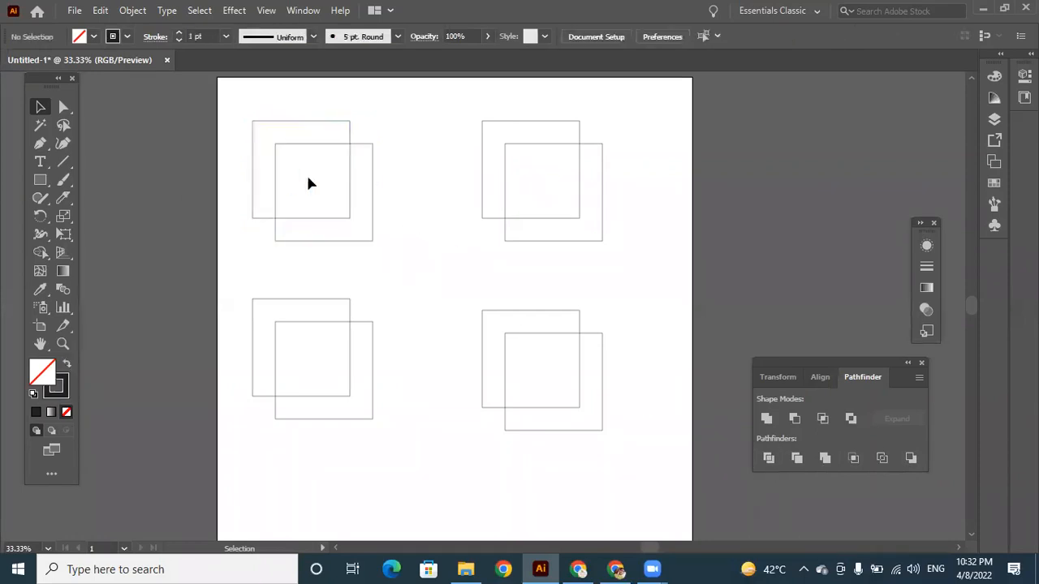
{"action": "left_click", "coordinate": [341, 151]}
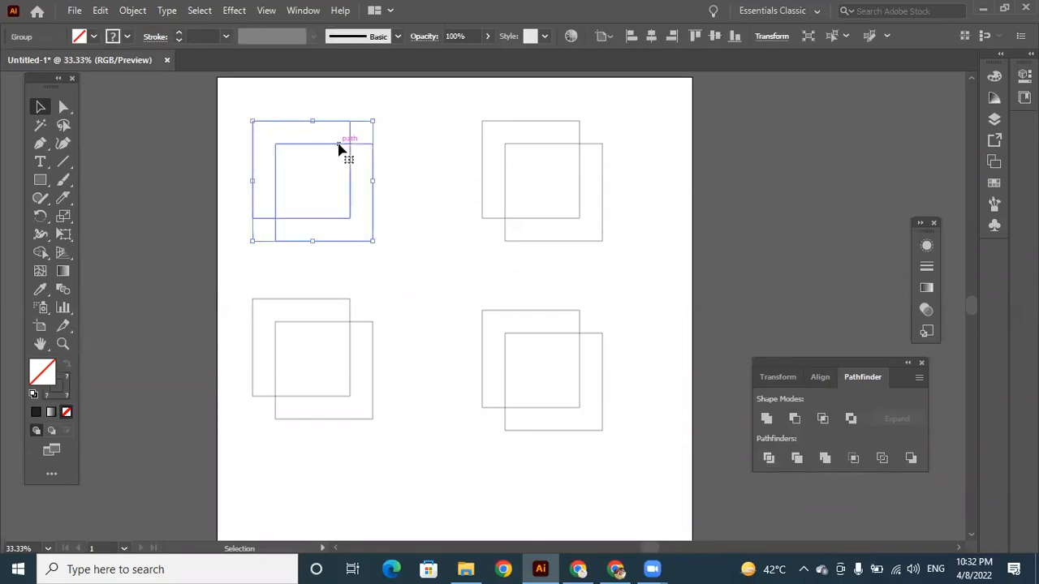
{"action": "left_click", "coordinate": [768, 459]}
Shift the divided group of squares slightly right and ungroup it.
{"action": "mouse_move", "coordinate": [329, 149]}
{"action": "left_mouse_down"}
{"action": "mouse_move", "coordinate": [387, 190]}
{"action": "mouse_move", "coordinate": [347, 147]}
{"action": "left_mouse_up"}
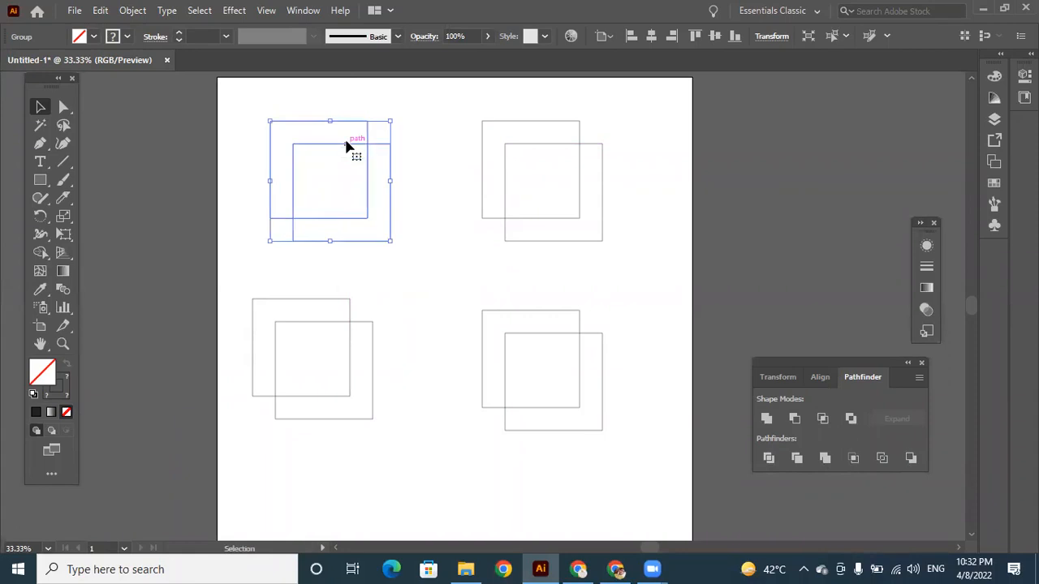
{"action": "right_click", "coordinate": [347, 147]}
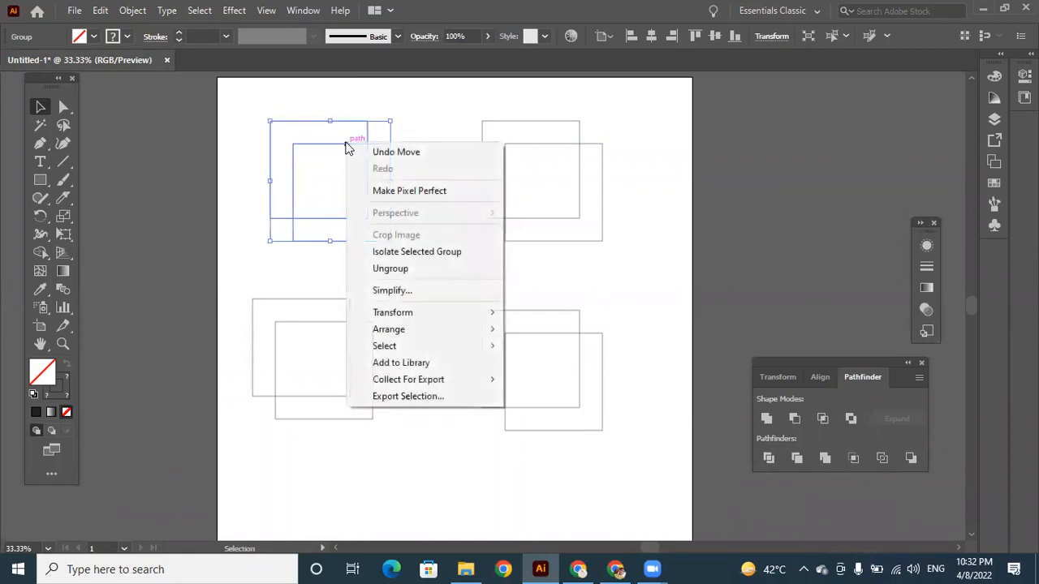
{"action": "left_click", "coordinate": [397, 269]}
{"action": "left_click", "coordinate": [408, 238]}
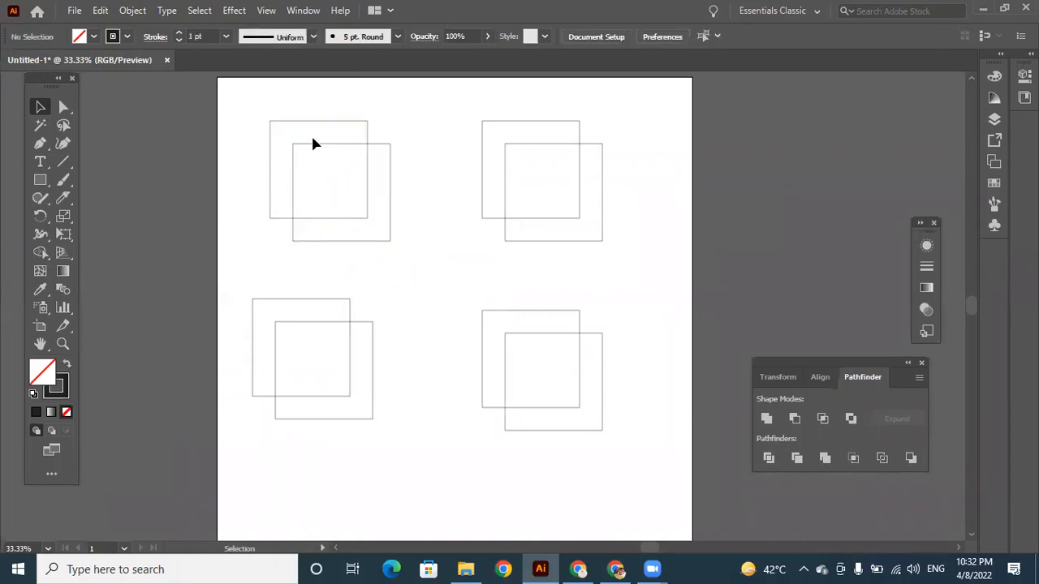
Select the upper-left piece of the divided squares, rotate it slightly, and undo the rotation.
{"action": "left_click_drag", "start_coordinate": [286, 118], "coordinate": [290, 121]}
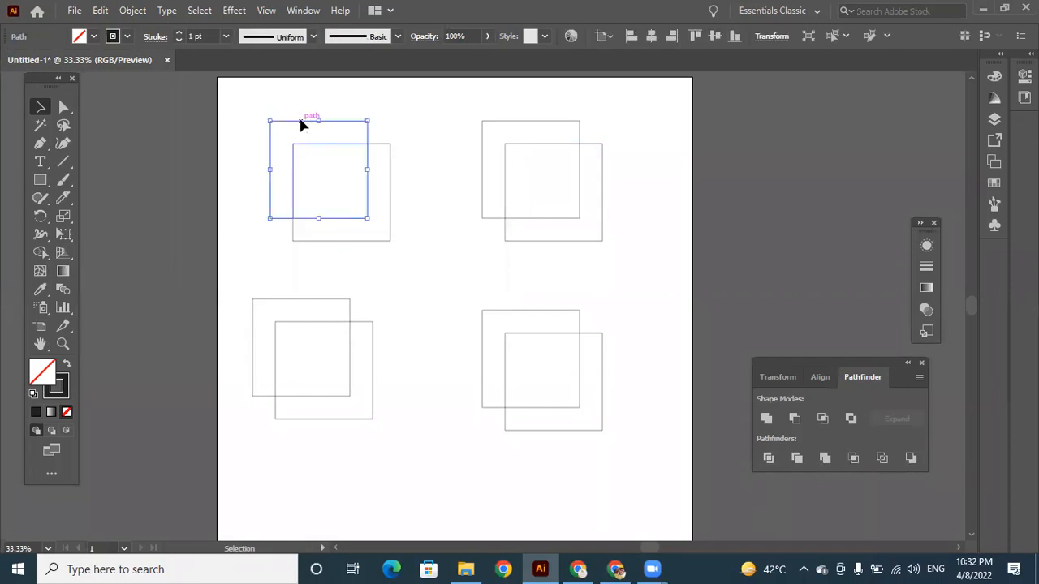
{"action": "left_click", "coordinate": [452, 199]}
{"action": "left_click", "coordinate": [314, 122]}
{"action": "mouse_move", "coordinate": [314, 122]}
{"action": "left_mouse_down"}
{"action": "mouse_move", "coordinate": [301, 108]}
{"action": "mouse_move", "coordinate": [308, 118]}
{"action": "left_mouse_up"}
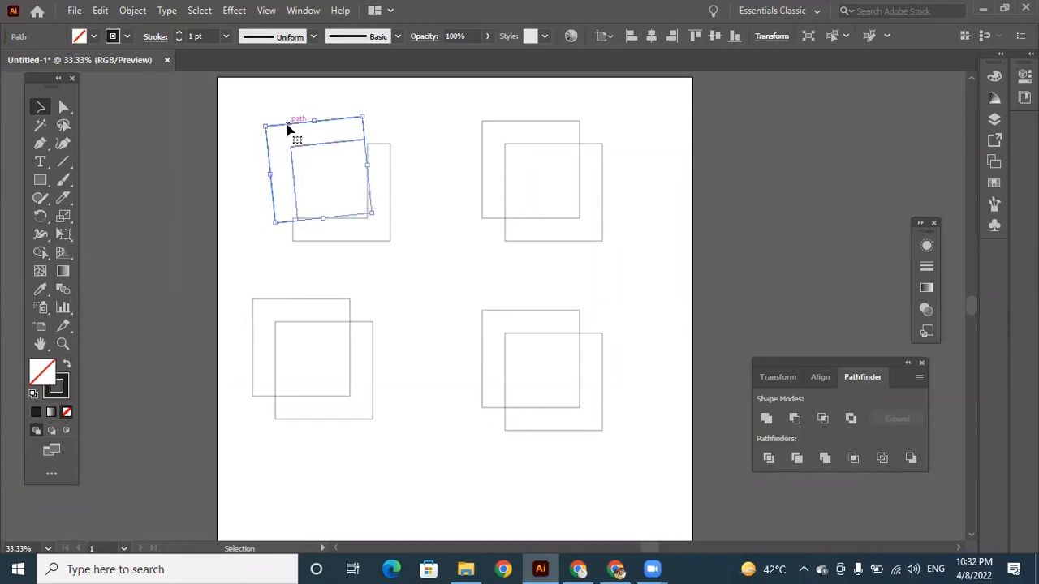
{"action": "key", "text": "ctrl+z"}
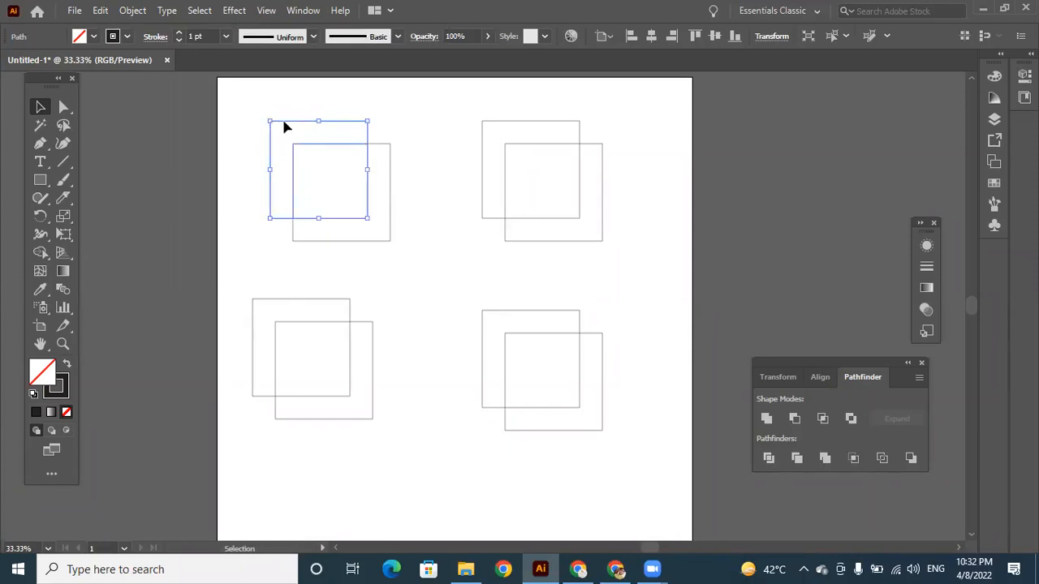
Pull the divided pieces apart, moving one diagonally up-left and the other down-right.
{"action": "scroll", "coordinate": [285, 127], "scroll_direction": "up", "scroll_amount": 3}
{"action": "left_click_drag", "start_coordinate": [277, 207], "coordinate": [261, 170]}
{"action": "left_click_drag", "start_coordinate": [395, 301], "coordinate": [417, 311]}
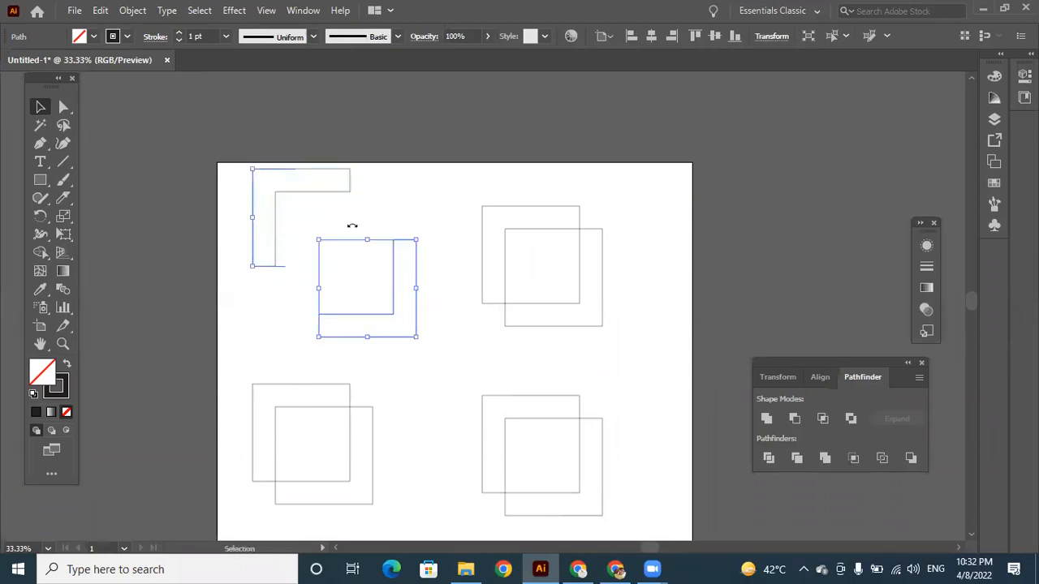
Undo the piece moves, the ungrouping and the Divide operation on the upper-left squares.
{"action": "key", "text": "ctrl+z"}
{"action": "key", "text": "ctrl+z"}
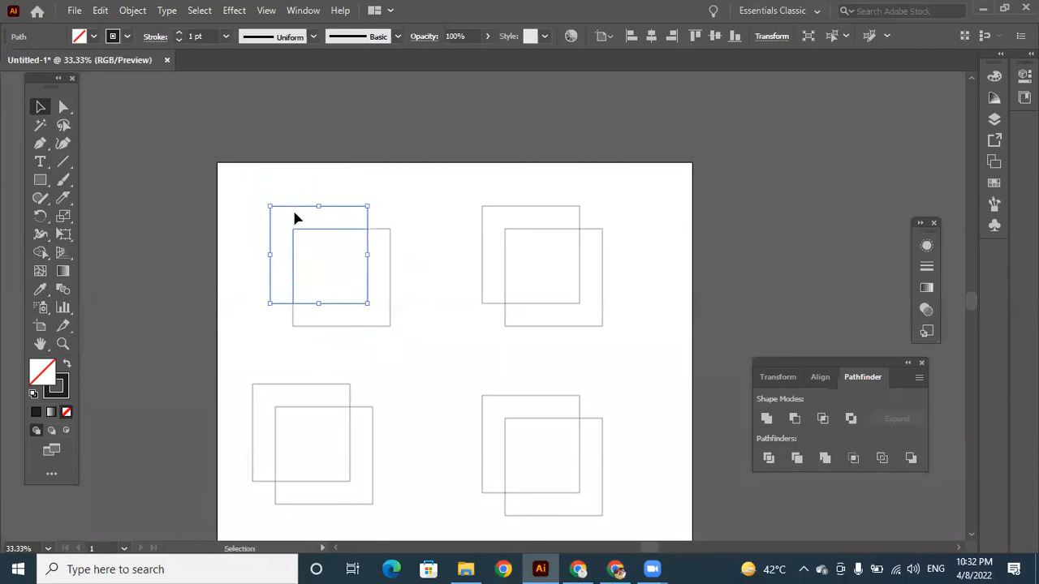
{"action": "key", "text": "ctrl+z"}
{"action": "key", "text": "ctrl+z"}
{"action": "key", "text": "ctrl+z"}
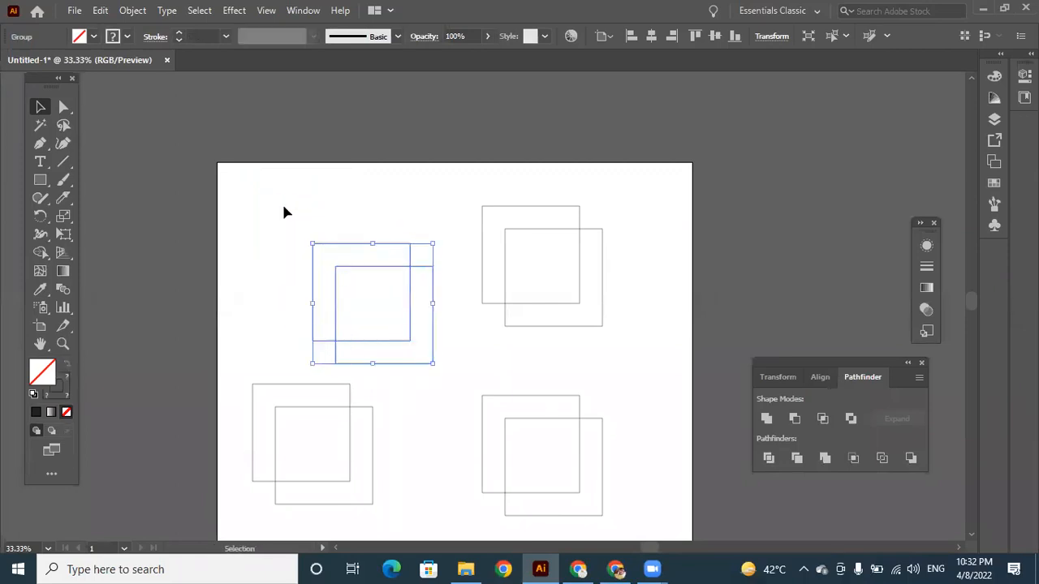
{"action": "key", "text": "ctrl+z"}
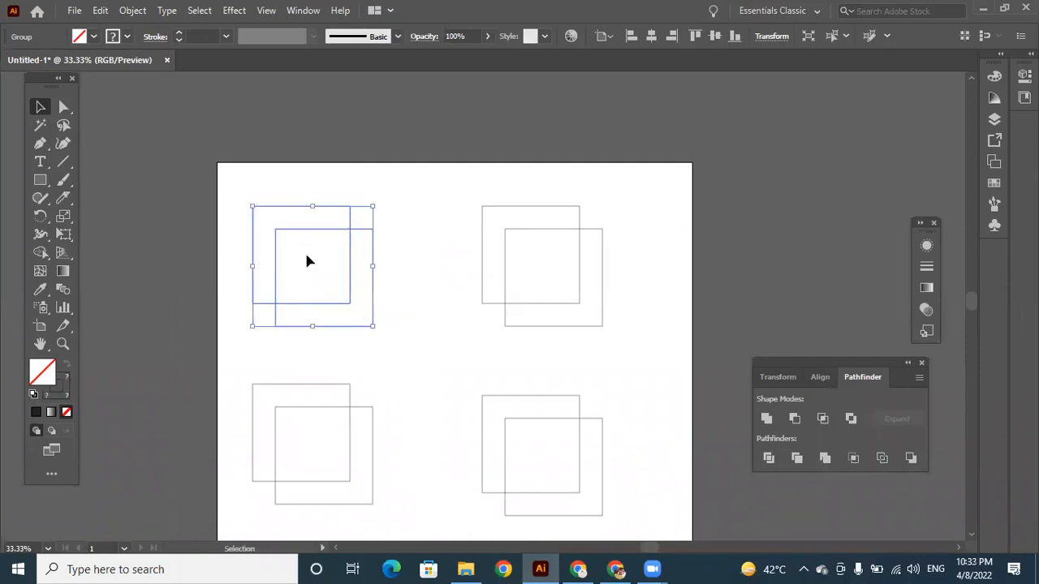
{"action": "key", "text": "ctrl+z"}
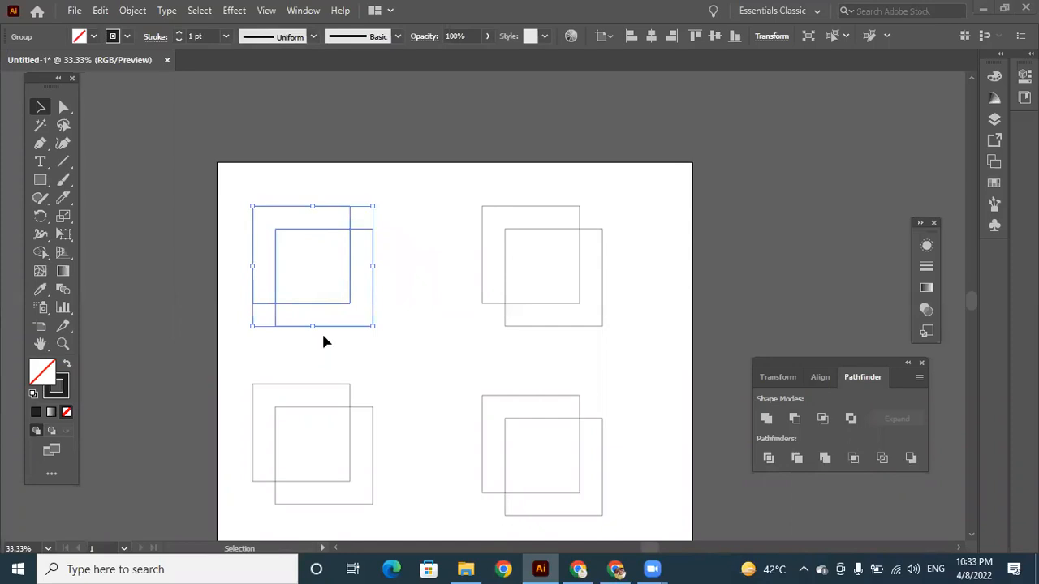
Undo back to the original single pair of overlapping squares and delete it to clear the artboard.
{"action": "left_click", "coordinate": [388, 248]}
{"action": "left_click_drag", "start_coordinate": [362, 231], "coordinate": [387, 245]}
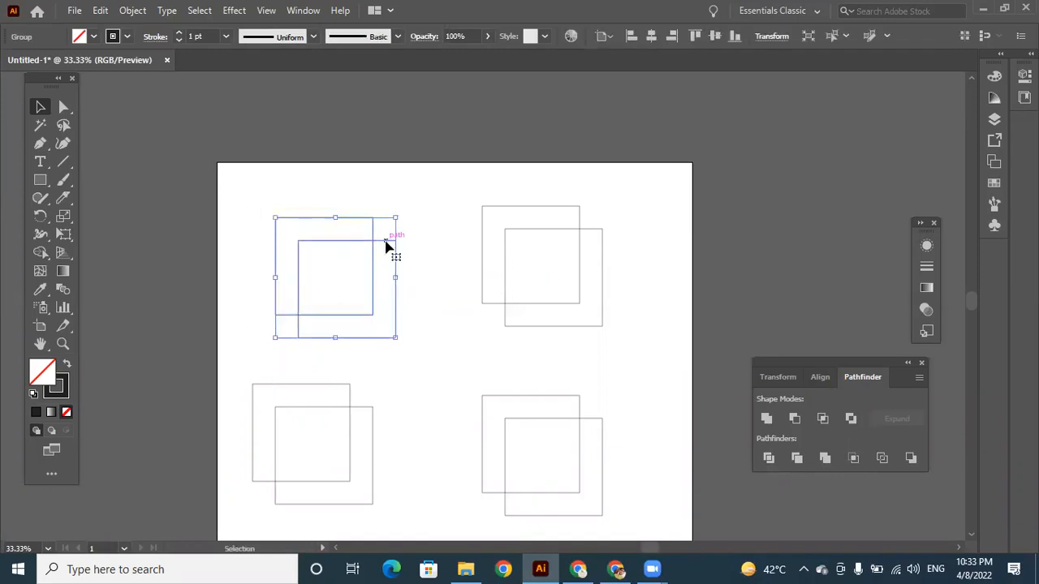
{"action": "key", "text": "ctrl+z"}
{"action": "key", "text": "ctrl+z"}
{"action": "key", "text": "ctrl+z"}
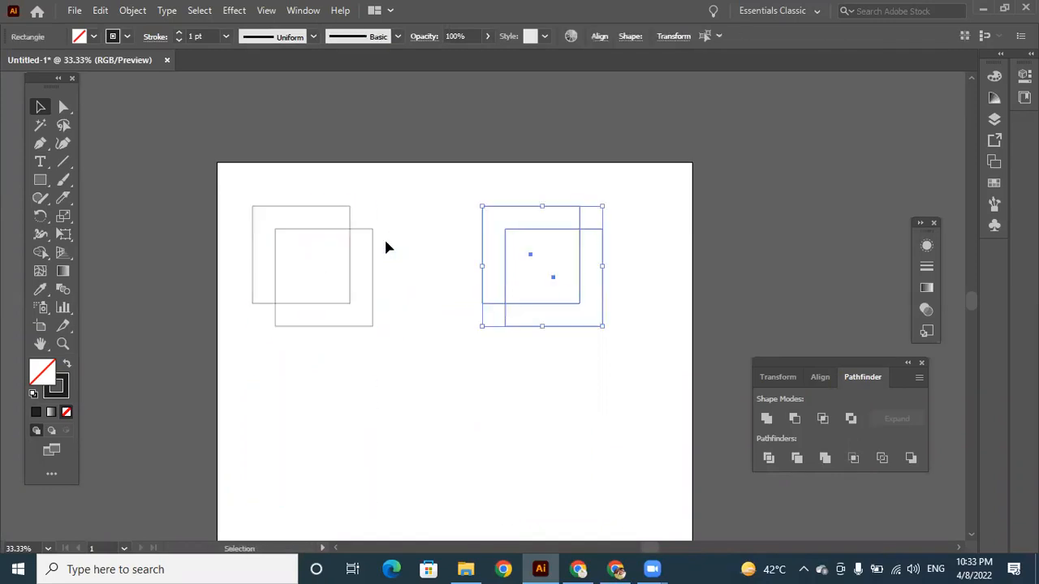
{"action": "key", "text": "ctrl+z"}
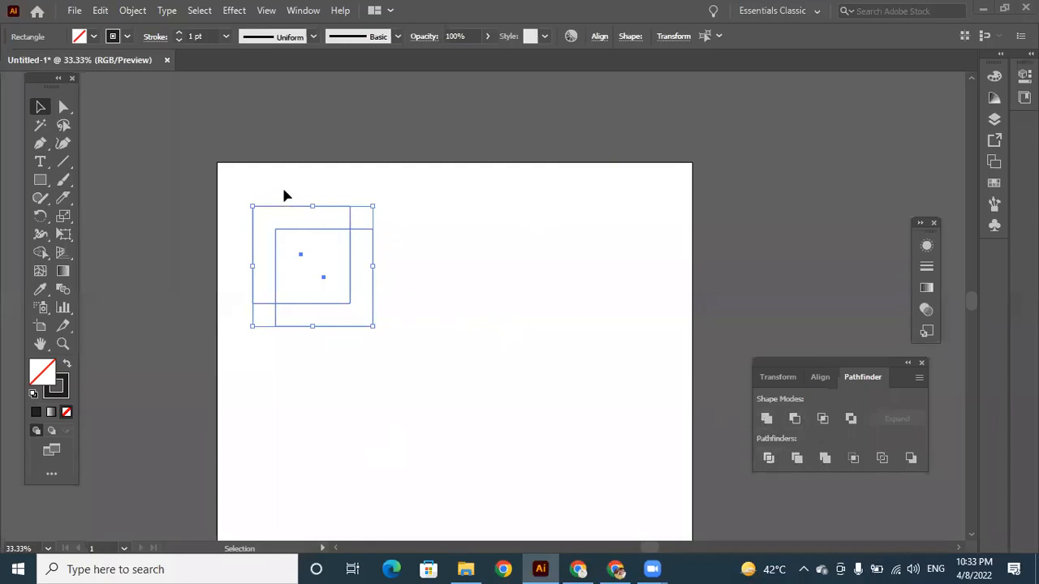
{"action": "left_click_drag", "start_coordinate": [274, 185], "coordinate": [463, 426]}
{"action": "key", "text": "Delete"}
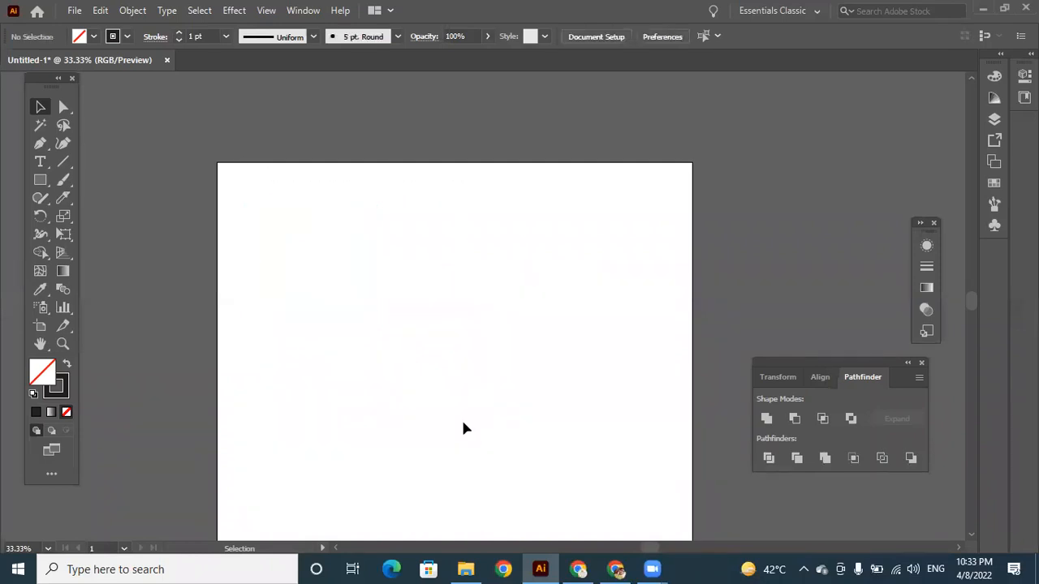
Draw a square in the artboard's upper-left area and give it a white fill (ffffff).
{"action": "left_click", "coordinate": [41, 181]}
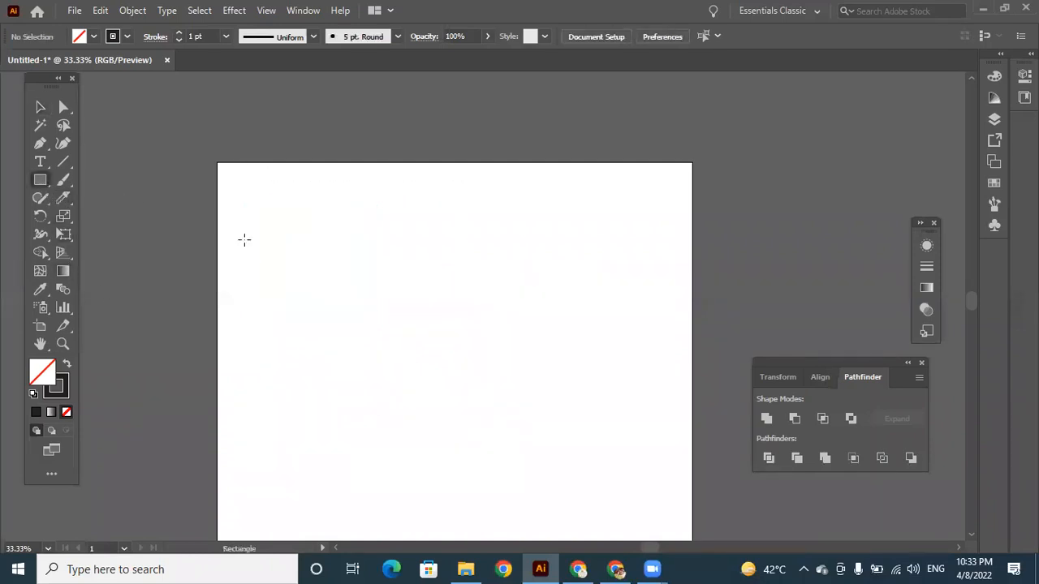
{"action": "left_click_drag", "start_coordinate": [284, 209], "coordinate": [400, 324]}
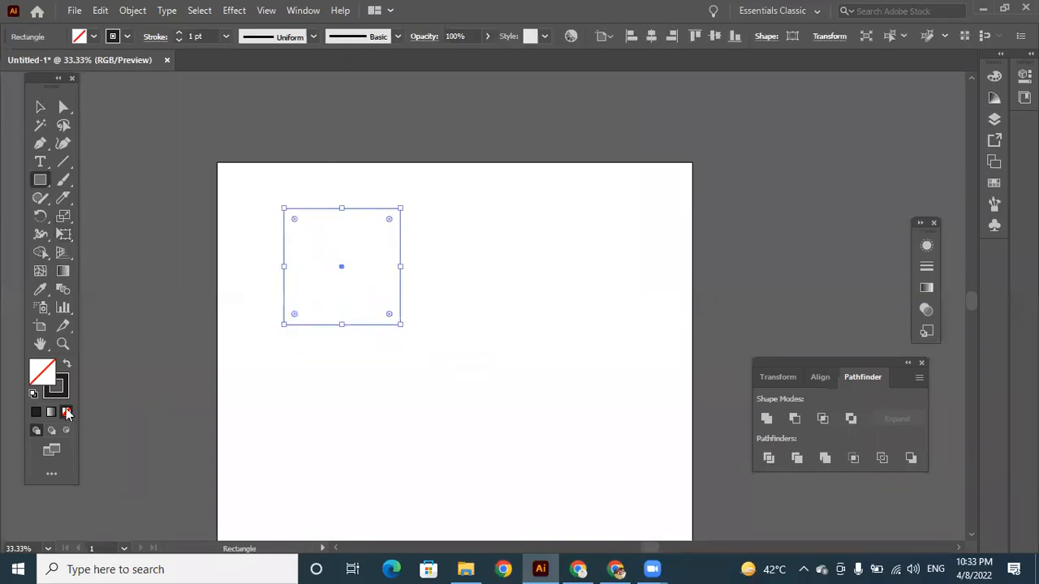
{"action": "left_click", "coordinate": [34, 414]}
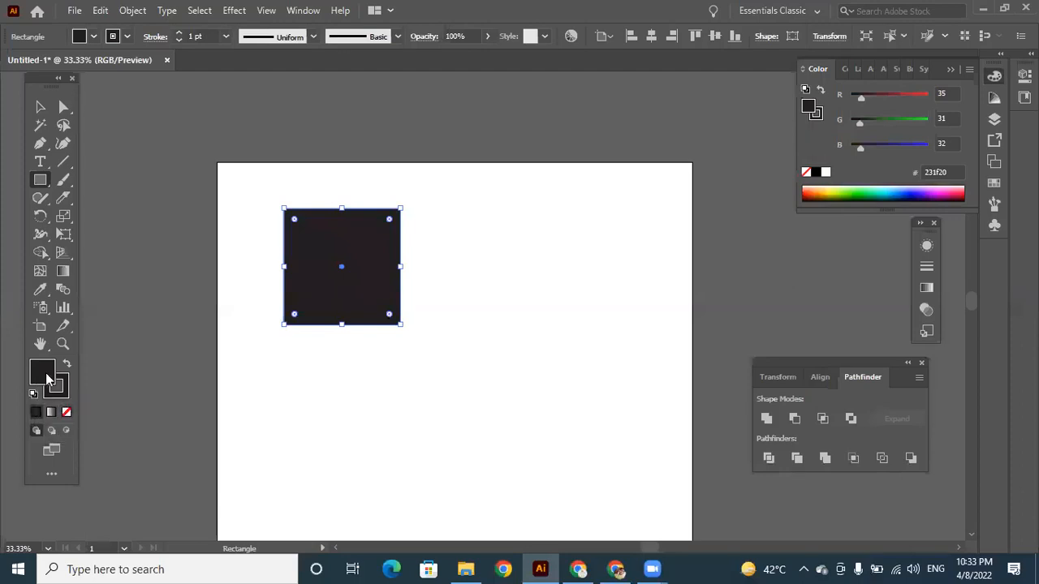
{"action": "double_click", "coordinate": [46, 377]}
{"action": "left_click", "coordinate": [655, 145]}
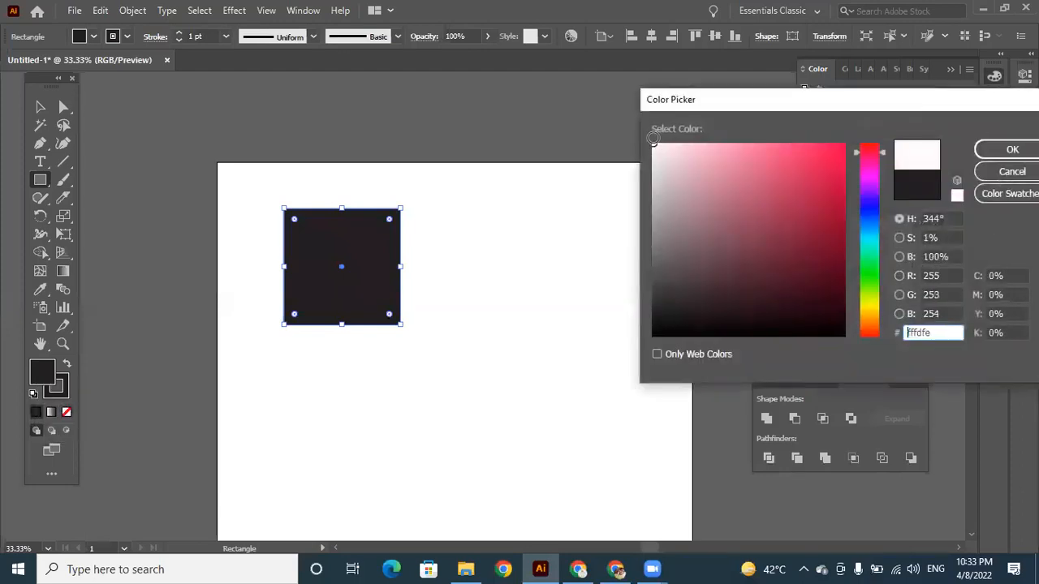
{"action": "left_click", "coordinate": [1012, 149]}
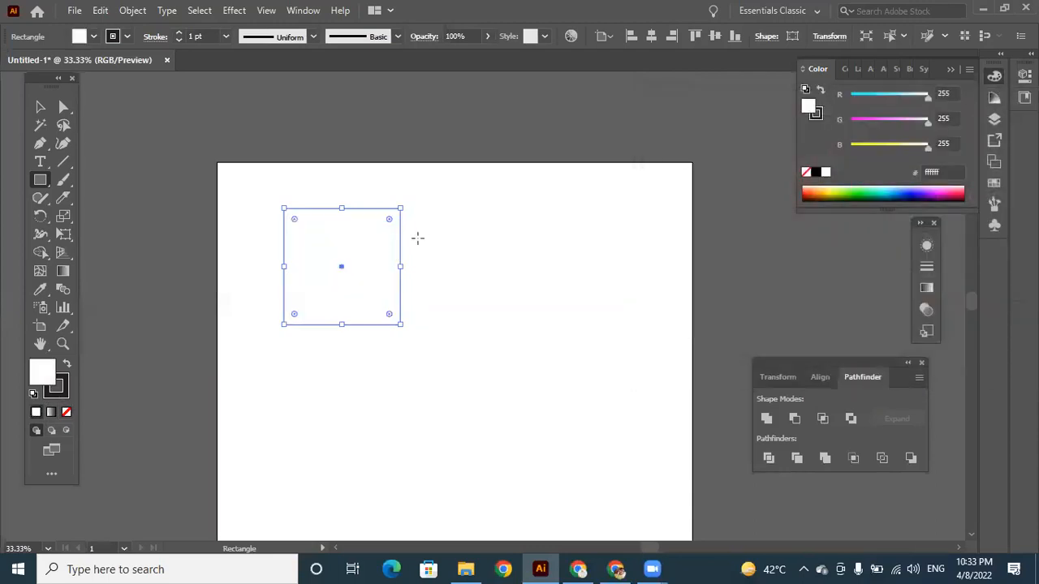
Duplicate the white square diagonally down-right so the copy overlaps the original.
{"action": "left_click", "coordinate": [39, 106]}
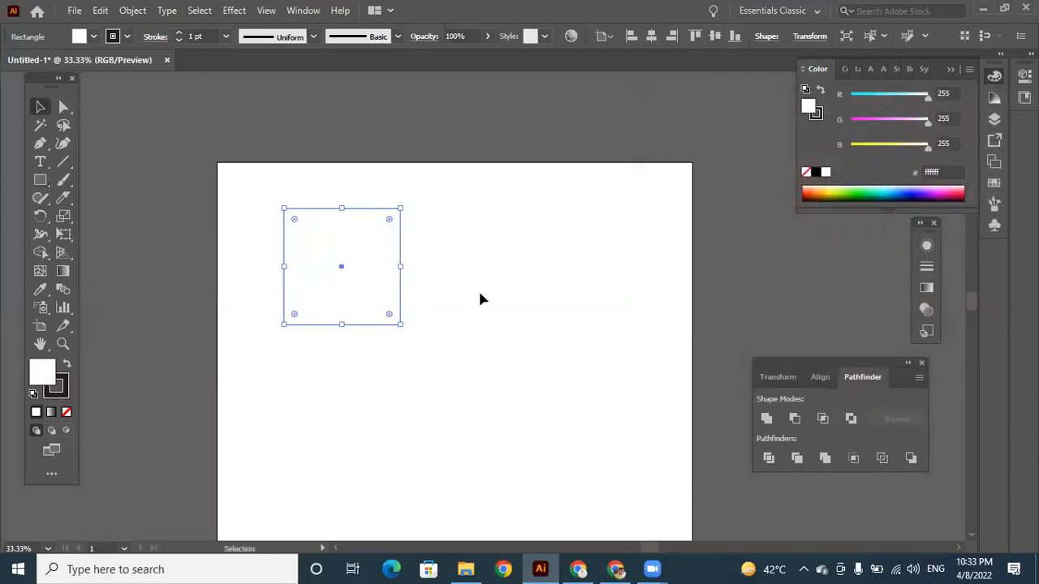
{"action": "left_click", "coordinate": [408, 264]}
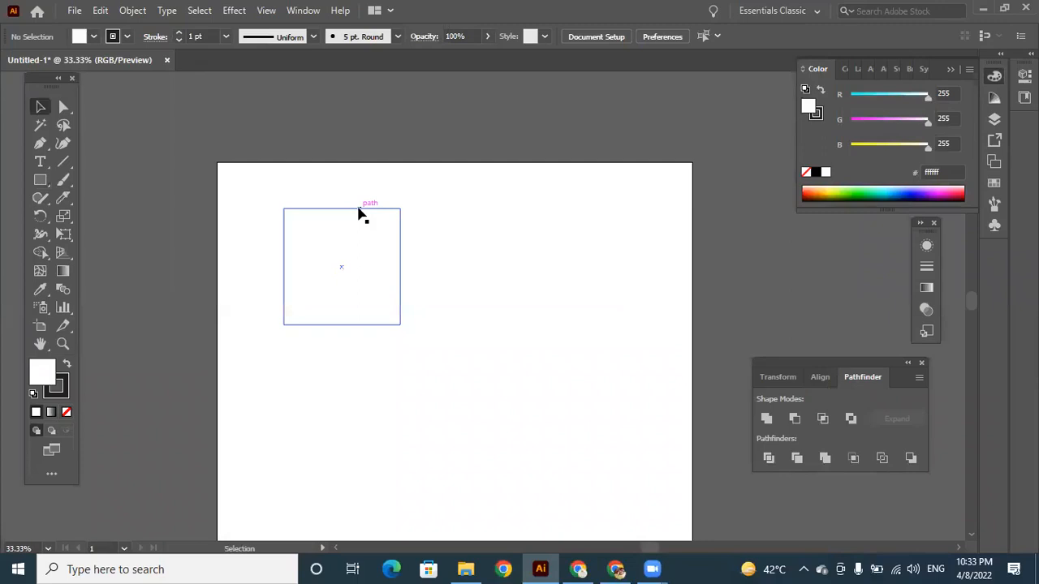
{"action": "left_click_drag", "start_coordinate": [359, 209], "coordinate": [388, 244]}
{"action": "left_click", "coordinate": [516, 275]}
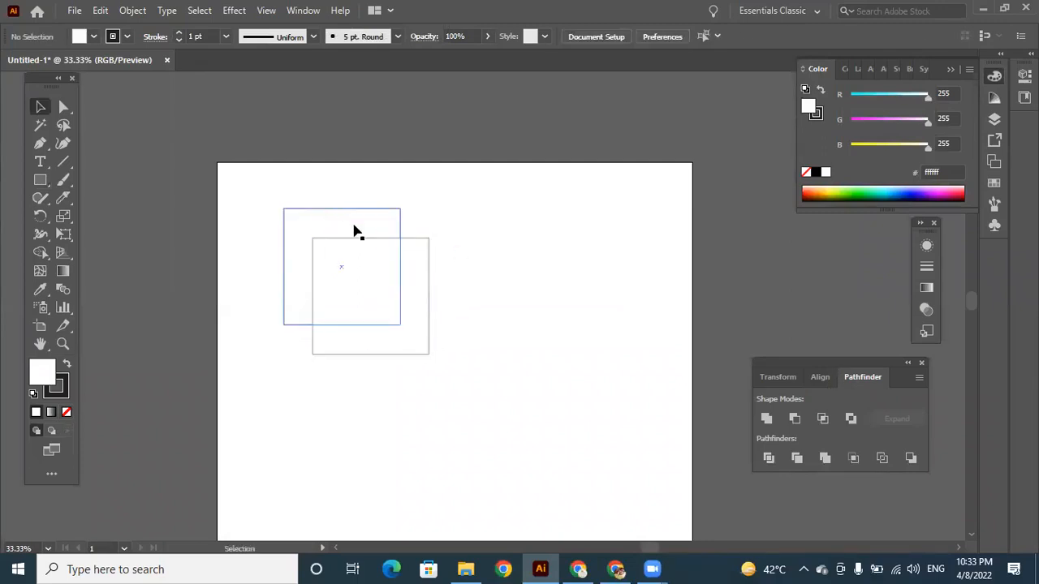
Select both overlapping white squares and split them with the Pathfinder's Divide.
{"action": "left_click", "coordinate": [416, 268]}
{"action": "left_click", "coordinate": [339, 221]}
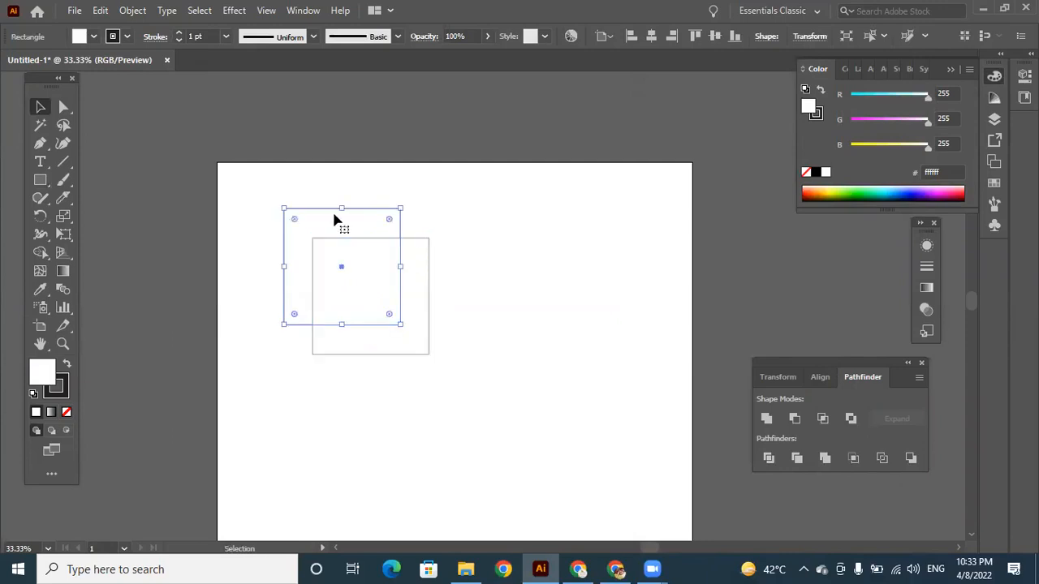
{"action": "left_click_drag", "start_coordinate": [263, 188], "coordinate": [453, 392]}
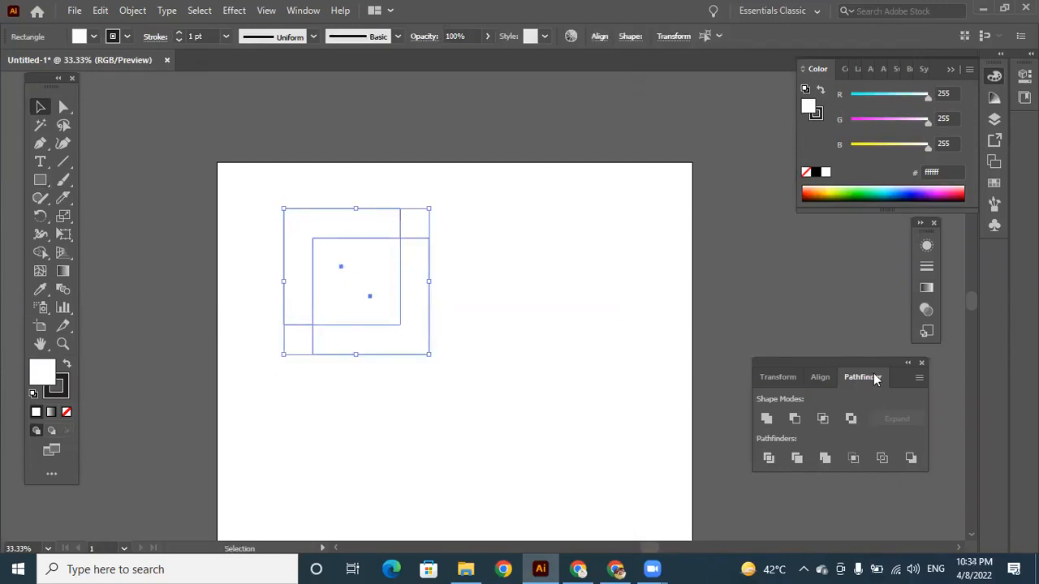
{"action": "left_click", "coordinate": [768, 459]}
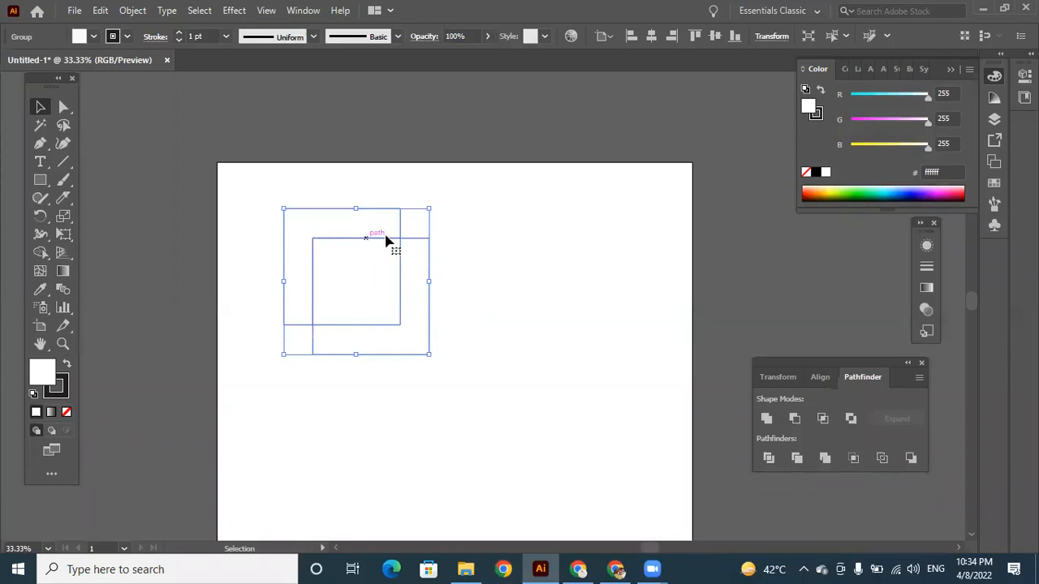
Move the divided group slightly down-right and ungroup it.
{"action": "left_click", "coordinate": [474, 288]}
{"action": "left_click_drag", "start_coordinate": [400, 238], "coordinate": [430, 251]}
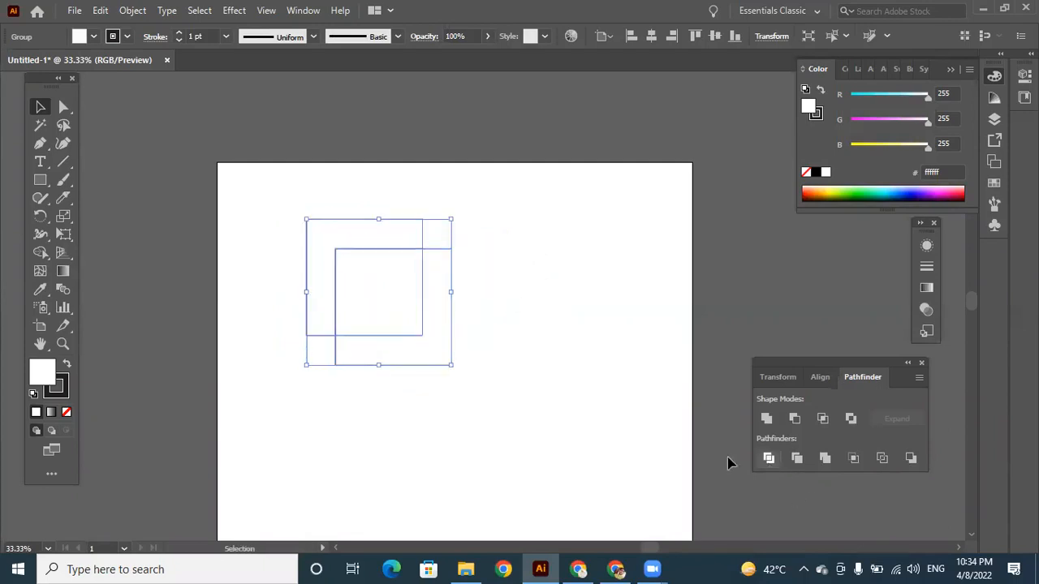
{"action": "right_click", "coordinate": [405, 253]}
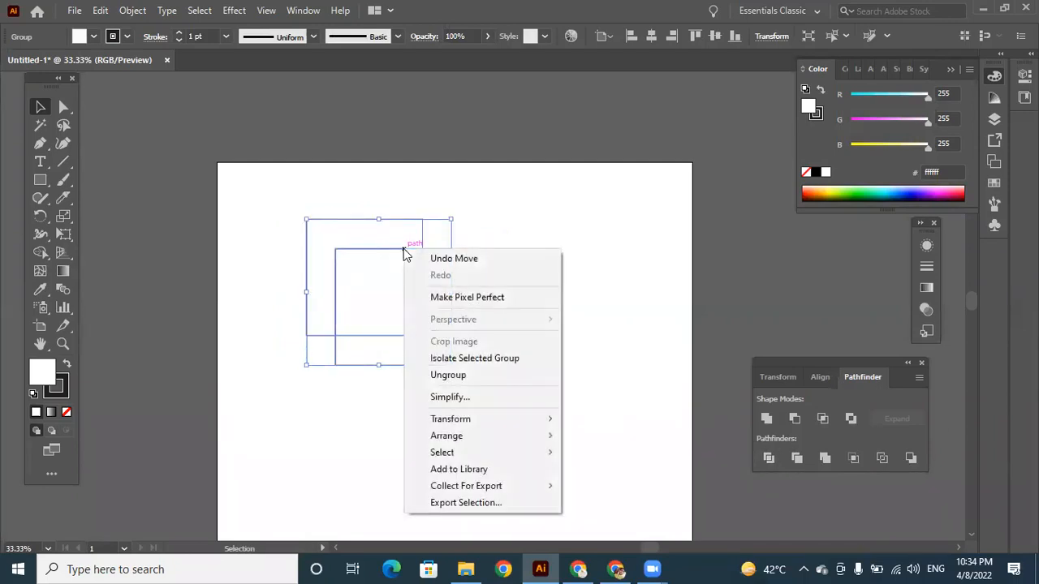
{"action": "left_click", "coordinate": [471, 376]}
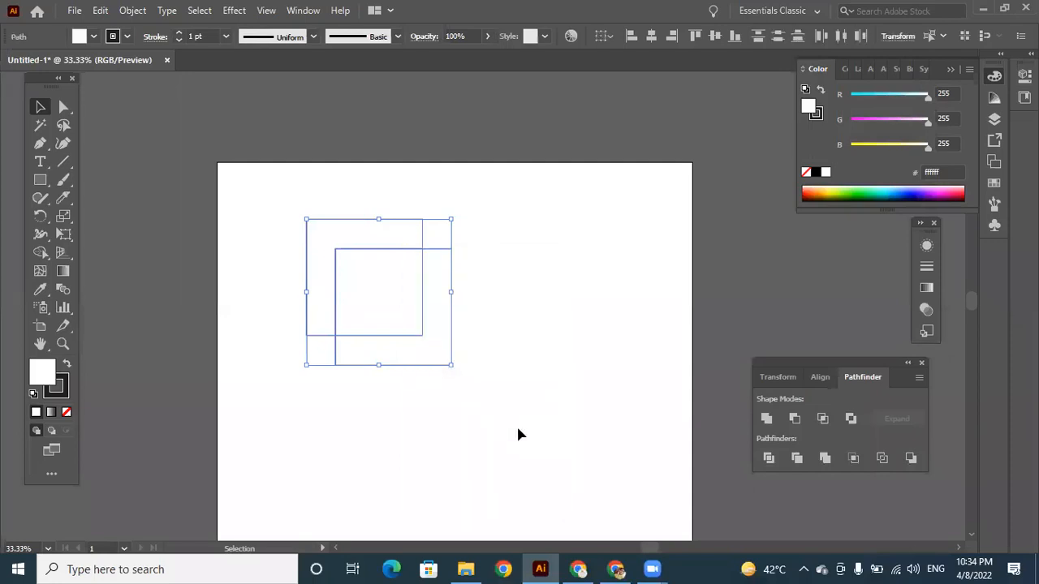
Pull the two L-shaped pieces away from the central square, one down-right and one up-left.
{"action": "left_click", "coordinate": [517, 423]}
{"action": "left_click_drag", "start_coordinate": [435, 307], "coordinate": [469, 337]}
{"action": "left_click_drag", "start_coordinate": [378, 238], "coordinate": [354, 223]}
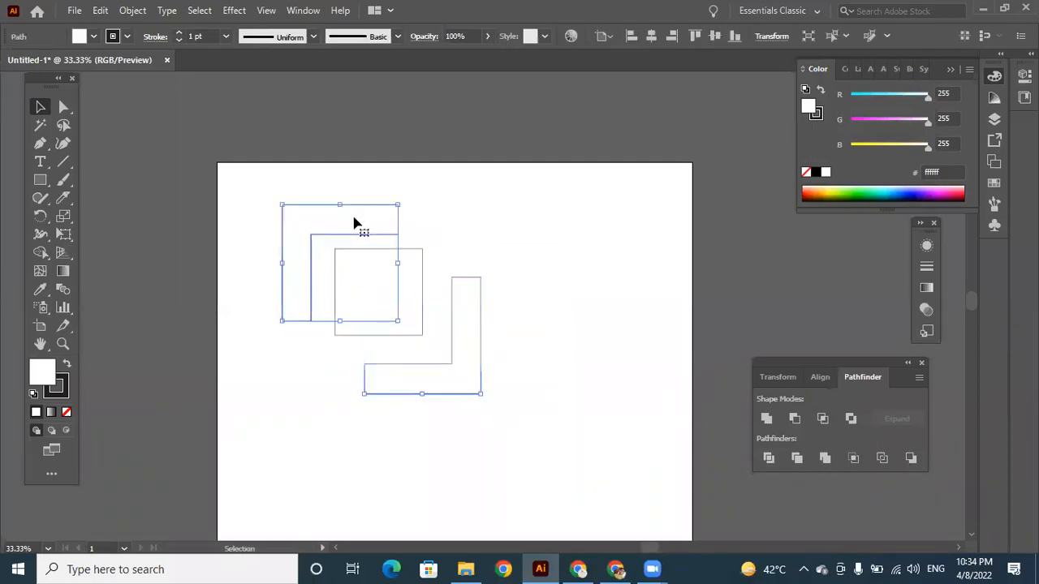
{"action": "left_click", "coordinate": [515, 294]}
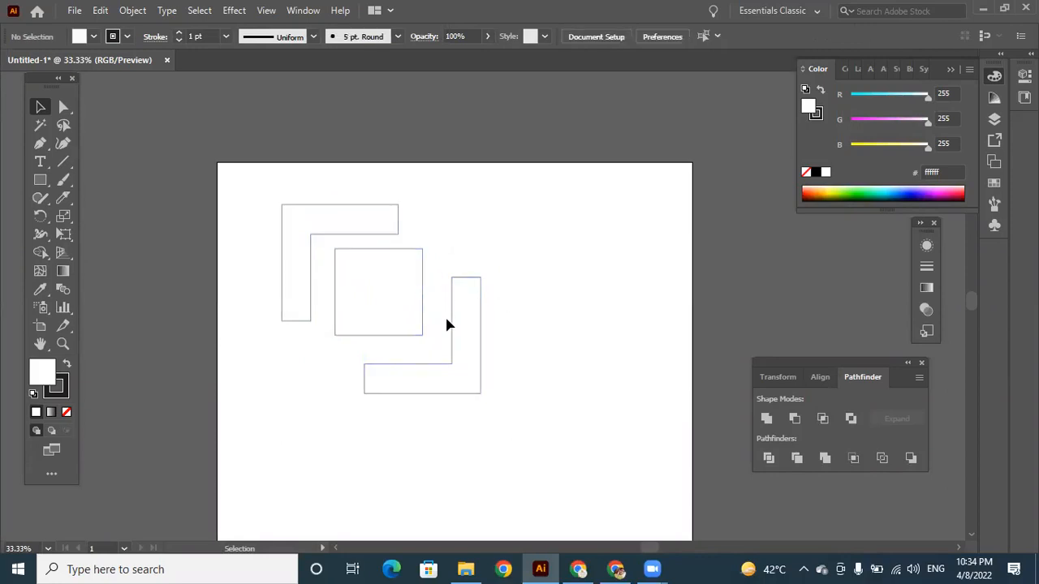
Shift the central square slightly down-right and back up-left between the two L-shaped pieces.
{"action": "left_click_drag", "start_coordinate": [413, 297], "coordinate": [417, 306]}
{"action": "left_click", "coordinate": [559, 361]}
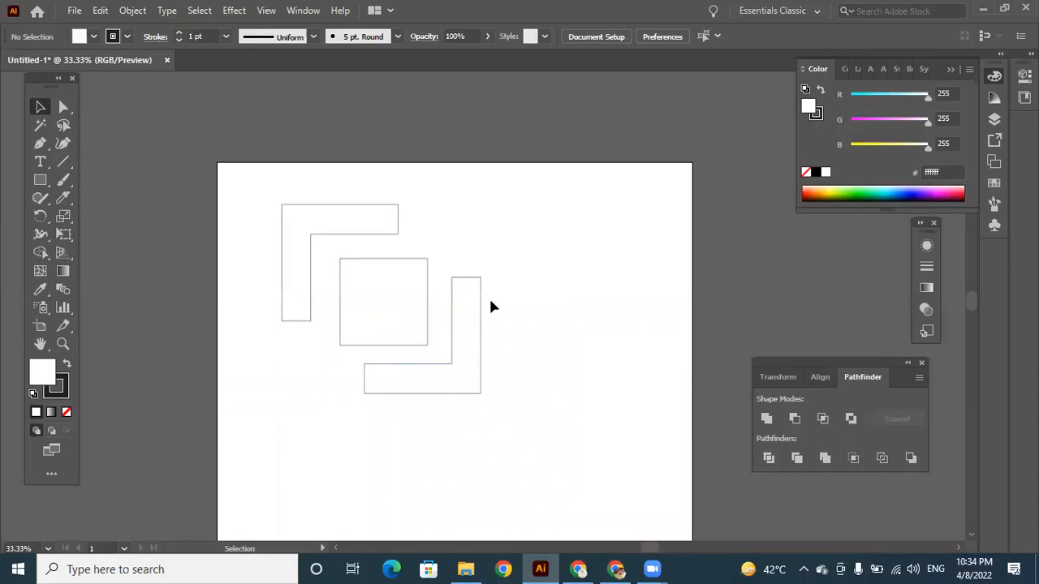
{"action": "left_click_drag", "start_coordinate": [390, 269], "coordinate": [385, 260]}
Undo the recent moves to bring the central square and both L-shaped pieces back together, leaving nothing selected.
{"action": "key", "text": "ctrl+z"}
{"action": "key", "text": "ctrl+z"}
{"action": "left_click", "coordinate": [505, 354]}
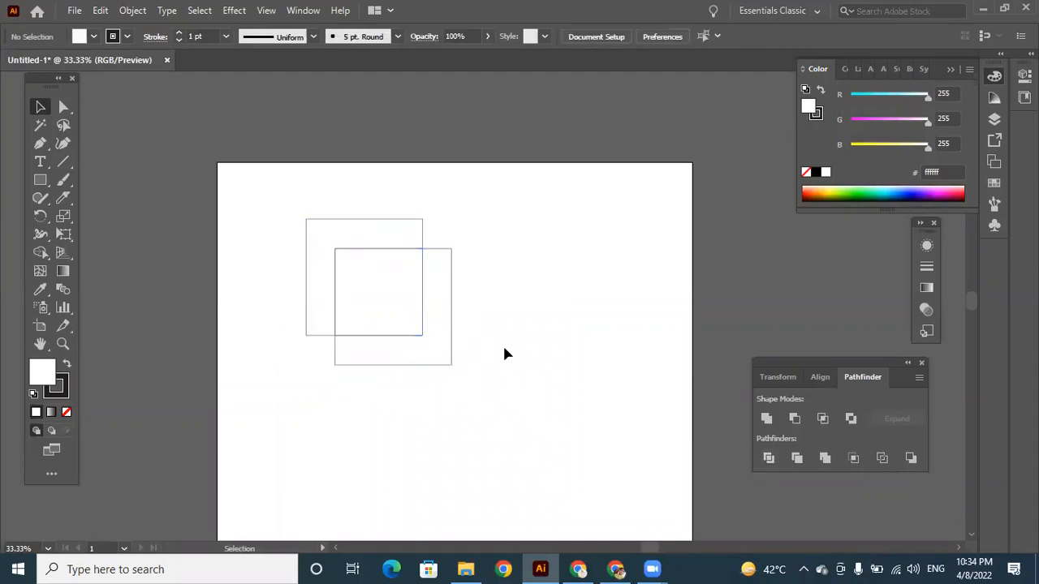
{"action": "left_click_drag", "start_coordinate": [324, 172], "coordinate": [469, 358]}
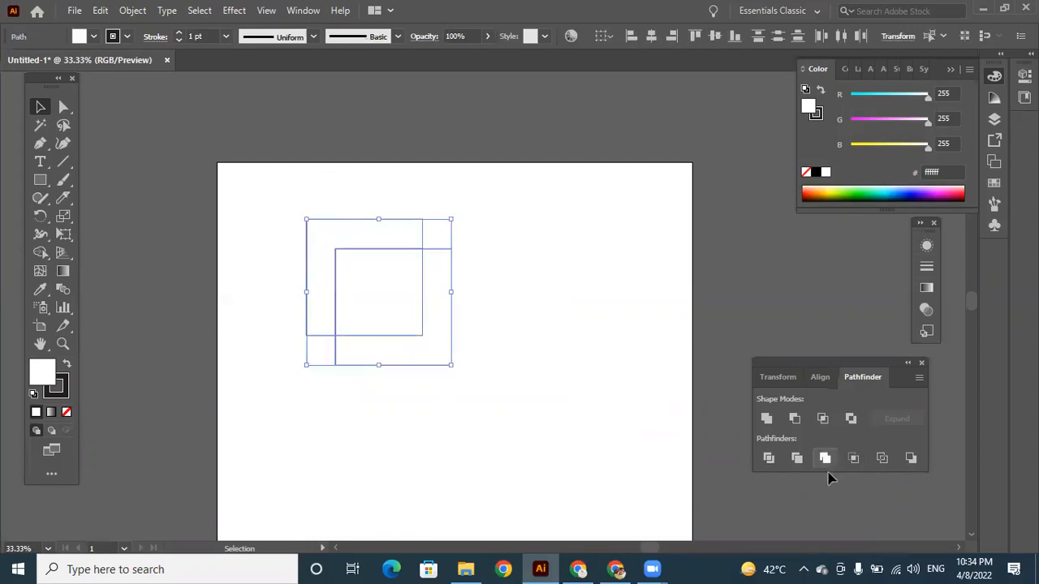
{"action": "left_click", "coordinate": [430, 276]}
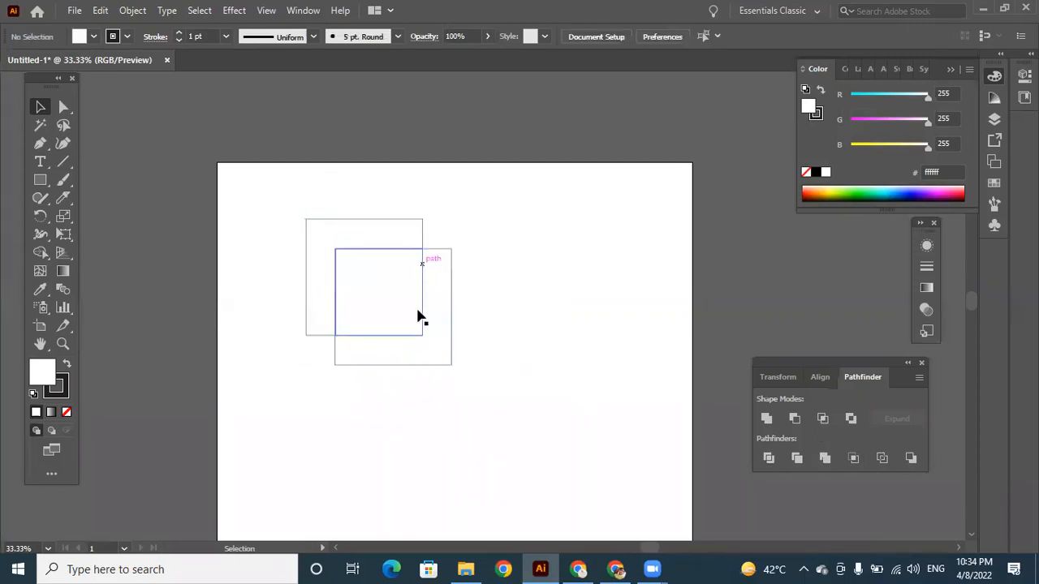
Move the upper-left L-shaped piece about 47 px left and 22 px up, and the lower-right one slightly down-right, away from the central square.
{"action": "left_click_drag", "start_coordinate": [325, 228], "coordinate": [305, 218]}
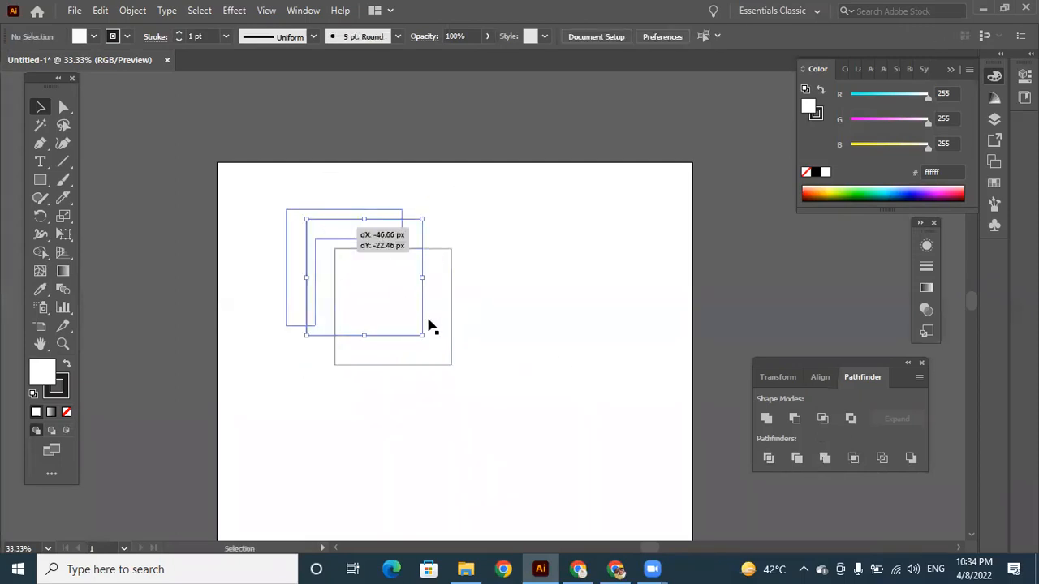
{"action": "left_click_drag", "start_coordinate": [432, 327], "coordinate": [451, 344]}
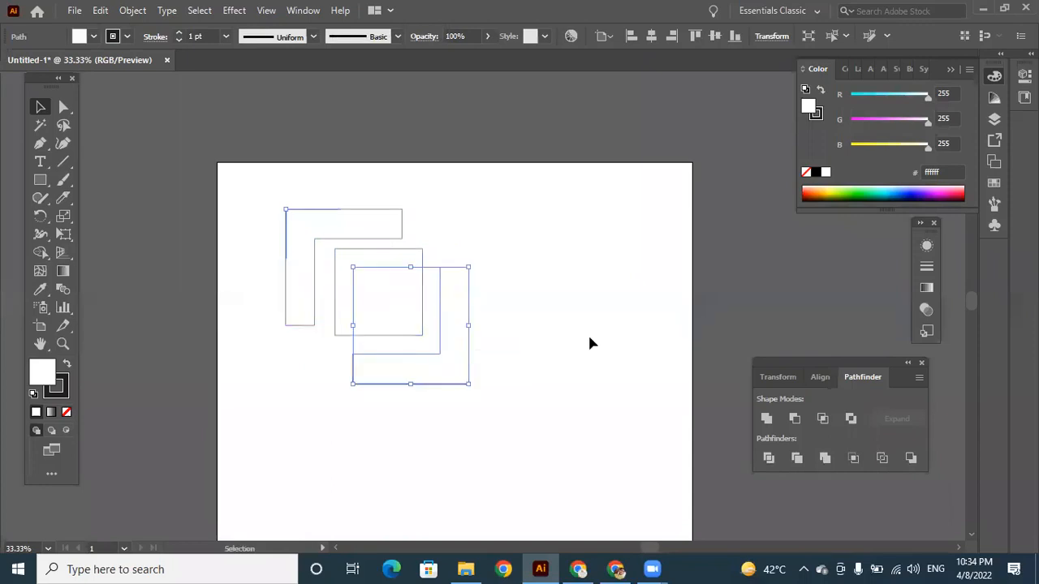
{"action": "left_click", "coordinate": [589, 344]}
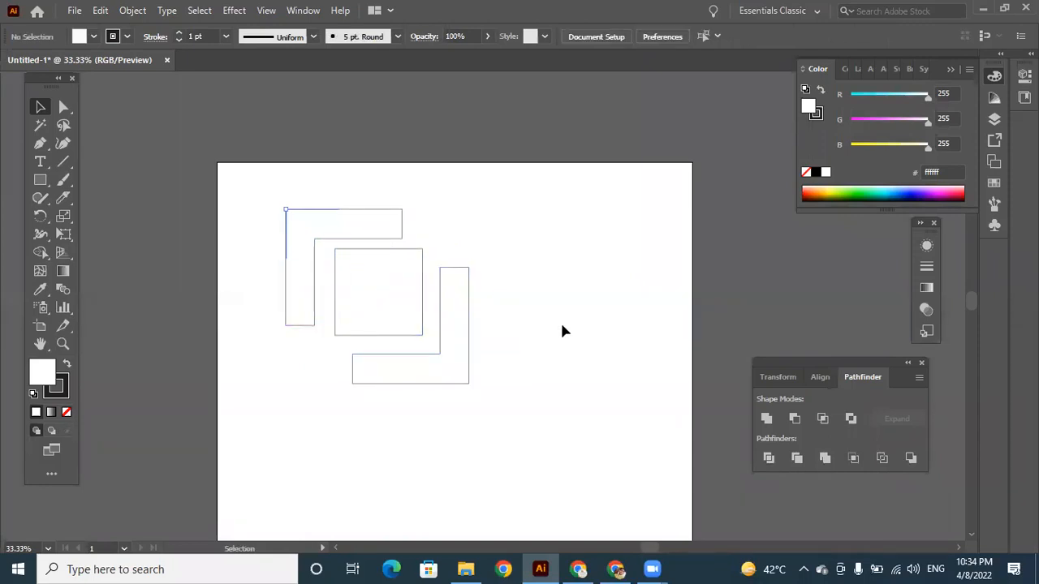
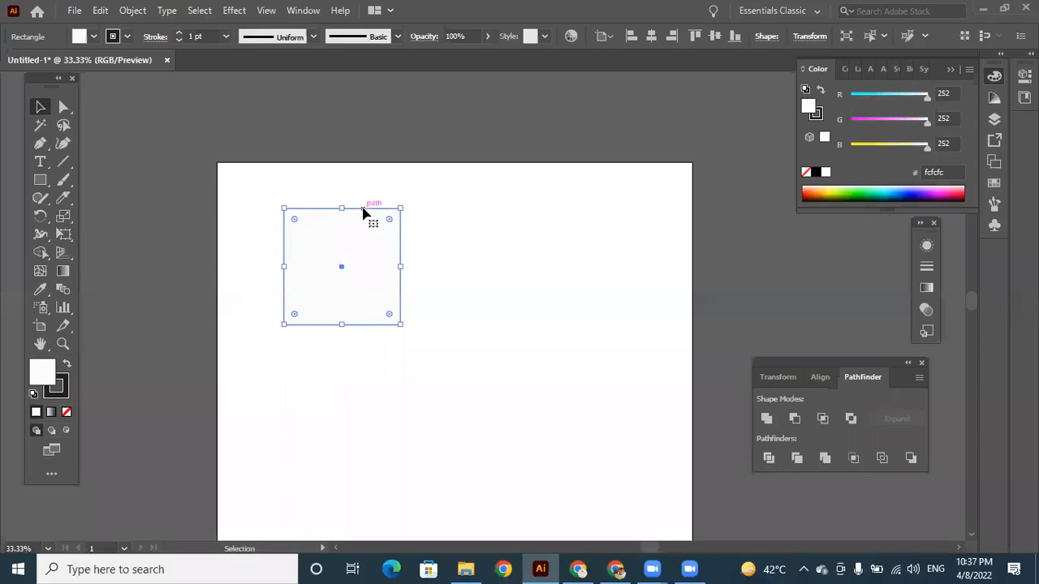
Duplicate the square about 30 px down-right and apply the Trim pathfinder to the overlapping pair.
{"action": "left_click_drag", "start_coordinate": [355, 210], "coordinate": [341, 202]}
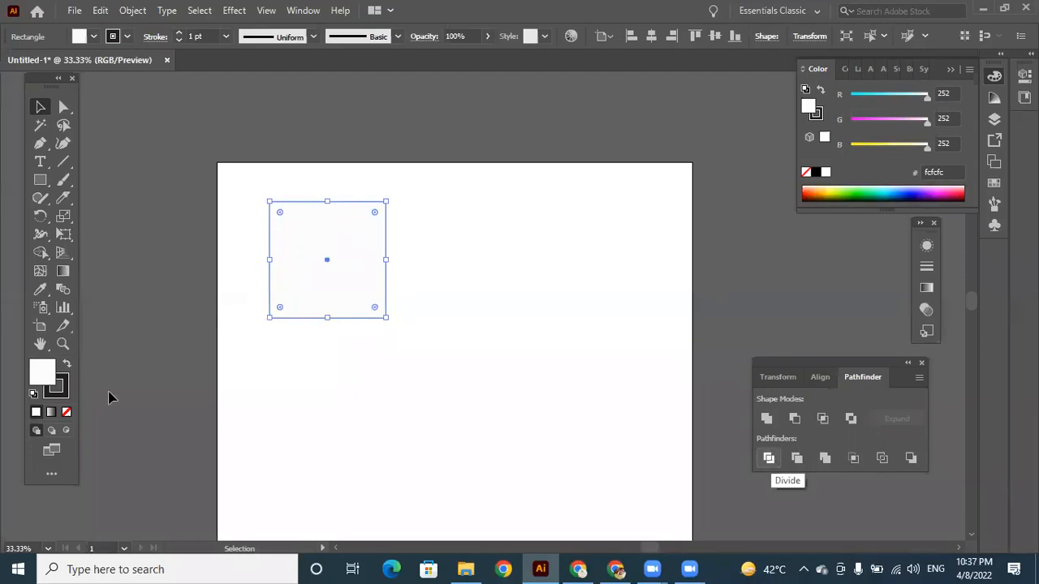
{"action": "left_click_drag", "start_coordinate": [354, 208], "coordinate": [385, 234]}
{"action": "left_click_drag", "start_coordinate": [310, 187], "coordinate": [396, 302]}
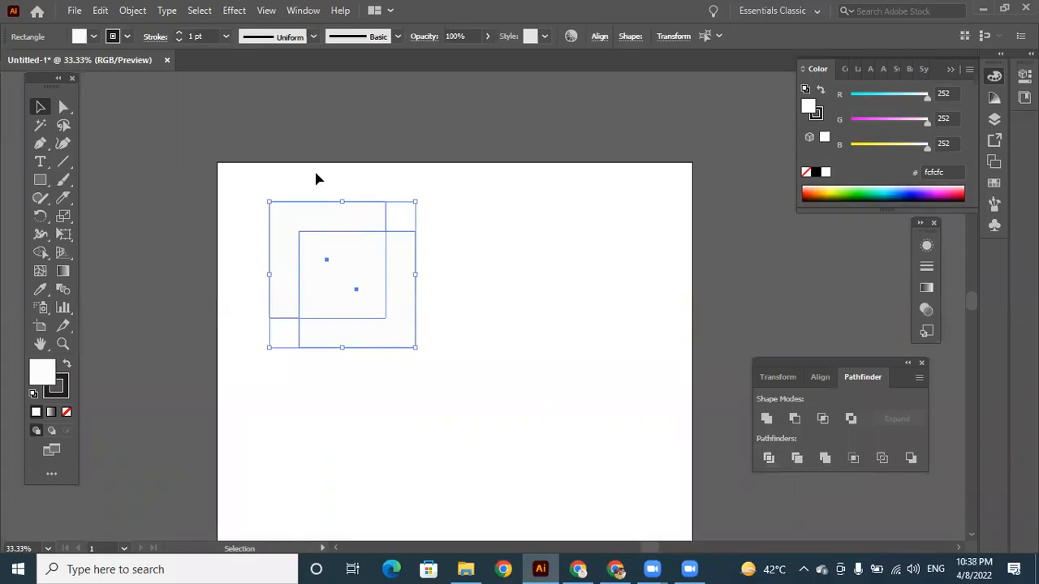
{"action": "left_click", "coordinate": [799, 458]}
{"action": "left_click", "coordinate": [426, 332]}
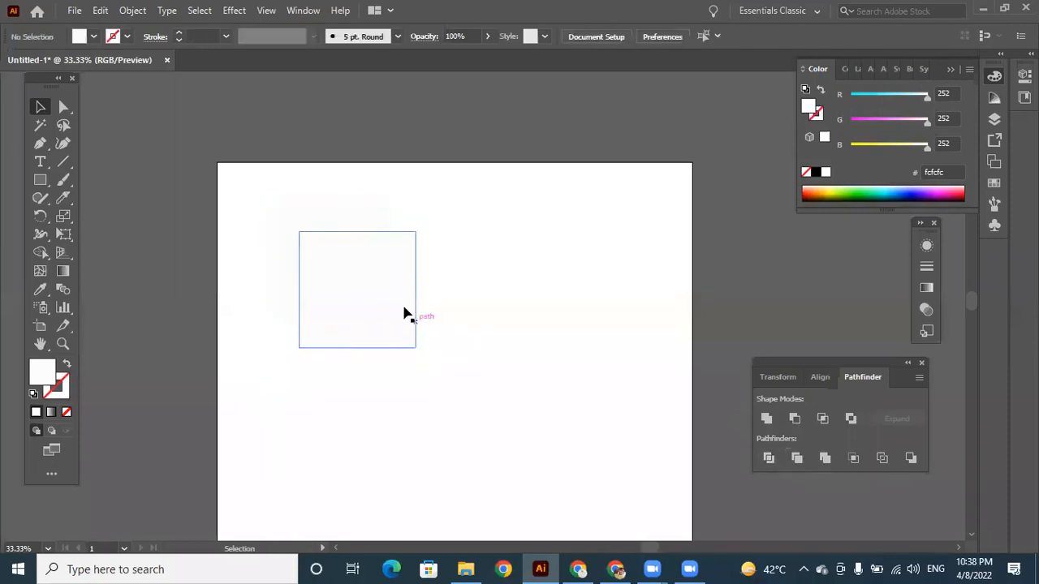
Move the trimmed group down-right on the artboard and ungroup it, leaving nothing selected.
{"action": "left_click_drag", "start_coordinate": [370, 282], "coordinate": [453, 344]}
{"action": "right_click", "coordinate": [452, 301]}
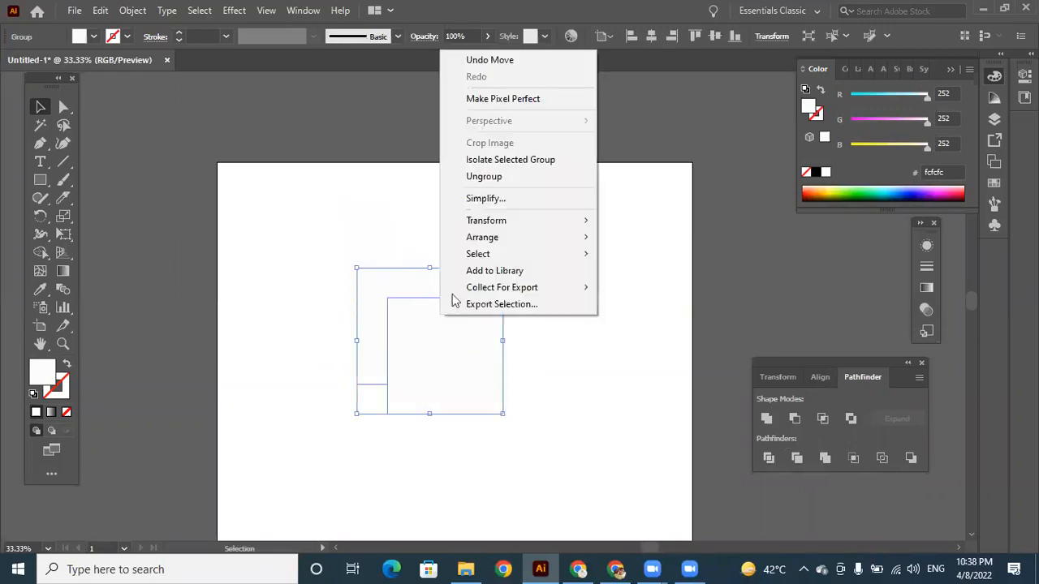
{"action": "left_click", "coordinate": [459, 357]}
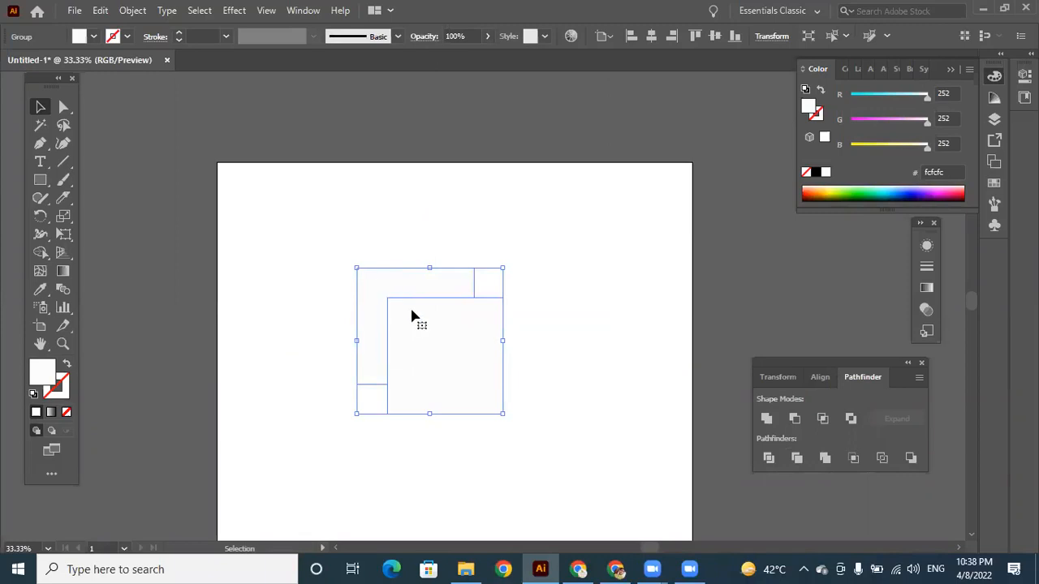
{"action": "right_click", "coordinate": [454, 344]}
{"action": "mouse_move", "coordinate": [524, 259]}
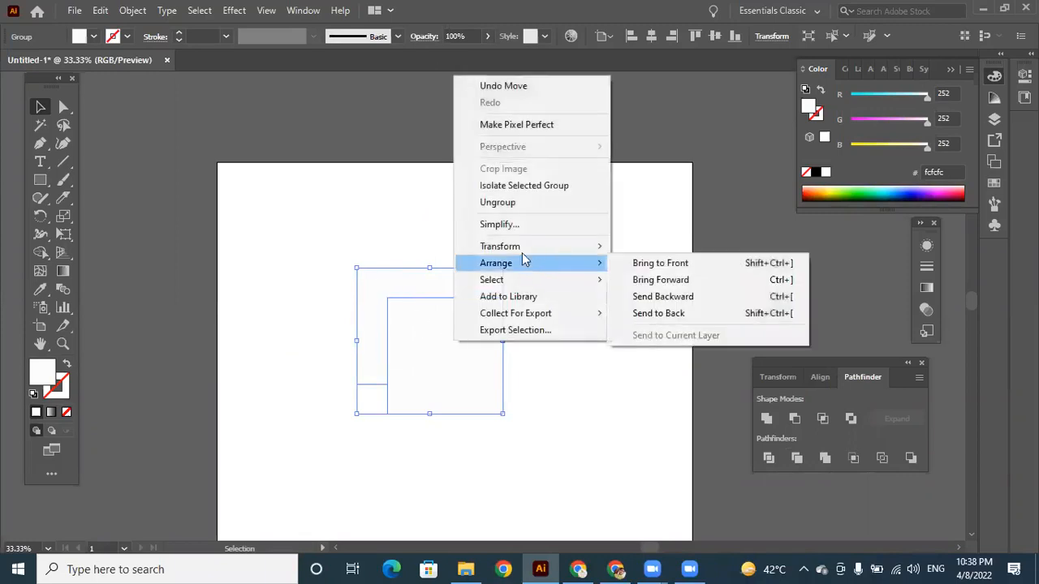
{"action": "left_click", "coordinate": [517, 204]}
{"action": "left_click", "coordinate": [571, 364]}
Pull the trimmed square down-right and the L-shaped piece up-left, and bring the square back toward the L-shape.
{"action": "left_click_drag", "start_coordinate": [492, 372], "coordinate": [538, 412]}
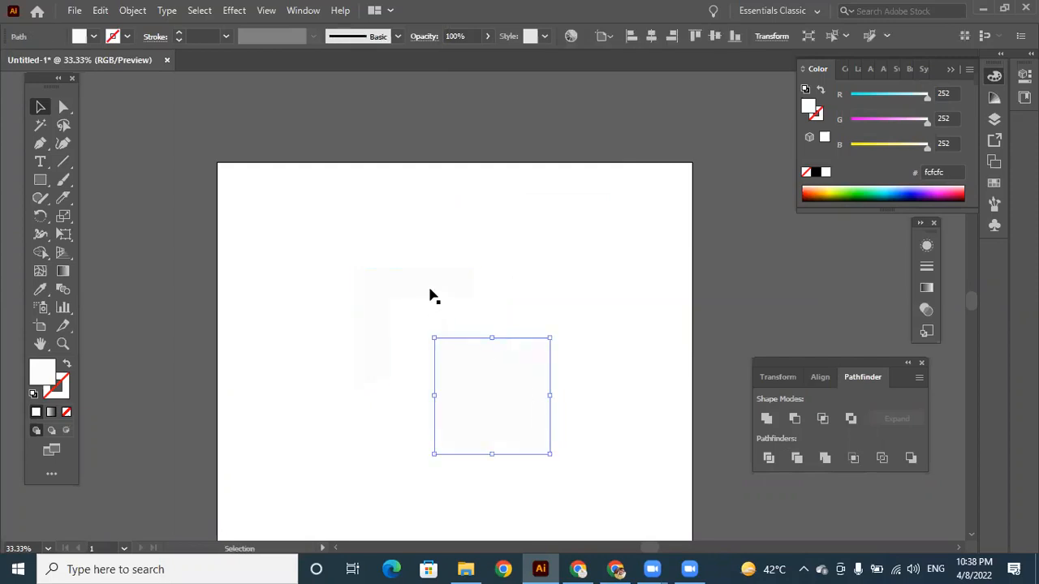
{"action": "left_click_drag", "start_coordinate": [416, 284], "coordinate": [391, 263]}
{"action": "left_click_drag", "start_coordinate": [487, 379], "coordinate": [448, 340]}
{"action": "left_click_drag", "start_coordinate": [397, 262], "coordinate": [395, 262]}
Undo the piece moves, the ungrouping, the Trim and the duplication, back to the single square.
{"action": "key", "text": "ctrl+z"}
{"action": "key", "text": "ctrl+z"}
{"action": "key", "text": "ctrl+z"}
{"action": "key", "text": "ctrl+z"}
{"action": "key", "text": "ctrl+z"}
{"action": "key", "text": "ctrl+z"}
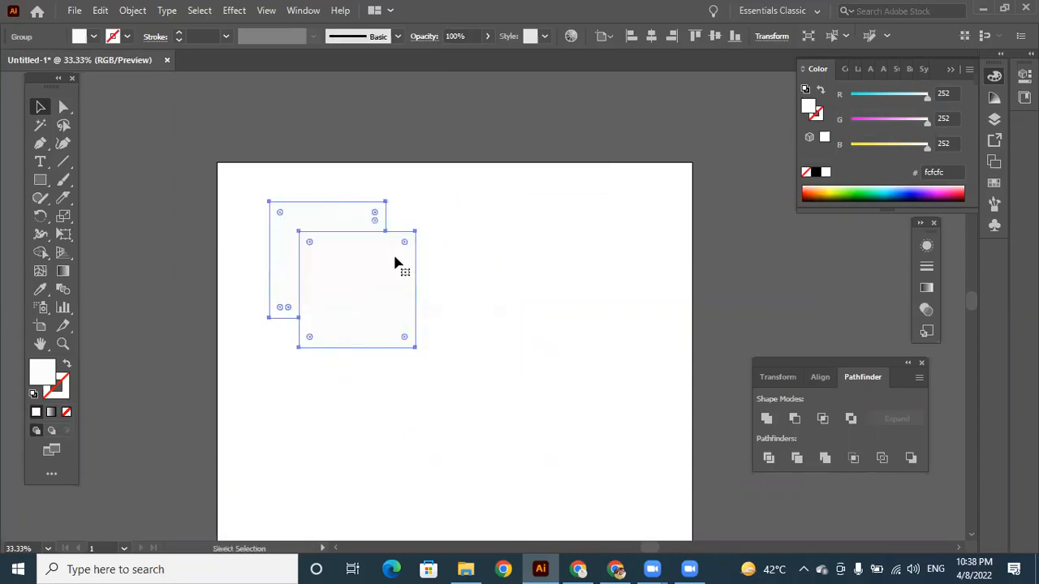
{"action": "key", "text": "ctrl+z"}
{"action": "key", "text": "ctrl+z"}
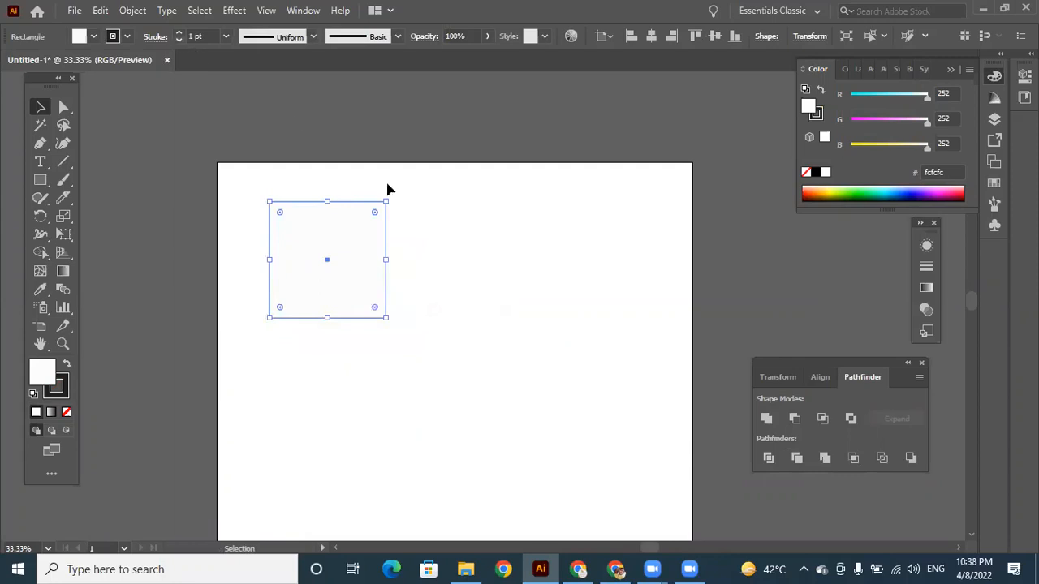
Duplicate the square slightly down-right so the two overlap, and select both squares.
{"action": "left_click", "coordinate": [435, 227]}
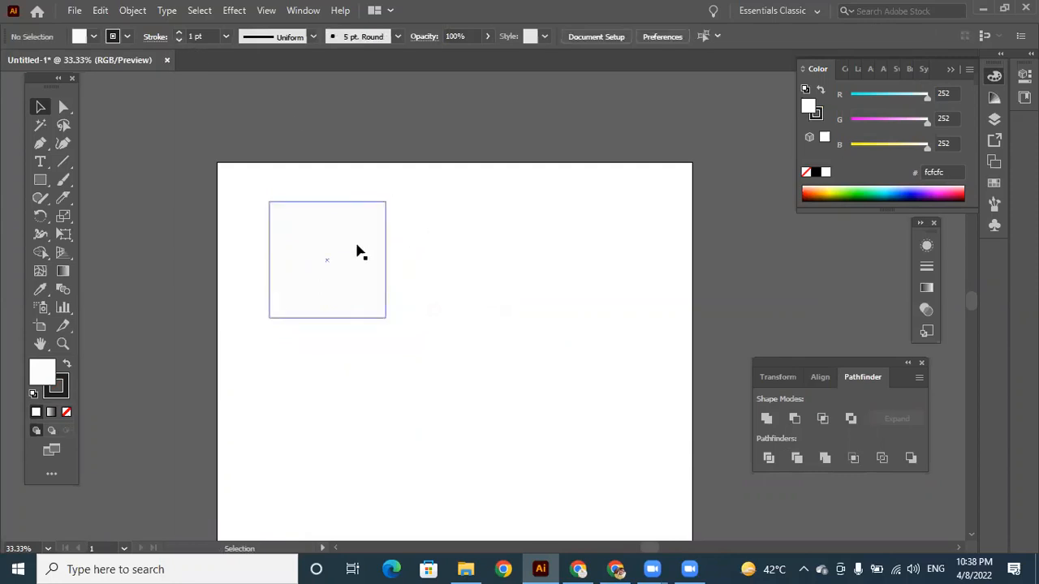
{"action": "left_click_drag", "start_coordinate": [358, 250], "coordinate": [384, 279]}
{"action": "left_click_drag", "start_coordinate": [347, 190], "coordinate": [401, 284]}
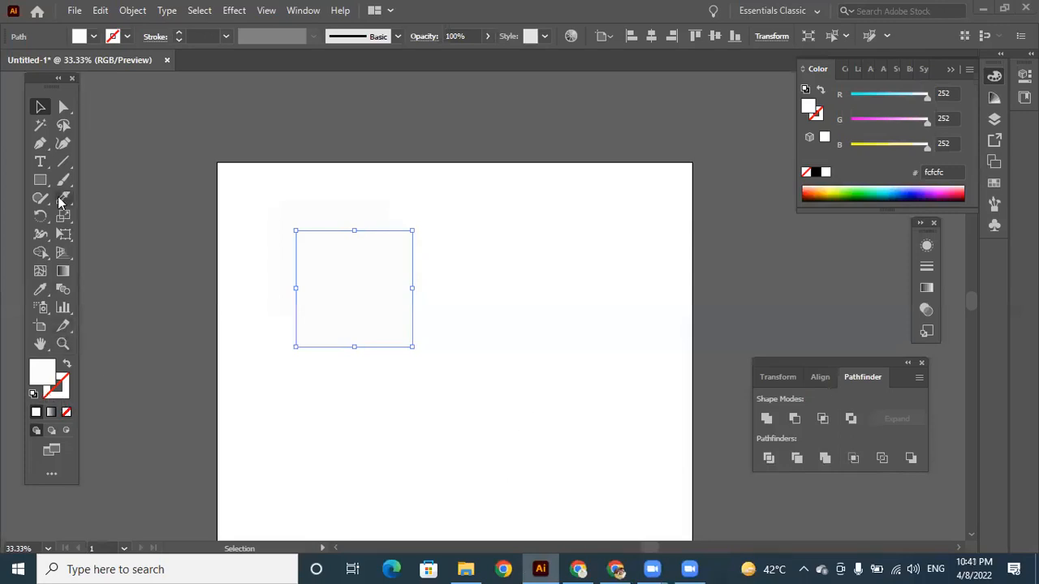
Draw a new square beside the overlapping pair and move it down-left toward the middle of the artboard.
{"action": "left_click", "coordinate": [40, 179]}
{"action": "left_click_drag", "start_coordinate": [469, 255], "coordinate": [595, 378]}
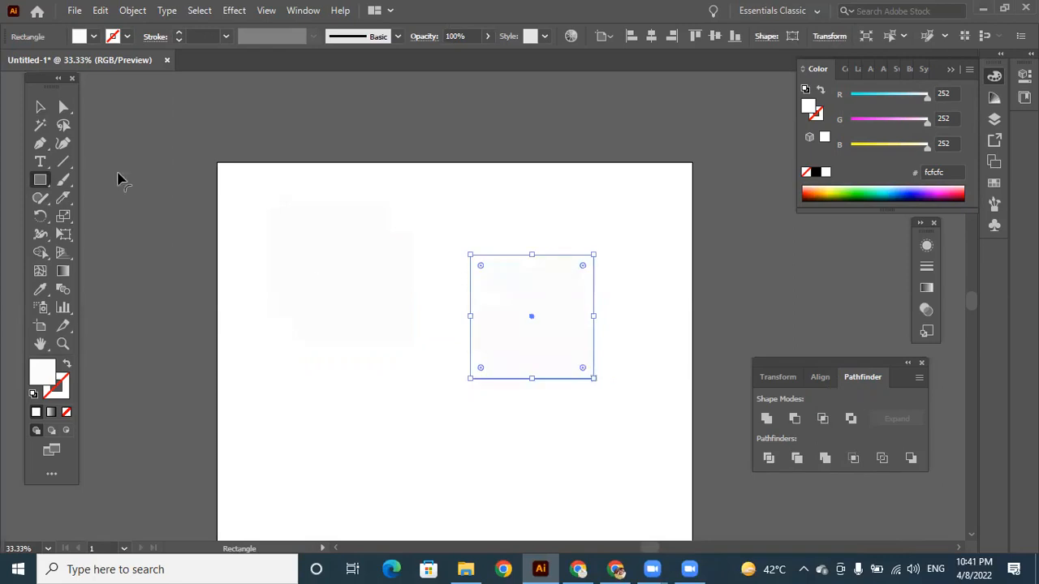
{"action": "left_click", "coordinate": [40, 107]}
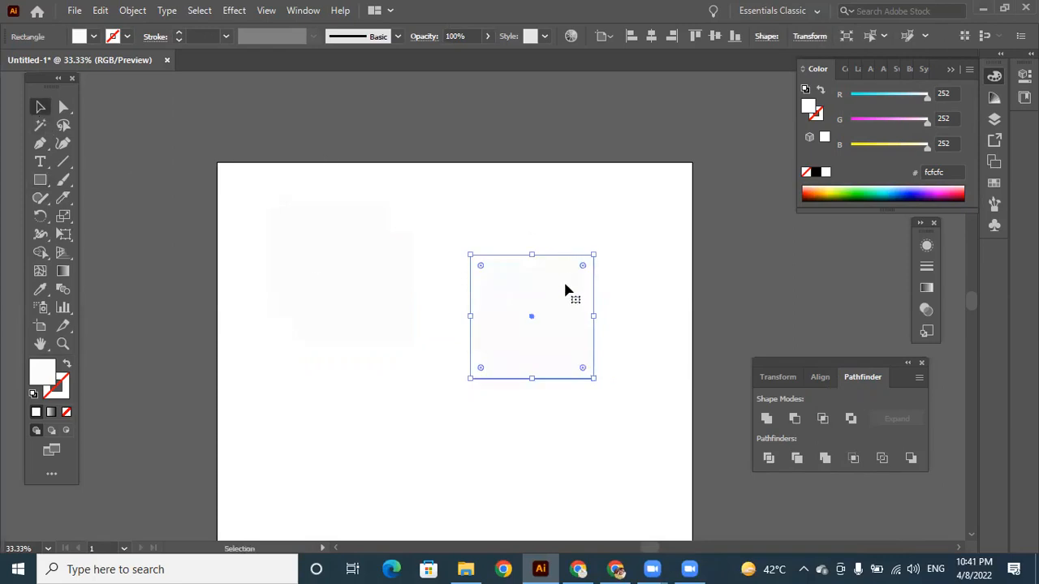
{"action": "left_click_drag", "start_coordinate": [566, 290], "coordinate": [500, 325]}
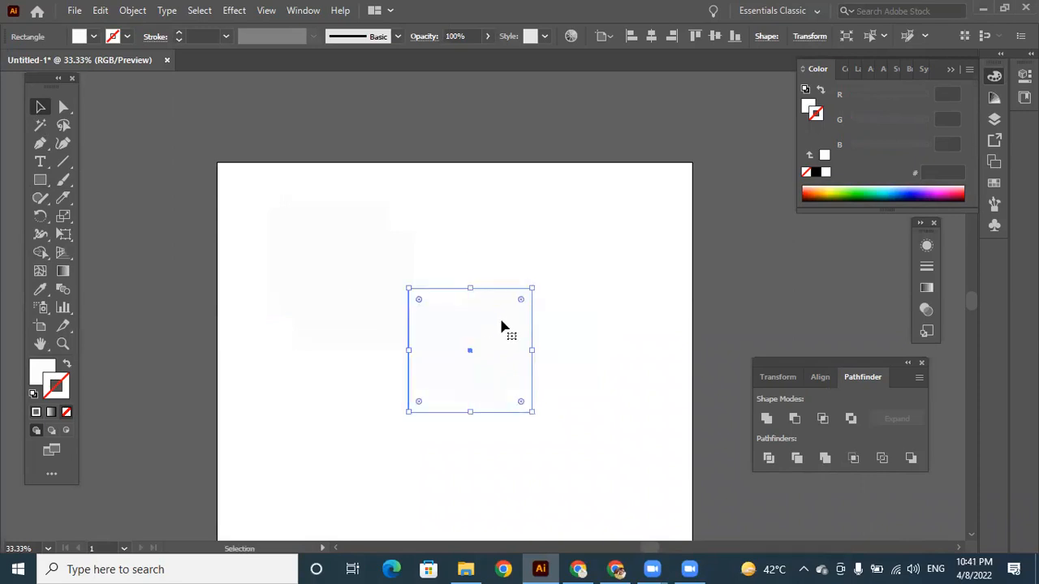
Give the new square a 3 pt dark stroke and deselect it.
{"action": "left_click", "coordinate": [179, 32]}
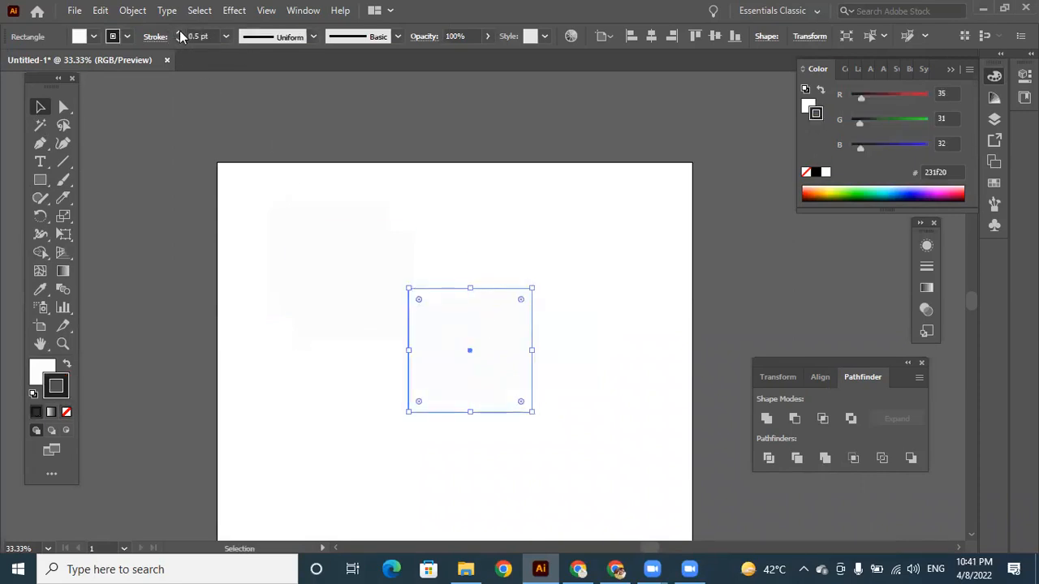
{"action": "left_click", "coordinate": [180, 33]}
{"action": "left_click", "coordinate": [179, 32]}
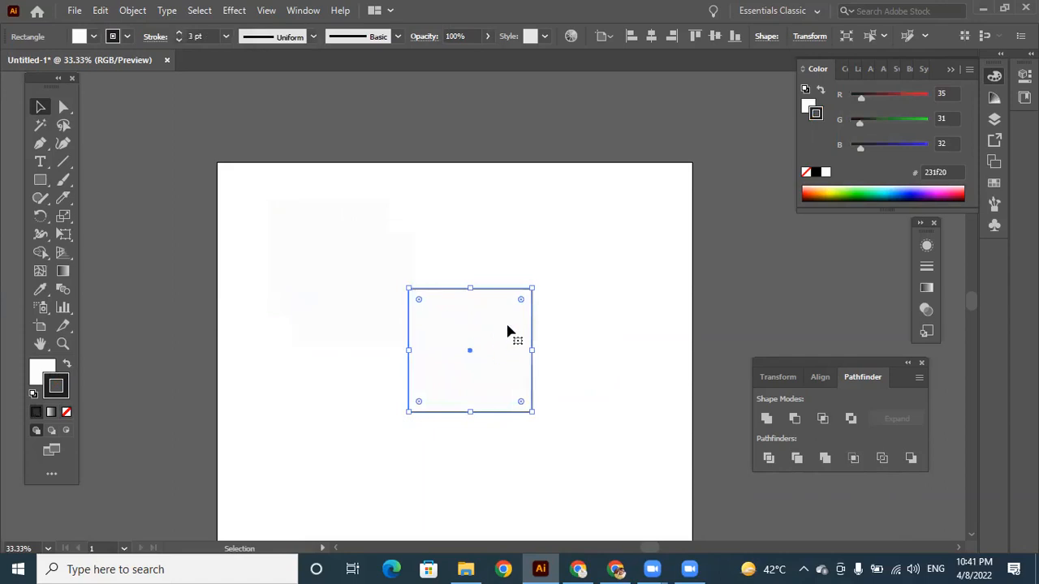
{"action": "left_click", "coordinate": [550, 302]}
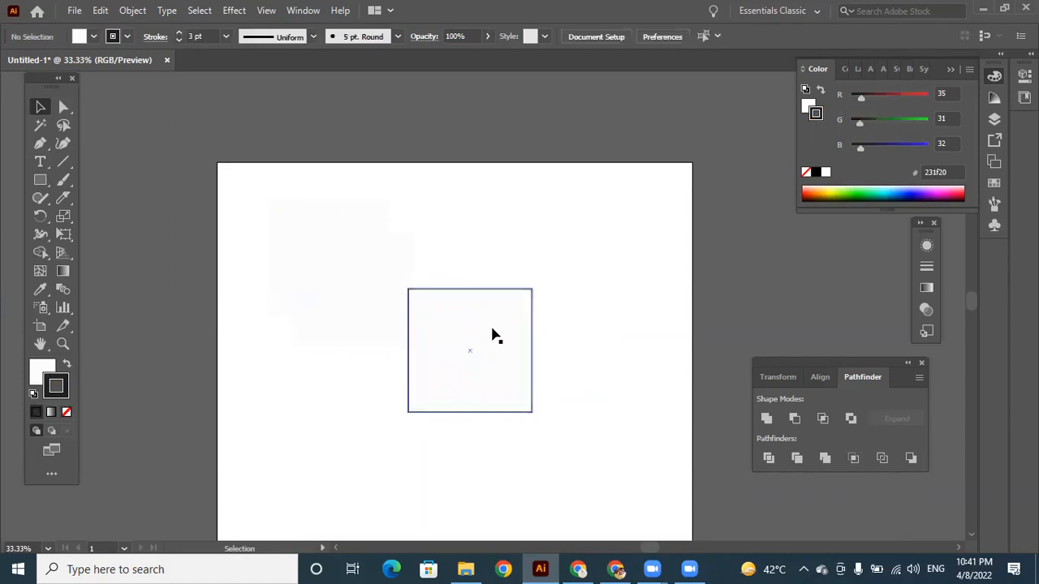
Duplicate the outlined square down-right so the two overlap, and apply the Merge pathfinder to both.
{"action": "left_click_drag", "start_coordinate": [497, 335], "coordinate": [539, 365]}
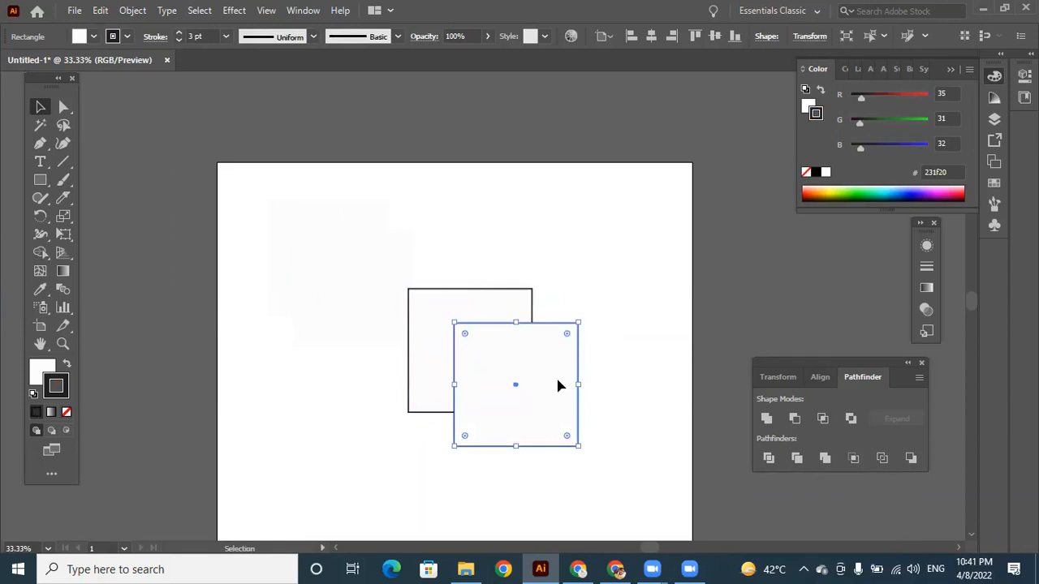
{"action": "left_click", "coordinate": [524, 324], "text": "shift"}
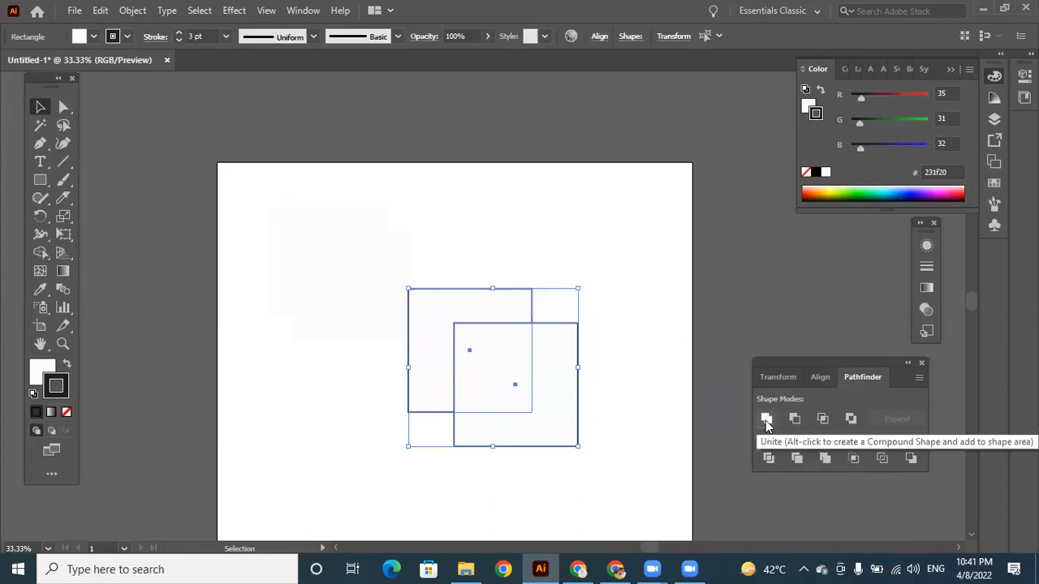
{"action": "left_click", "coordinate": [826, 457]}
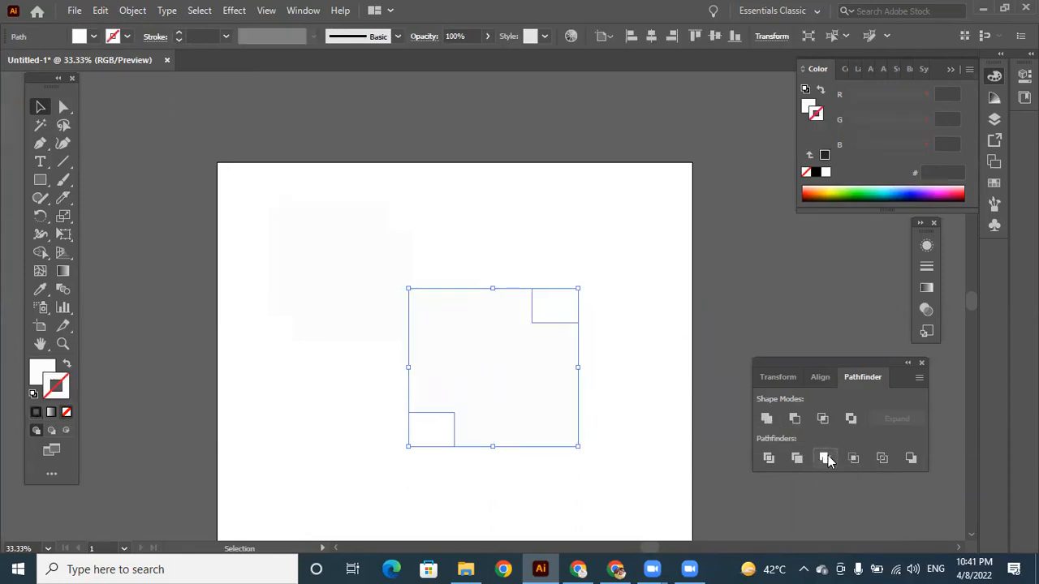
Shift the merged shape up-right and slightly back down, and undo these moves along with the Merge.
{"action": "left_click_drag", "start_coordinate": [526, 369], "coordinate": [563, 305]}
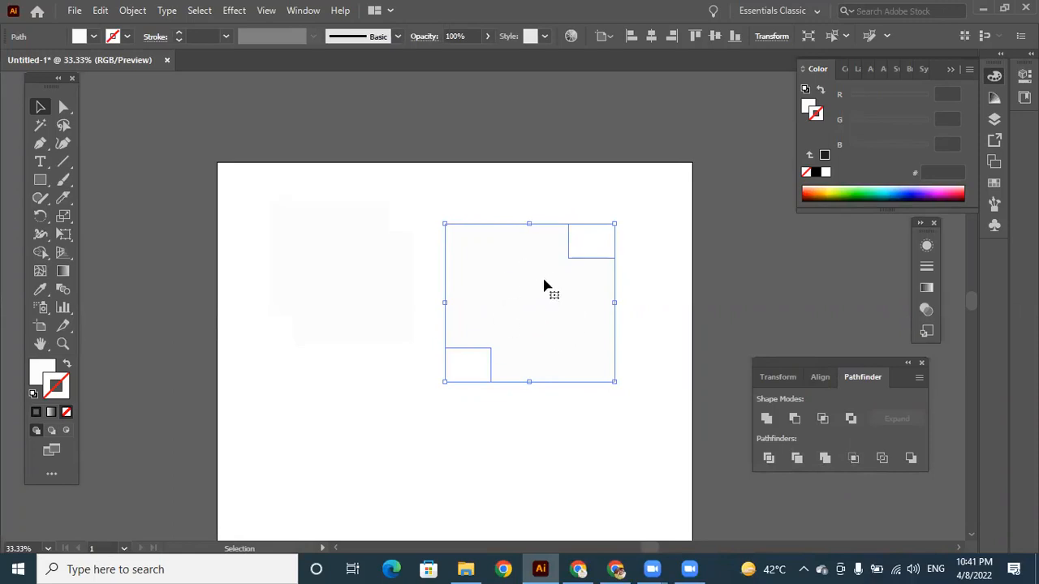
{"action": "left_click_drag", "start_coordinate": [544, 302], "coordinate": [530, 333]}
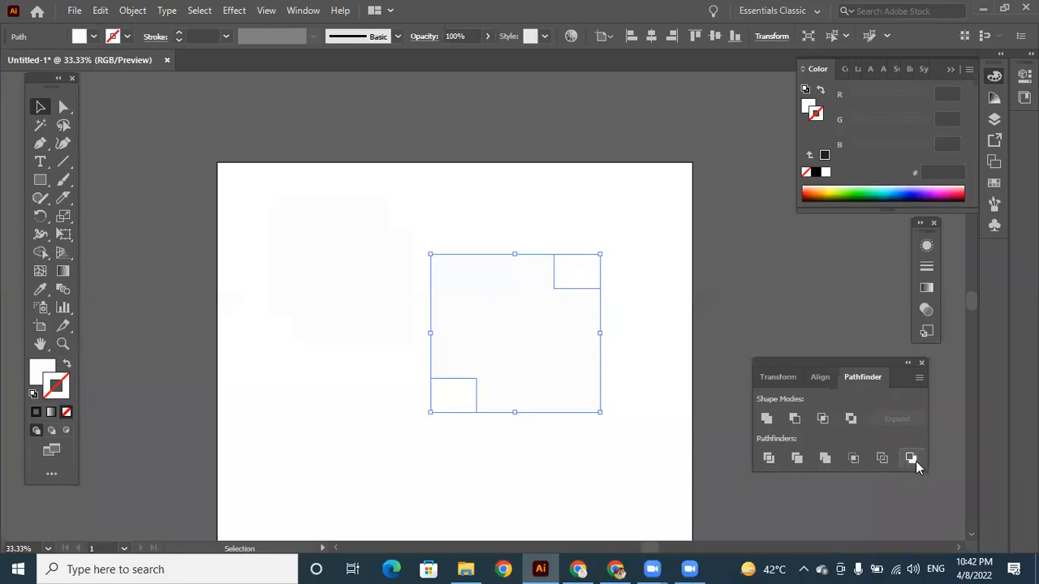
{"action": "key", "text": "ctrl+z"}
{"action": "key", "text": "ctrl+z"}
{"action": "key", "text": "ctrl+z"}
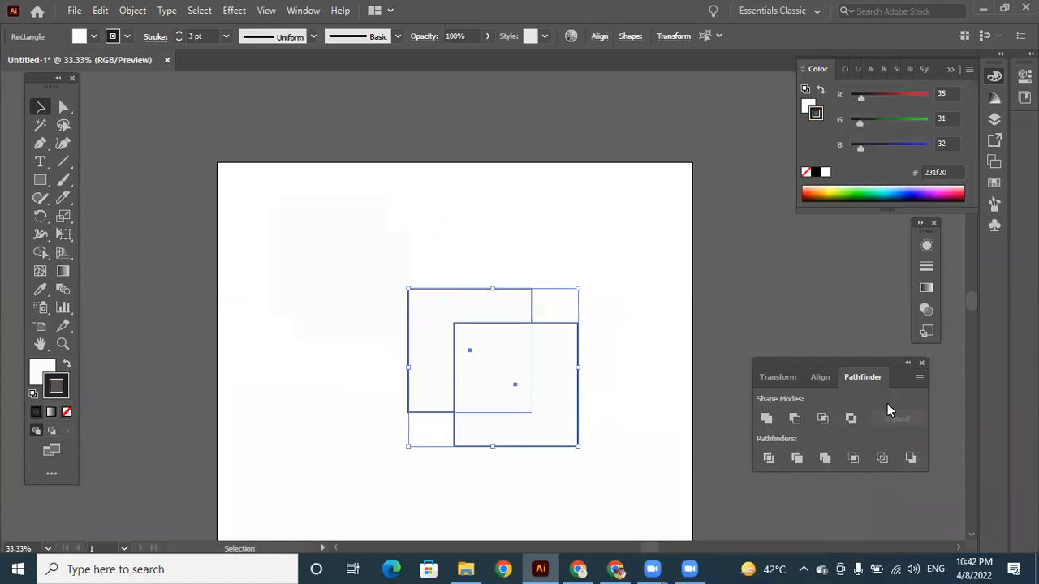
Apply Minus Back to the two outlined squares and open the remaining L-shape in isolation mode.
{"action": "left_click", "coordinate": [910, 458]}
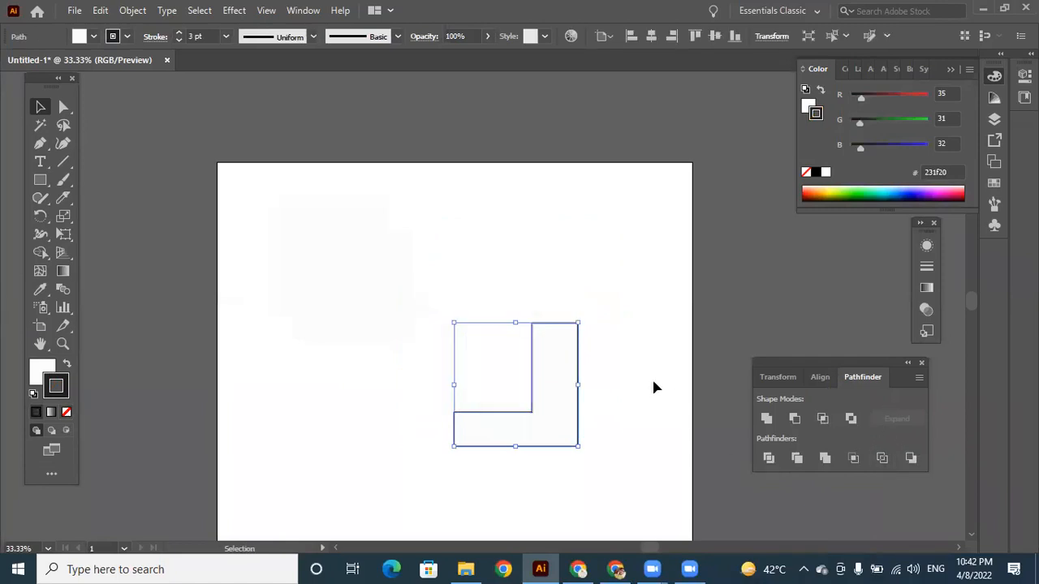
{"action": "left_click", "coordinate": [503, 363]}
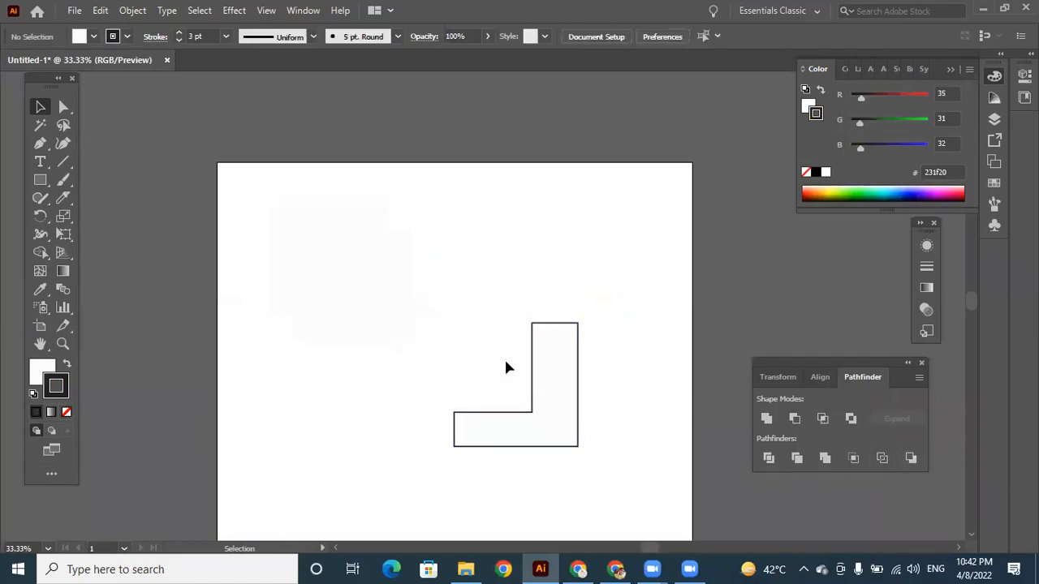
{"action": "double_click", "coordinate": [551, 371]}
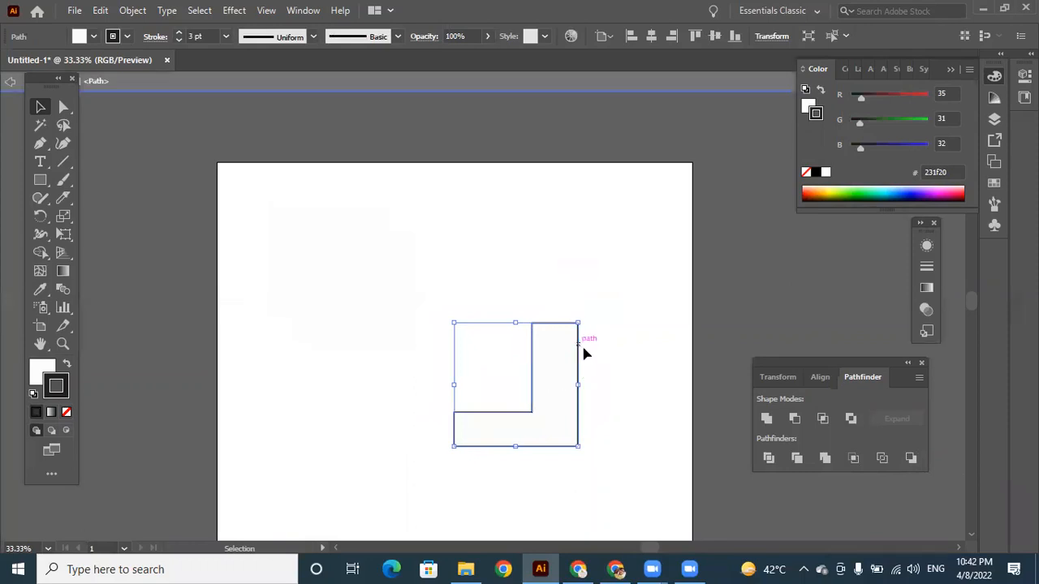
{"action": "left_click", "coordinate": [613, 363]}
Delete the isolated L-shape, leave isolation mode and delete the remaining pale shapes to empty the artboard.
{"action": "left_click_drag", "start_coordinate": [255, 189], "coordinate": [601, 483]}
{"action": "key", "text": "Delete"}
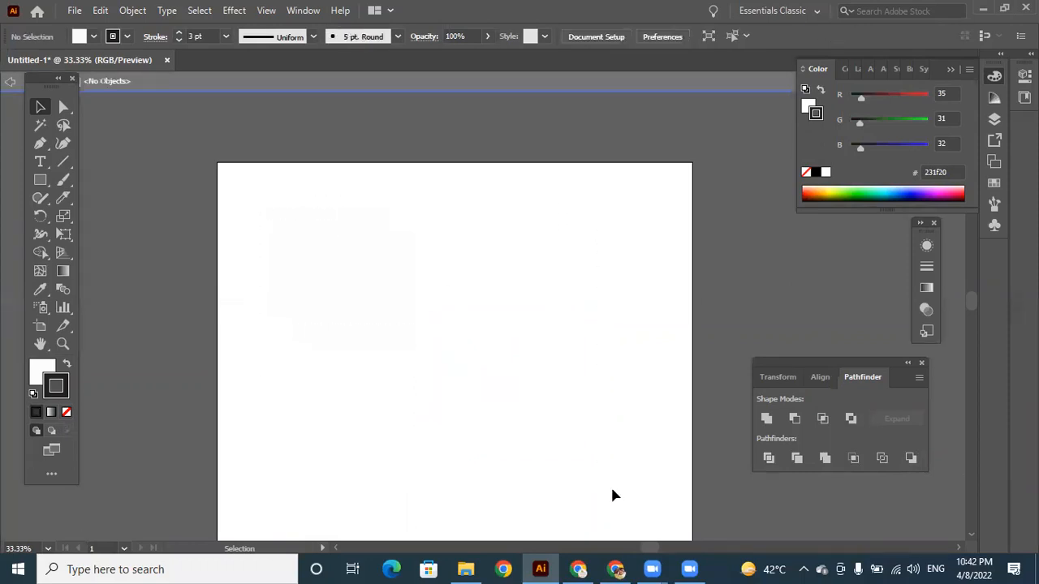
{"action": "double_click", "coordinate": [534, 391]}
{"action": "left_click_drag", "start_coordinate": [339, 189], "coordinate": [408, 398]}
{"action": "key", "text": "Delete"}
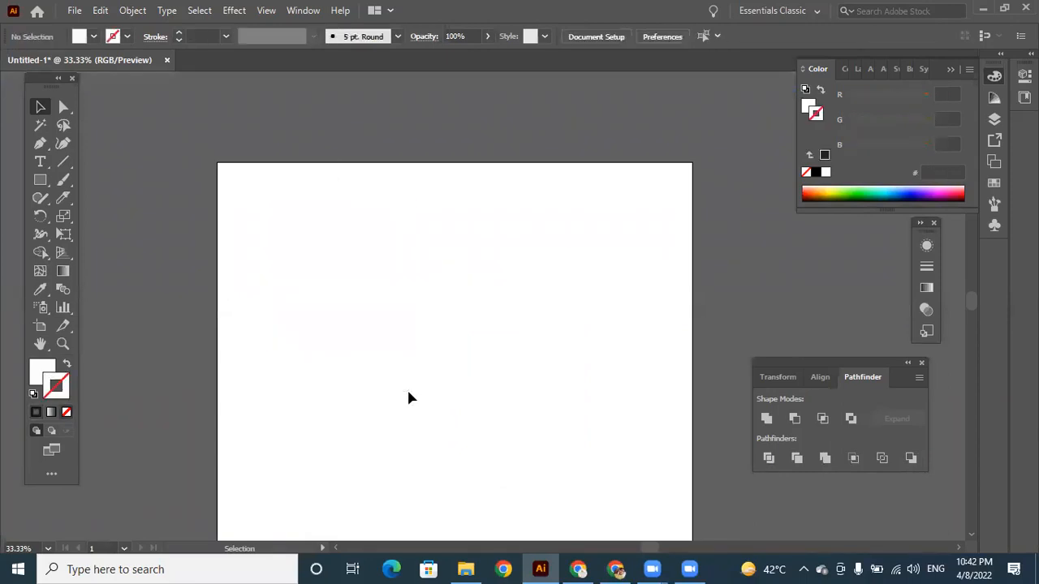
Draw an upright rectangle just above the artboard's centre with the Rounded Rectangle tool.
{"action": "key", "text": "h"}
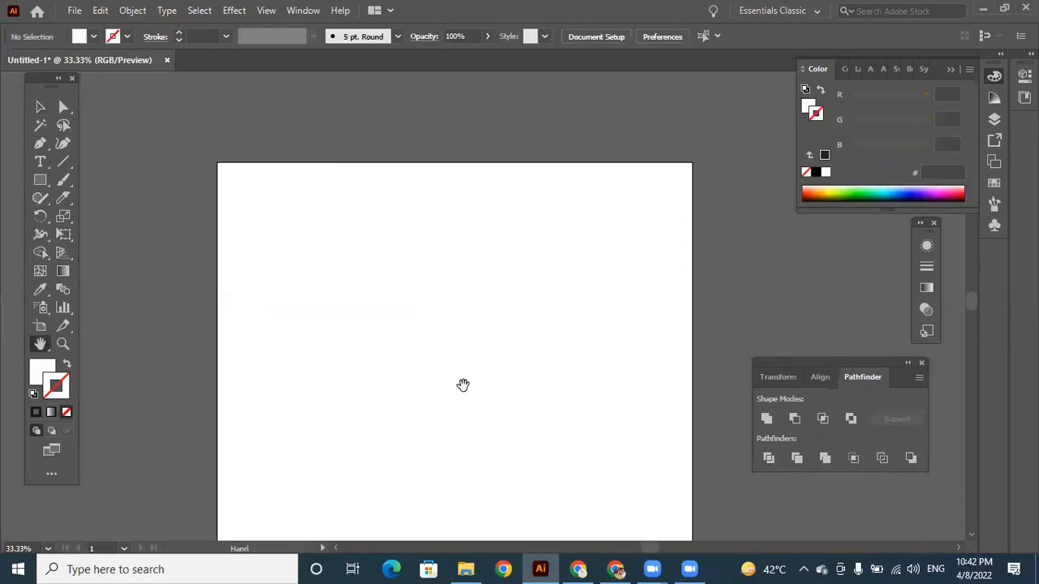
{"action": "left_click_drag", "start_coordinate": [464, 385], "coordinate": [457, 290]}
{"action": "key", "text": "ctrl+minus"}
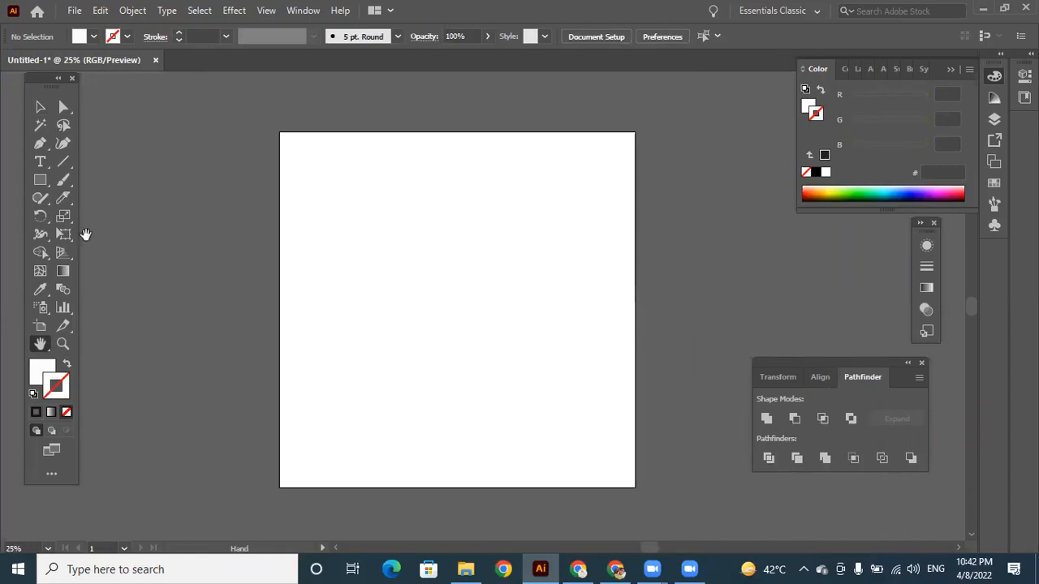
{"action": "left_click", "coordinate": [43, 183]}
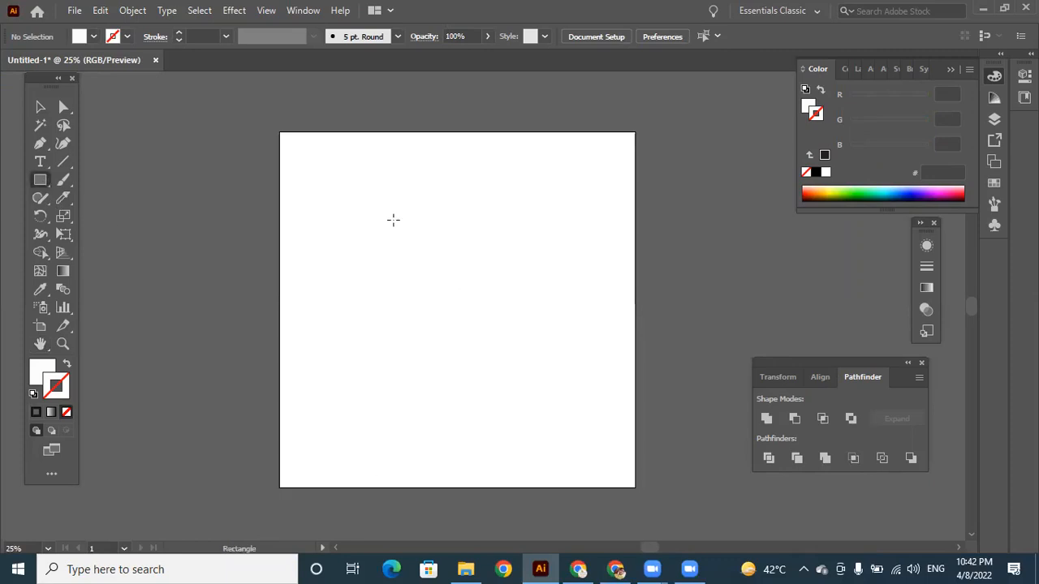
{"action": "left_click_drag", "start_coordinate": [43, 180], "coordinate": [104, 199]}
{"action": "left_click_drag", "start_coordinate": [382, 211], "coordinate": [502, 346]}
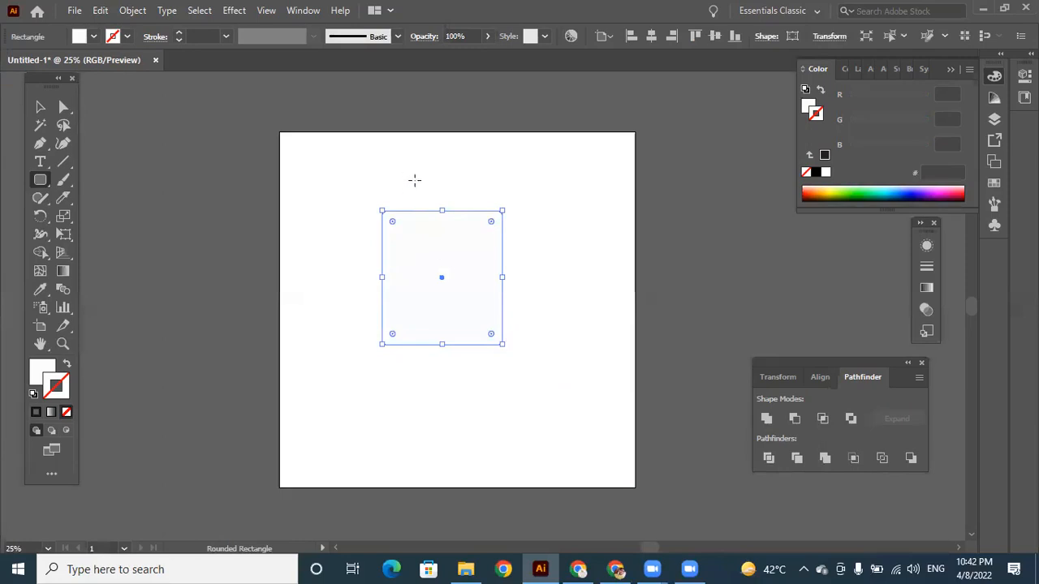
Set the rectangle's fill colour to the copied pink hex value d63866.
{"action": "double_click", "coordinate": [42, 374]}
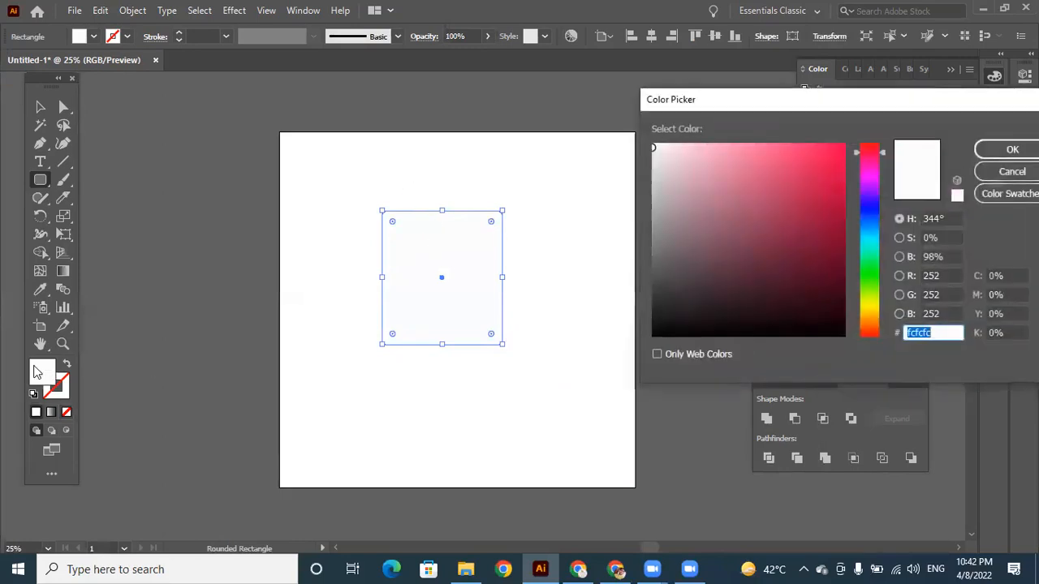
{"action": "type", "text": "d63866"}
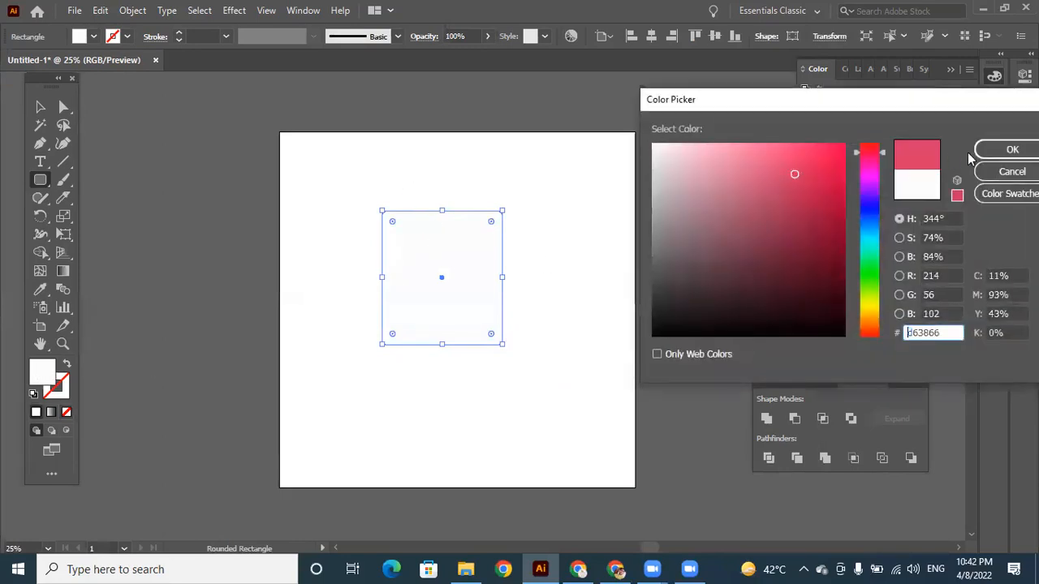
{"action": "left_click", "coordinate": [1010, 150]}
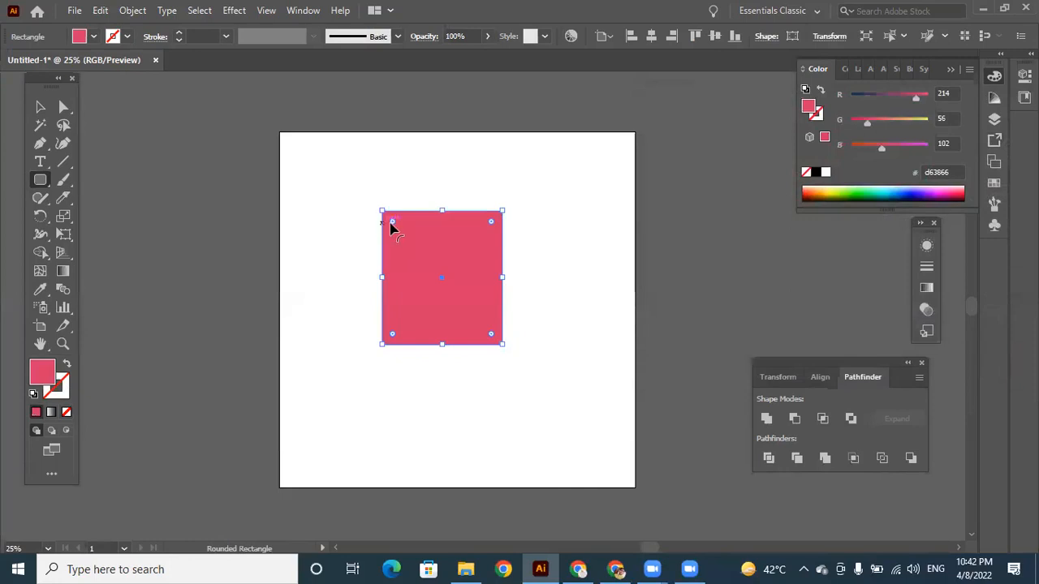
Round all four corners of the pink rectangle strongly and deselect it.
{"action": "left_click_drag", "start_coordinate": [392, 225], "coordinate": [424, 263]}
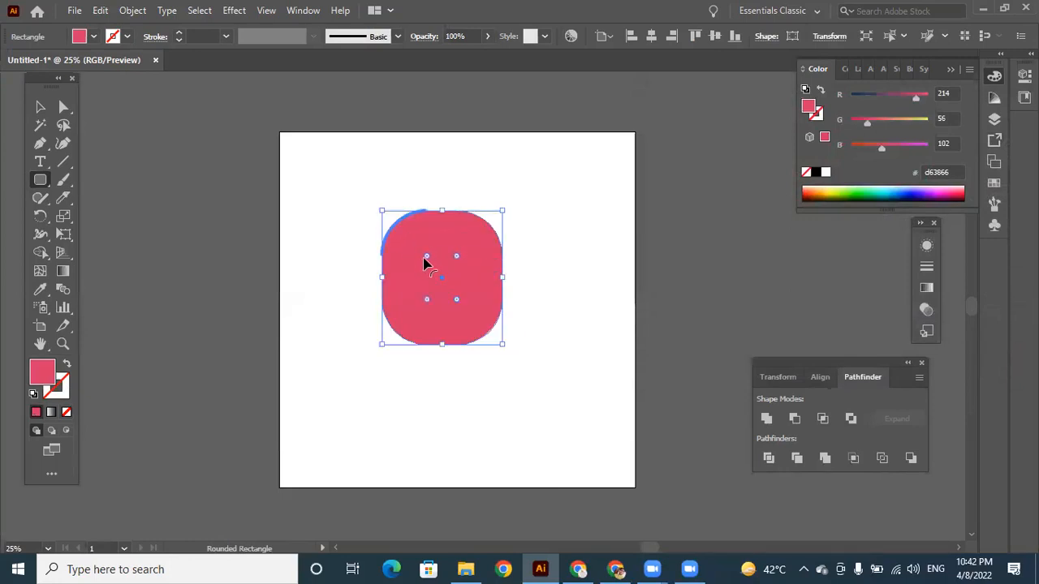
{"action": "left_click", "coordinate": [40, 106]}
{"action": "left_click", "coordinate": [532, 319]}
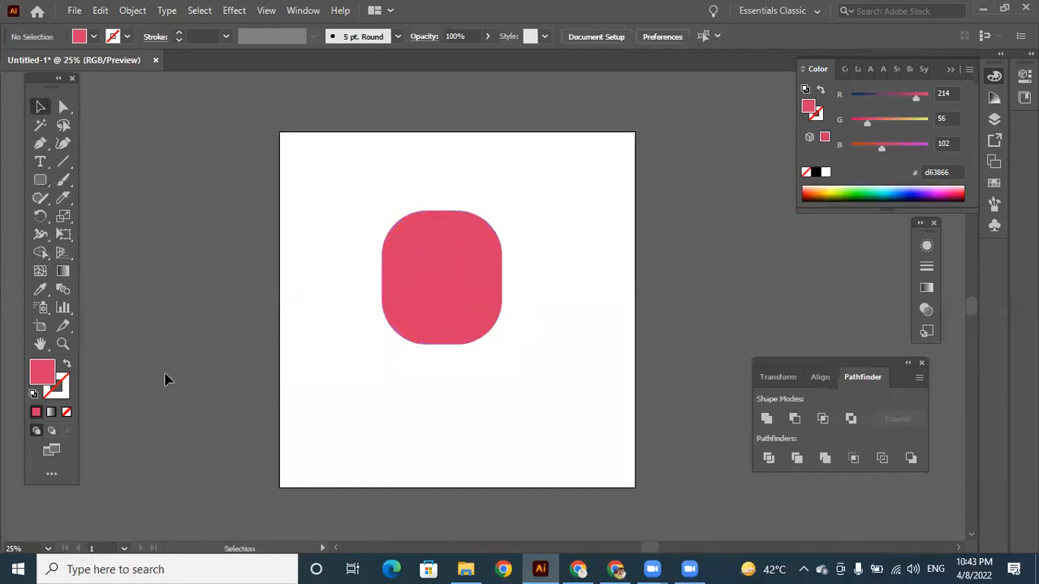
{"action": "double_click", "coordinate": [43, 374]}
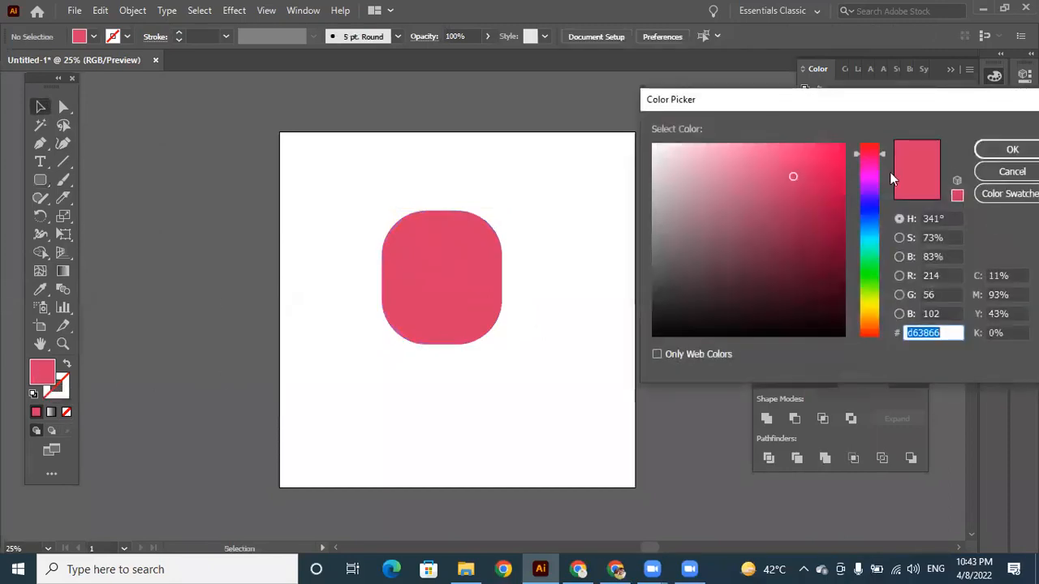
{"action": "left_click", "coordinate": [1011, 171]}
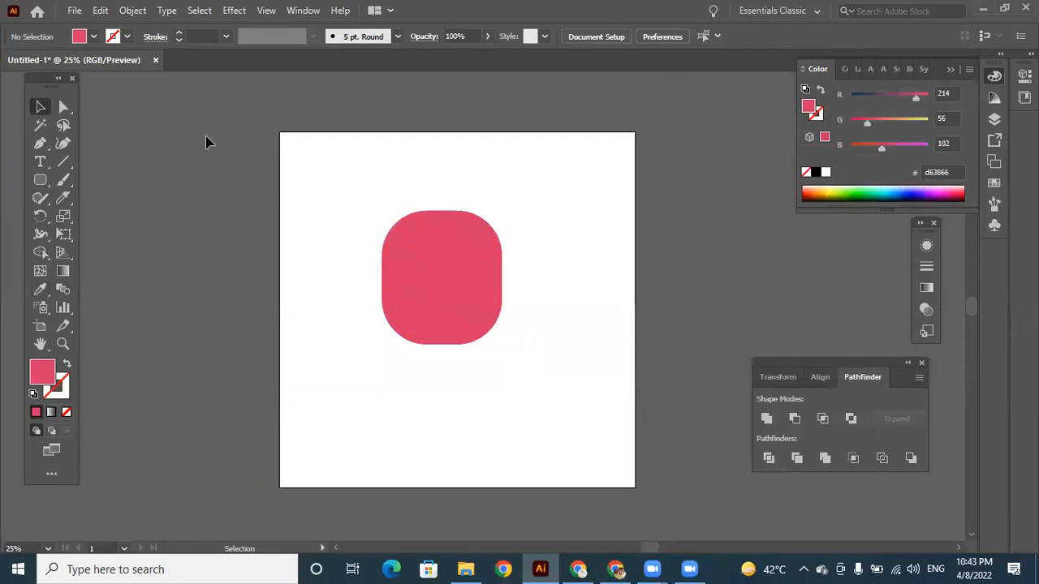
{"action": "double_click", "coordinate": [43, 375]}
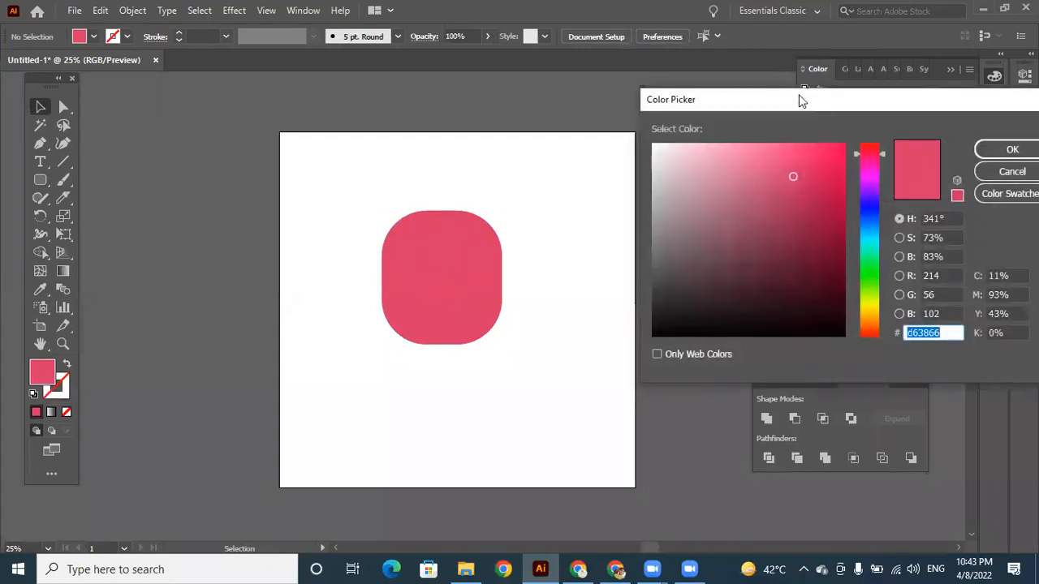
{"action": "left_click_drag", "start_coordinate": [799, 99], "coordinate": [474, 110]}
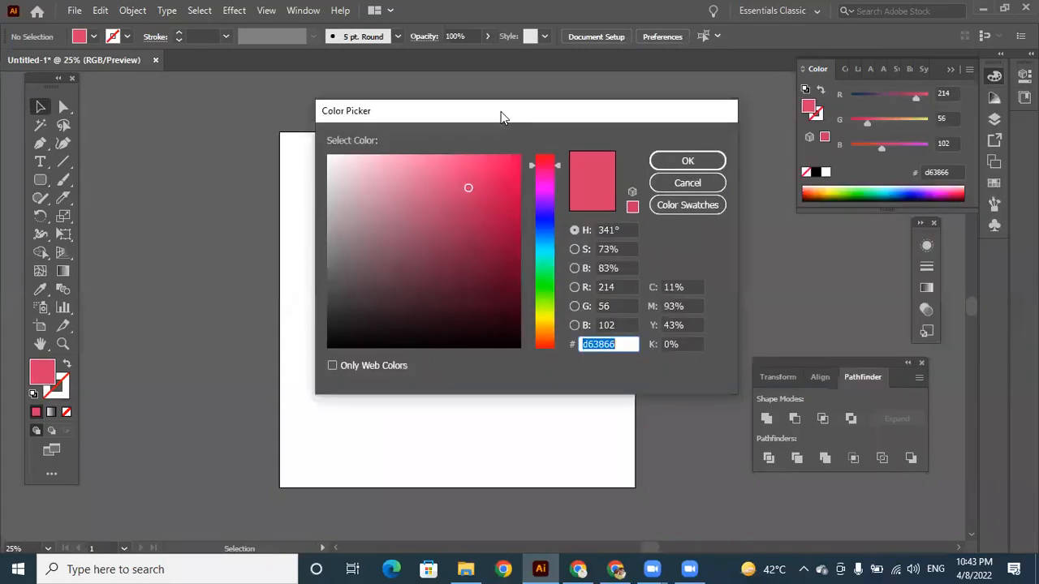
{"action": "left_click", "coordinate": [491, 185]}
{"action": "left_click", "coordinate": [513, 166]}
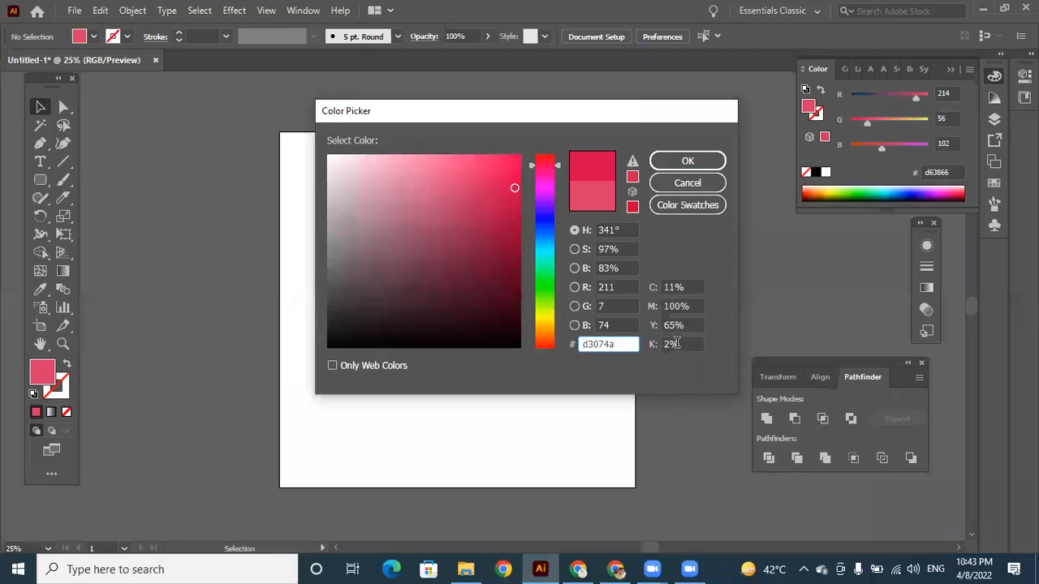
{"action": "left_click_drag", "start_coordinate": [626, 344], "coordinate": [576, 349]}
{"action": "left_click", "coordinate": [622, 344]}
{"action": "left_click_drag", "start_coordinate": [622, 345], "coordinate": [585, 344]}
{"action": "type", "text": "a5043a"}
{"action": "left_click", "coordinate": [547, 220]}
{"action": "left_click_drag", "start_coordinate": [623, 345], "coordinate": [550, 341]}
{"action": "left_click", "coordinate": [466, 197]}
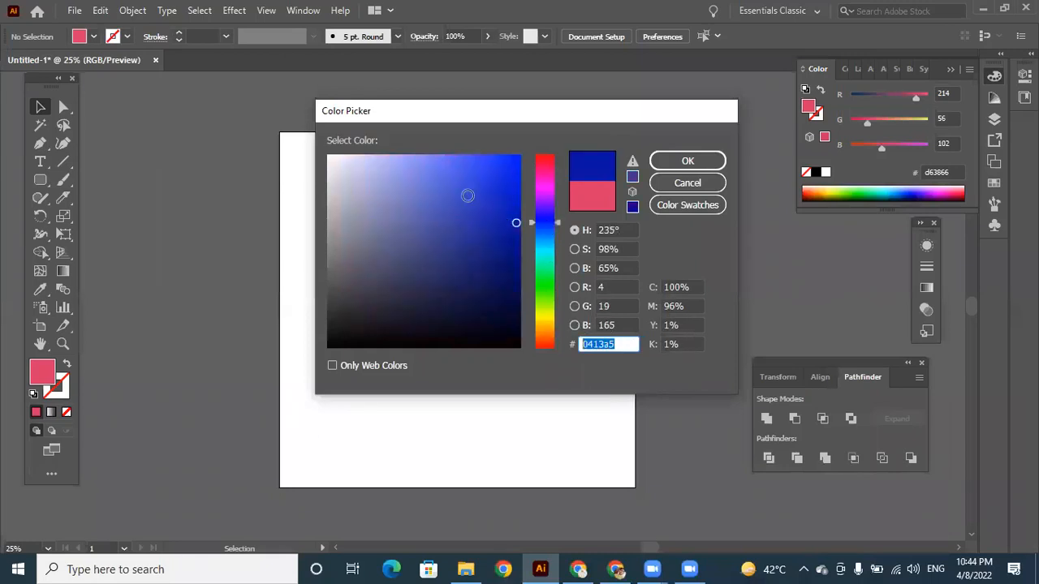
{"action": "left_click_drag", "start_coordinate": [626, 344], "coordinate": [543, 344]}
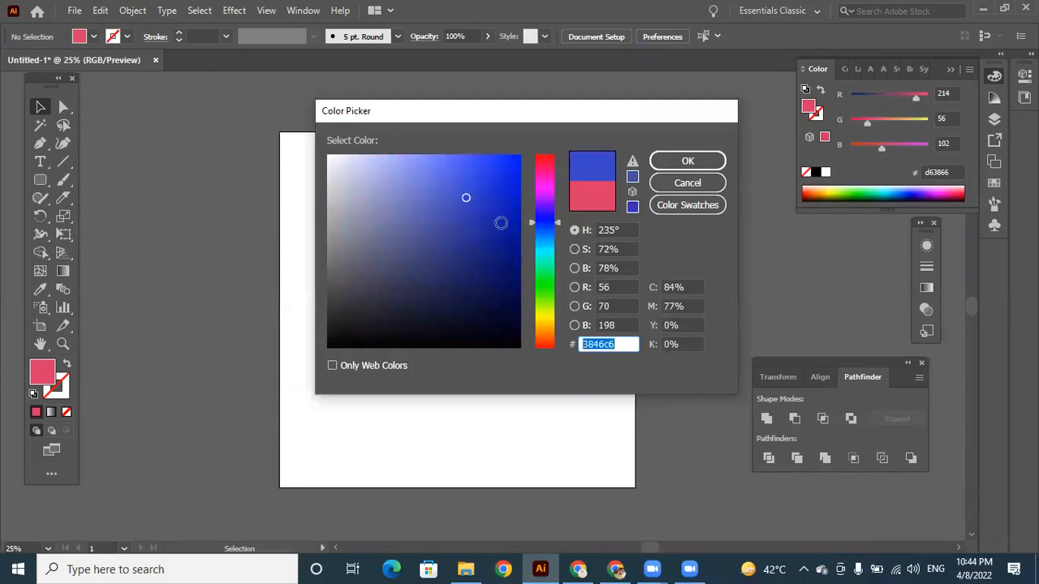
{"action": "left_click", "coordinate": [543, 264]}
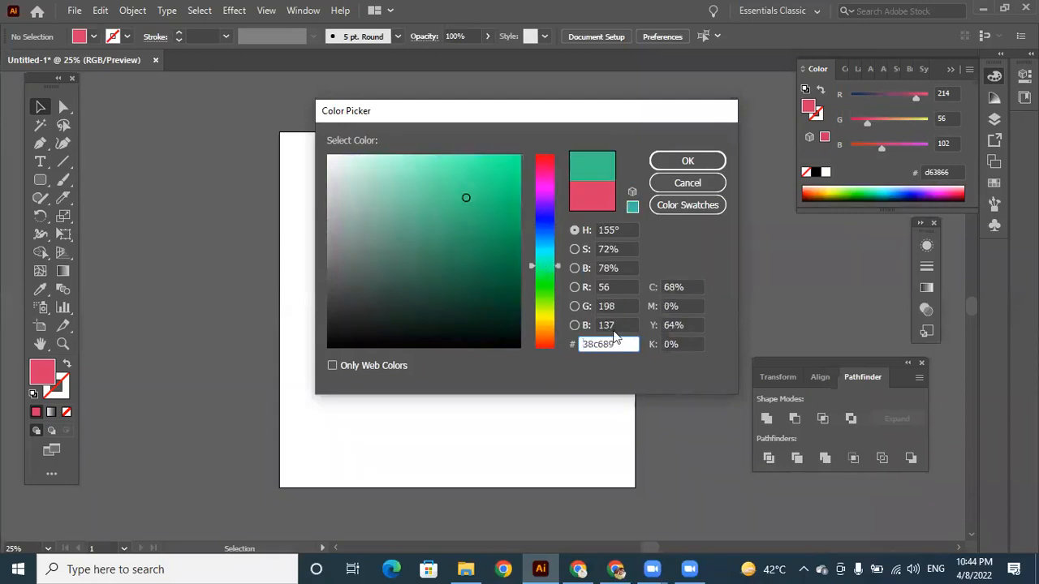
{"action": "left_click_drag", "start_coordinate": [626, 344], "coordinate": [536, 329]}
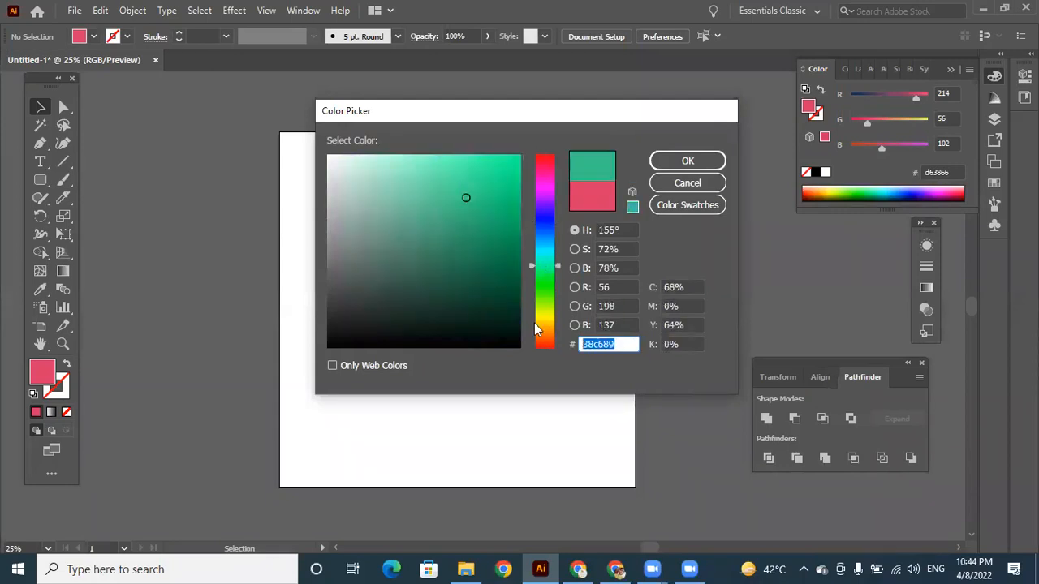
{"action": "left_click", "coordinate": [686, 184]}
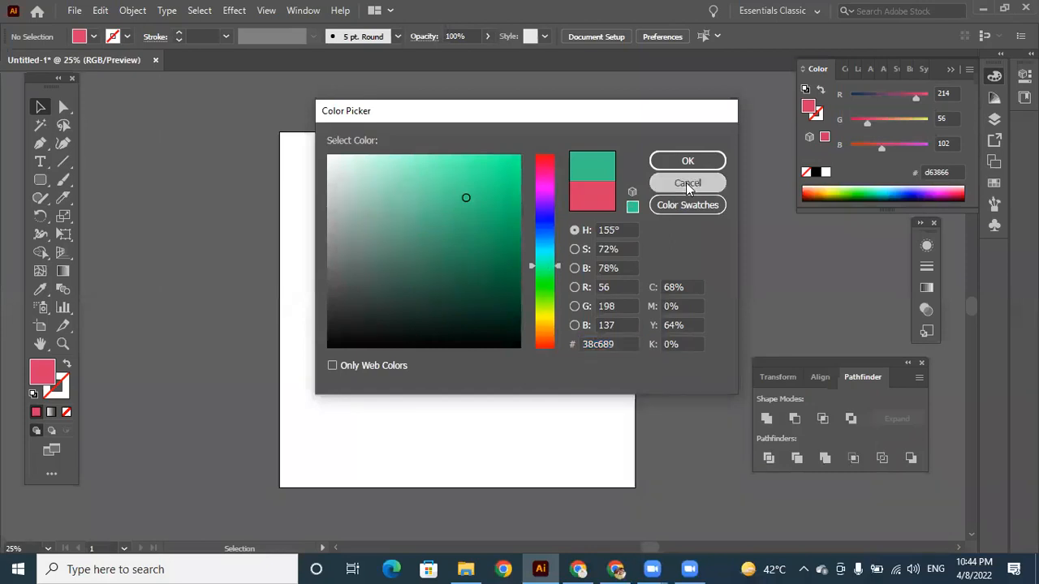
Move the pink rounded rectangle slightly up on the artboard and make its corners slightly less round.
{"action": "left_click", "coordinate": [457, 268]}
{"action": "left_click_drag", "start_coordinate": [457, 256], "coordinate": [445, 228]}
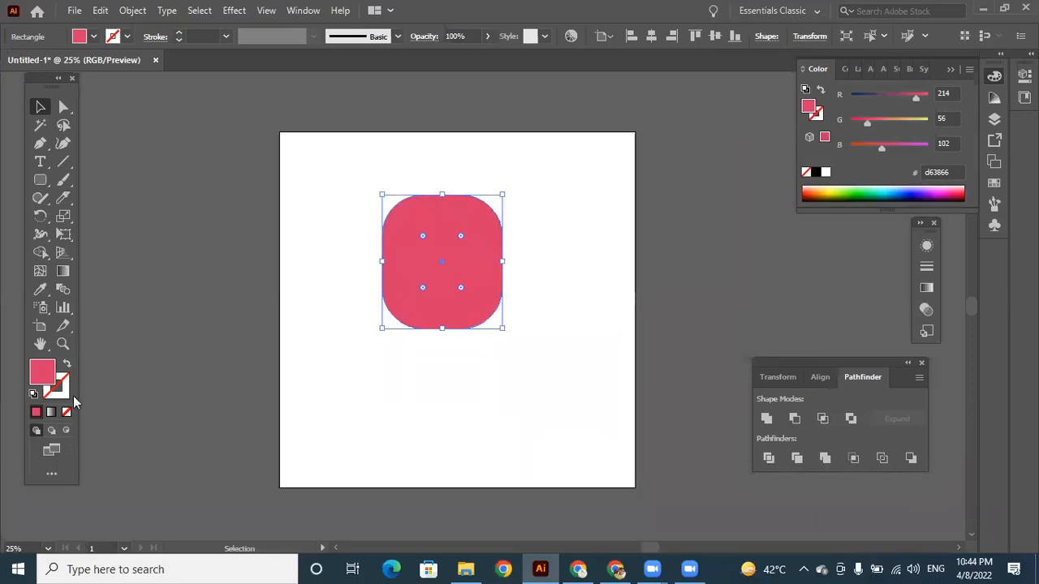
{"action": "double_click", "coordinate": [42, 369]}
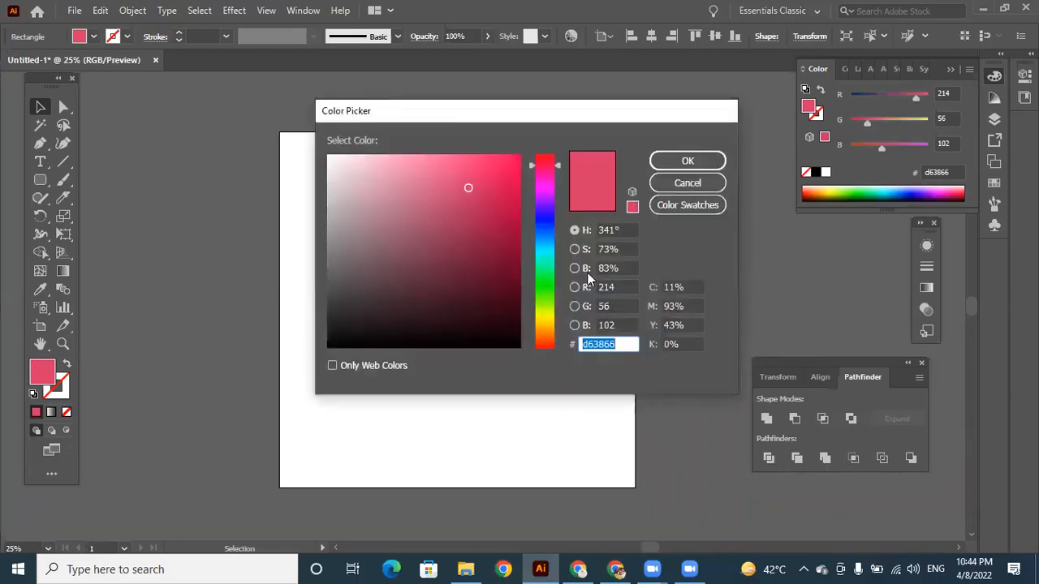
{"action": "left_click", "coordinate": [687, 184]}
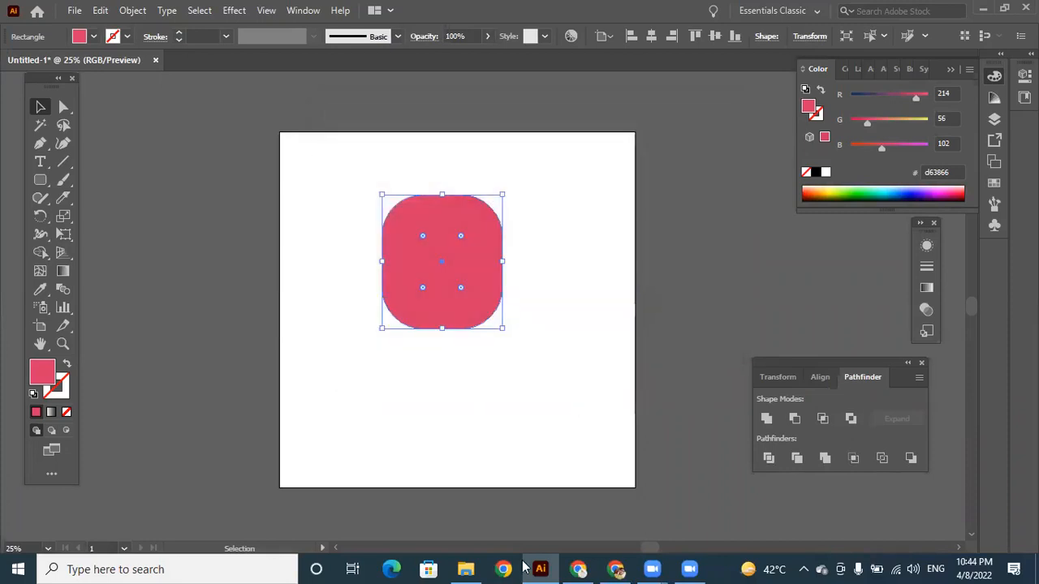
Switch to Chrome, search Google for "skin color code" and open the HueBliss skin color code article.
{"action": "left_click", "coordinate": [576, 568]}
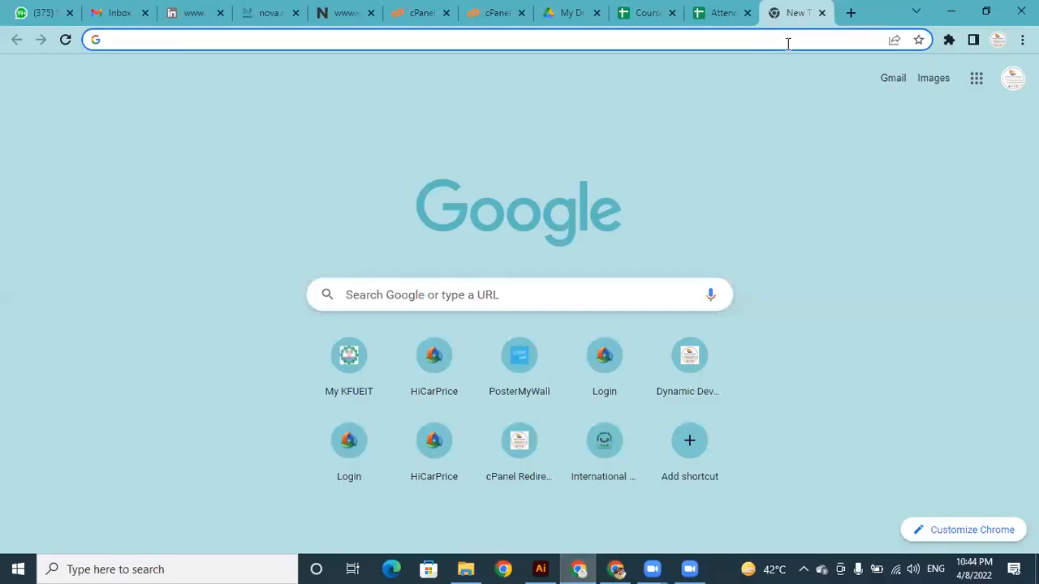
{"action": "type", "text": "skin "}
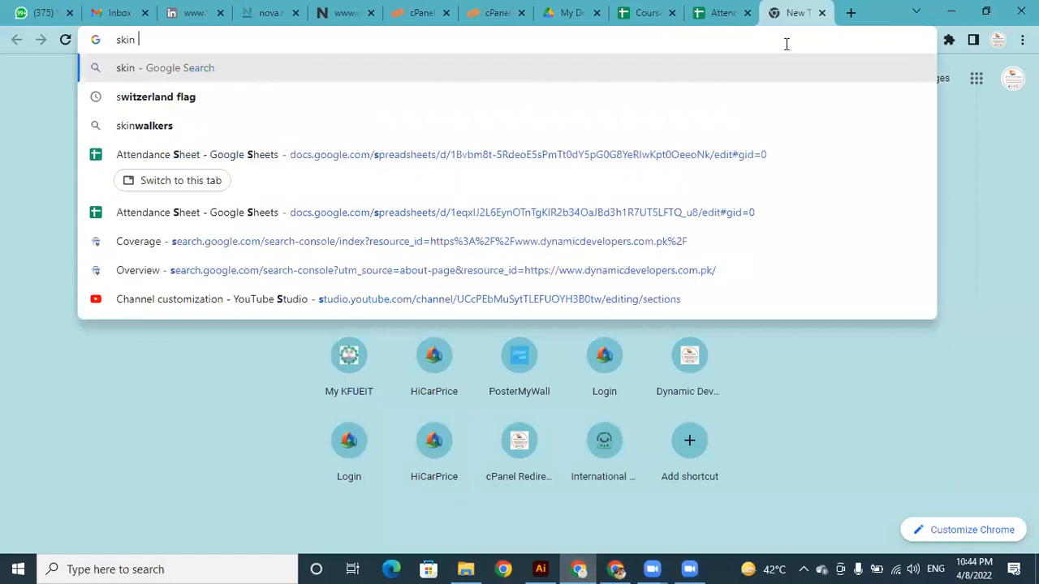
{"action": "type", "text": "color"}
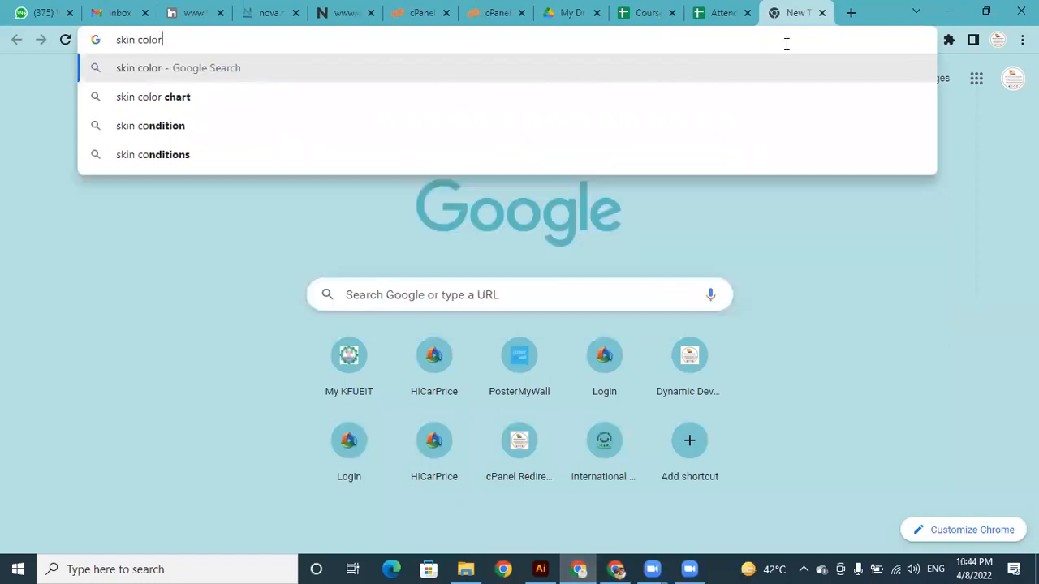
{"action": "type", "text": " code"}
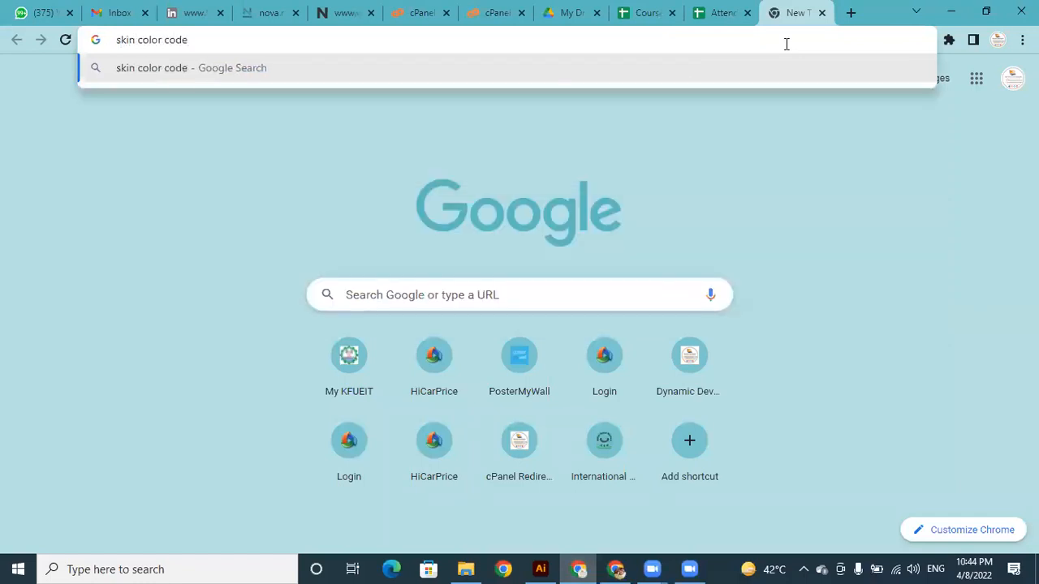
{"action": "key", "text": "Return"}
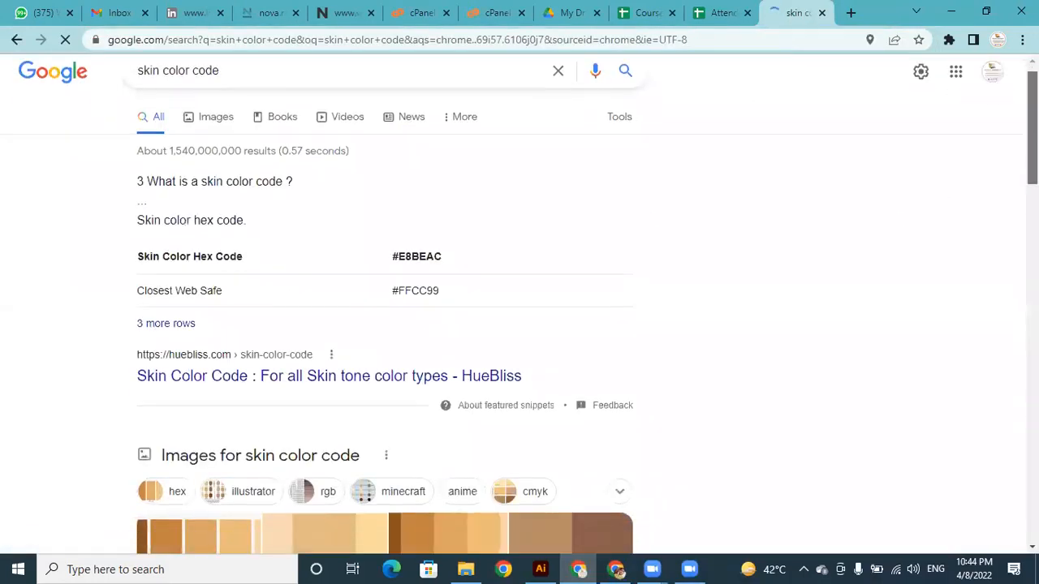
{"action": "scroll", "coordinate": [426, 353], "scroll_direction": "down", "scroll_amount": 3}
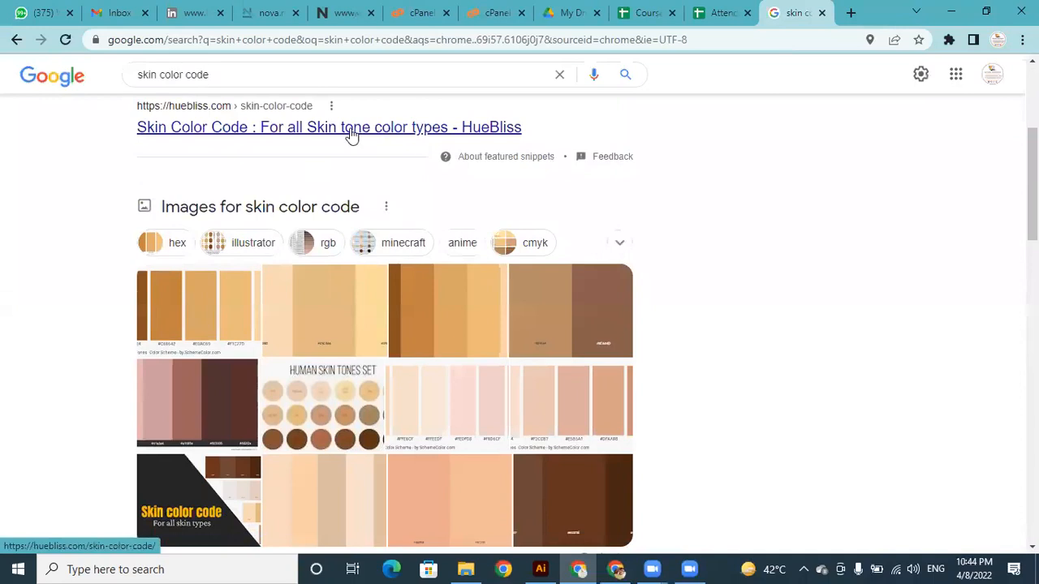
{"action": "left_click", "coordinate": [353, 134]}
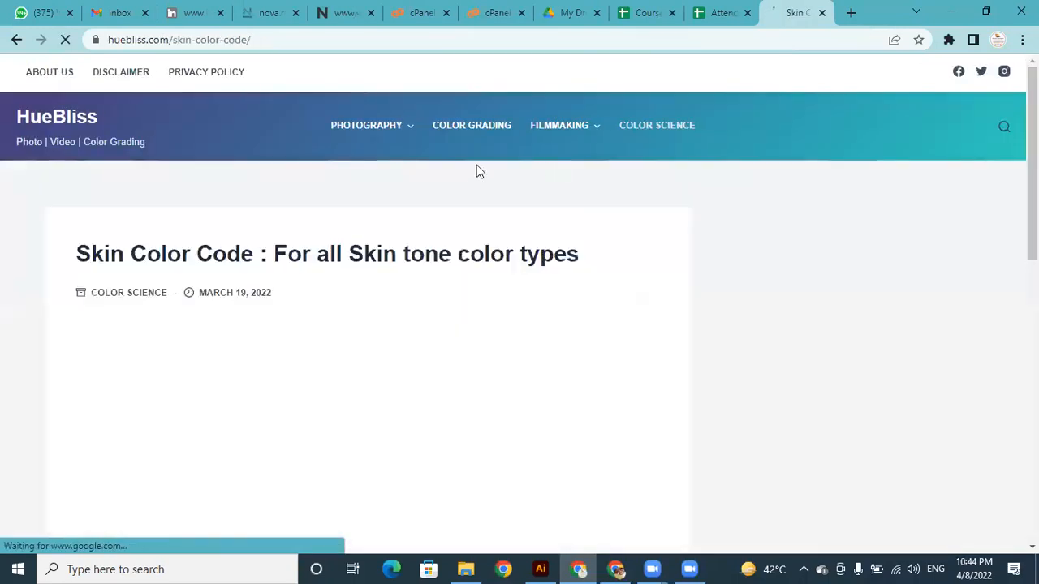
Look through the article's skin tone palettes for a suitable hex code, stopping at the Caucasian skin color palette.
{"action": "scroll", "coordinate": [479, 169], "scroll_direction": "down", "scroll_amount": 5}
{"action": "scroll", "coordinate": [368, 300], "scroll_direction": "down", "scroll_amount": 15}
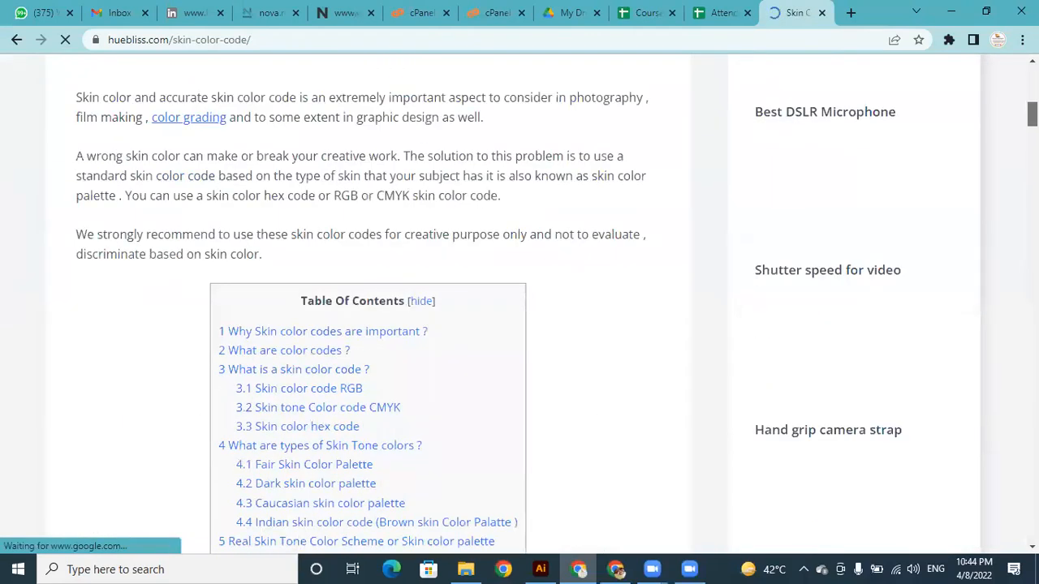
{"action": "scroll", "coordinate": [368, 300], "scroll_direction": "down", "scroll_amount": 10}
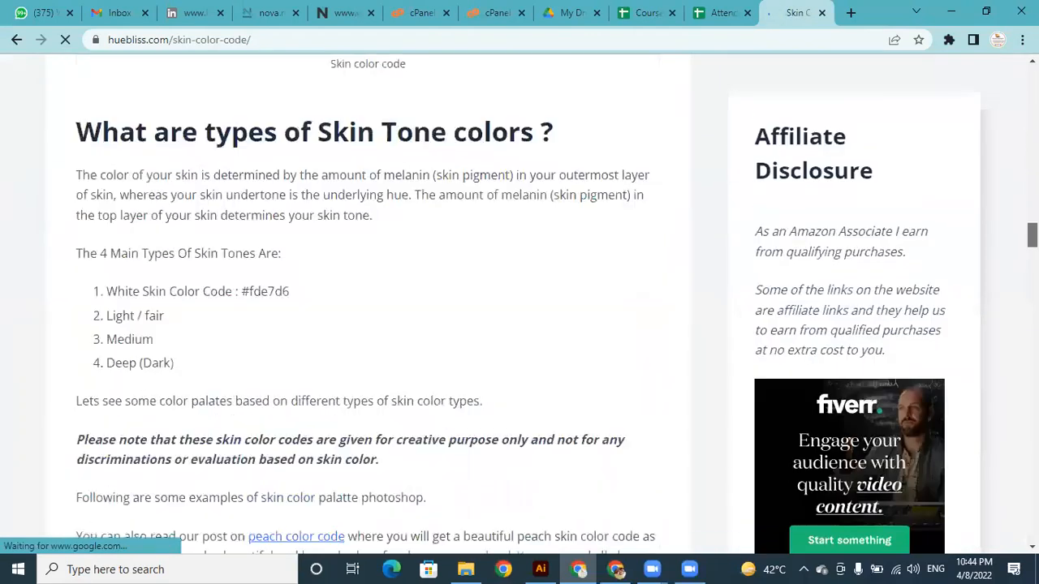
{"action": "scroll", "coordinate": [368, 300], "scroll_direction": "down", "scroll_amount": 12}
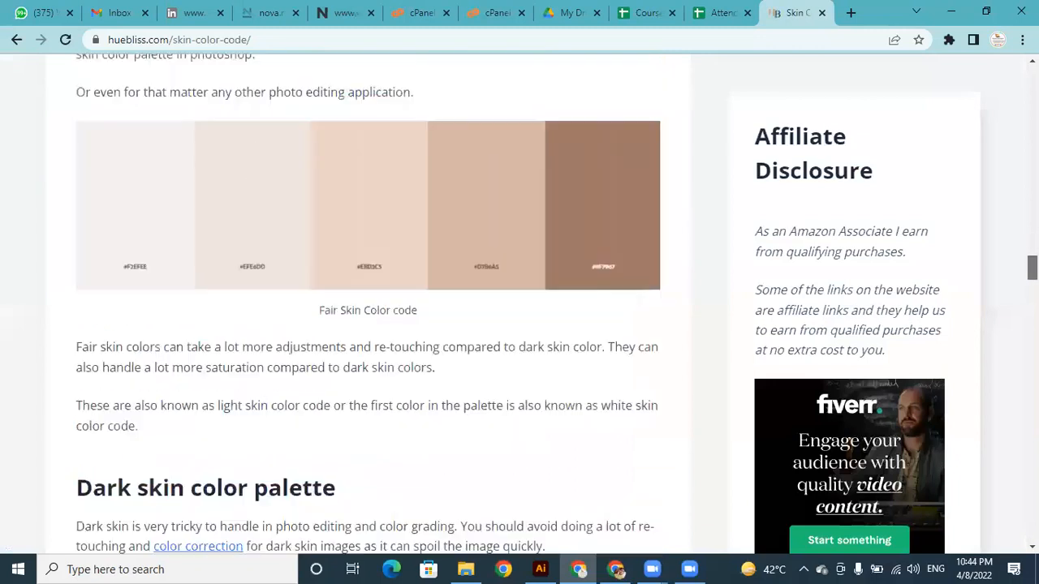
{"action": "scroll", "coordinate": [368, 301], "scroll_direction": "down", "scroll_amount": 3}
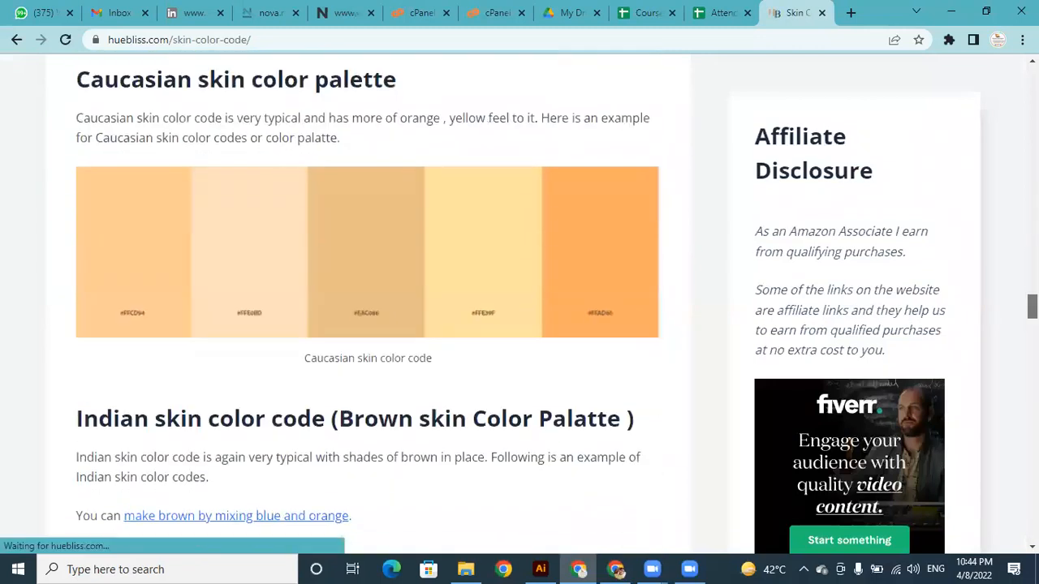
{"action": "scroll", "coordinate": [508, 346], "scroll_direction": "down", "scroll_amount": 5}
{"action": "scroll", "coordinate": [509, 346], "scroll_direction": "up", "scroll_amount": 5}
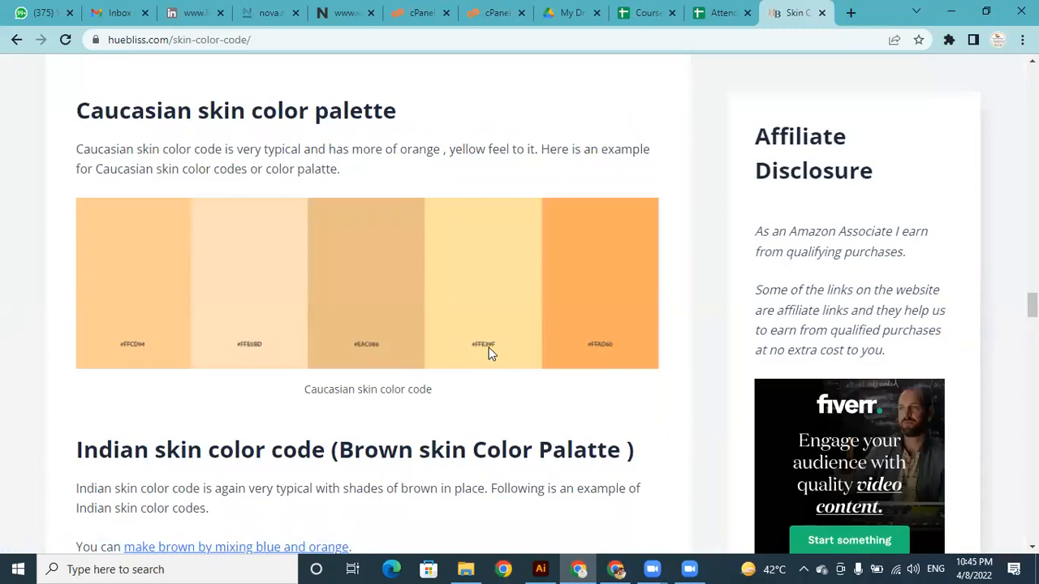
Switch back to Illustrator and set the rounded rectangle's fill colour to hex ffe395.
{"action": "left_click", "coordinate": [541, 569]}
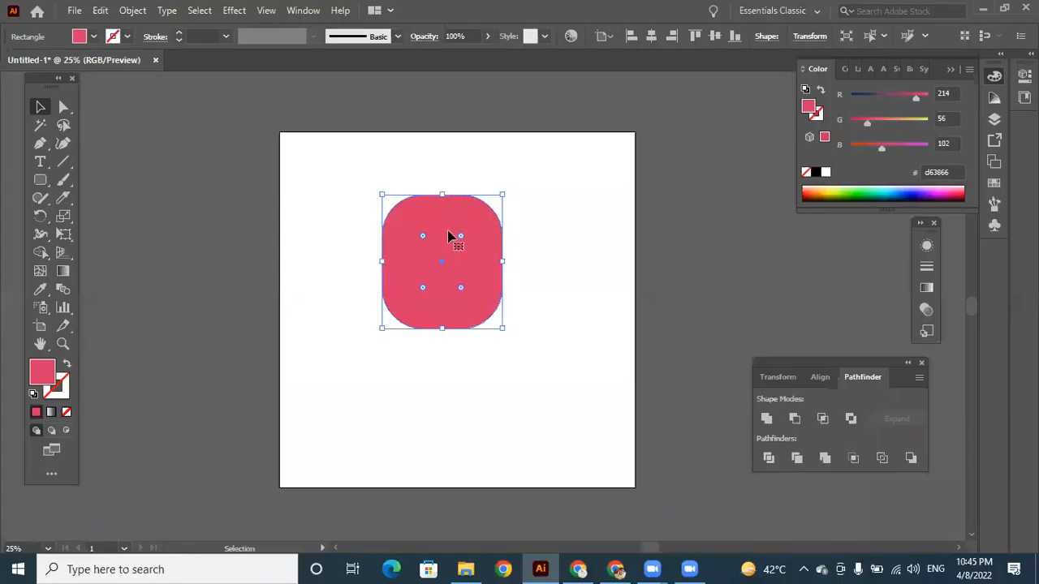
{"action": "double_click", "coordinate": [51, 380]}
{"action": "type", "text": "ffe3"}
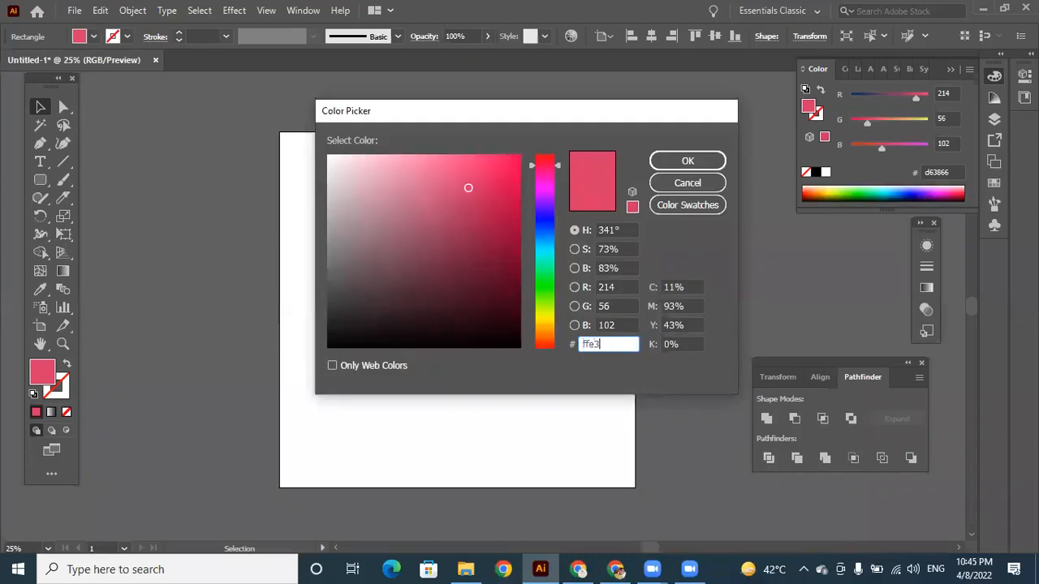
{"action": "key", "text": "Return"}
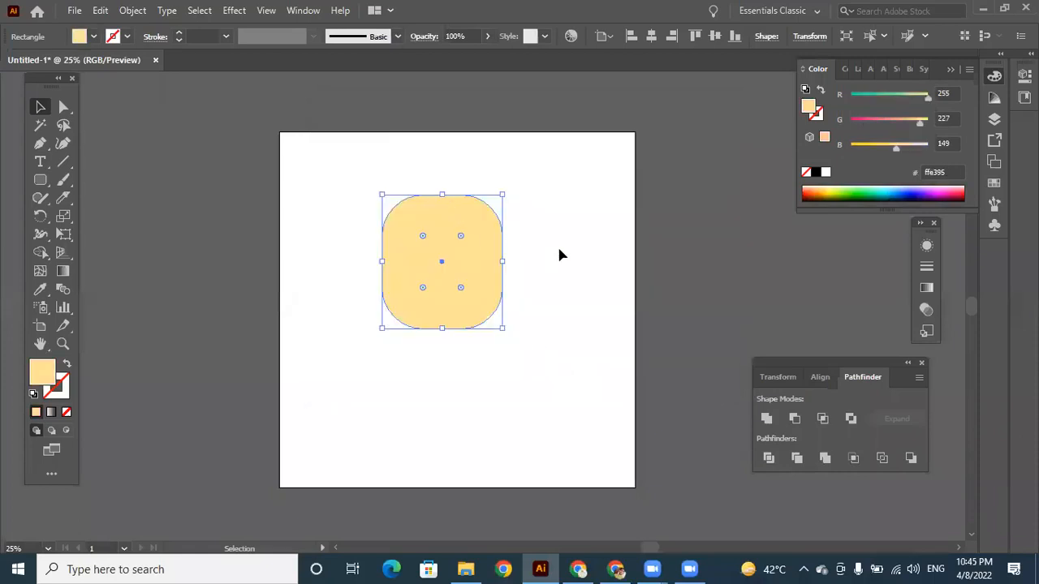
Move the rounded rectangle slightly down and to the right, closer to the artboard's centre, and deselect it.
{"action": "left_click", "coordinate": [559, 255]}
{"action": "left_click_drag", "start_coordinate": [482, 243], "coordinate": [490, 262]}
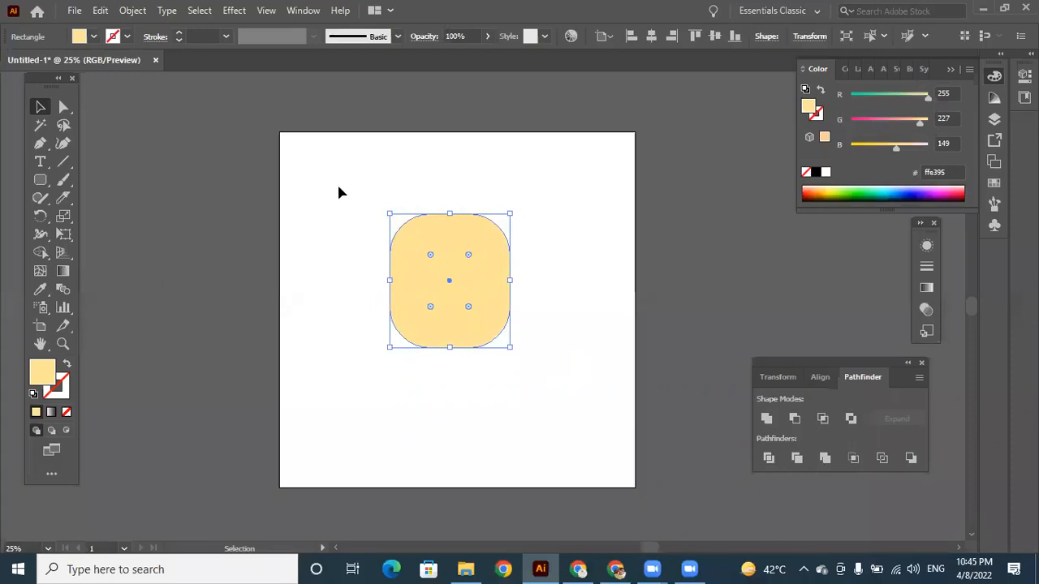
{"action": "key", "text": "ctrl+equal"}
{"action": "key", "text": "ctrl+equal"}
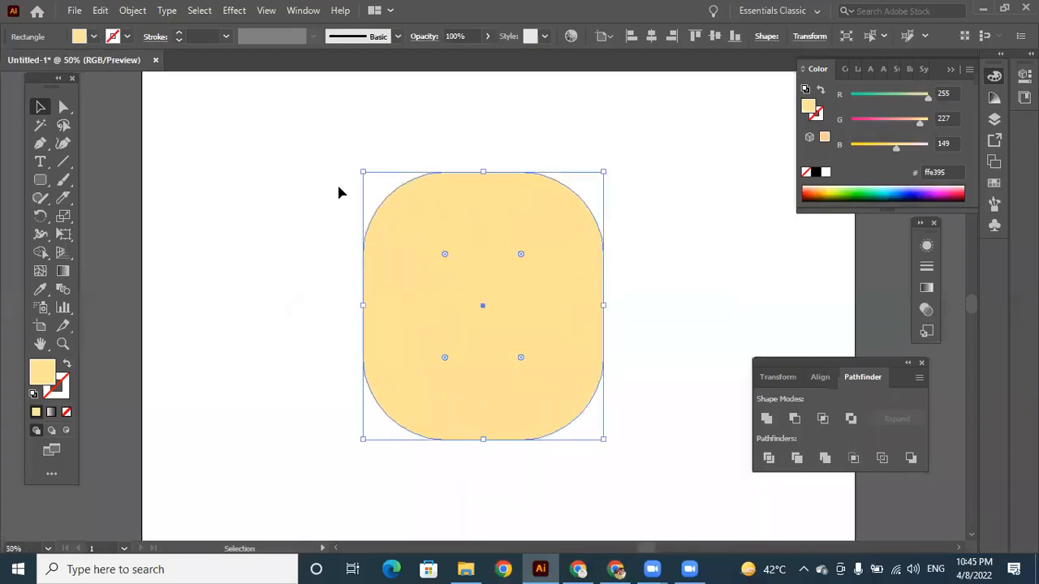
{"action": "left_click", "coordinate": [677, 264]}
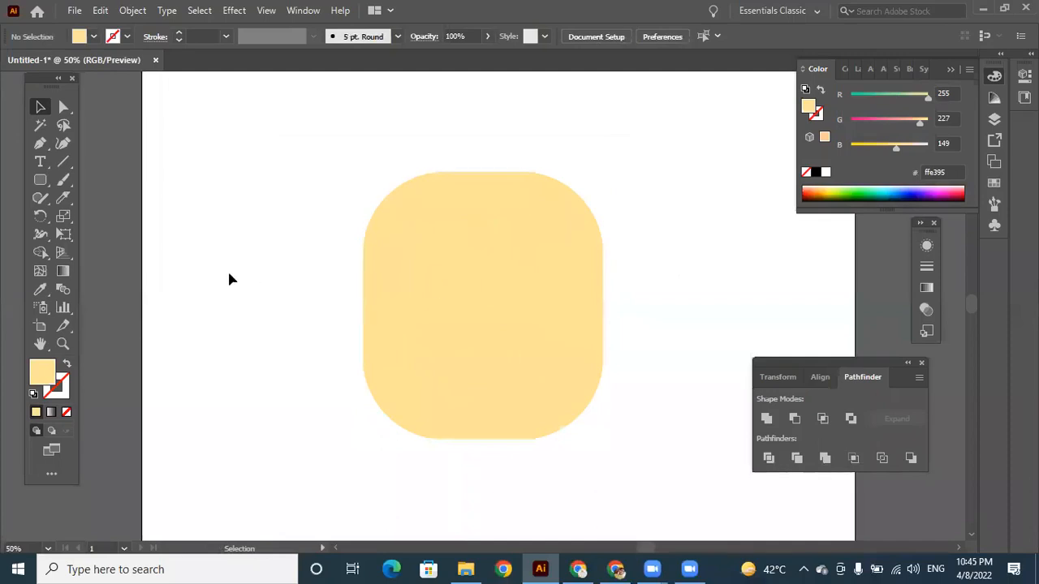
Draw a circle with the Ellipse tool overlapping the rounded rectangle's upper-left corner.
{"action": "left_click", "coordinate": [41, 182]}
{"action": "left_click_drag", "start_coordinate": [43, 186], "coordinate": [92, 213]}
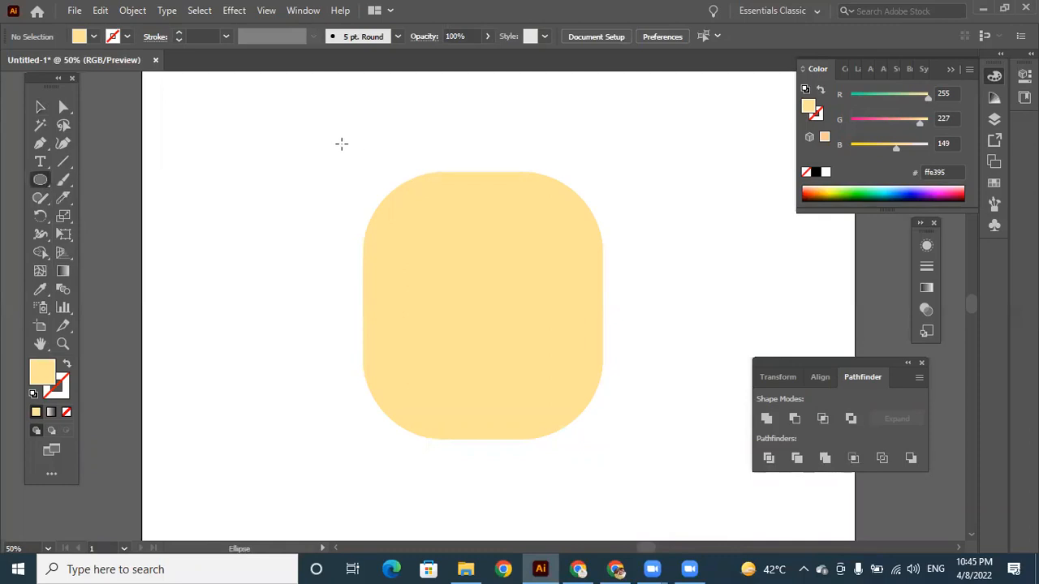
{"action": "left_click_drag", "start_coordinate": [355, 145], "coordinate": [457, 246]}
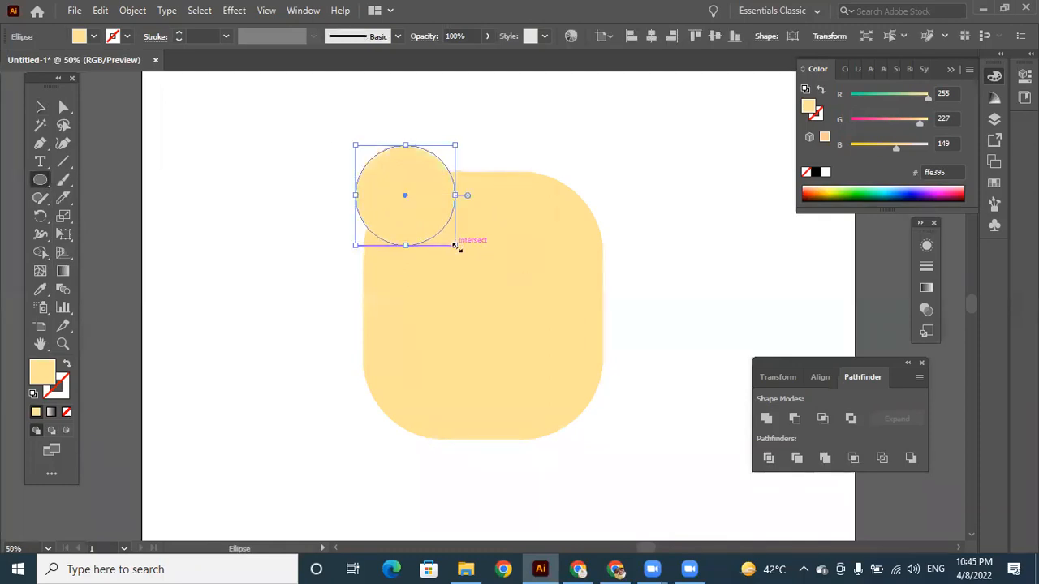
Set the circle's fill colour to orange, hex f78203.
{"action": "double_click", "coordinate": [42, 372]}
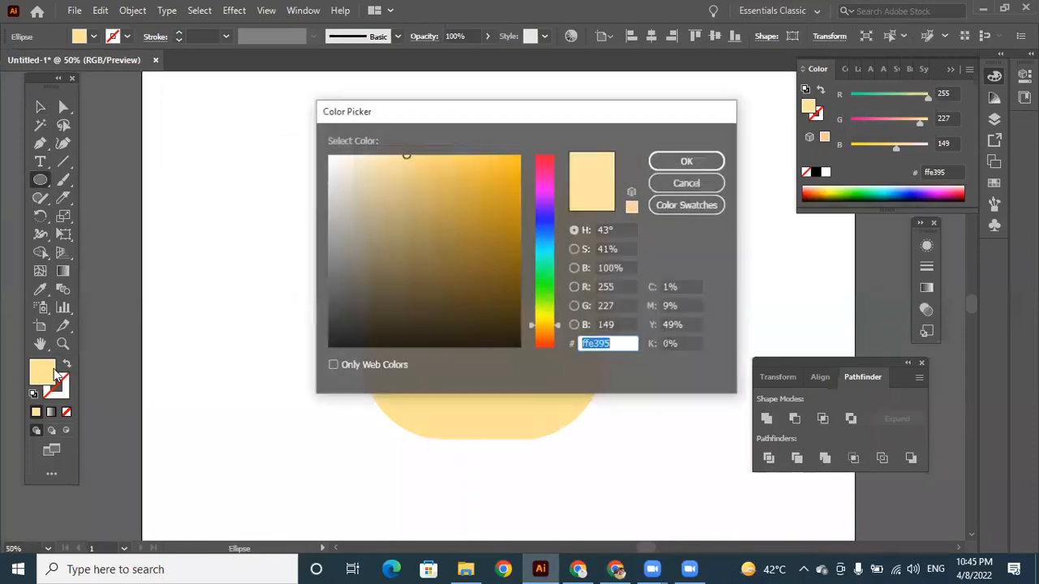
{"action": "left_click", "coordinate": [545, 332]}
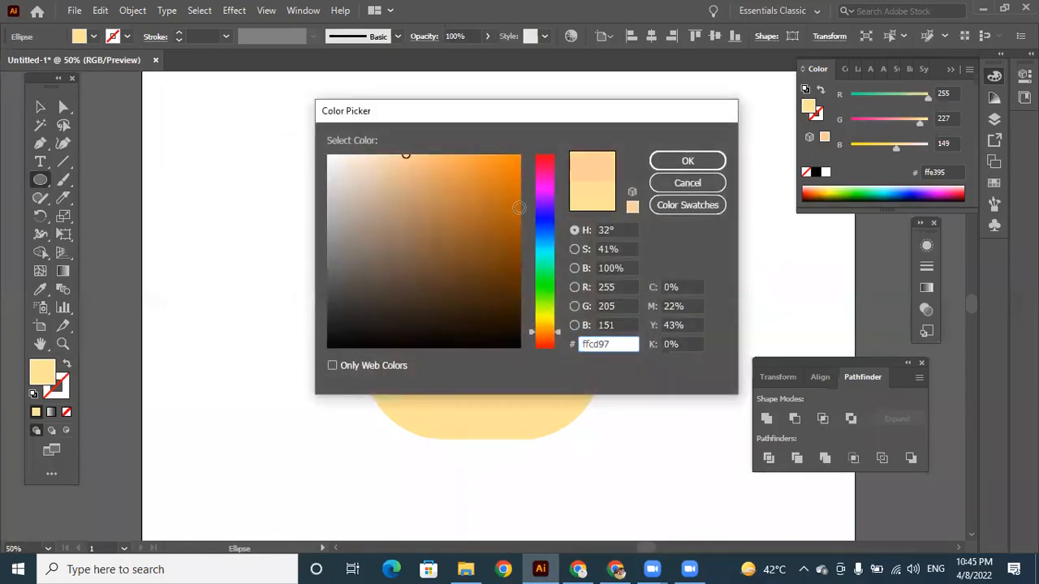
{"action": "left_click_drag", "start_coordinate": [520, 162], "coordinate": [518, 160]}
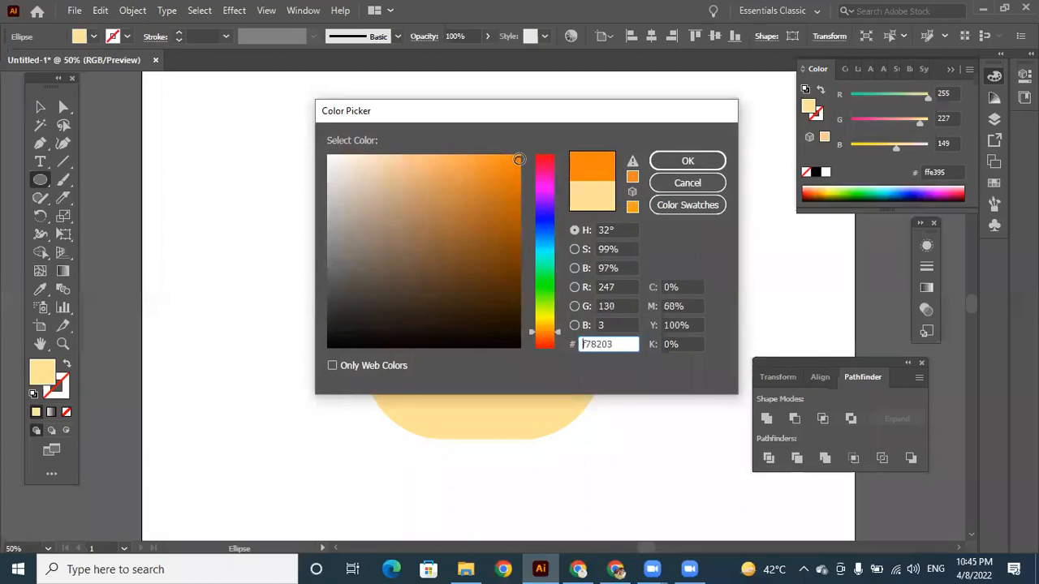
{"action": "left_click", "coordinate": [687, 161]}
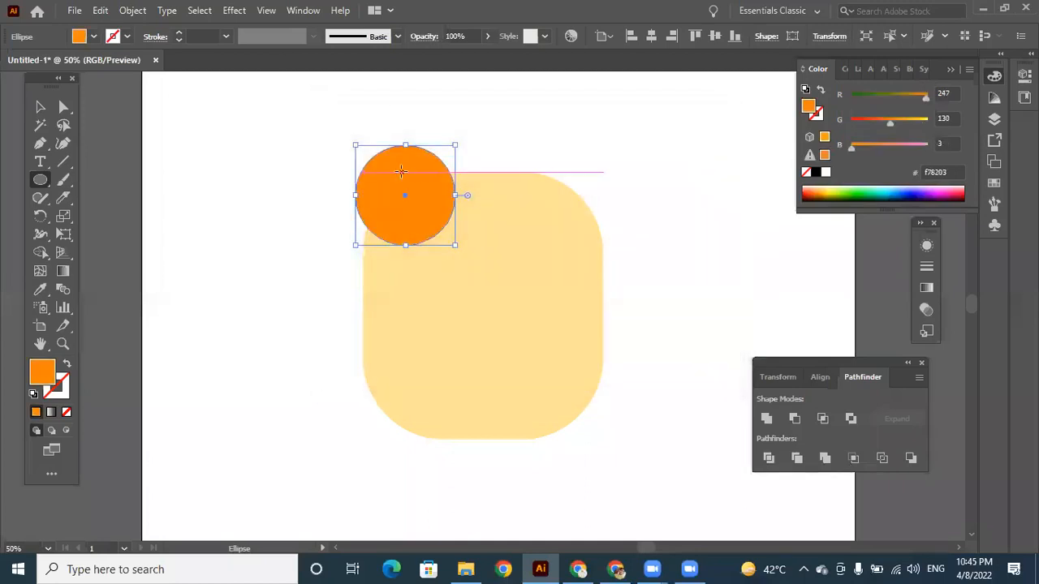
Build a row of four overlapping orange hair circles across the top of the head, each copy smaller and lower towards the right.
{"action": "left_click", "coordinate": [39, 107]}
{"action": "left_click_drag", "start_coordinate": [427, 180], "coordinate": [469, 165]}
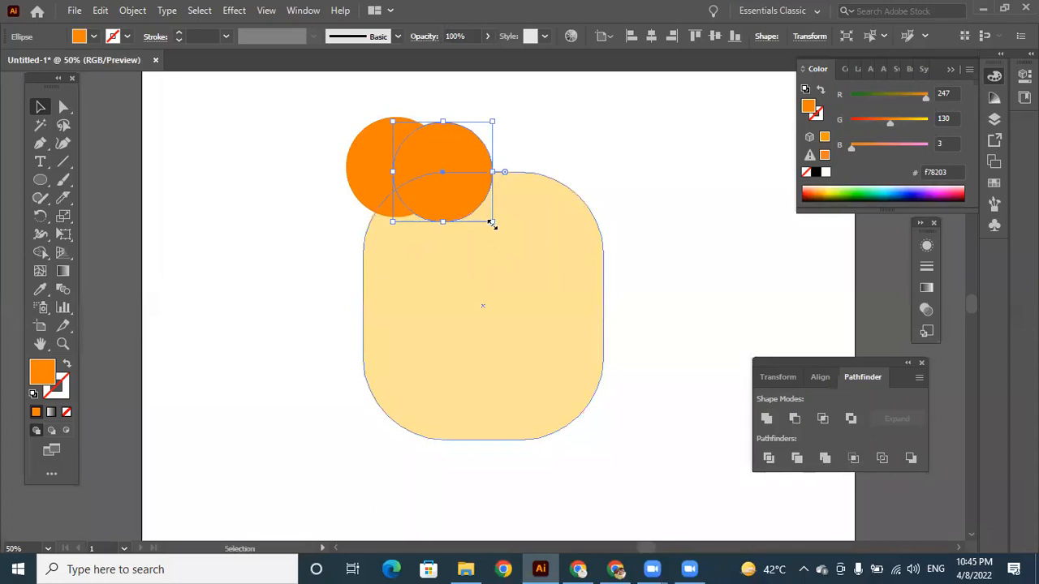
{"action": "mouse_move", "coordinate": [494, 223]}
{"action": "left_mouse_down"}
{"action": "mouse_move", "coordinate": [471, 201]}
{"action": "mouse_move", "coordinate": [485, 215]}
{"action": "left_mouse_up"}
{"action": "left_click_drag", "start_coordinate": [452, 144], "coordinate": [545, 156]}
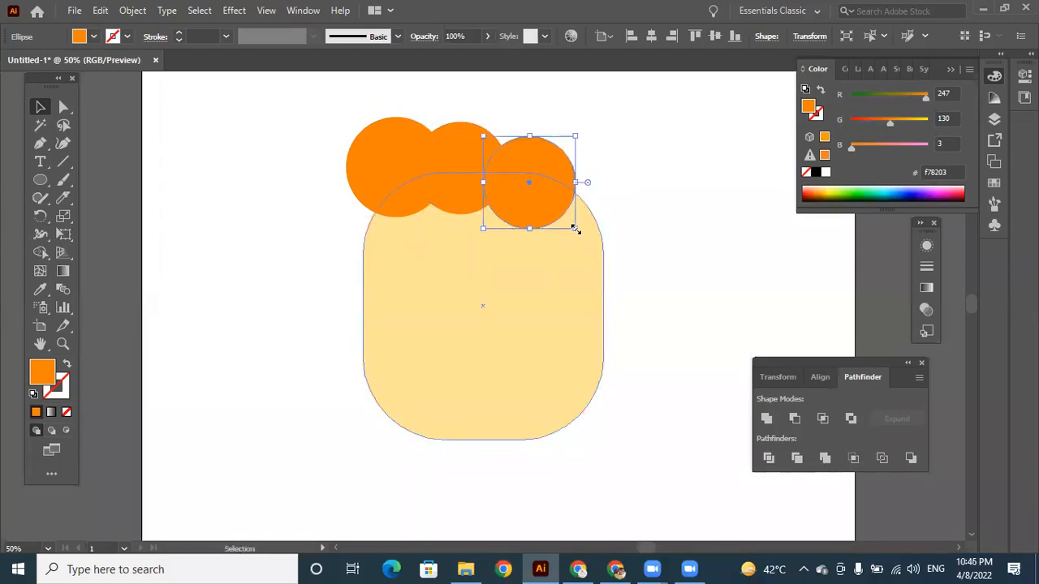
{"action": "left_click_drag", "start_coordinate": [575, 229], "coordinate": [569, 221]}
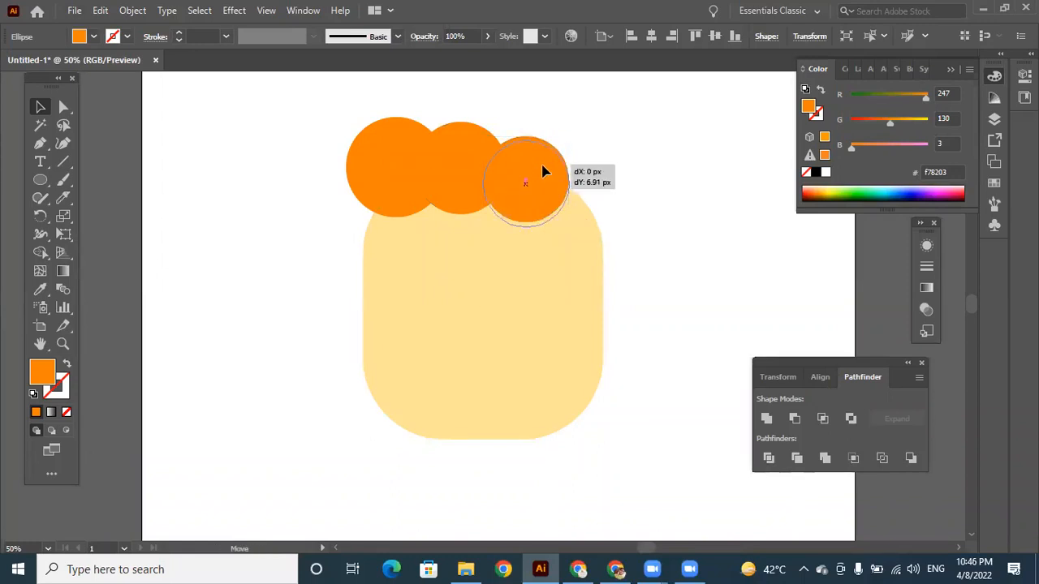
{"action": "left_click_drag", "start_coordinate": [545, 170], "coordinate": [599, 200]}
{"action": "left_click_drag", "start_coordinate": [626, 258], "coordinate": [604, 217]}
{"action": "left_click", "coordinate": [673, 253]}
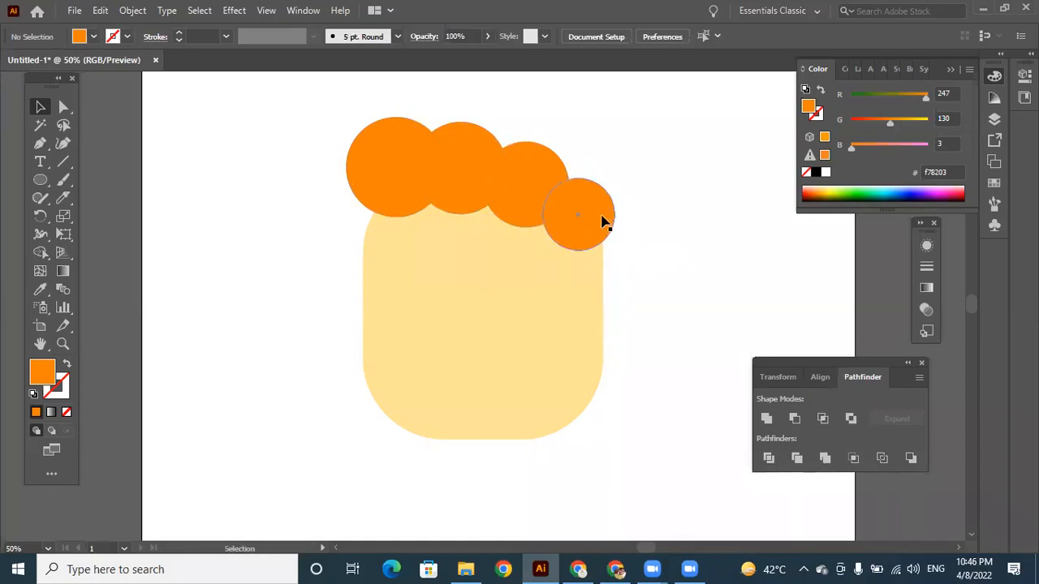
Make two vertically overlapping orange circles about 85 px wide beside the head from a copy of the smallest hair circle, and group them.
{"action": "left_click_drag", "start_coordinate": [607, 225], "coordinate": [679, 352]}
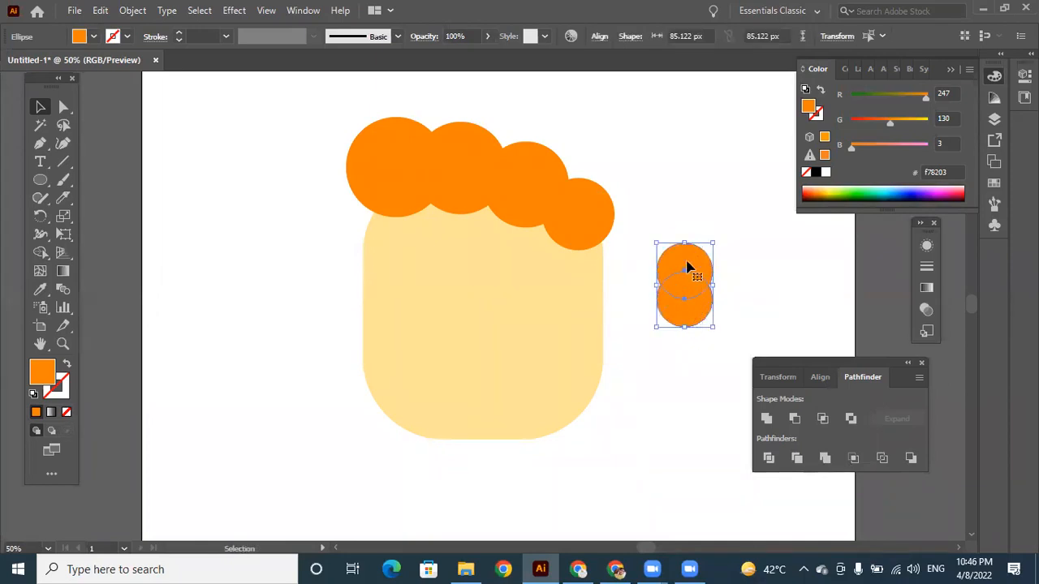
{"action": "right_click", "coordinate": [687, 261]}
{"action": "left_click", "coordinate": [737, 332]}
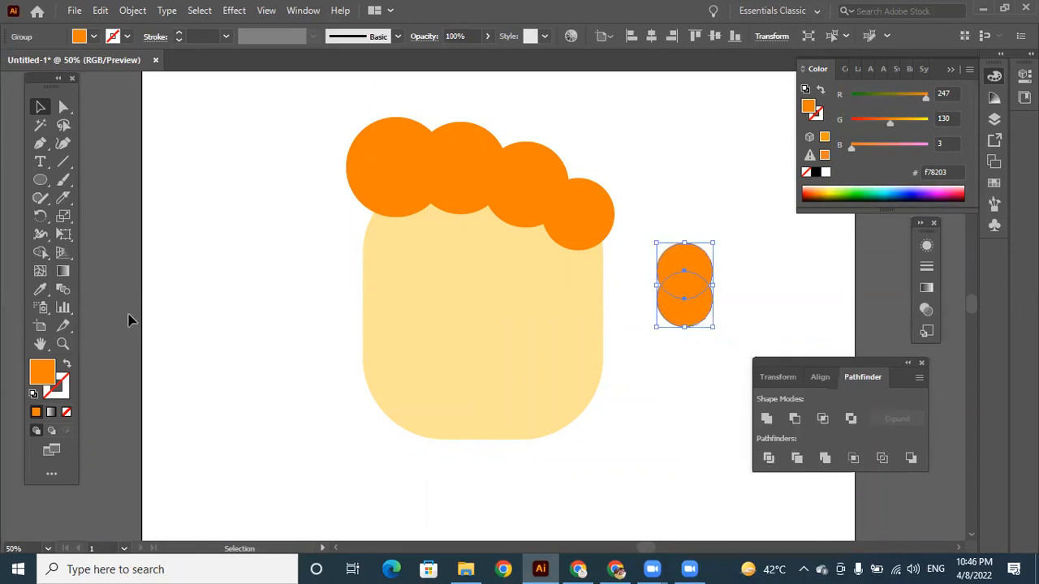
Set the fill of the grouped pair of circles to a darker red-orange, hex ea4b06.
{"action": "double_click", "coordinate": [44, 376]}
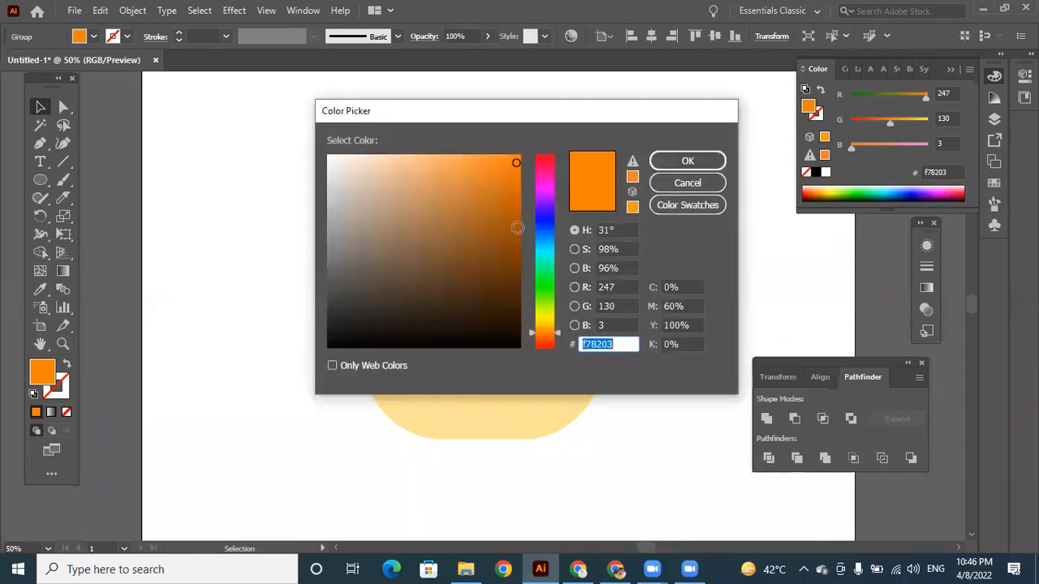
{"action": "left_click", "coordinate": [518, 224]}
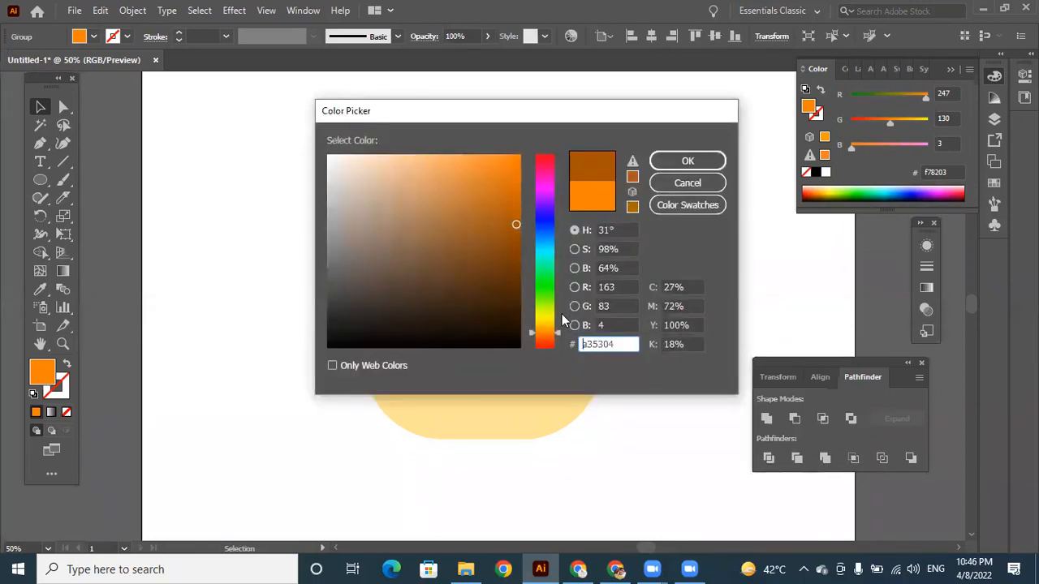
{"action": "left_click", "coordinate": [549, 341]}
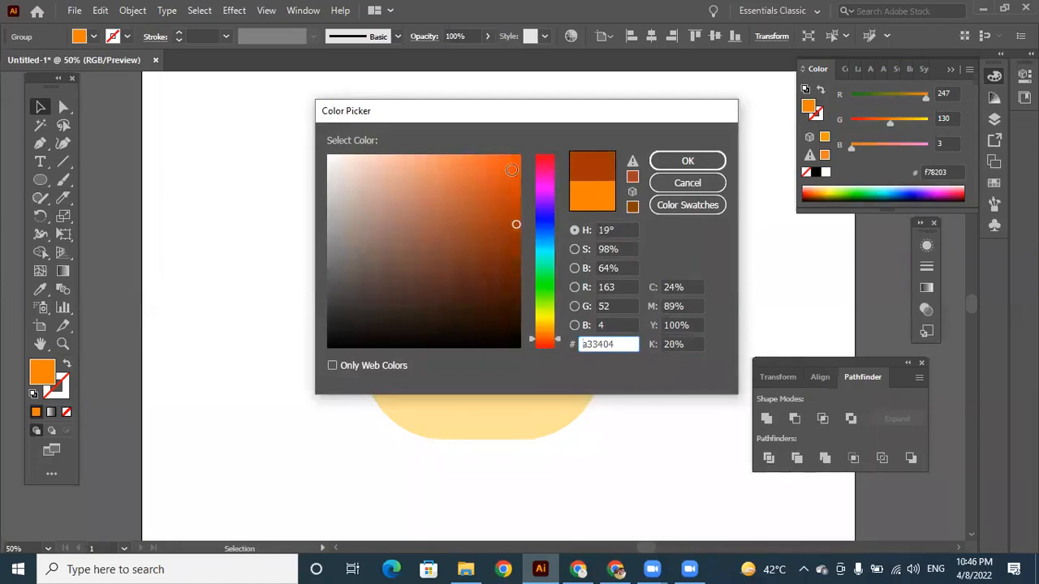
{"action": "left_click", "coordinate": [521, 169]}
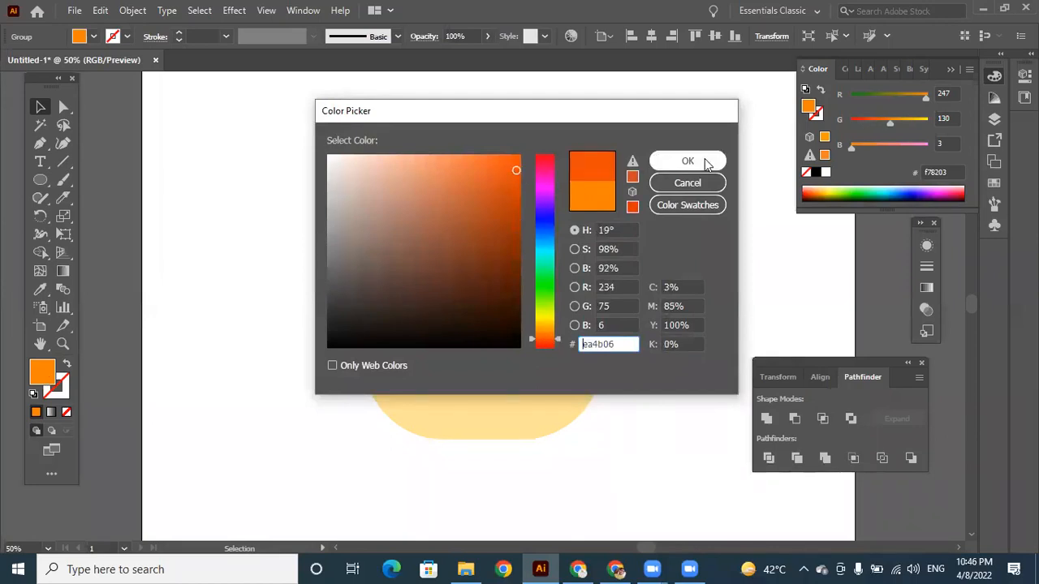
{"action": "left_click", "coordinate": [688, 161]}
Move the red-orange group onto the head's right edge below the last hair circle and send it to the back.
{"action": "left_click_drag", "start_coordinate": [696, 255], "coordinate": [612, 244]}
{"action": "left_click", "coordinate": [685, 278]}
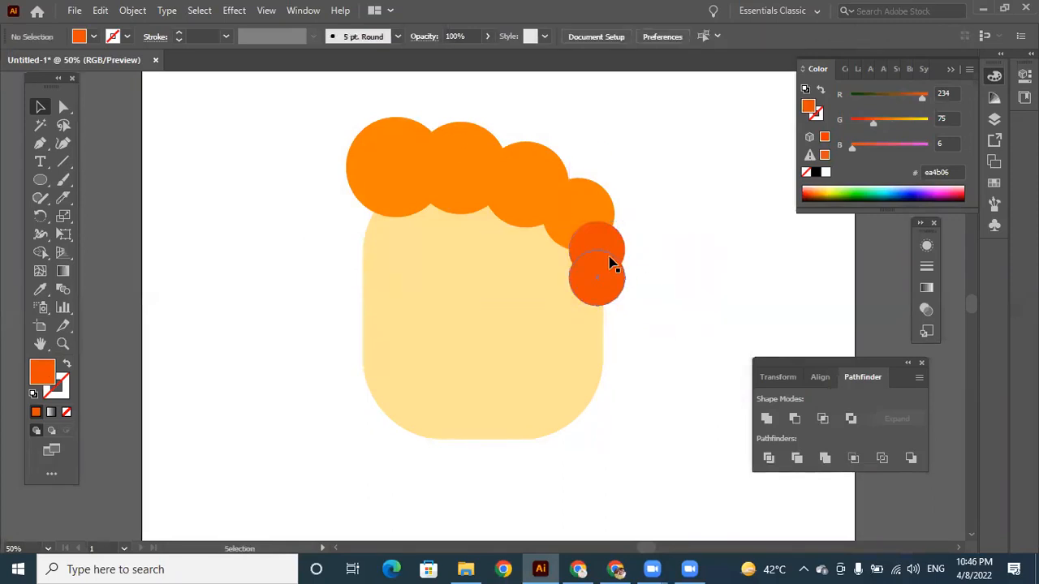
{"action": "left_click", "coordinate": [607, 241]}
{"action": "right_click", "coordinate": [607, 240]}
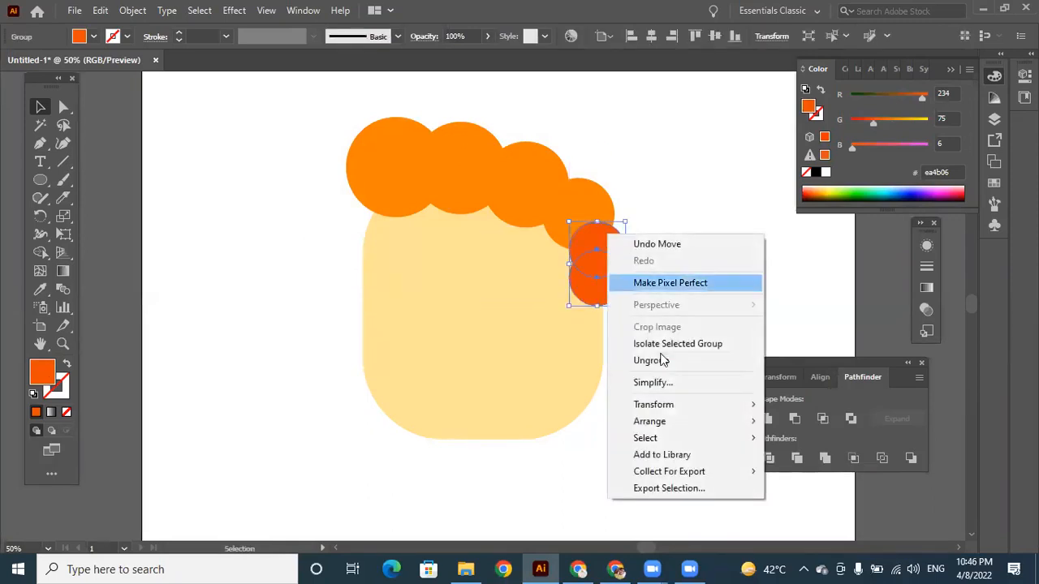
{"action": "mouse_move", "coordinate": [659, 425]}
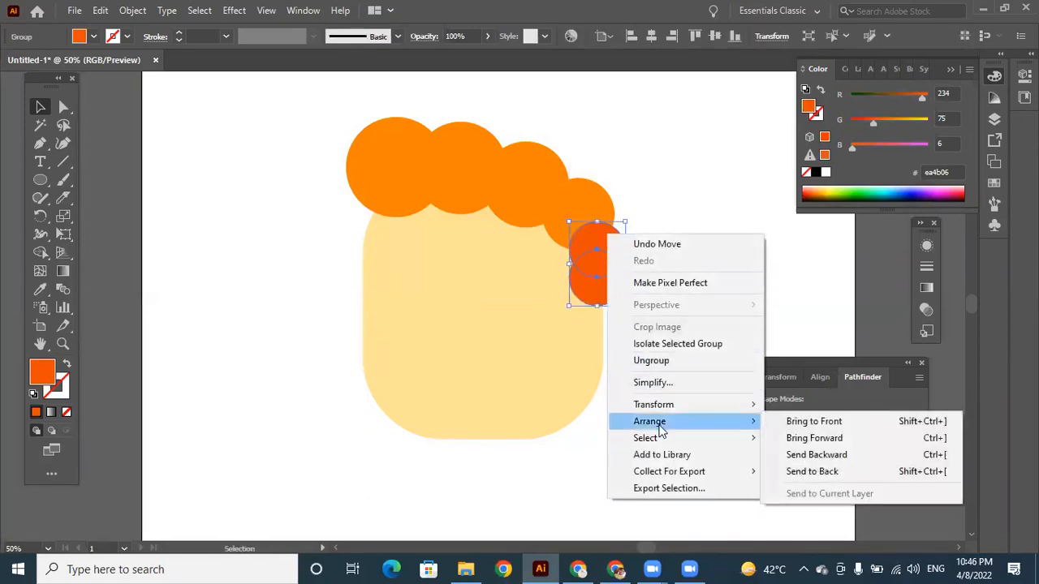
{"action": "left_click", "coordinate": [853, 476]}
{"action": "left_click", "coordinate": [695, 307]}
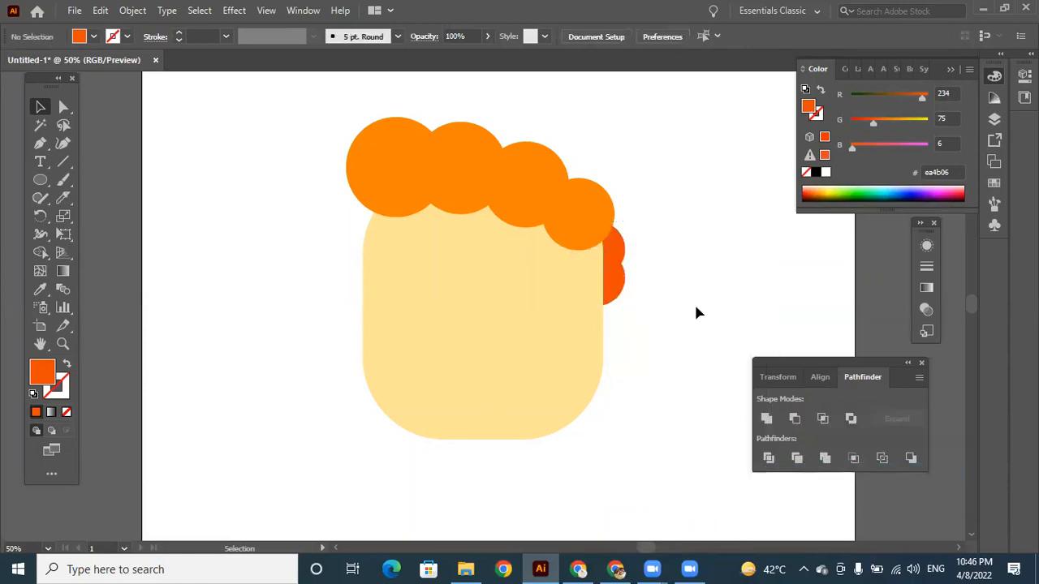
Nudge the red-orange group slightly up and left so it tucks further behind the head, and deselect it.
{"action": "left_click", "coordinate": [615, 254]}
{"action": "key", "text": "Left"}
{"action": "key", "text": "Left"}
{"action": "key", "text": "Left"}
{"action": "key", "text": "Left"}
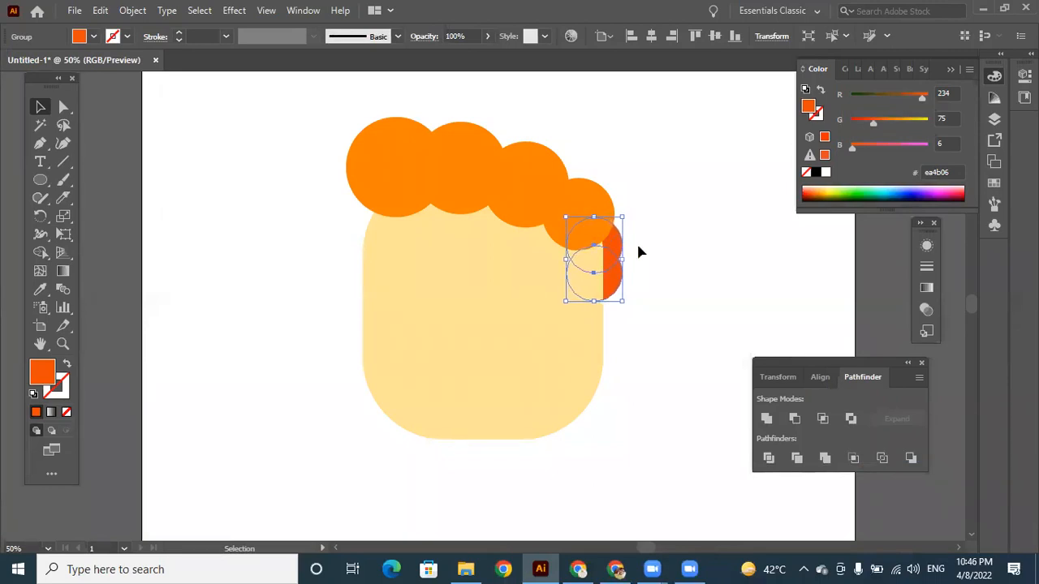
{"action": "left_click", "coordinate": [704, 271]}
Draw a circle for an ear in the empty space left of the head and match its fill to the face with the Eyedropper.
{"action": "left_click", "coordinate": [38, 179]}
{"action": "left_click_drag", "start_coordinate": [214, 216], "coordinate": [262, 265]}
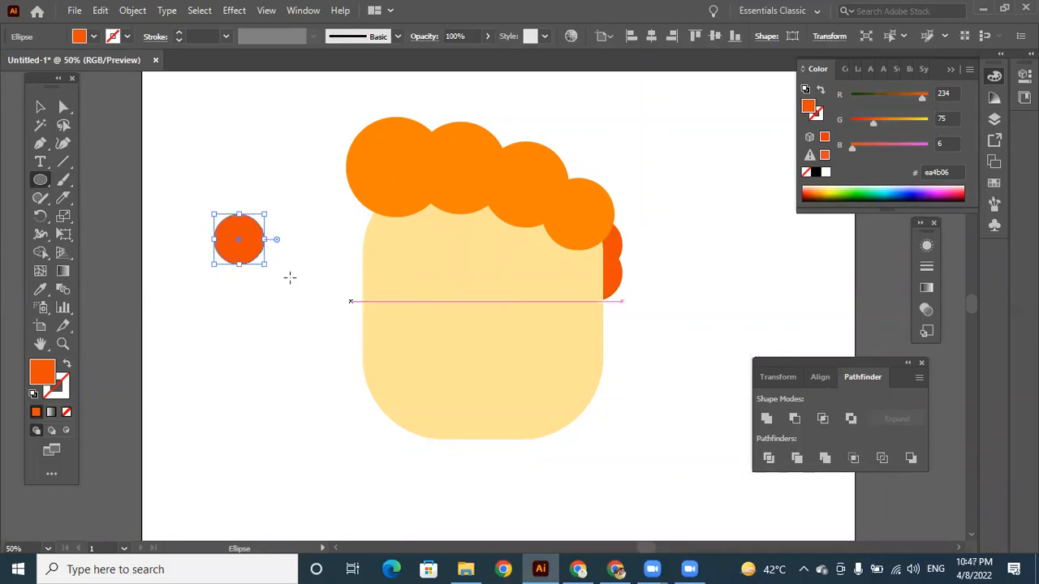
{"action": "left_click", "coordinate": [37, 286]}
{"action": "left_click", "coordinate": [446, 313]}
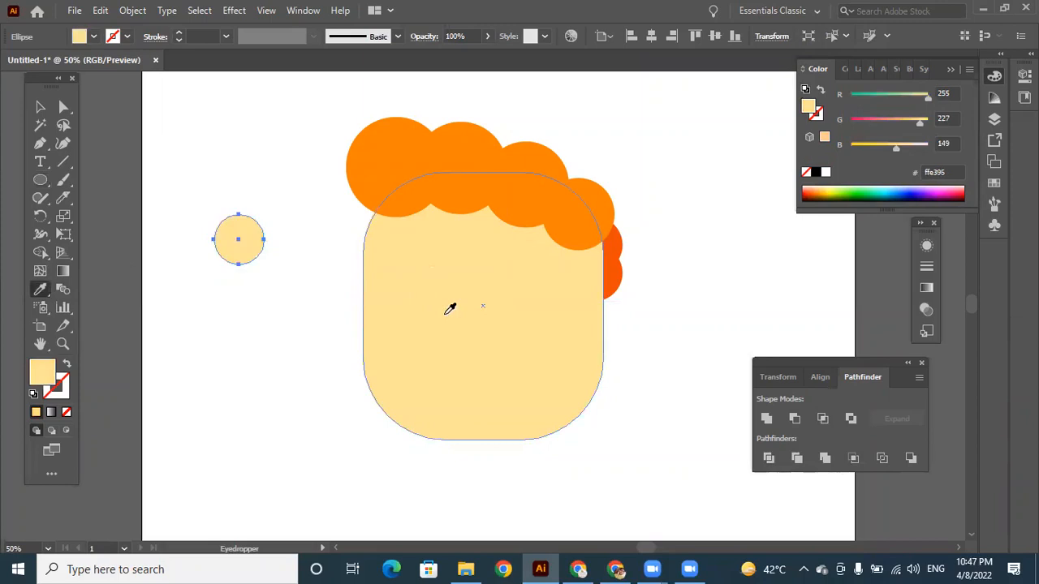
{"action": "left_click", "coordinate": [40, 106]}
{"action": "left_click", "coordinate": [277, 349]}
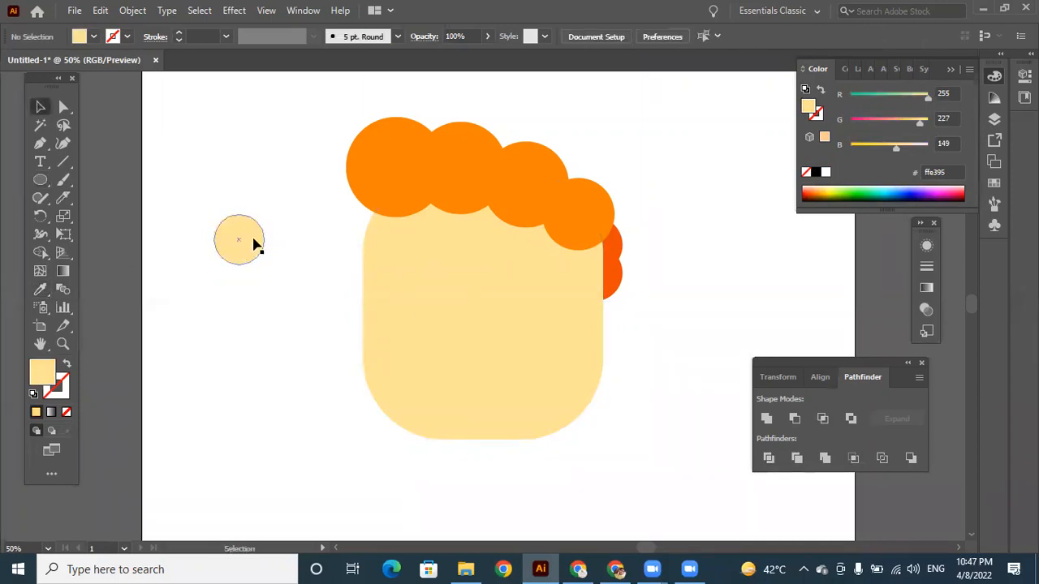
Place the ear circle on the head's left edge and a copy level with it on the right edge.
{"action": "left_click_drag", "start_coordinate": [249, 243], "coordinate": [381, 284]}
{"action": "left_click", "coordinate": [681, 360]}
{"action": "left_click", "coordinate": [693, 351]}
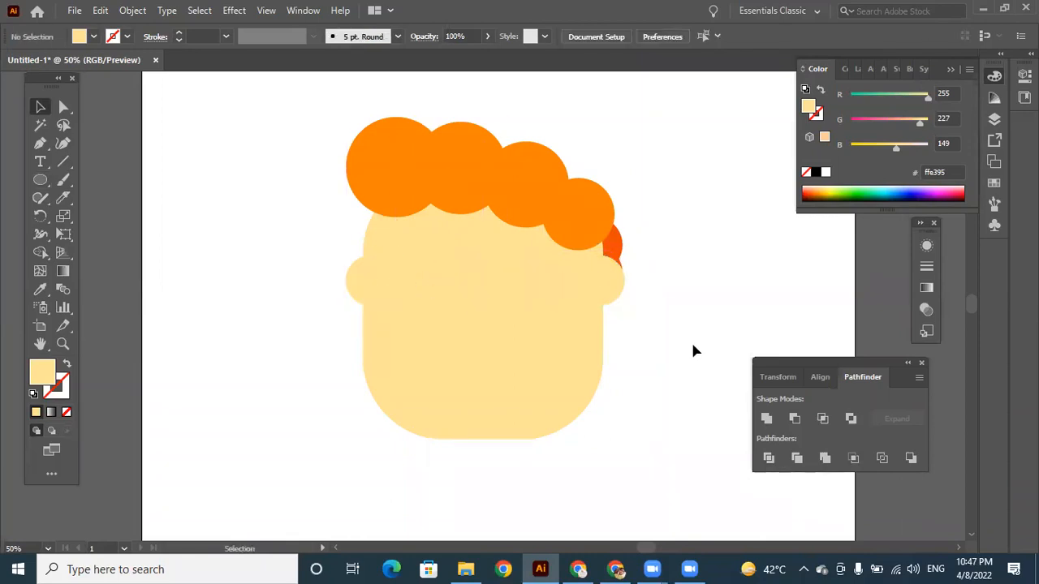
Draw a small inner-ear circle left of the head and fill it with orange, hex fc500d.
{"action": "left_click", "coordinate": [40, 180]}
{"action": "left_click_drag", "start_coordinate": [237, 230], "coordinate": [259, 250]}
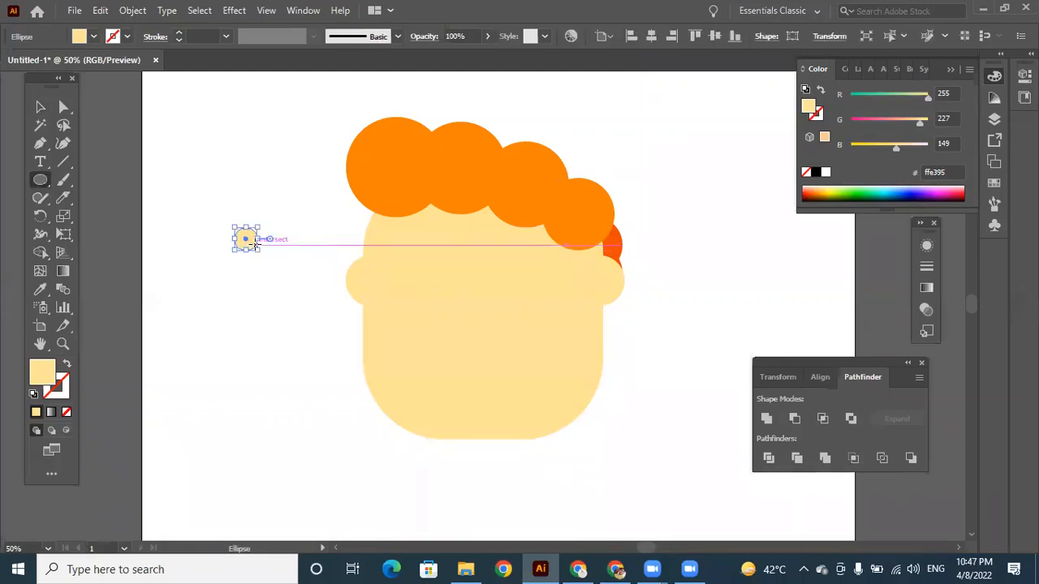
{"action": "double_click", "coordinate": [44, 380]}
{"action": "left_click", "coordinate": [550, 342]}
{"action": "left_click", "coordinate": [512, 157]}
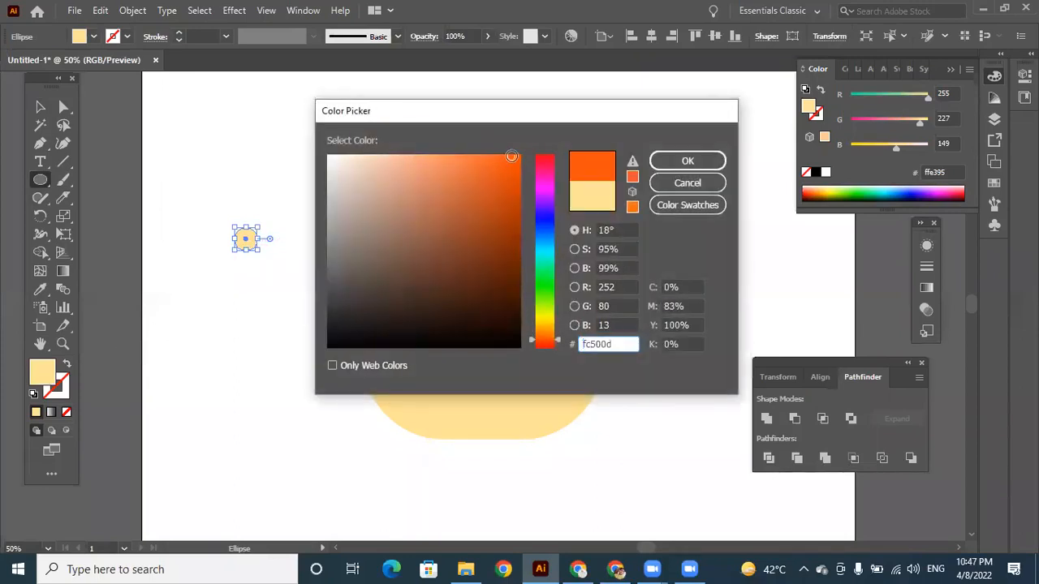
{"action": "left_click", "coordinate": [708, 160]}
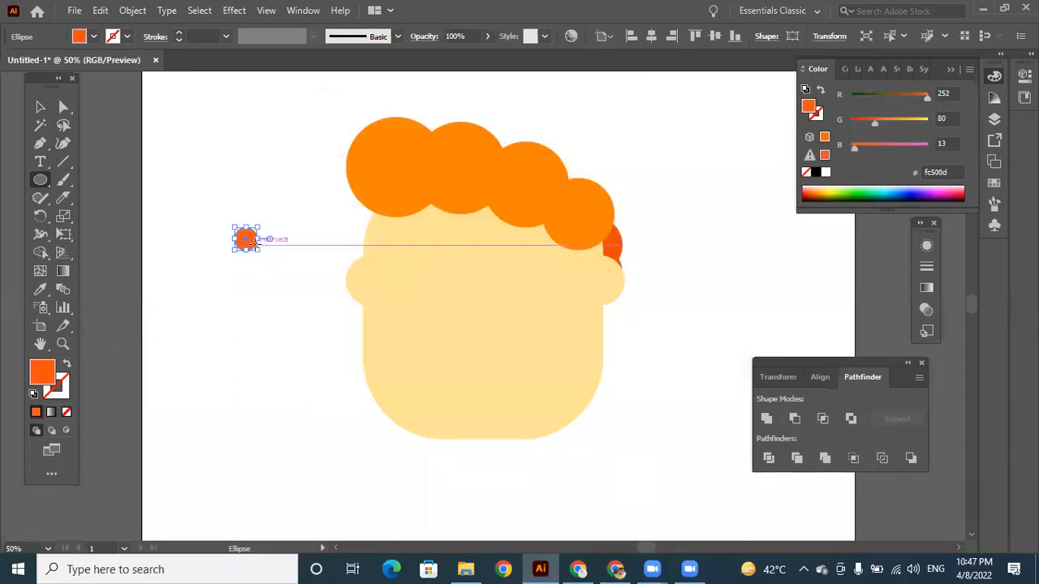
Place the small orange circle inside the left ear and a matching copy inside the right ear.
{"action": "left_click", "coordinate": [41, 107]}
{"action": "left_click_drag", "start_coordinate": [251, 240], "coordinate": [603, 281]}
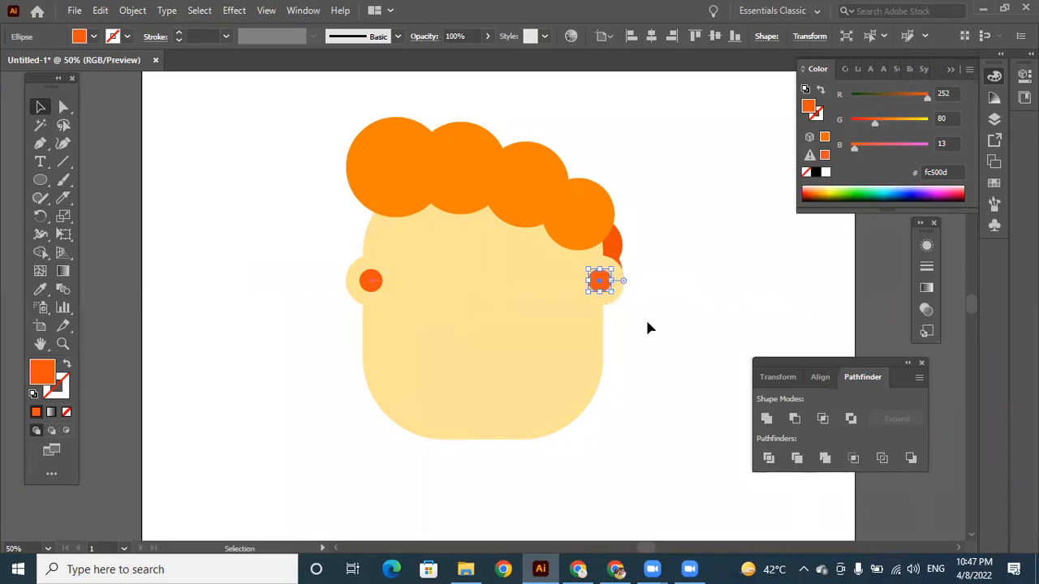
{"action": "left_click", "coordinate": [647, 323]}
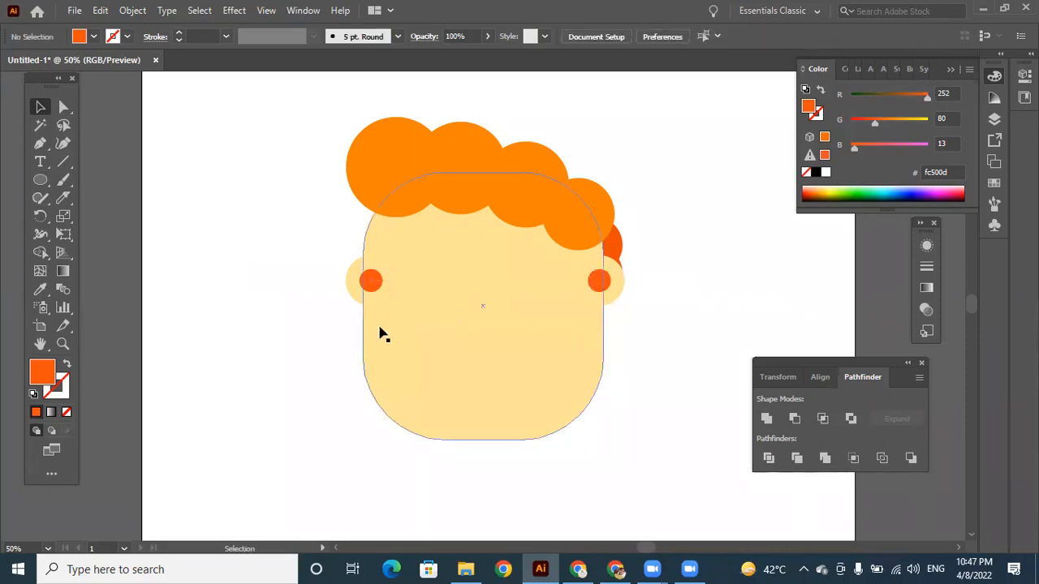
Nudge the largest hair circle slightly up and to the left, and deselect it.
{"action": "left_click", "coordinate": [377, 174]}
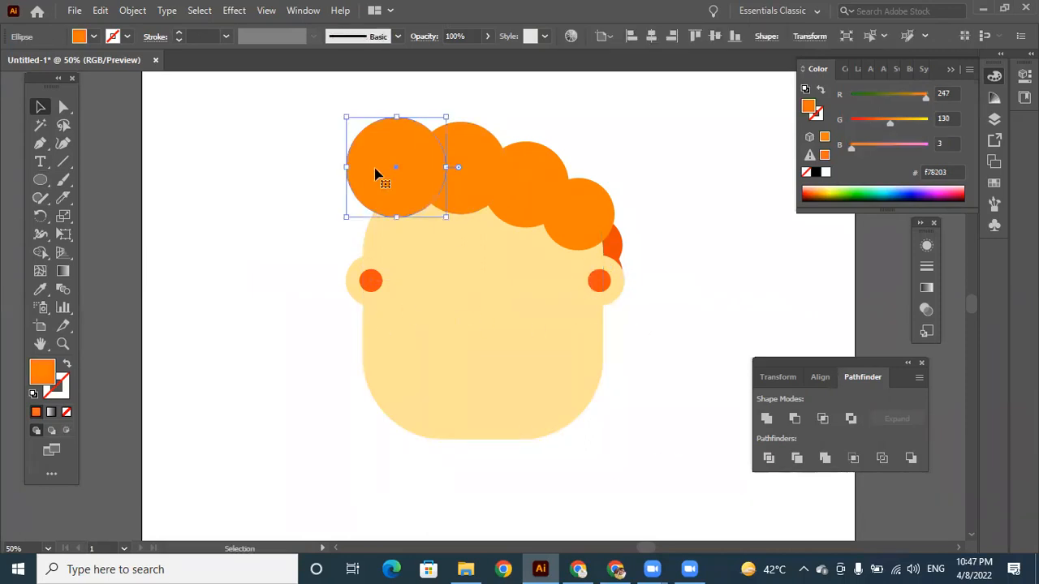
{"action": "key", "text": "Up"}
{"action": "key", "text": "Up"}
{"action": "key", "text": "Up"}
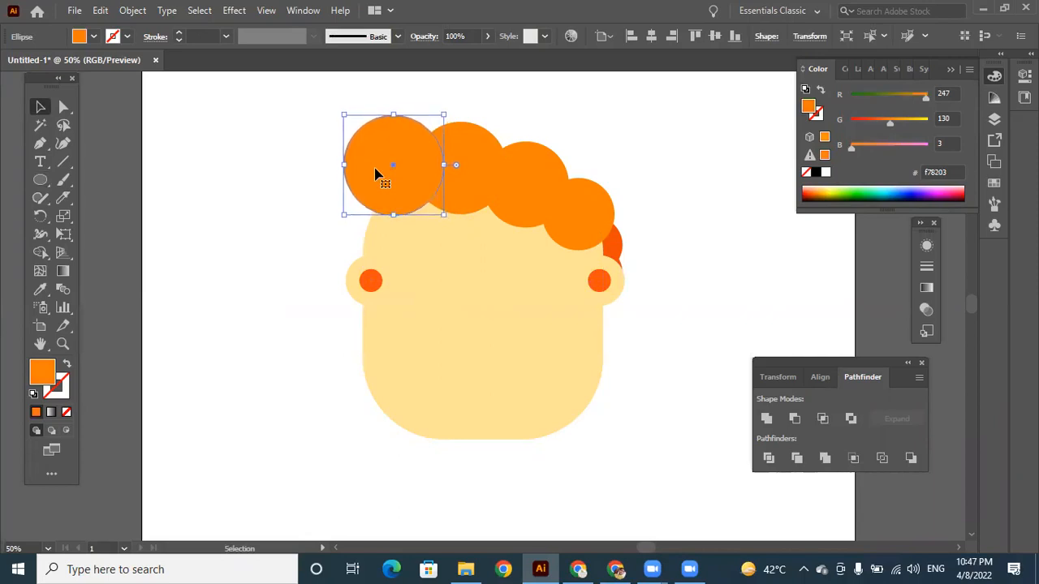
{"action": "left_click", "coordinate": [256, 296]}
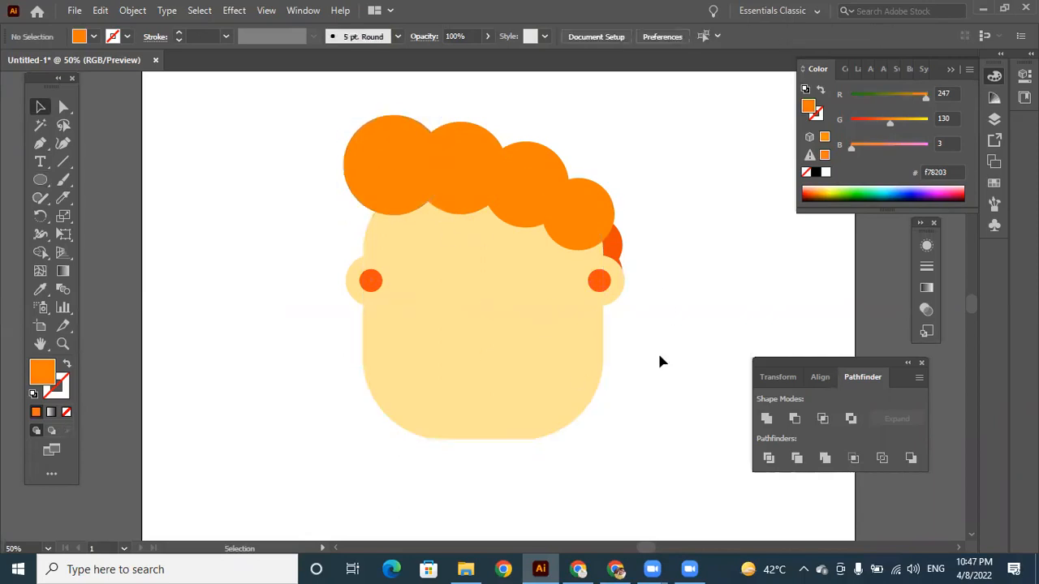
Draw a tiny circle in the empty space left of the head and fill it with near-black, hex 050505.
{"action": "left_click", "coordinate": [40, 181]}
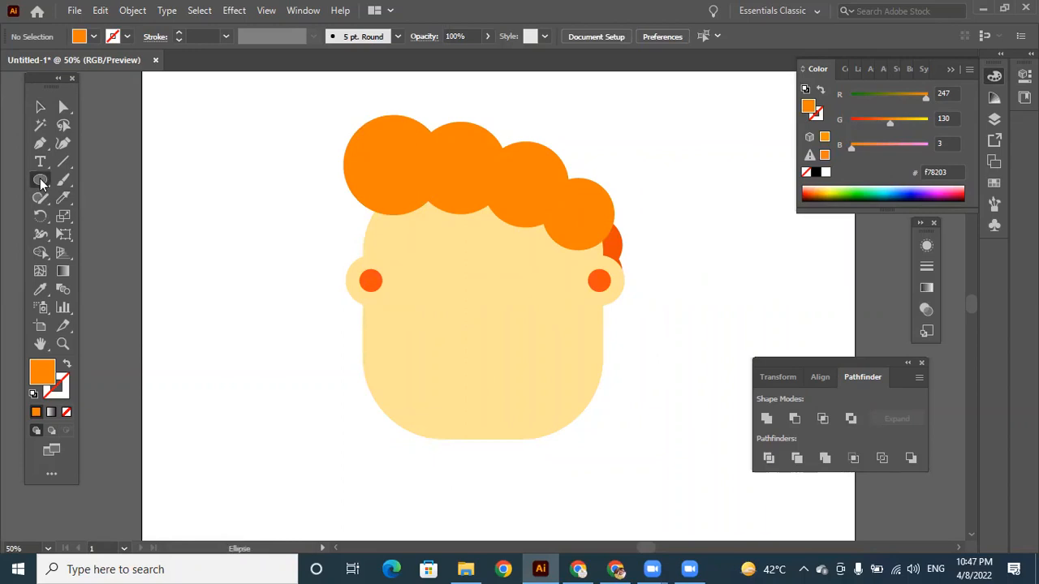
{"action": "left_click_drag", "start_coordinate": [186, 186], "coordinate": [199, 196]}
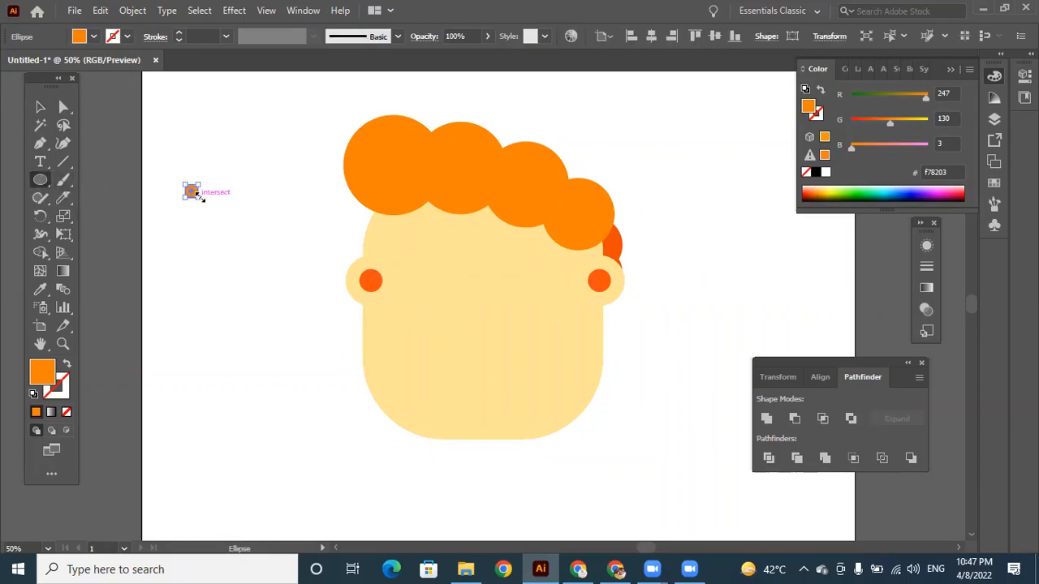
{"action": "double_click", "coordinate": [42, 373]}
{"action": "left_click_drag", "start_coordinate": [383, 321], "coordinate": [326, 343]}
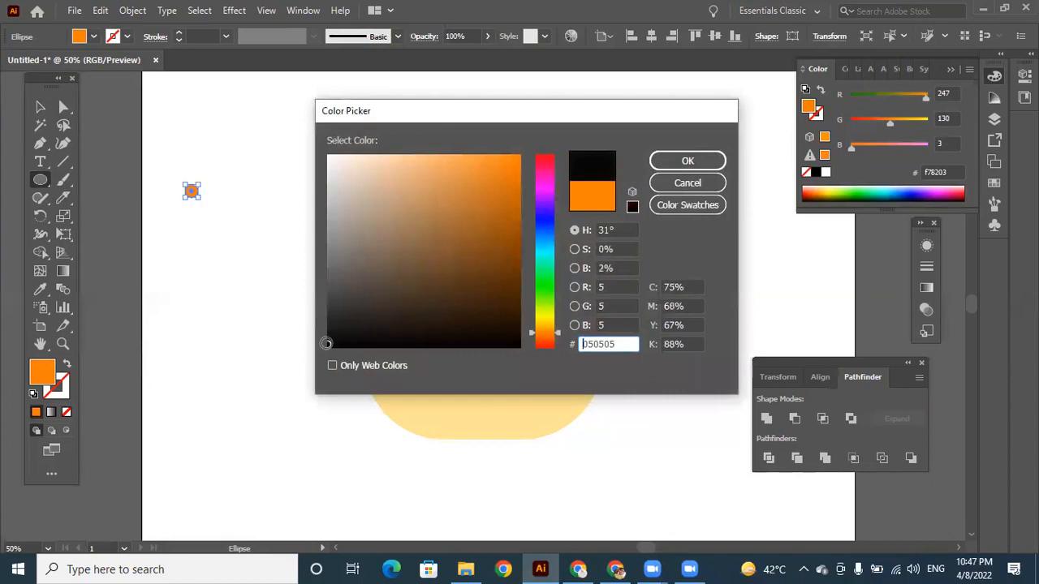
{"action": "left_click", "coordinate": [708, 160]}
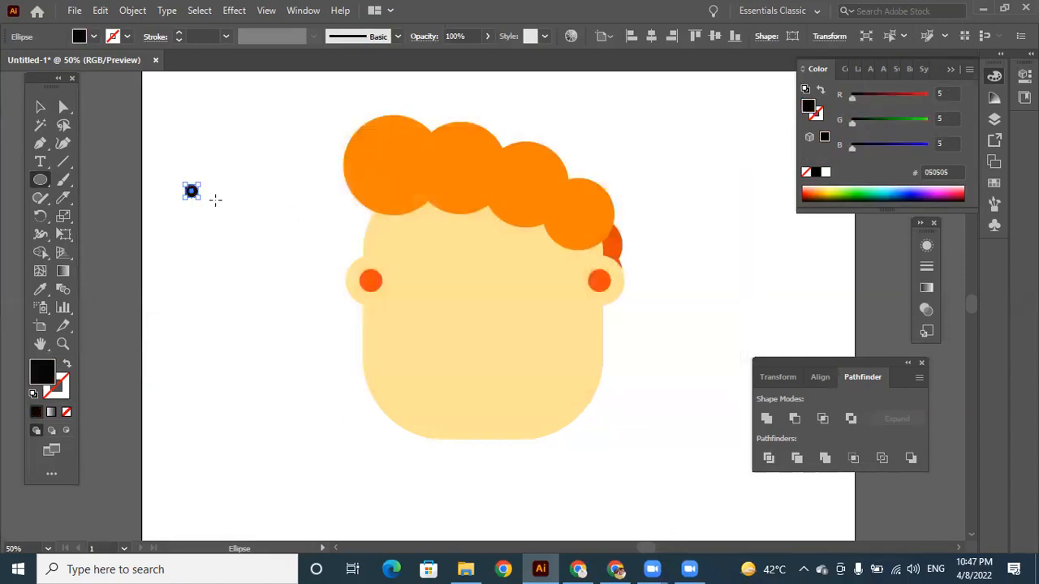
Duplicate the small black circle beside itself, group the pair, and place it as eyes in the upper middle of the face.
{"action": "key", "text": "v"}
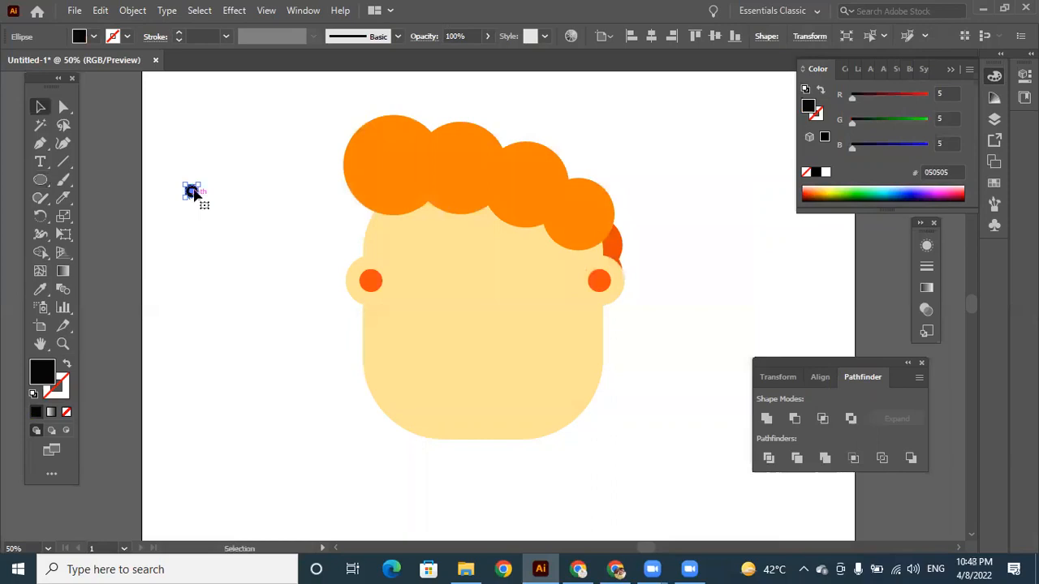
{"action": "left_click_drag", "start_coordinate": [190, 193], "coordinate": [256, 208]}
{"action": "right_click", "coordinate": [233, 193]}
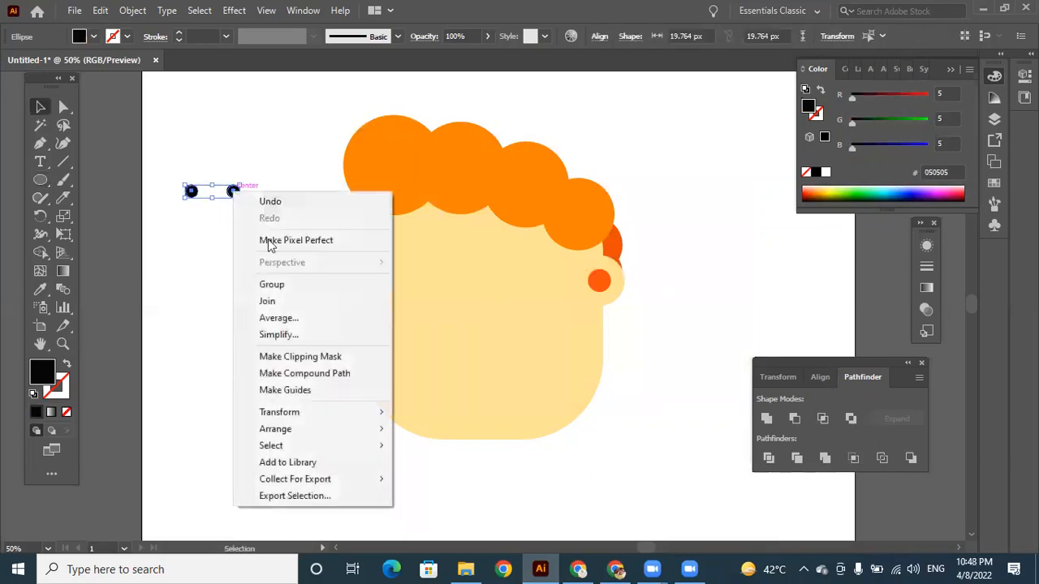
{"action": "left_click", "coordinate": [264, 286]}
{"action": "left_click", "coordinate": [239, 168]}
{"action": "left_click_drag", "start_coordinate": [234, 192], "coordinate": [493, 274]}
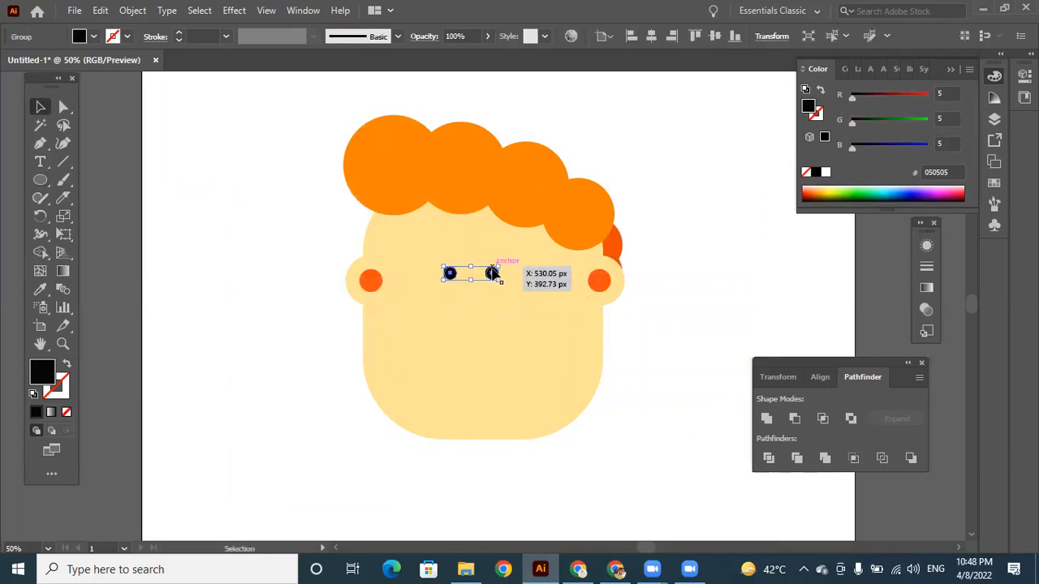
Ungroup the two black eyes and spread them apart to the left and right sides of the face.
{"action": "right_click", "coordinate": [493, 275]}
{"action": "left_click", "coordinate": [564, 401]}
{"action": "left_click", "coordinate": [682, 353]}
{"action": "left_click_drag", "start_coordinate": [493, 275], "coordinate": [533, 273]}
{"action": "left_click_drag", "start_coordinate": [450, 276], "coordinate": [439, 276]}
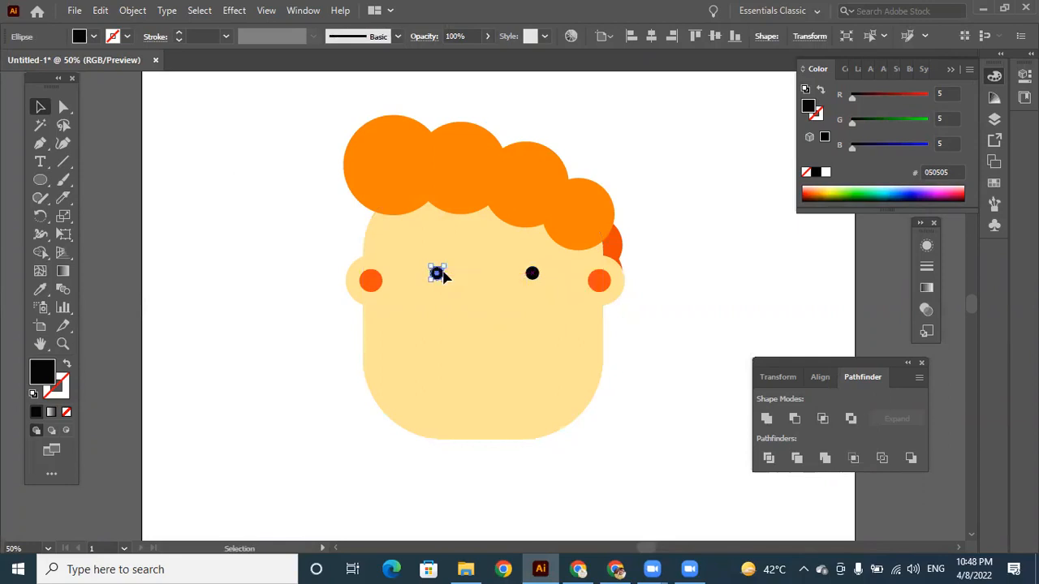
{"action": "left_click", "coordinate": [682, 317]}
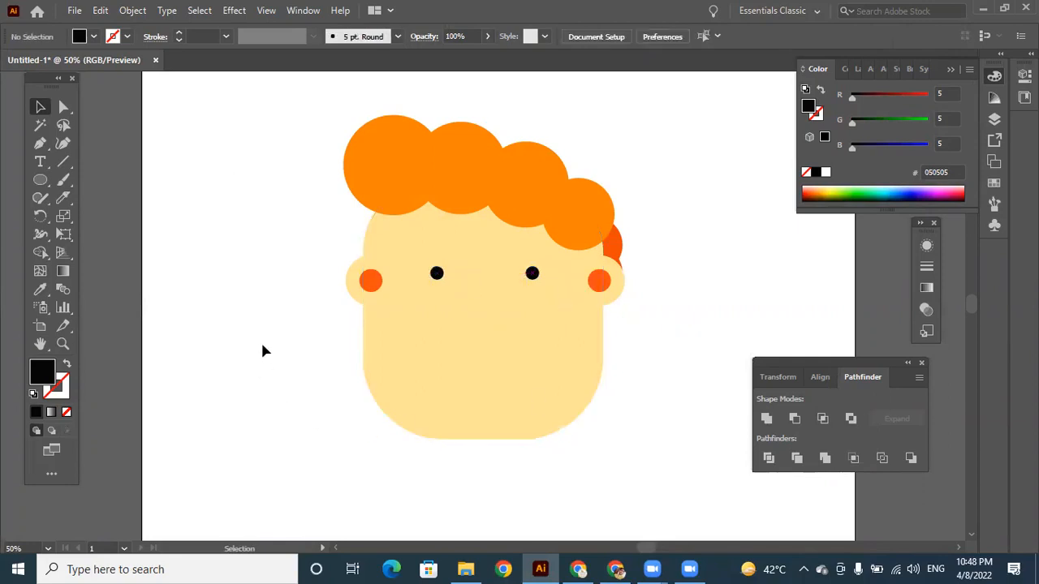
Draw a medium circle in the empty space below and left of the head and fill it with red, hex d3052d.
{"action": "left_click", "coordinate": [40, 180]}
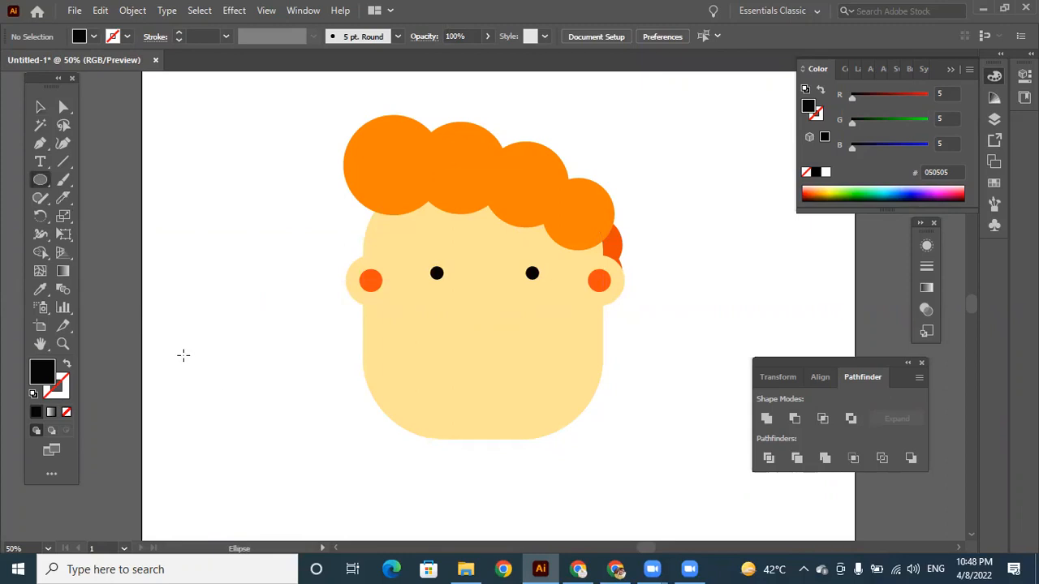
{"action": "key", "text": "space"}
{"action": "left_click_drag", "start_coordinate": [231, 396], "coordinate": [236, 308]}
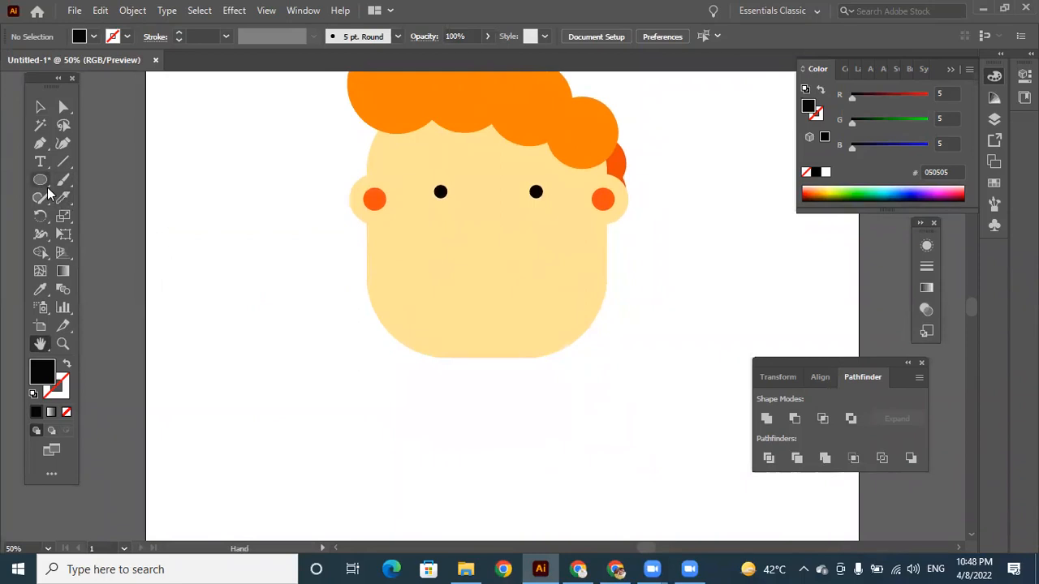
{"action": "left_click_drag", "start_coordinate": [261, 396], "coordinate": [323, 455]}
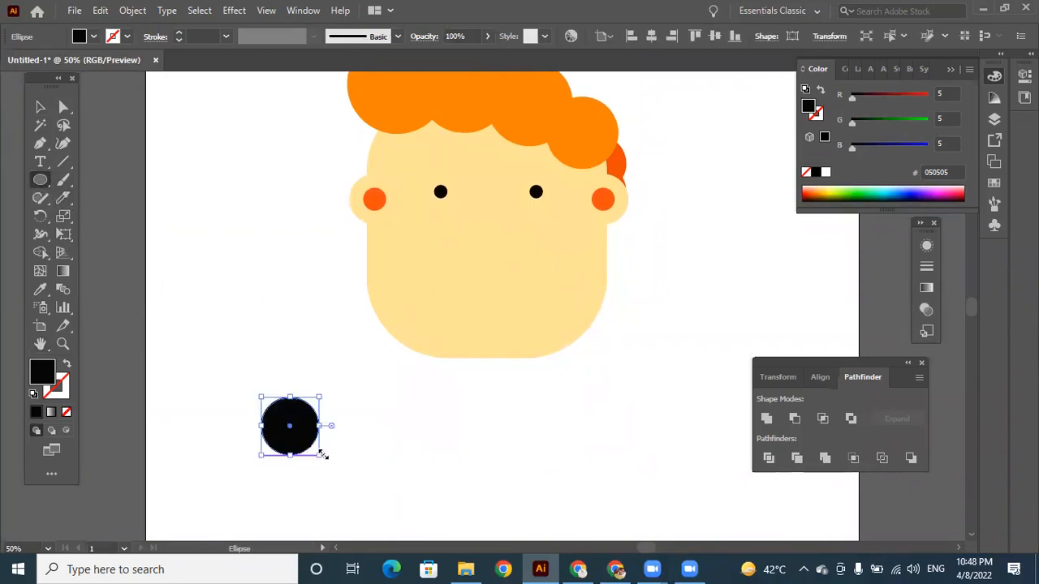
{"action": "double_click", "coordinate": [42, 375]}
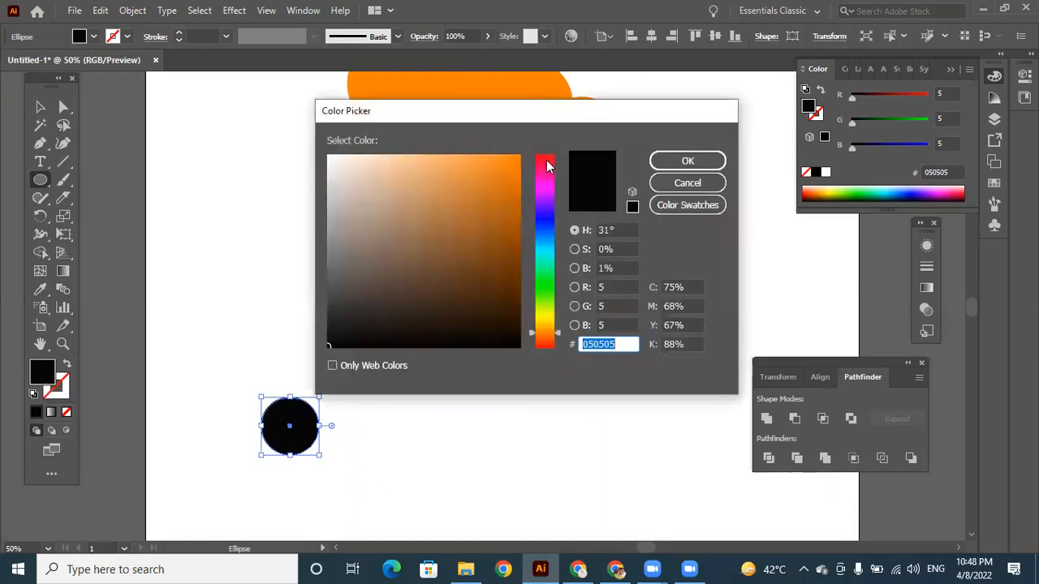
{"action": "left_click", "coordinate": [547, 161]}
{"action": "left_click", "coordinate": [515, 186]}
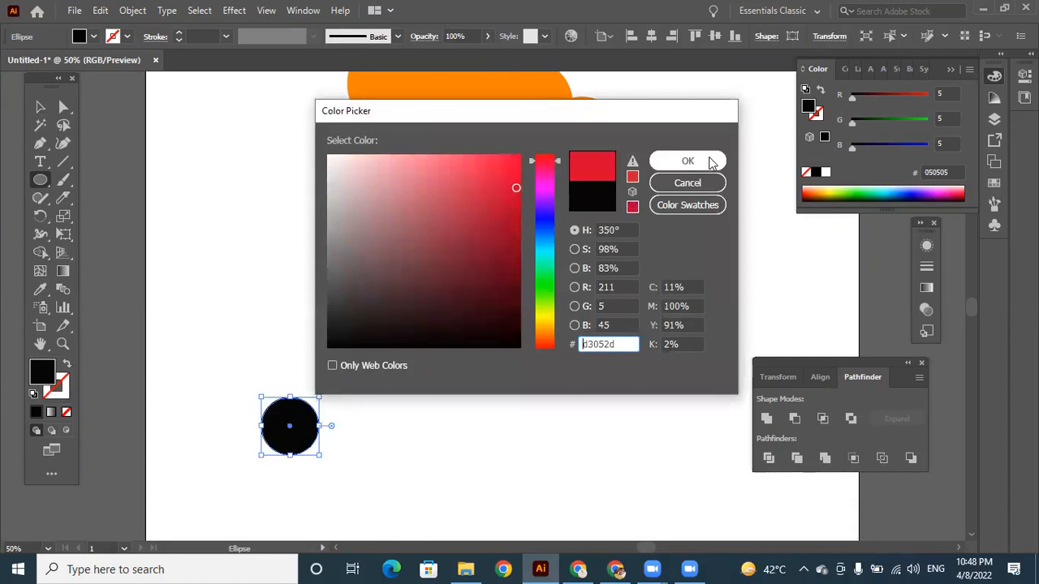
{"action": "left_click", "coordinate": [708, 161]}
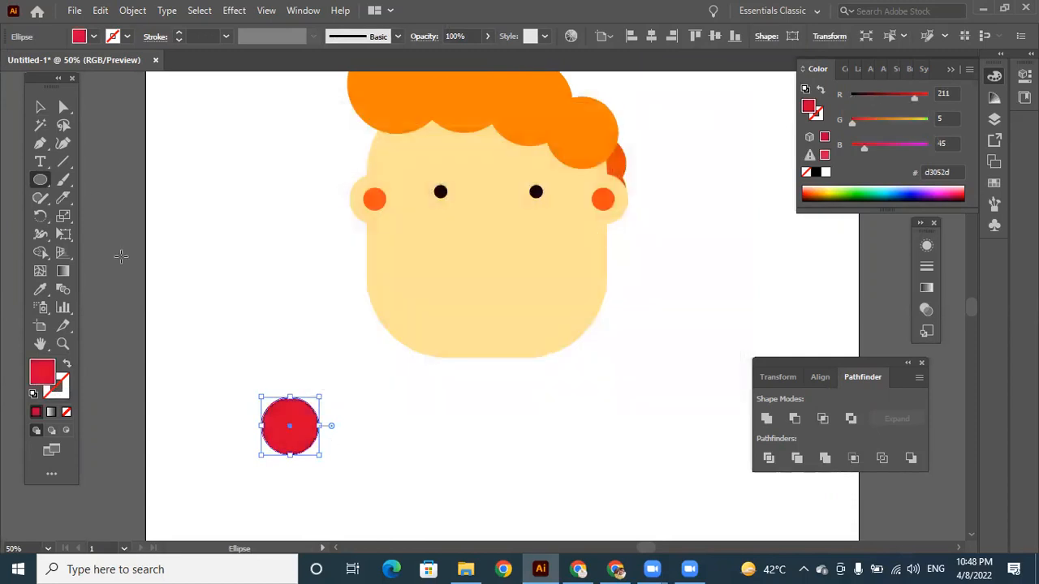
Duplicate the red circle, scale the copy down to about 70 percent, and centre it inside the original.
{"action": "left_click", "coordinate": [40, 107]}
{"action": "left_click_drag", "start_coordinate": [310, 437], "coordinate": [305, 404]}
{"action": "key", "text": "ctrl+minus"}
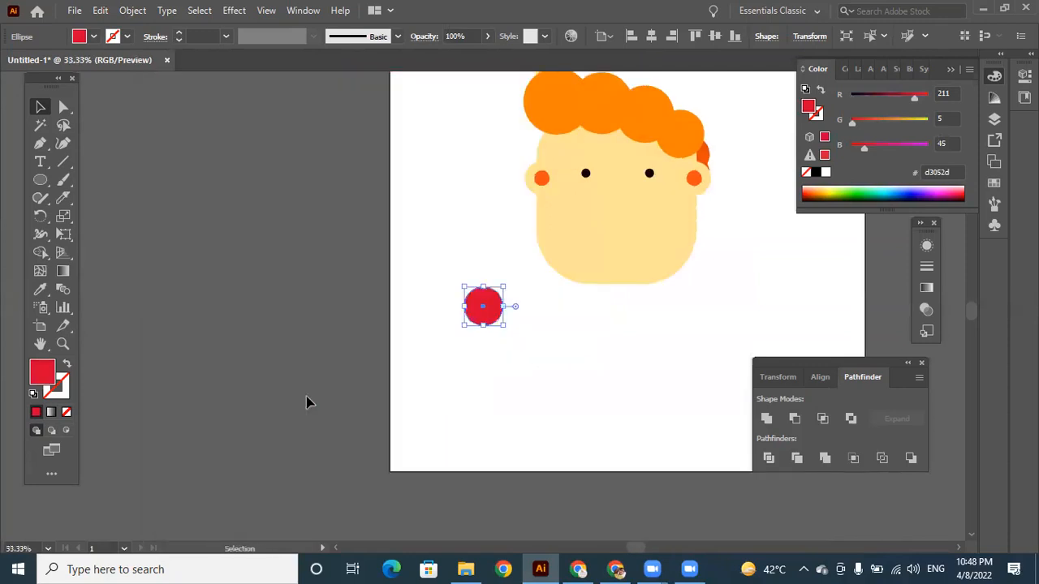
{"action": "key", "text": "ctrl+plus"}
{"action": "key", "text": "ctrl+plus"}
{"action": "key", "text": "ctrl+plus"}
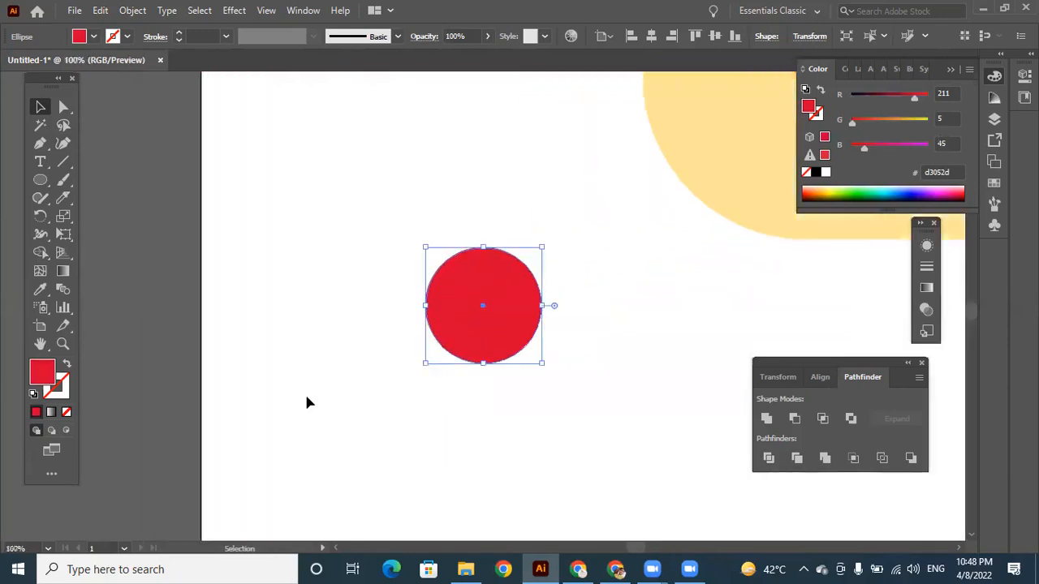
{"action": "left_click_drag", "start_coordinate": [511, 304], "coordinate": [630, 384]}
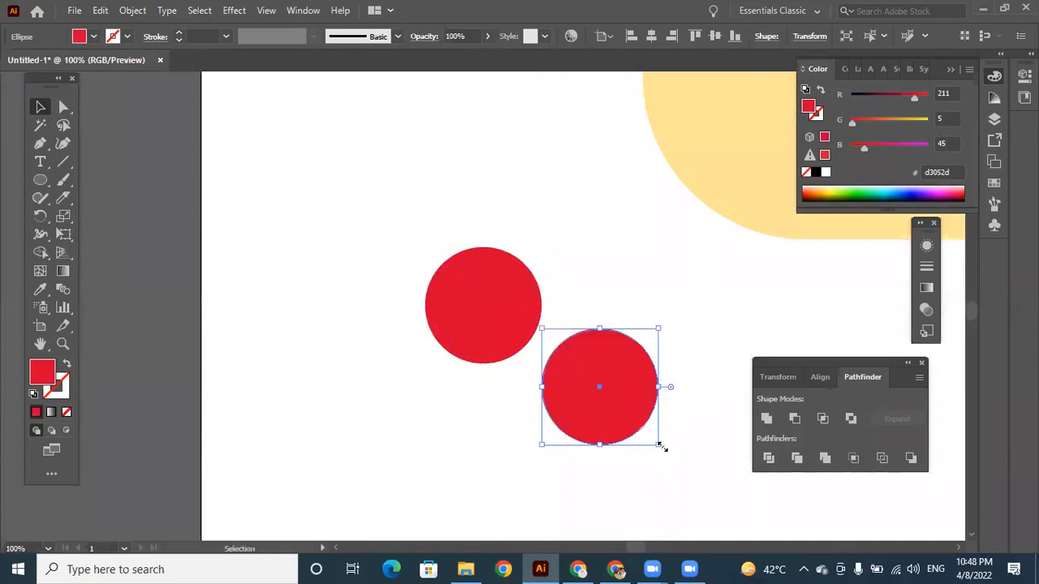
{"action": "left_click_drag", "start_coordinate": [661, 445], "coordinate": [627, 410]}
{"action": "left_click_drag", "start_coordinate": [603, 363], "coordinate": [503, 295]}
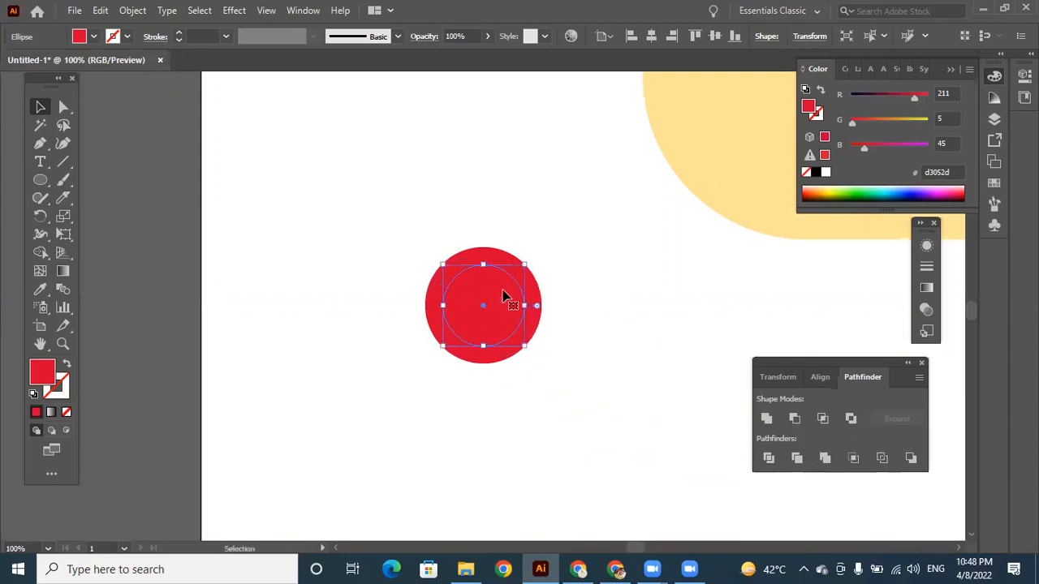
Fill the smaller inner circle with light pinkish red, hex e55174, and deselect it.
{"action": "left_click", "coordinate": [596, 323]}
{"action": "left_click", "coordinate": [491, 279]}
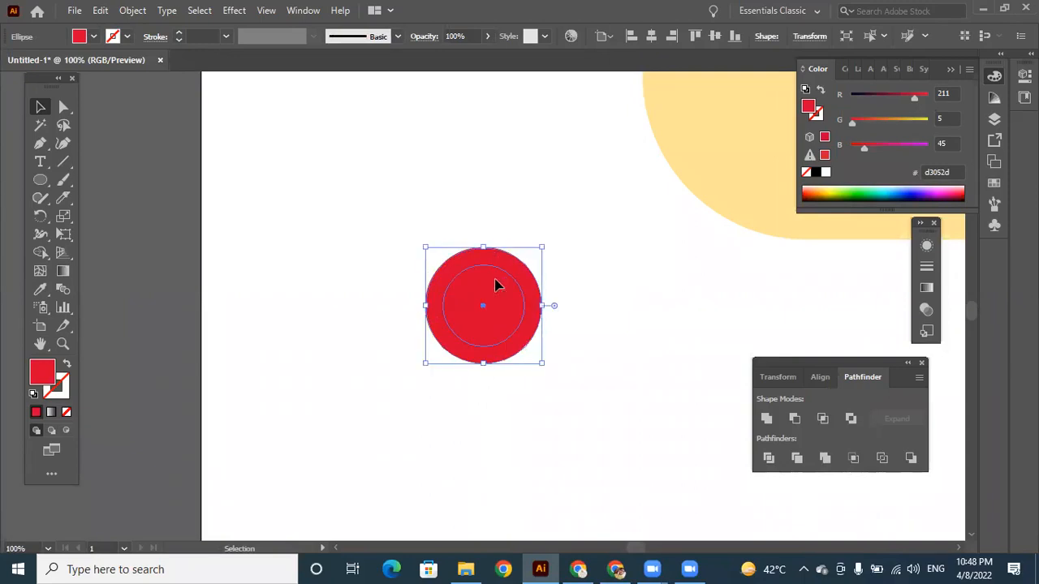
{"action": "double_click", "coordinate": [49, 379]}
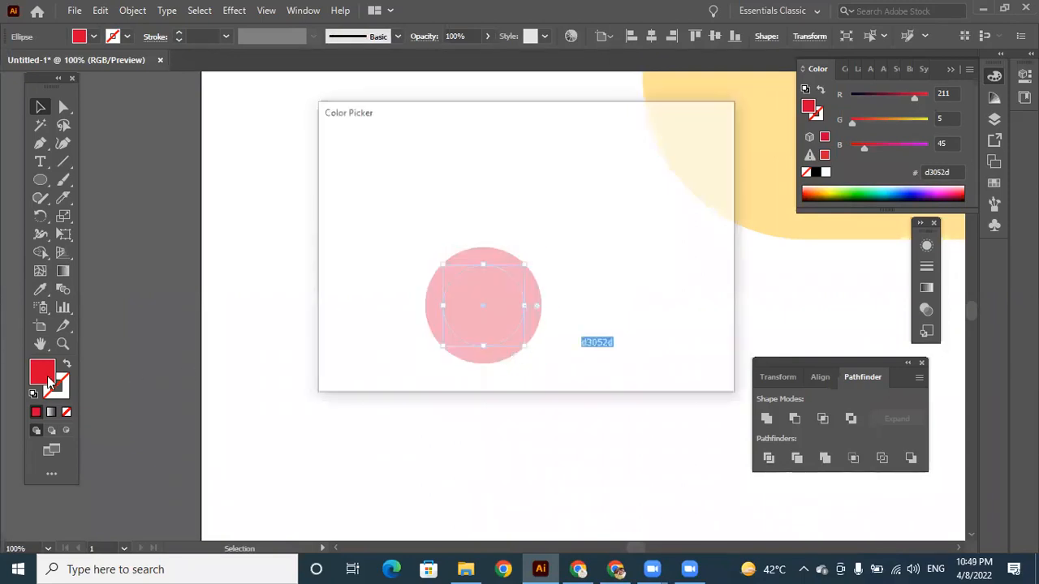
{"action": "left_click", "coordinate": [452, 174]}
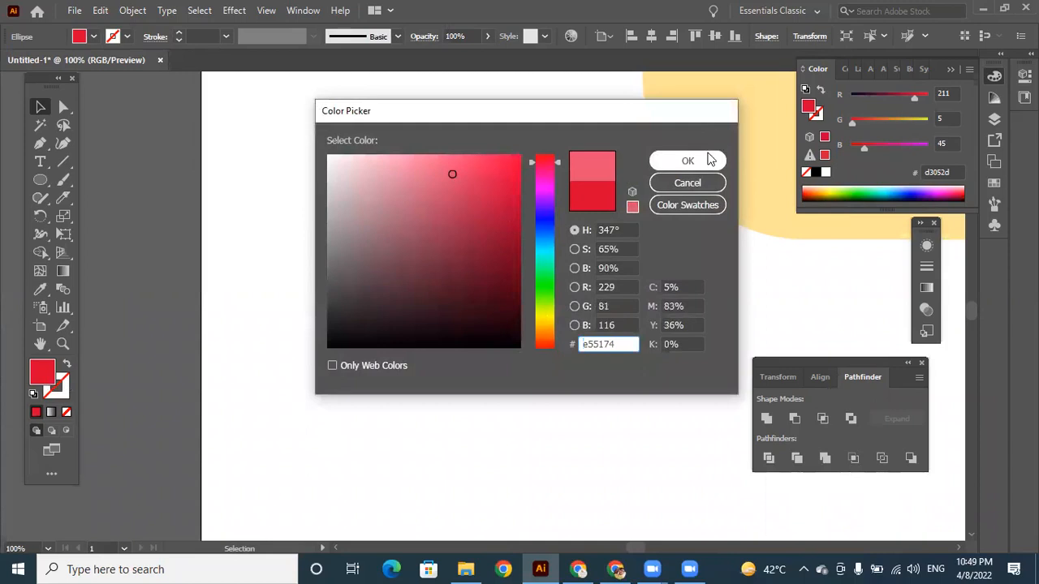
{"action": "left_click", "coordinate": [688, 161]}
{"action": "left_click", "coordinate": [612, 382]}
Divide the two concentric circles with Pathfinder and ungroup the resulting pieces.
{"action": "left_click_drag", "start_coordinate": [406, 235], "coordinate": [565, 377]}
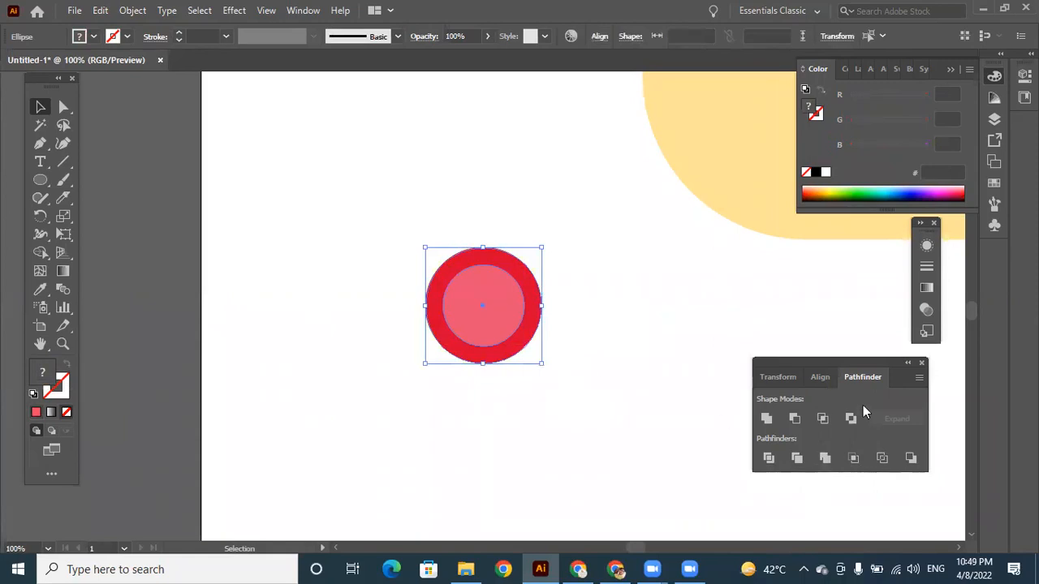
{"action": "left_click", "coordinate": [770, 460]}
{"action": "left_click", "coordinate": [616, 348]}
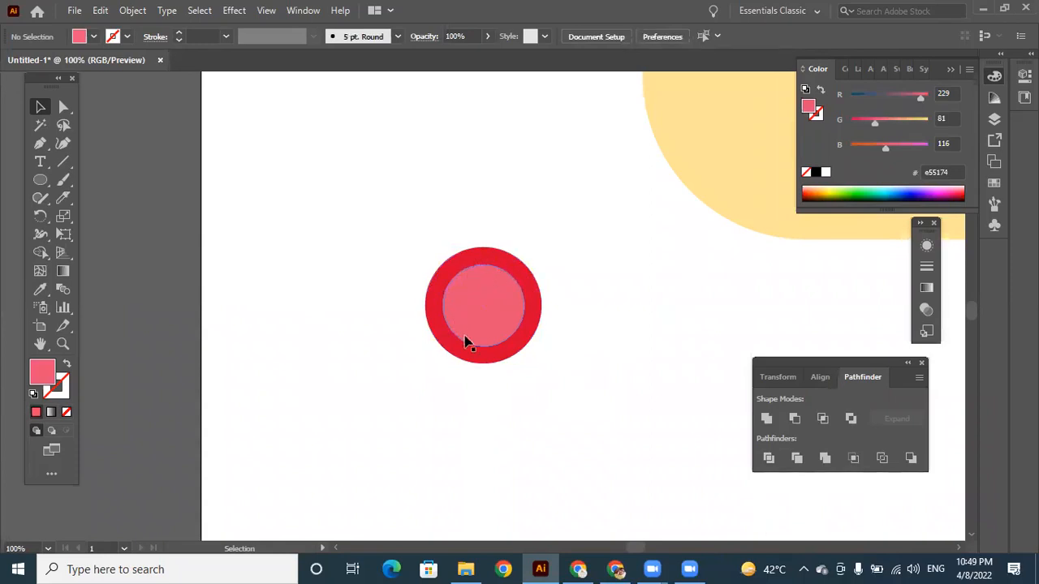
{"action": "left_click_drag", "start_coordinate": [435, 221], "coordinate": [536, 413]}
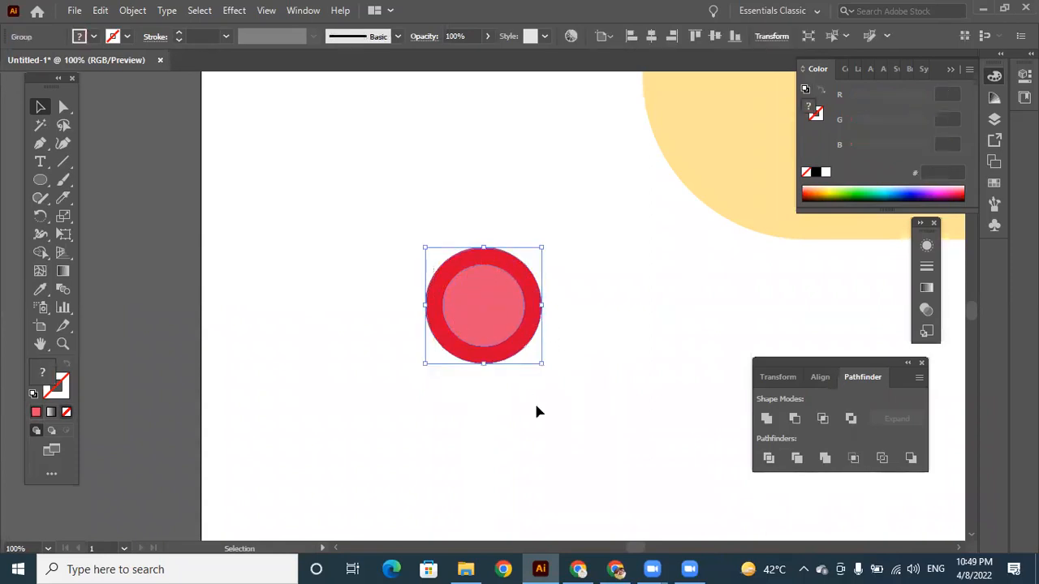
{"action": "left_click", "coordinate": [769, 458]}
{"action": "right_click", "coordinate": [506, 258]}
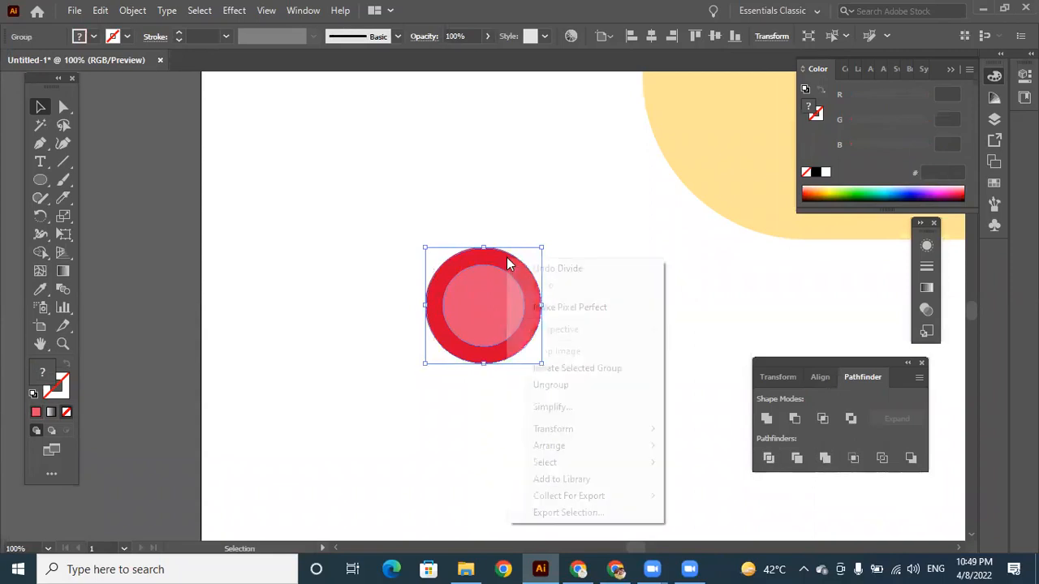
{"action": "left_click", "coordinate": [568, 386]}
{"action": "left_click", "coordinate": [567, 409]}
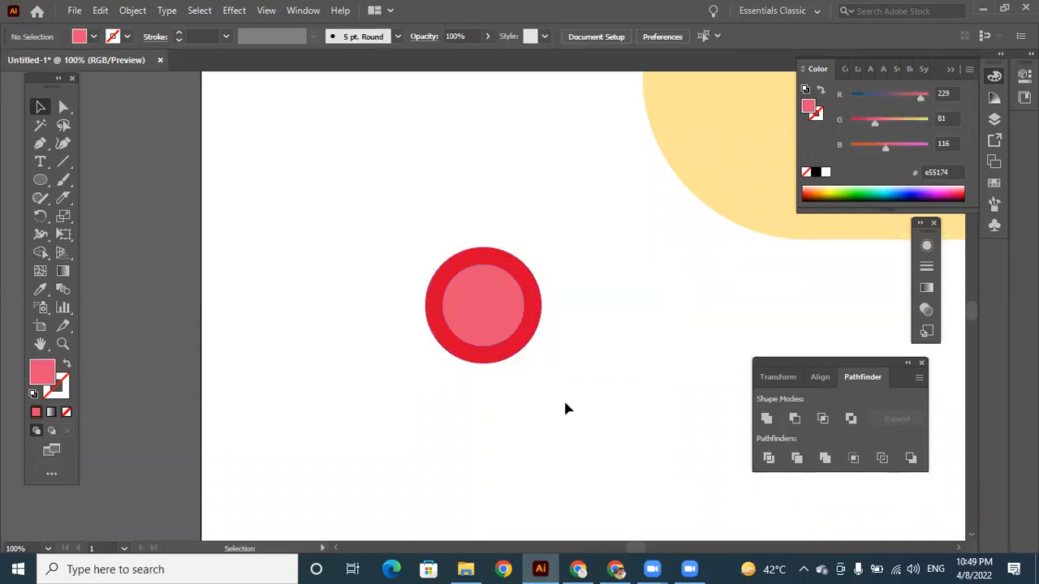
Remove the pink disc from inside the red ring and place a copy of the ring beside it as a second lens frame.
{"action": "left_click_drag", "start_coordinate": [487, 298], "coordinate": [364, 294]}
{"action": "mouse_move", "coordinate": [511, 263]}
{"action": "left_mouse_down"}
{"action": "mouse_move", "coordinate": [515, 251]}
{"action": "mouse_move", "coordinate": [513, 263]}
{"action": "left_mouse_up"}
{"action": "left_click", "coordinate": [361, 284]}
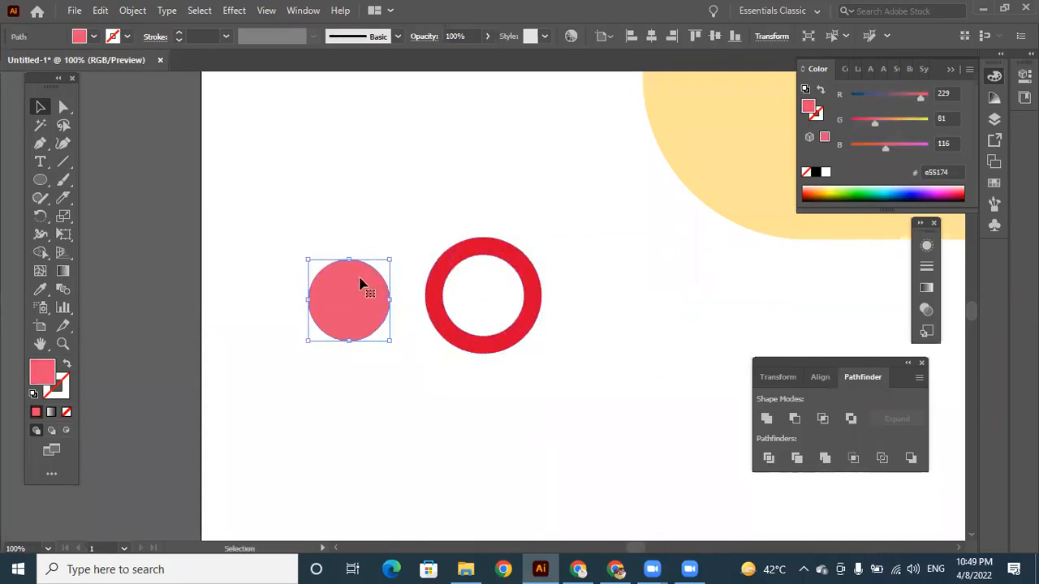
{"action": "left_click_drag", "start_coordinate": [361, 284], "coordinate": [356, 279]}
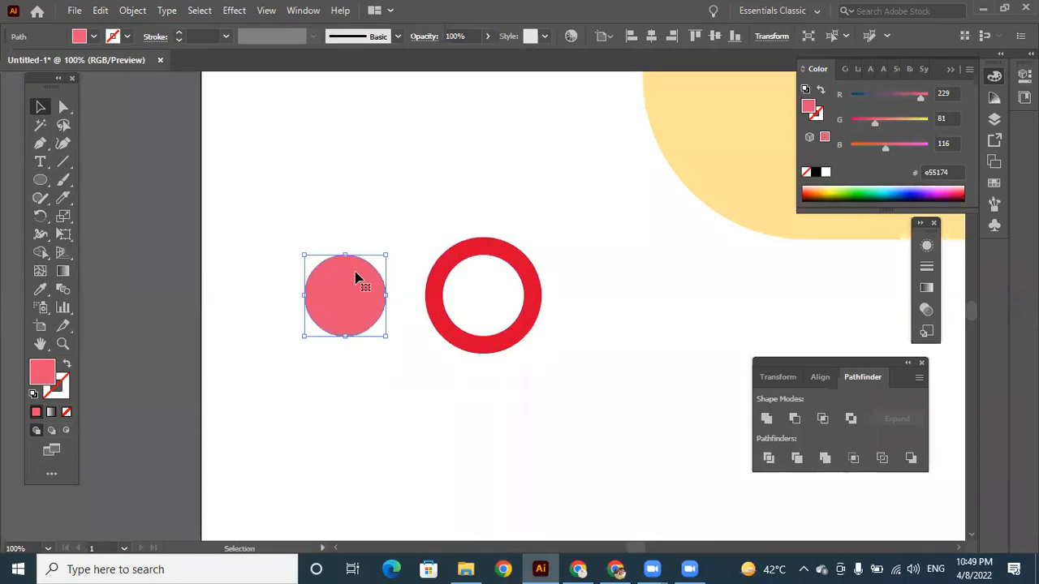
{"action": "key", "text": "Delete"}
{"action": "left_click_drag", "start_coordinate": [511, 257], "coordinate": [544, 258]}
{"action": "left_click", "coordinate": [489, 451]}
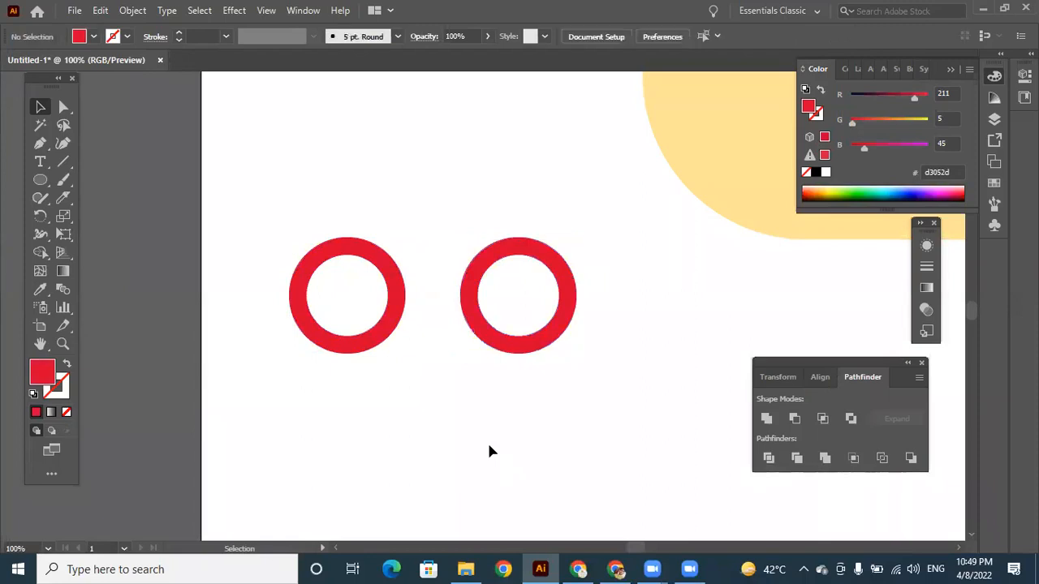
Draw a thin horizontal red rectangle and place it between the two rings as the bridge of the glasses.
{"action": "left_click", "coordinate": [41, 179]}
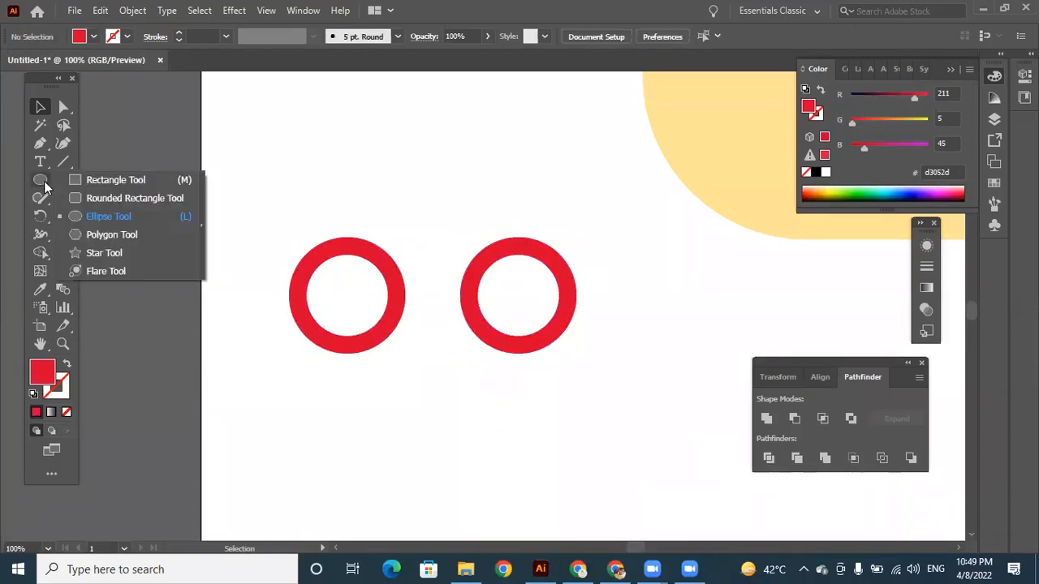
{"action": "left_click", "coordinate": [97, 173]}
{"action": "left_click_drag", "start_coordinate": [388, 171], "coordinate": [466, 186]}
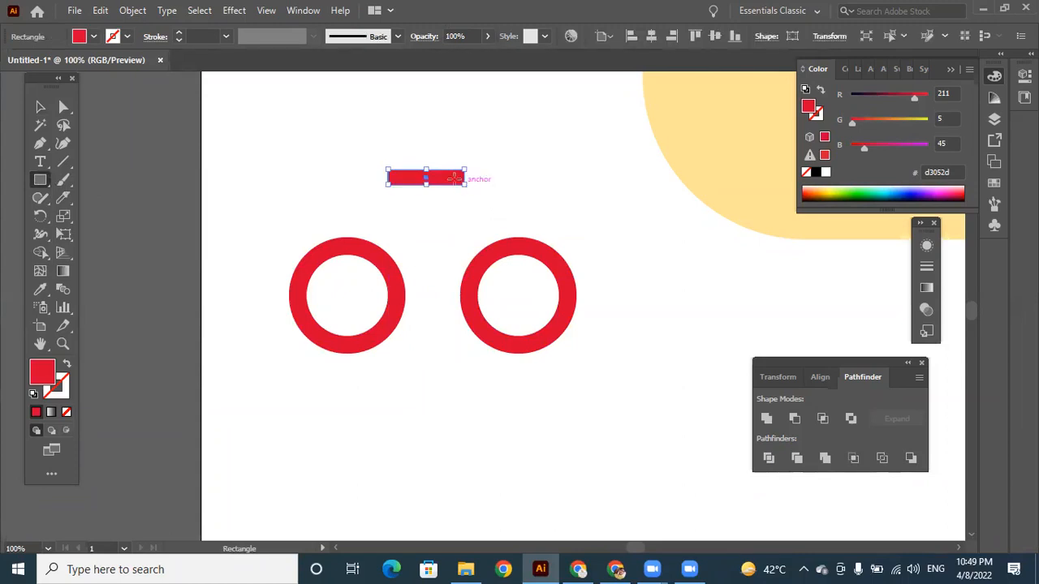
{"action": "key", "text": "v"}
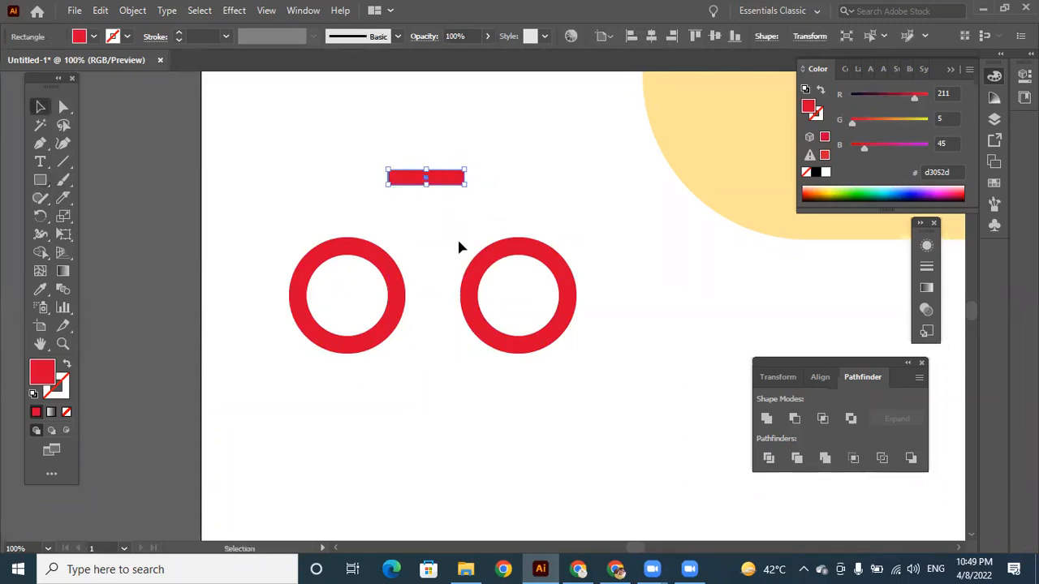
{"action": "left_click_drag", "start_coordinate": [453, 179], "coordinate": [457, 298]}
{"action": "left_click", "coordinate": [467, 370]}
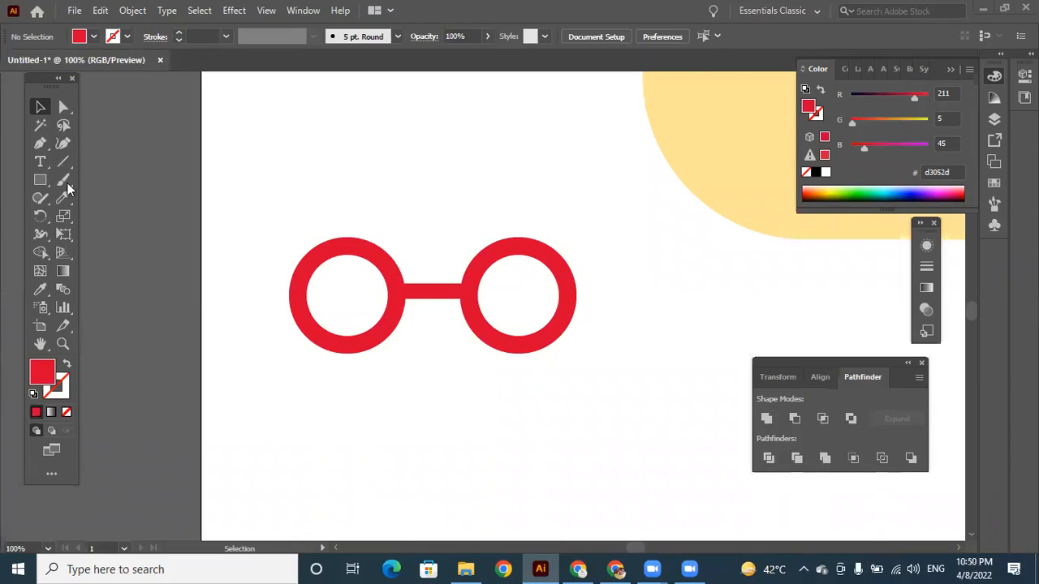
Draw a narrow red rectangle above the glasses and place it diagonally across the upper-left part of the left ring.
{"action": "left_click", "coordinate": [41, 180]}
{"action": "left_click_drag", "start_coordinate": [326, 133], "coordinate": [337, 179]}
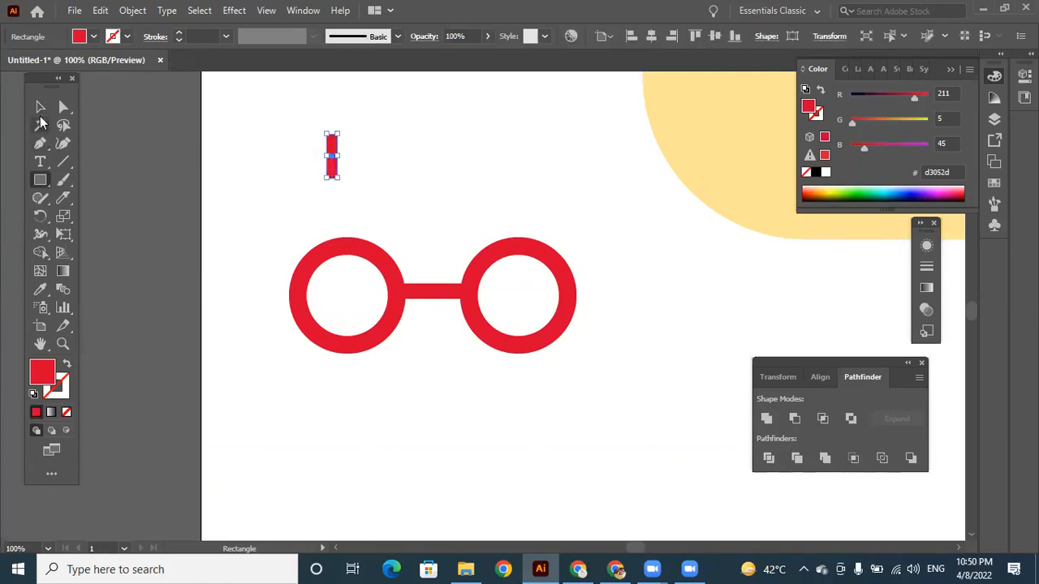
{"action": "left_click", "coordinate": [40, 108]}
{"action": "left_click_drag", "start_coordinate": [343, 132], "coordinate": [350, 248]}
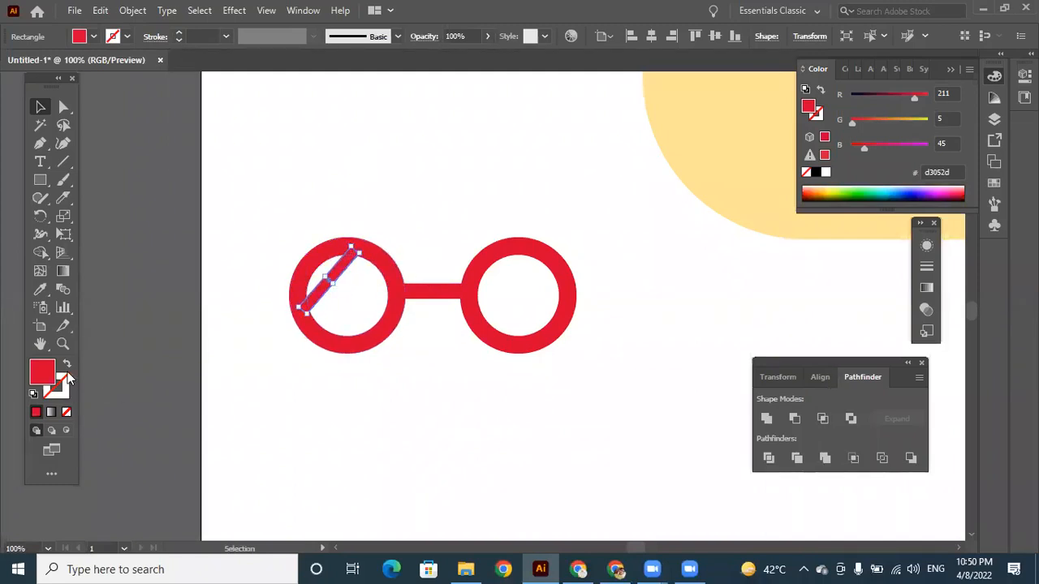
Fill the diagonal strip on the left lens with white, hex ffffff, and deselect it.
{"action": "type", "text": "ffffff"}
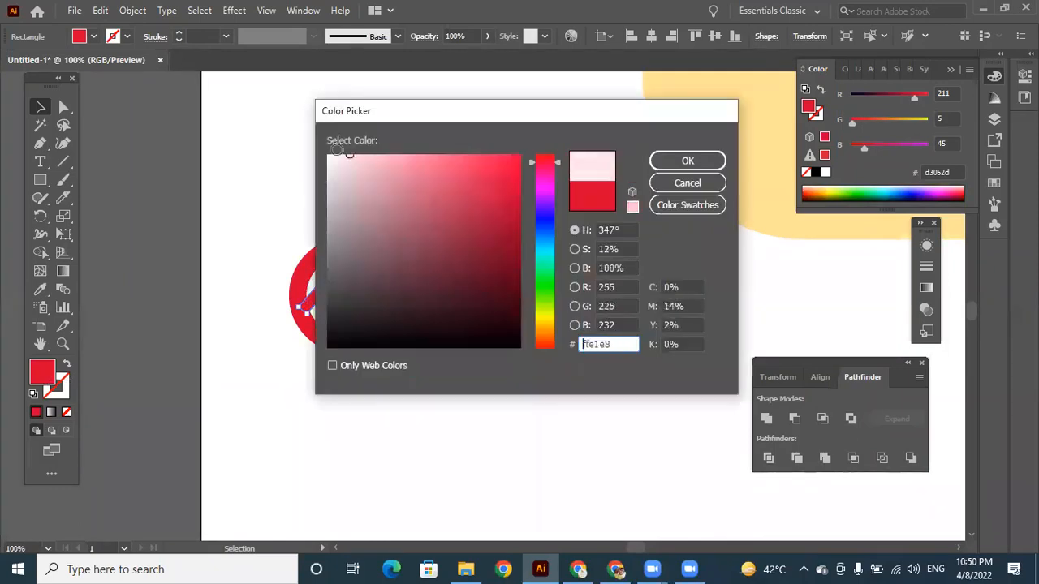
{"action": "left_click", "coordinate": [673, 161]}
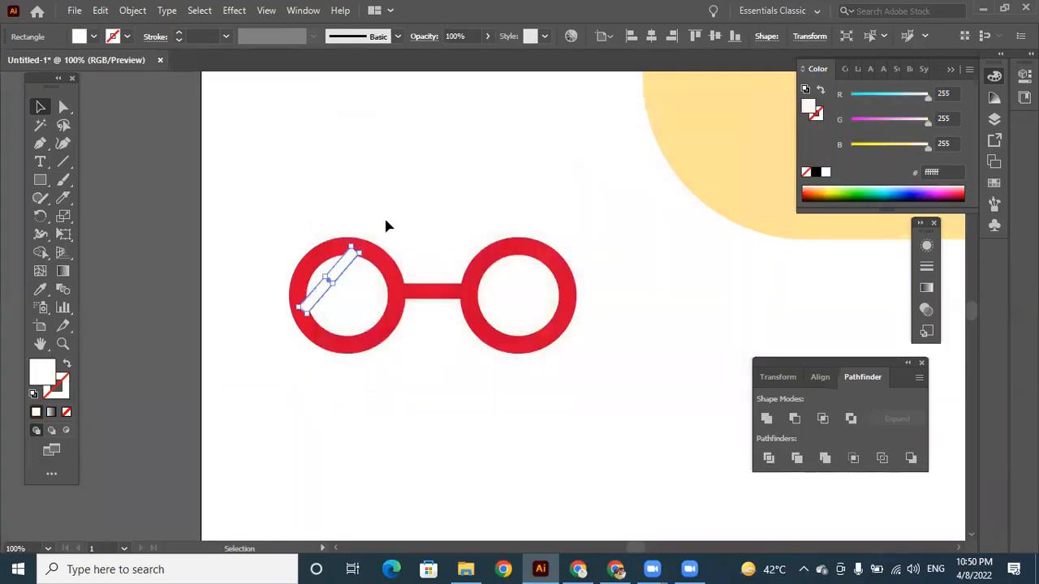
{"action": "left_click", "coordinate": [387, 217]}
Send the white diagonal strip on the left lens behind the red frame and deselect it.
{"action": "left_click", "coordinate": [343, 274]}
{"action": "right_click", "coordinate": [344, 276]}
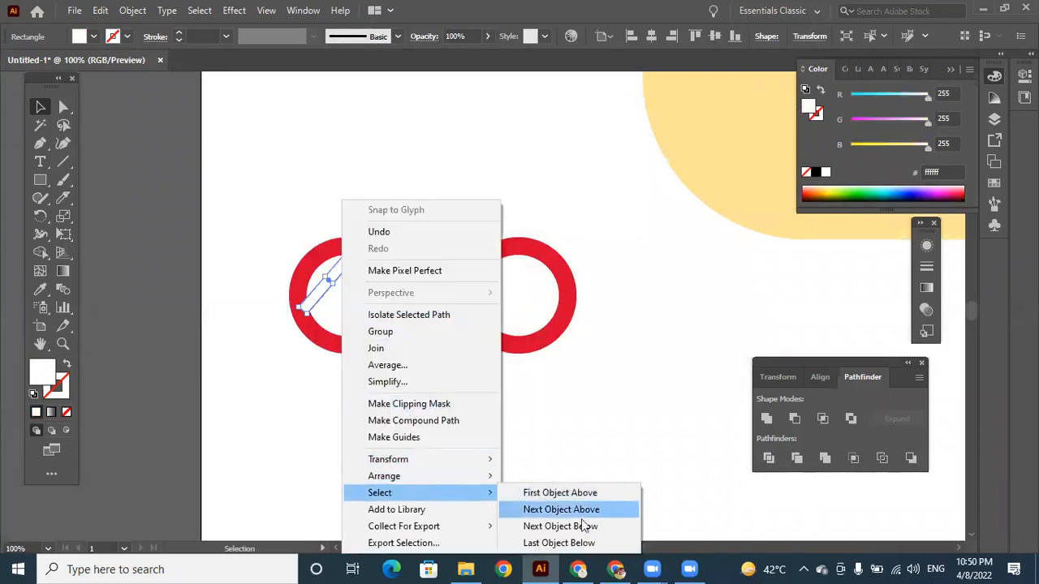
{"action": "mouse_move", "coordinate": [414, 476]}
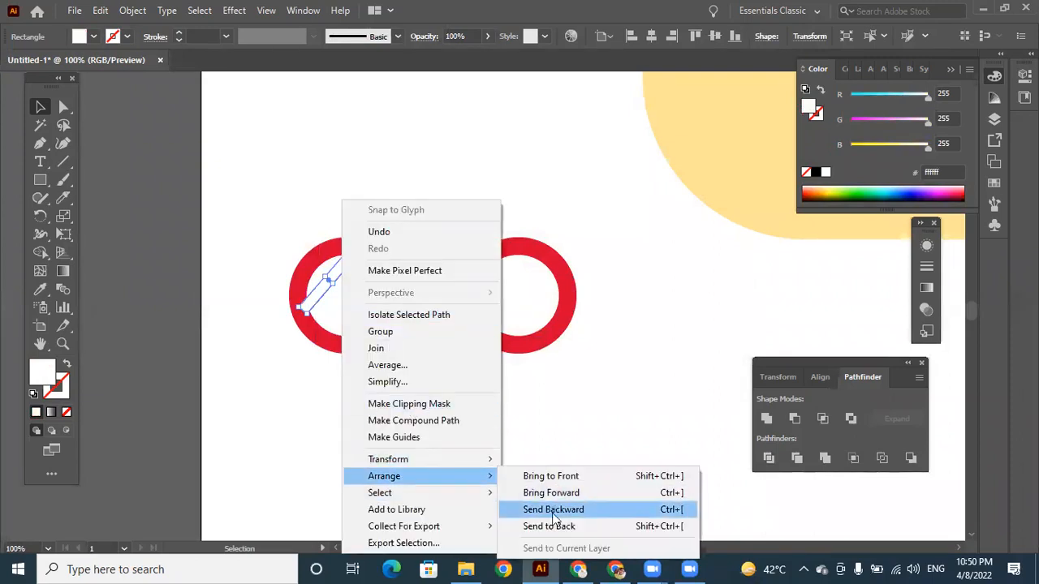
{"action": "left_click", "coordinate": [555, 526]}
{"action": "left_click", "coordinate": [511, 456]}
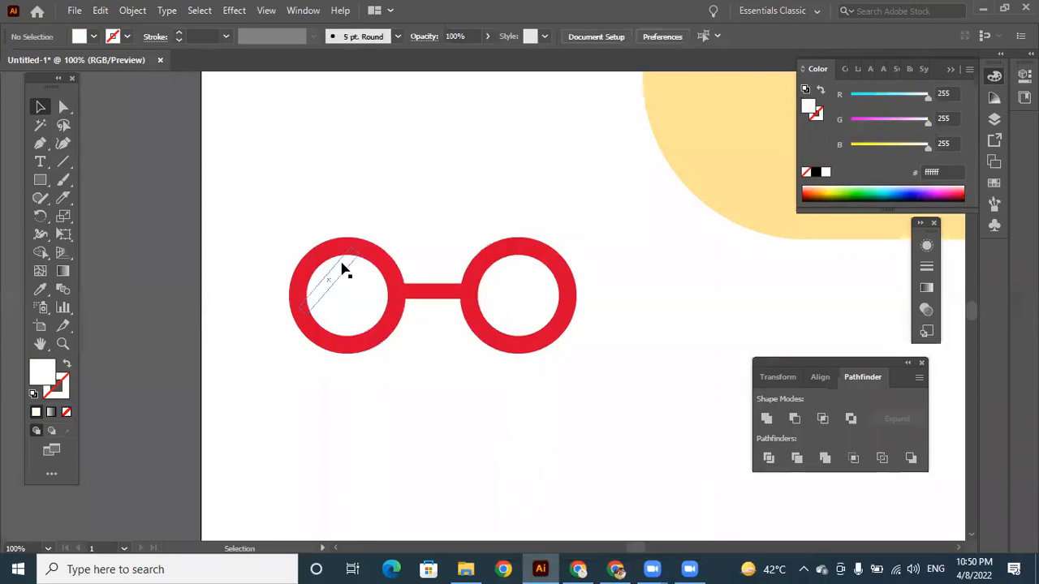
Place a copy of the white diagonal strip at the matching position on the right lens.
{"action": "left_click", "coordinate": [343, 271]}
{"action": "right_click", "coordinate": [342, 270]}
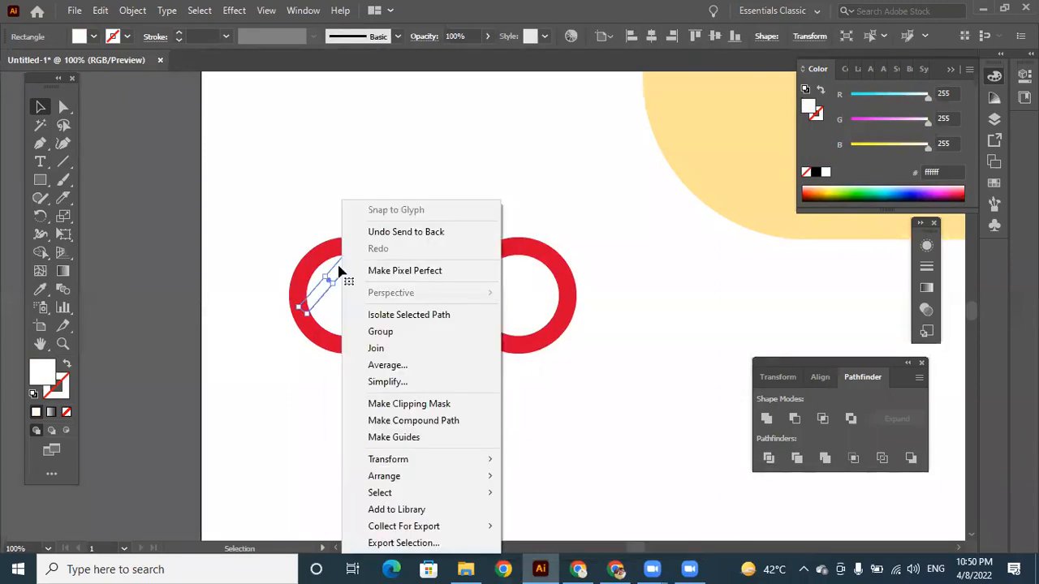
{"action": "key", "text": "Escape"}
{"action": "left_click_drag", "start_coordinate": [341, 271], "coordinate": [512, 273]}
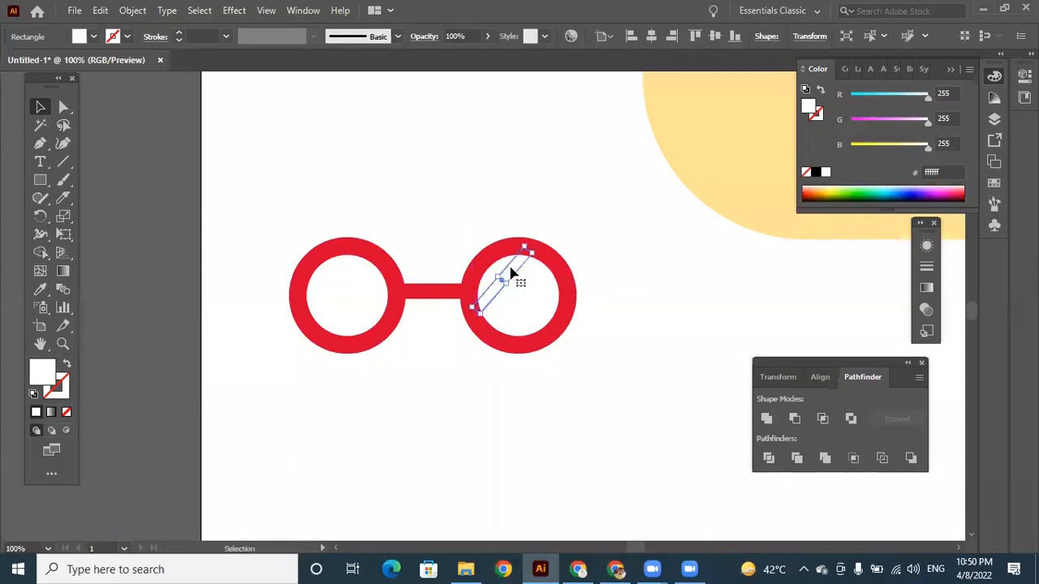
Group the rings, bridge and white strips into one object and place the glasses over the character's eyes.
{"action": "left_click_drag", "start_coordinate": [288, 213], "coordinate": [566, 384]}
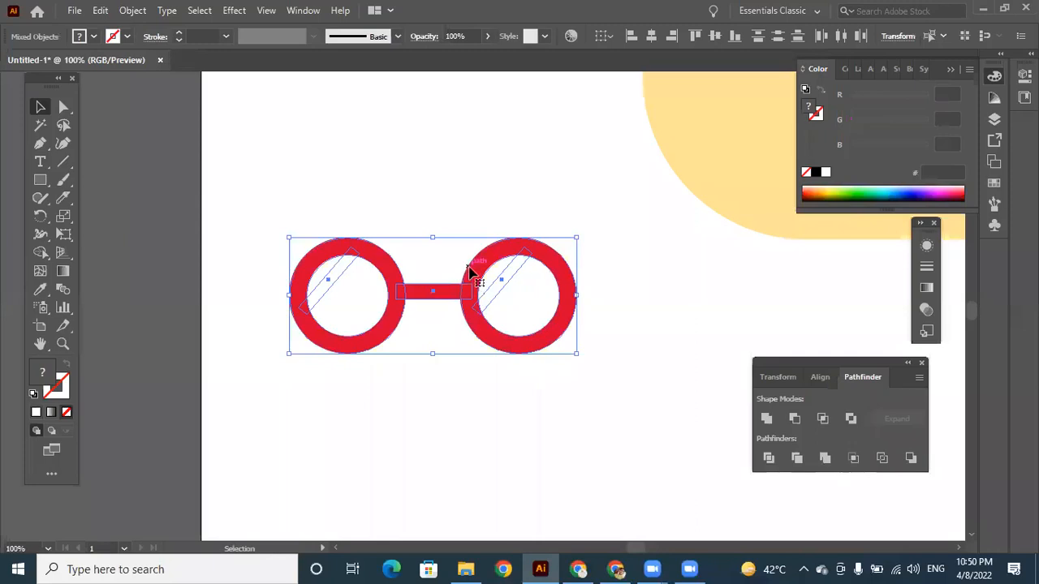
{"action": "right_click", "coordinate": [468, 265]}
{"action": "left_click", "coordinate": [531, 385]}
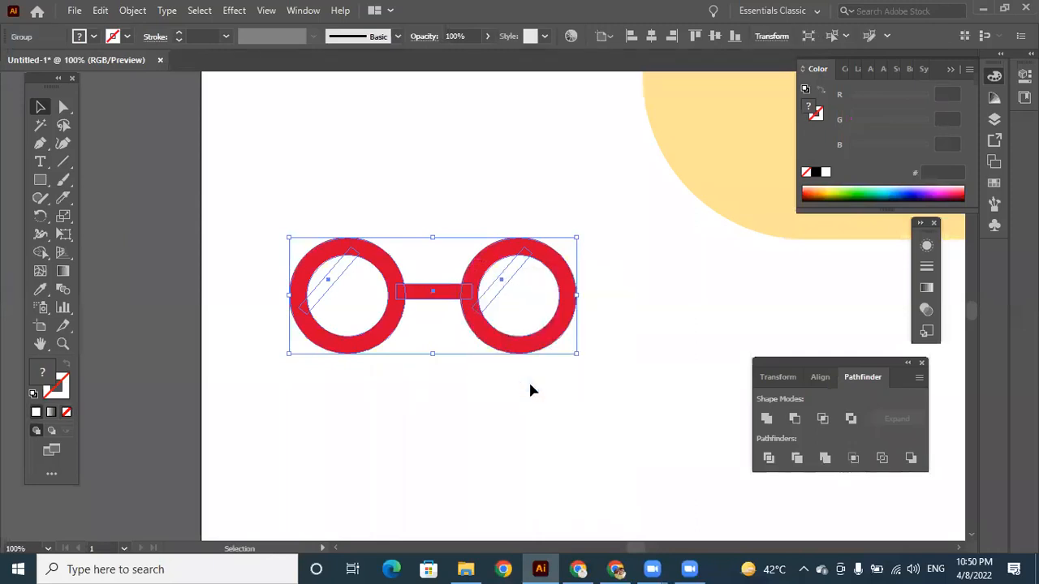
{"action": "key", "text": "ctrl+minus"}
{"action": "key", "text": "ctrl+minus"}
{"action": "key", "text": "ctrl+minus"}
{"action": "key", "text": "ctrl+minus"}
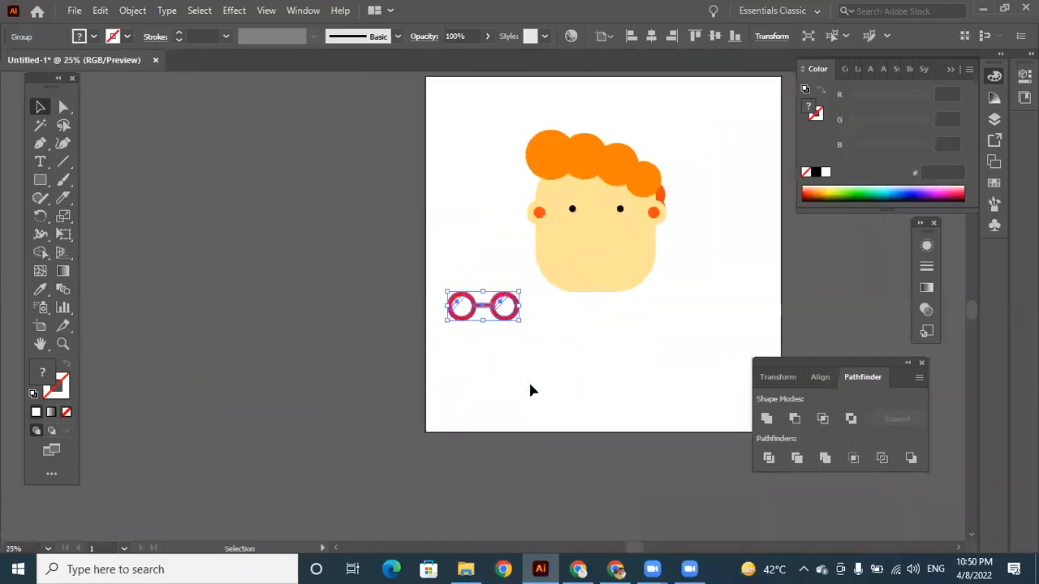
{"action": "left_click_drag", "start_coordinate": [501, 308], "coordinate": [622, 206]}
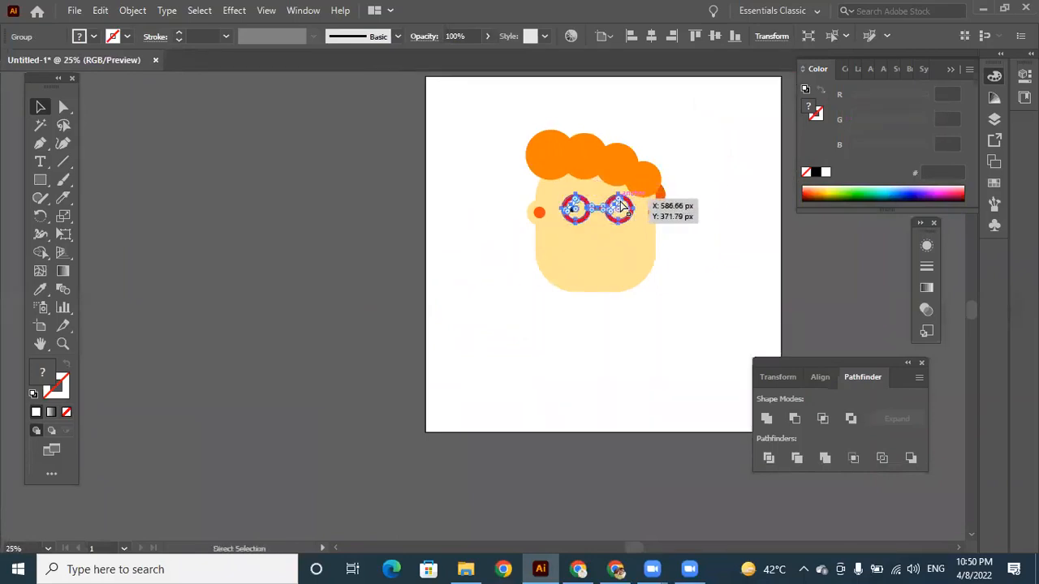
Enlarge the glasses slightly and reposition them so that both eyes sit inside the lenses.
{"action": "key", "text": "ctrl+plus"}
{"action": "key", "text": "ctrl+plus"}
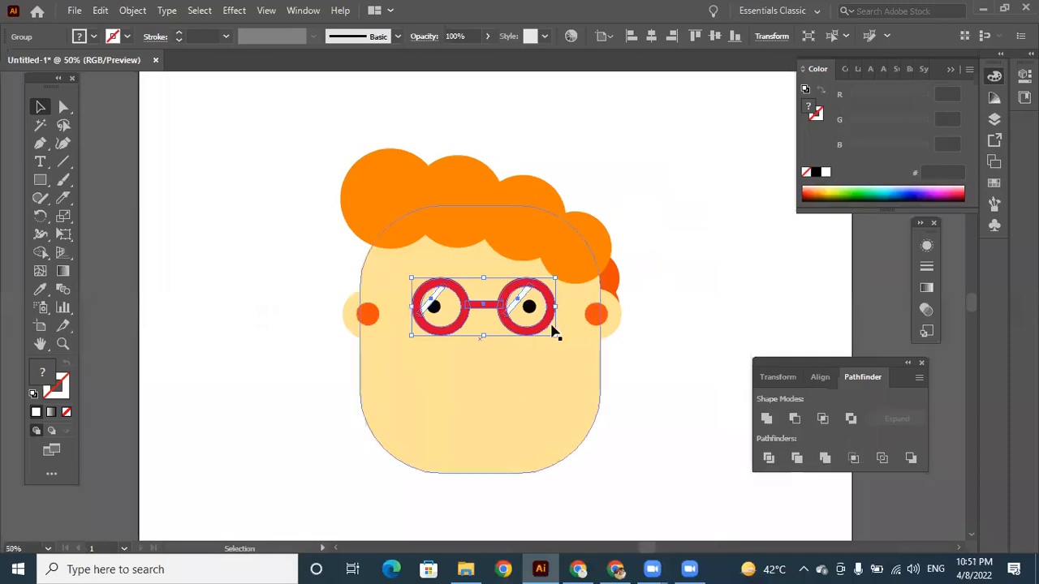
{"action": "left_click_drag", "start_coordinate": [558, 338], "coordinate": [581, 347]}
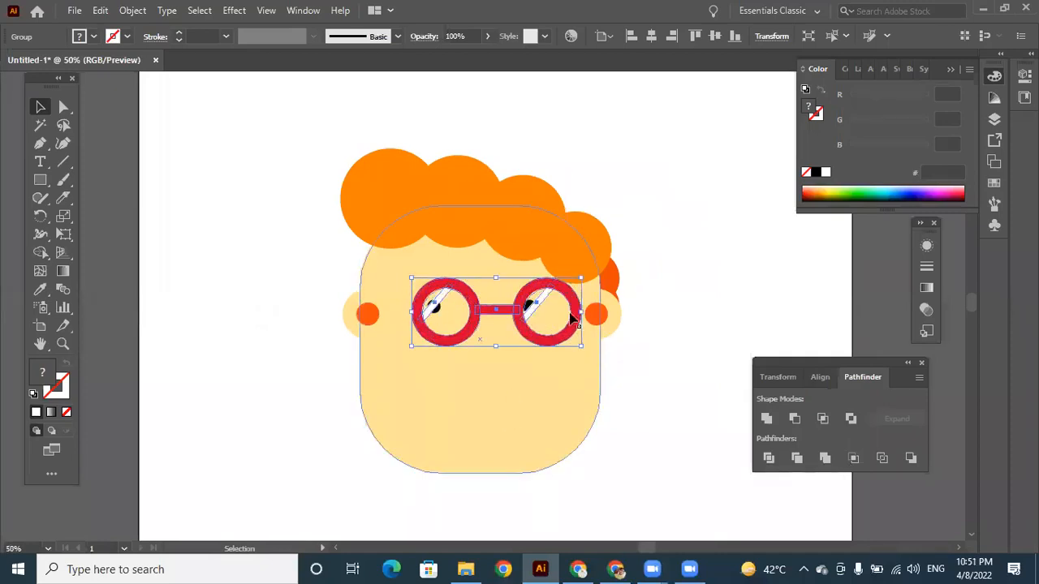
{"action": "left_click_drag", "start_coordinate": [574, 298], "coordinate": [551, 297]}
{"action": "key", "text": "Right"}
{"action": "key", "text": "Right"}
{"action": "key", "text": "Right"}
{"action": "key", "text": "Right"}
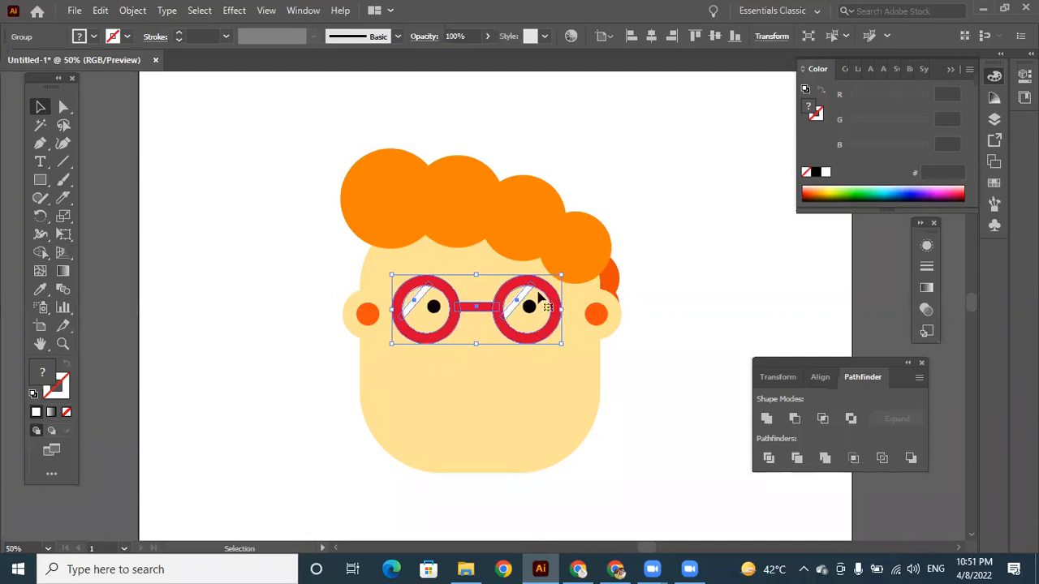
Shift the black eyes toward the lens centers and center the glasses on the face.
{"action": "left_click", "coordinate": [439, 306]}
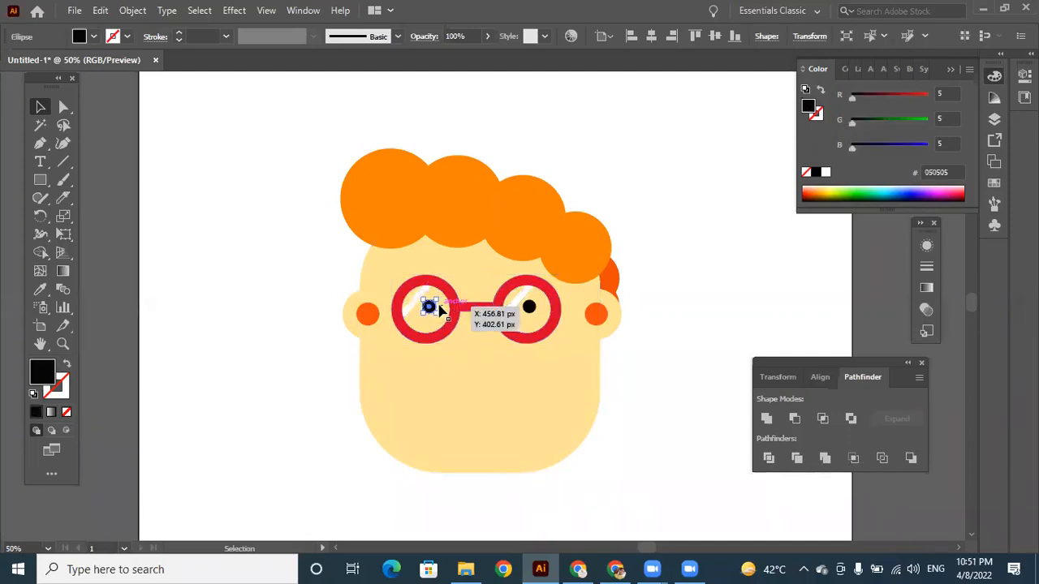
{"action": "left_click_drag", "start_coordinate": [440, 310], "coordinate": [562, 304]}
{"action": "left_click", "coordinate": [557, 306]}
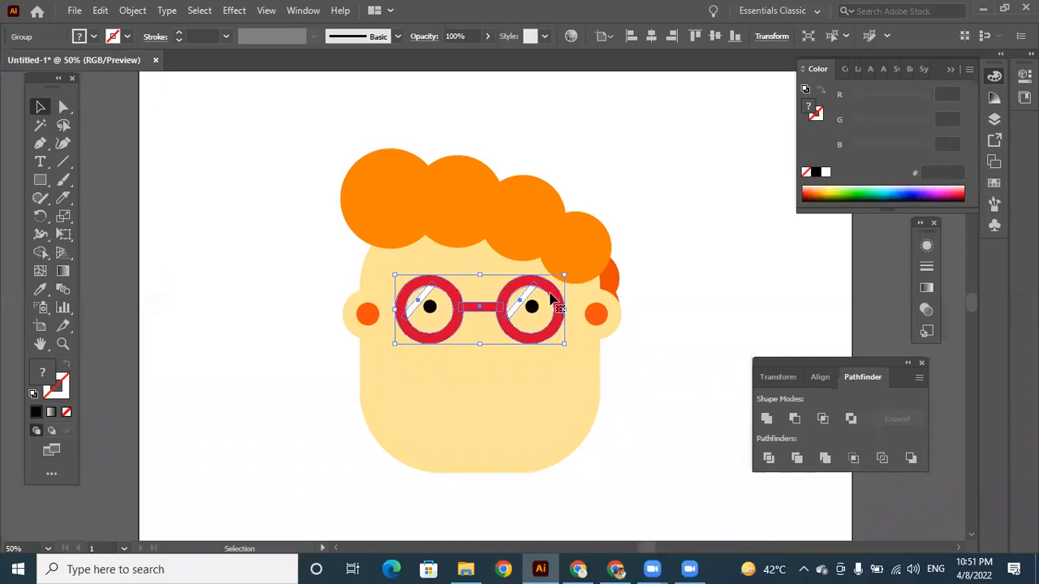
{"action": "left_click", "coordinate": [651, 383]}
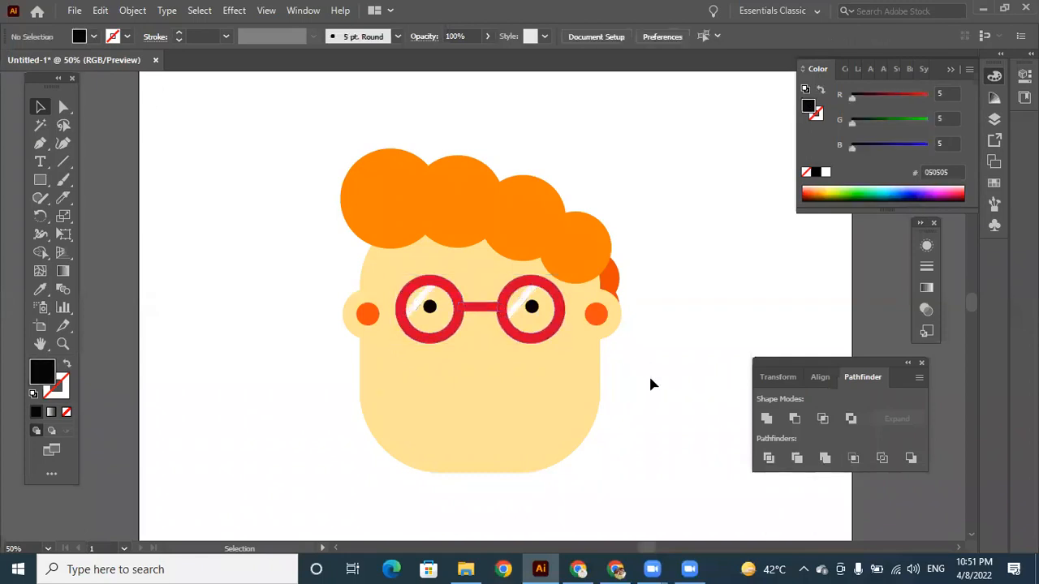
Draw a black circle on the empty artboard to the left of the face, about as large as one lens frame.
{"action": "left_click", "coordinate": [41, 180]}
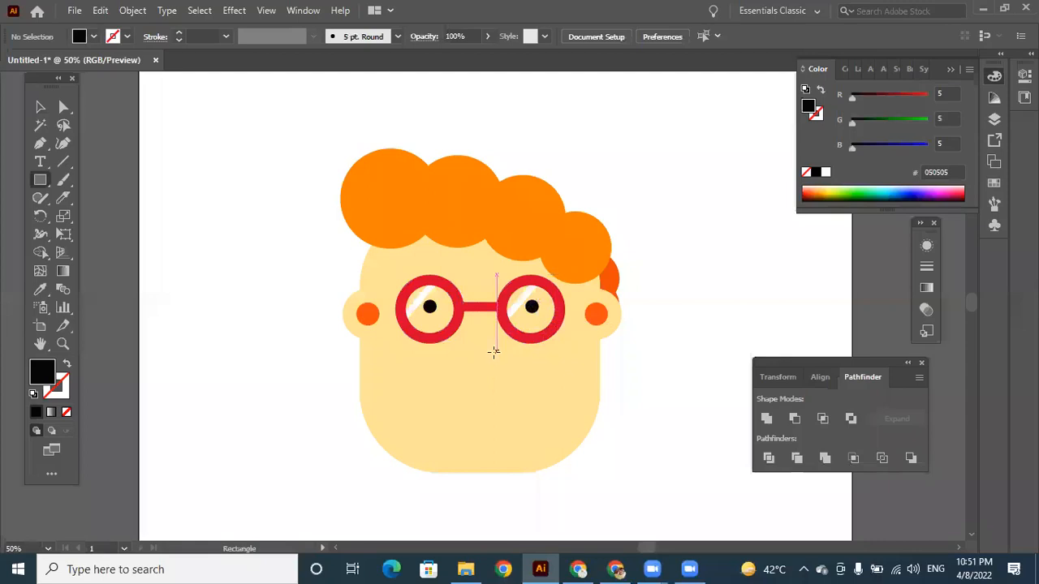
{"action": "left_click", "coordinate": [41, 181]}
{"action": "left_click", "coordinate": [98, 214]}
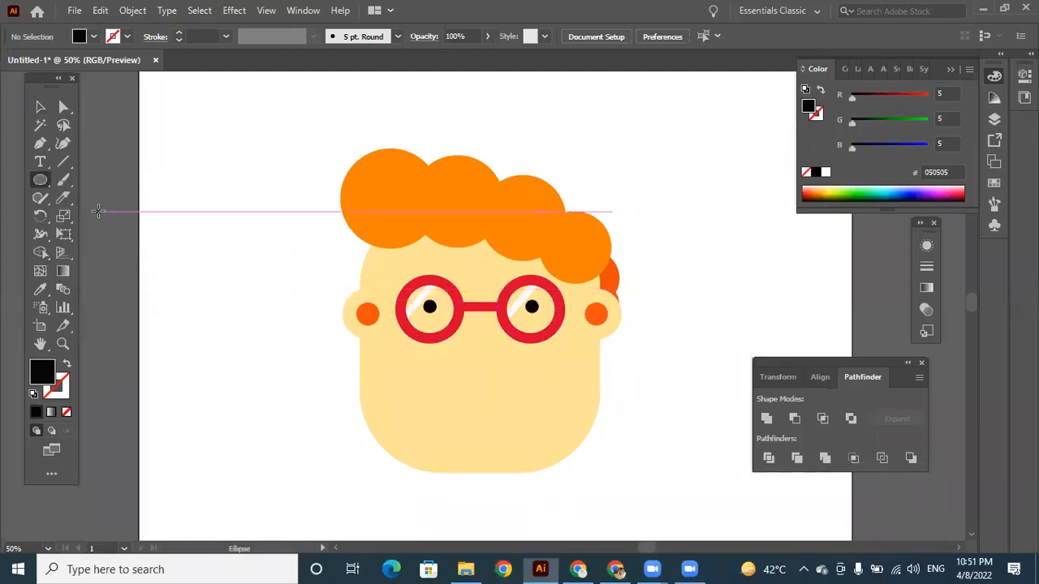
{"action": "left_click_drag", "start_coordinate": [176, 276], "coordinate": [245, 345]}
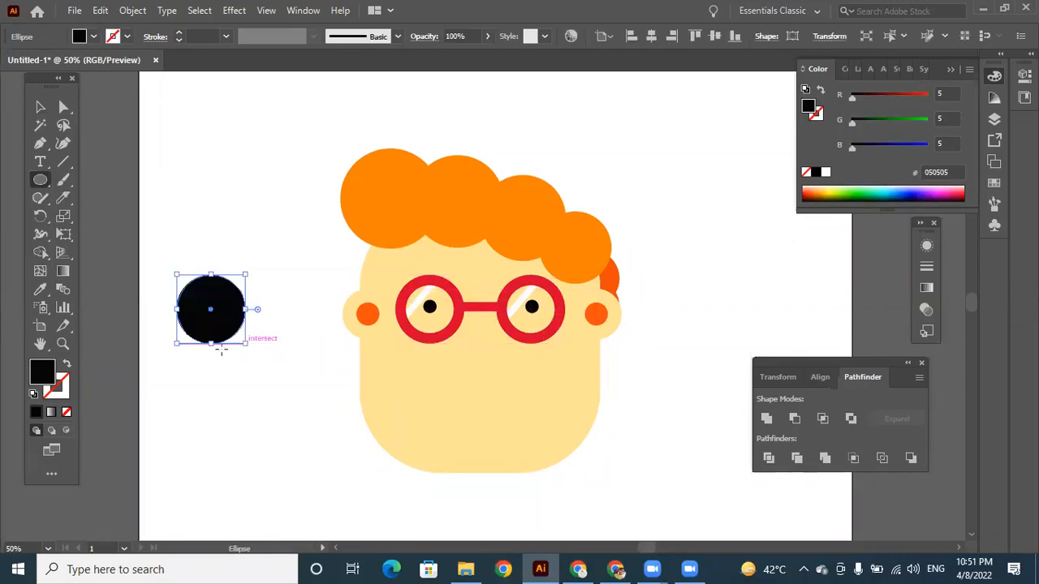
Copy the black circle straight down so the two overlap, and fill the copy with crimson, hex f4063f.
{"action": "left_click", "coordinate": [39, 108]}
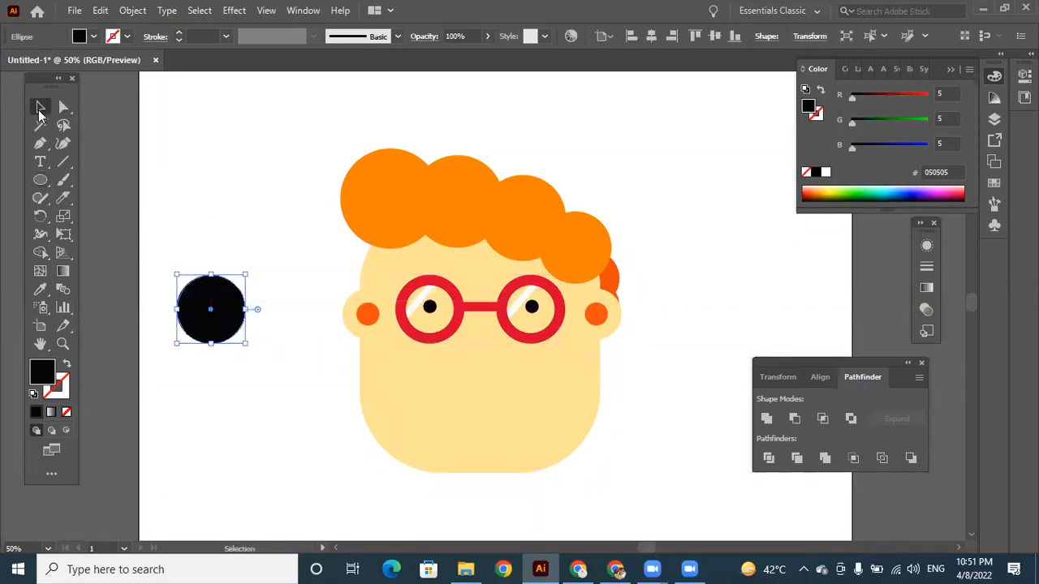
{"action": "left_click_drag", "start_coordinate": [224, 300], "coordinate": [219, 344]}
{"action": "double_click", "coordinate": [38, 371]}
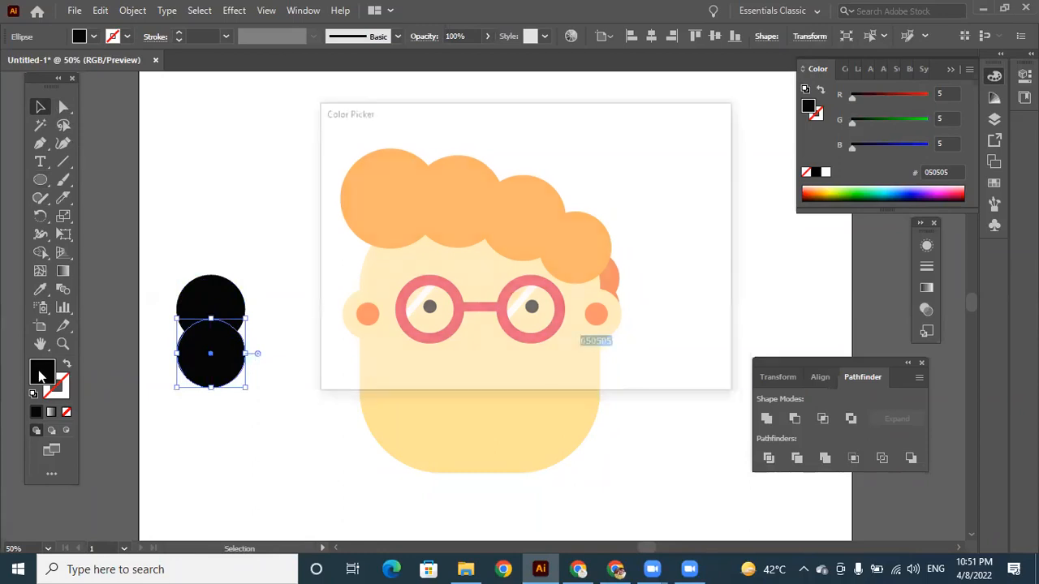
{"action": "type", "text": "f2063f"}
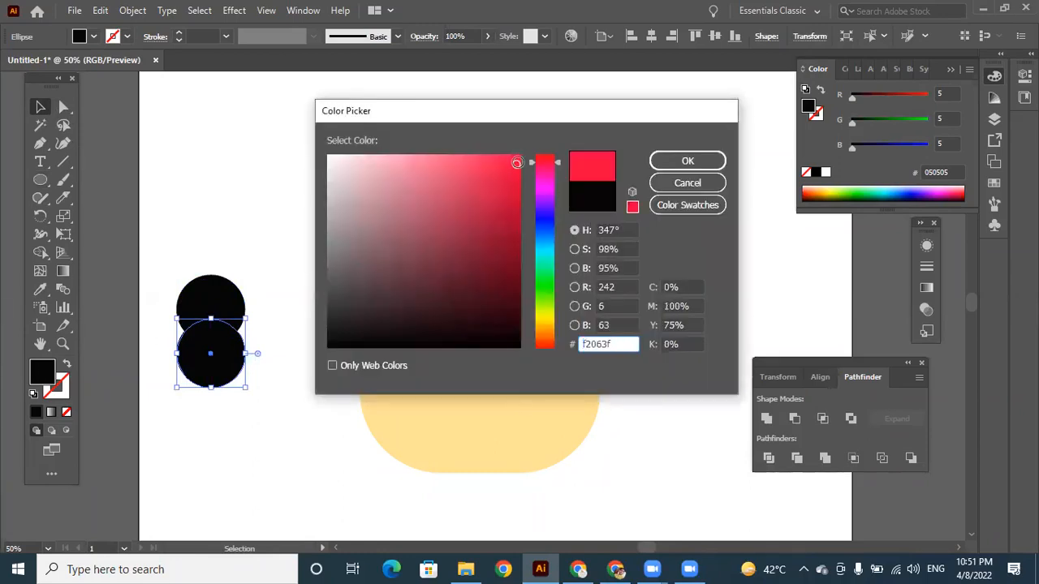
{"action": "left_click", "coordinate": [708, 161]}
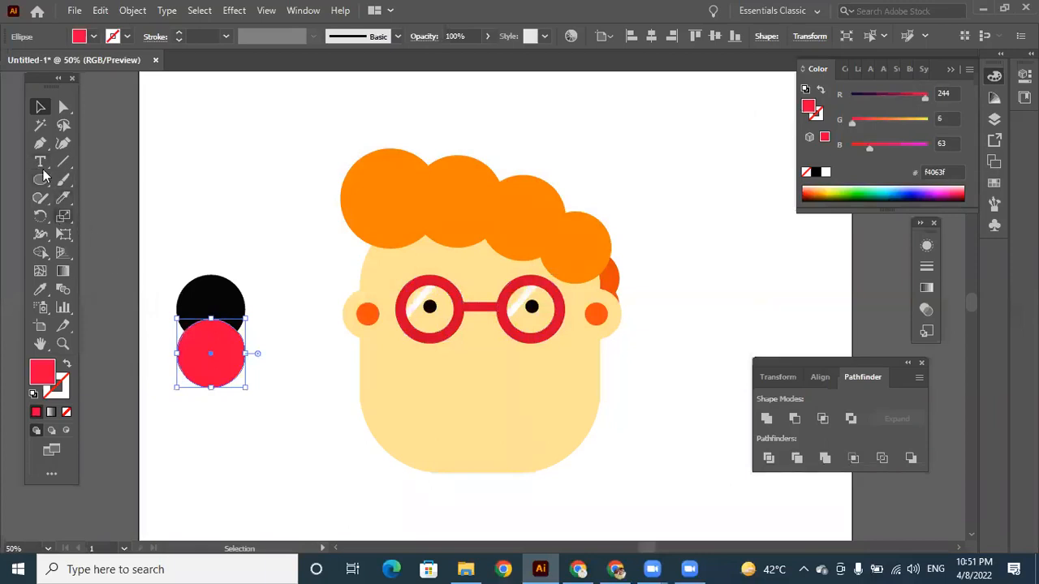
Draw a rectangle covering the upper half of the black circle and fill it with white, hex ffffff.
{"action": "left_click_drag", "start_coordinate": [40, 179], "coordinate": [86, 180]}
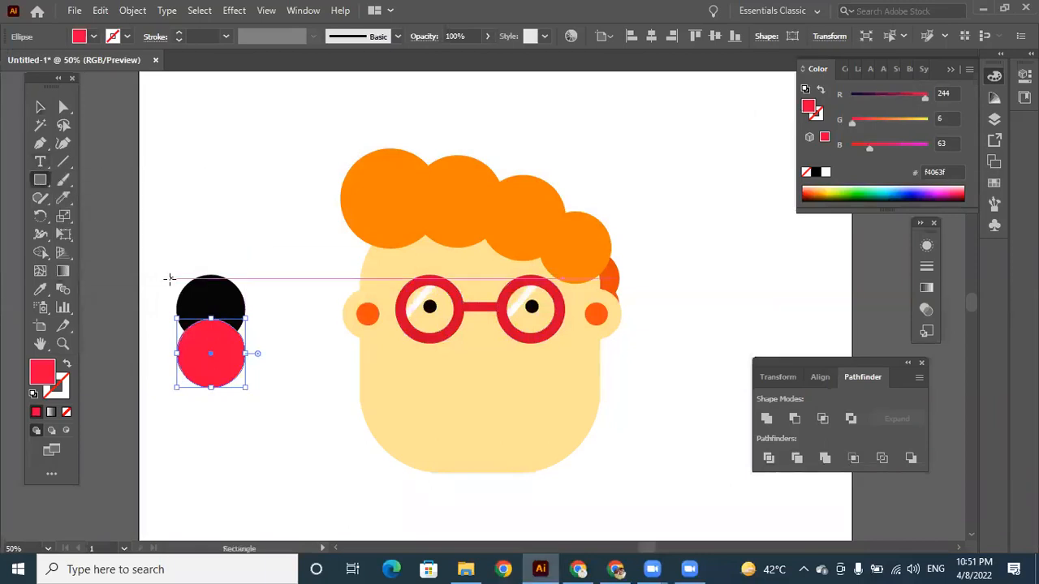
{"action": "left_click_drag", "start_coordinate": [157, 268], "coordinate": [189, 284]}
{"action": "left_click_drag", "start_coordinate": [241, 312], "coordinate": [265, 310]}
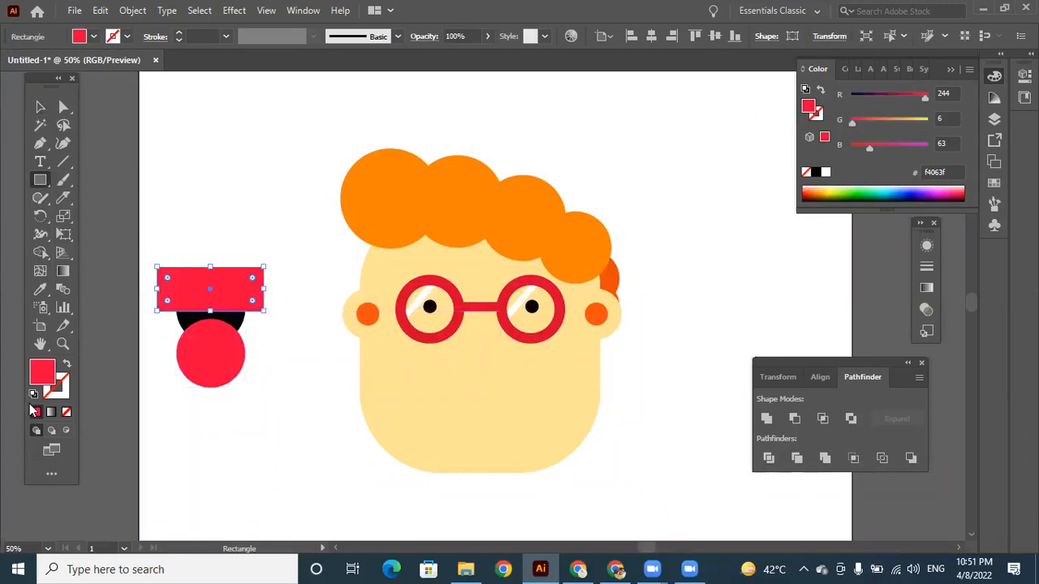
{"action": "double_click", "coordinate": [42, 379]}
{"action": "left_click_drag", "start_coordinate": [360, 186], "coordinate": [330, 161]}
{"action": "left_click", "coordinate": [671, 159]}
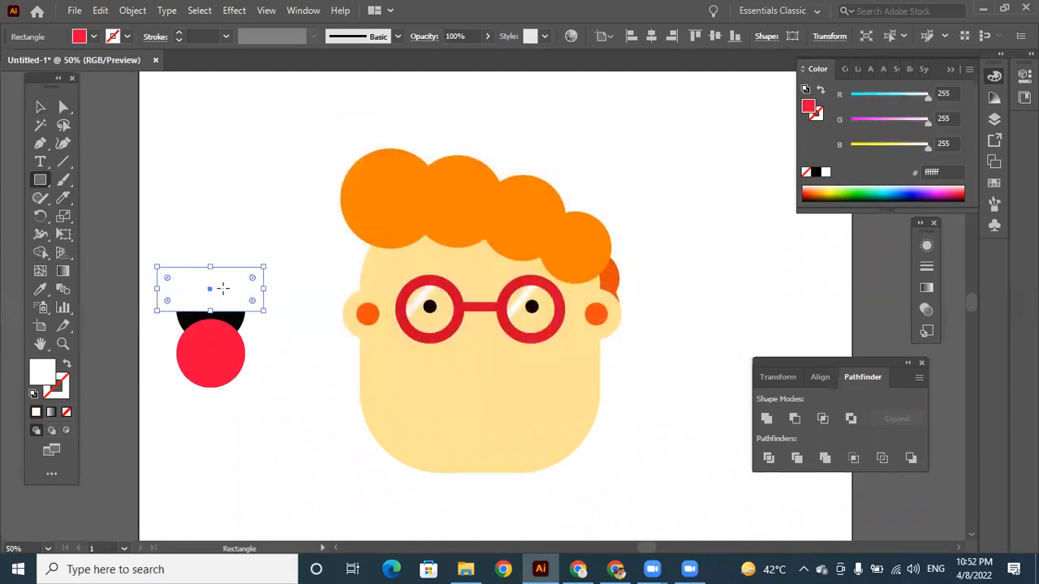
Draw a larger rectangle over the upper part of the white one and fill it with blue, hex 101add.
{"action": "left_click_drag", "start_coordinate": [45, 178], "coordinate": [93, 179]}
{"action": "left_click_drag", "start_coordinate": [149, 250], "coordinate": [279, 301]}
{"action": "double_click", "coordinate": [45, 380]}
{"action": "left_click", "coordinate": [543, 220]}
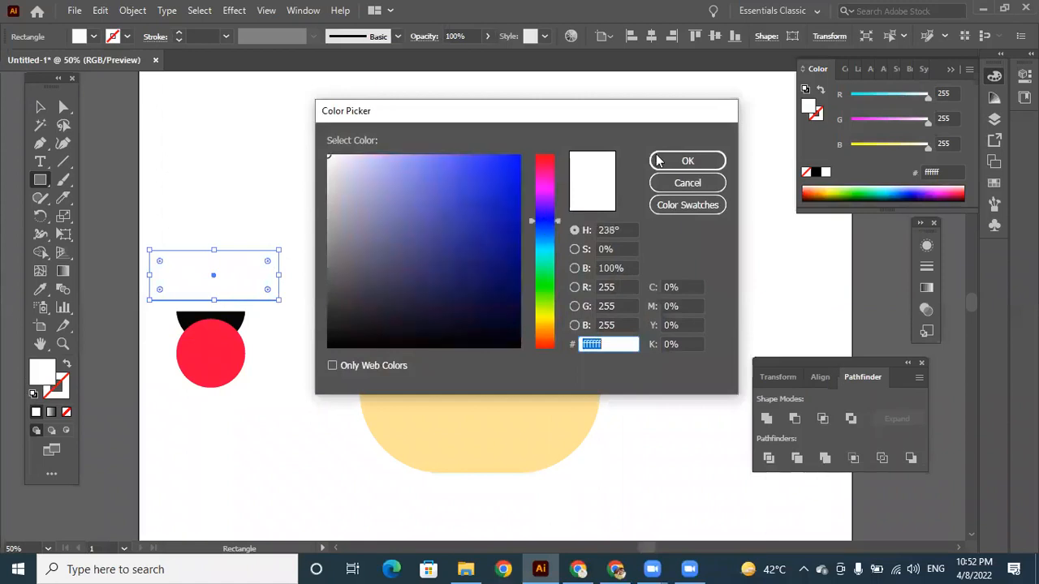
{"action": "left_click", "coordinate": [506, 181]}
{"action": "key", "text": "Return"}
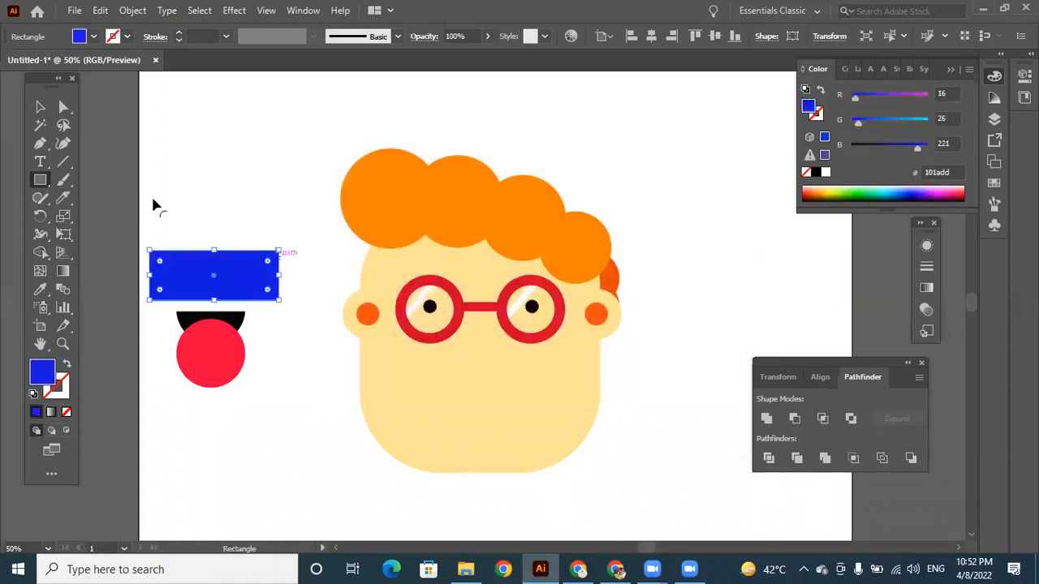
Select both rectangles and both circles and split them with the Divide pathfinder.
{"action": "left_click", "coordinate": [41, 107]}
{"action": "left_click", "coordinate": [237, 180]}
{"action": "left_click", "coordinate": [255, 281]}
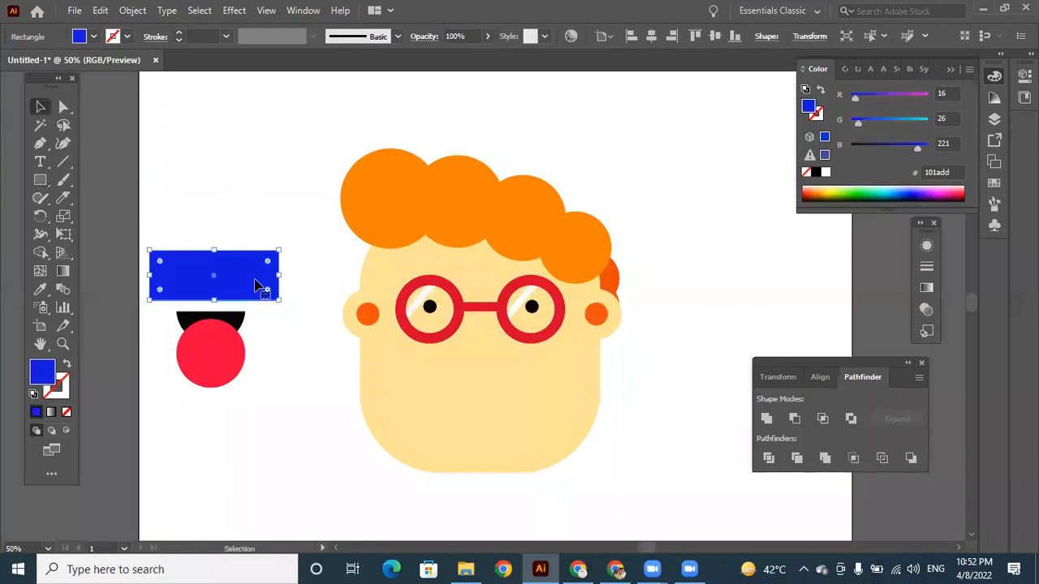
{"action": "left_click", "coordinate": [236, 320]}
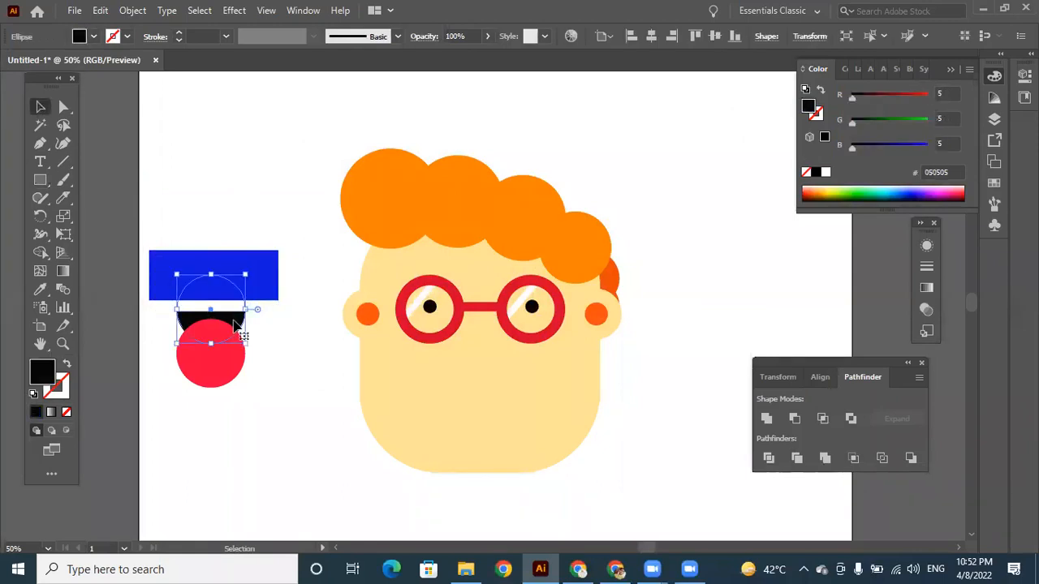
{"action": "left_click", "coordinate": [231, 367]}
{"action": "left_click_drag", "start_coordinate": [176, 208], "coordinate": [246, 418]}
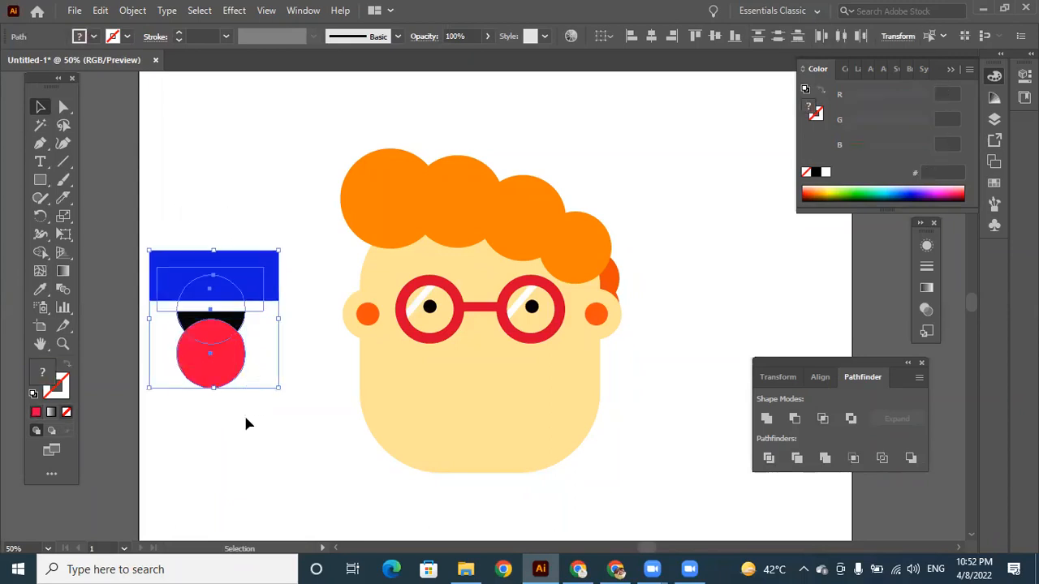
{"action": "left_click", "coordinate": [773, 461]}
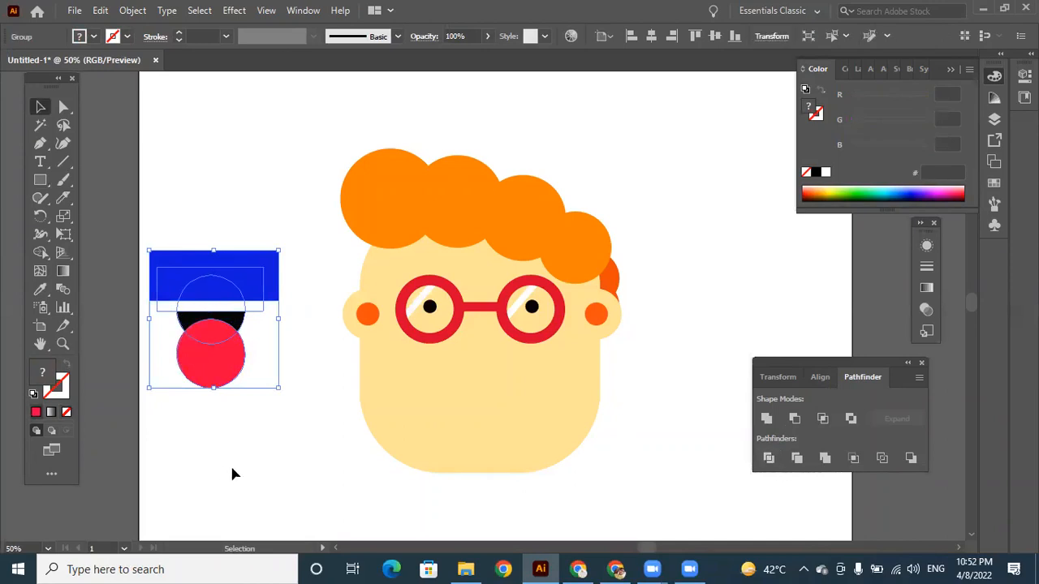
{"action": "left_click", "coordinate": [266, 469]}
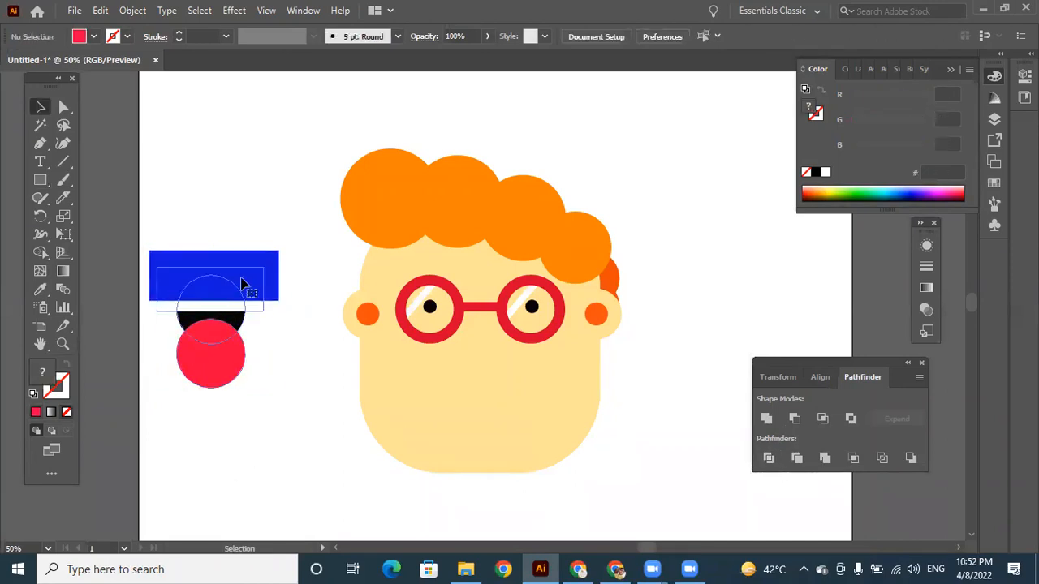
Ungroup the divided shapes and move the outer blue border piece up, away from the rest.
{"action": "left_click", "coordinate": [242, 284]}
{"action": "right_click", "coordinate": [234, 277]}
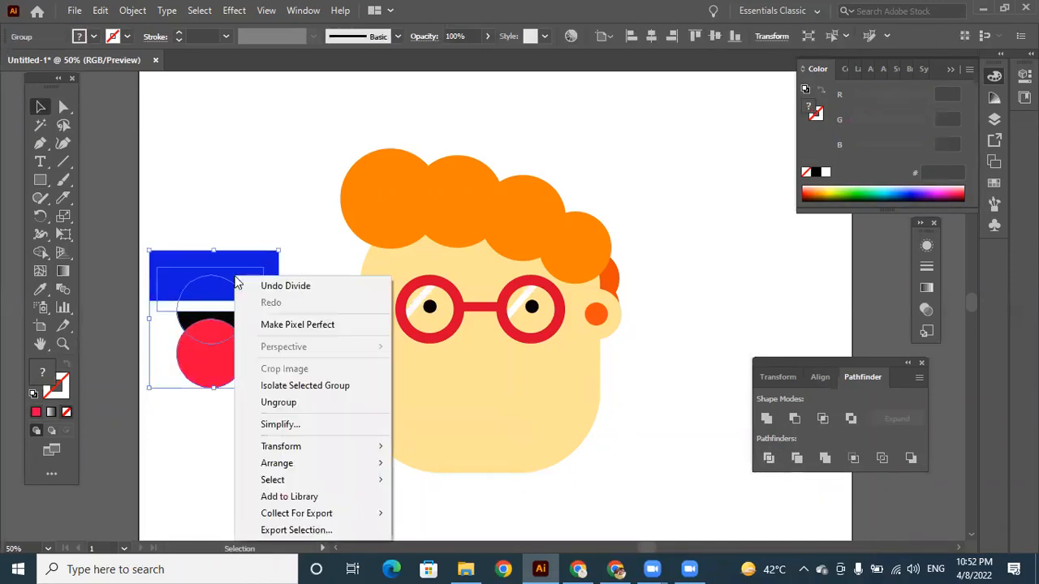
{"action": "left_click", "coordinate": [290, 405]}
{"action": "left_click", "coordinate": [269, 425]}
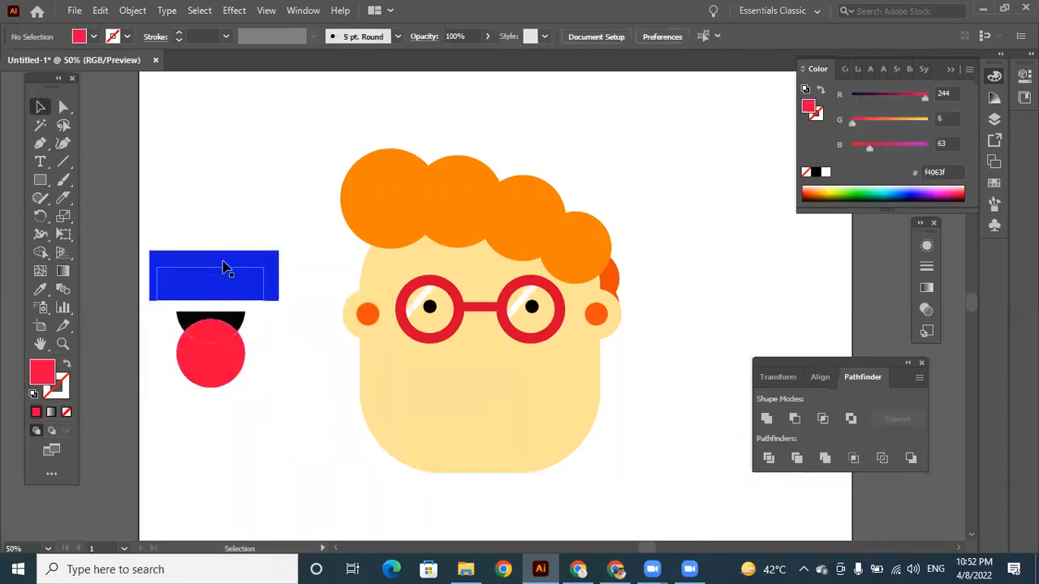
{"action": "left_click_drag", "start_coordinate": [226, 260], "coordinate": [233, 190]}
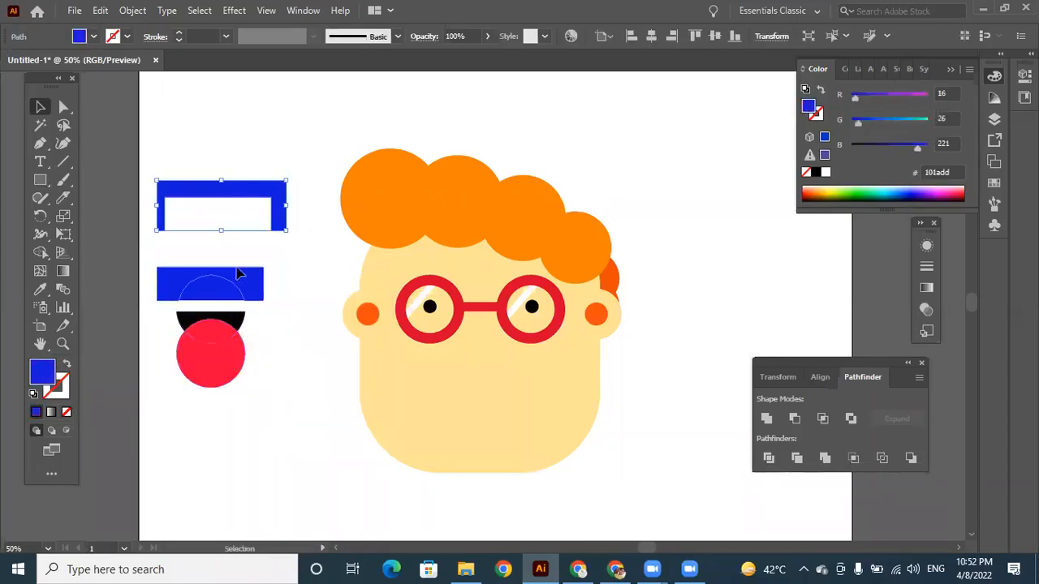
Pull the blue strip, the blue half-circle, the small white offcuts and the outer red crescent away from the mouth pieces.
{"action": "left_click_drag", "start_coordinate": [237, 275], "coordinate": [242, 249]}
{"action": "left_click_drag", "start_coordinate": [195, 300], "coordinate": [287, 327]}
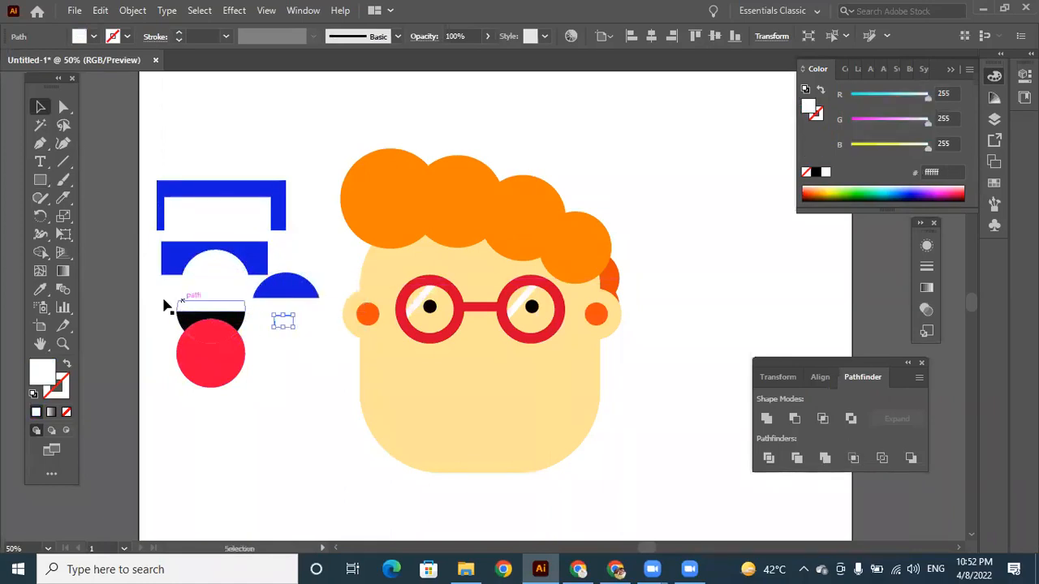
{"action": "left_click_drag", "start_coordinate": [162, 303], "coordinate": [152, 307]}
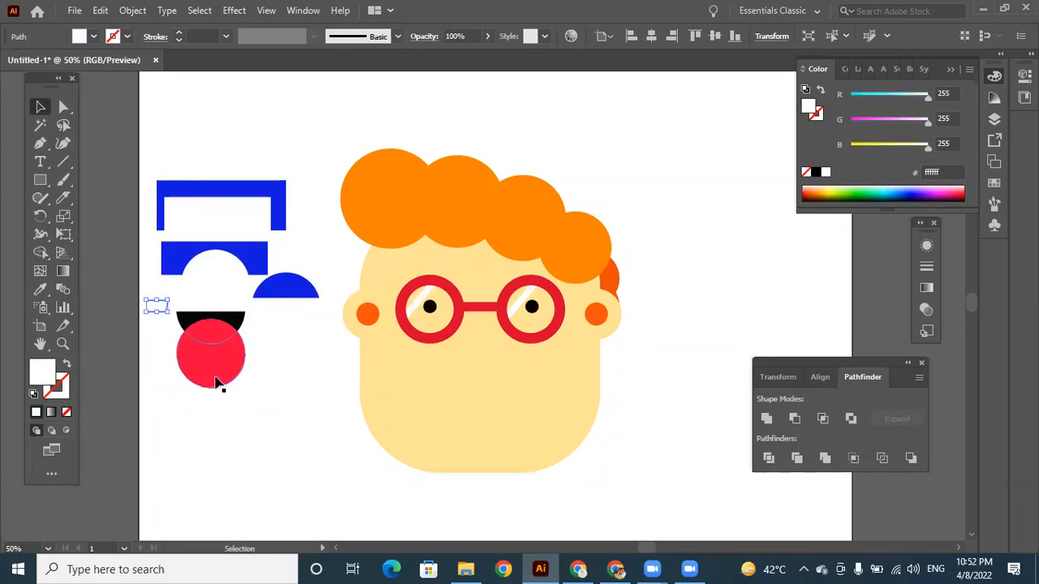
{"action": "left_click_drag", "start_coordinate": [223, 374], "coordinate": [232, 436]}
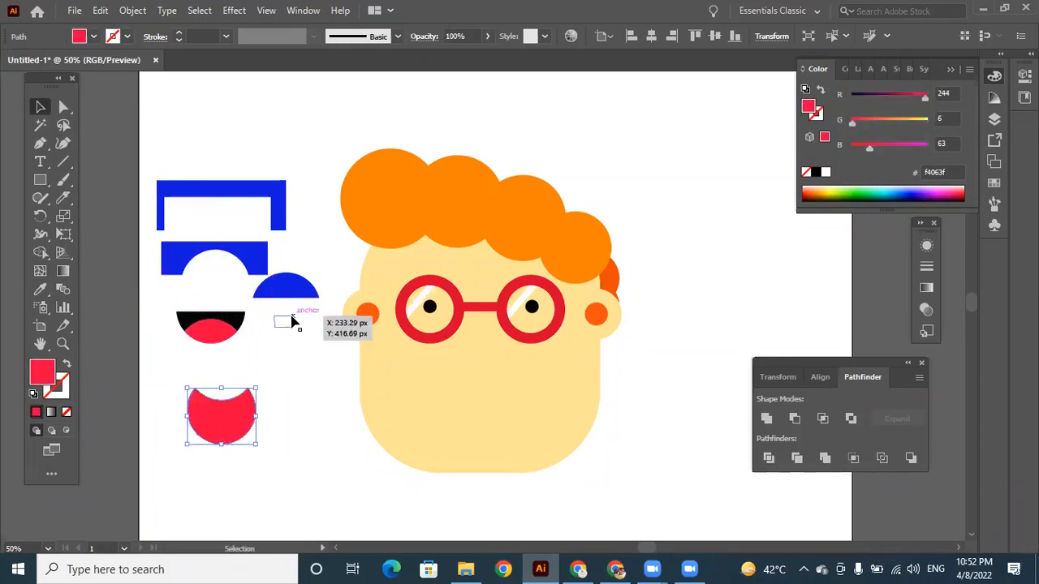
{"action": "left_click_drag", "start_coordinate": [291, 345], "coordinate": [260, 160]}
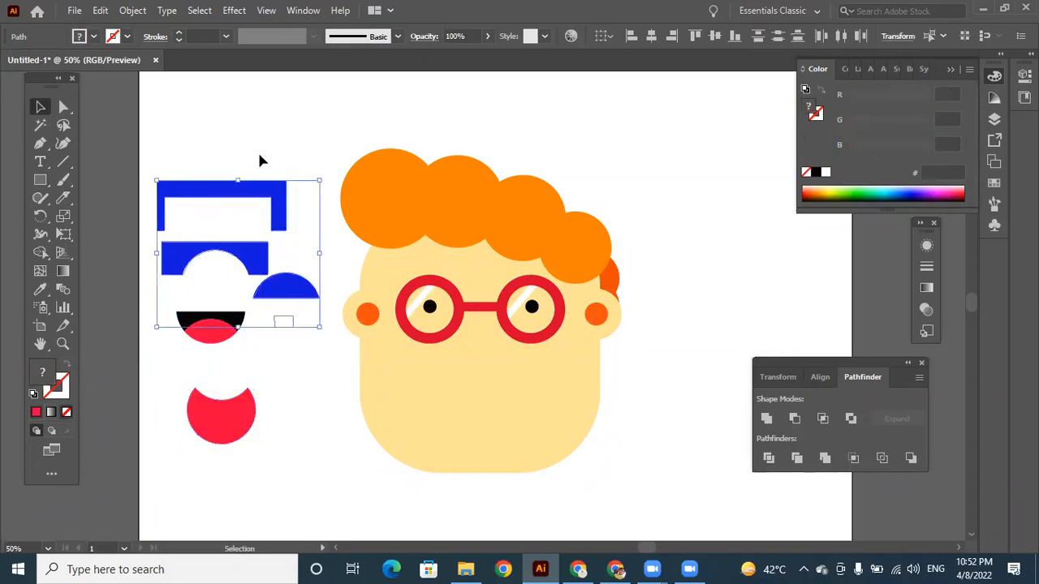
{"action": "left_click", "coordinate": [293, 363]}
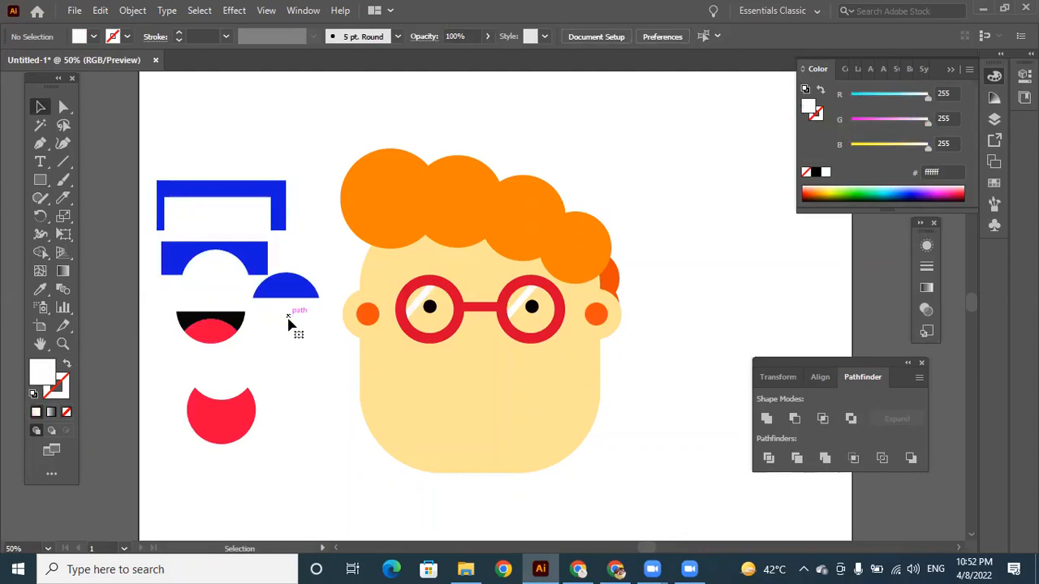
Delete the white offcuts, the three blue leftover pieces and the outer red crescent around the mouth shape.
{"action": "left_click", "coordinate": [160, 308]}
{"action": "key", "text": "Delete"}
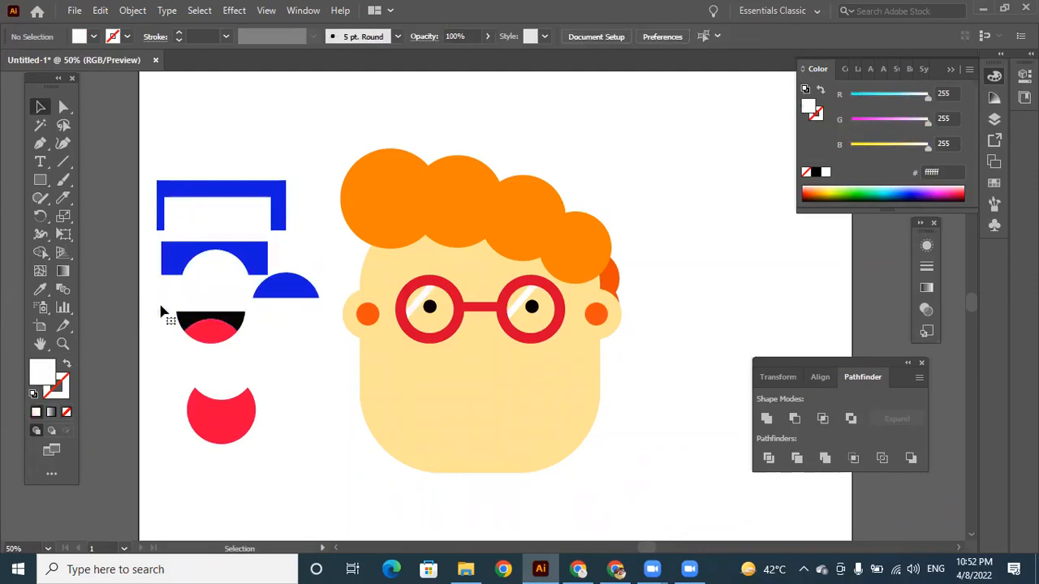
{"action": "left_click", "coordinate": [256, 264]}
{"action": "key", "text": "Delete"}
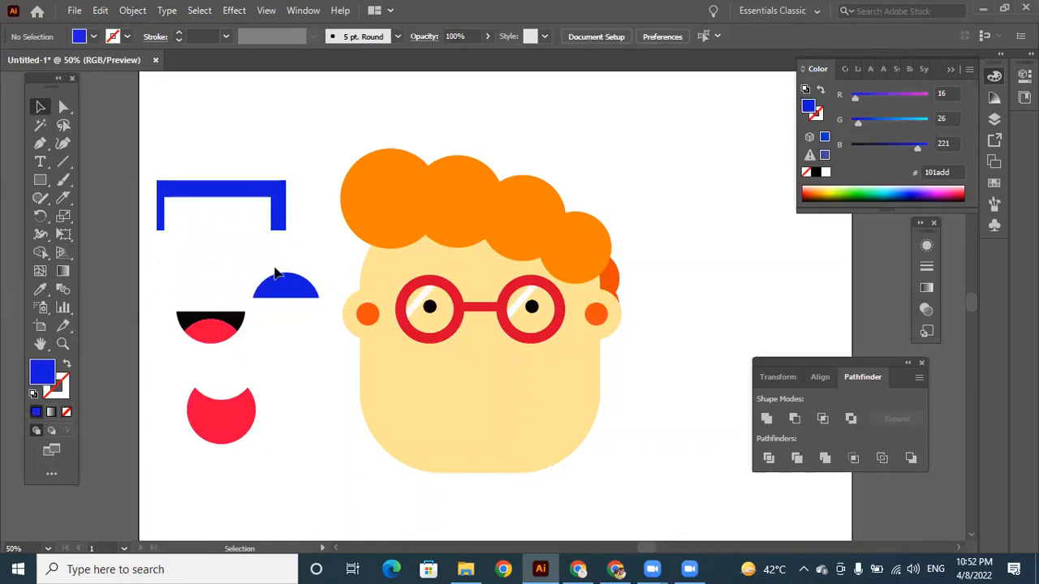
{"action": "left_click", "coordinate": [284, 284]}
{"action": "key", "text": "Delete"}
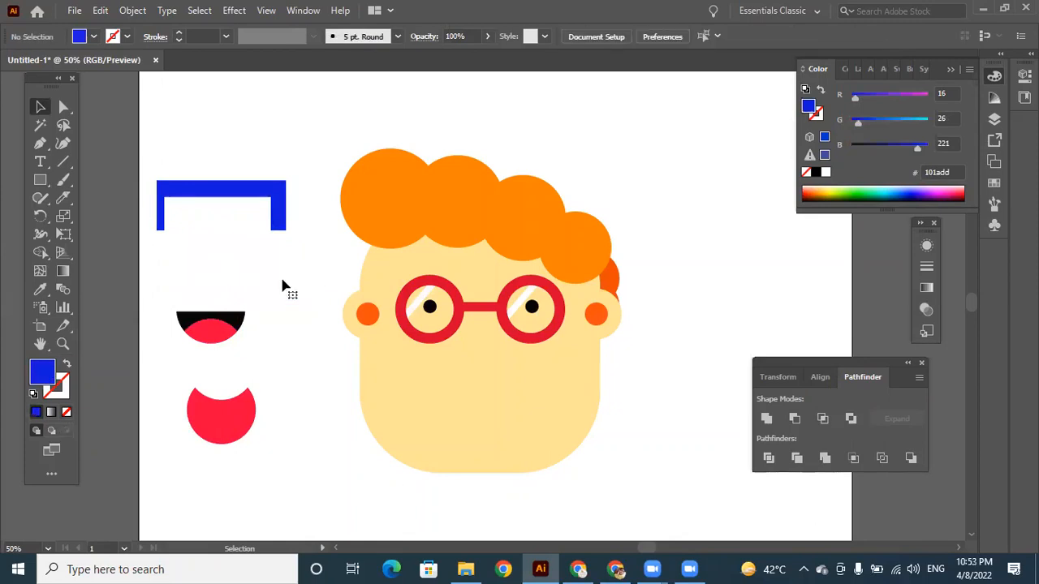
{"action": "left_click", "coordinate": [279, 219]}
{"action": "key", "text": "Delete"}
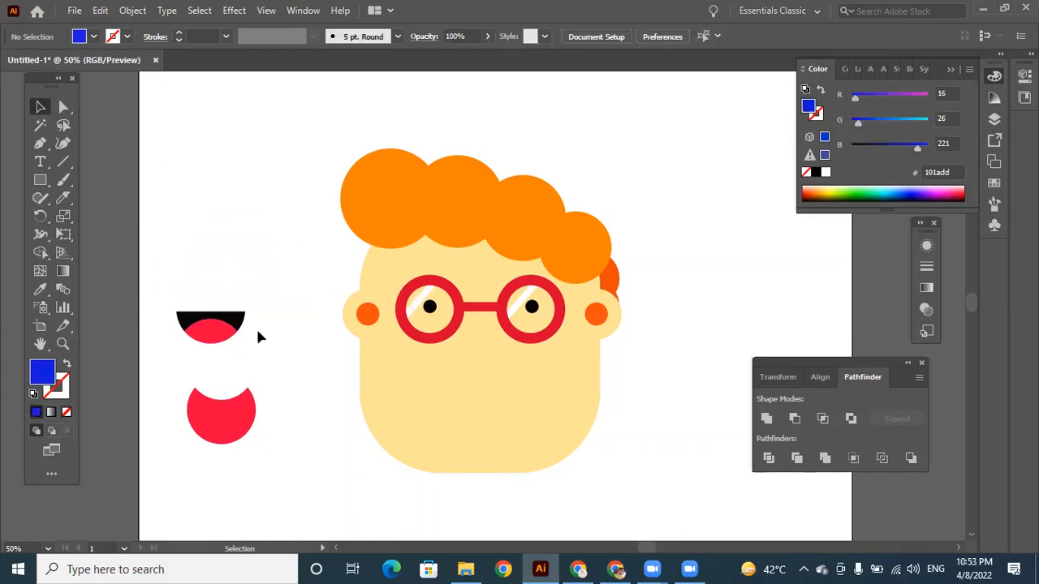
{"action": "left_click", "coordinate": [224, 423]}
{"action": "key", "text": "Delete"}
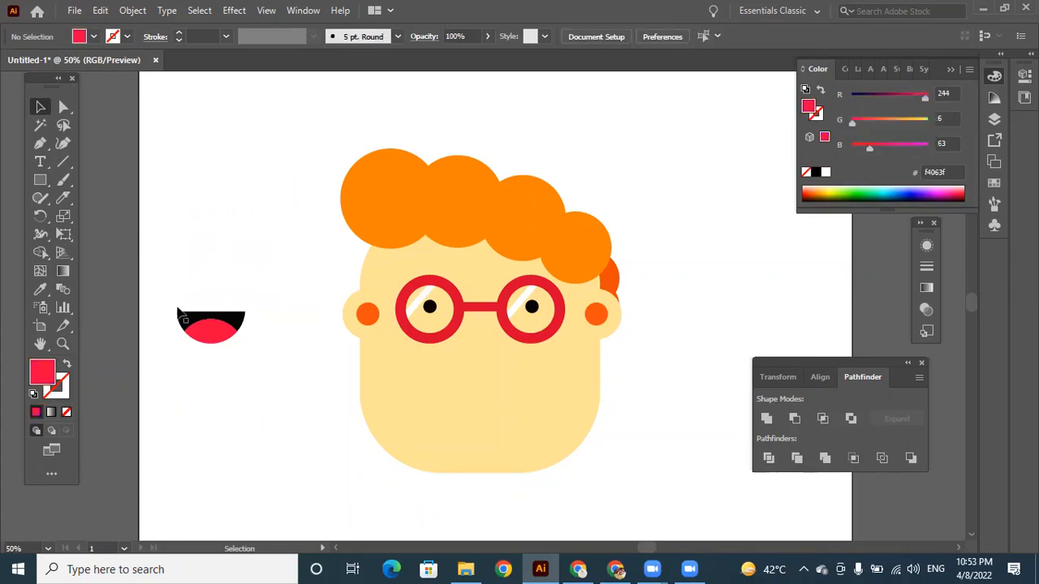
Group the white, black and red mouth pieces, then place the group enlarged and centred on the lower face.
{"action": "left_click_drag", "start_coordinate": [251, 345], "coordinate": [276, 350]}
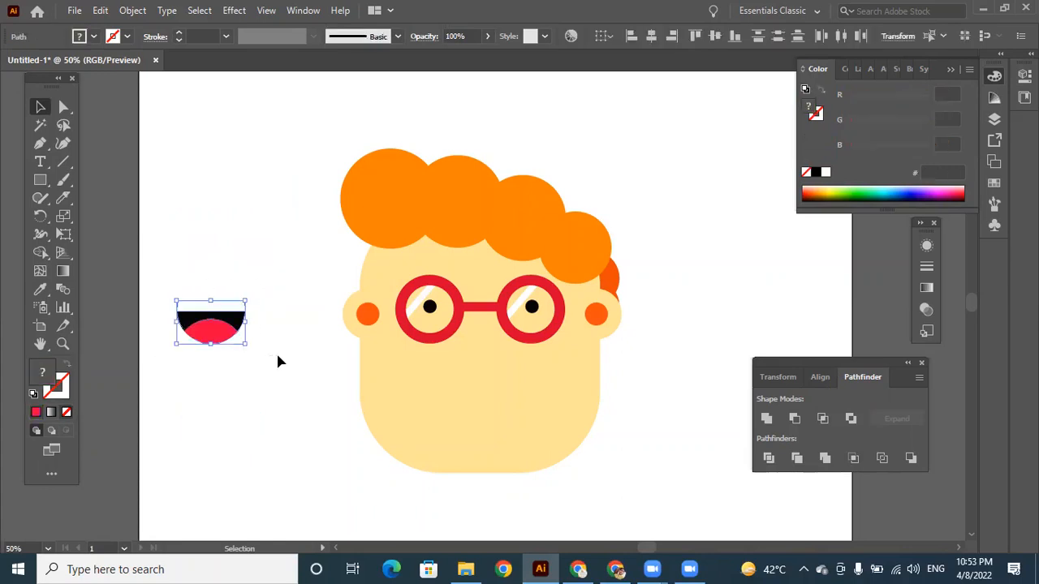
{"action": "right_click", "coordinate": [236, 324]}
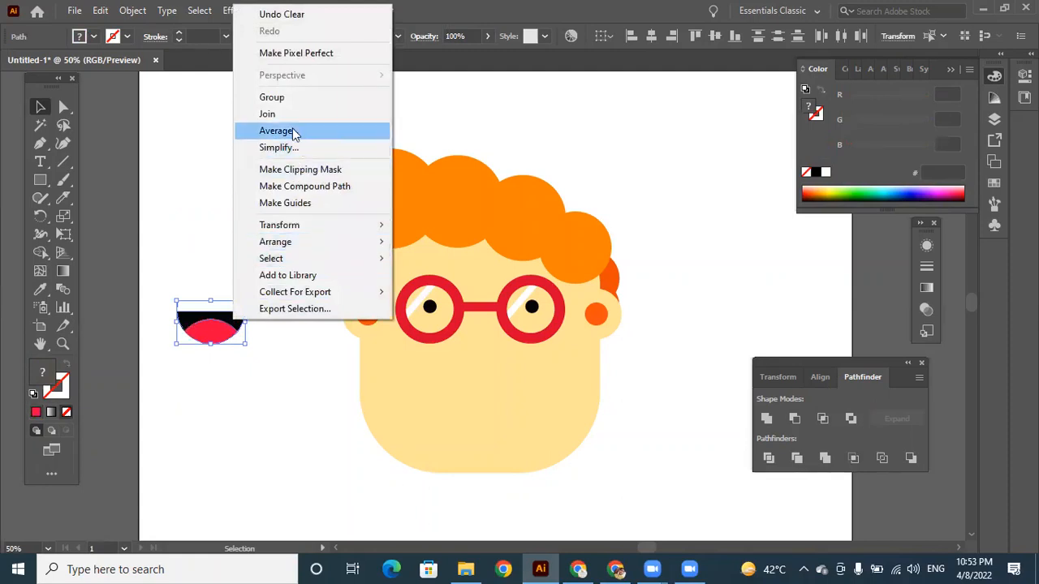
{"action": "left_click", "coordinate": [282, 99]}
{"action": "left_click", "coordinate": [268, 394]}
{"action": "left_click_drag", "start_coordinate": [239, 329], "coordinate": [533, 433]}
{"action": "left_click_drag", "start_coordinate": [509, 398], "coordinate": [497, 397]}
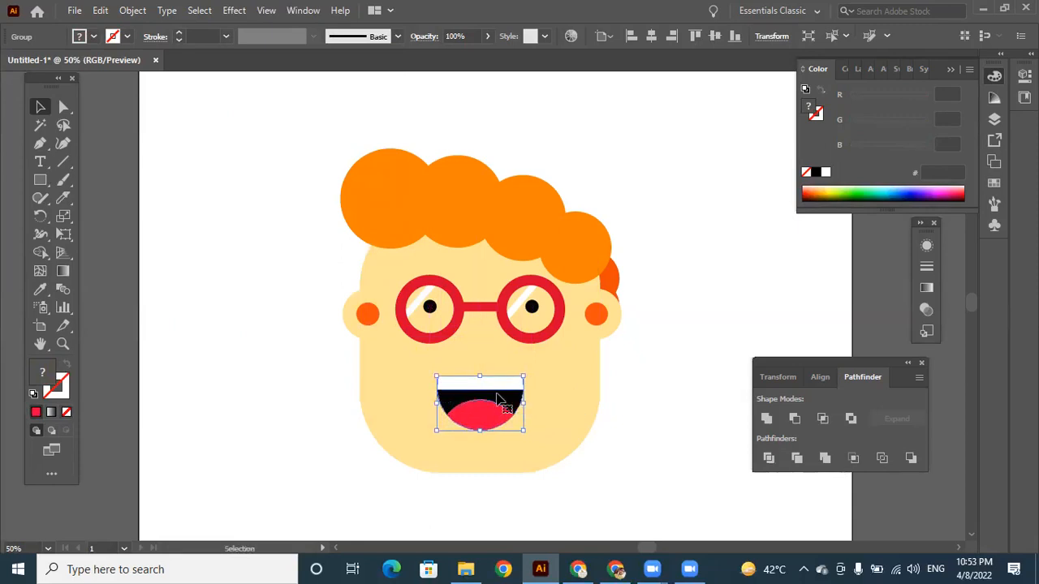
{"action": "left_click", "coordinate": [297, 385]}
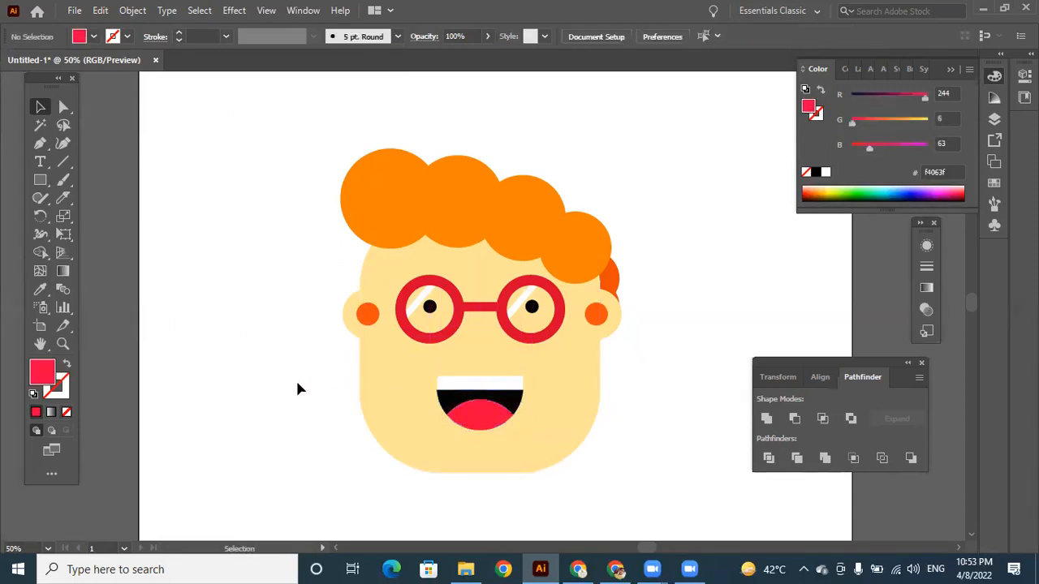
Draw a small red circle on the blank area beside the face and duplicate it horizontally to make a pair of nostrils.
{"action": "left_click_drag", "start_coordinate": [39, 180], "coordinate": [92, 216]}
{"action": "left_click_drag", "start_coordinate": [216, 260], "coordinate": [229, 274]}
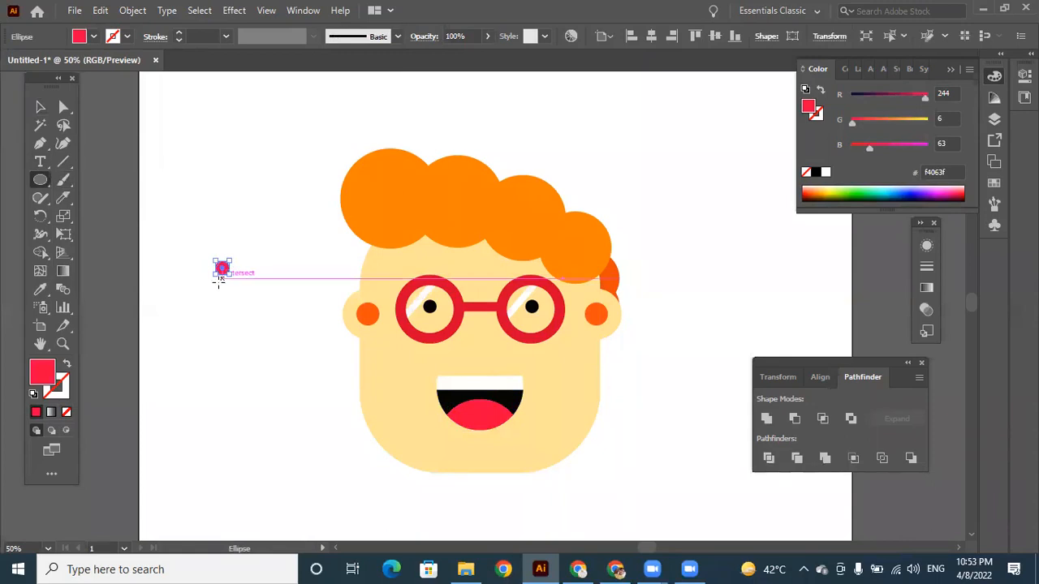
{"action": "left_click_drag", "start_coordinate": [226, 273], "coordinate": [252, 272]}
{"action": "left_click_drag", "start_coordinate": [250, 272], "coordinate": [250, 272]}
{"action": "left_click_drag", "start_coordinate": [204, 248], "coordinate": [270, 294]}
{"action": "key", "text": "ctrl+z"}
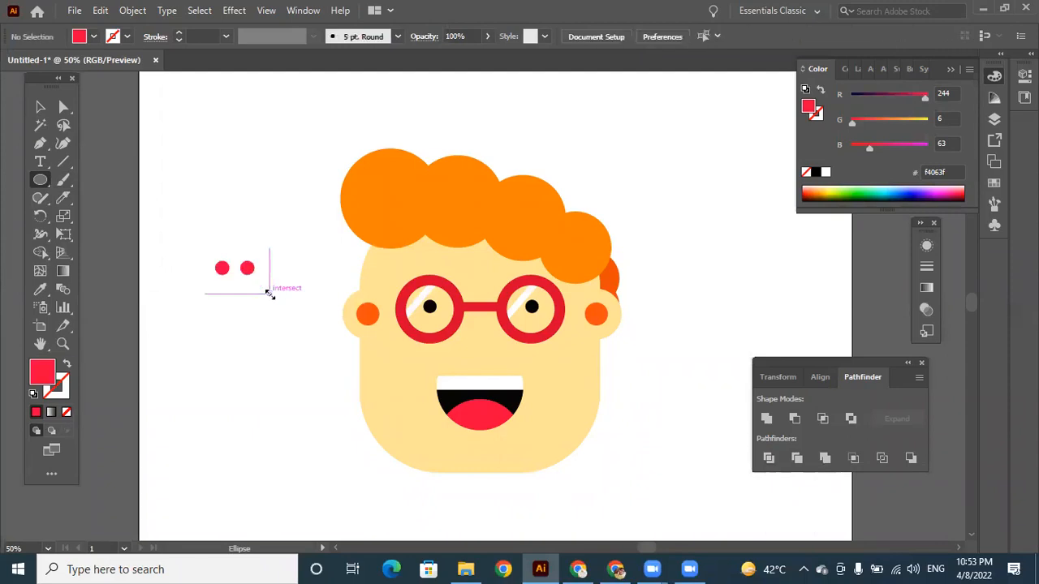
Move the two small red circles onto the face, centred between the glasses and the mouth.
{"action": "left_click", "coordinate": [38, 107]}
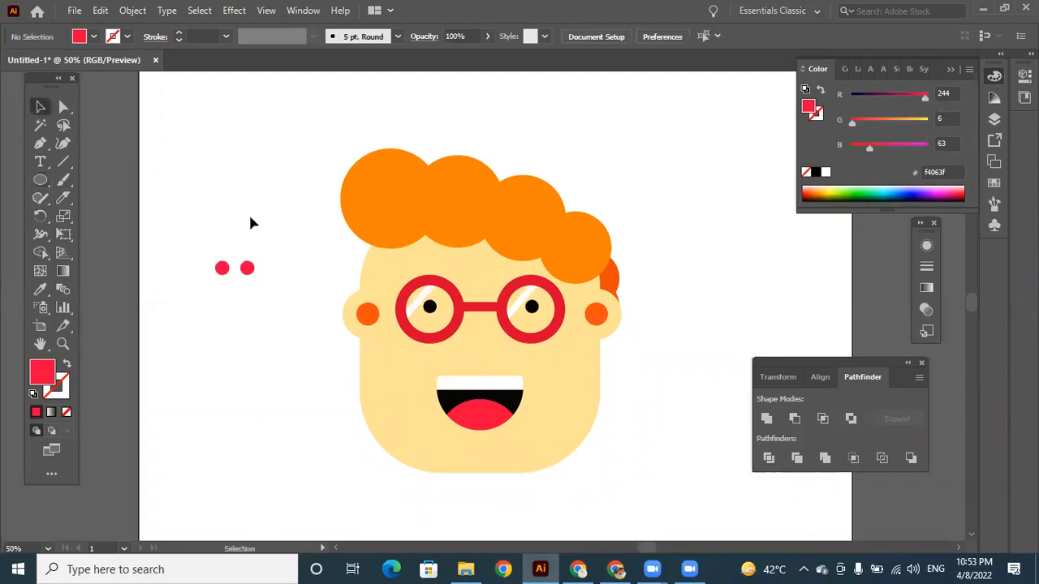
{"action": "left_click_drag", "start_coordinate": [199, 243], "coordinate": [494, 354]}
{"action": "left_click", "coordinate": [502, 393]}
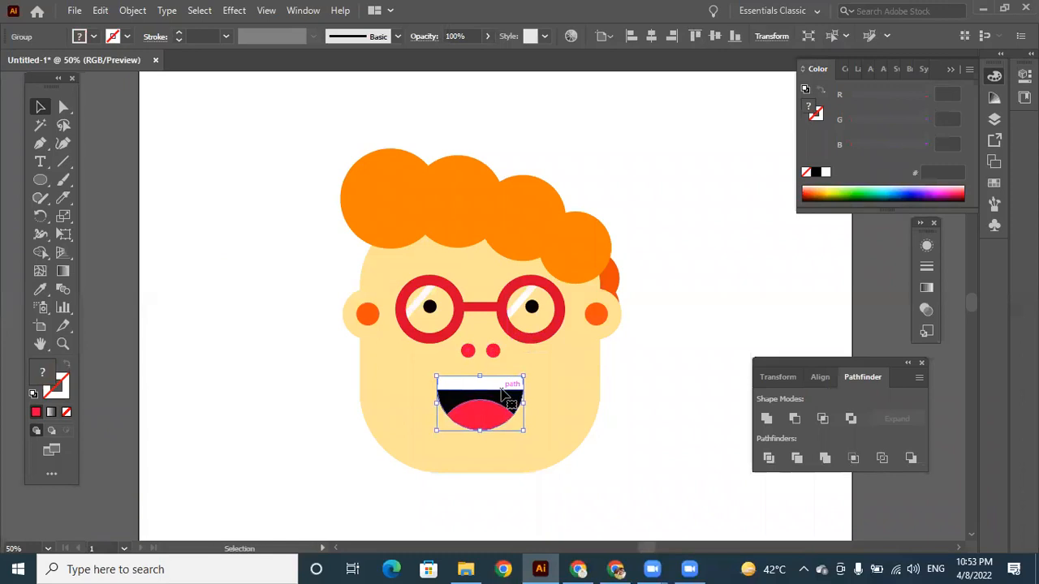
Select the whole character and move it slightly down and right toward the centre of the artboard.
{"action": "key", "text": "ctrl+plus"}
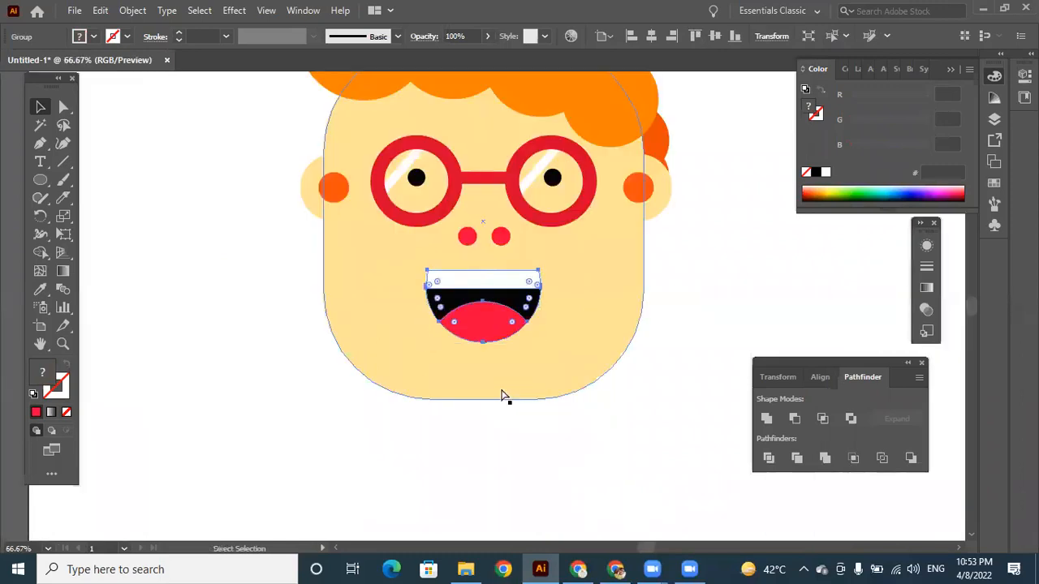
{"action": "key", "text": "ctrl+minus"}
{"action": "key", "text": "ctrl+minus"}
{"action": "key", "text": "ctrl+minus"}
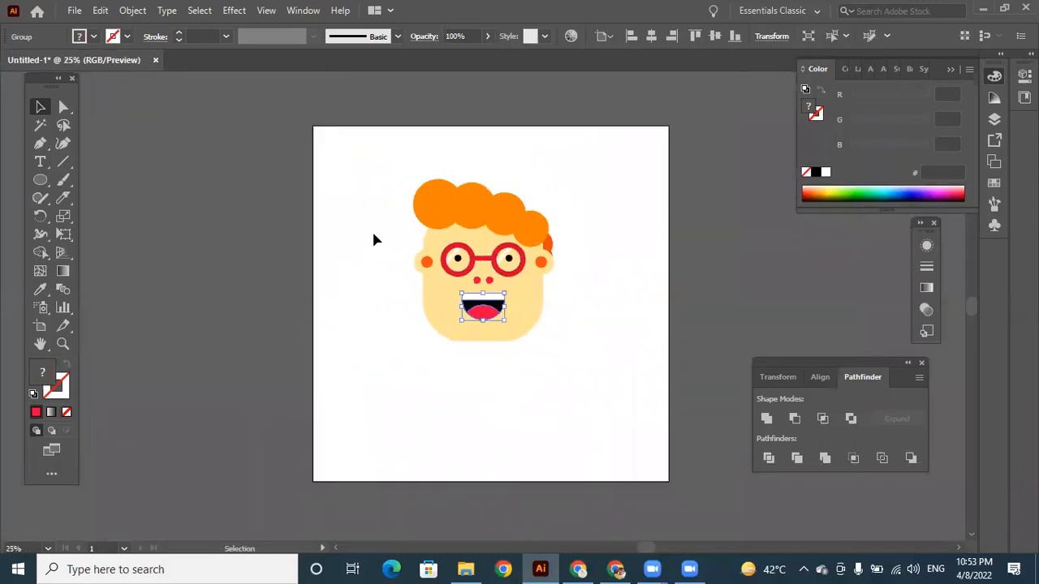
{"action": "left_click", "coordinate": [374, 239]}
{"action": "left_click_drag", "start_coordinate": [372, 166], "coordinate": [583, 361]}
{"action": "left_click_drag", "start_coordinate": [531, 286], "coordinate": [538, 310]}
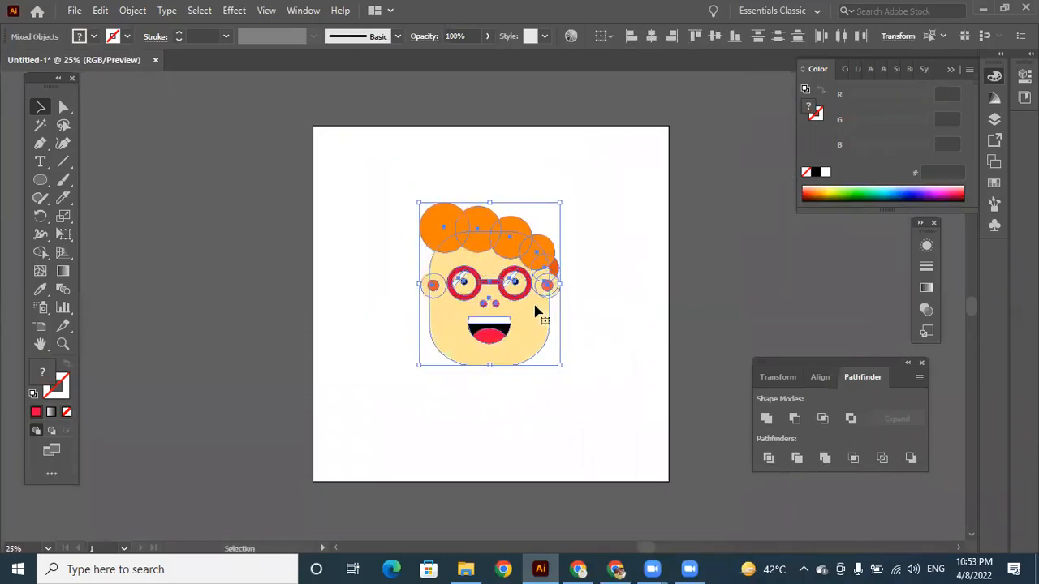
{"action": "left_click", "coordinate": [609, 324]}
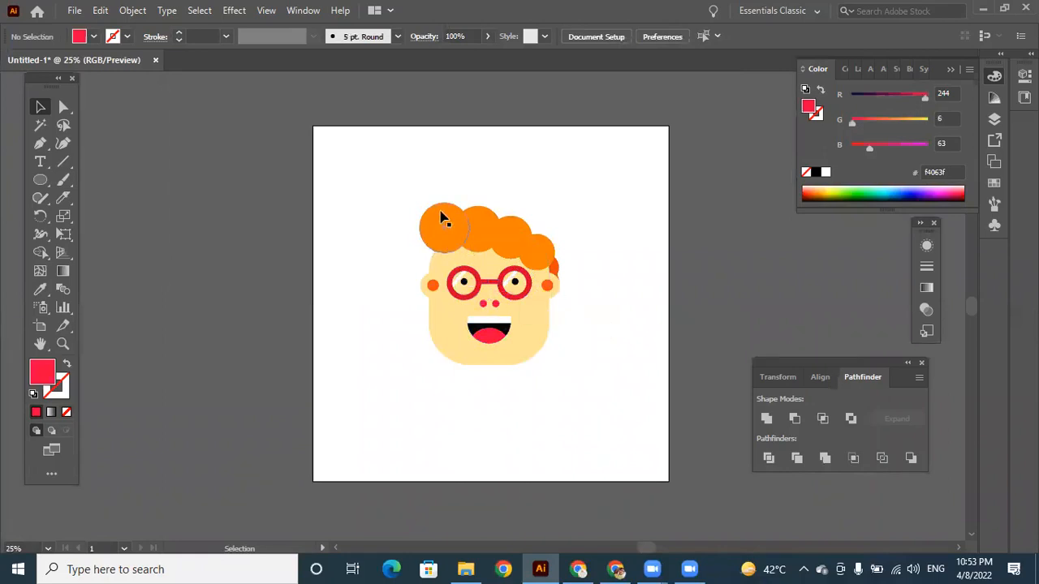
Draw a short highlight arc with the Arc tool along the upper-left inside edge of the leftmost hair circle.
{"action": "key", "text": "ctrl+="}
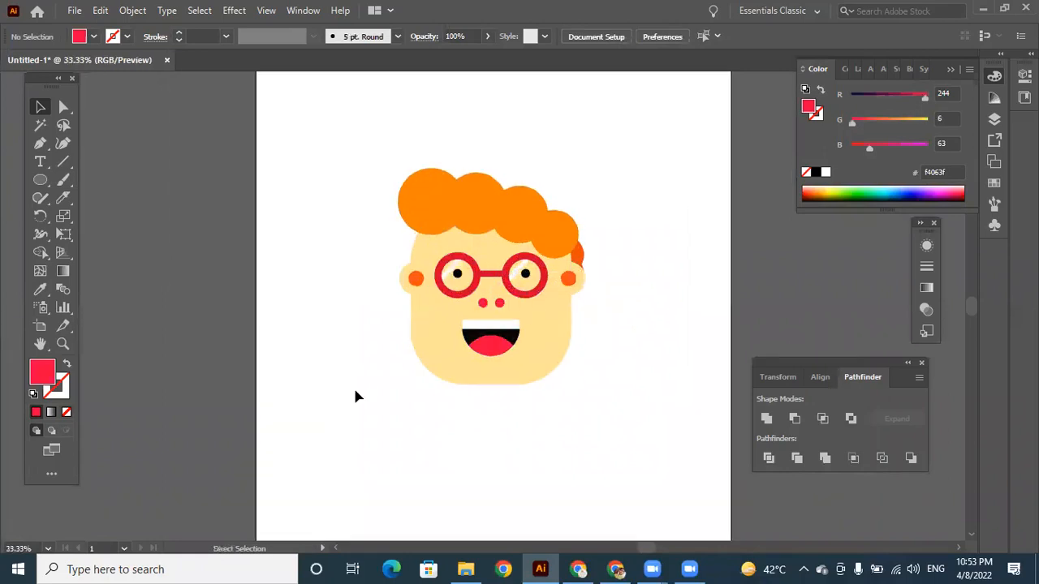
{"action": "left_click", "coordinate": [64, 161]}
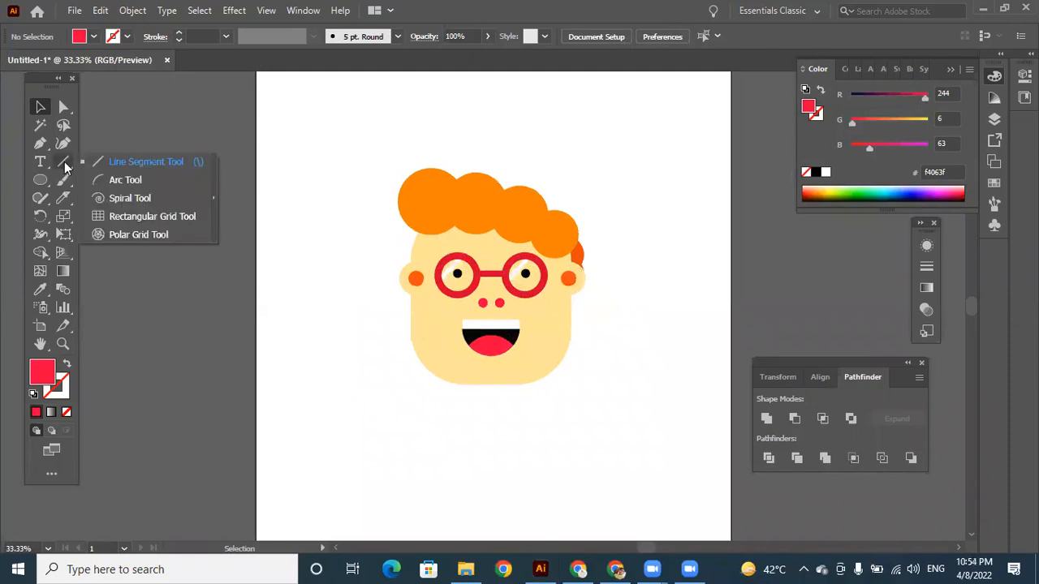
{"action": "left_click", "coordinate": [123, 180]}
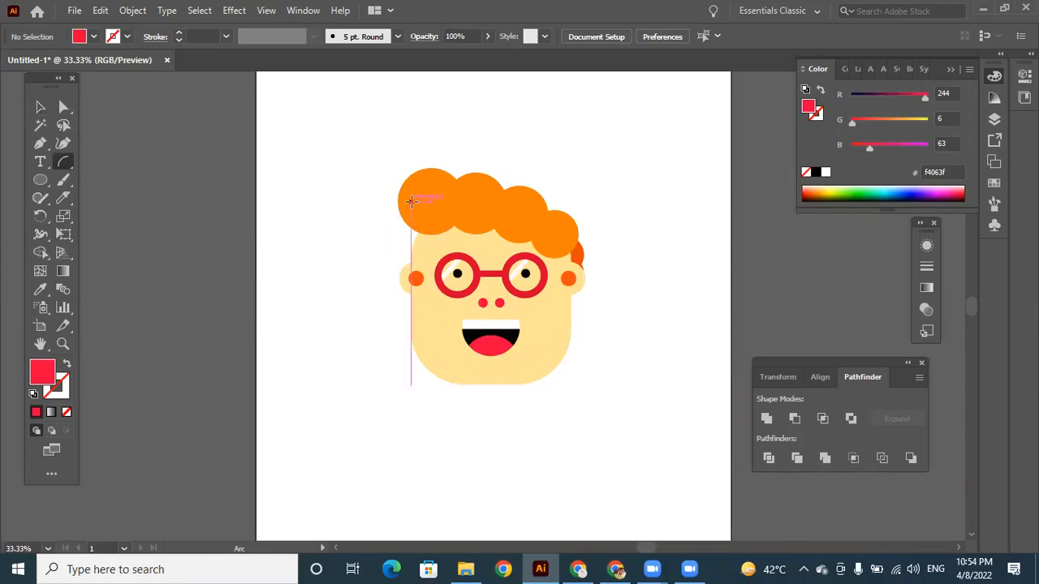
{"action": "left_click_drag", "start_coordinate": [408, 198], "coordinate": [434, 178]}
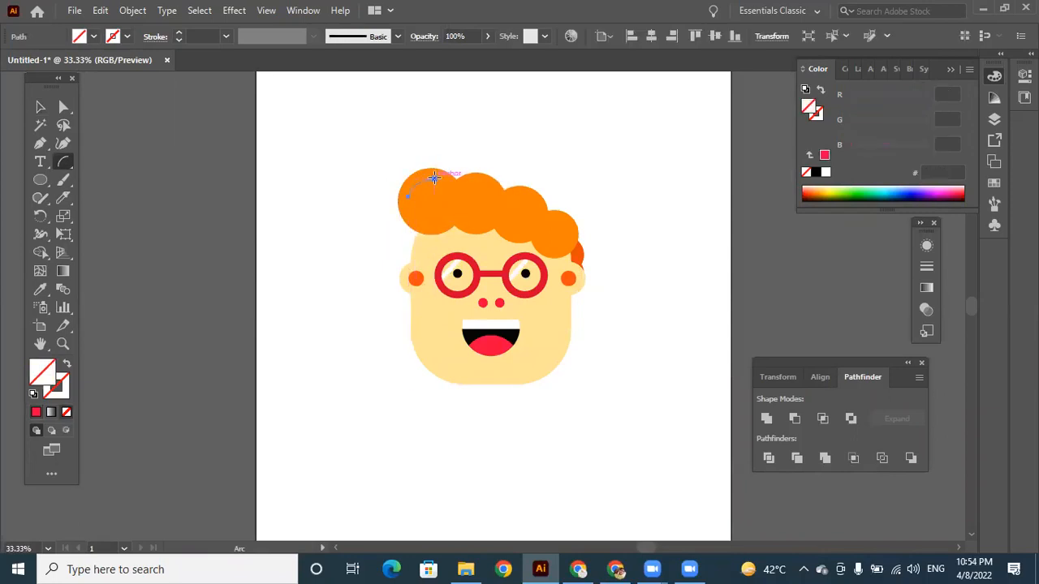
Give the highlight arc a white stroke with a weight of 8 pt.
{"action": "left_click", "coordinate": [179, 32]}
{"action": "left_click", "coordinate": [179, 32]}
{"action": "left_click", "coordinate": [178, 33]}
{"action": "left_click", "coordinate": [178, 33]}
{"action": "left_click", "coordinate": [179, 32]}
{"action": "left_click", "coordinate": [126, 36]}
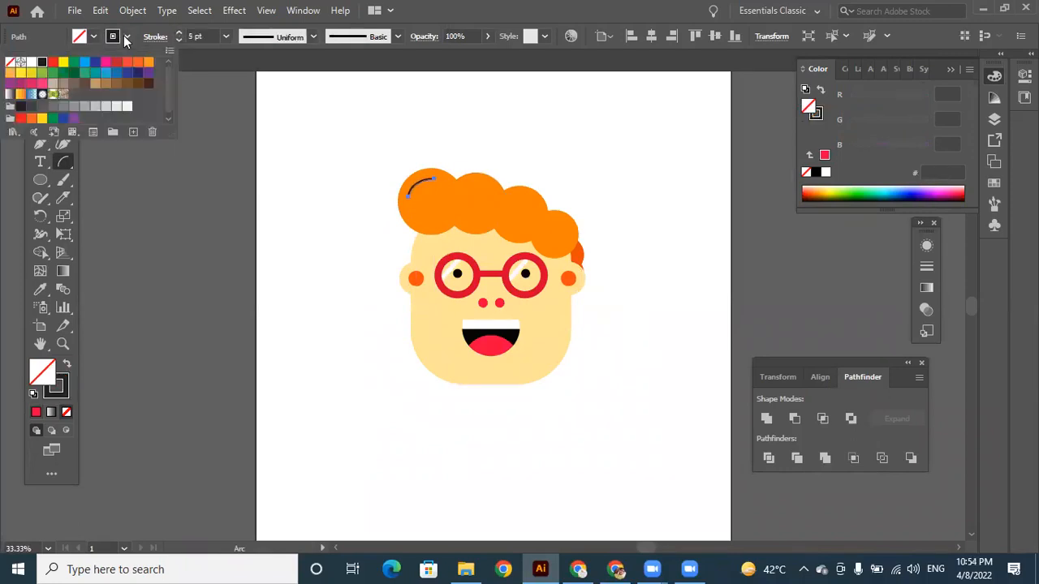
{"action": "left_click", "coordinate": [31, 62]}
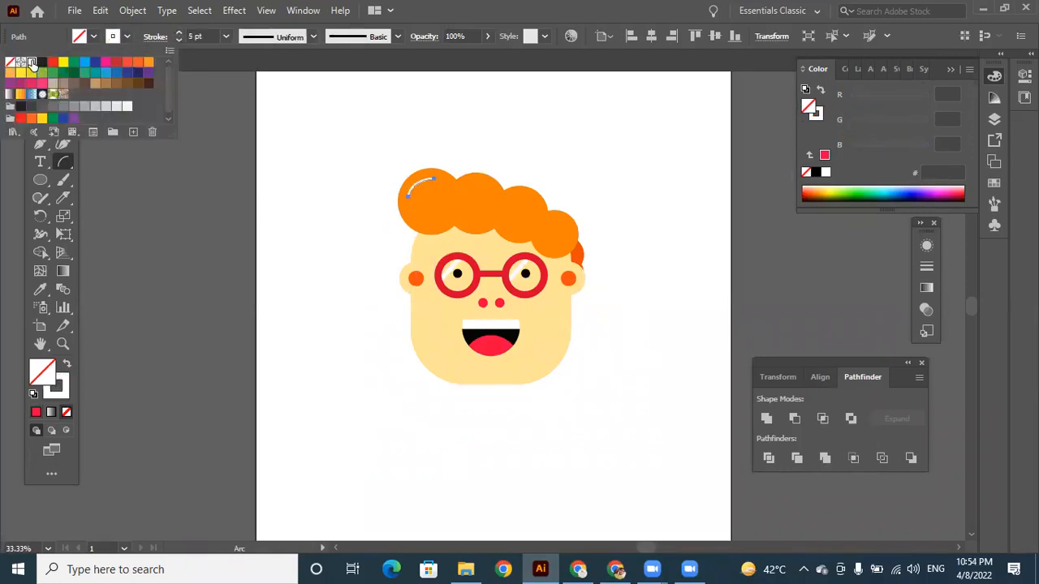
{"action": "left_click", "coordinate": [179, 33]}
{"action": "left_click", "coordinate": [180, 32]}
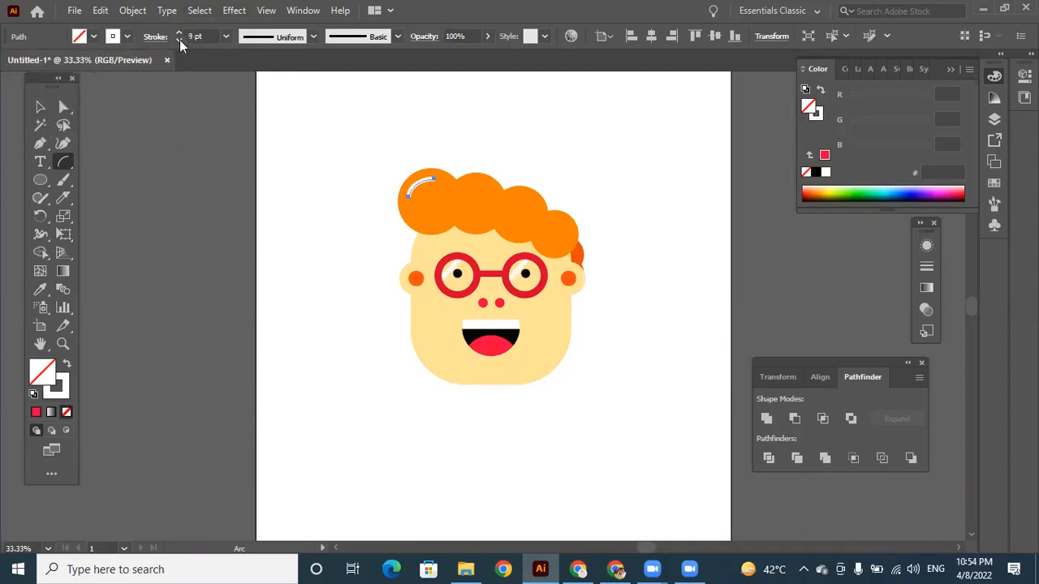
Set the highlight arc's stroke ends to Round Cap.
{"action": "key", "text": "ctrl+equal"}
{"action": "key", "text": "ctrl+equal"}
{"action": "key", "text": "ctrl+equal"}
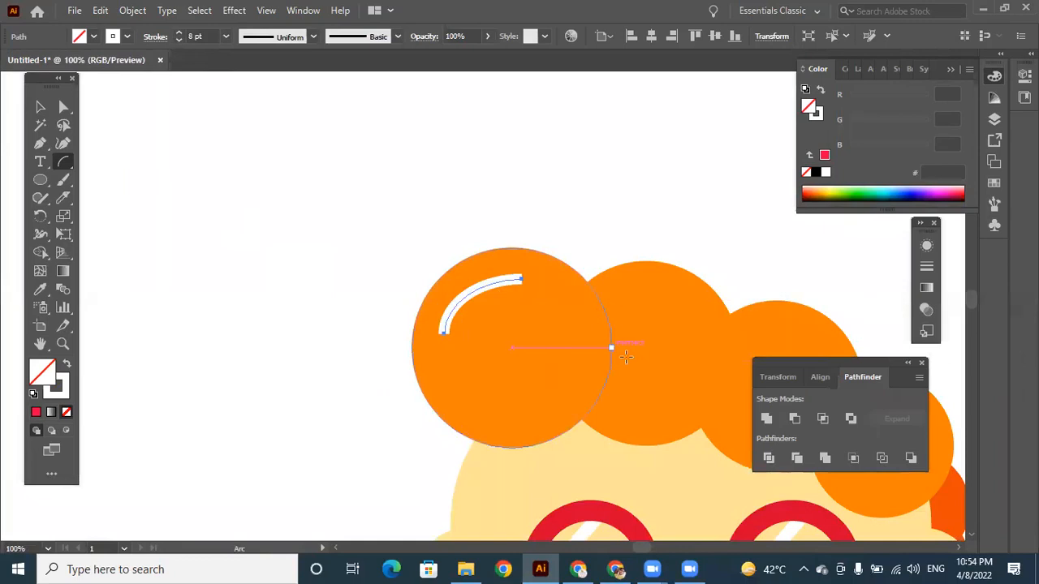
{"action": "left_click", "coordinate": [158, 37]}
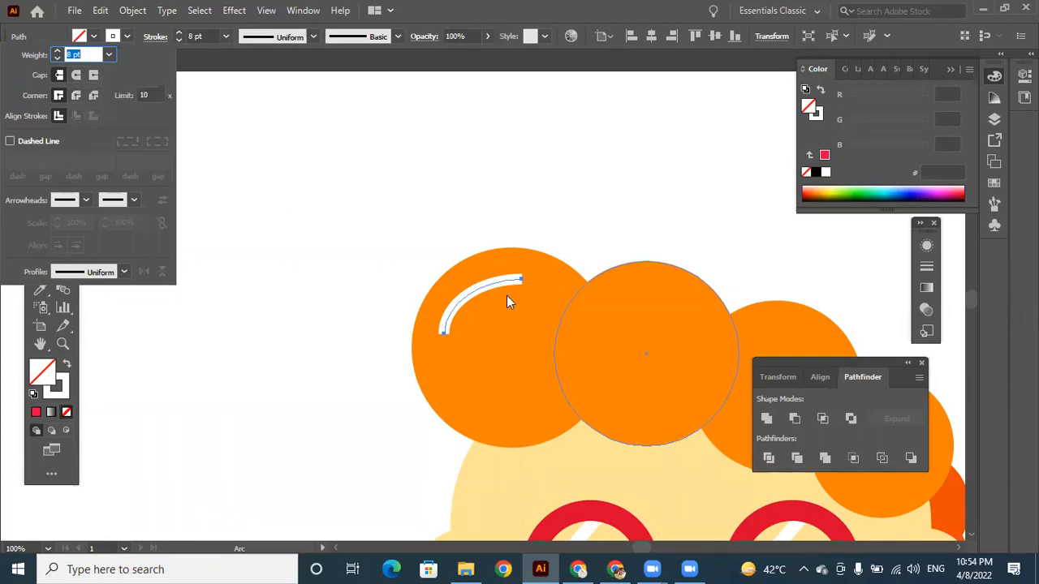
{"action": "key", "text": "Escape"}
{"action": "key", "text": "ctrl+plus"}
{"action": "key", "text": "ctrl+plus"}
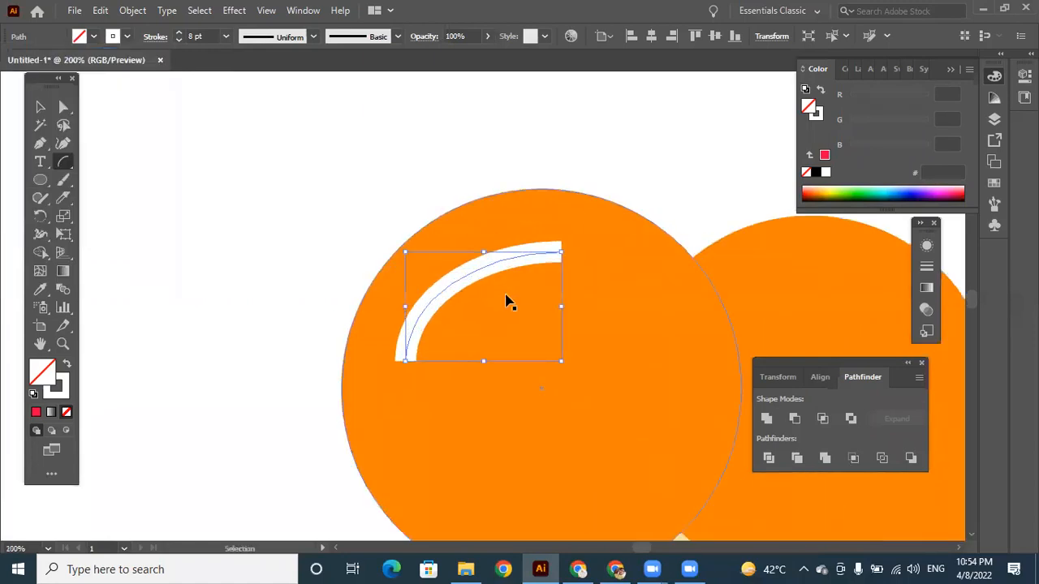
{"action": "key", "text": "ctrl+plus"}
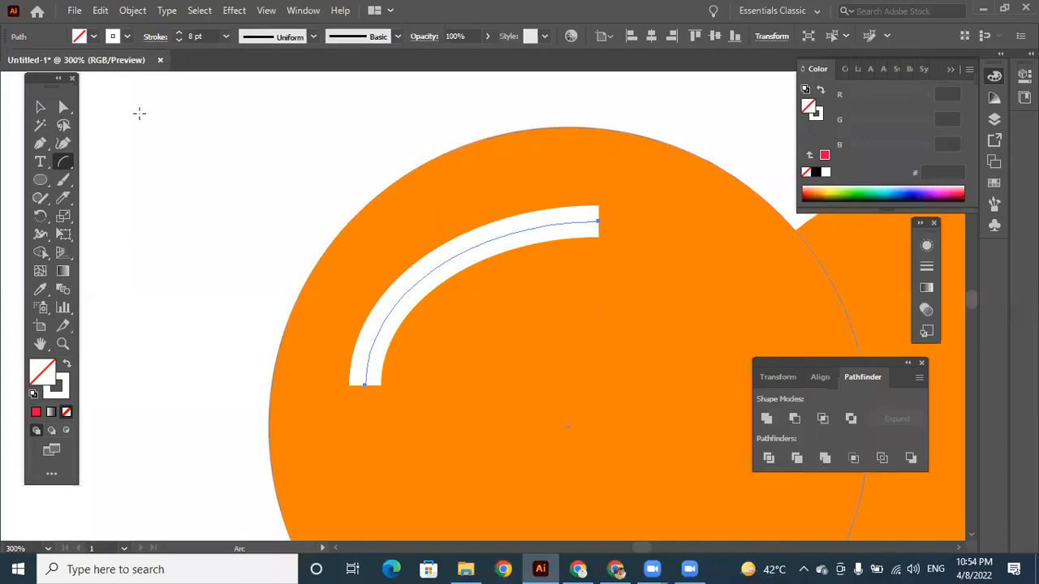
{"action": "left_click", "coordinate": [160, 36]}
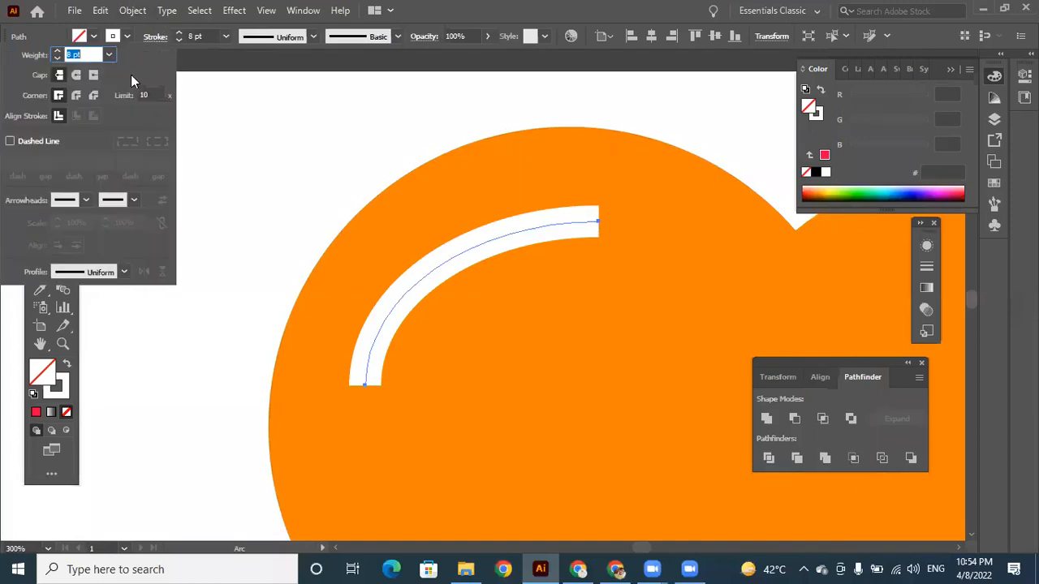
{"action": "left_click", "coordinate": [75, 74]}
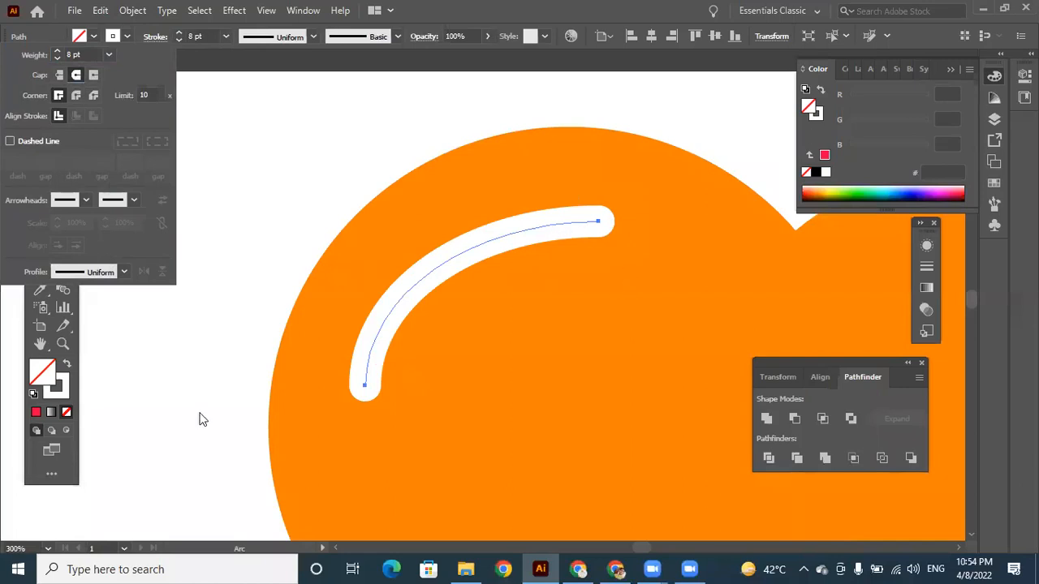
Draw a rectangle covering nearly the whole artboard and fill it with a white-to-black linear gradient.
{"action": "key", "text": "ctrl+minus"}
{"action": "key", "text": "ctrl+minus"}
{"action": "key", "text": "ctrl+minus"}
{"action": "key", "text": "ctrl+minus"}
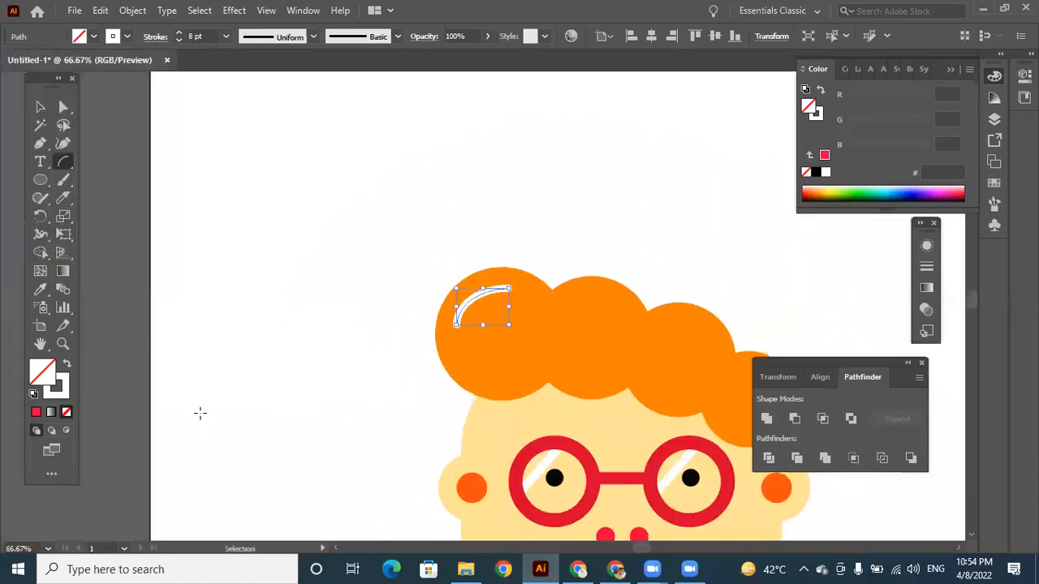
{"action": "key", "text": "ctrl+minus"}
{"action": "key", "text": "p"}
{"action": "key", "text": "ctrl+minus"}
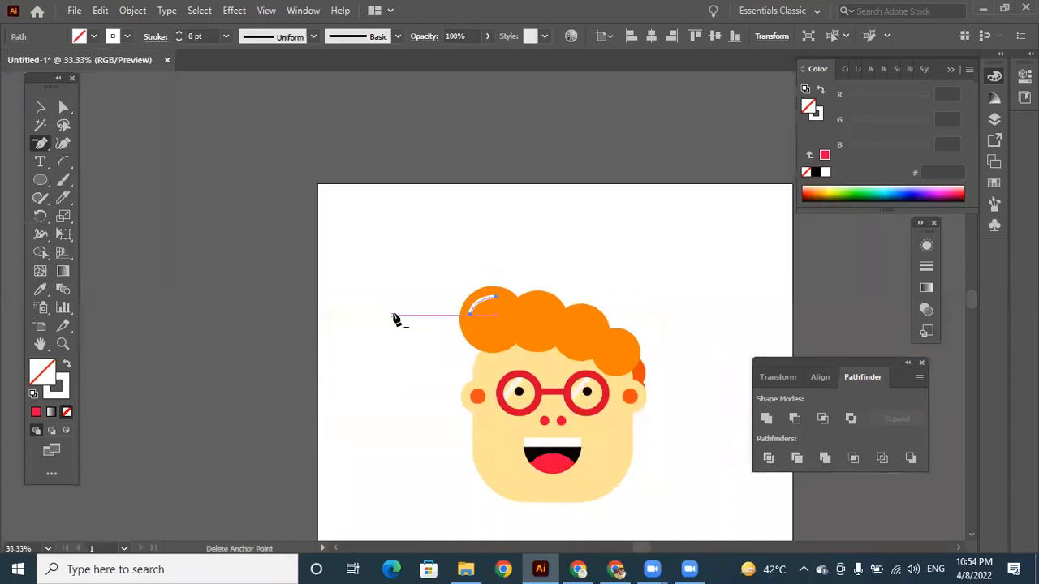
{"action": "key", "text": "space"}
{"action": "left_click_drag", "start_coordinate": [402, 343], "coordinate": [319, 230]}
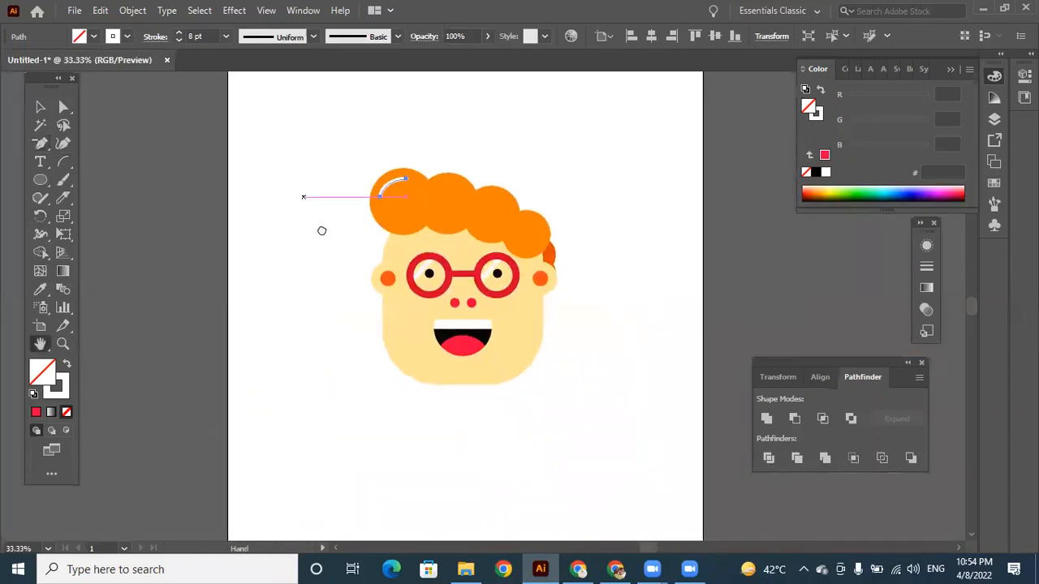
{"action": "left_click", "coordinate": [40, 179]}
{"action": "left_click", "coordinate": [106, 197]}
{"action": "left_click", "coordinate": [45, 181]}
{"action": "left_click", "coordinate": [85, 182]}
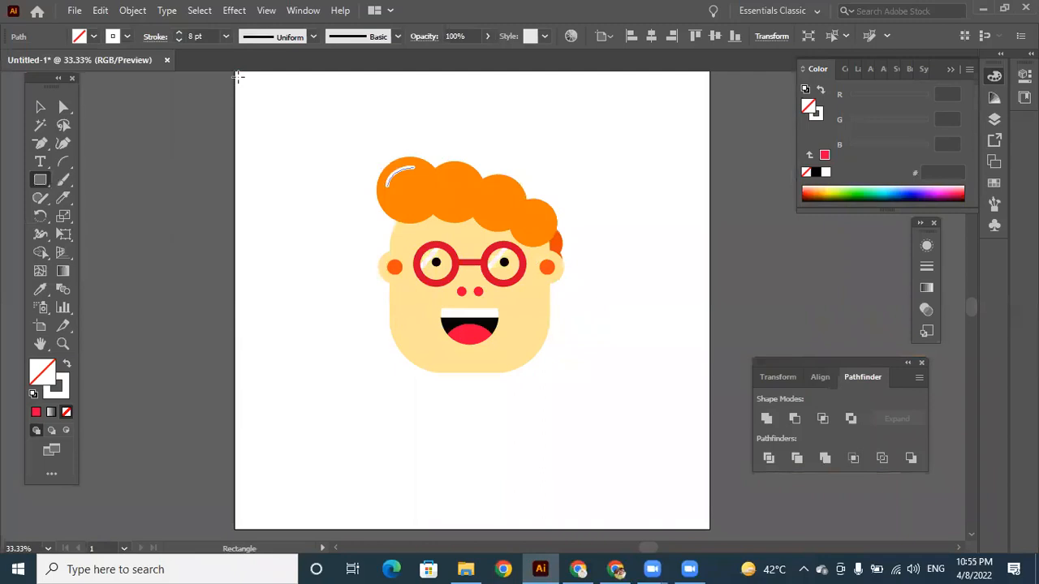
{"action": "left_click_drag", "start_coordinate": [237, 74], "coordinate": [710, 503]}
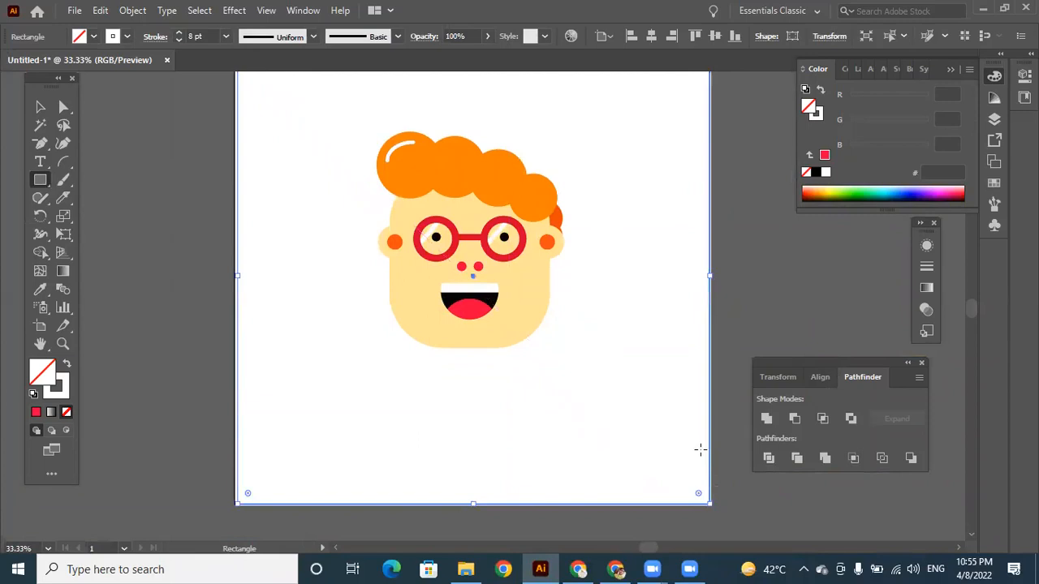
{"action": "left_click", "coordinate": [51, 414]}
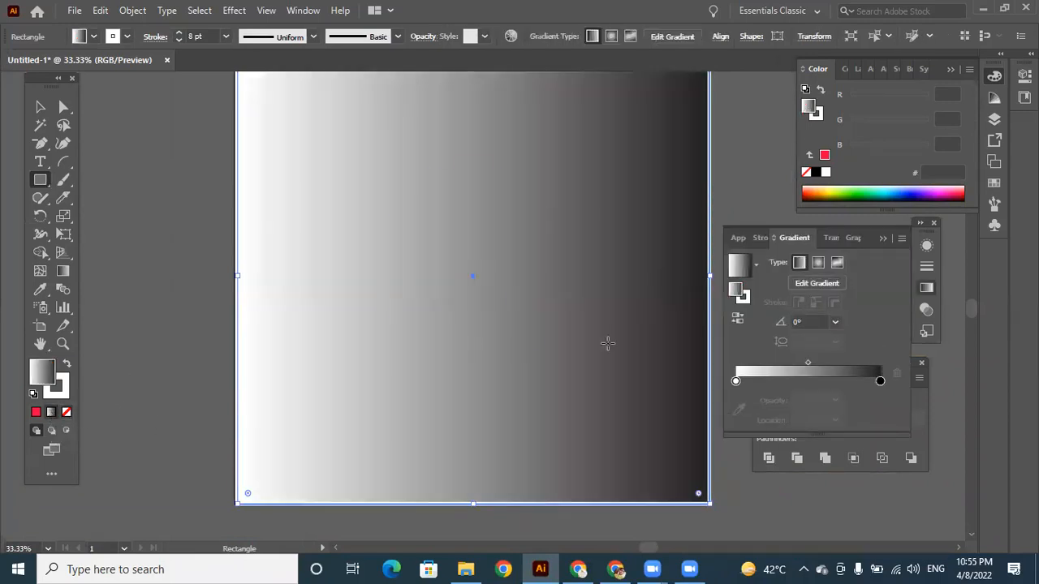
Send the gradient rectangle to the back, behind all parts of the character.
{"action": "left_click", "coordinate": [40, 107]}
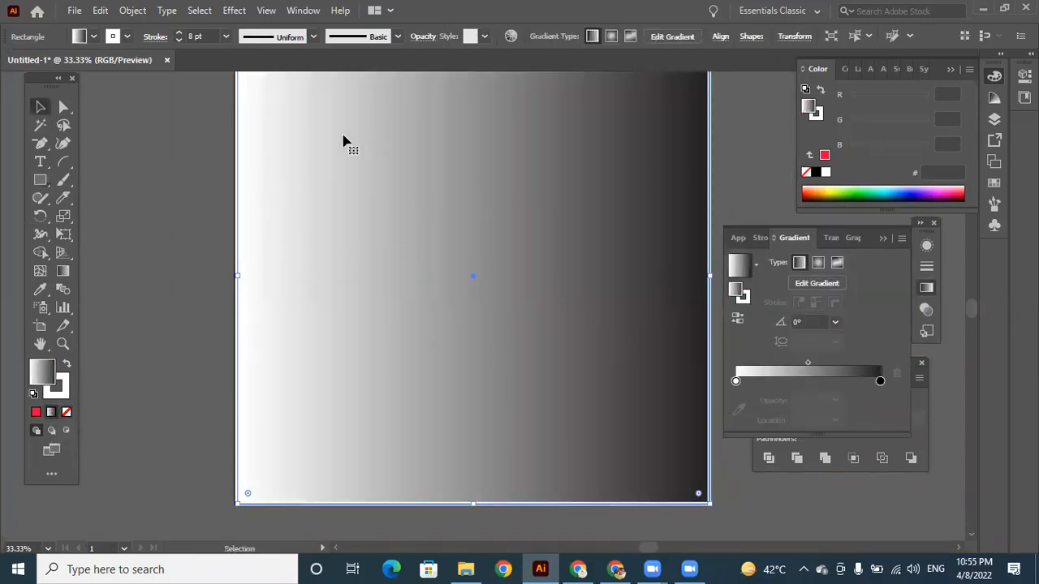
{"action": "right_click", "coordinate": [344, 137]}
{"action": "mouse_move", "coordinate": [420, 439]}
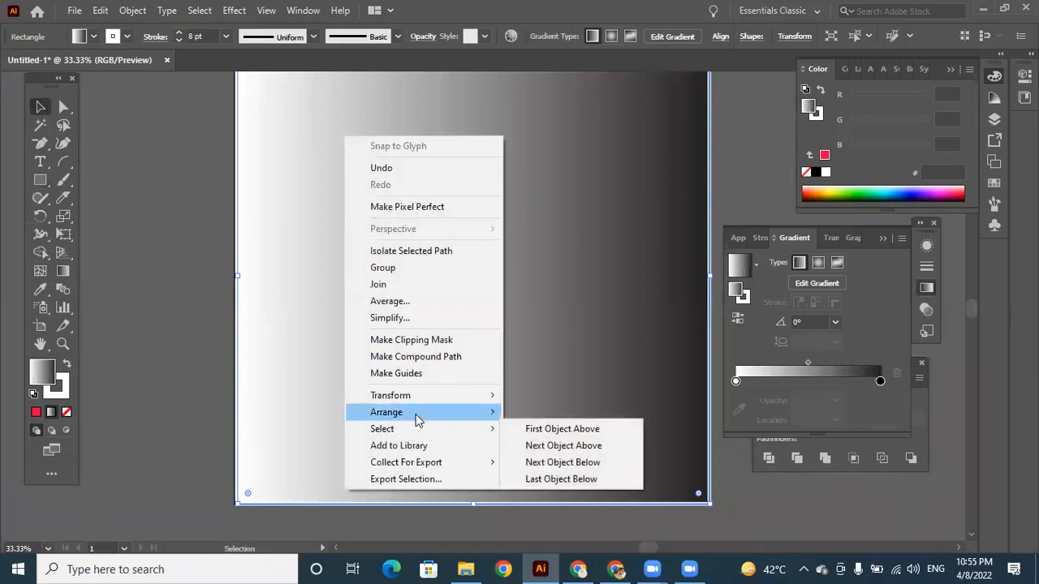
{"action": "mouse_move", "coordinate": [446, 416]}
{"action": "left_click", "coordinate": [564, 466]}
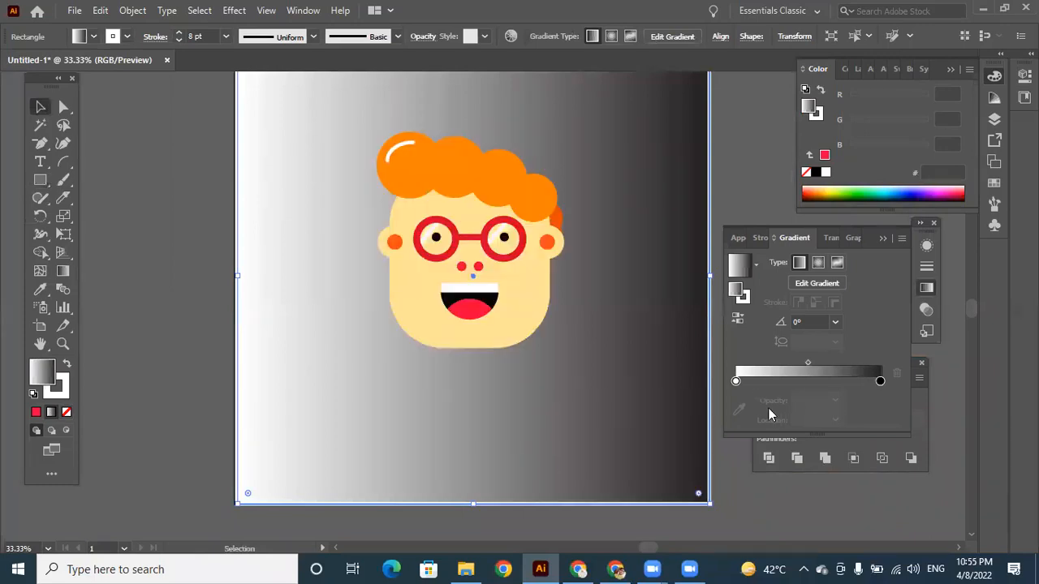
Set the background gradient's start stop to pink (ec008c) and its end stop to green (00a651).
{"action": "left_click", "coordinate": [736, 380]}
{"action": "double_click", "coordinate": [736, 380]}
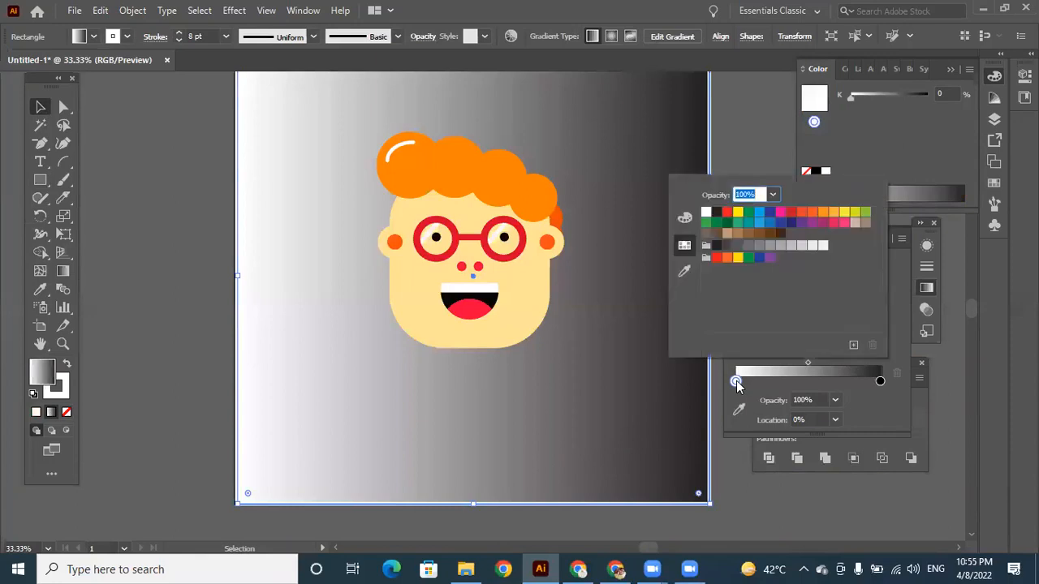
{"action": "left_click", "coordinate": [781, 211]}
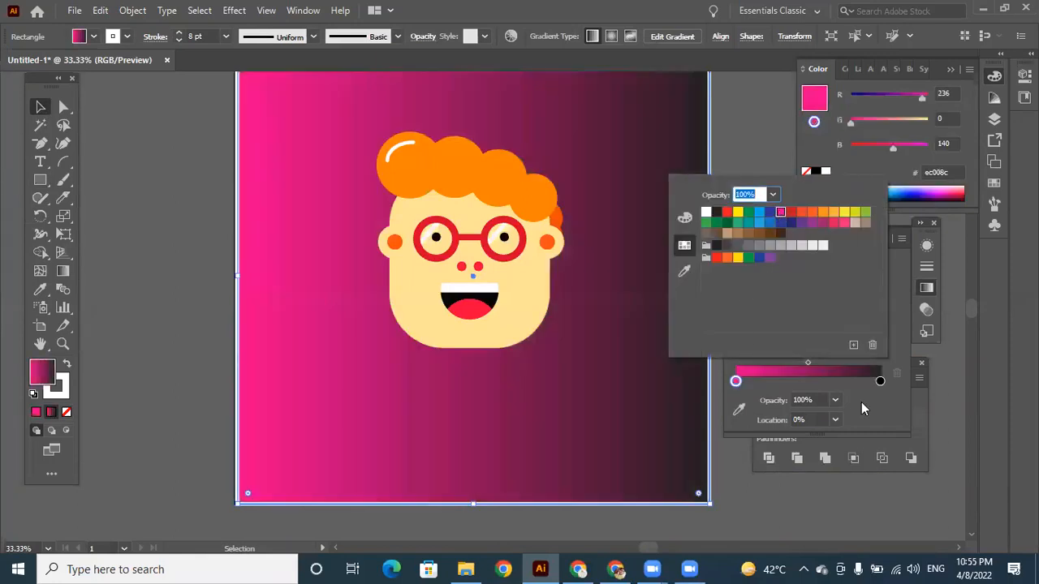
{"action": "left_click", "coordinate": [881, 381]}
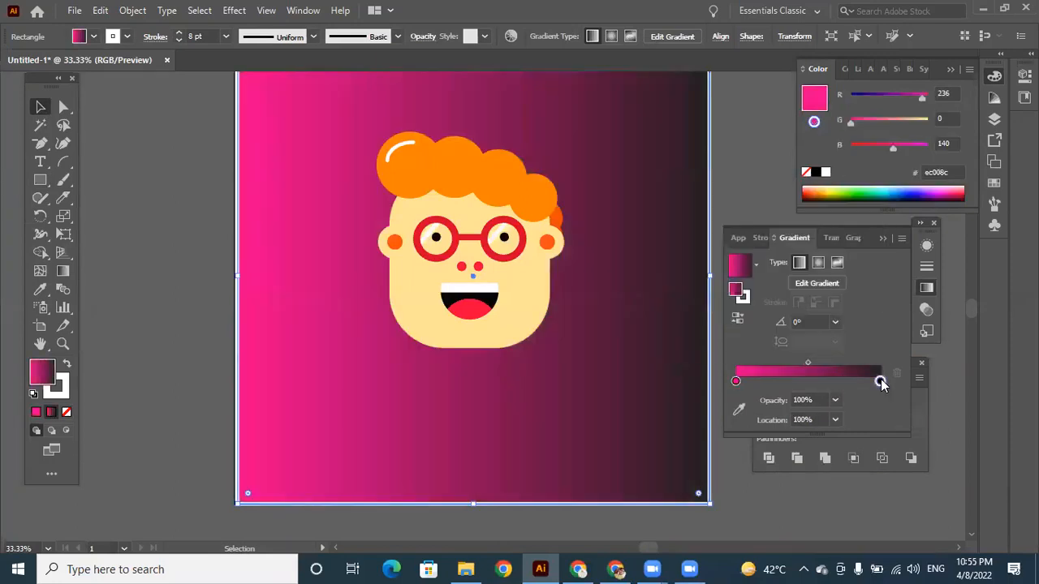
{"action": "double_click", "coordinate": [881, 381]}
{"action": "left_click", "coordinate": [865, 214]}
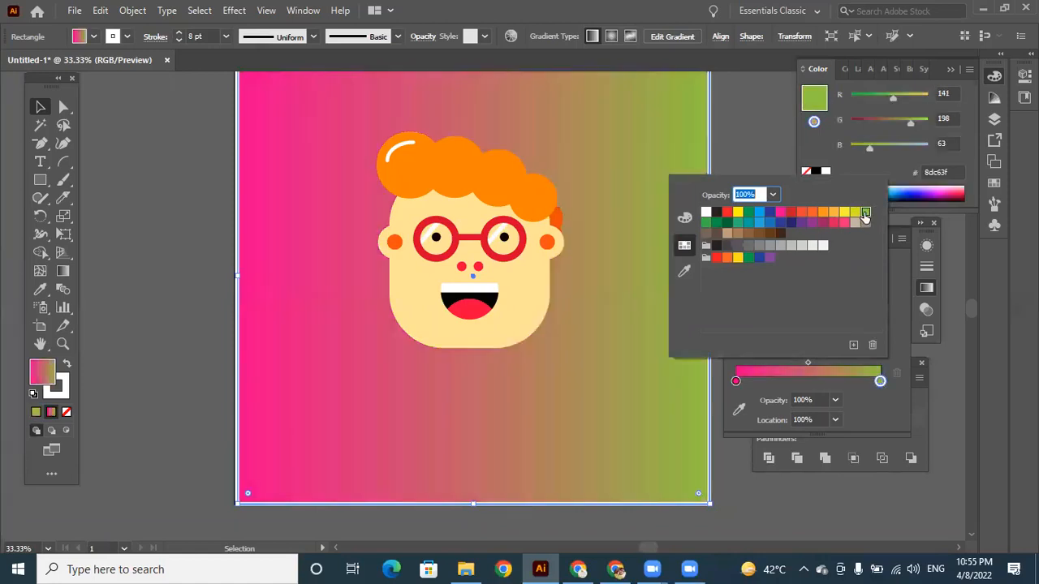
{"action": "left_click", "coordinate": [749, 212]}
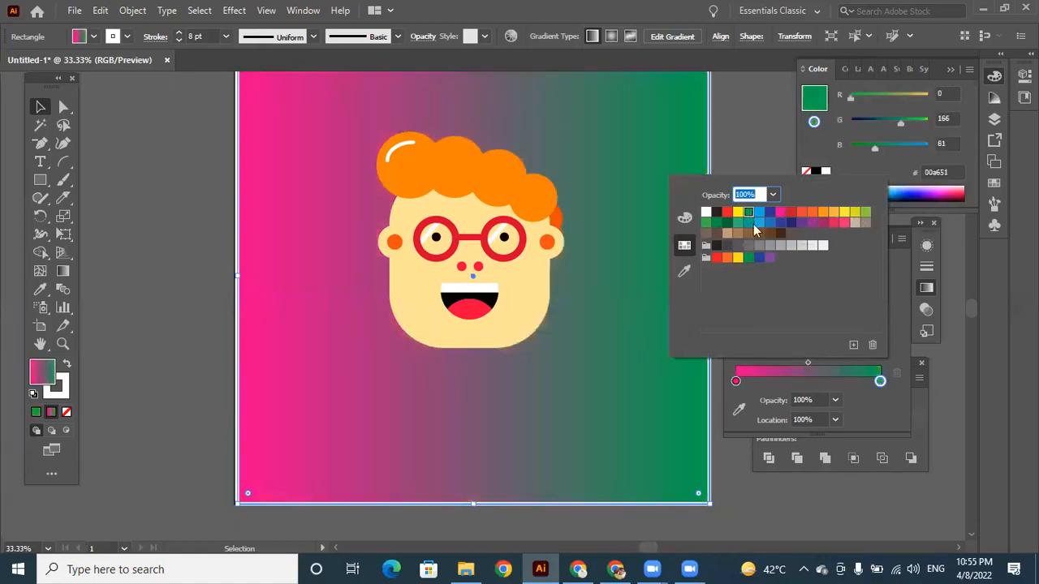
{"action": "left_click", "coordinate": [738, 457]}
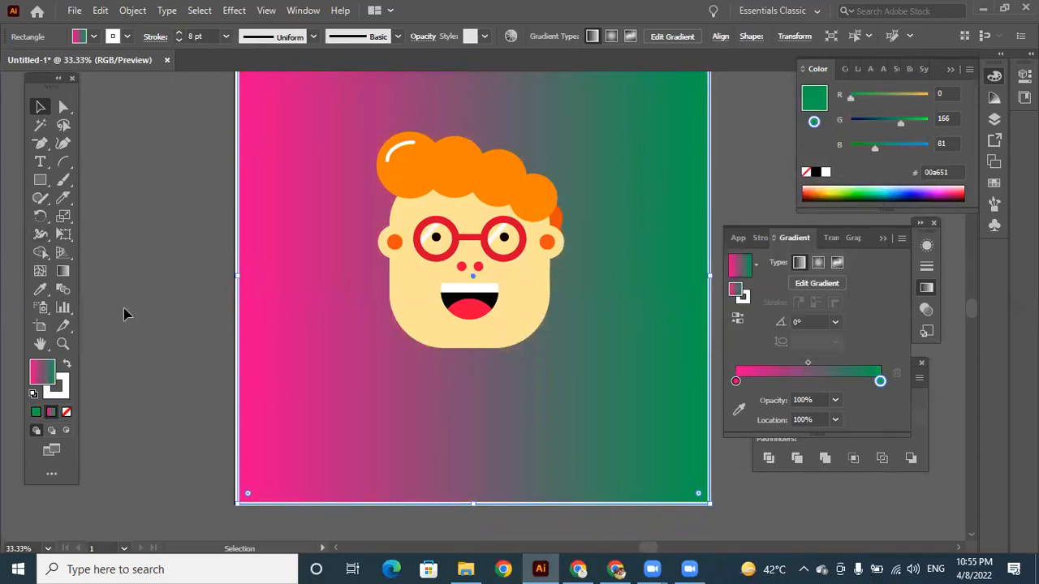
{"action": "key", "text": "ctrl+w"}
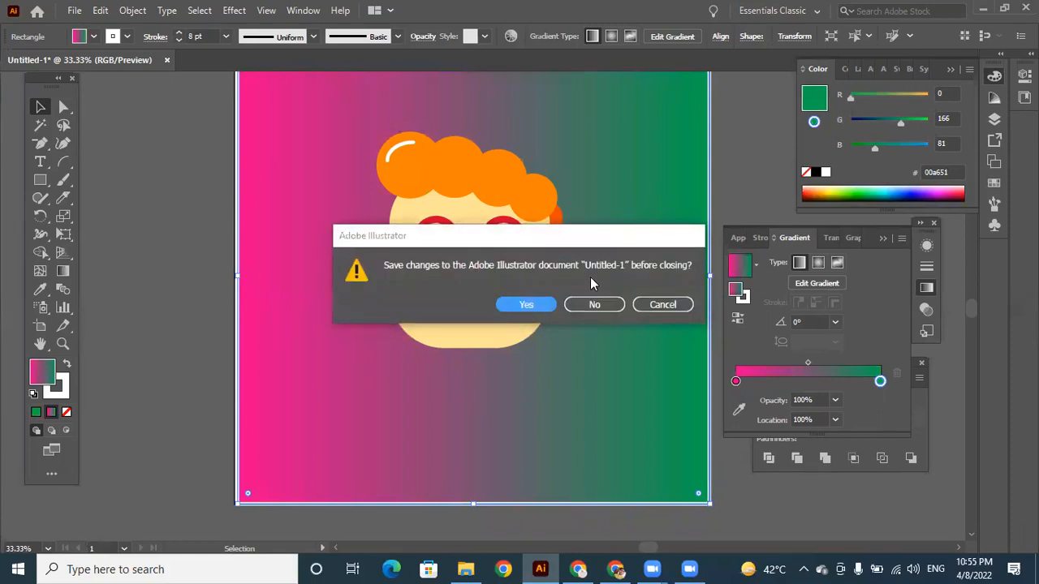
{"action": "left_click", "coordinate": [656, 303]}
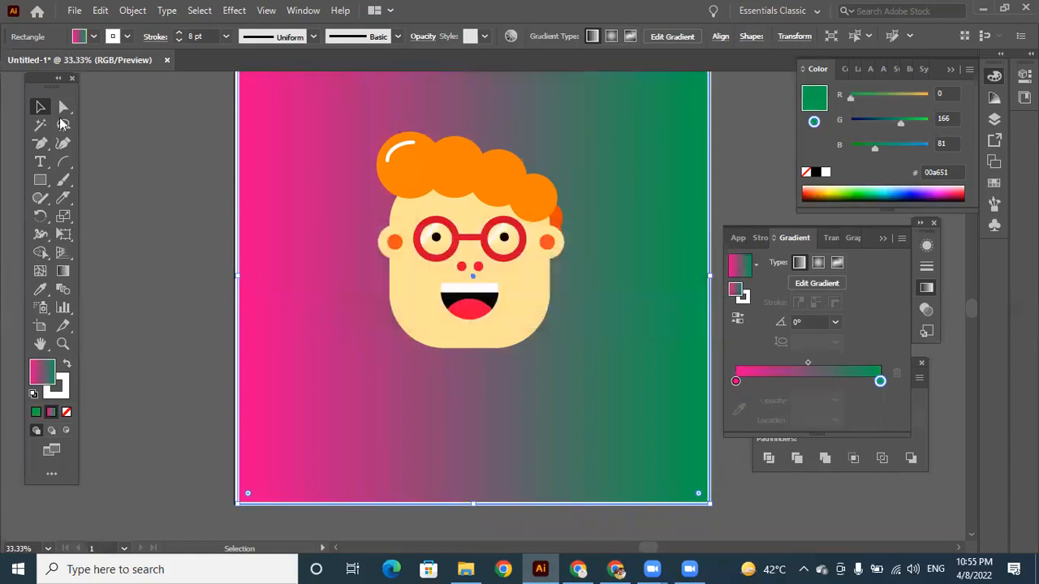
{"action": "left_click", "coordinate": [135, 159]}
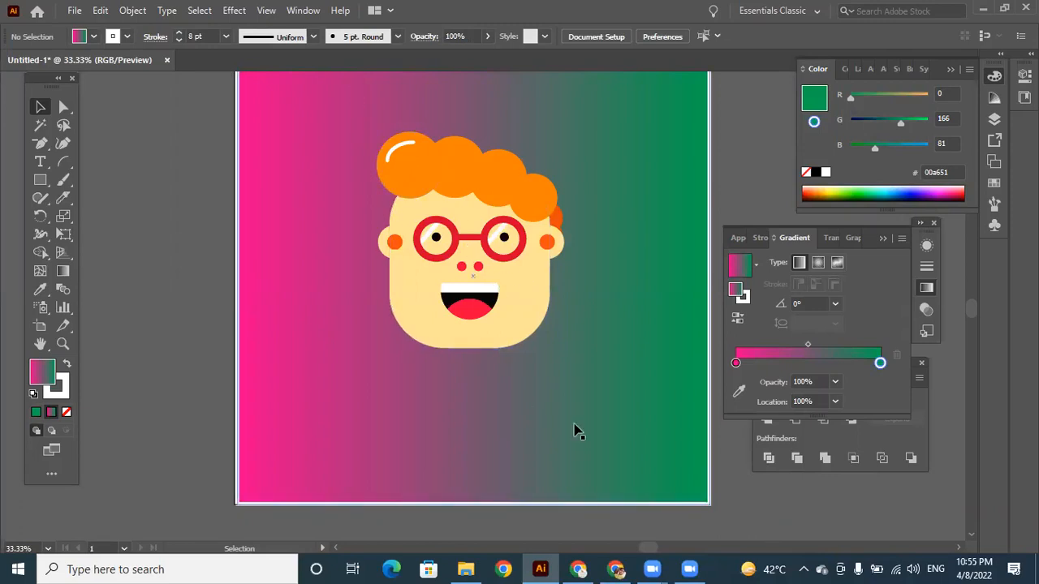
{"action": "key", "text": "ctrl+minus"}
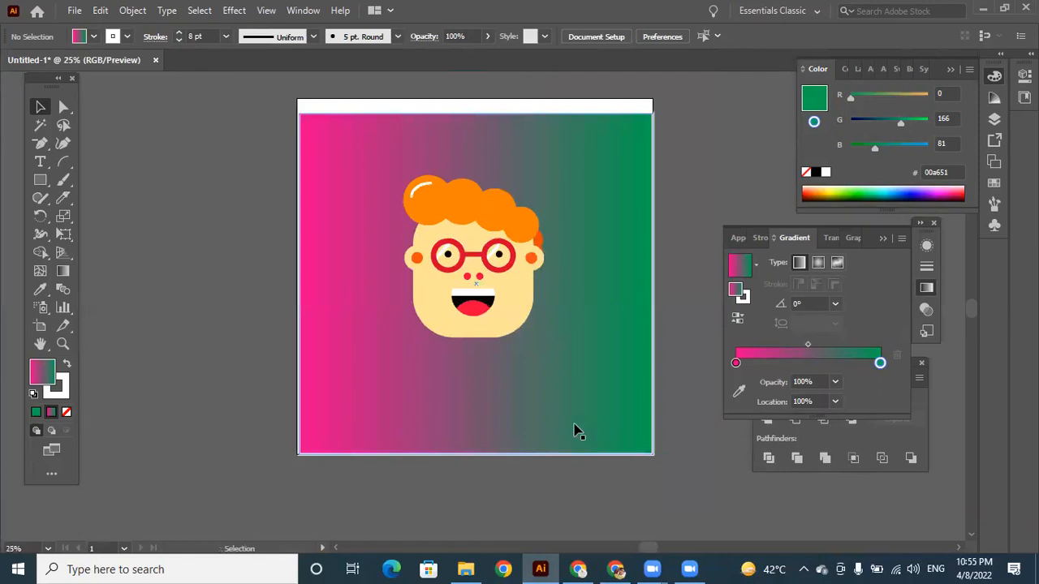
{"action": "left_click_drag", "start_coordinate": [267, 97], "coordinate": [703, 506]}
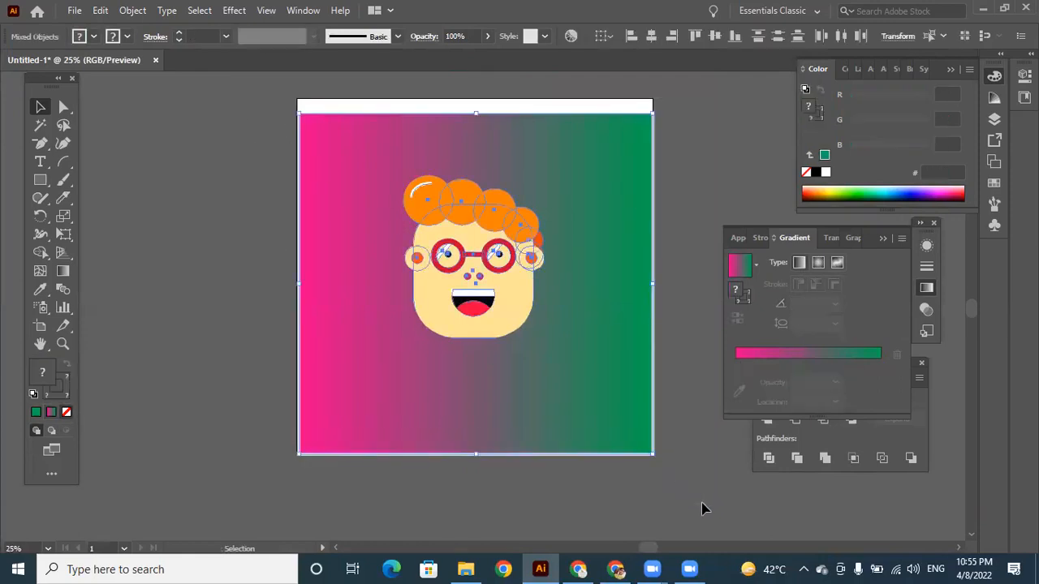
{"action": "left_click", "coordinate": [683, 263]}
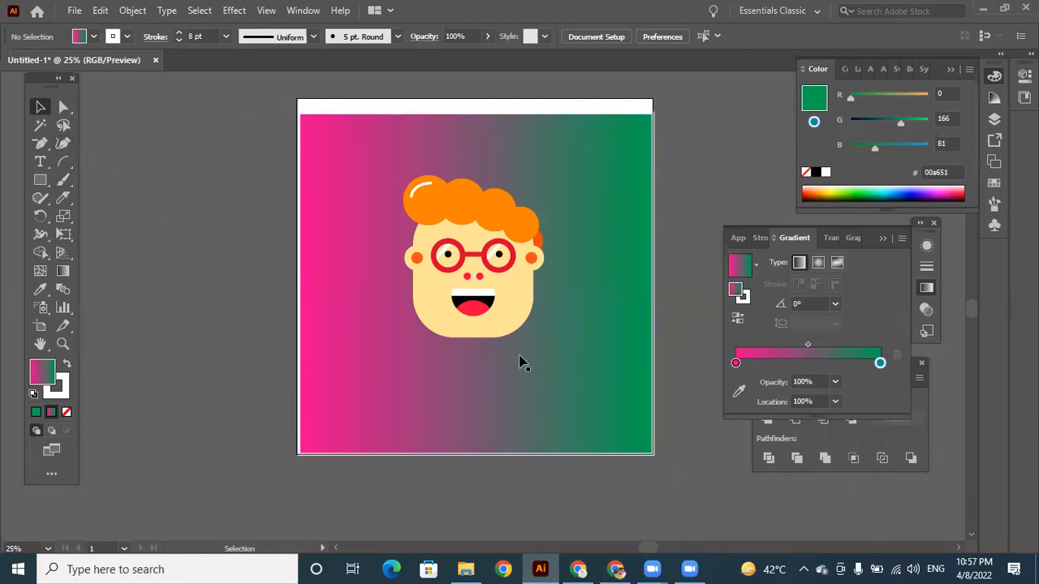
Delete the pink-to-green gradient background rectangle behind the character.
{"action": "left_click", "coordinate": [517, 287]}
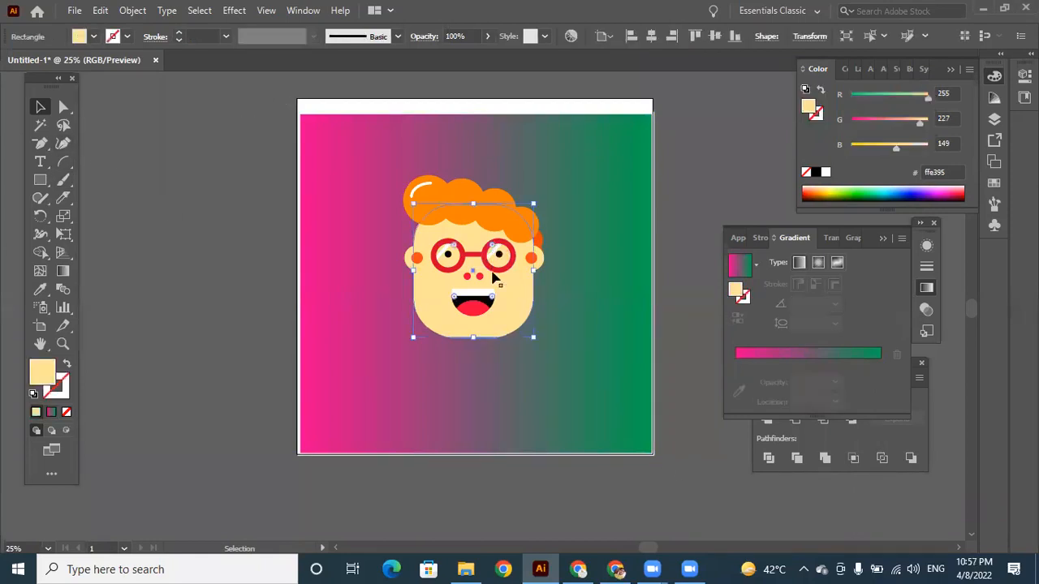
{"action": "left_click", "coordinate": [534, 172]}
{"action": "key", "text": "Delete"}
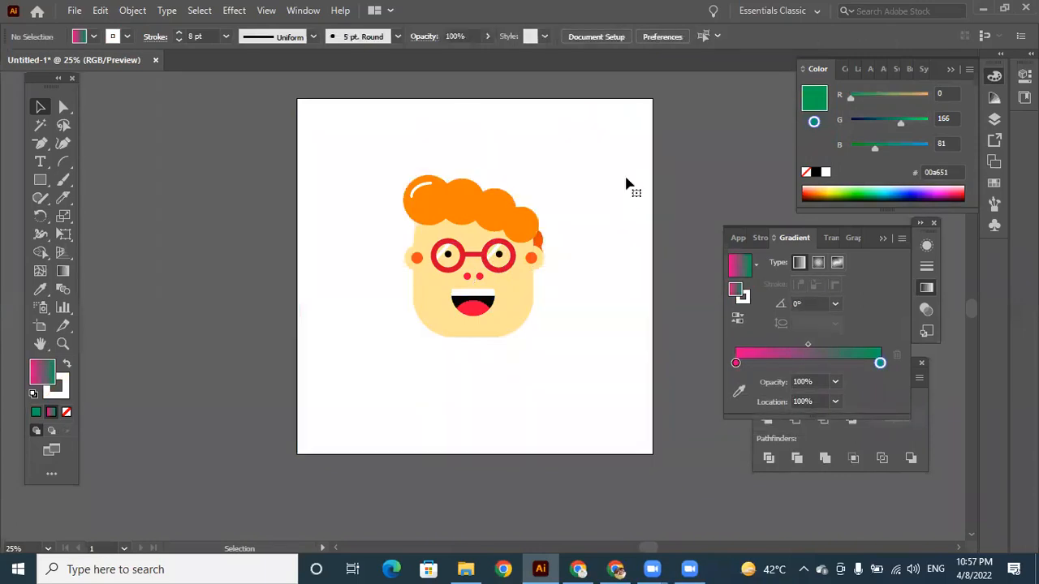
Group all parts of the character and move the group off the artboard, beside its upper-left edge, leaving it deselected.
{"action": "left_click_drag", "start_coordinate": [409, 173], "coordinate": [576, 391]}
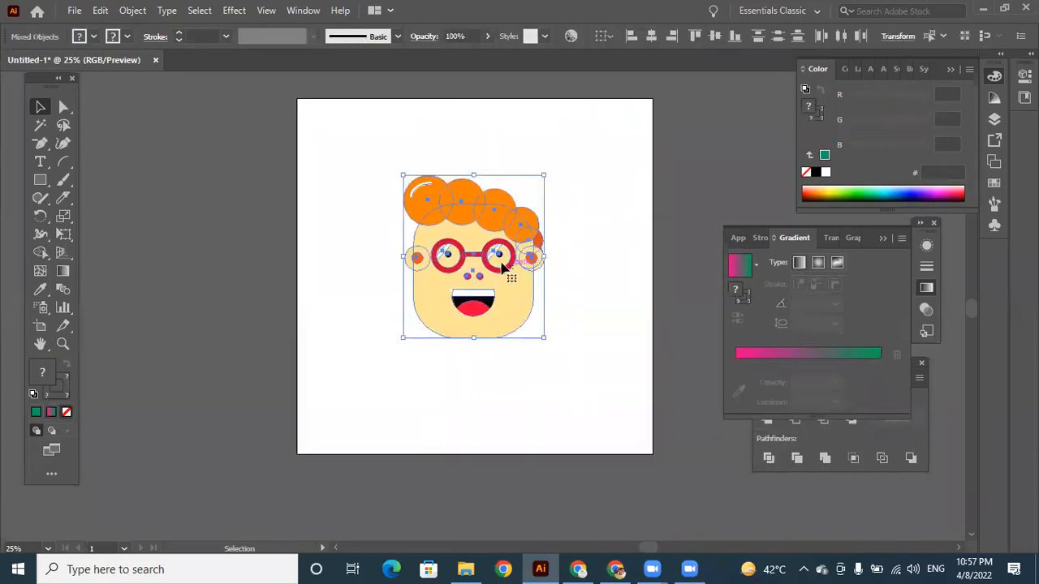
{"action": "right_click", "coordinate": [498, 266]}
{"action": "left_click", "coordinate": [538, 377]}
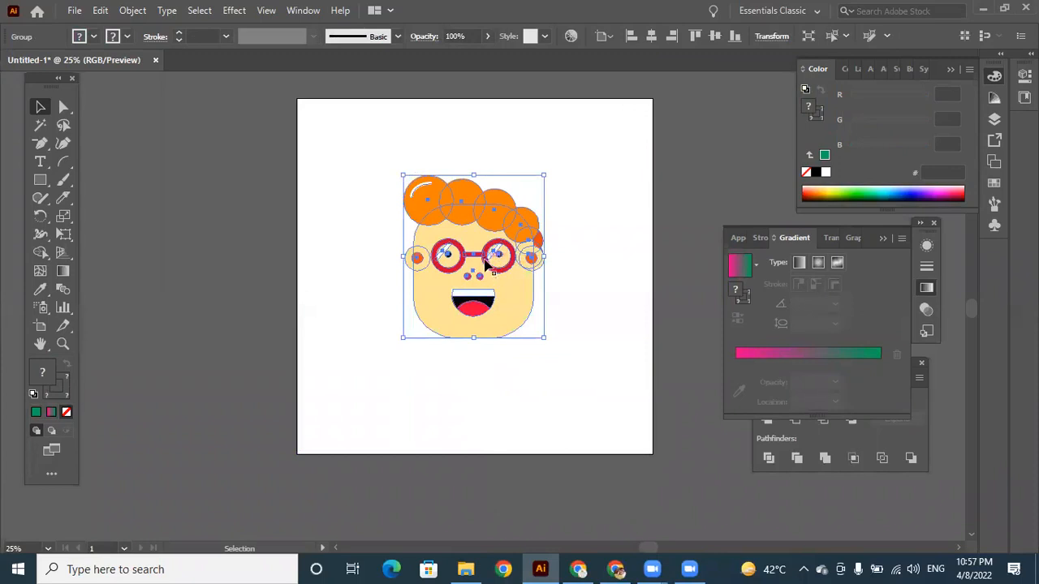
{"action": "left_click_drag", "start_coordinate": [500, 284], "coordinate": [249, 207]}
{"action": "left_click", "coordinate": [450, 251]}
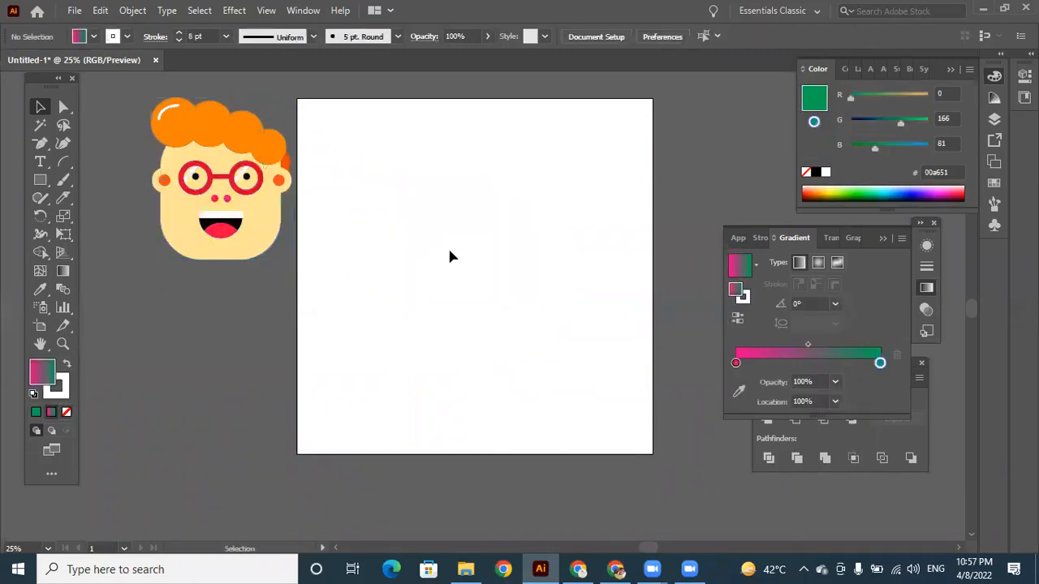
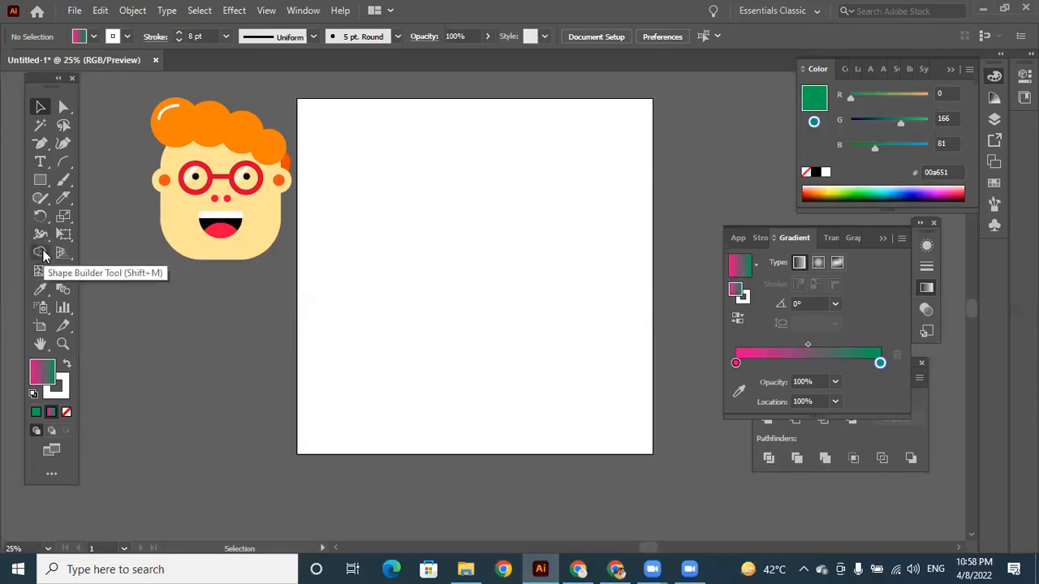
Draw a circle in the upper middle of the artboard with the Ellipse tool.
{"action": "left_click", "coordinate": [45, 186]}
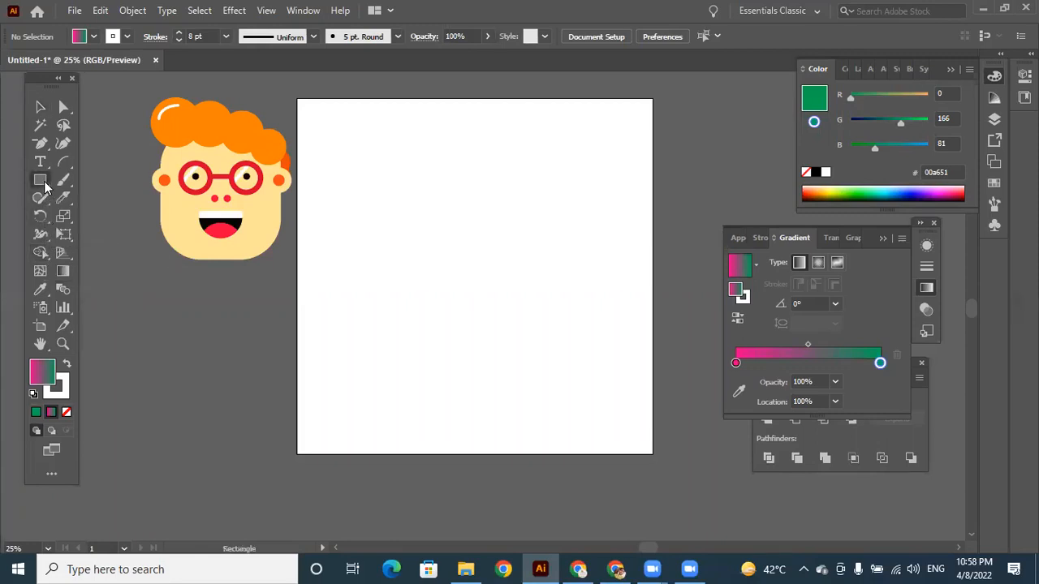
{"action": "left_click_drag", "start_coordinate": [45, 186], "coordinate": [104, 221]}
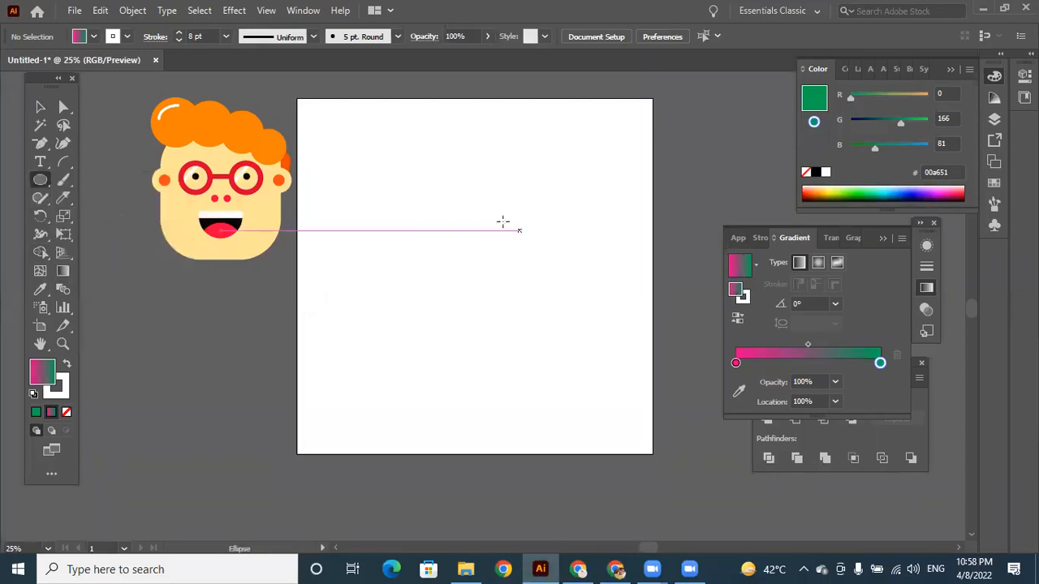
{"action": "left_click_drag", "start_coordinate": [392, 166], "coordinate": [501, 279]}
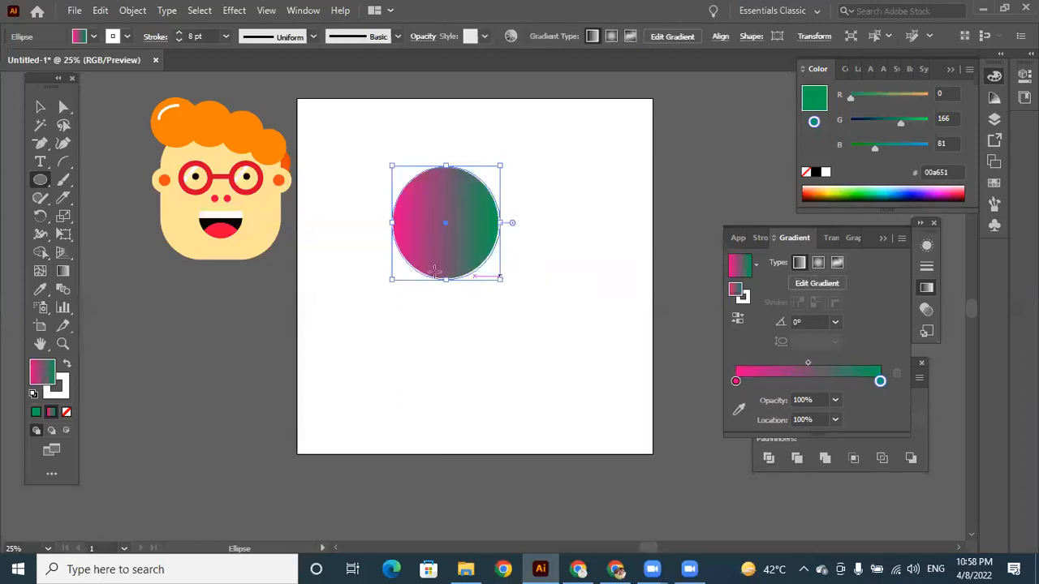
Remove the circle's fill and give it a black 2 pt stroke.
{"action": "left_click", "coordinate": [66, 412]}
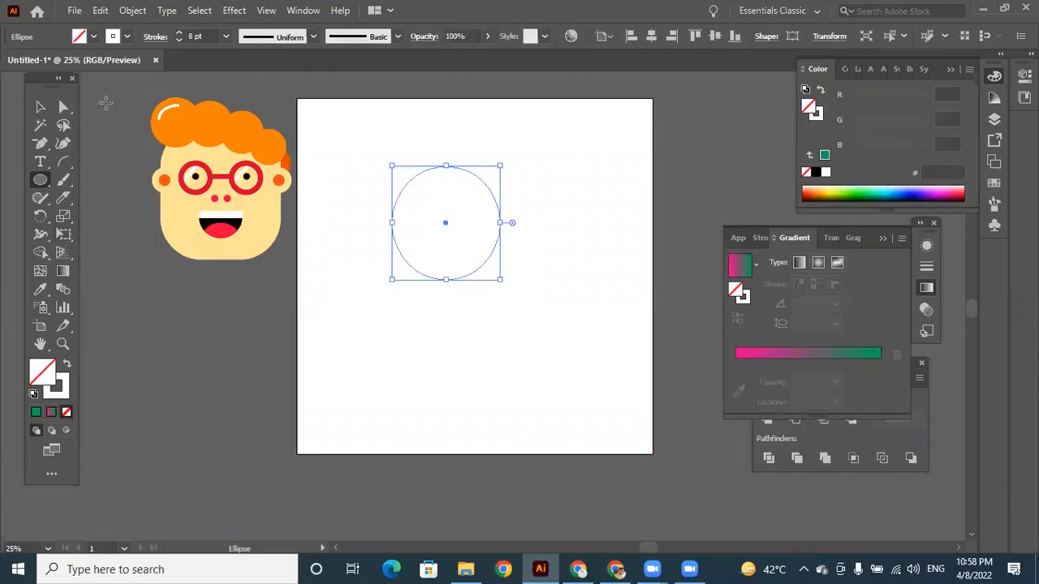
{"action": "left_click", "coordinate": [128, 36]}
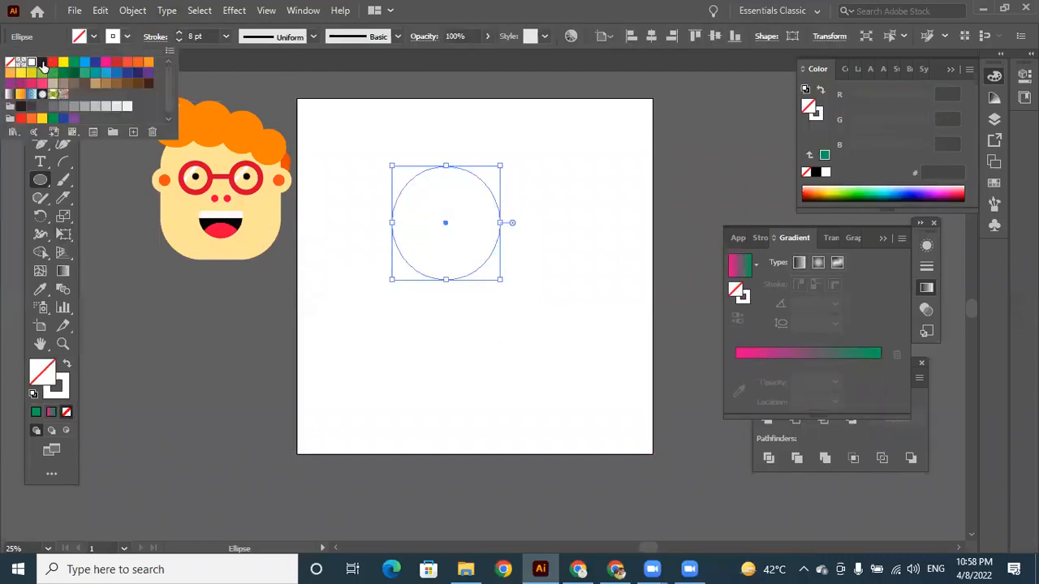
{"action": "left_click", "coordinate": [42, 62]}
{"action": "left_click", "coordinate": [180, 40]}
{"action": "left_click", "coordinate": [180, 39]}
{"action": "left_click", "coordinate": [180, 40]}
{"action": "left_click", "coordinate": [180, 40]}
{"action": "left_click", "coordinate": [180, 40]}
{"action": "left_click", "coordinate": [179, 40]}
{"action": "left_click", "coordinate": [180, 40]}
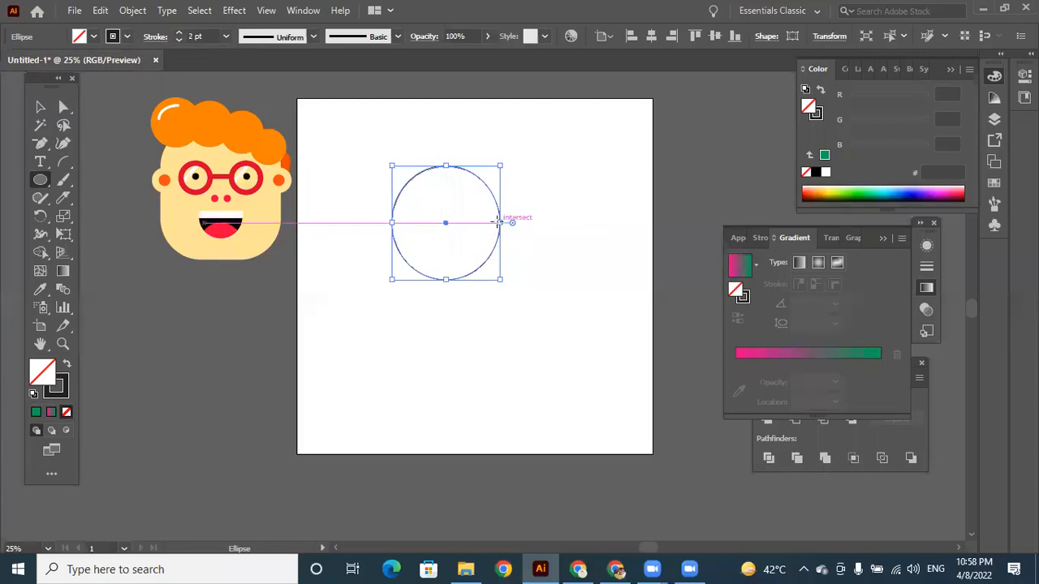
Enlarge the circle to about 370 px across and duplicate it sideways so the two circles overlap by half their width.
{"action": "left_click_drag", "start_coordinate": [501, 280], "coordinate": [515, 289]}
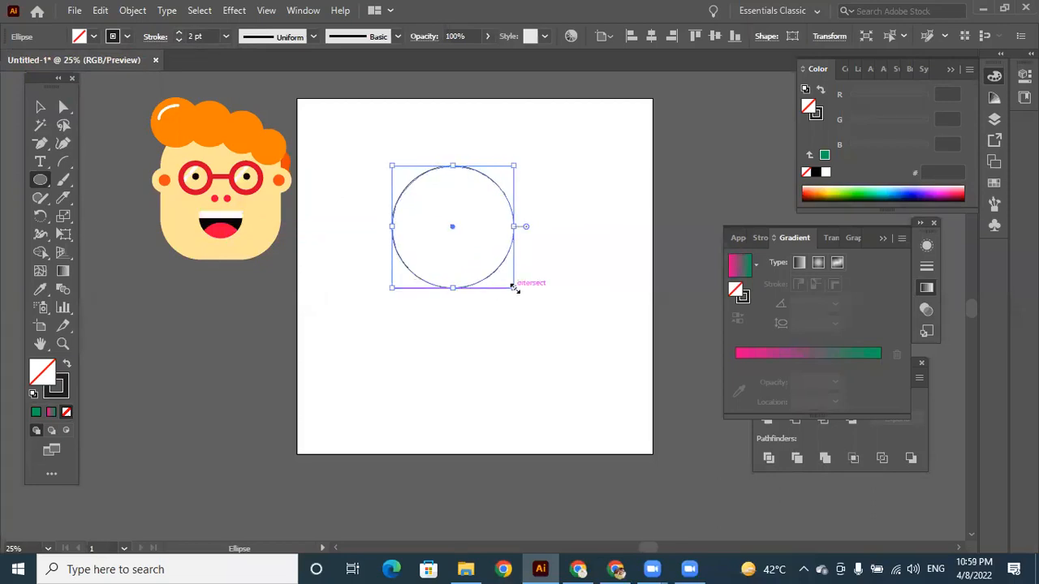
{"action": "key", "text": "ctrl+plus"}
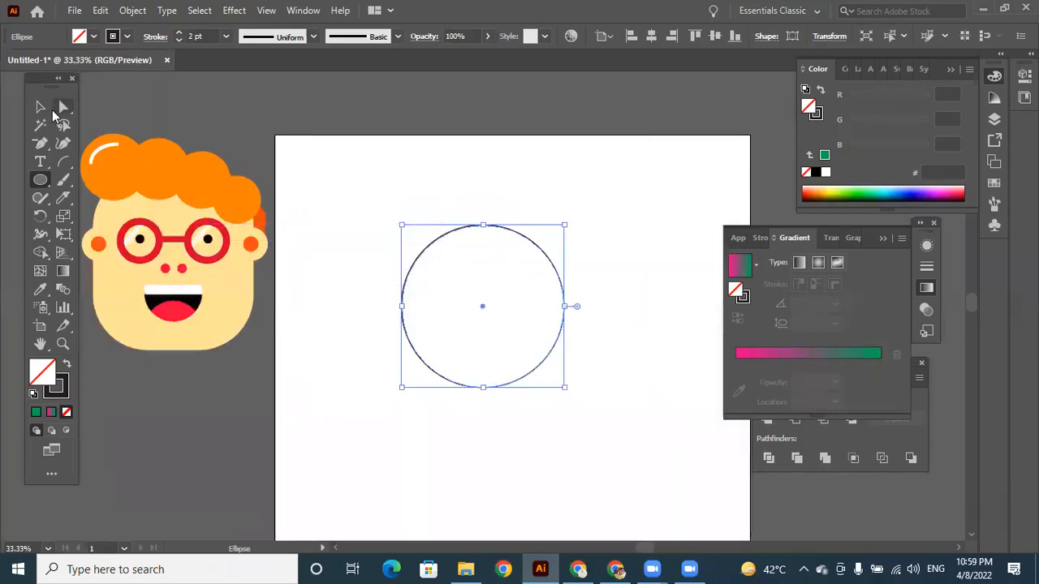
{"action": "key", "text": "v"}
{"action": "left_click_drag", "start_coordinate": [515, 234], "coordinate": [534, 214]}
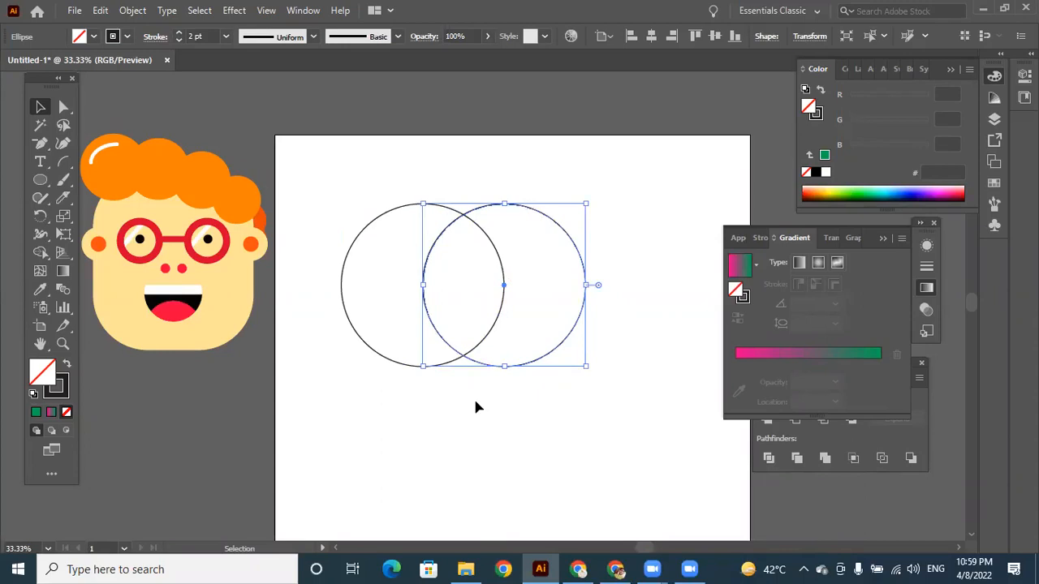
Add two more copies of the circle, one centred below the pair and one in the middle of the cluster.
{"action": "left_click_drag", "start_coordinate": [537, 366], "coordinate": [496, 456]}
{"action": "left_click", "coordinate": [623, 378]}
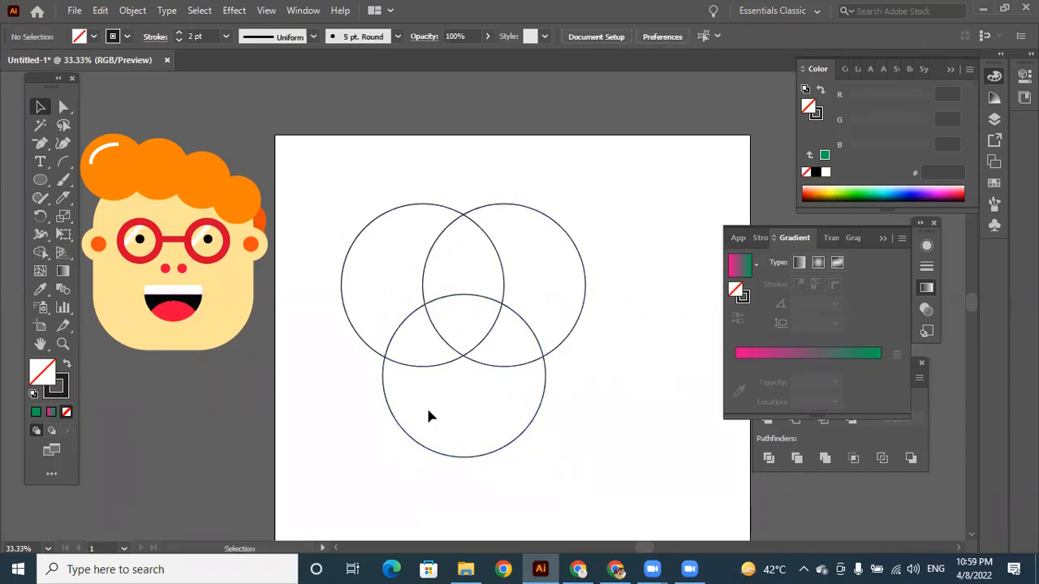
{"action": "left_click_drag", "start_coordinate": [505, 447], "coordinate": [505, 379]}
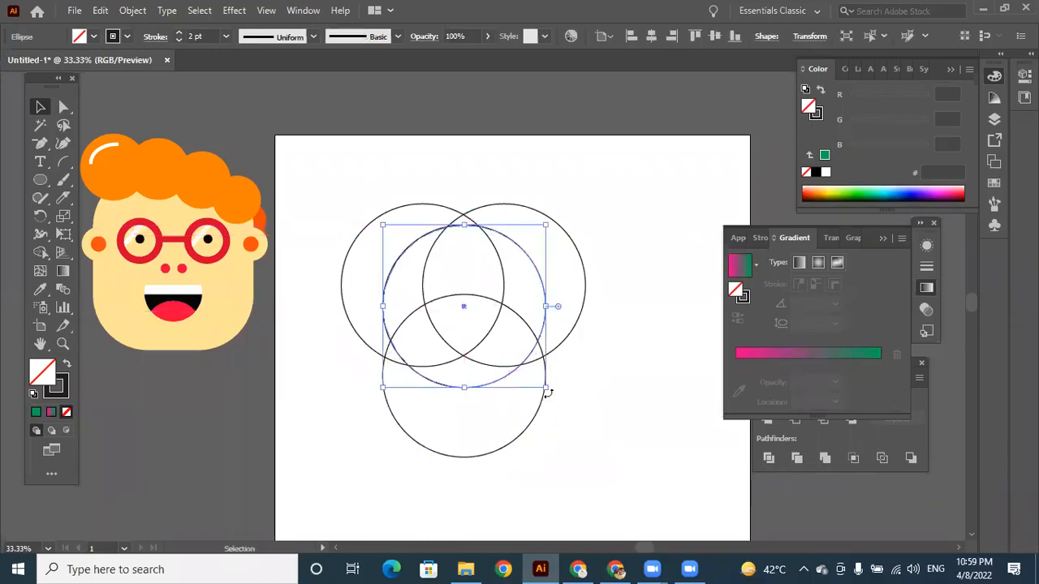
{"action": "left_click", "coordinate": [616, 415]}
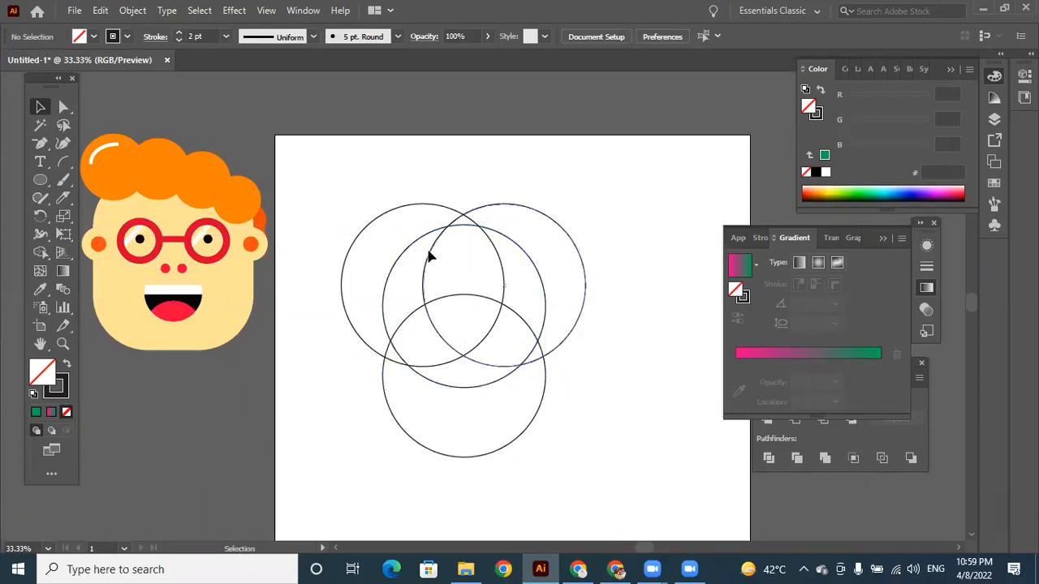
Remove the regions lying outside the central circle from the four overlapping circles with the Shape Builder tool.
{"action": "left_click_drag", "start_coordinate": [352, 200], "coordinate": [579, 460]}
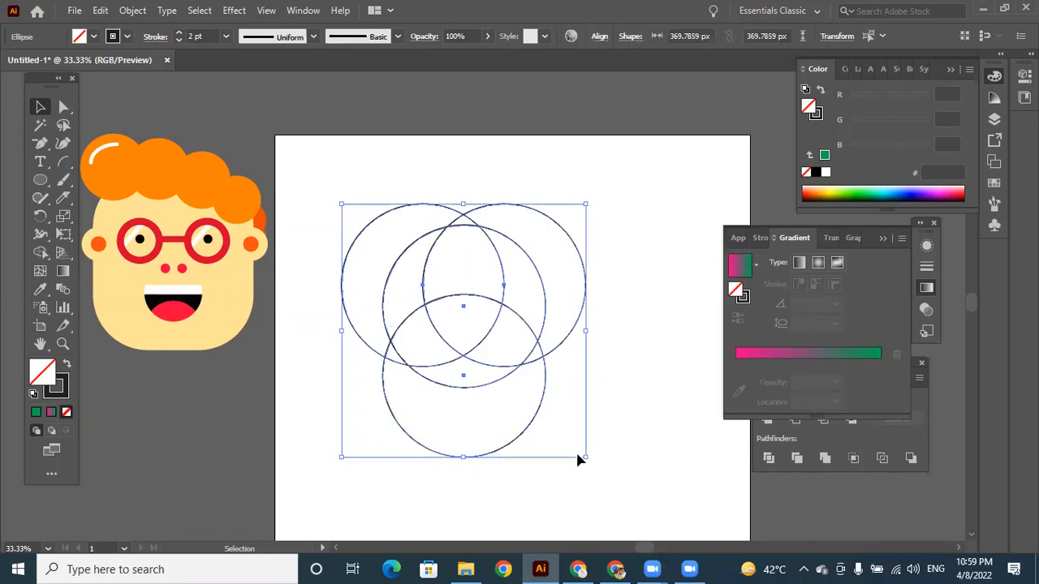
{"action": "left_click", "coordinate": [41, 253]}
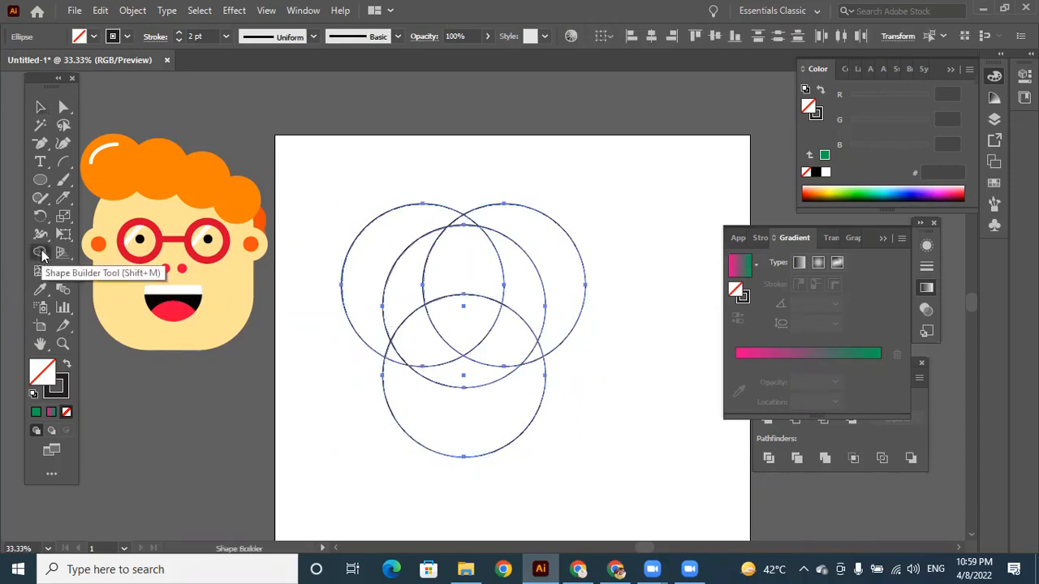
{"action": "left_click", "coordinate": [561, 252], "text": "alt"}
{"action": "left_click", "coordinate": [501, 420], "text": "alt"}
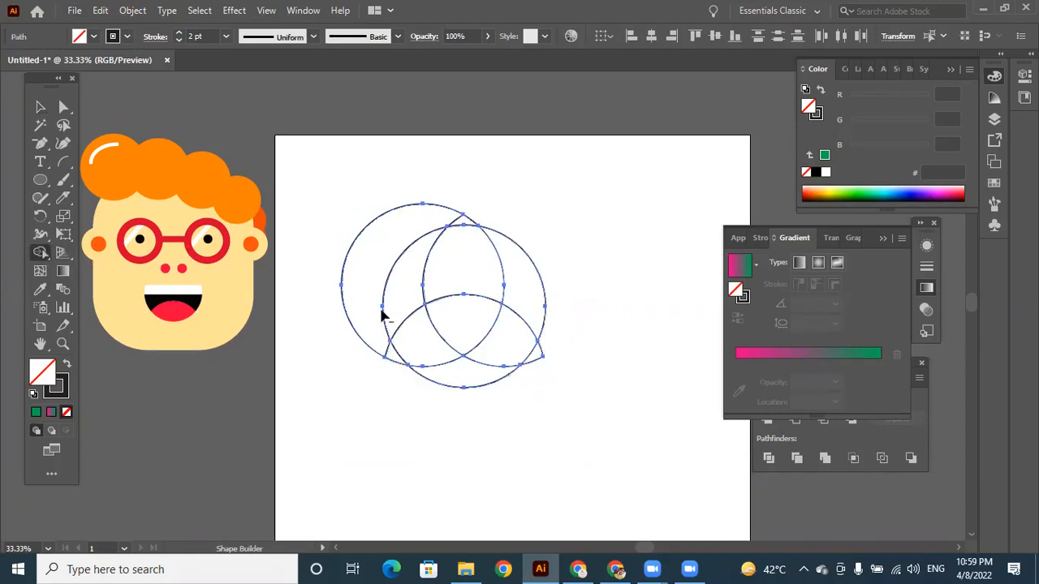
{"action": "left_click", "coordinate": [372, 240], "text": "alt"}
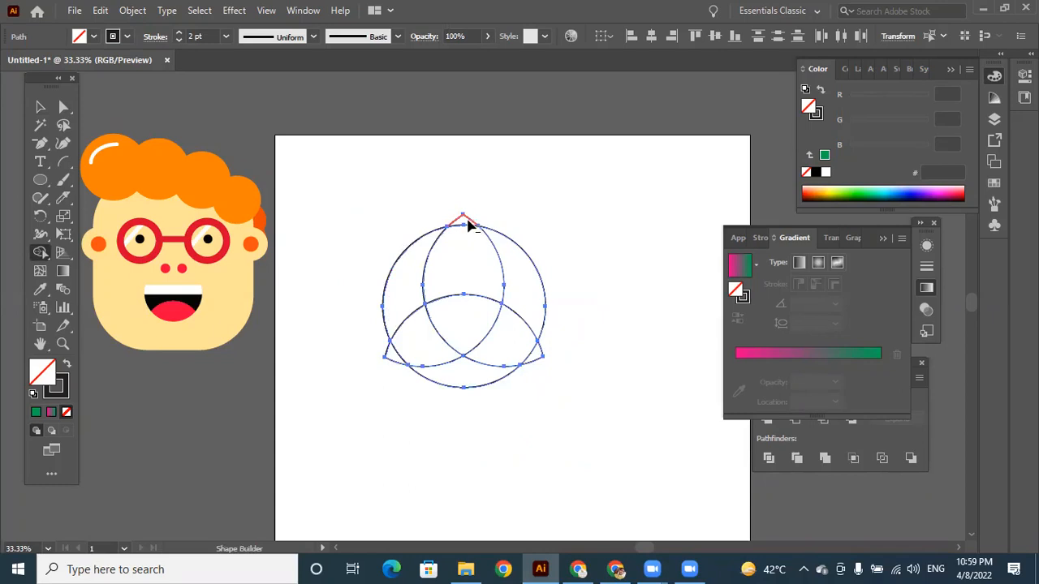
{"action": "left_click", "coordinate": [465, 220], "text": "alt"}
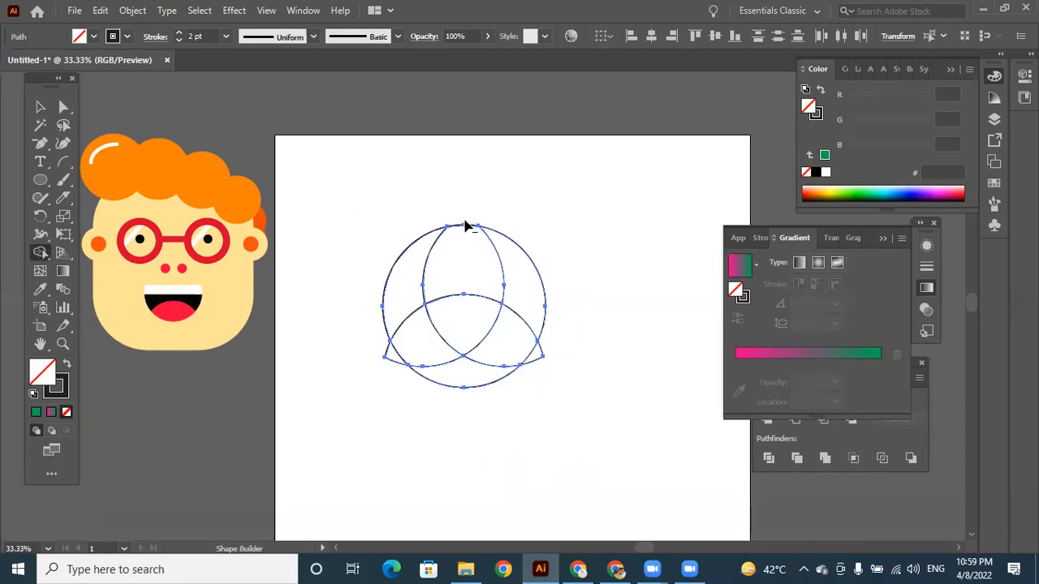
{"action": "left_click", "coordinate": [538, 358], "text": "alt"}
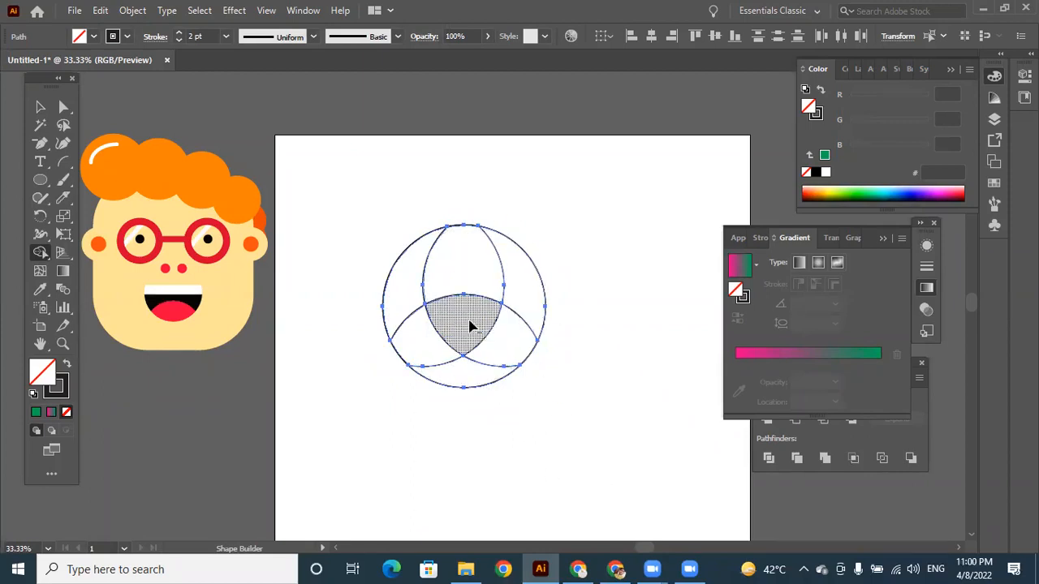
Remove the middle and upper-middle regions of the circle and merge the remaining pieces on each side into one crescent.
{"action": "mouse_move", "coordinate": [466, 325]}
{"action": "left_mouse_down"}
{"action": "mouse_move", "coordinate": [465, 234]}
{"action": "mouse_move", "coordinate": [467, 271]}
{"action": "left_mouse_up"}
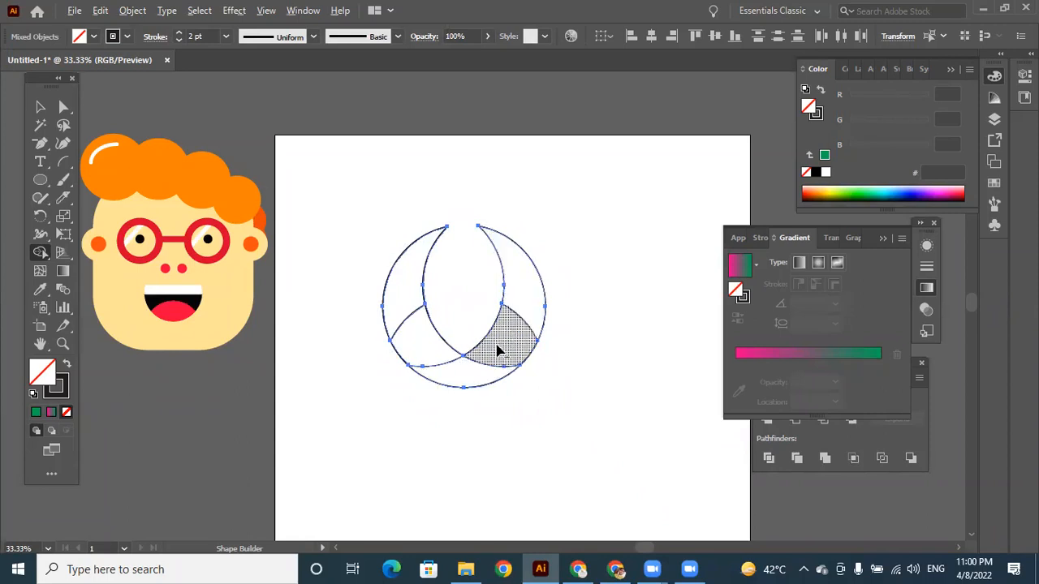
{"action": "left_click_drag", "start_coordinate": [517, 302], "coordinate": [516, 289]}
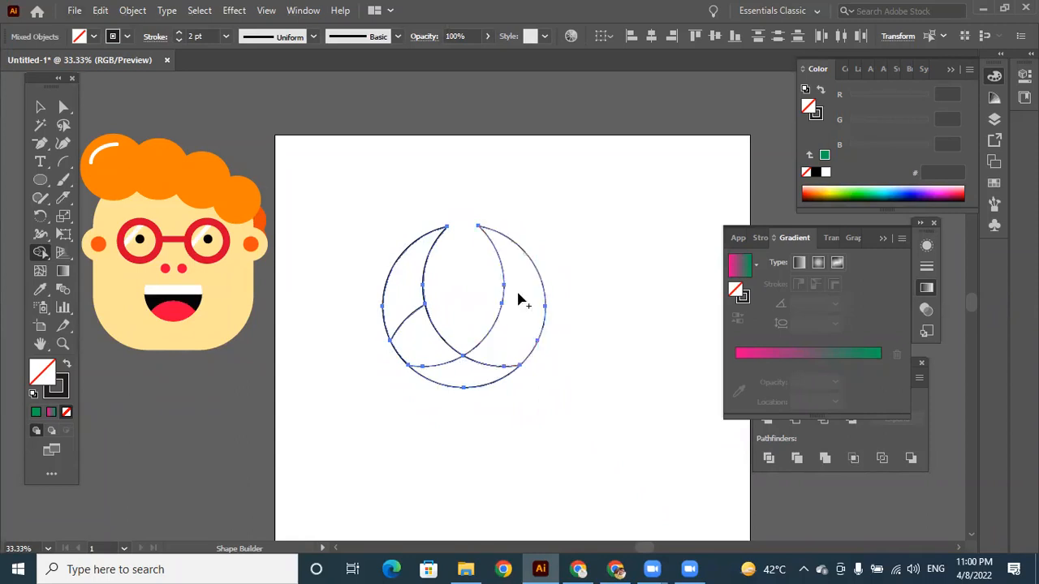
{"action": "left_click_drag", "start_coordinate": [399, 343], "coordinate": [398, 289]}
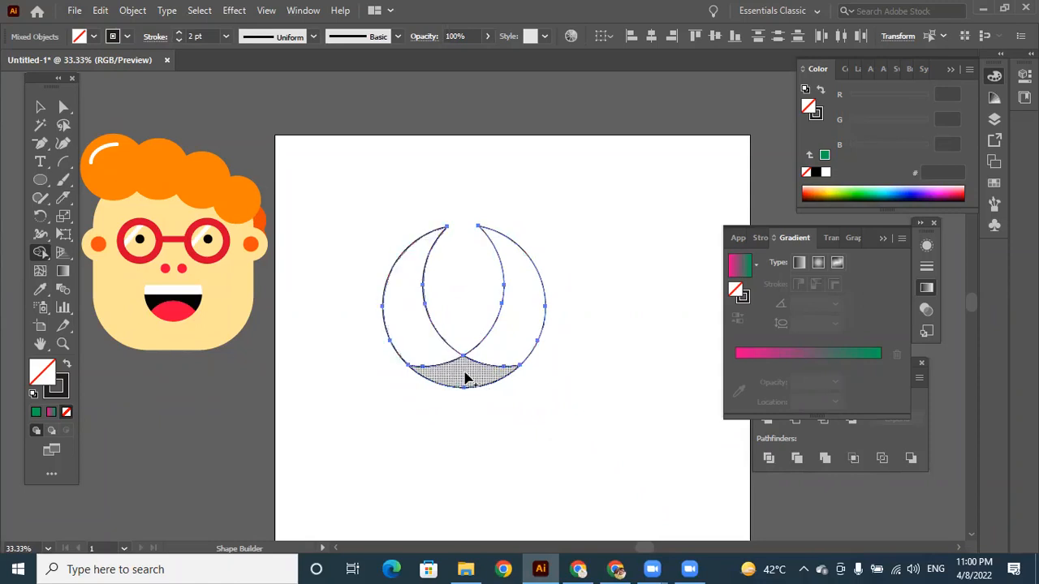
{"action": "key", "text": "v"}
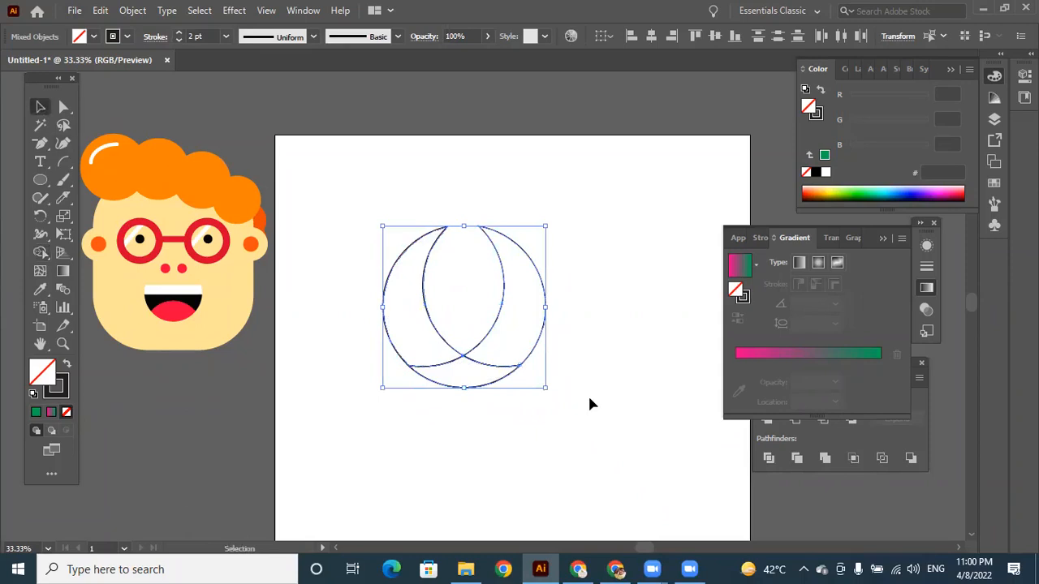
Fill all the remaining circle pieces with the pink-to-green gradient.
{"action": "left_click", "coordinate": [429, 259]}
{"action": "left_click_drag", "start_coordinate": [378, 215], "coordinate": [588, 477]}
{"action": "left_click", "coordinate": [50, 414]}
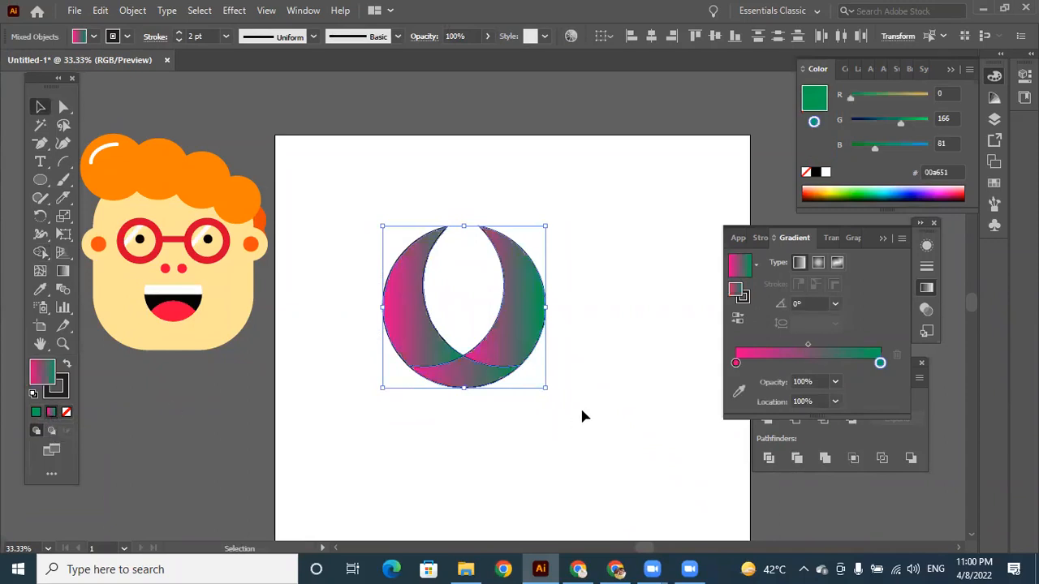
Delete all the gradient-filled circle pieces from the artboard.
{"action": "left_click", "coordinate": [406, 417]}
{"action": "left_click_drag", "start_coordinate": [383, 205], "coordinate": [569, 459]}
{"action": "key", "text": "Delete"}
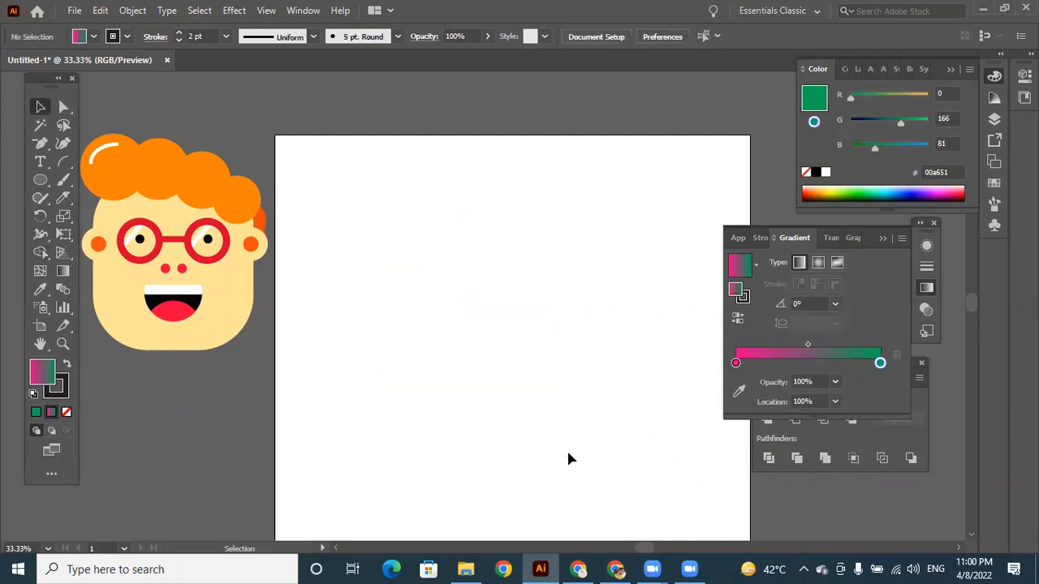
Draw an evenly proportioned circle in the artboard's upper-left area and fill it with white (ffffff).
{"action": "left_click_drag", "start_coordinate": [45, 188], "coordinate": [103, 218]}
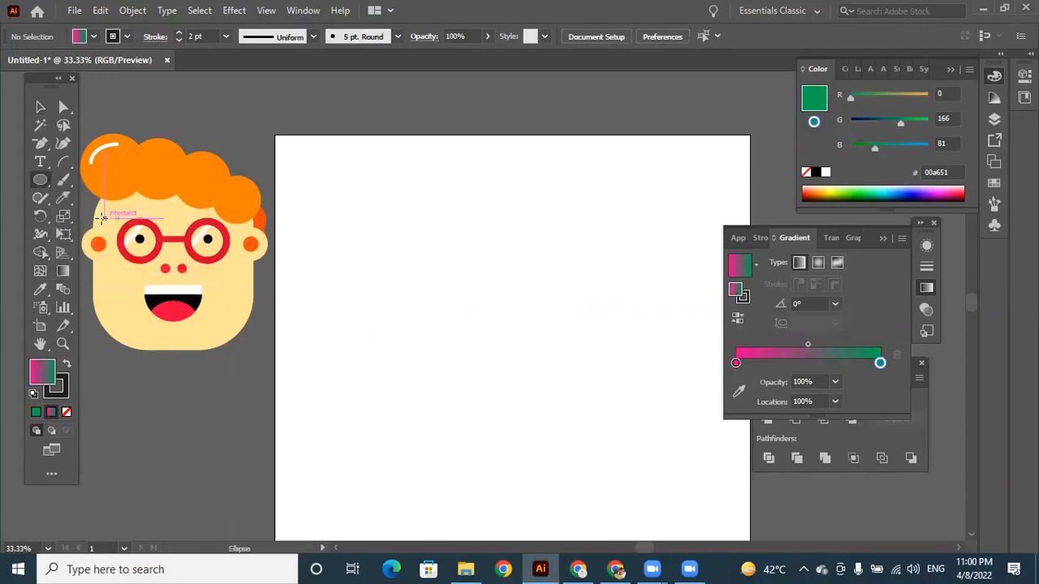
{"action": "left_click_drag", "start_coordinate": [355, 210], "coordinate": [497, 344]}
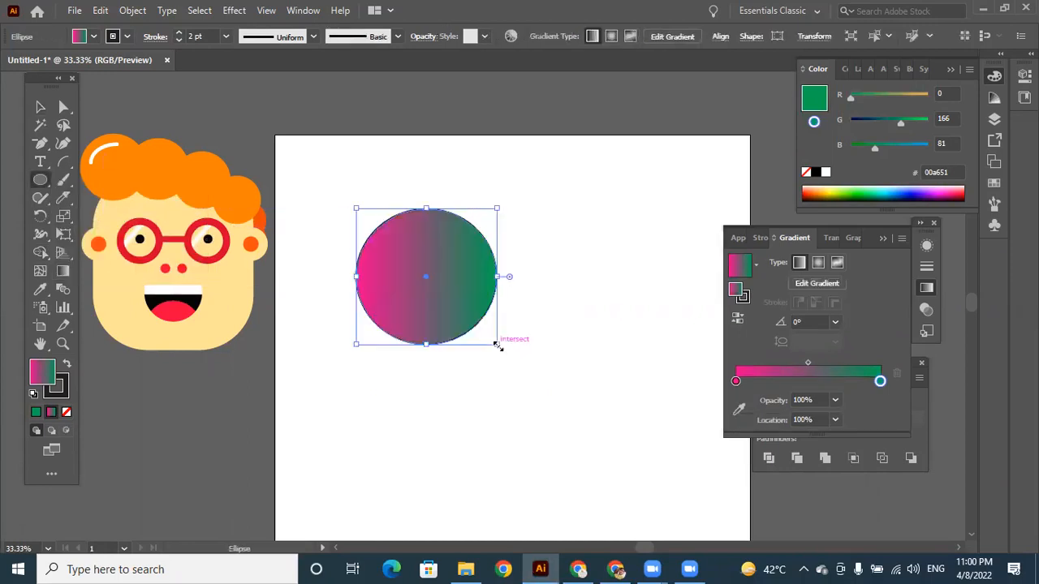
{"action": "left_click", "coordinate": [36, 414]}
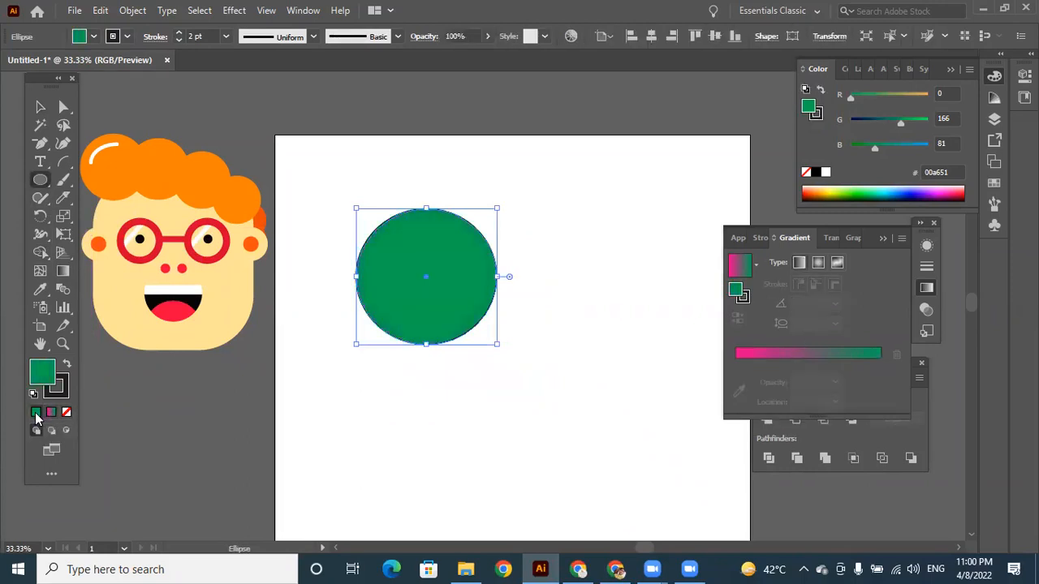
{"action": "double_click", "coordinate": [42, 372]}
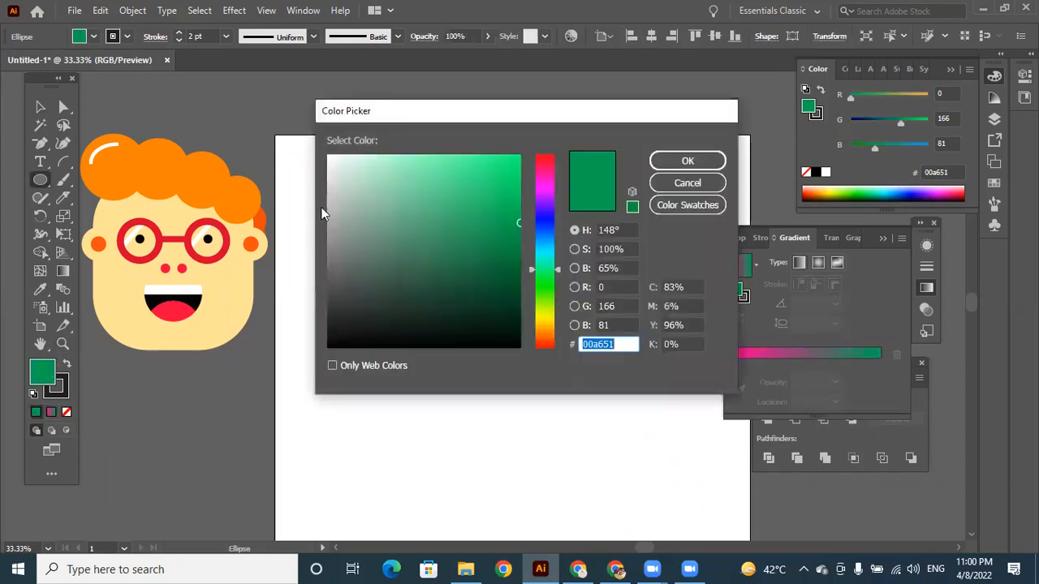
{"action": "left_click", "coordinate": [328, 154]}
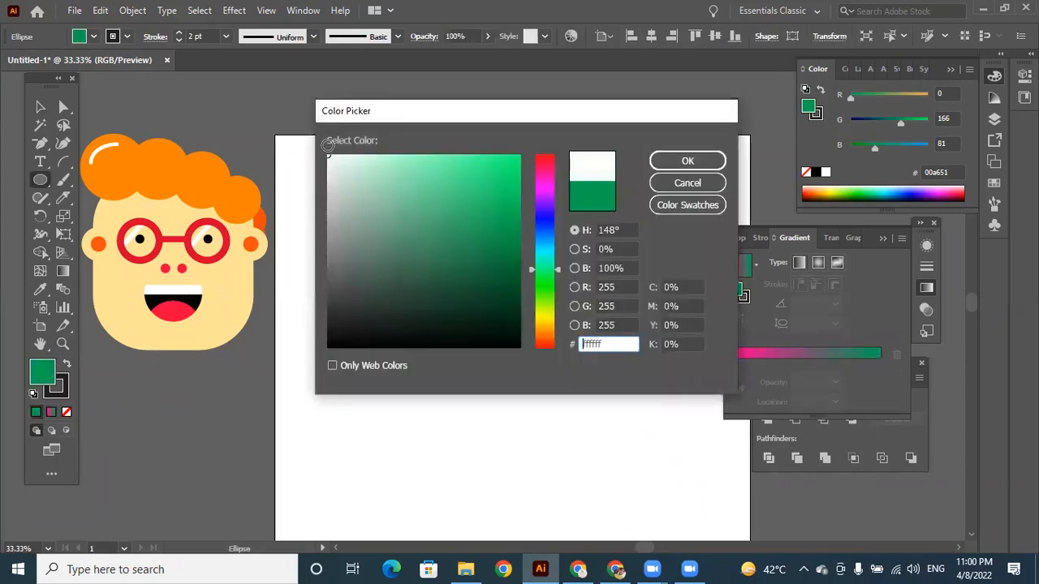
{"action": "left_click", "coordinate": [674, 162]}
{"action": "left_click_drag", "start_coordinate": [497, 344], "coordinate": [495, 348]}
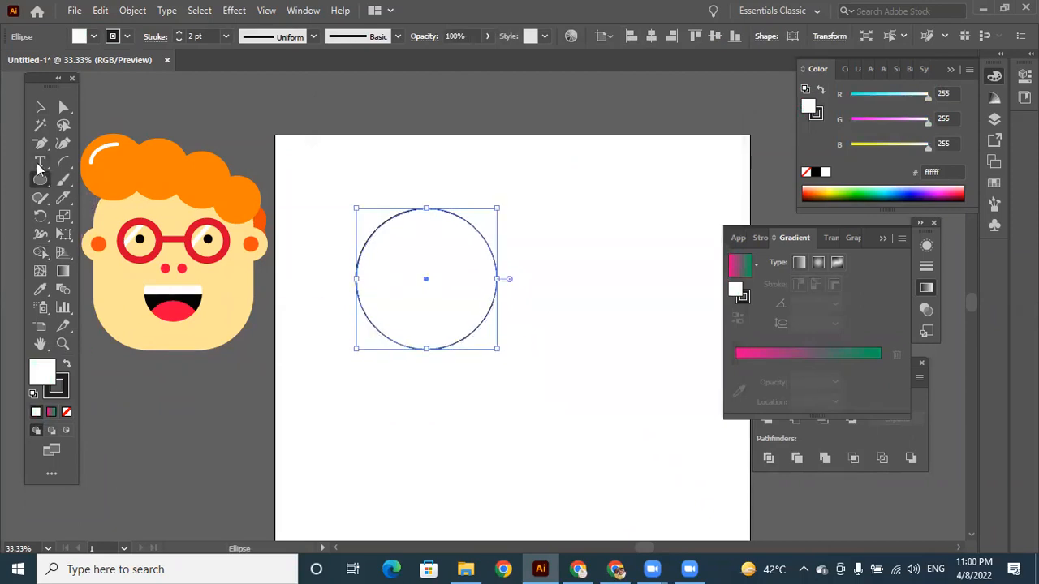
Shift the white circle slightly sideways and place a slightly smaller copy concentrically inside it to form a ring outline.
{"action": "left_click", "coordinate": [40, 106]}
{"action": "mouse_move", "coordinate": [457, 260]}
{"action": "left_mouse_down"}
{"action": "mouse_move", "coordinate": [579, 306]}
{"action": "mouse_move", "coordinate": [455, 245]}
{"action": "left_mouse_up"}
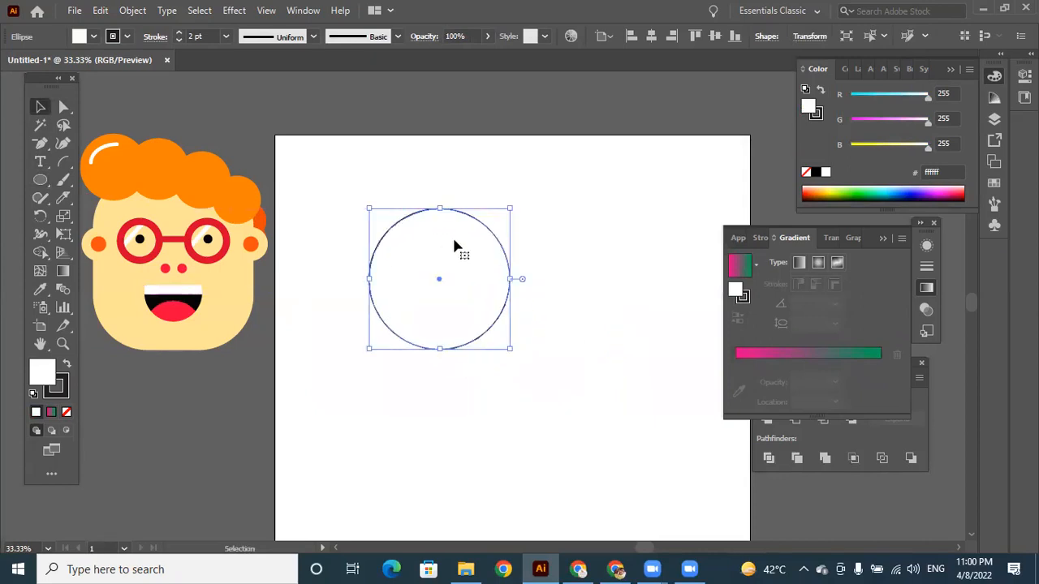
{"action": "left_click_drag", "start_coordinate": [494, 278], "coordinate": [573, 349]}
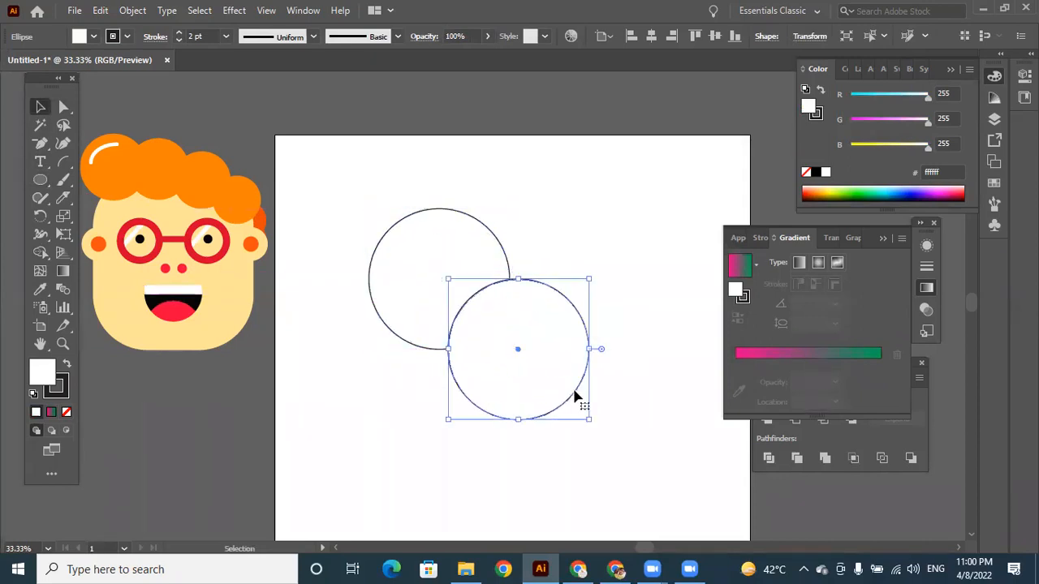
{"action": "left_click_drag", "start_coordinate": [590, 420], "coordinate": [568, 398]}
{"action": "left_click_drag", "start_coordinate": [521, 325], "coordinate": [479, 287]}
{"action": "left_click", "coordinate": [544, 416]}
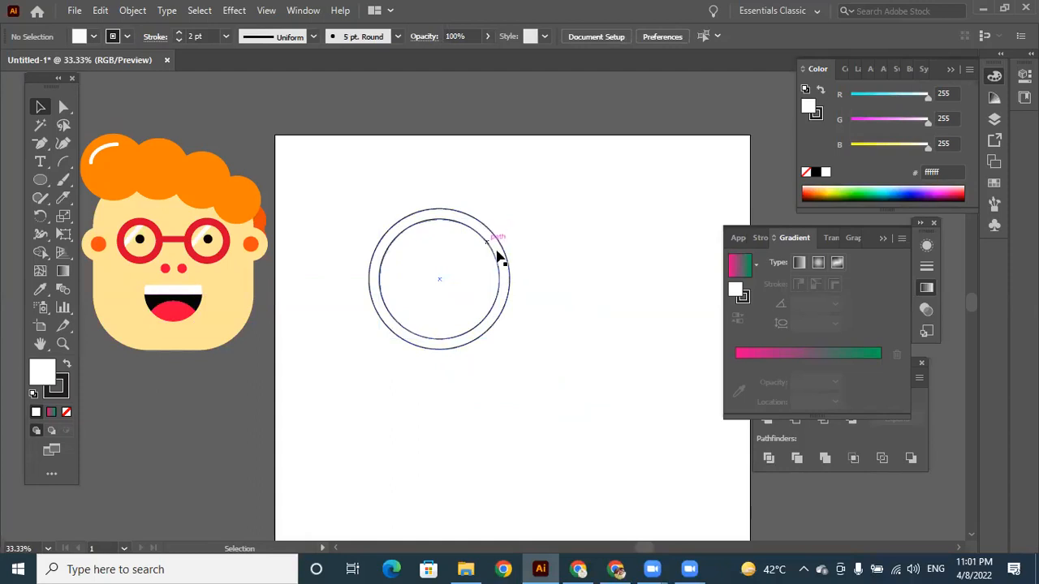
Divide the two concentric circles with Pathfinder and ungroup the resulting pieces.
{"action": "left_click_drag", "start_coordinate": [366, 211], "coordinate": [620, 450]}
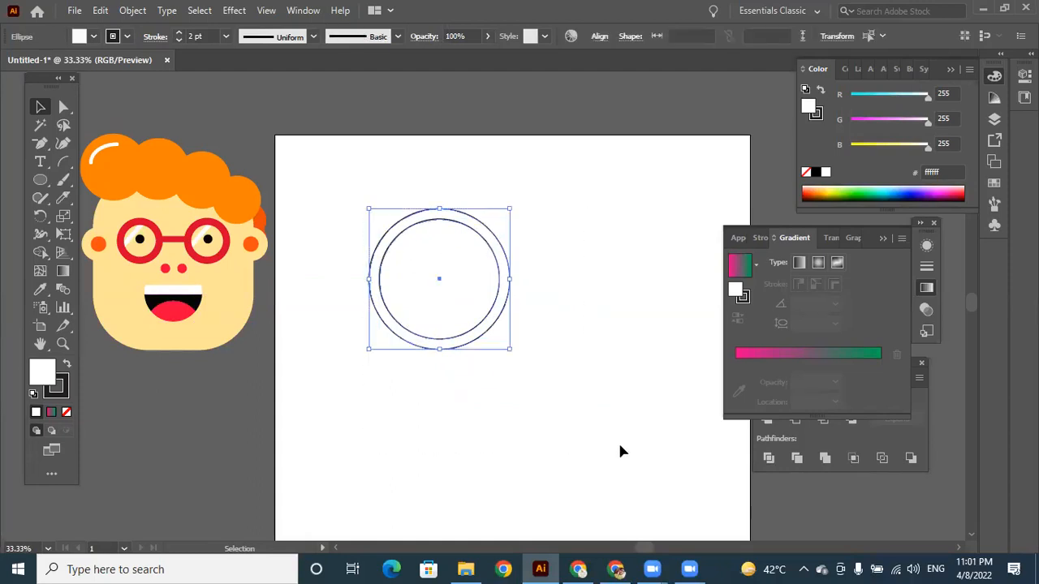
{"action": "left_click", "coordinate": [769, 460]}
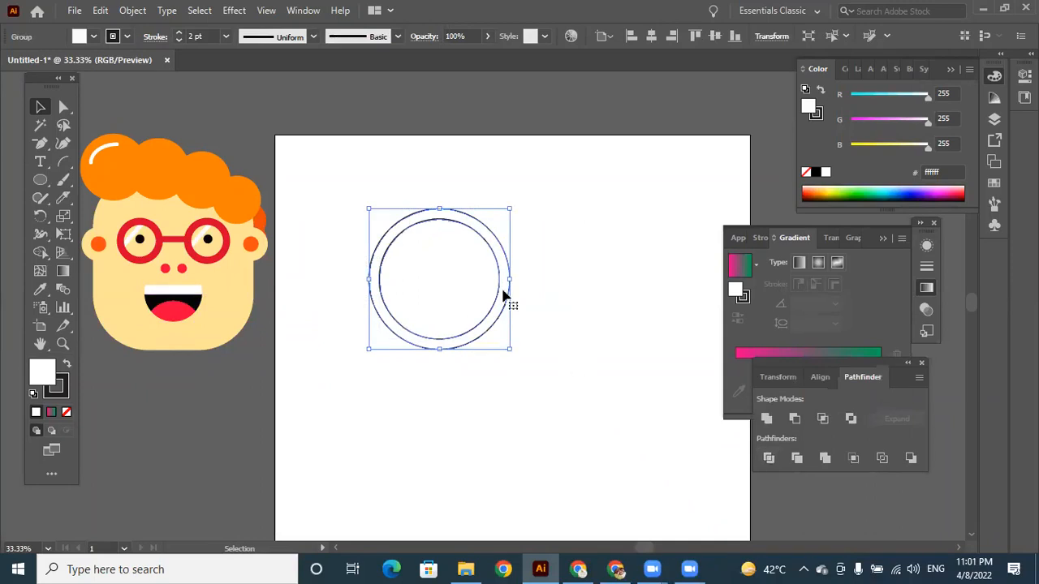
{"action": "right_click", "coordinate": [472, 224]}
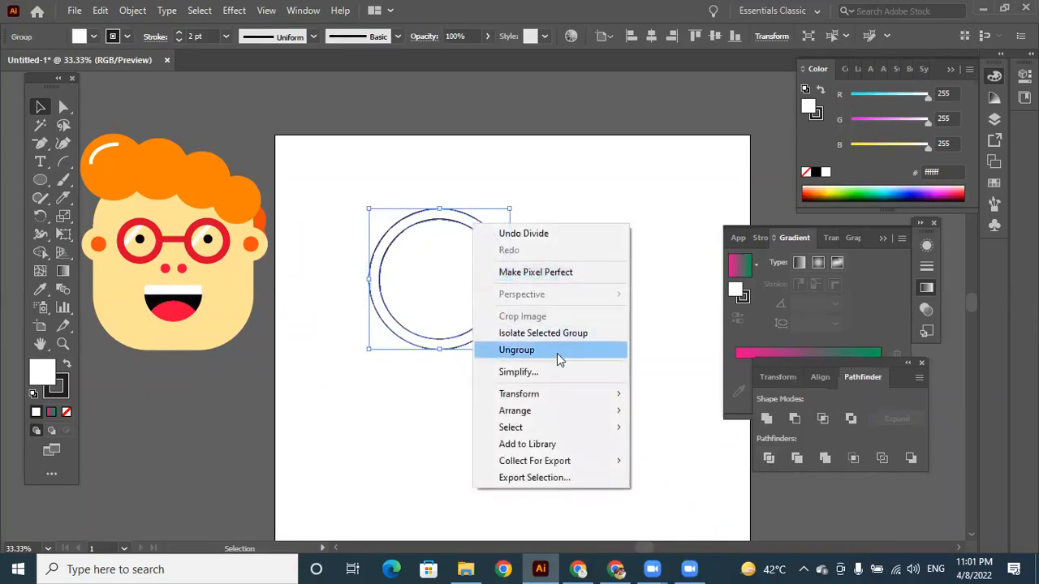
{"action": "left_click", "coordinate": [557, 351]}
{"action": "left_click", "coordinate": [459, 406]}
Pull the inner circle out of the ring, shift the ring toward the artboard's upper-left corner, and delete the inner circle.
{"action": "left_click_drag", "start_coordinate": [460, 280], "coordinate": [631, 349]}
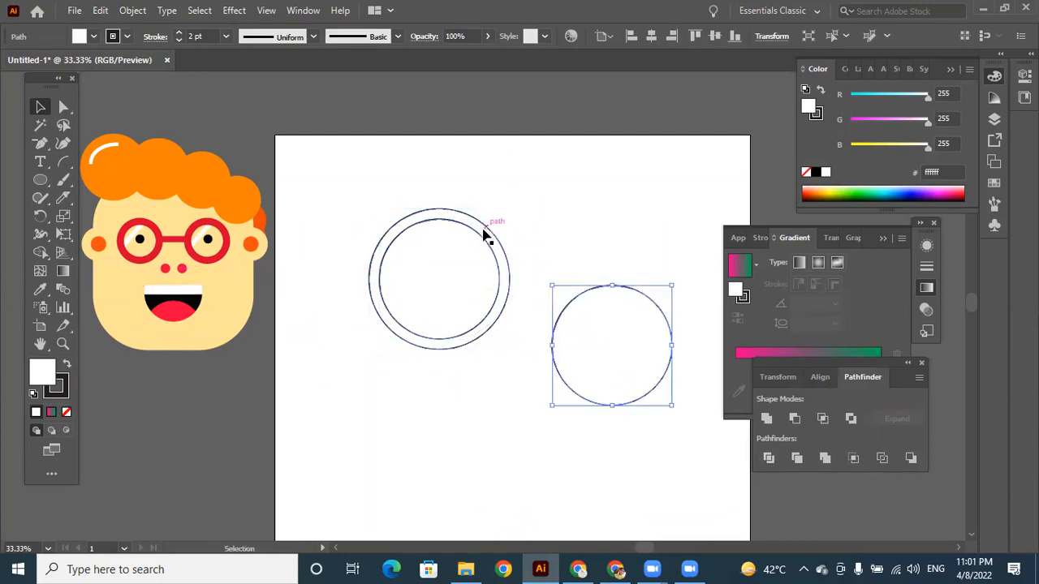
{"action": "left_click_drag", "start_coordinate": [483, 236], "coordinate": [436, 202]}
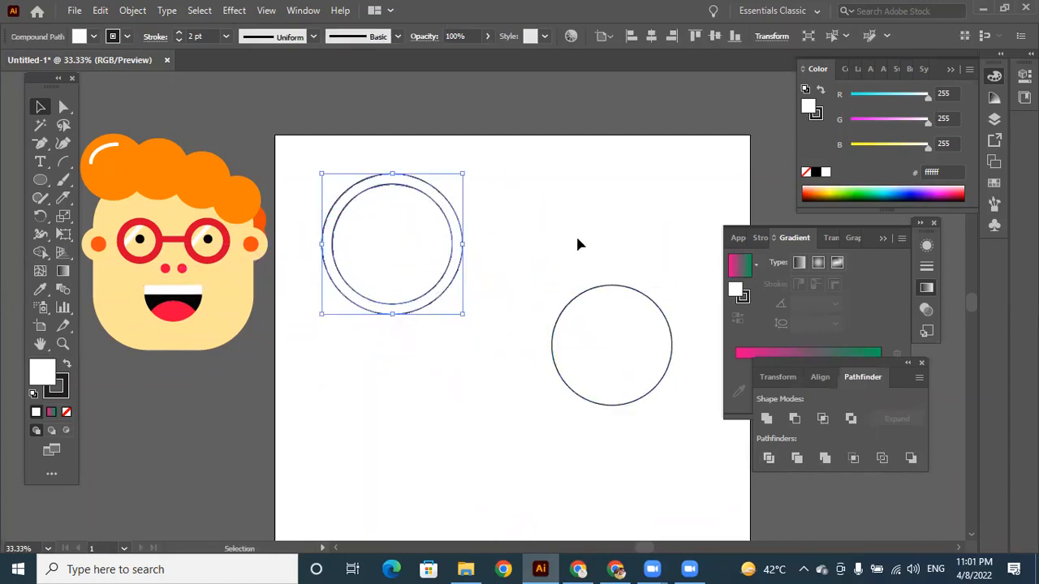
{"action": "left_click", "coordinate": [617, 333]}
{"action": "key", "text": "Delete"}
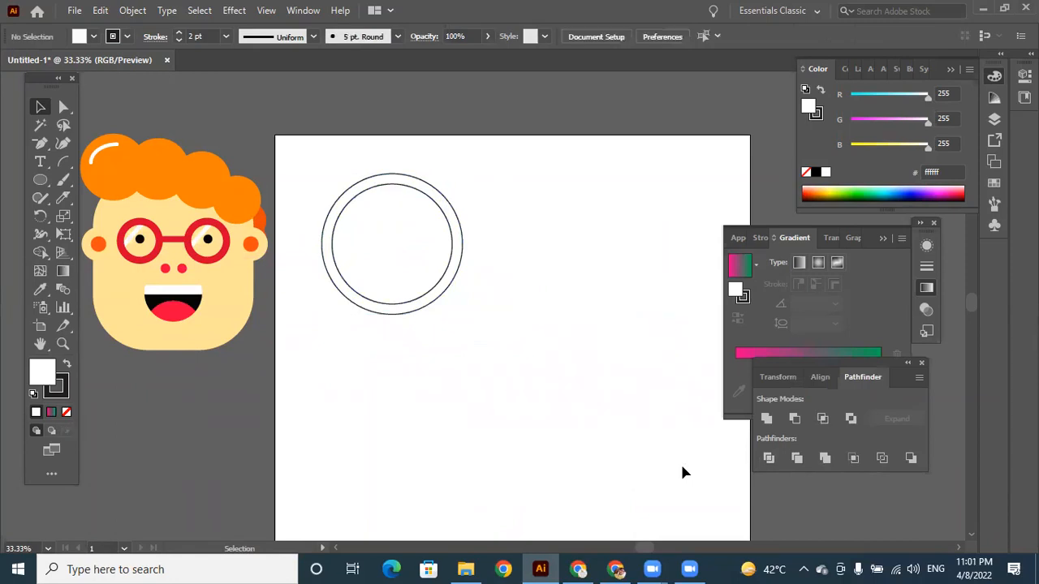
Isolate the ring's compound path, try moving its circles, and undo the changes.
{"action": "double_click", "coordinate": [444, 206]}
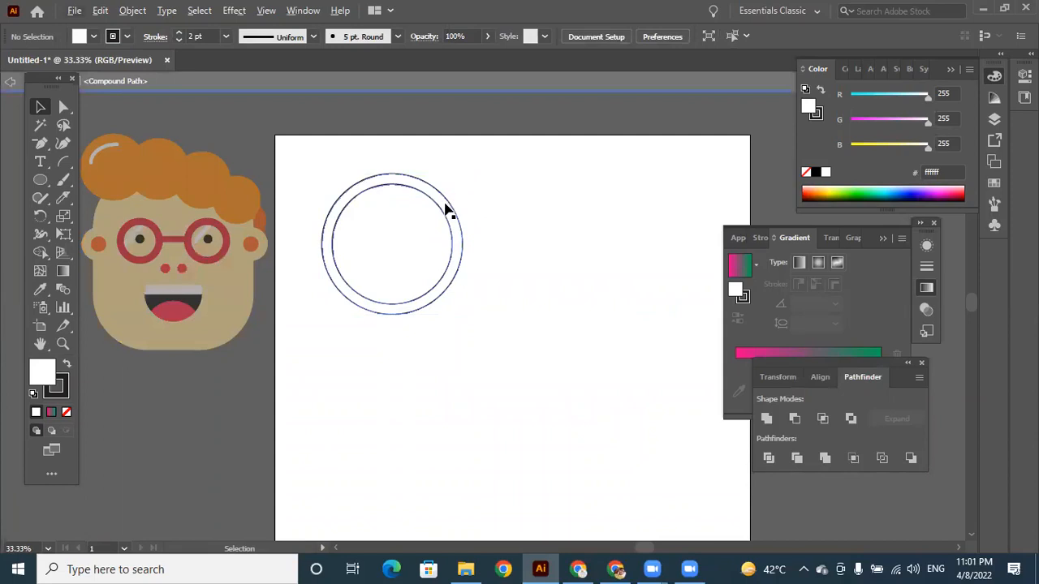
{"action": "left_click_drag", "start_coordinate": [444, 206], "coordinate": [505, 209]}
{"action": "key", "text": "ctrl+z"}
{"action": "left_click", "coordinate": [516, 227]}
{"action": "left_click", "coordinate": [439, 207]}
{"action": "left_click", "coordinate": [513, 223]}
{"action": "left_click", "coordinate": [406, 216]}
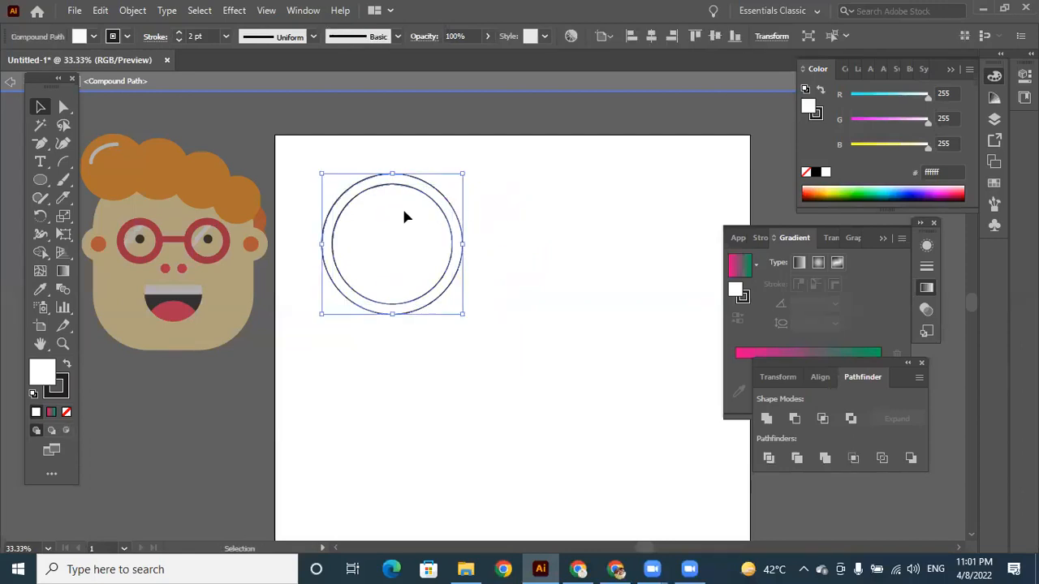
{"action": "right_click", "coordinate": [404, 183]}
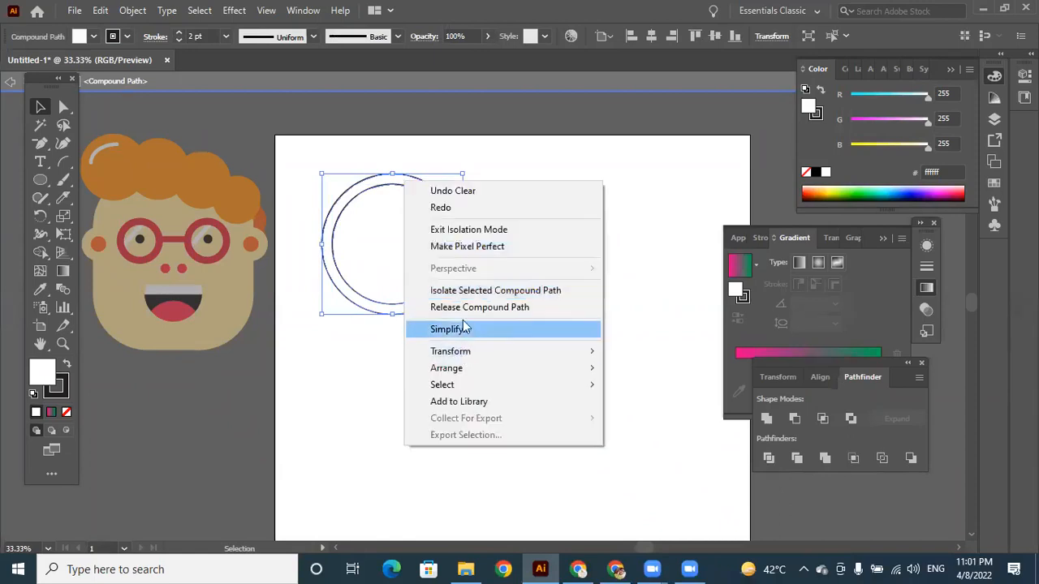
{"action": "left_click", "coordinate": [567, 152]}
{"action": "left_click_drag", "start_coordinate": [415, 189], "coordinate": [524, 248]}
{"action": "key", "text": "ctrl+z"}
{"action": "key", "text": "ctrl+z"}
{"action": "key", "text": "ctrl+z"}
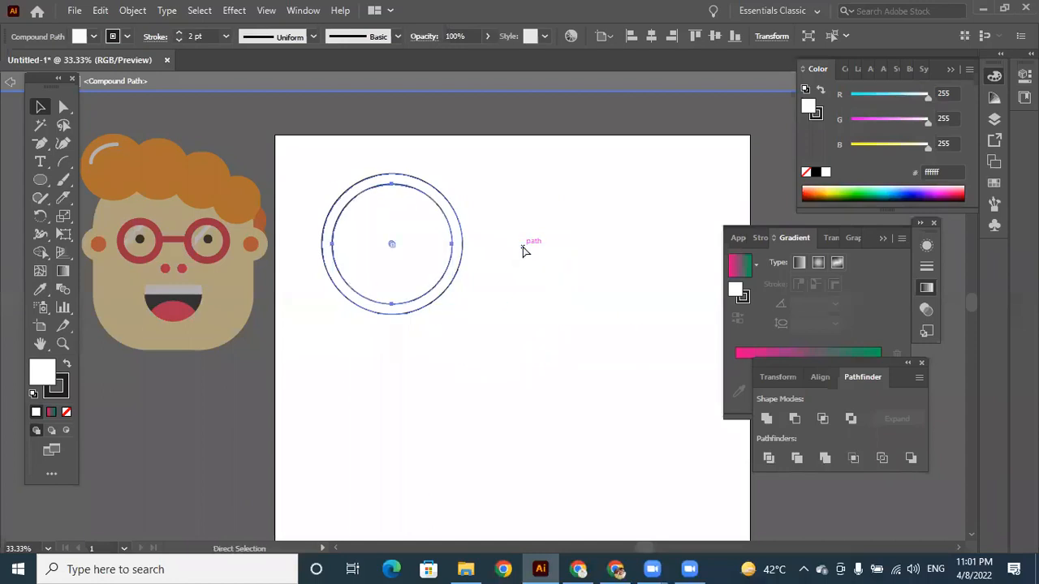
Delete the loose inner circle and arrange three overlapping copies of the ring in a triangular layout.
{"action": "left_click", "coordinate": [626, 287]}
{"action": "key", "text": "Delete"}
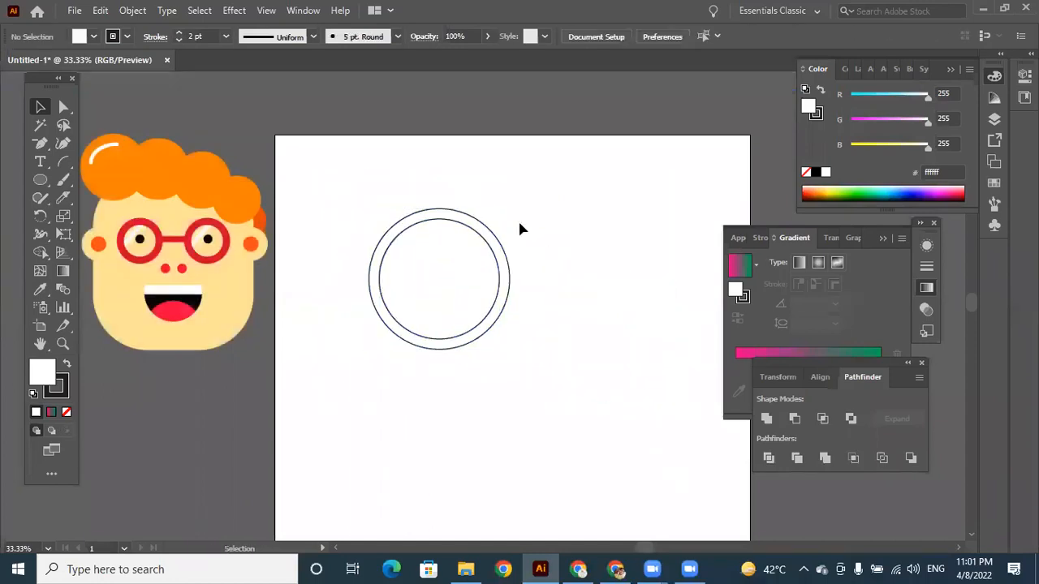
{"action": "left_click_drag", "start_coordinate": [481, 232], "coordinate": [464, 254]}
{"action": "left_click", "coordinate": [571, 331]}
Remove the outer arcs of all three overlapping rings with Shape Builder to leave a three-pointed knot.
{"action": "left_click_drag", "start_coordinate": [324, 164], "coordinate": [507, 367]}
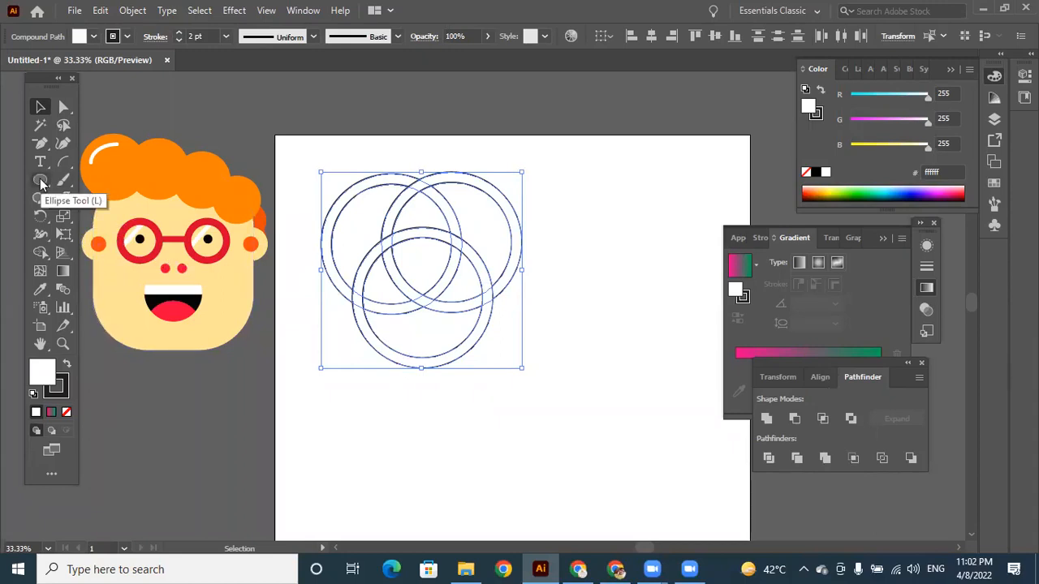
{"action": "left_click", "coordinate": [41, 252]}
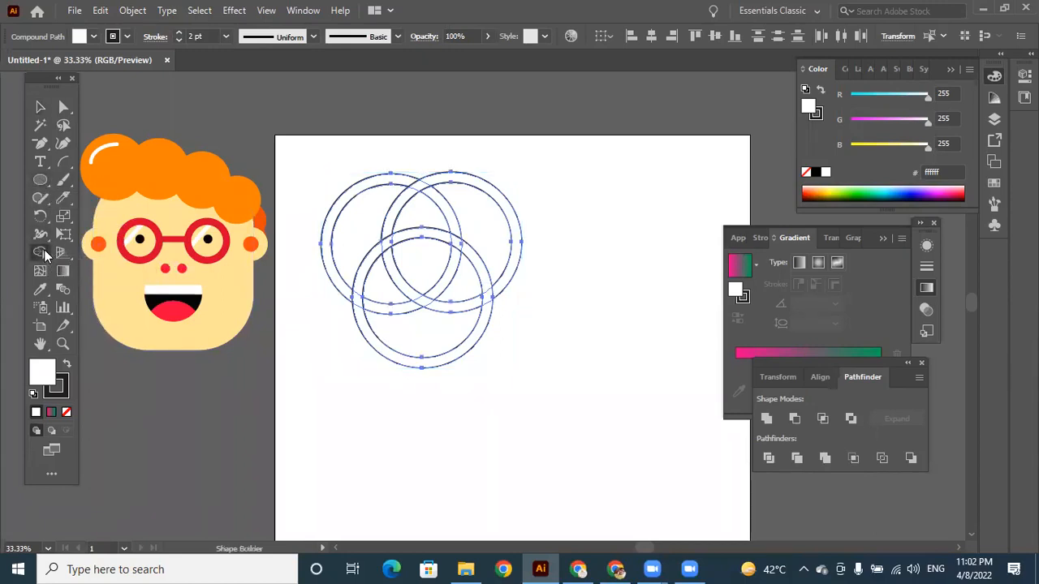
{"action": "left_click", "coordinate": [499, 200], "text": "alt"}
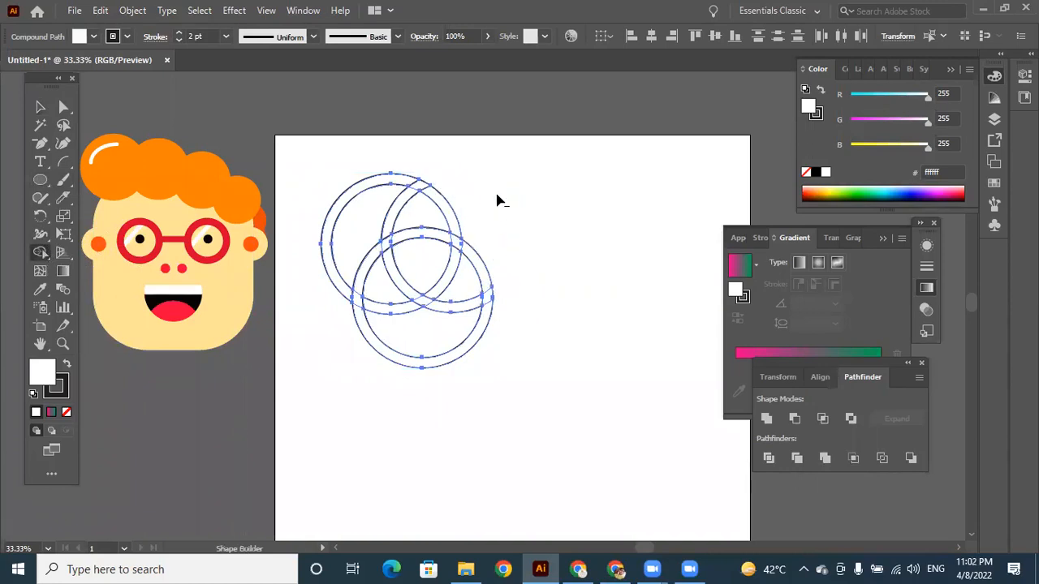
{"action": "left_click", "coordinate": [447, 361], "text": "alt"}
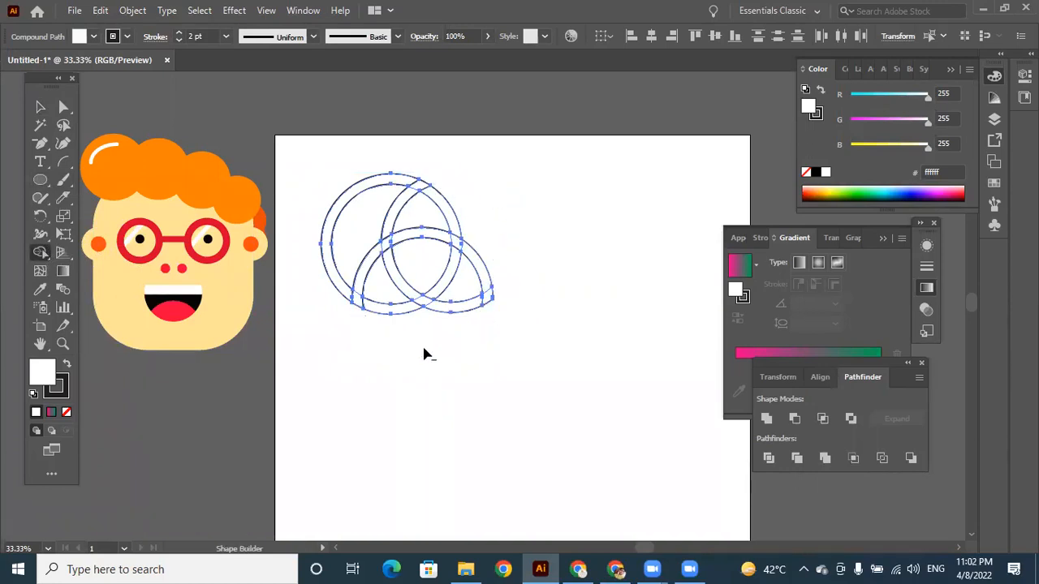
{"action": "left_click", "coordinate": [347, 199], "text": "alt"}
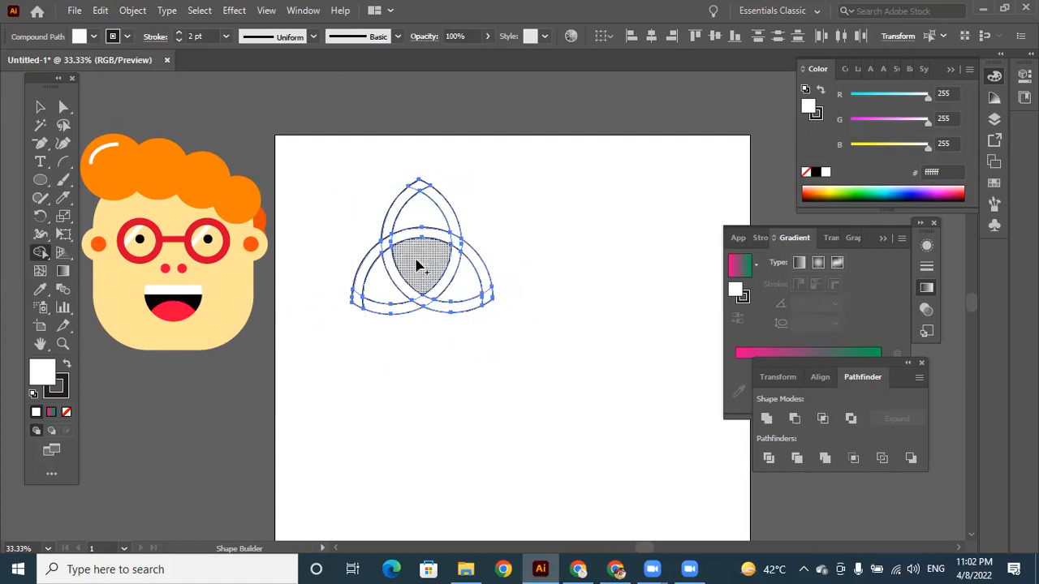
Merge the knot's adjoining band segments with Shape Builder into continuous strands that weave over and under each other.
{"action": "mouse_move", "coordinate": [412, 193]}
{"action": "left_mouse_down"}
{"action": "mouse_move", "coordinate": [433, 191]}
{"action": "mouse_move", "coordinate": [454, 232]}
{"action": "left_mouse_up"}
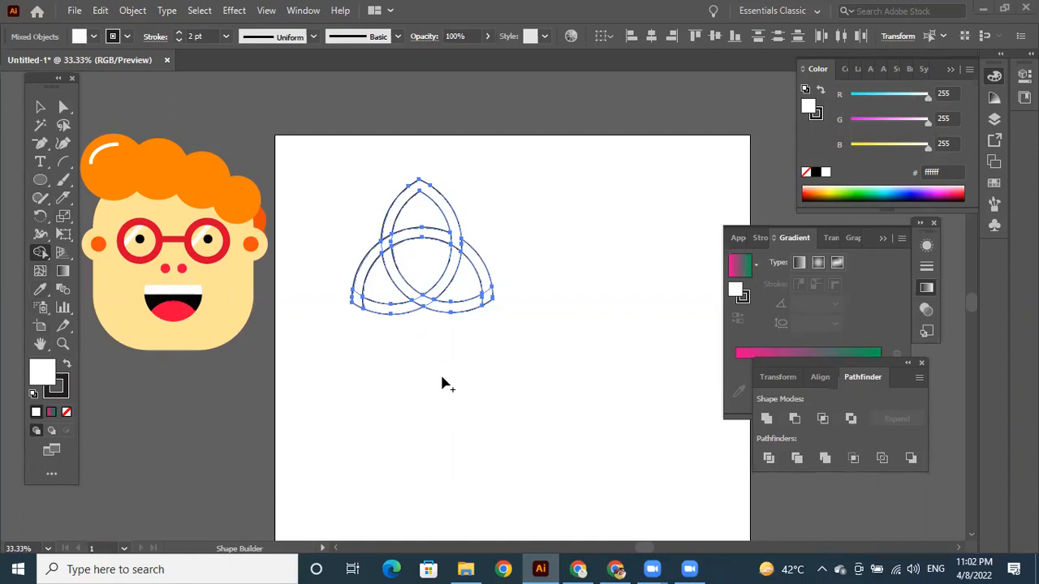
{"action": "left_click", "coordinate": [40, 345]}
{"action": "left_click_drag", "start_coordinate": [518, 408], "coordinate": [518, 341]}
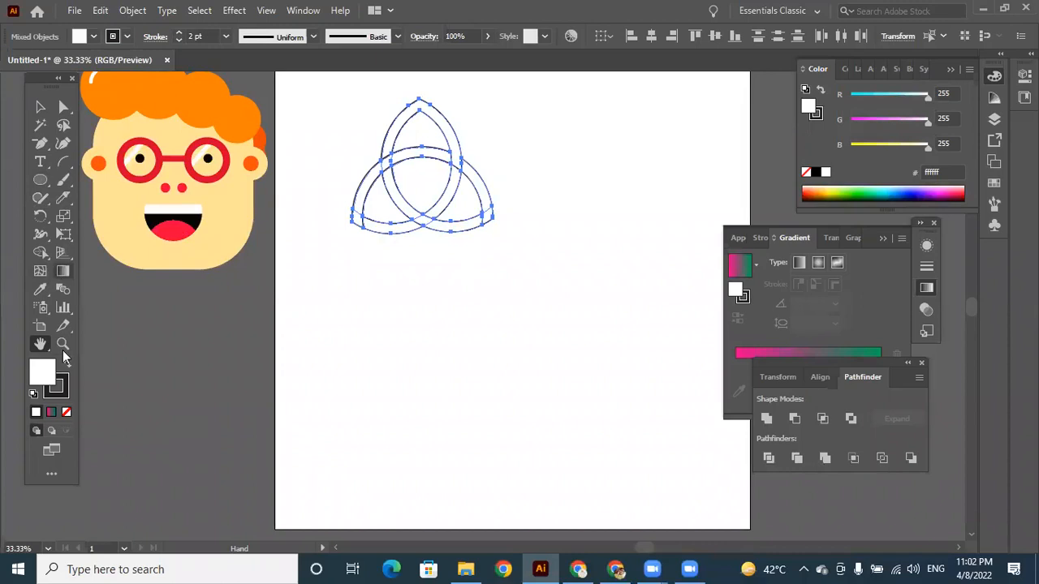
{"action": "left_click", "coordinate": [41, 254]}
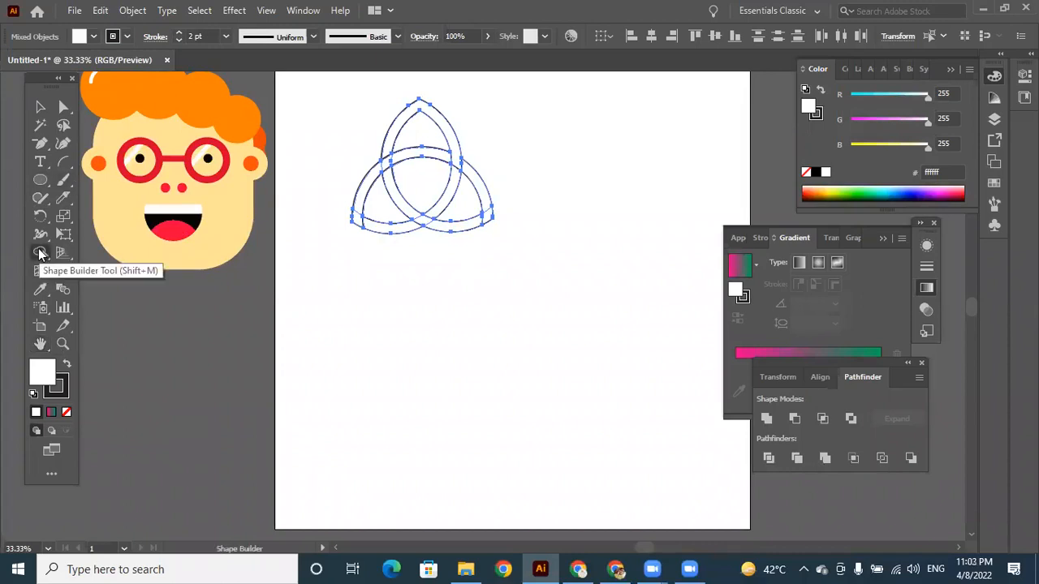
{"action": "left_click_drag", "start_coordinate": [457, 169], "coordinate": [459, 174]}
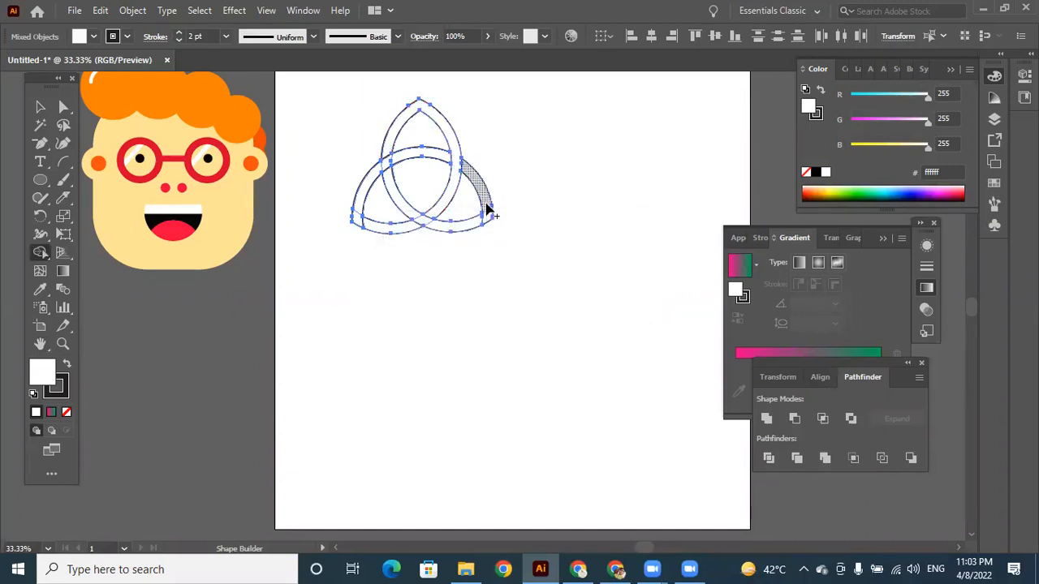
{"action": "mouse_move", "coordinate": [489, 209]}
{"action": "left_mouse_down"}
{"action": "mouse_move", "coordinate": [469, 226]}
{"action": "mouse_move", "coordinate": [416, 220]}
{"action": "left_mouse_up"}
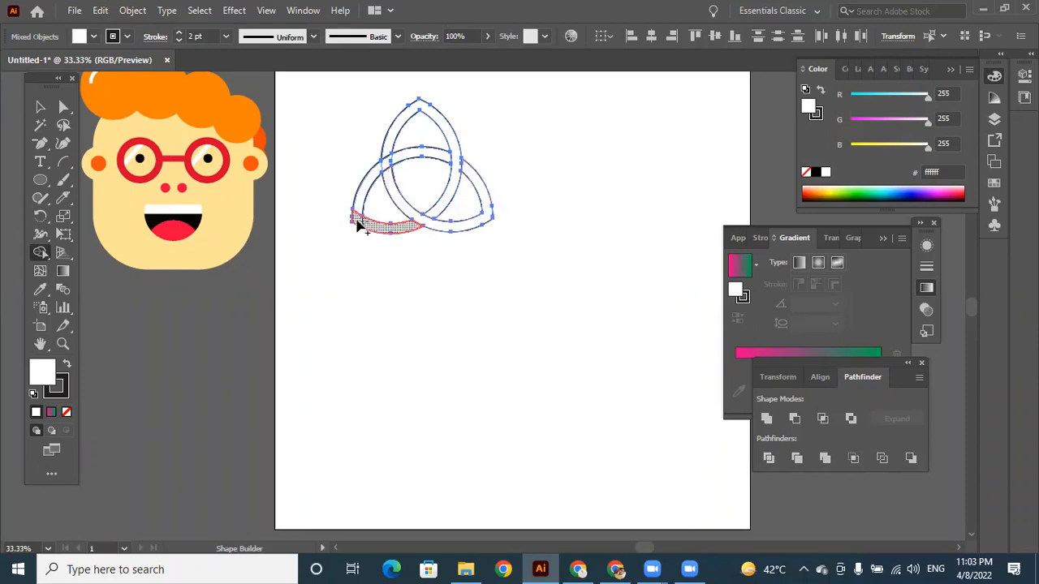
{"action": "mouse_move", "coordinate": [358, 221]}
{"action": "left_mouse_down"}
{"action": "mouse_move", "coordinate": [378, 166]}
{"action": "mouse_move", "coordinate": [393, 160]}
{"action": "mouse_move", "coordinate": [376, 175]}
{"action": "left_mouse_up"}
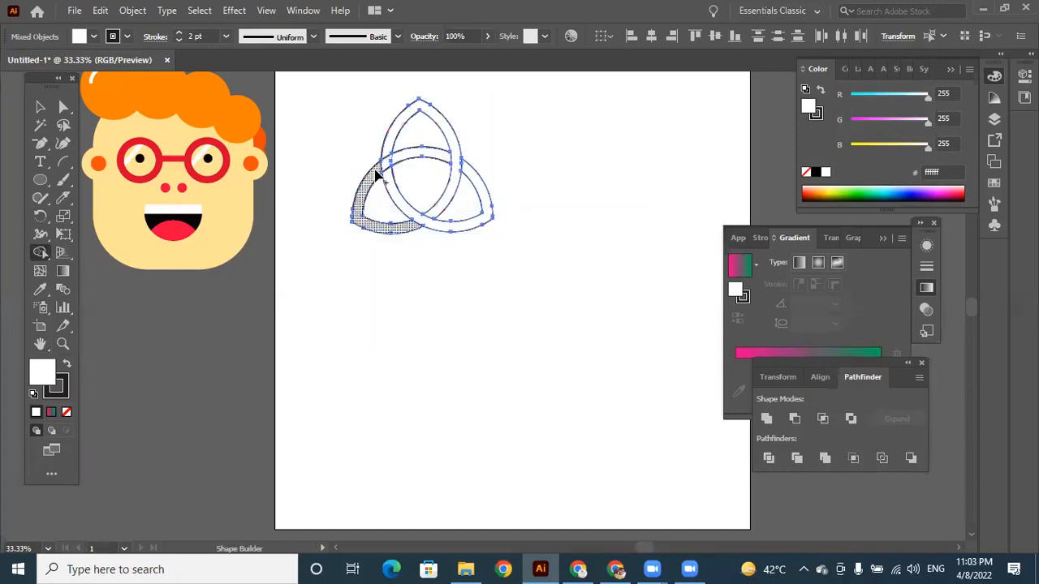
{"action": "left_click_drag", "start_coordinate": [377, 171], "coordinate": [395, 163]}
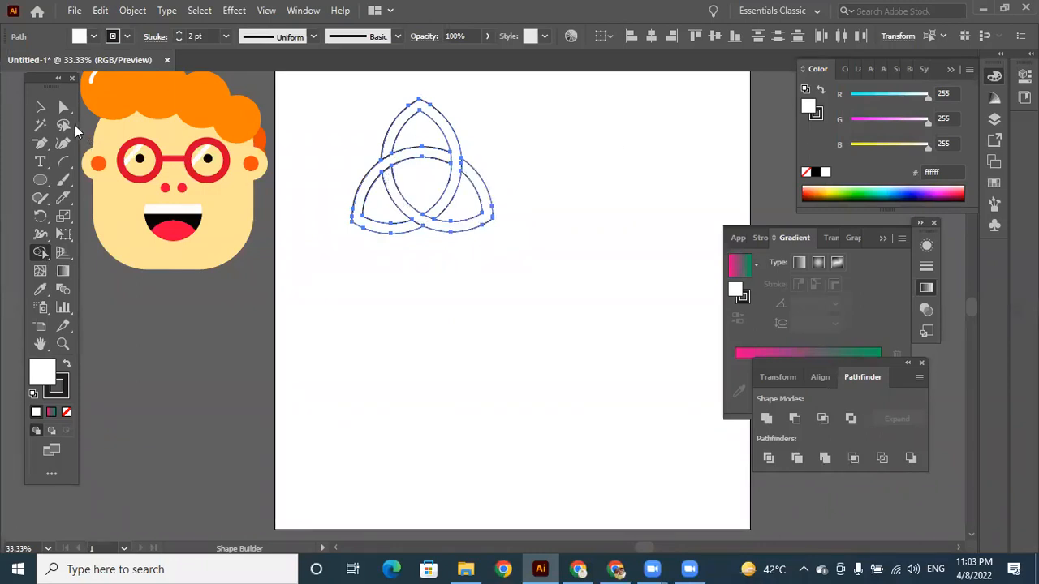
Fill the knot with a linear gradient running from orange (f7941d) to pink (ec008c).
{"action": "left_click", "coordinate": [41, 109]}
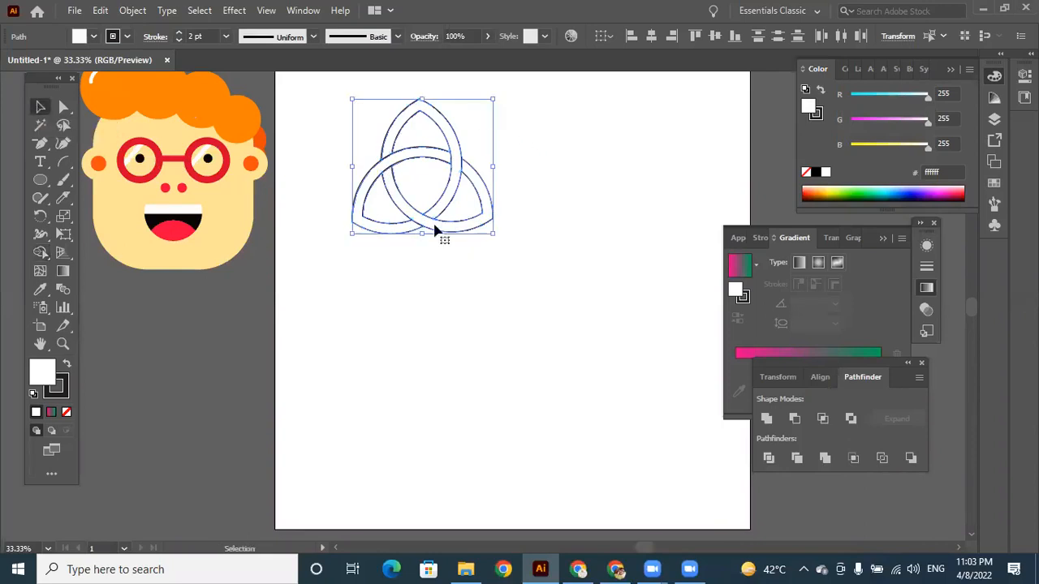
{"action": "left_click", "coordinate": [51, 414]}
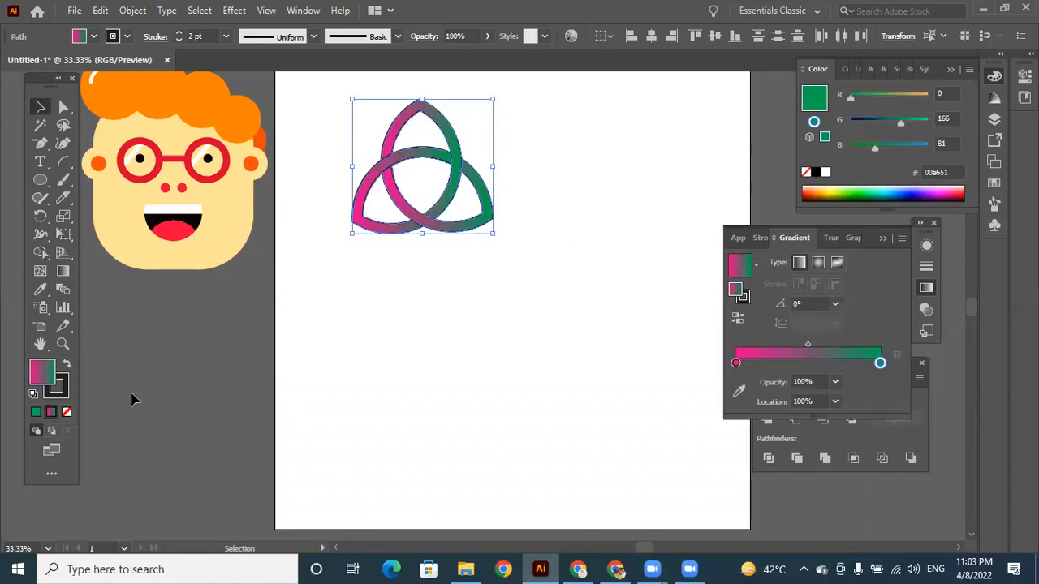
{"action": "left_click", "coordinate": [736, 363]}
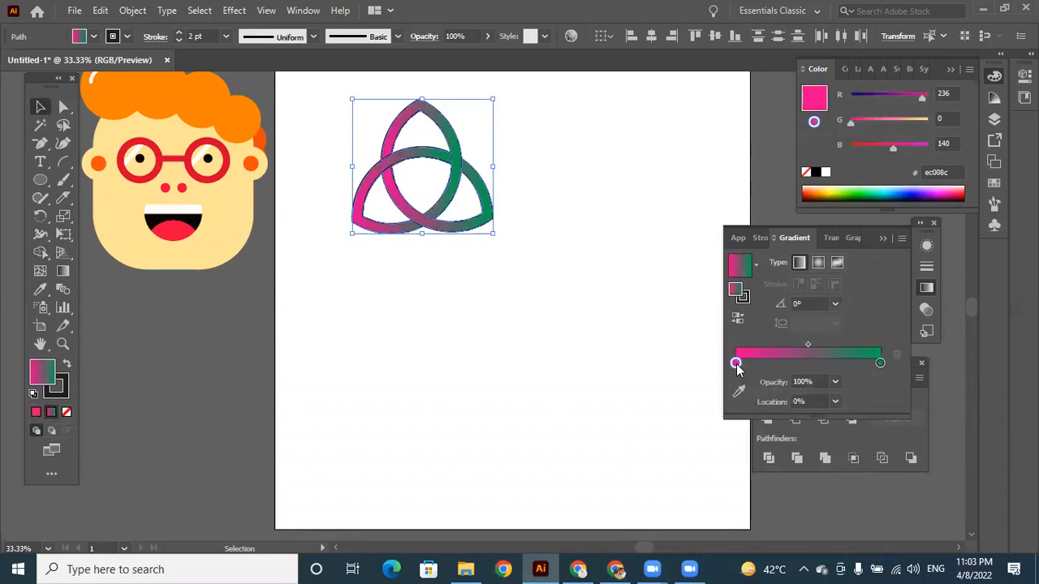
{"action": "double_click", "coordinate": [735, 363]}
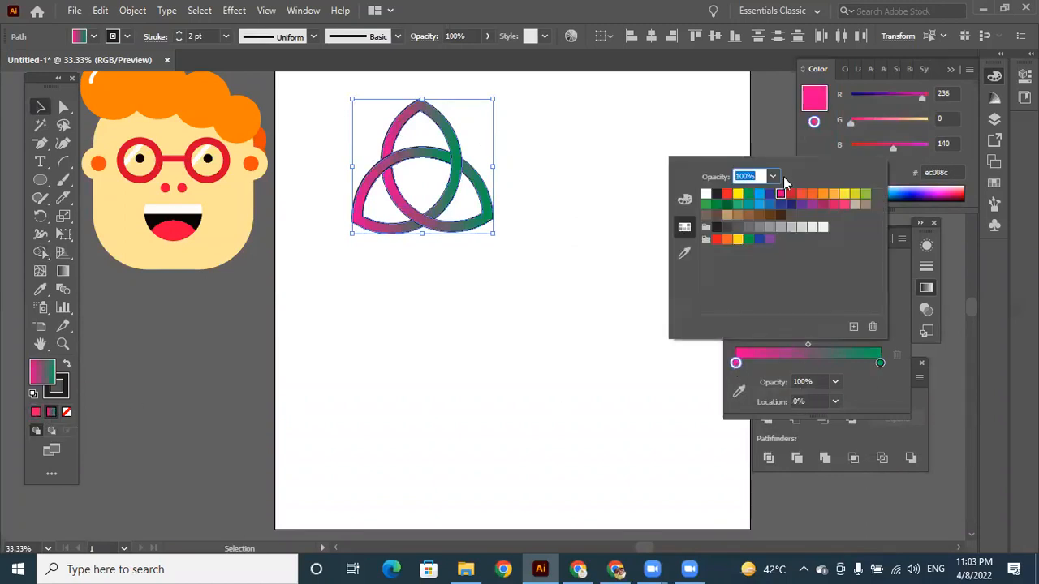
{"action": "left_click", "coordinate": [822, 195]}
{"action": "left_click", "coordinate": [881, 364]}
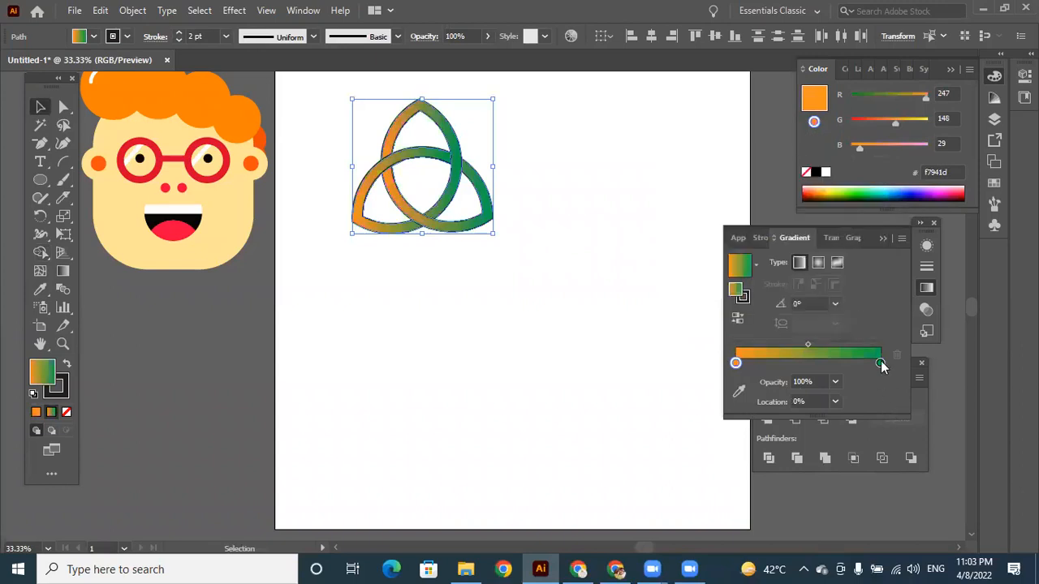
{"action": "double_click", "coordinate": [881, 363]}
{"action": "left_click", "coordinate": [780, 195]}
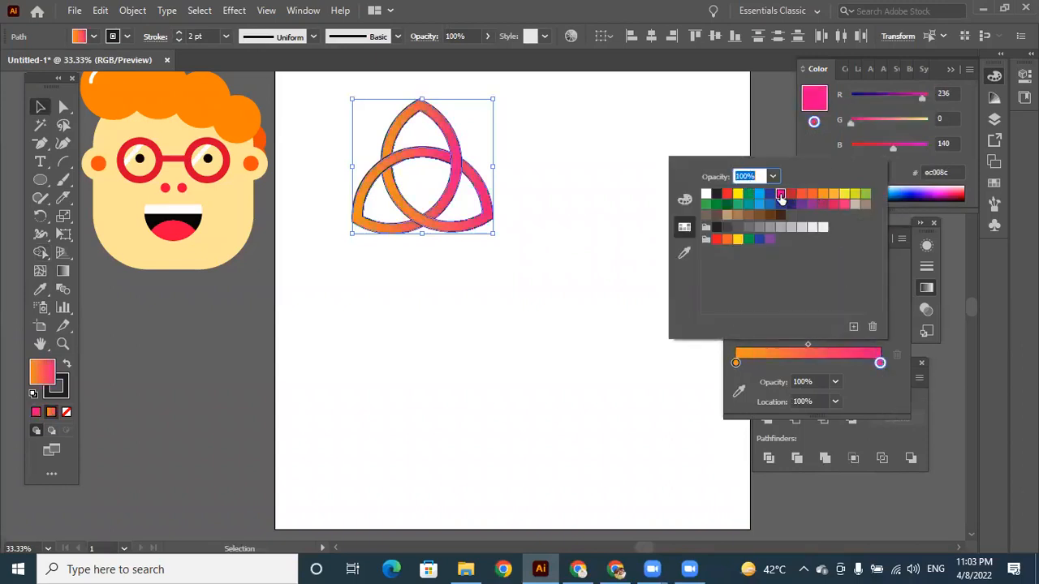
{"action": "left_click", "coordinate": [504, 354]}
Move the knot's interlaced strands apart to check that they are separate pieces, and undo the moves.
{"action": "key", "text": "ctrl+equal"}
{"action": "key", "text": "ctrl+equal"}
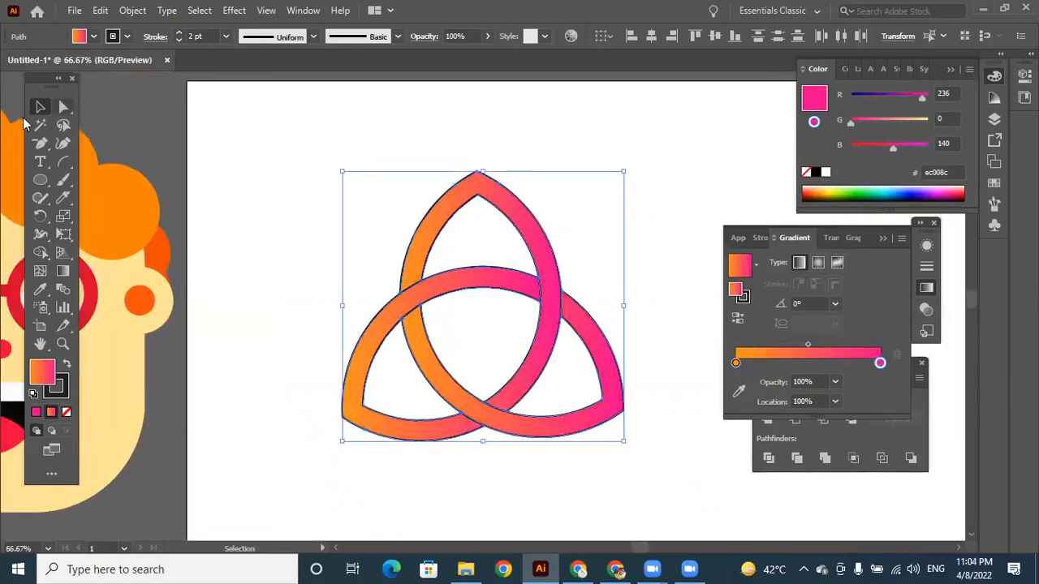
{"action": "left_click", "coordinate": [270, 296]}
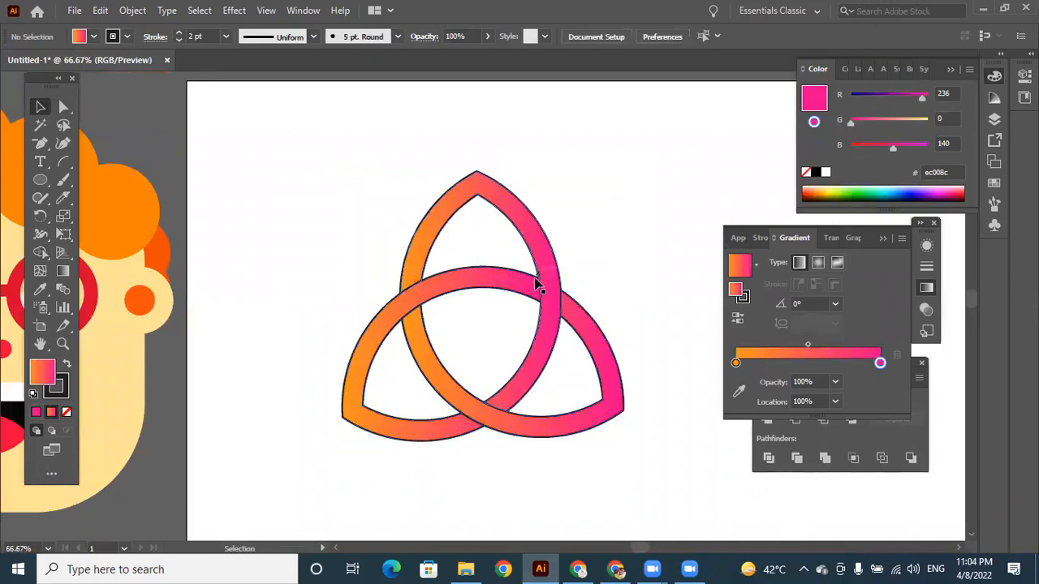
{"action": "left_click_drag", "start_coordinate": [514, 283], "coordinate": [552, 114]}
{"action": "left_click_drag", "start_coordinate": [608, 379], "coordinate": [647, 387]}
{"action": "key", "text": "ctrl+z"}
{"action": "key", "text": "ctrl+z"}
{"action": "key", "text": "ctrl+z"}
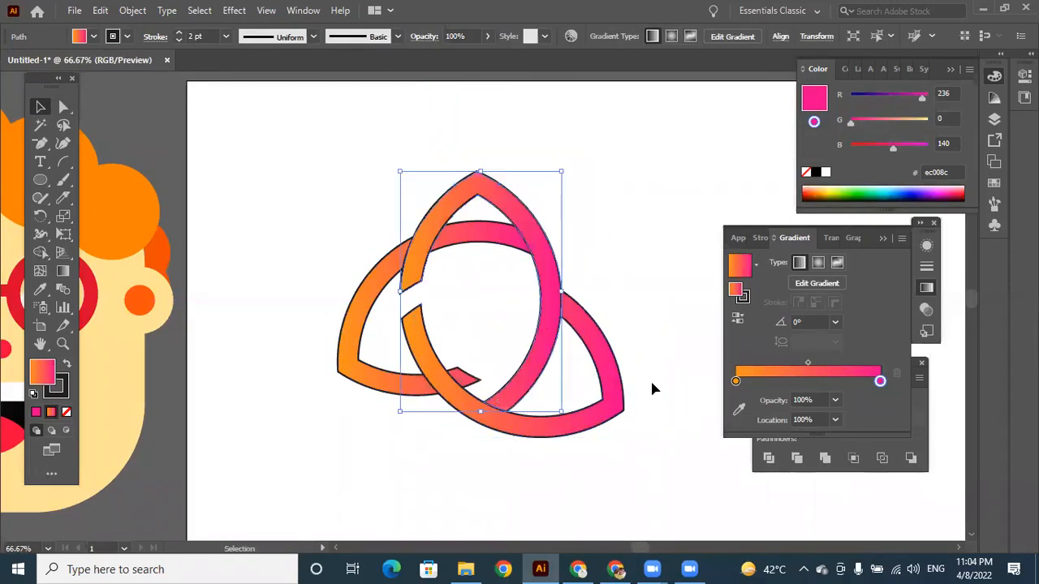
Group all the knot's strands and move the group up to the artboard's top edge.
{"action": "left_click_drag", "start_coordinate": [326, 204], "coordinate": [531, 401]}
{"action": "right_click", "coordinate": [547, 302]}
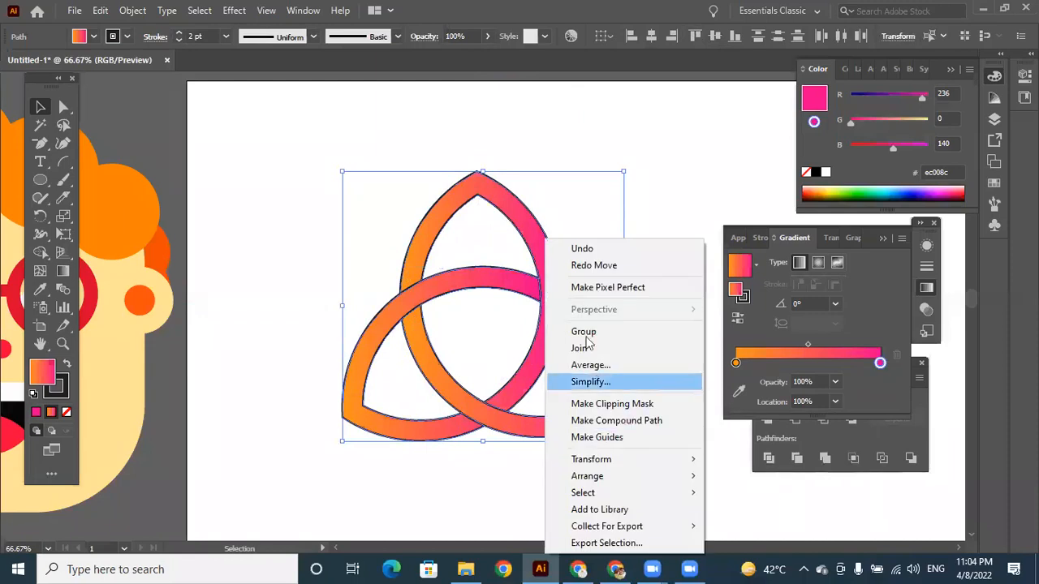
{"action": "left_click", "coordinate": [584, 333]}
{"action": "left_click", "coordinate": [652, 255]}
{"action": "left_click_drag", "start_coordinate": [547, 284], "coordinate": [527, 200]}
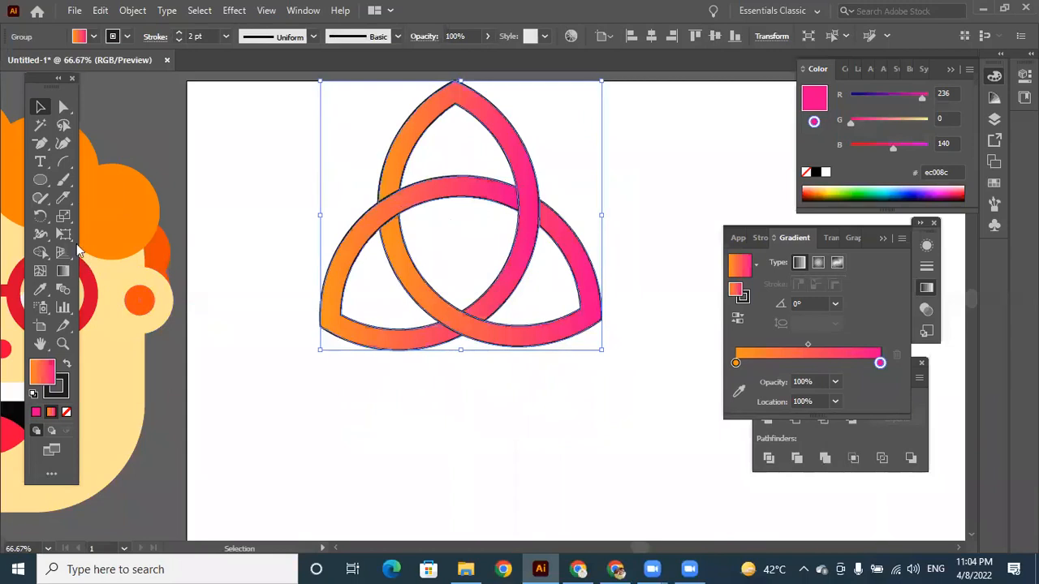
Add the text LOGO in Source Serif Variable at 162 pt over the lower part of the knot, and close the Gradient panel.
{"action": "left_click", "coordinate": [40, 162]}
{"action": "left_click", "coordinate": [316, 387]}
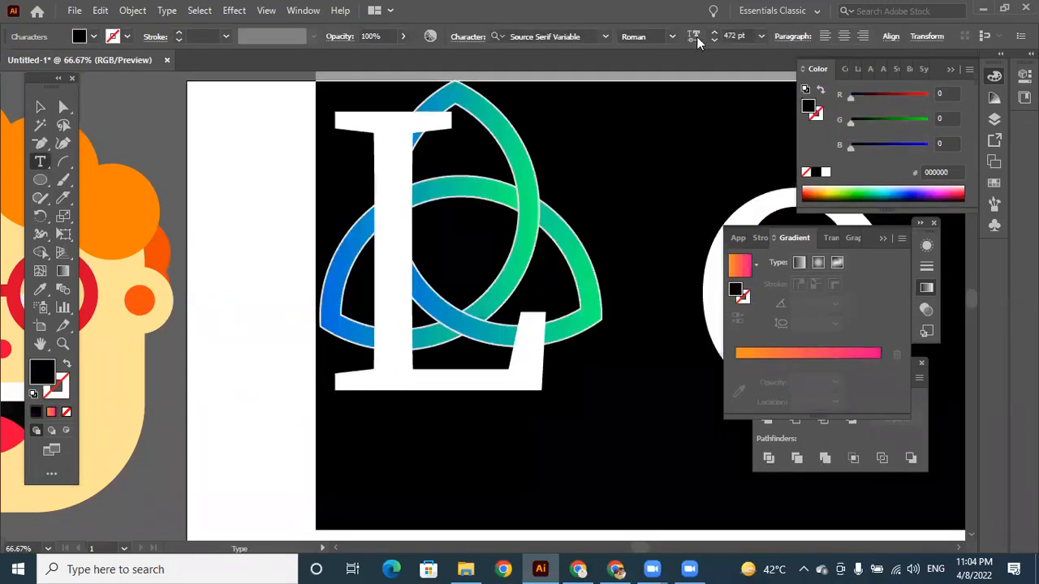
{"action": "left_click", "coordinate": [729, 35]}
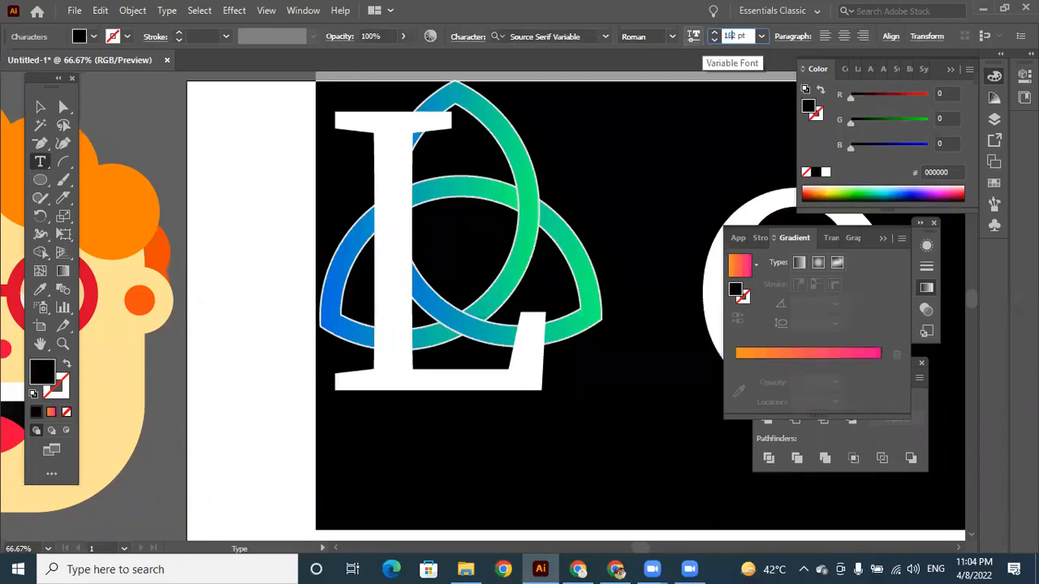
{"action": "key", "text": "Return"}
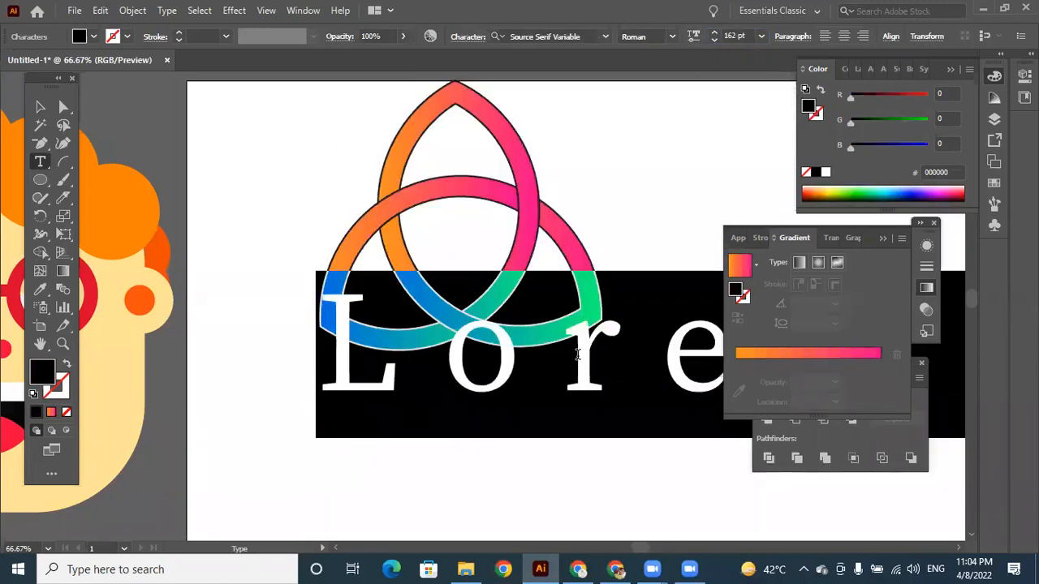
{"action": "type", "text": "LOG"}
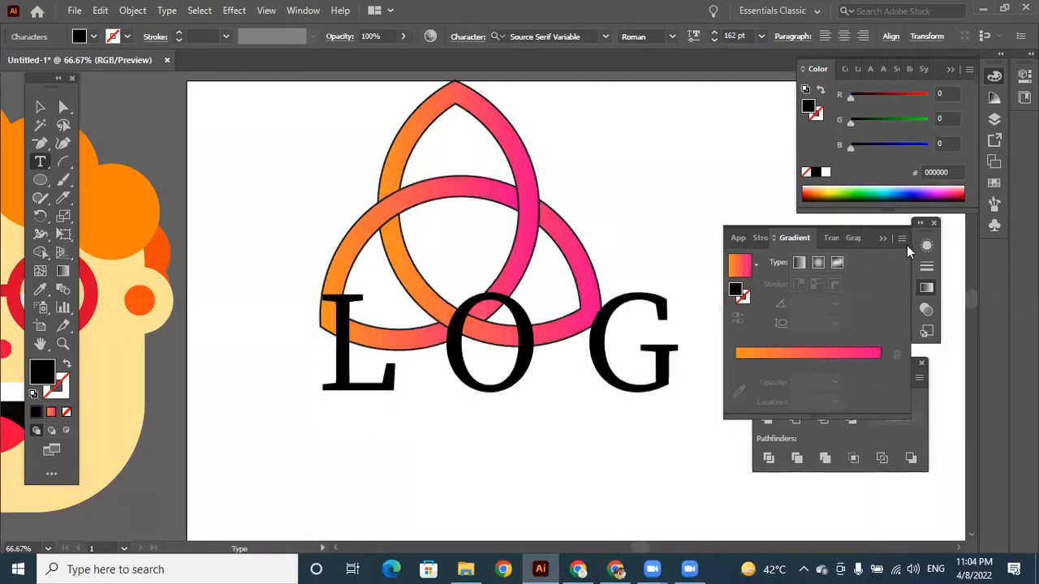
{"action": "left_click", "coordinate": [883, 238]}
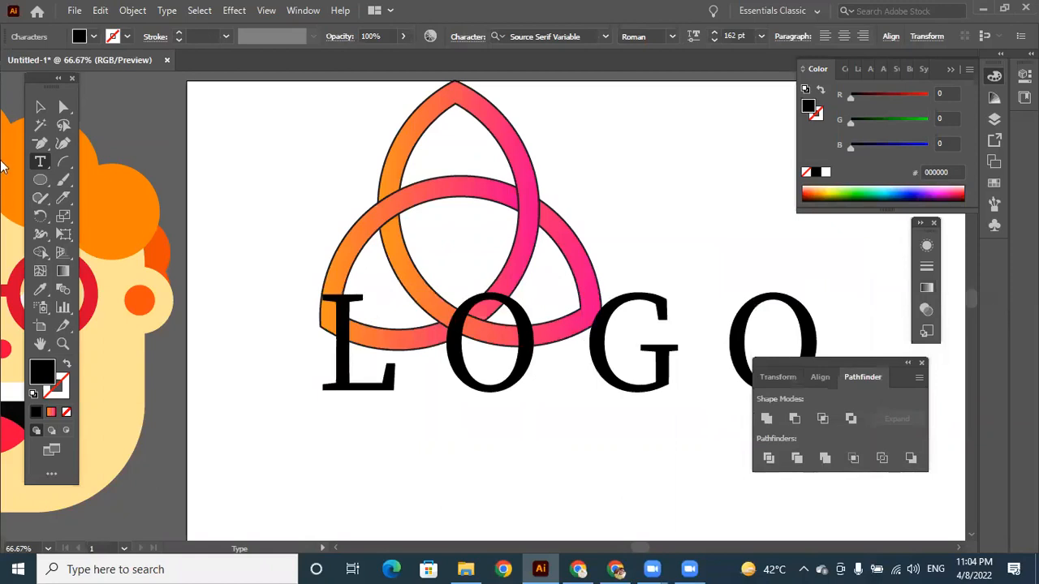
Reduce the LOGO text to 62 pt and centre it by eye just beneath the knot.
{"action": "left_click", "coordinate": [38, 109]}
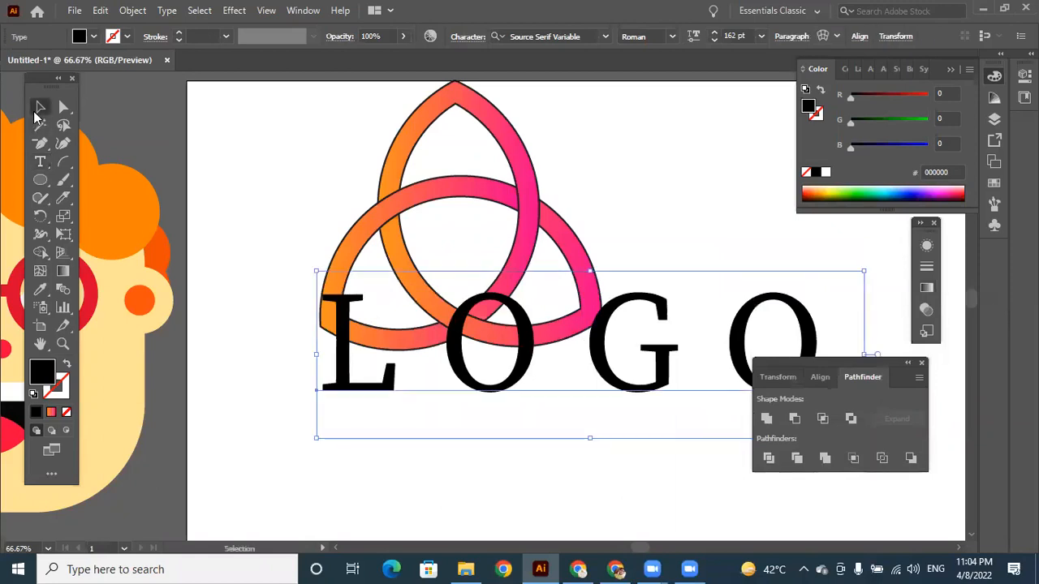
{"action": "left_click", "coordinate": [728, 37]}
{"action": "type", "text": "62"}
{"action": "key", "text": "Return"}
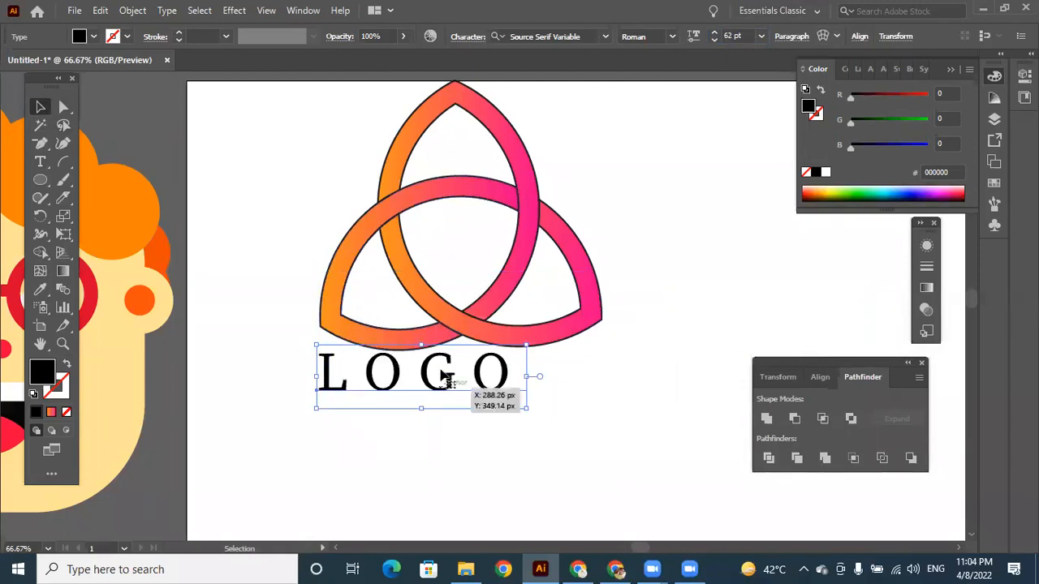
{"action": "left_click_drag", "start_coordinate": [460, 387], "coordinate": [500, 406]}
{"action": "left_click", "coordinate": [645, 260]}
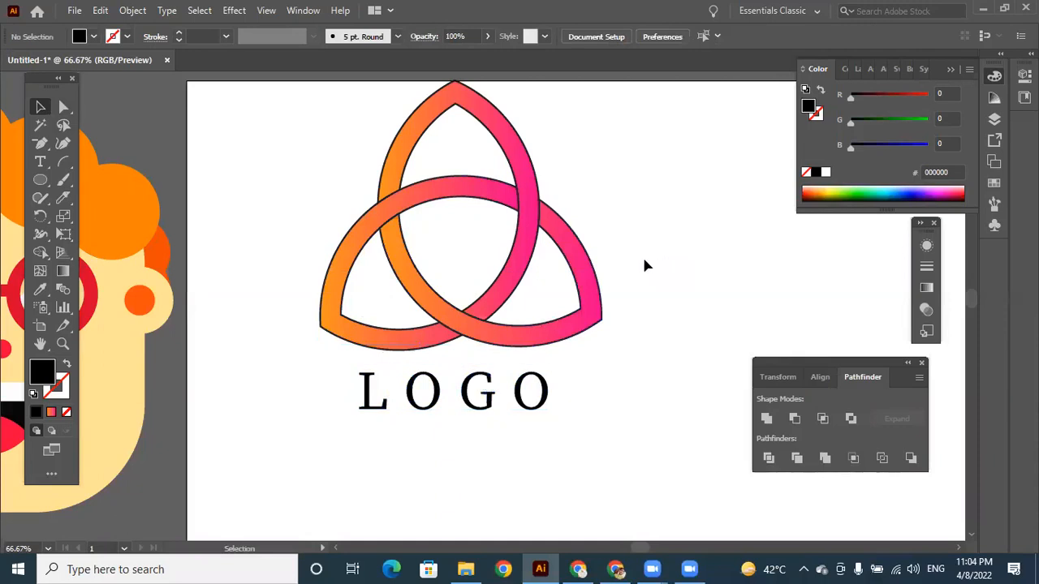
Delete the knot together with the LOGO text beneath it.
{"action": "left_click", "coordinate": [542, 266]}
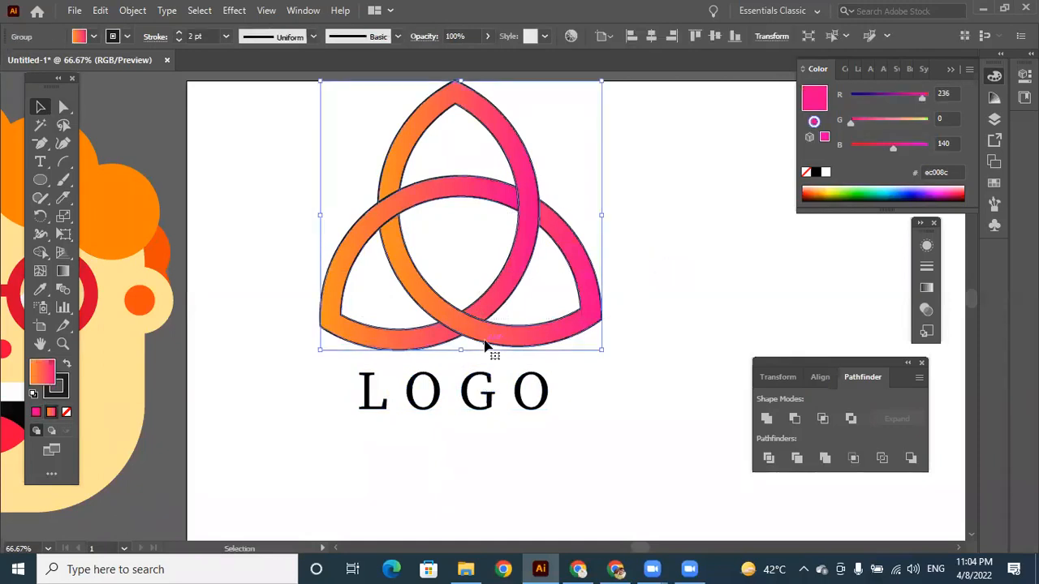
{"action": "left_click", "coordinate": [625, 235]}
{"action": "left_click_drag", "start_coordinate": [624, 235], "coordinate": [436, 448]}
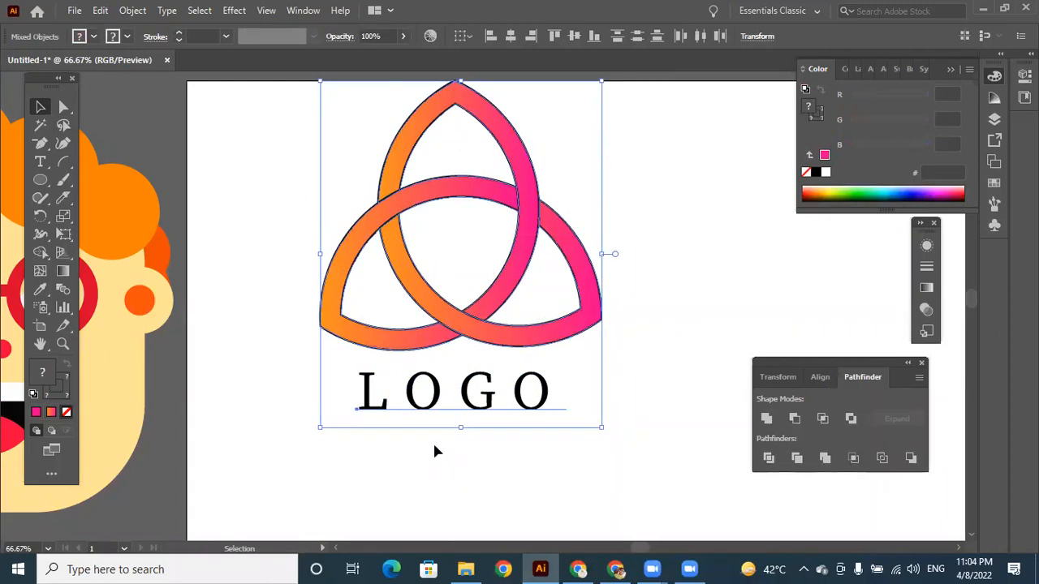
{"action": "key", "text": "Delete"}
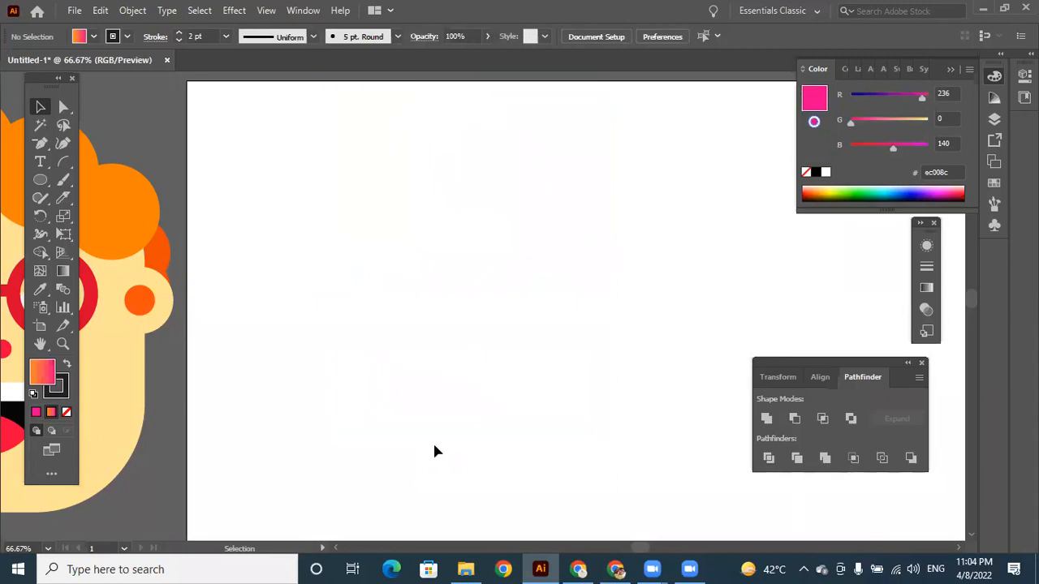
Draw a large circle with no fill and a 2 pt outline, and move it towards the artboard's upper left.
{"action": "left_click", "coordinate": [39, 180]}
{"action": "left_click_drag", "start_coordinate": [377, 155], "coordinate": [650, 427]}
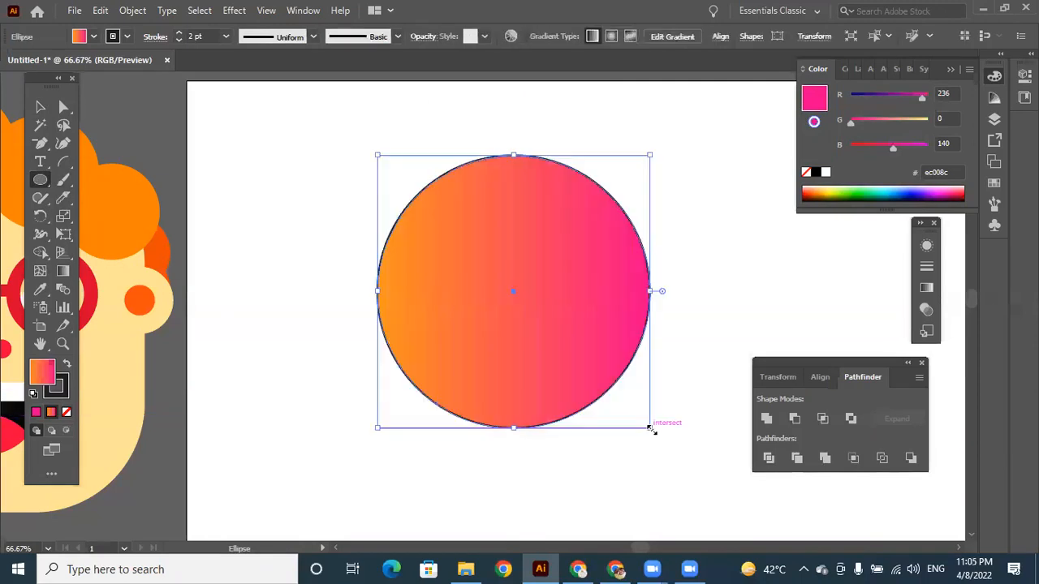
{"action": "left_click", "coordinate": [36, 413]}
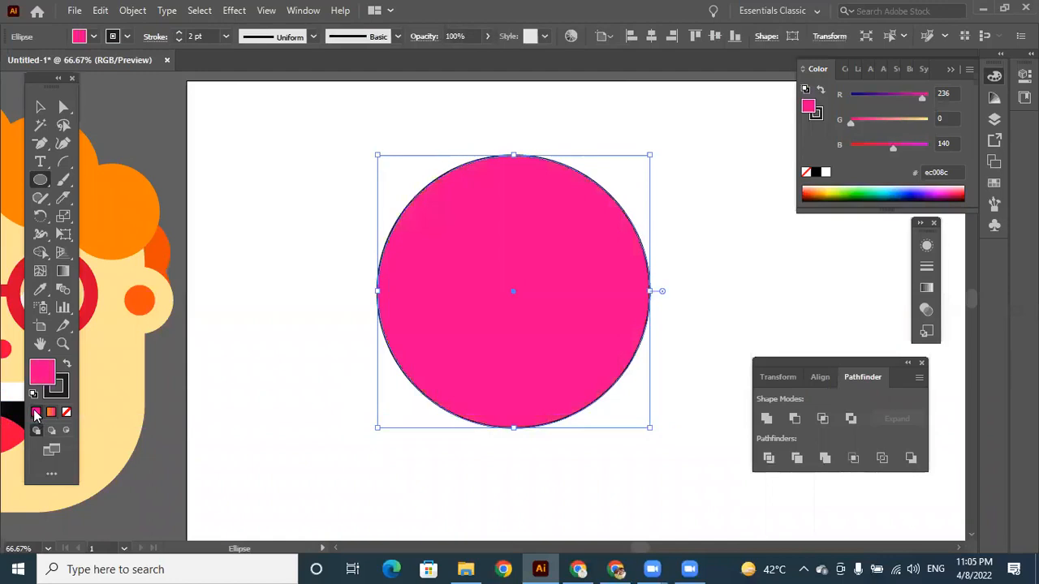
{"action": "left_click", "coordinate": [69, 414]}
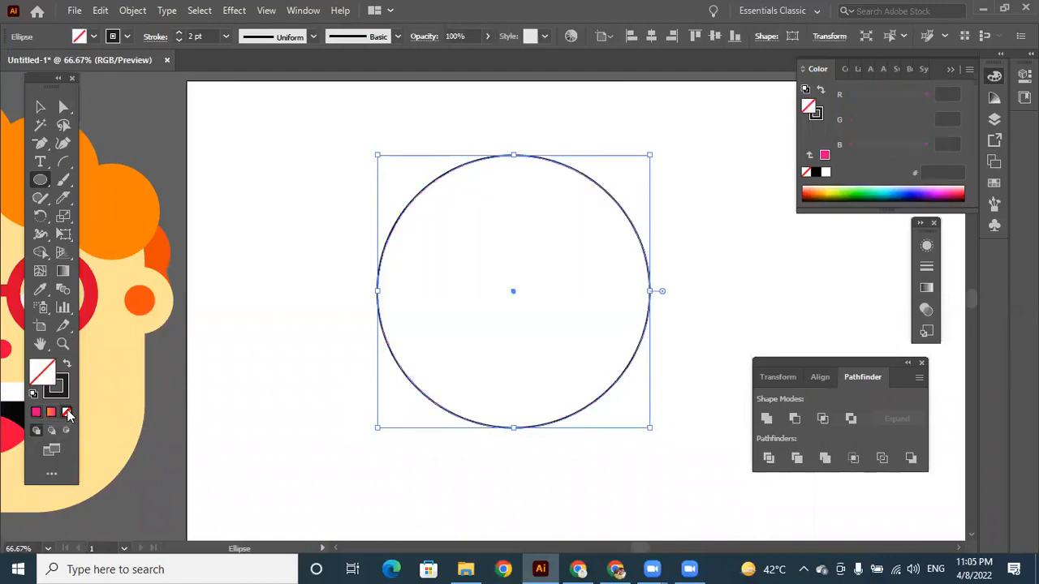
{"action": "left_click", "coordinate": [42, 110]}
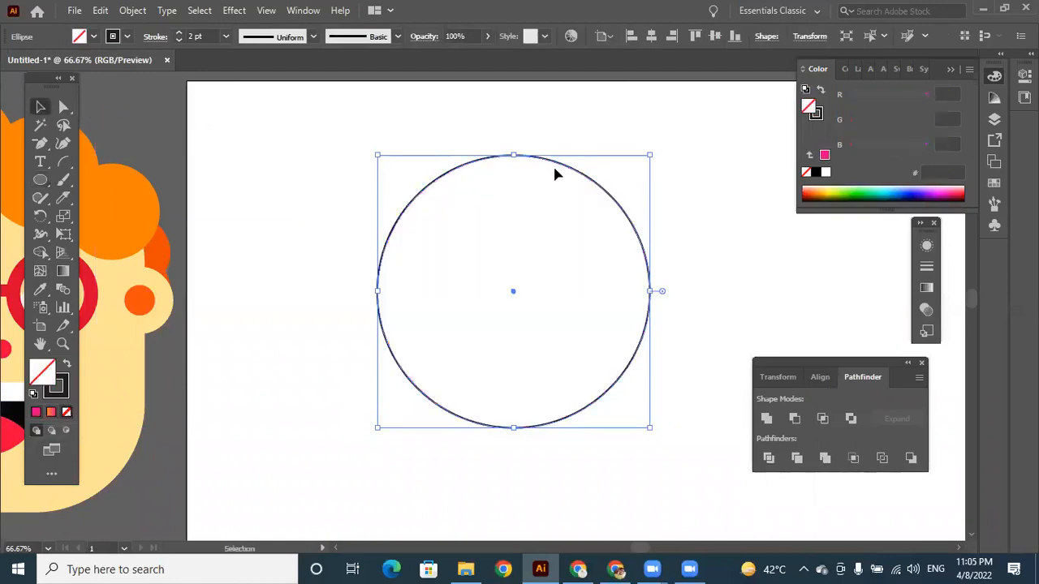
{"action": "left_click_drag", "start_coordinate": [554, 164], "coordinate": [497, 133]}
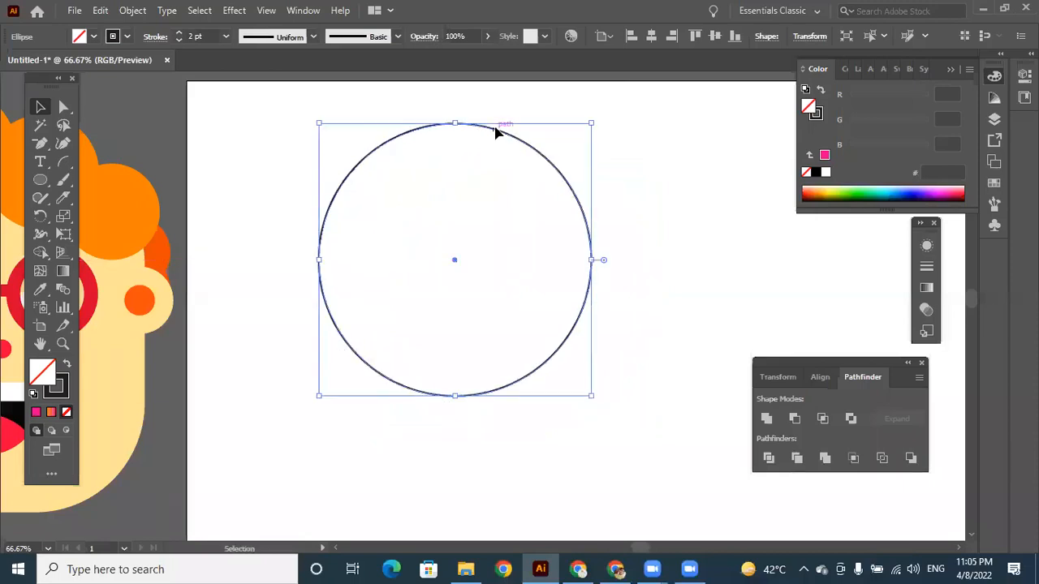
{"action": "left_click", "coordinate": [676, 250]}
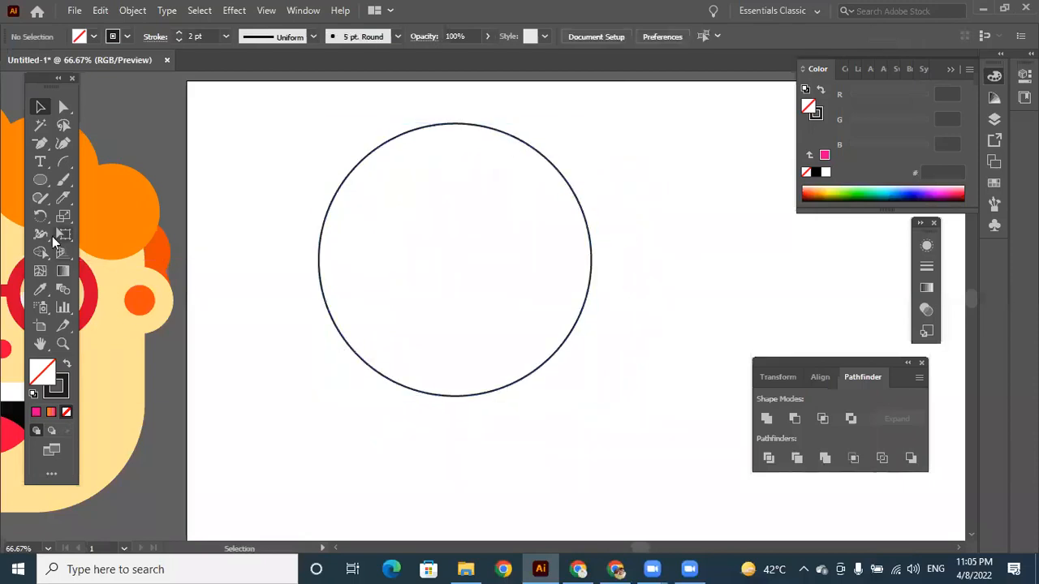
Draw a rectangle wider than the circle over its lower half, and nudge it slightly down.
{"action": "left_click_drag", "start_coordinate": [40, 181], "coordinate": [91, 178]}
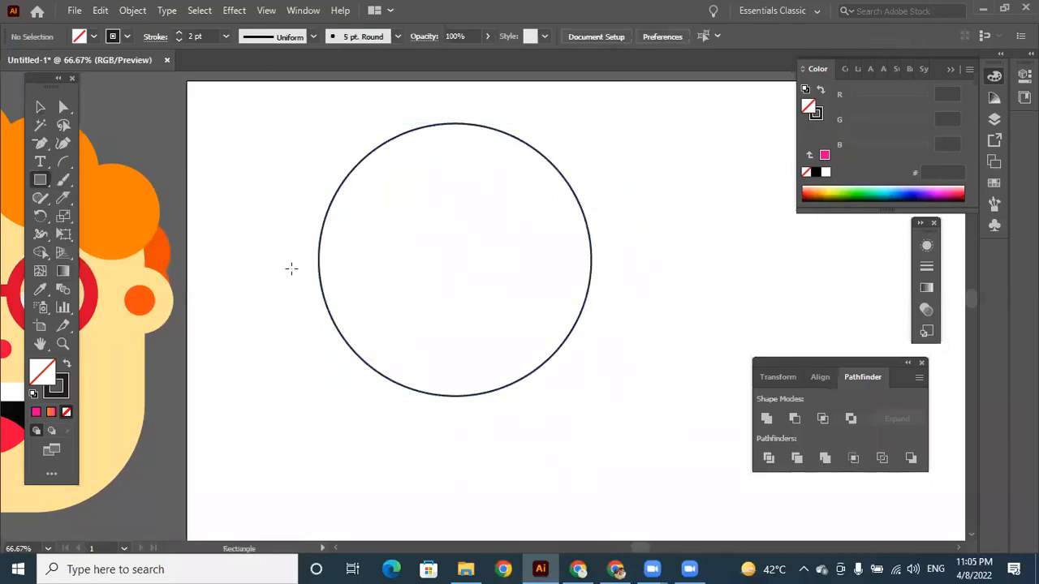
{"action": "left_click_drag", "start_coordinate": [281, 261], "coordinate": [624, 423]}
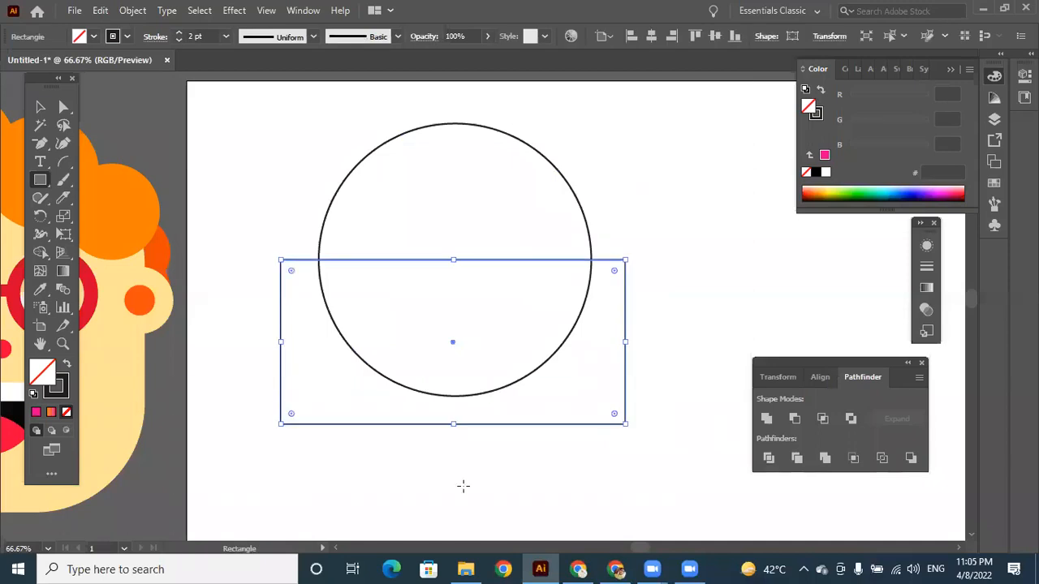
{"action": "key", "text": "Down"}
{"action": "key", "text": "Down"}
{"action": "key", "text": "Down"}
{"action": "key", "text": "Down"}
{"action": "key", "text": "Down"}
{"action": "key", "text": "Down"}
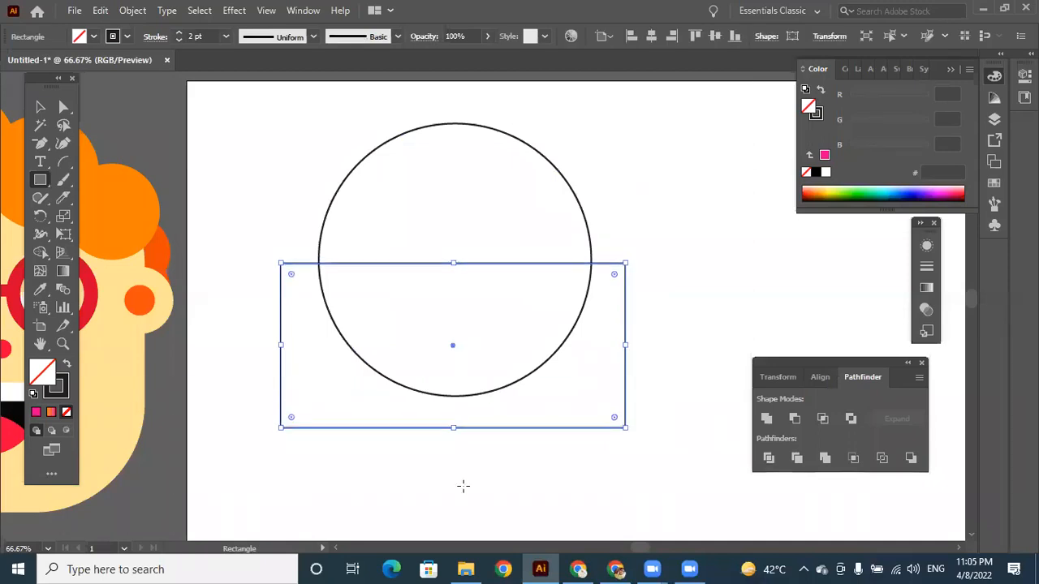
Remove the rectangle and the circle's lower half with Shape Builder, keeping the upper half as a dome.
{"action": "left_click", "coordinate": [37, 109]}
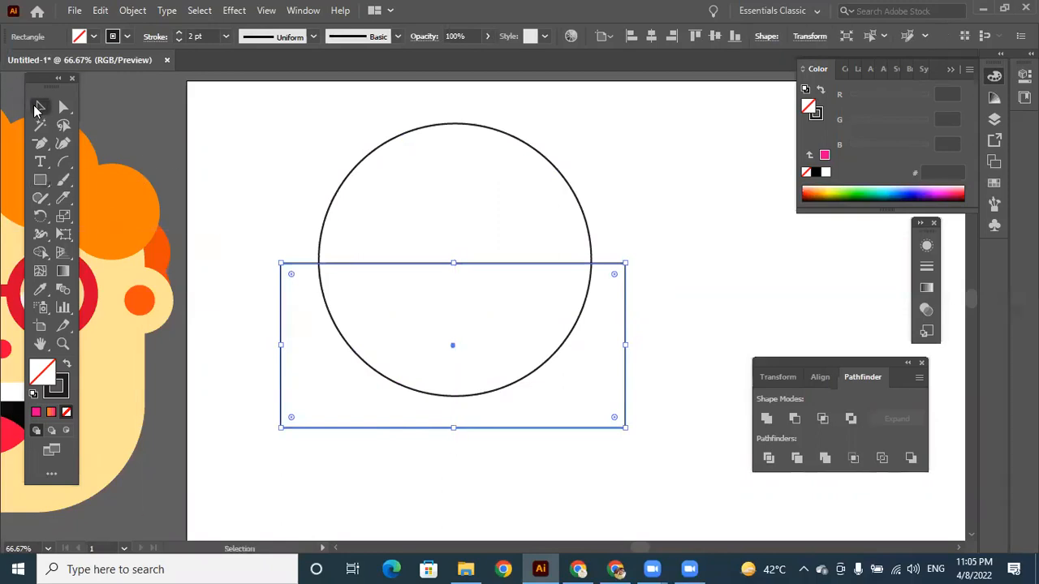
{"action": "left_click_drag", "start_coordinate": [318, 174], "coordinate": [499, 396]}
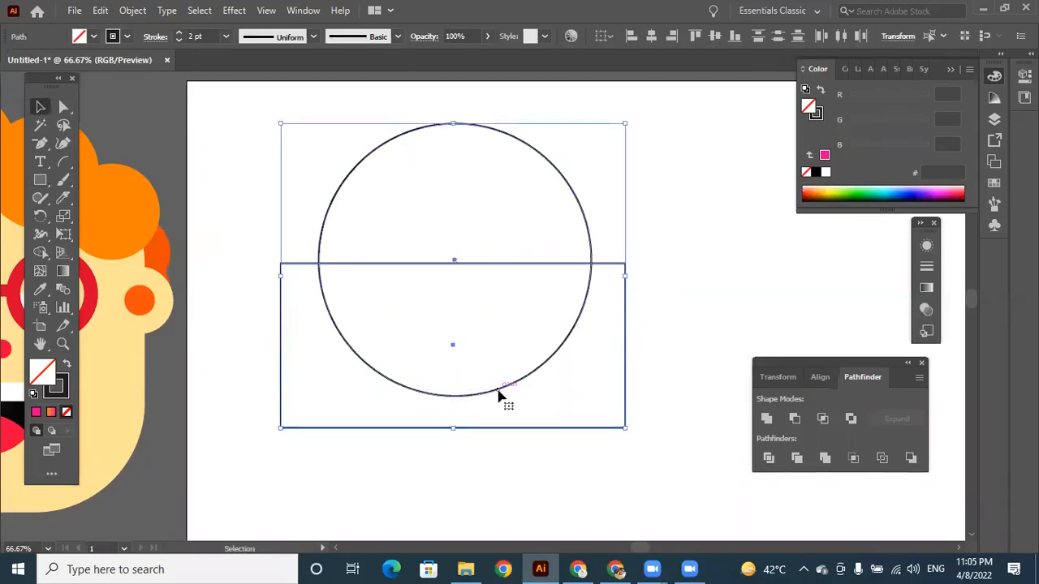
{"action": "left_click", "coordinate": [40, 253]}
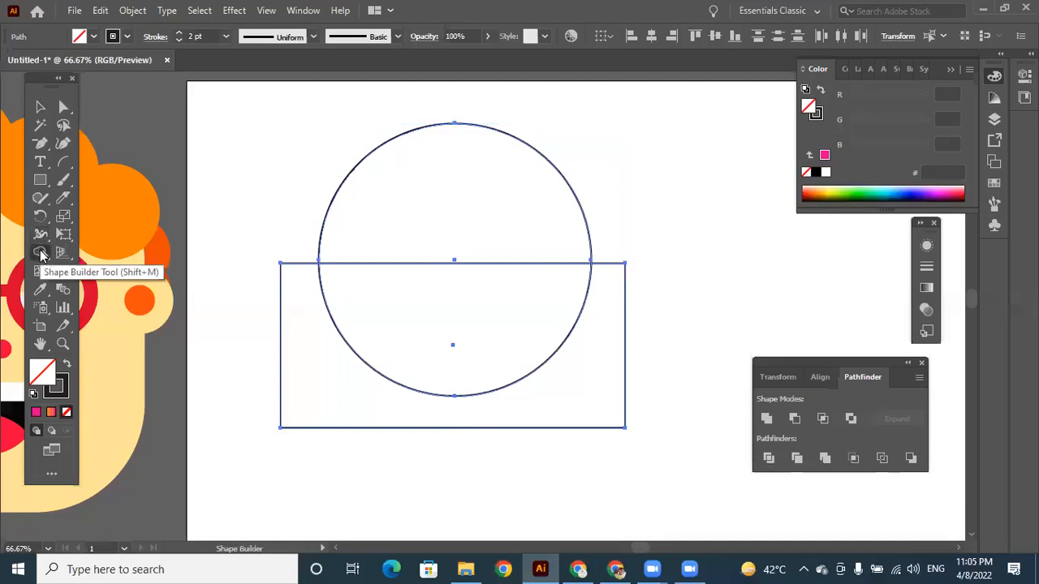
{"action": "left_click", "coordinate": [469, 311], "text": "alt"}
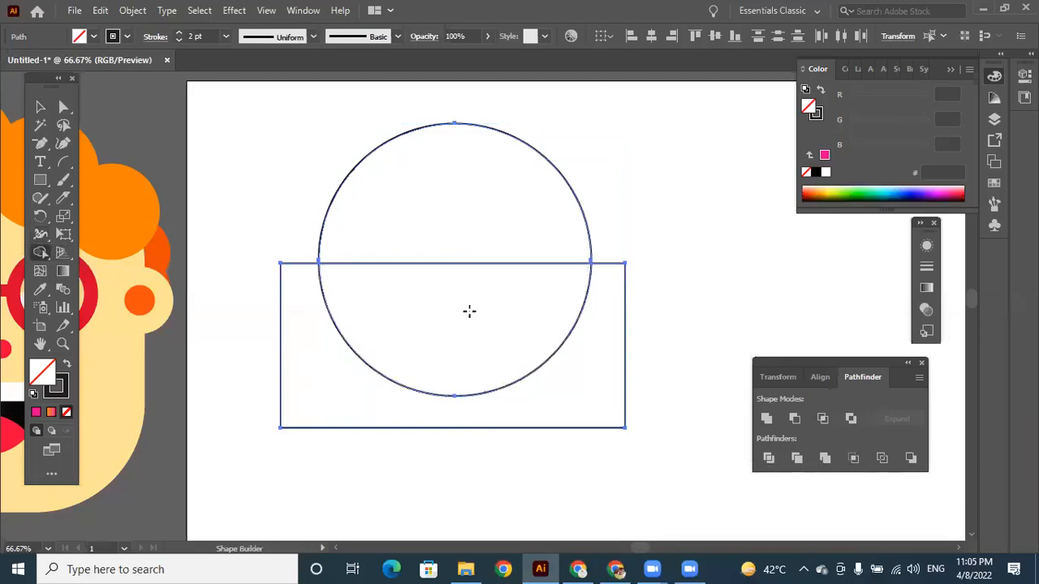
{"action": "left_click", "coordinate": [564, 379], "text": "alt"}
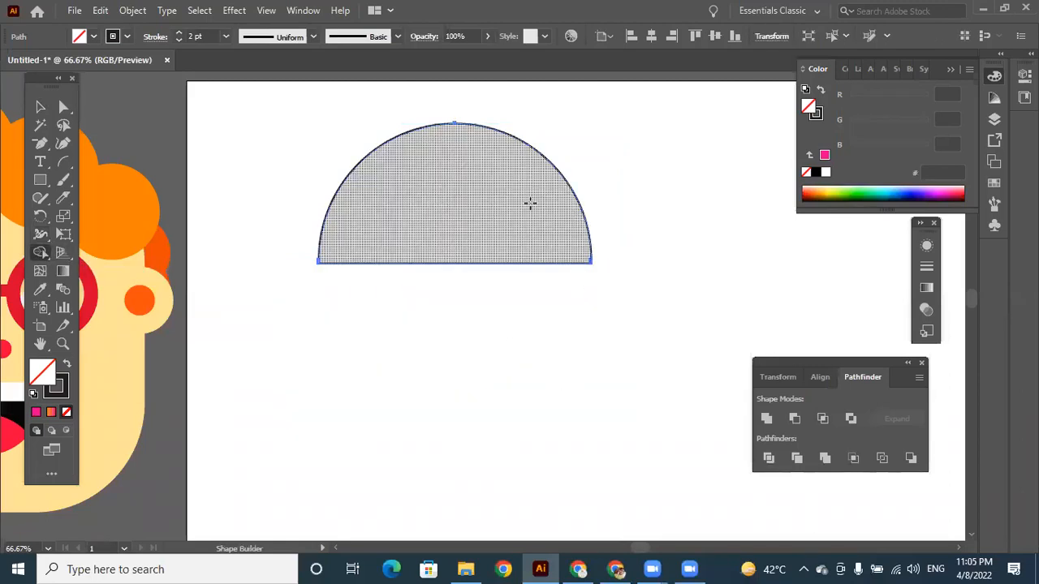
Draw a shallow rectangle as wide as the dome along its flat edge, and a narrower rectangle centred beneath it.
{"action": "left_click", "coordinate": [39, 108]}
{"action": "left_click", "coordinate": [40, 179]}
{"action": "left_click_drag", "start_coordinate": [318, 262], "coordinate": [590, 294]}
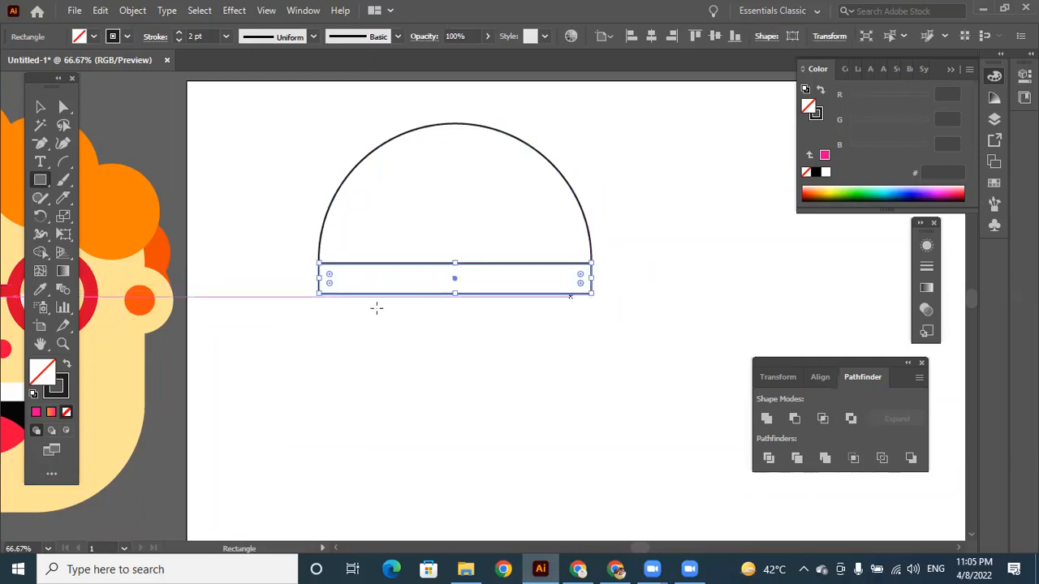
{"action": "left_click_drag", "start_coordinate": [348, 294], "coordinate": [555, 328]}
{"action": "key", "text": "Right"}
{"action": "key", "text": "Right"}
{"action": "key", "text": "Right"}
{"action": "key", "text": "Right"}
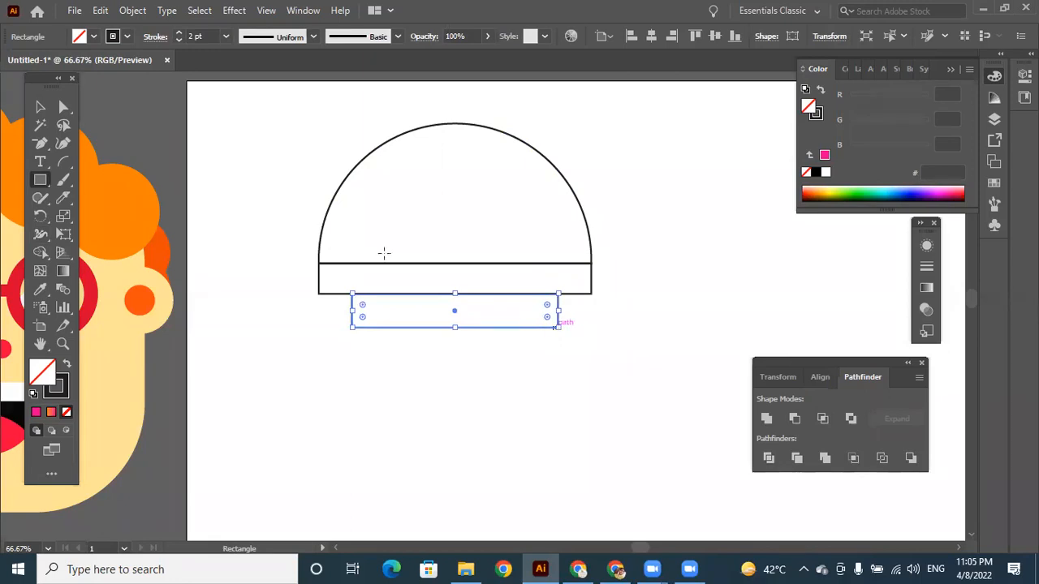
Draw a small circle centred on the lower edge of the narrower rectangle.
{"action": "left_click", "coordinate": [41, 180]}
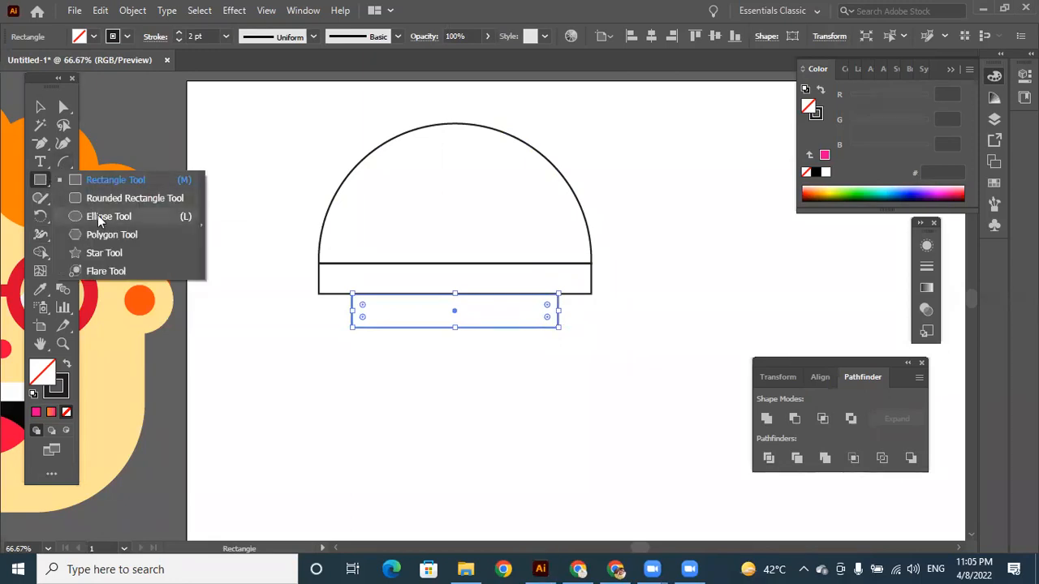
{"action": "left_click", "coordinate": [105, 217]}
{"action": "left_click_drag", "start_coordinate": [455, 328], "coordinate": [467, 342]}
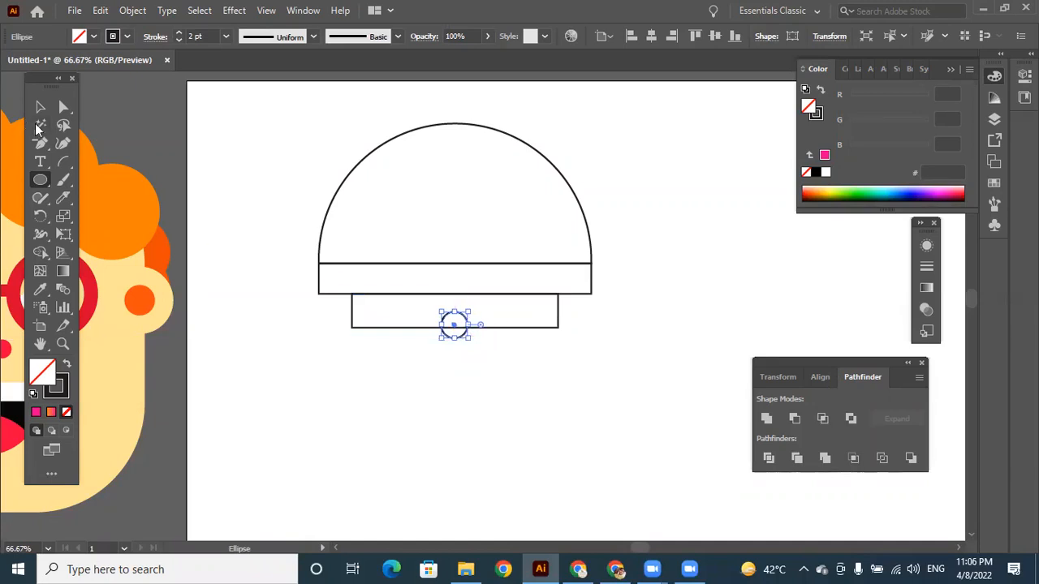
Taper the upper rectangle by moving its two lower corners inward to the narrower rectangle's upper corners.
{"action": "left_click", "coordinate": [63, 106]}
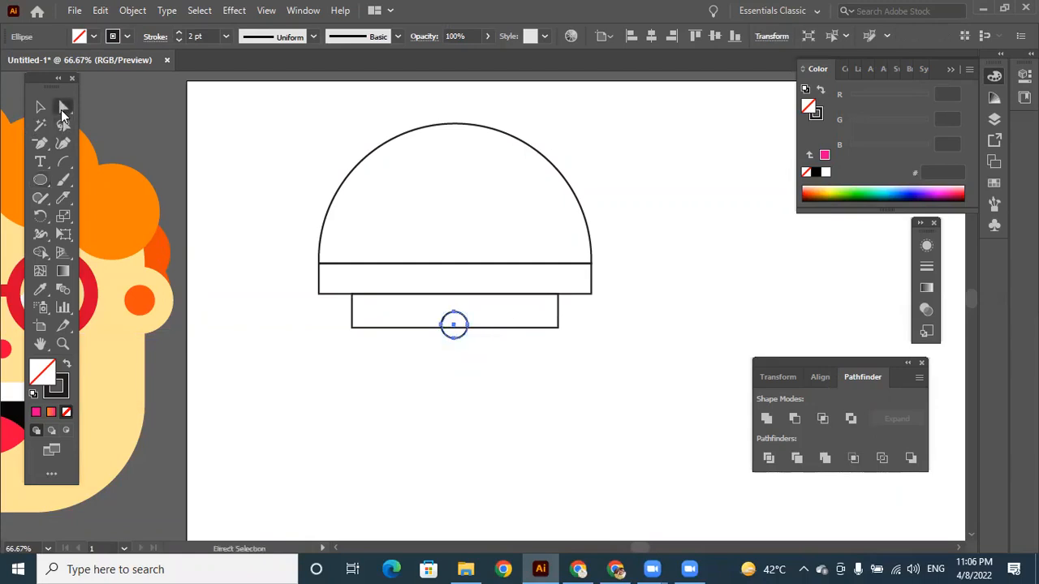
{"action": "left_click_drag", "start_coordinate": [320, 294], "coordinate": [351, 293]}
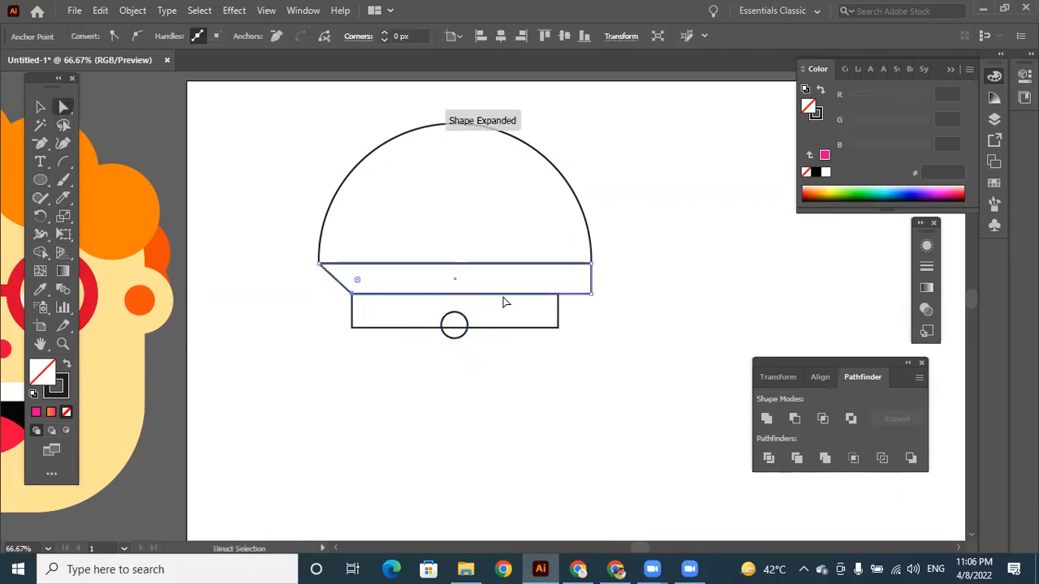
{"action": "left_click_drag", "start_coordinate": [591, 296], "coordinate": [558, 297]}
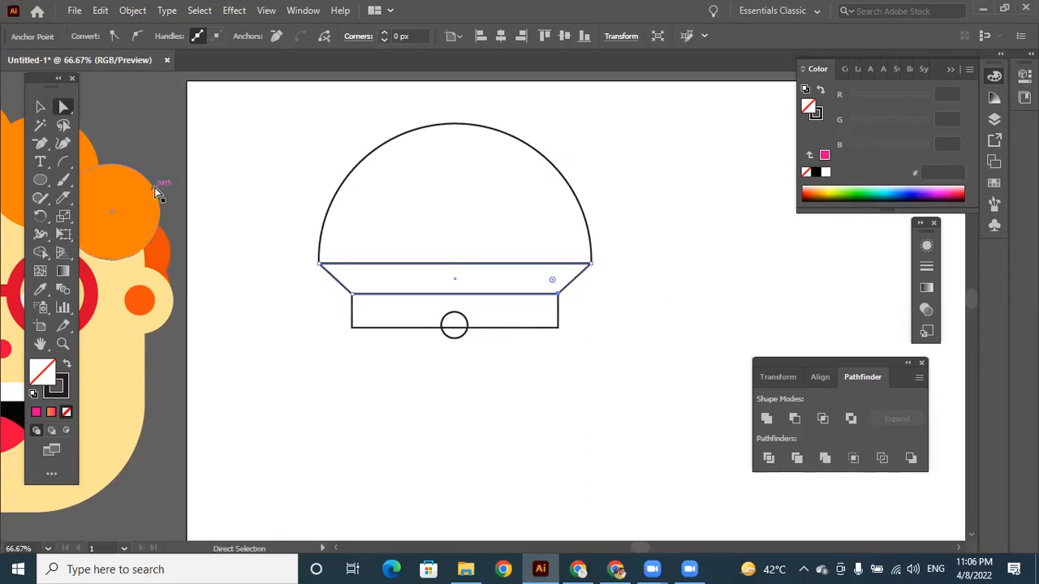
Merge the dome, the tapered band, the narrow rectangle and the small circle into one shape with Shape Builder.
{"action": "left_click_drag", "start_coordinate": [322, 143], "coordinate": [609, 369]}
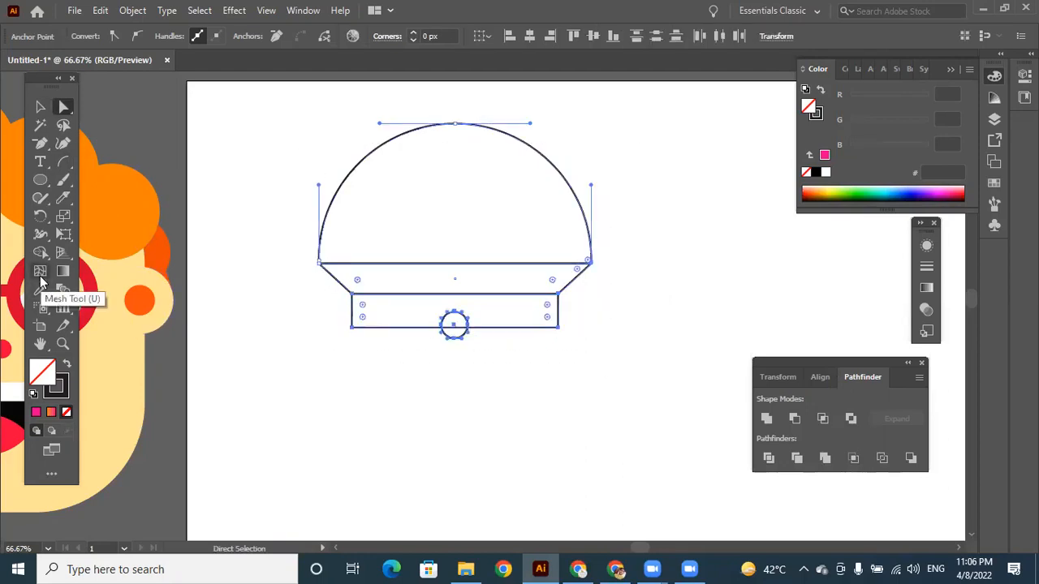
{"action": "left_click", "coordinate": [40, 252]}
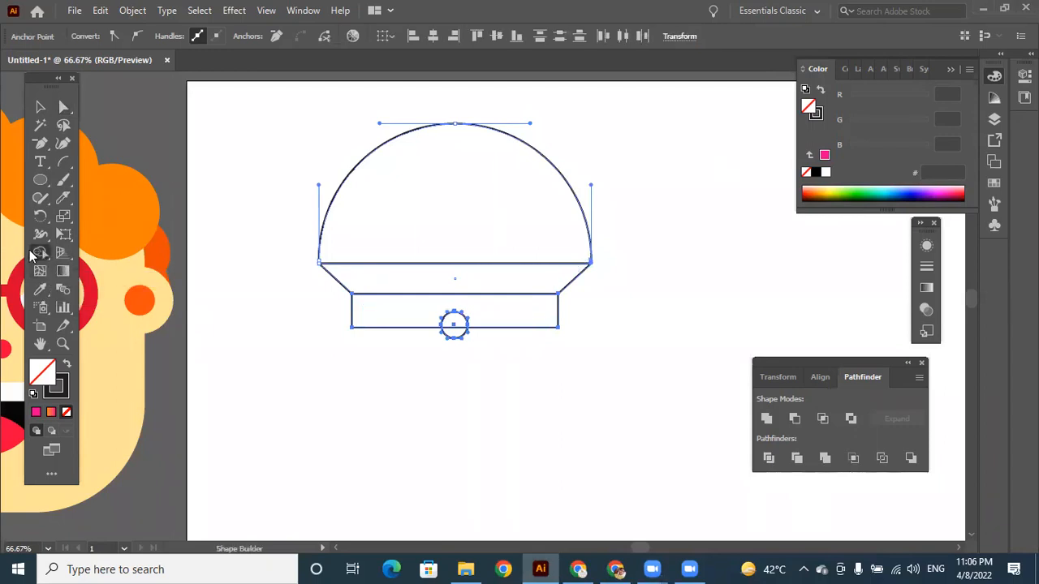
{"action": "left_click_drag", "start_coordinate": [469, 193], "coordinate": [455, 332]}
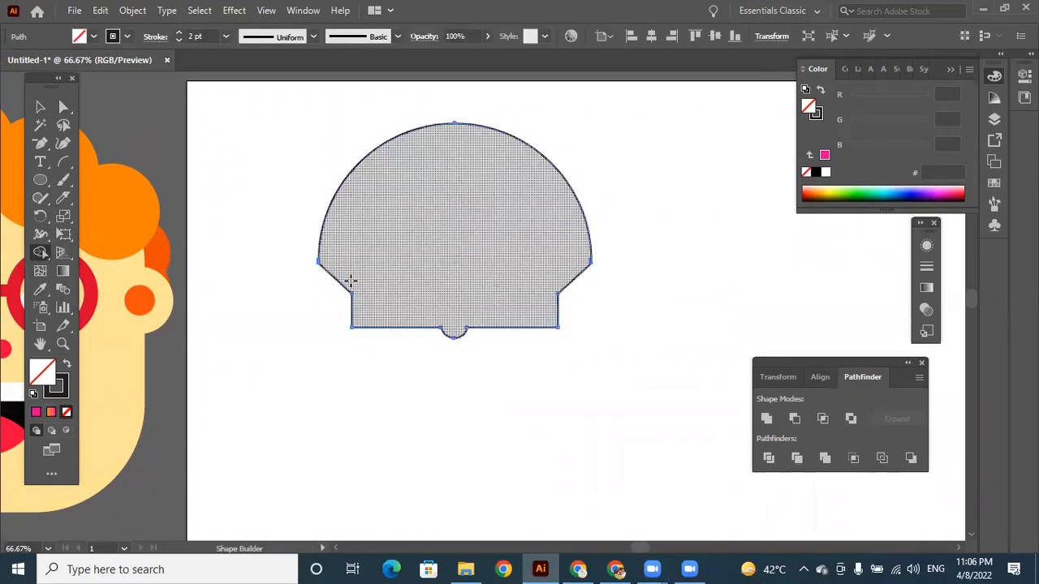
Fill the merged shape with red f40f31 and reduce its stroke to 0.25 pt.
{"action": "left_click", "coordinate": [42, 108]}
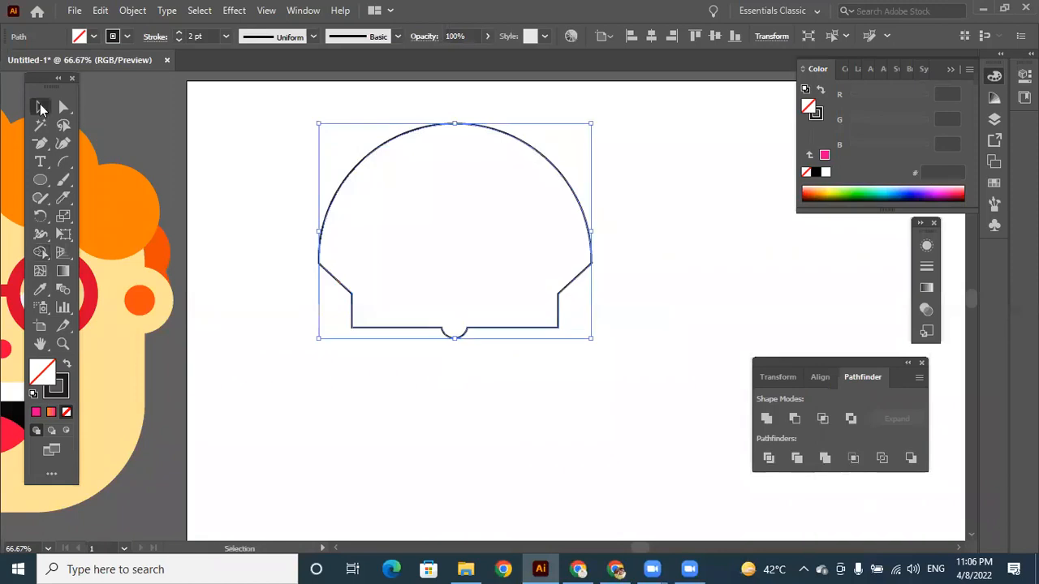
{"action": "double_click", "coordinate": [46, 373]}
{"action": "left_click", "coordinate": [544, 161]}
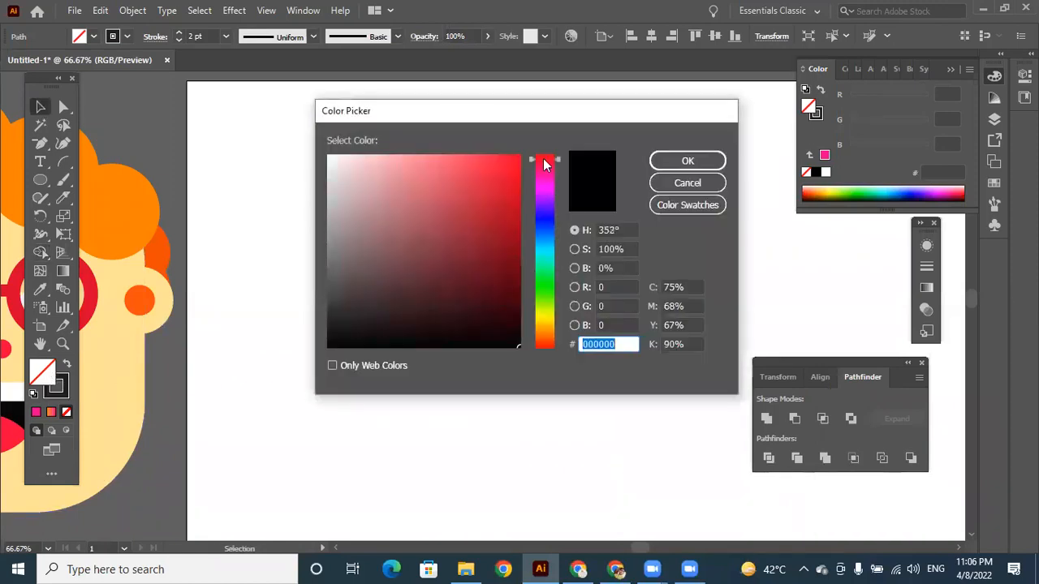
{"action": "left_click", "coordinate": [508, 161]}
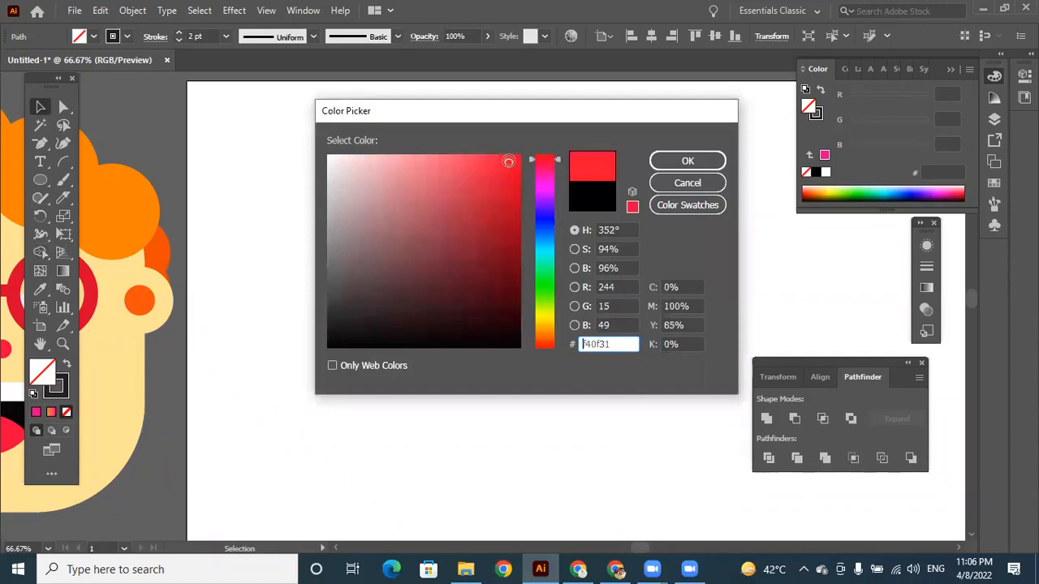
{"action": "left_click", "coordinate": [688, 162]}
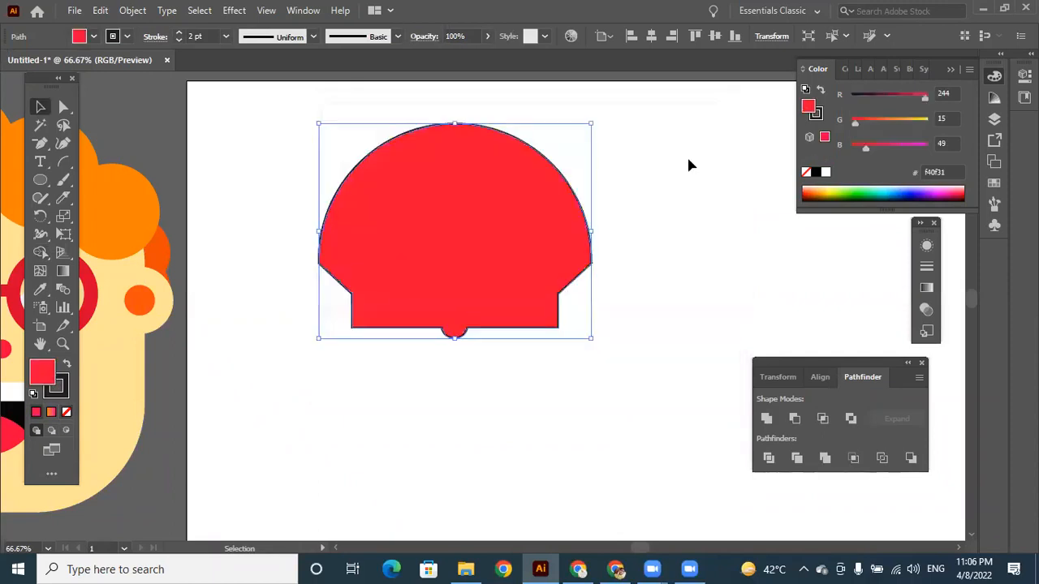
{"action": "left_click", "coordinate": [179, 40]}
{"action": "left_click", "coordinate": [179, 39]}
{"action": "left_click", "coordinate": [180, 39]}
{"action": "left_click", "coordinate": [179, 40]}
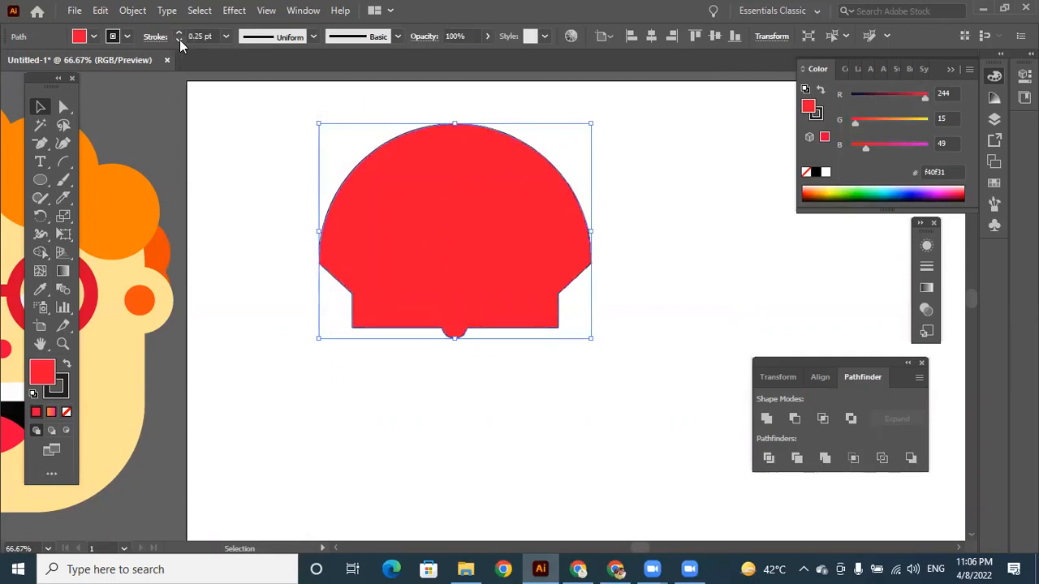
{"action": "left_click", "coordinate": [470, 406]}
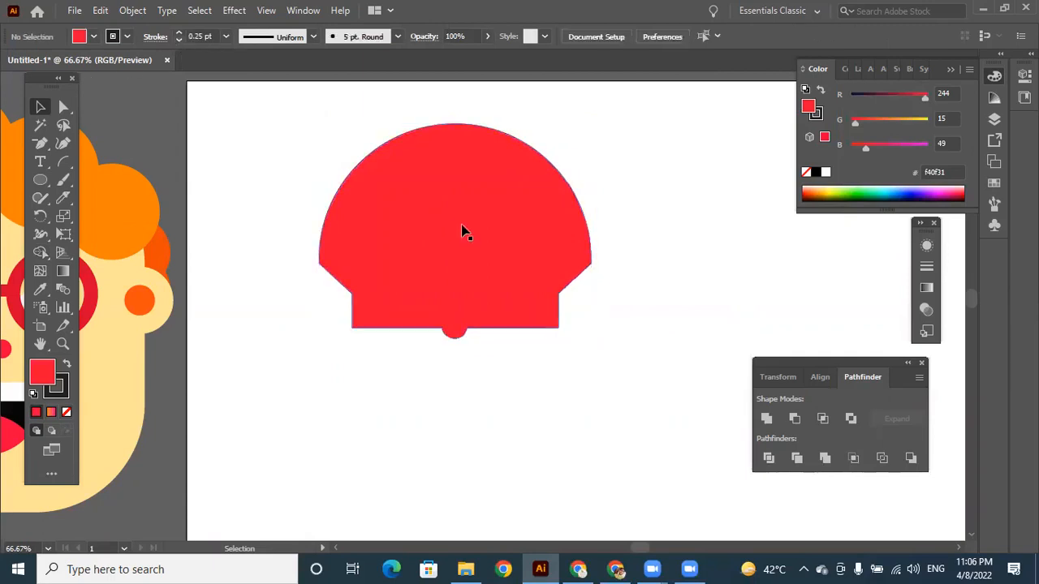
Duplicate the red shape, scale the copy down proportionally and centre it inside the original.
{"action": "left_click", "coordinate": [445, 200]}
{"action": "left_click_drag", "start_coordinate": [429, 171], "coordinate": [478, 234]}
{"action": "key", "text": "ctrl+z"}
{"action": "left_click_drag", "start_coordinate": [486, 198], "coordinate": [545, 276]}
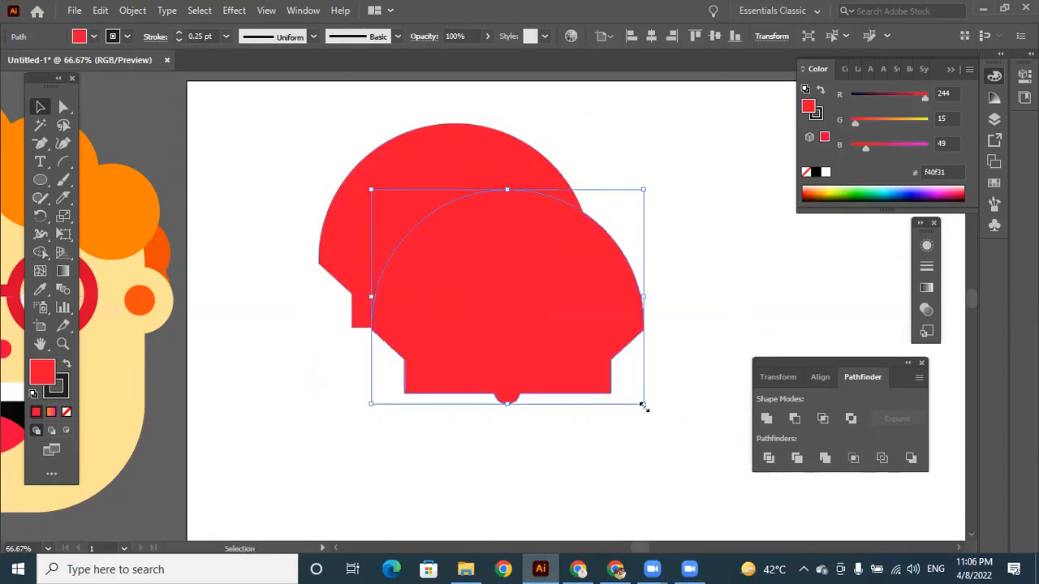
{"action": "left_click_drag", "start_coordinate": [605, 372], "coordinate": [586, 357]}
{"action": "left_click_drag", "start_coordinate": [487, 252], "coordinate": [476, 224]}
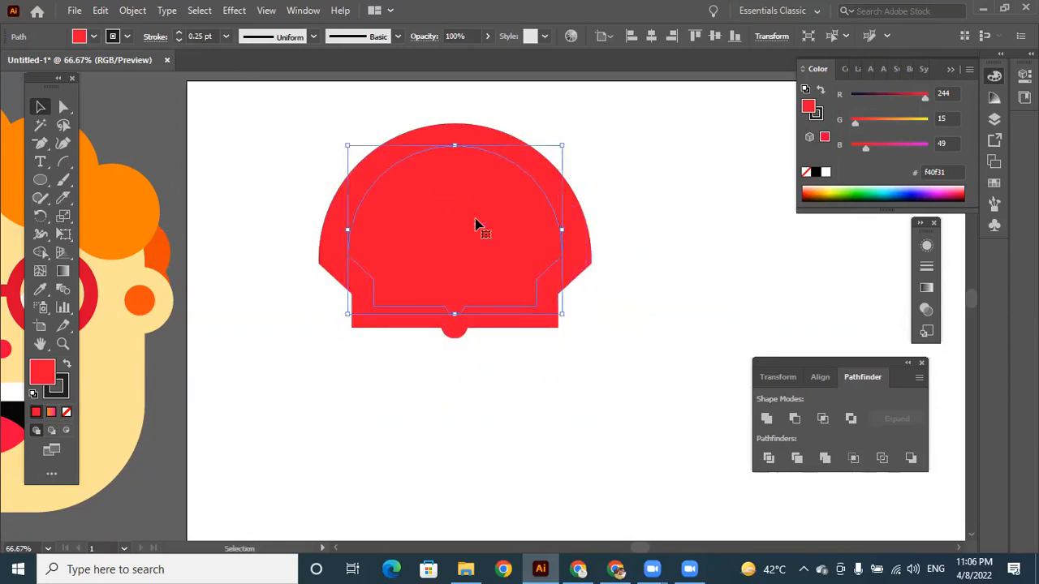
{"action": "key", "text": "Right"}
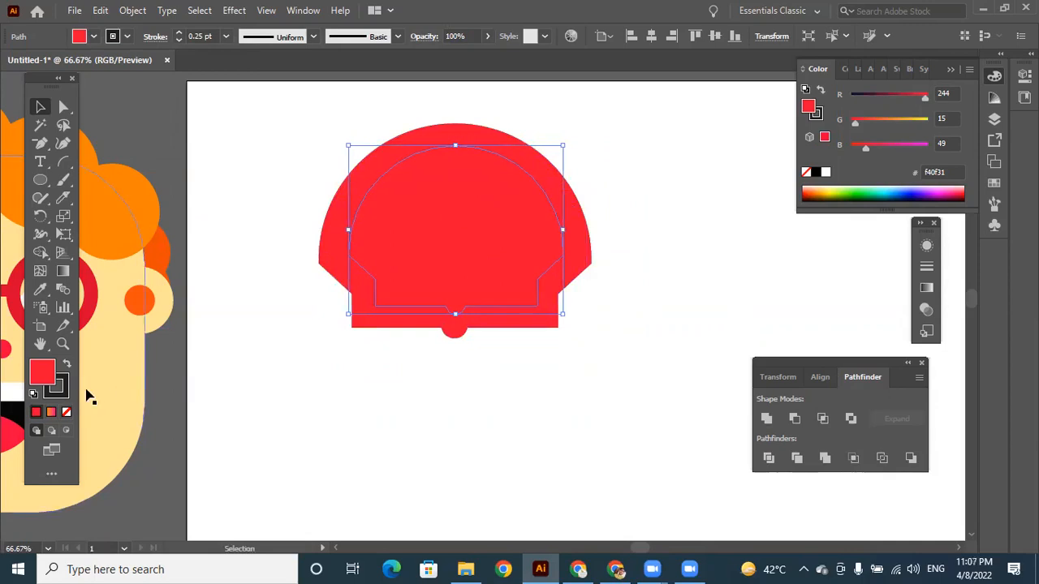
Fill the smaller inner copy with yellow f9e103.
{"action": "double_click", "coordinate": [52, 378]}
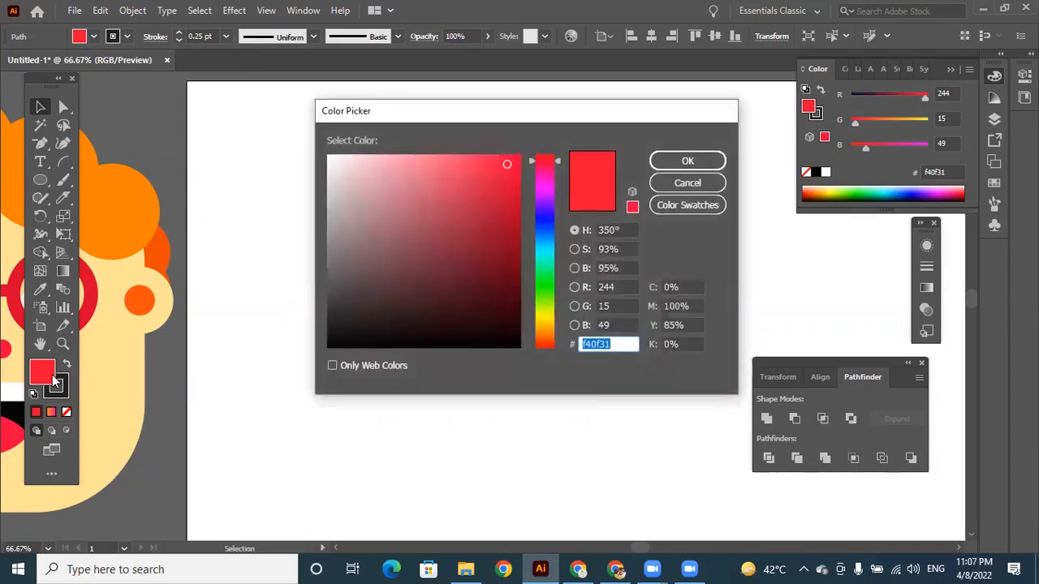
{"action": "left_click", "coordinate": [541, 319]}
{"action": "left_click", "coordinate": [520, 160]}
{"action": "left_click", "coordinate": [701, 164]}
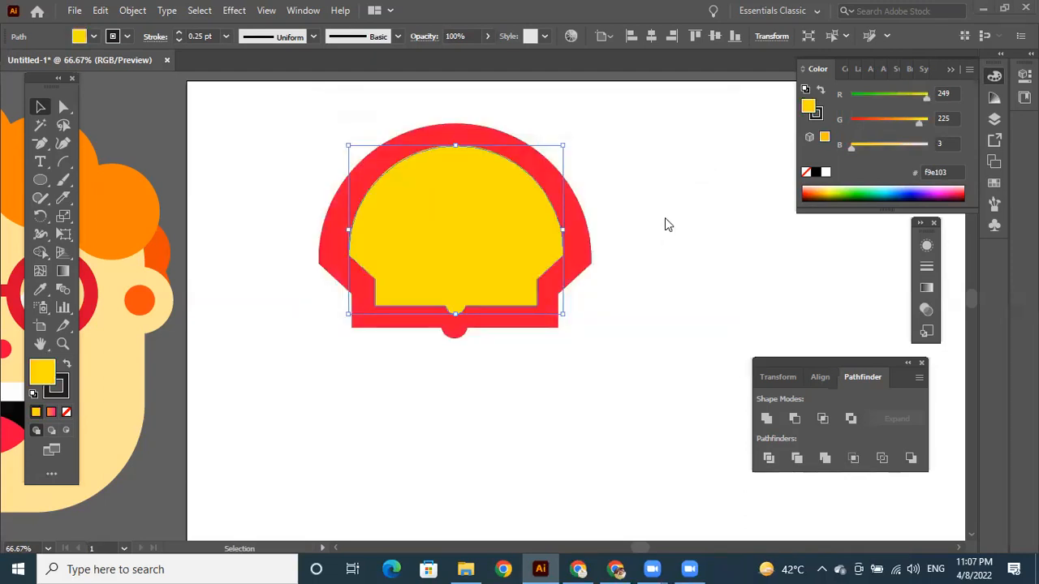
{"action": "left_click", "coordinate": [647, 177]}
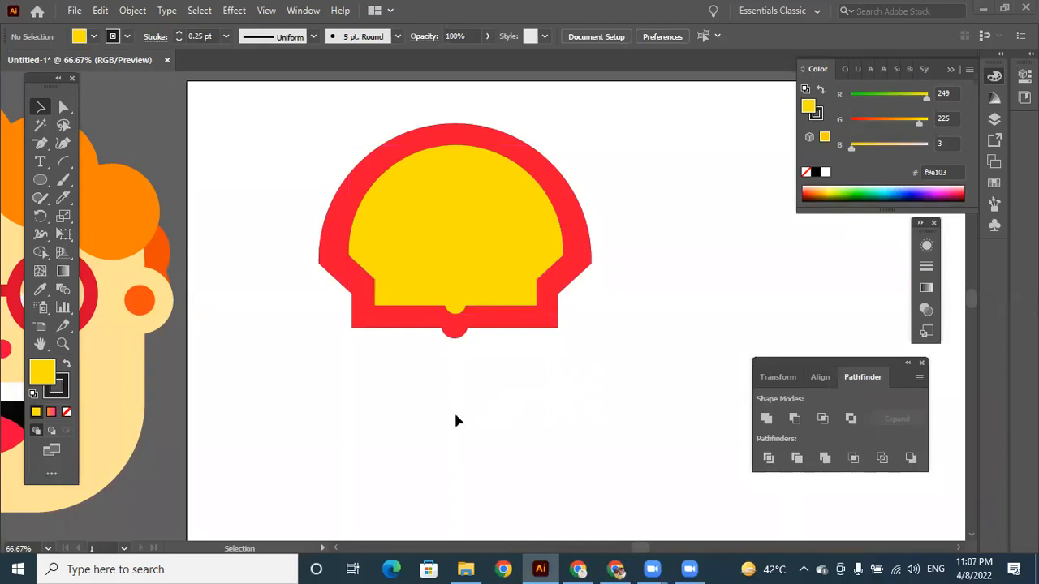
Draw a narrow downward-pointing triangle about 17 px wide and 107 px long below the shell with the Pen tool.
{"action": "left_click_drag", "start_coordinate": [45, 147], "coordinate": [84, 142]}
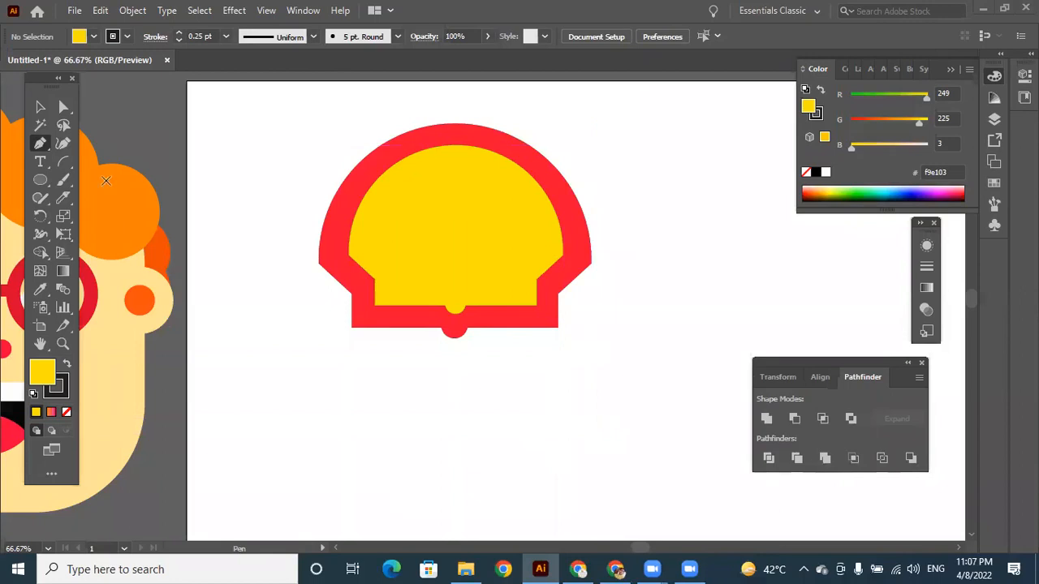
{"action": "left_click_drag", "start_coordinate": [40, 143], "coordinate": [89, 149]}
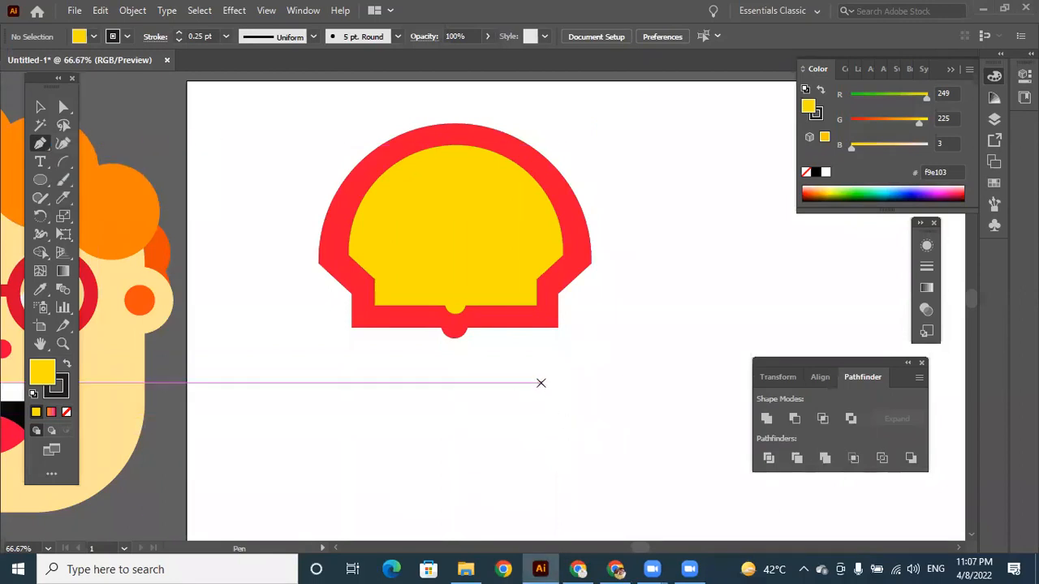
{"action": "left_click", "coordinate": [524, 467]}
{"action": "left_click", "coordinate": [545, 373]}
{"action": "left_click_drag", "start_coordinate": [545, 372], "coordinate": [529, 372]}
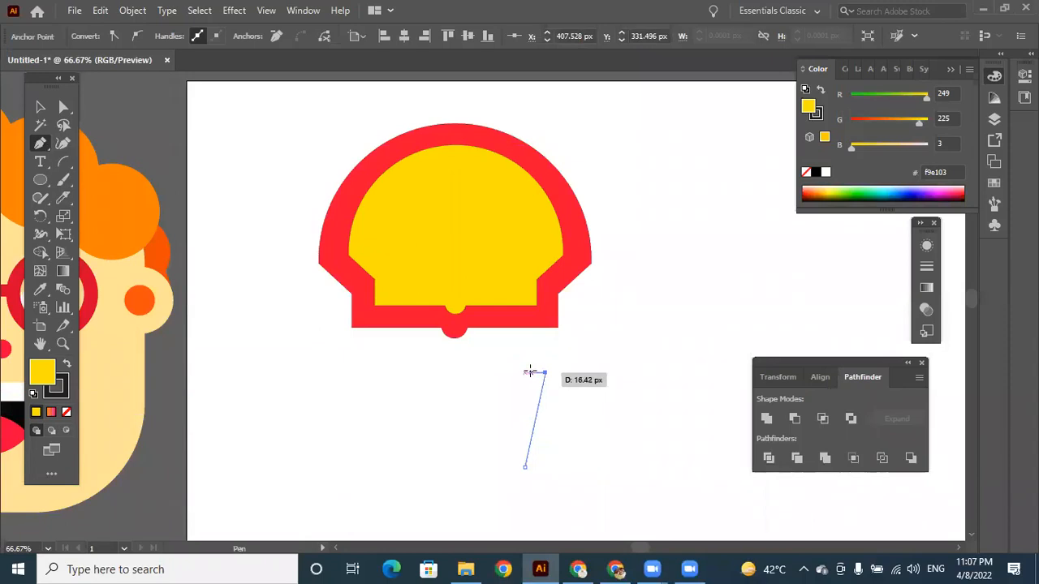
{"action": "left_click", "coordinate": [530, 373]}
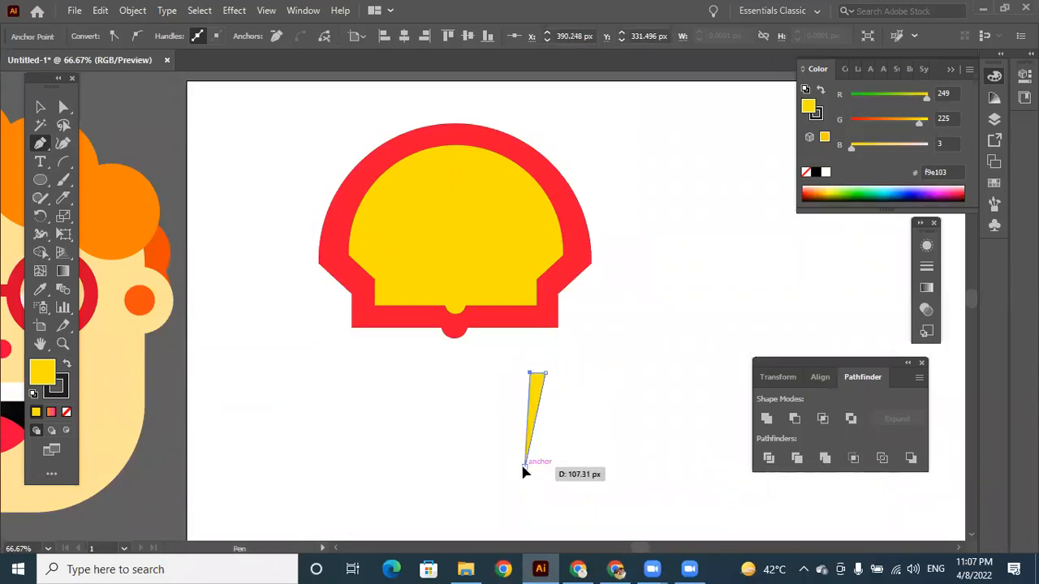
{"action": "left_click", "coordinate": [525, 467]}
Give the triangle the border's red, move it to the yellow shape's top centre, and lengthen and tilt it toward the base.
{"action": "left_click", "coordinate": [40, 289]}
{"action": "left_click", "coordinate": [340, 199]}
{"action": "left_click", "coordinate": [39, 106]}
{"action": "left_click_drag", "start_coordinate": [536, 393], "coordinate": [455, 165]}
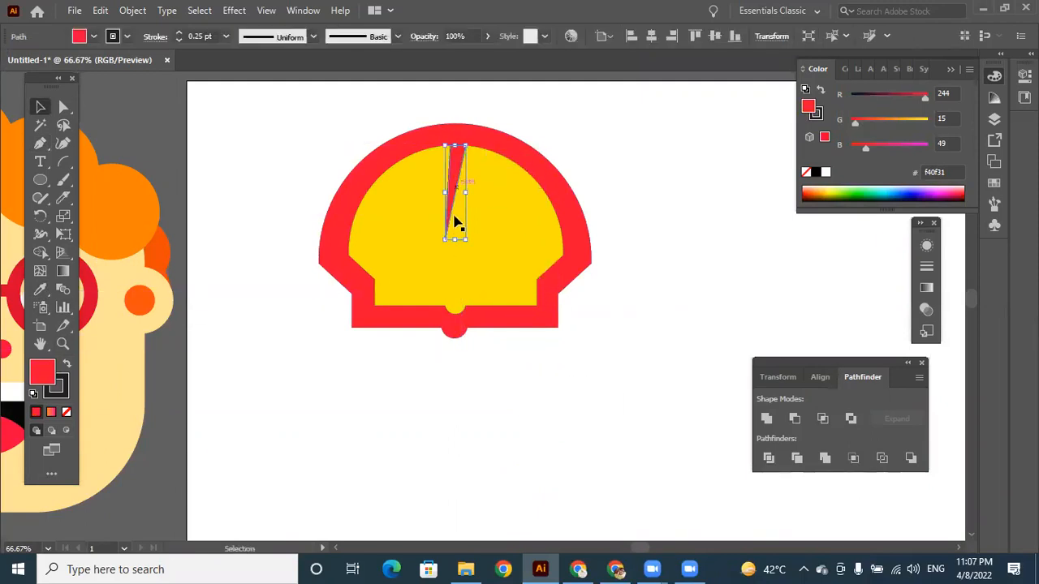
{"action": "left_click_drag", "start_coordinate": [471, 245], "coordinate": [452, 268]}
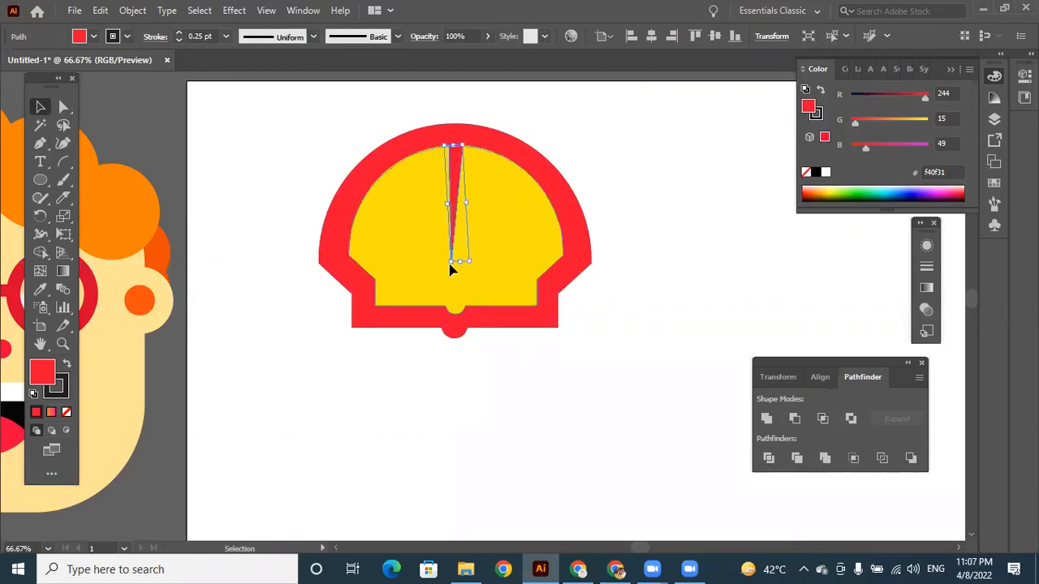
Set the red wedge's stroke to 0 pt.
{"action": "left_click", "coordinate": [673, 319]}
{"action": "left_click", "coordinate": [455, 173]}
{"action": "left_click", "coordinate": [178, 41]}
{"action": "left_click", "coordinate": [590, 399]}
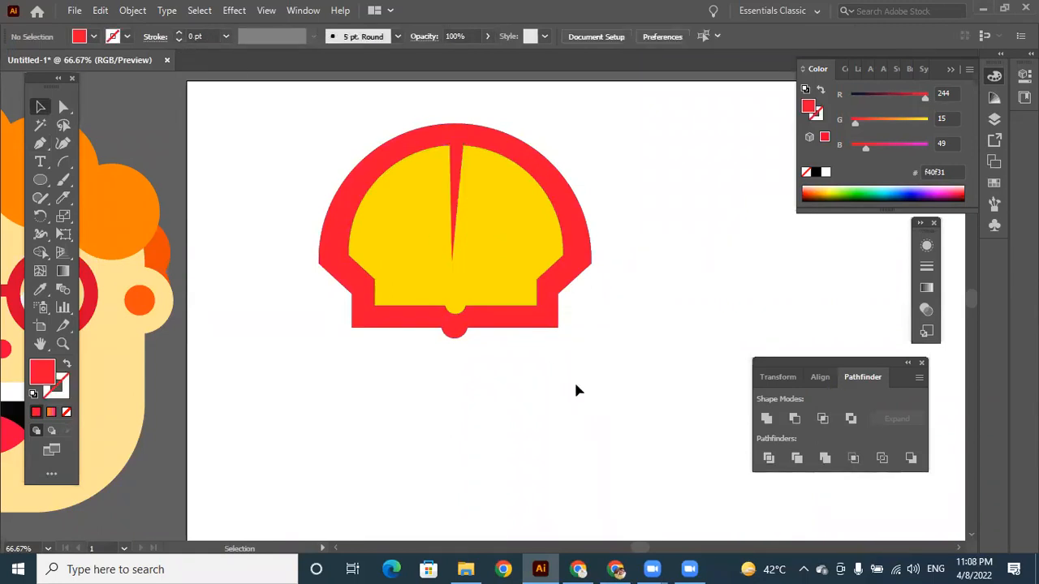
Make two rotated copies of the red wedge, fanning rightward from the centre with their wide ends against the red border.
{"action": "left_click", "coordinate": [458, 169]}
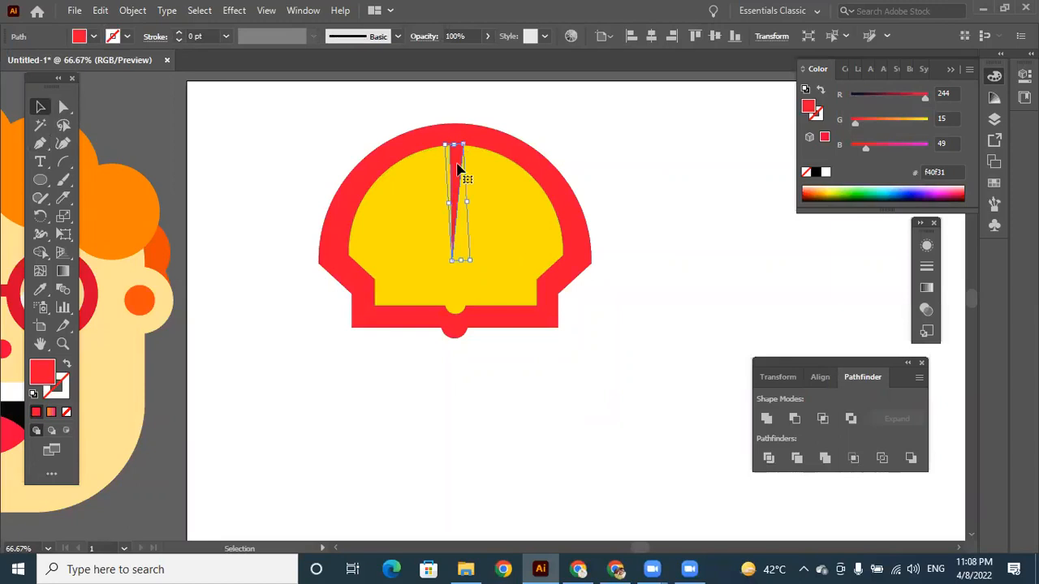
{"action": "left_click_drag", "start_coordinate": [455, 162], "coordinate": [532, 187]}
{"action": "left_click", "coordinate": [628, 163]}
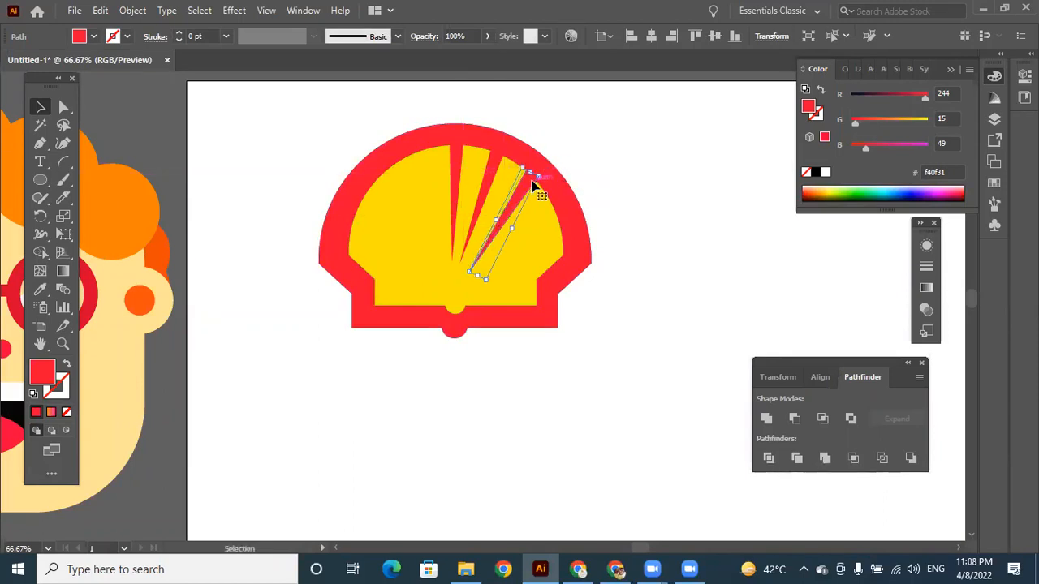
{"action": "key", "text": "Up"}
{"action": "key", "text": "Up"}
{"action": "key", "text": "Up"}
{"action": "key", "text": "Up"}
{"action": "key", "text": "Up"}
{"action": "key", "text": "Up"}
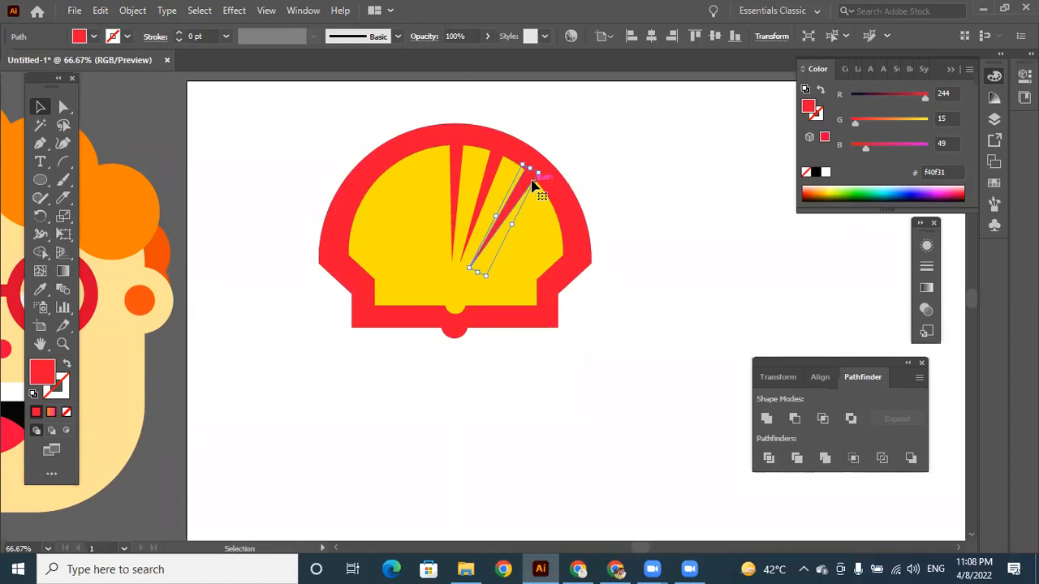
{"action": "left_click", "coordinate": [738, 166]}
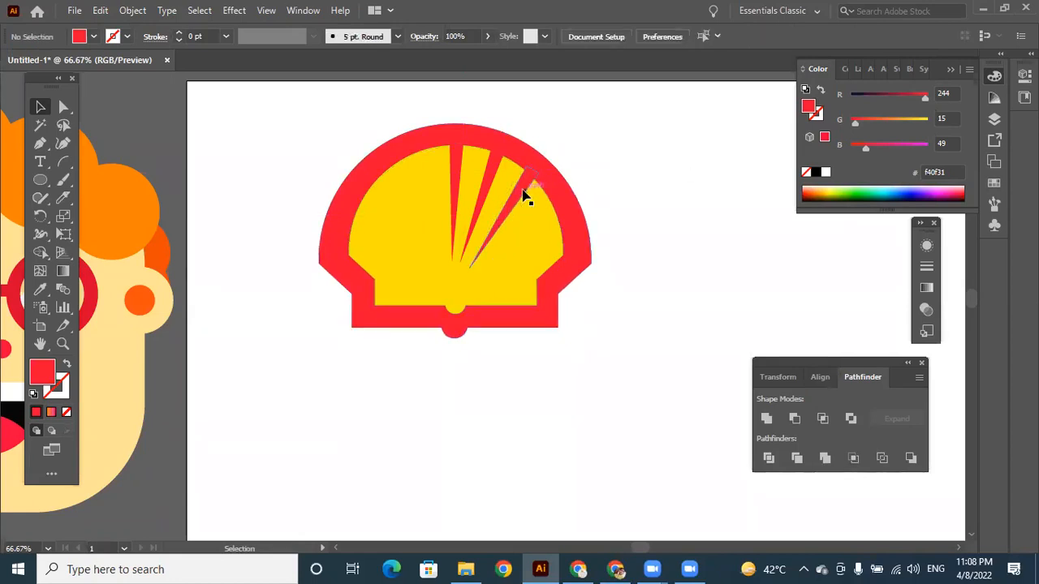
Add a third rotated copy of the wedge farther right to complete the fan on the yellow shape's right half.
{"action": "left_click_drag", "start_coordinate": [524, 195], "coordinate": [564, 204]}
{"action": "left_click", "coordinate": [647, 223]}
{"action": "left_click", "coordinate": [542, 218]}
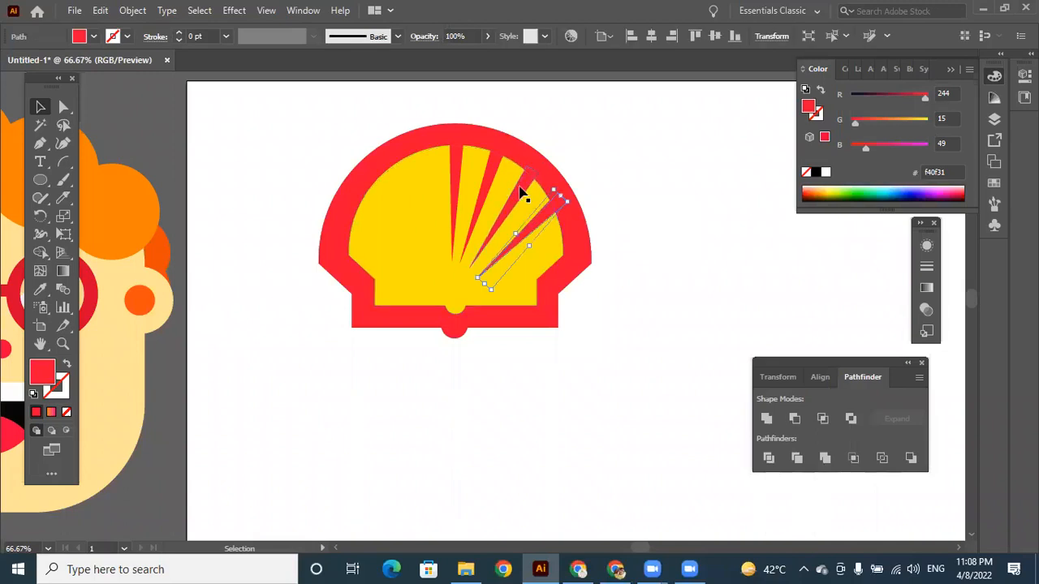
Select all four red wedges and reflect a copy of them left to right.
{"action": "left_click", "coordinate": [520, 189]}
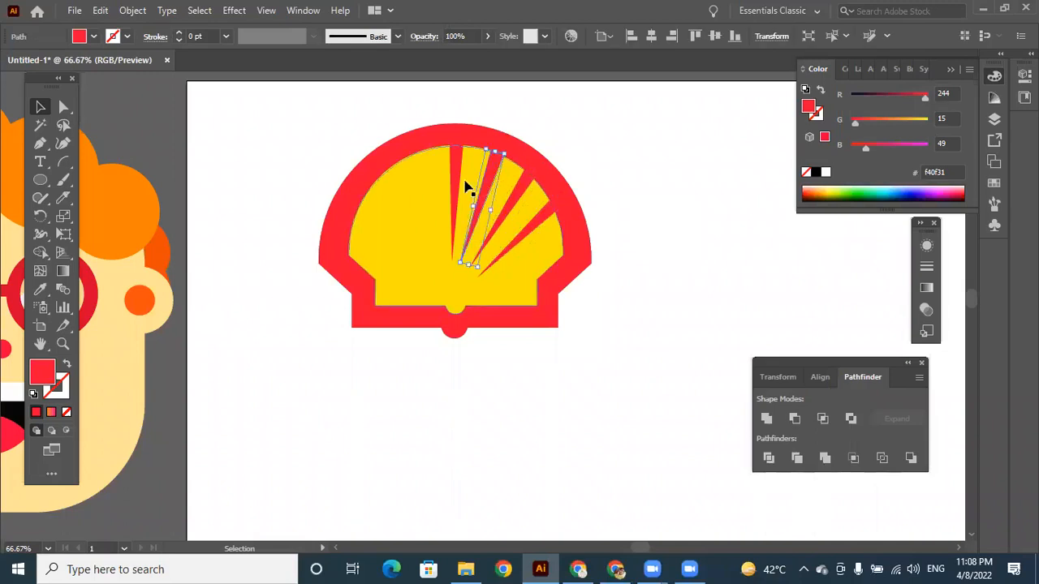
{"action": "left_click", "coordinate": [459, 185]}
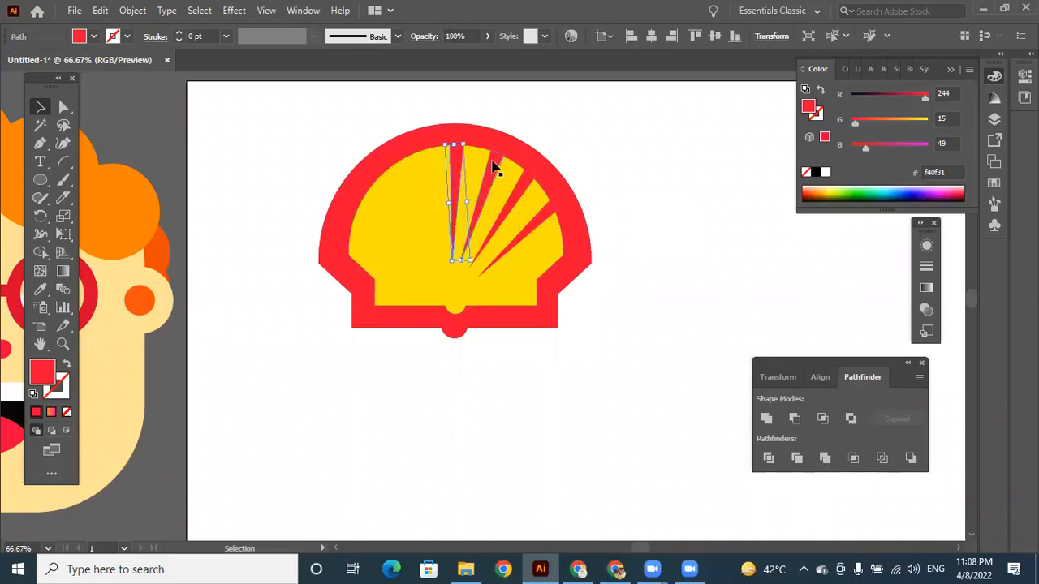
{"action": "left_click", "coordinate": [493, 167], "text": "shift"}
{"action": "left_click", "coordinate": [524, 197], "text": "shift"}
{"action": "left_click", "coordinate": [549, 218], "text": "shift"}
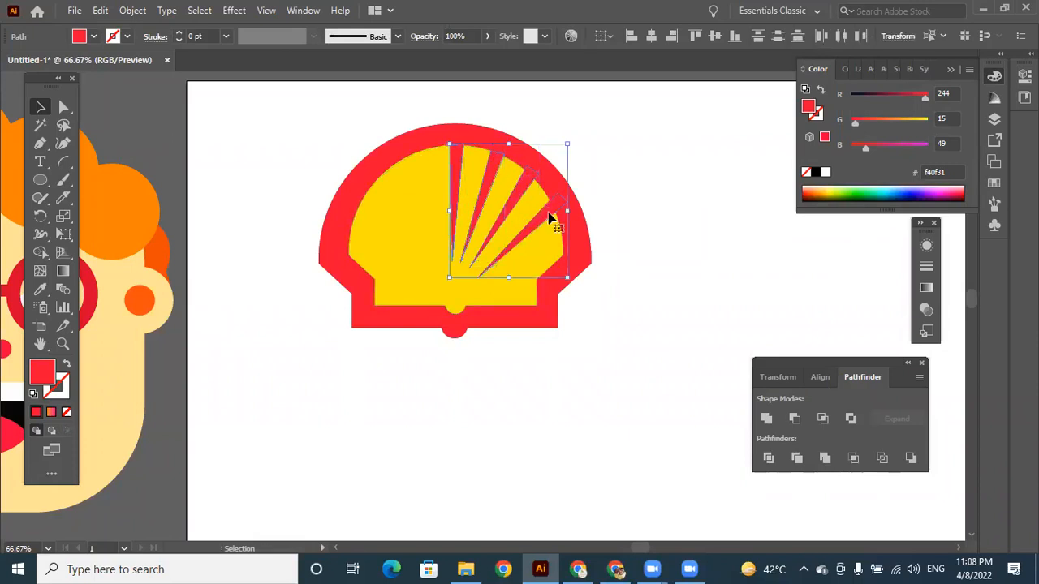
{"action": "right_click", "coordinate": [547, 215]}
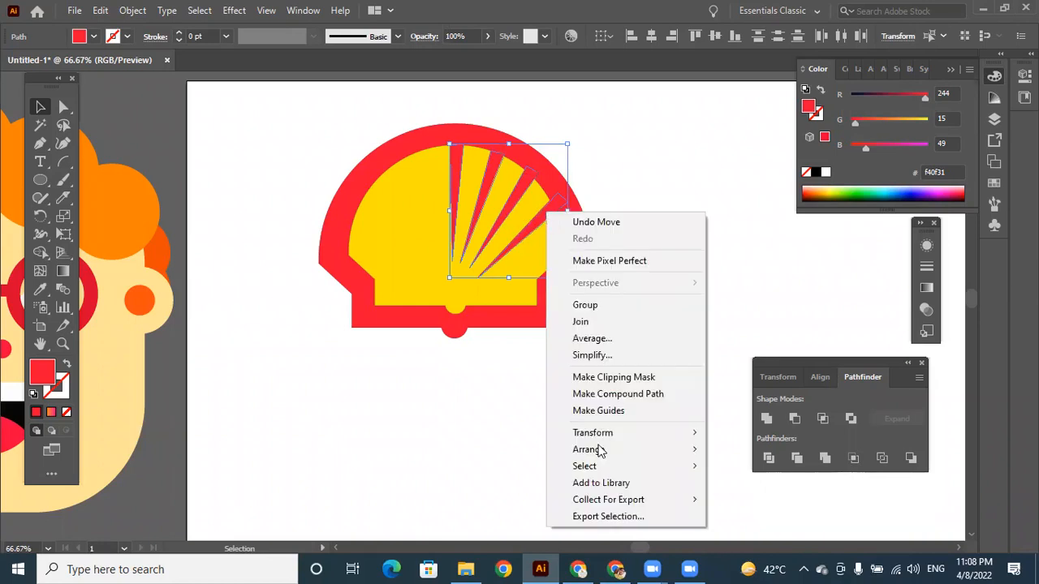
{"action": "mouse_move", "coordinate": [605, 437]}
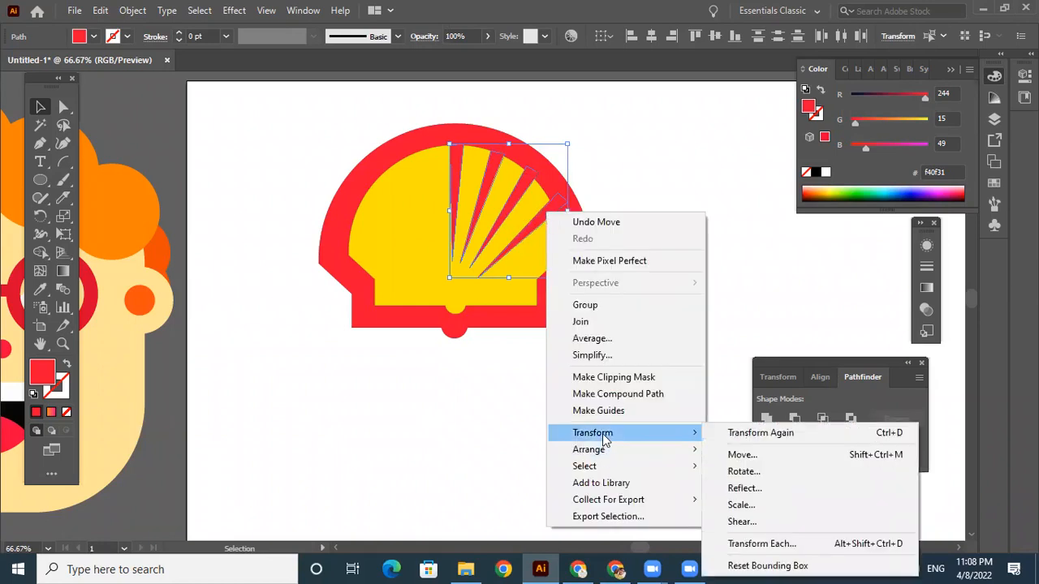
{"action": "left_click", "coordinate": [743, 488]}
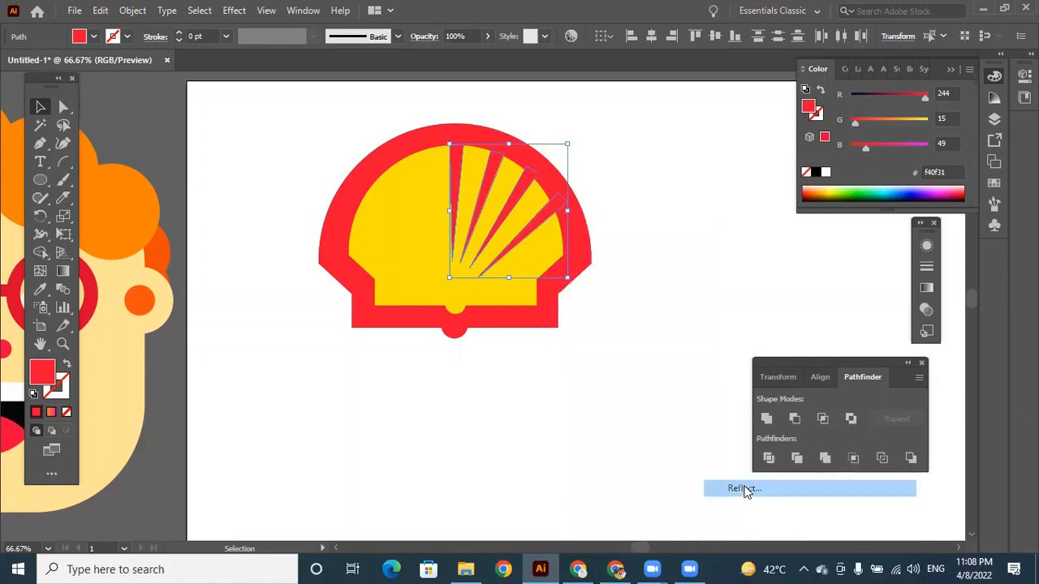
{"action": "left_click", "coordinate": [735, 355]}
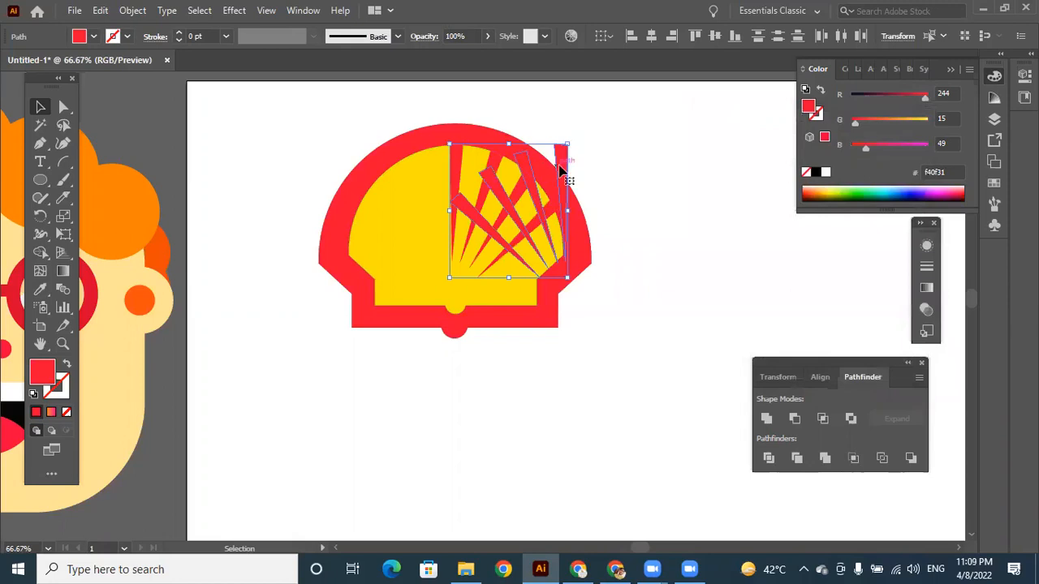
Move the mirrored wedges onto the yellow shape's left half and delete the duplicate central wedge.
{"action": "left_click_drag", "start_coordinate": [560, 170], "coordinate": [452, 166]}
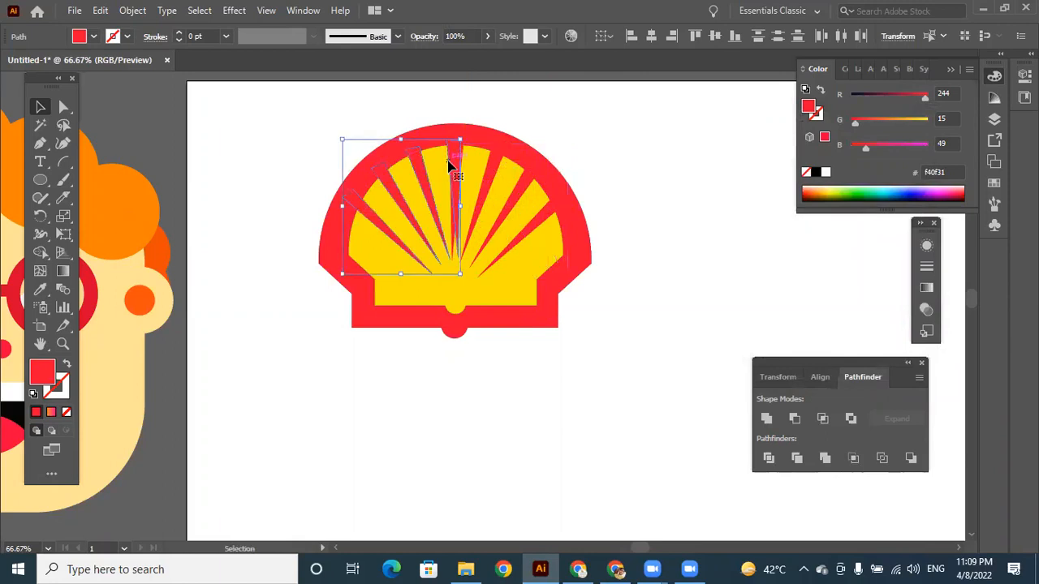
{"action": "left_click", "coordinate": [630, 233]}
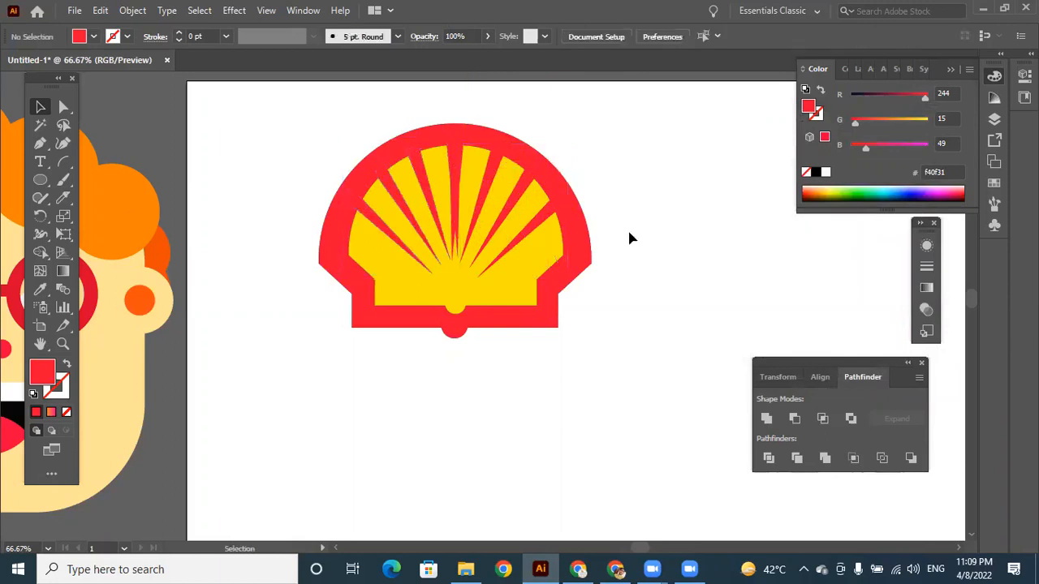
{"action": "left_click", "coordinate": [454, 170]}
{"action": "left_click", "coordinate": [632, 144]}
Add the text "Shell" directly beneath the red and yellow emblem.
{"action": "key", "text": "t"}
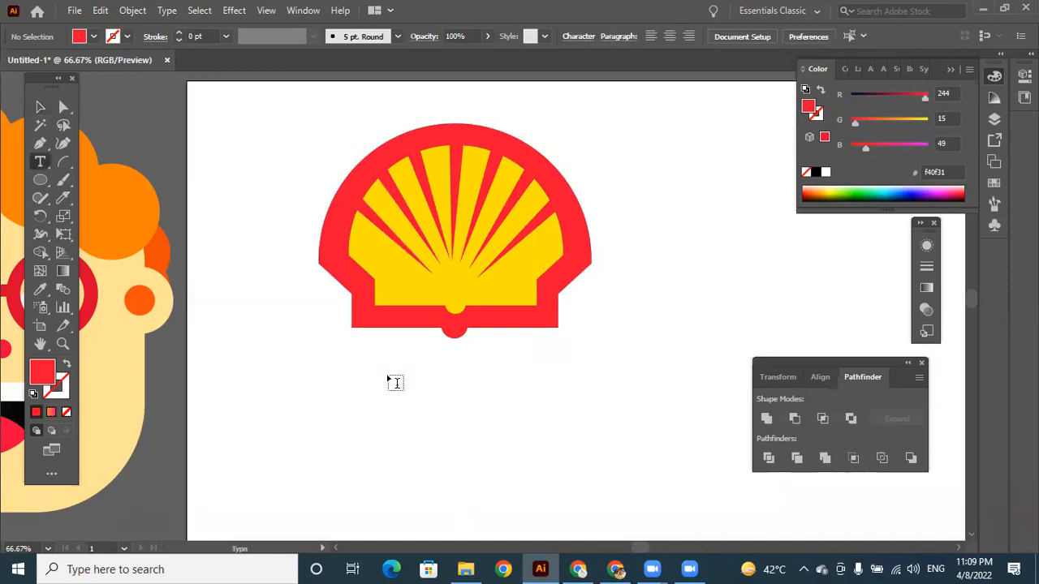
{"action": "left_click", "coordinate": [354, 375]}
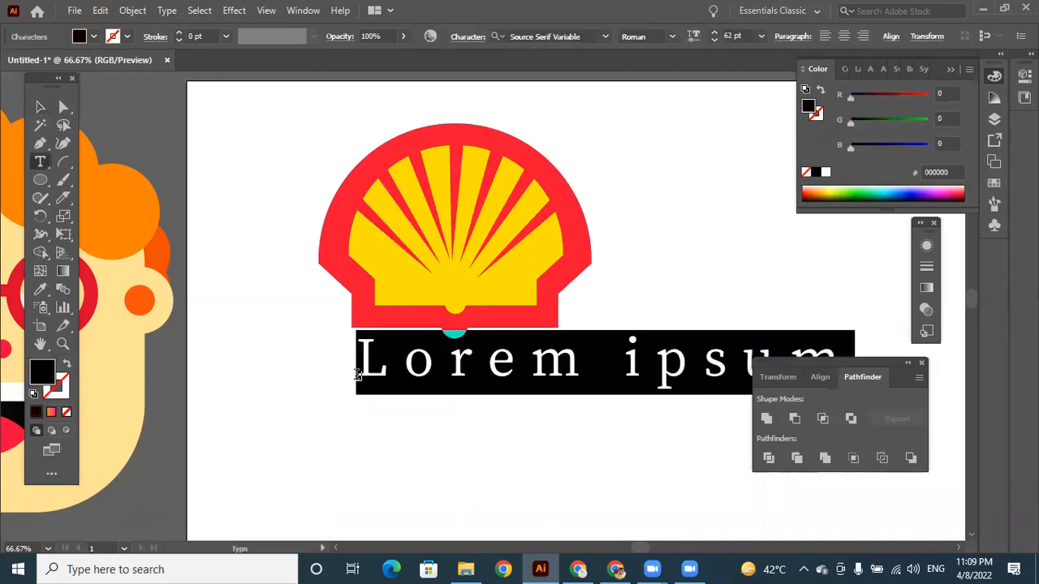
{"action": "type", "text": "She"}
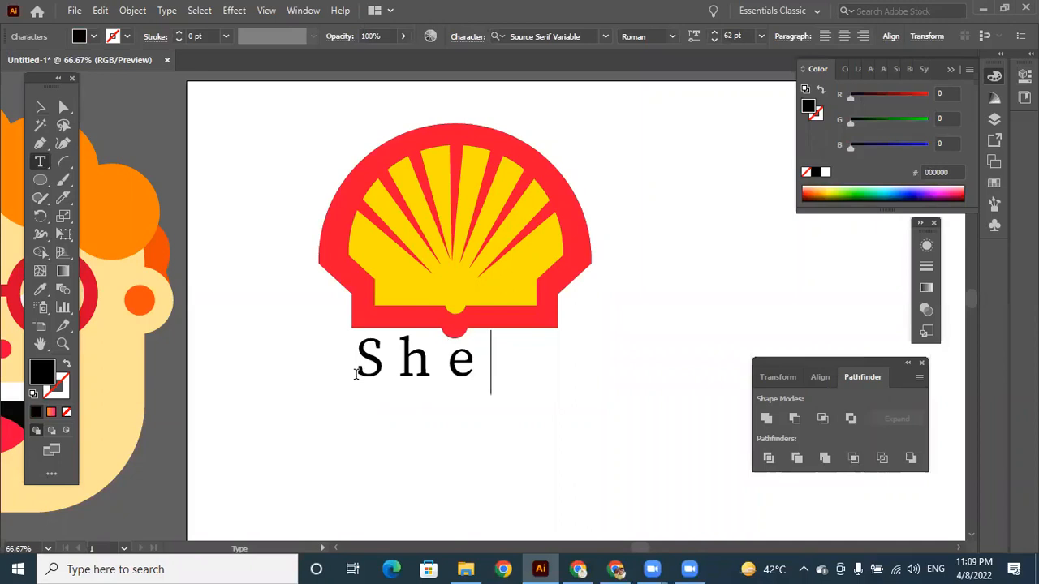
{"action": "type", "text": "ll"}
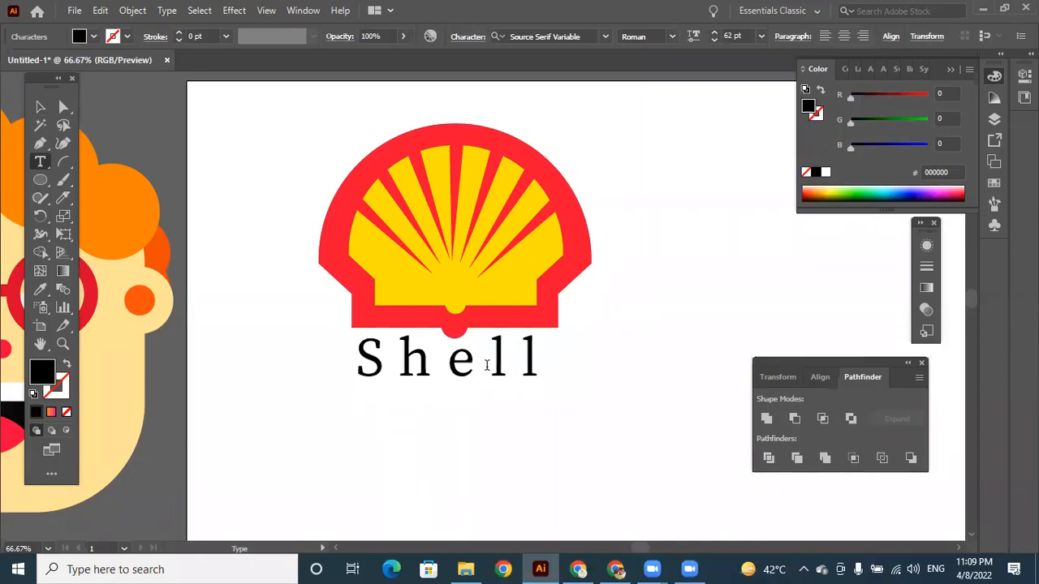
Select the whole word "Shell" and change its font to MS Reference Sans Serif.
{"action": "left_click_drag", "start_coordinate": [524, 365], "coordinate": [354, 365]}
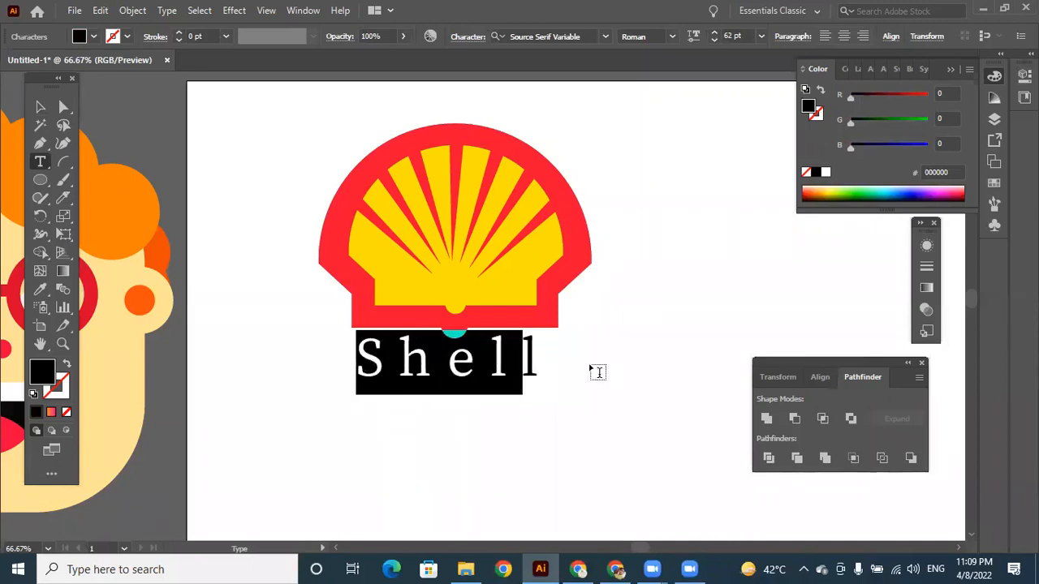
{"action": "left_click_drag", "start_coordinate": [534, 360], "coordinate": [307, 371]}
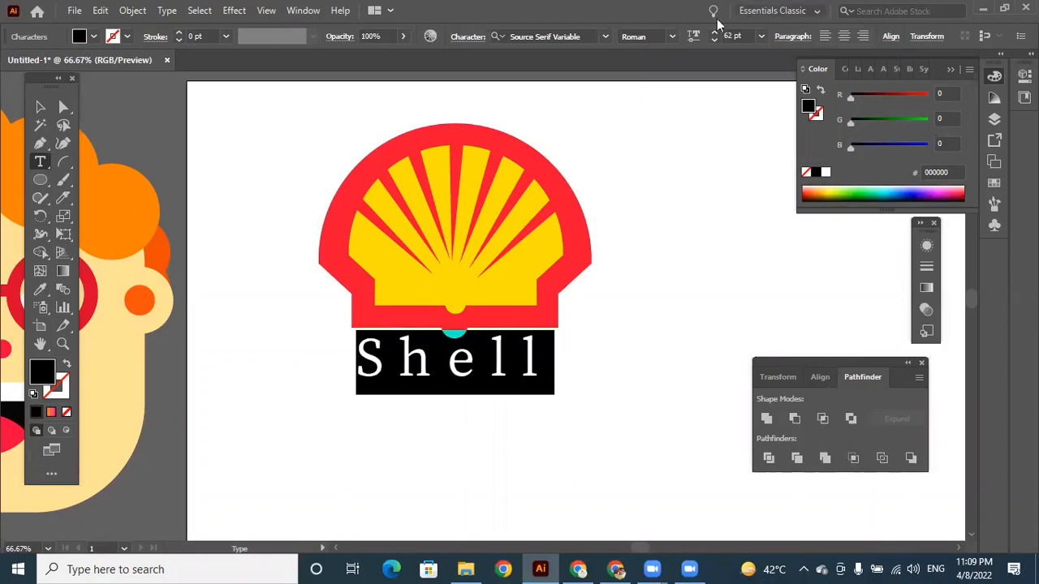
{"action": "left_click", "coordinate": [606, 36]}
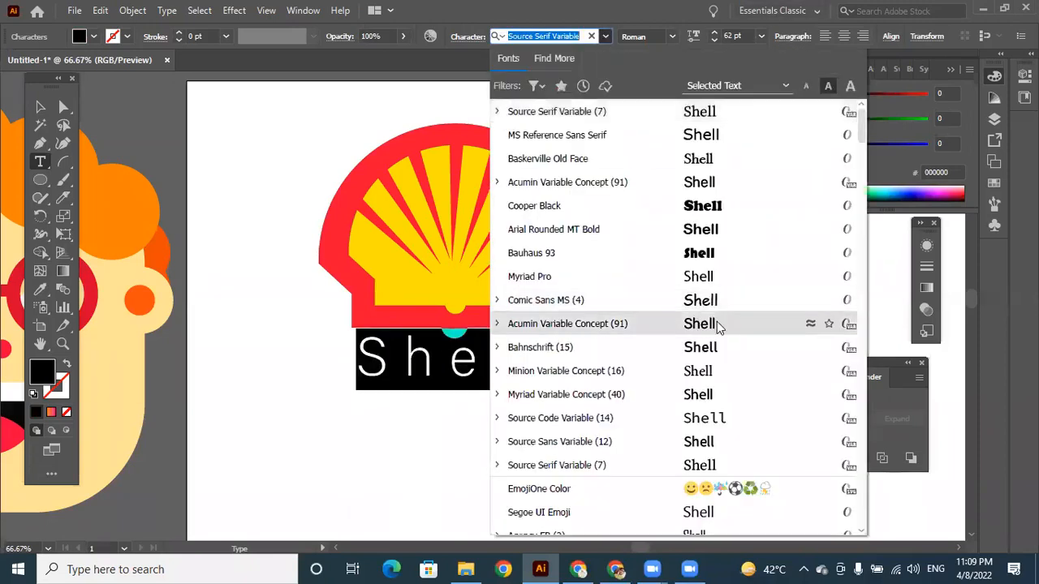
{"action": "left_click", "coordinate": [709, 134]}
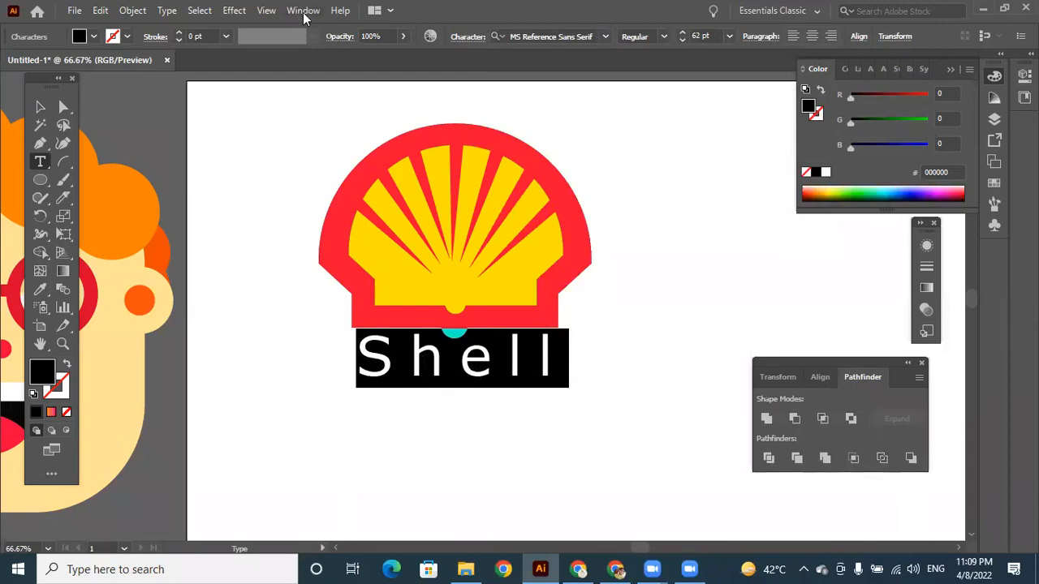
Show the text's character properties and set the tracking of the word "Shell" to 0.
{"action": "left_click", "coordinate": [303, 12]}
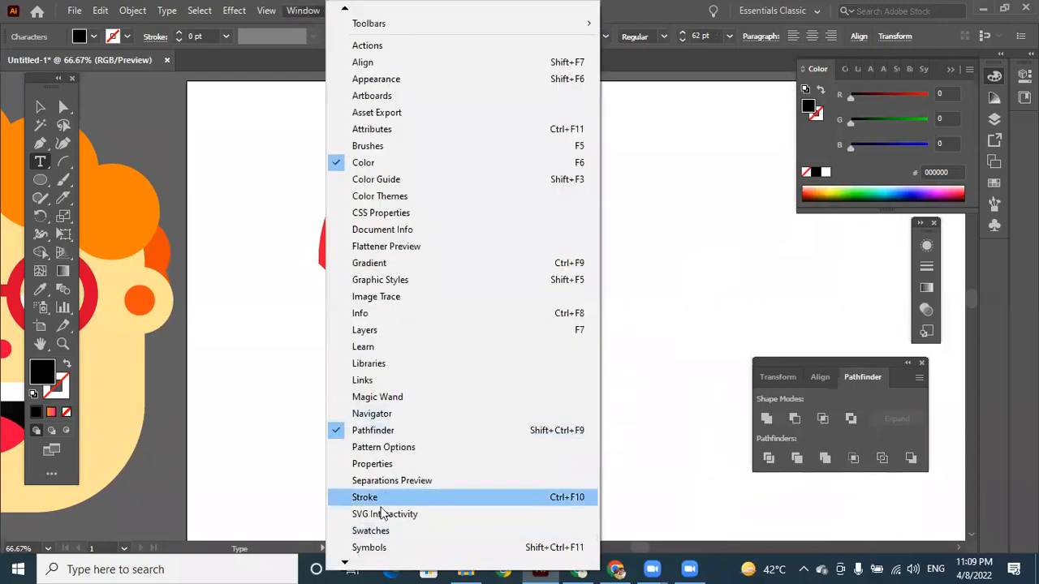
{"action": "left_click", "coordinate": [379, 465]}
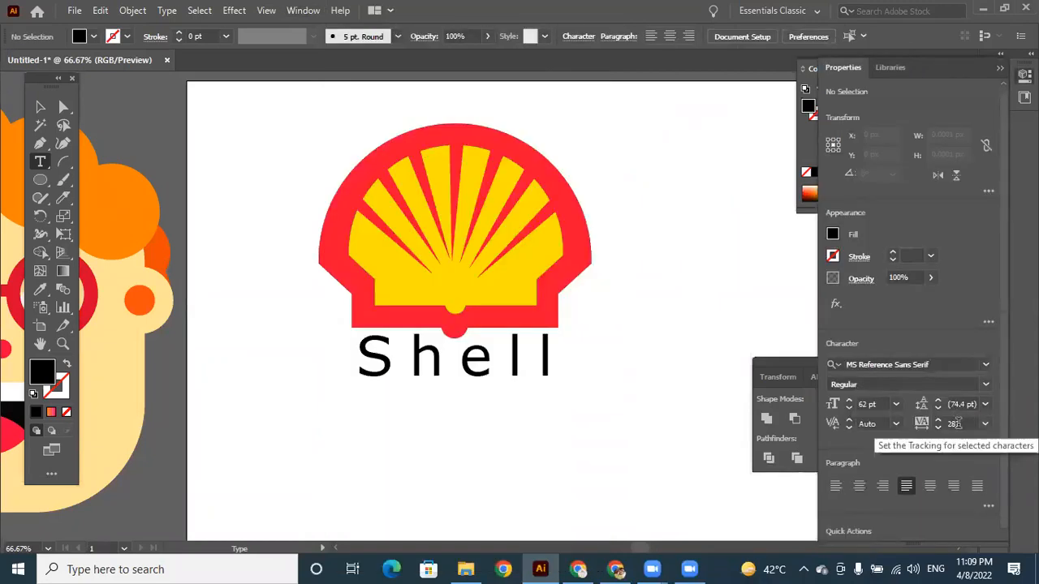
{"action": "left_click", "coordinate": [957, 424]}
{"action": "type", "text": "0"}
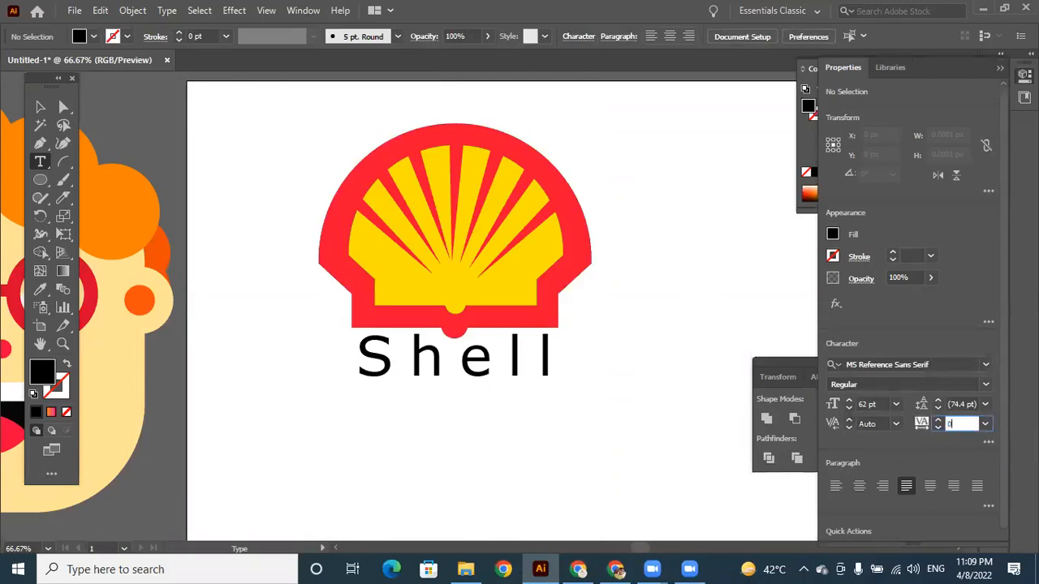
{"action": "key", "text": "Return"}
{"action": "left_click_drag", "start_coordinate": [548, 358], "coordinate": [570, 358]}
{"action": "left_click", "coordinate": [959, 423]}
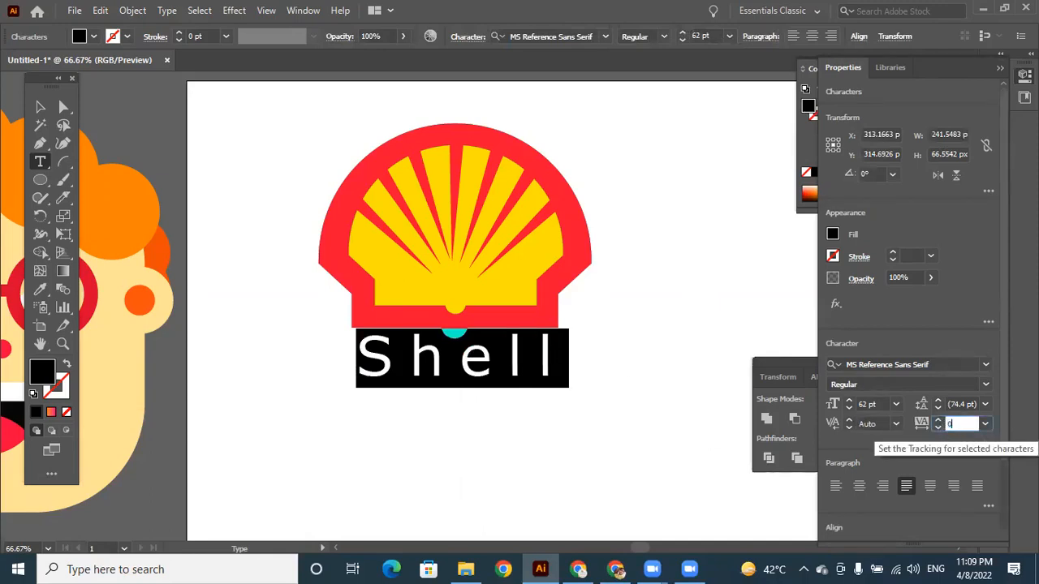
{"action": "key", "text": "Return"}
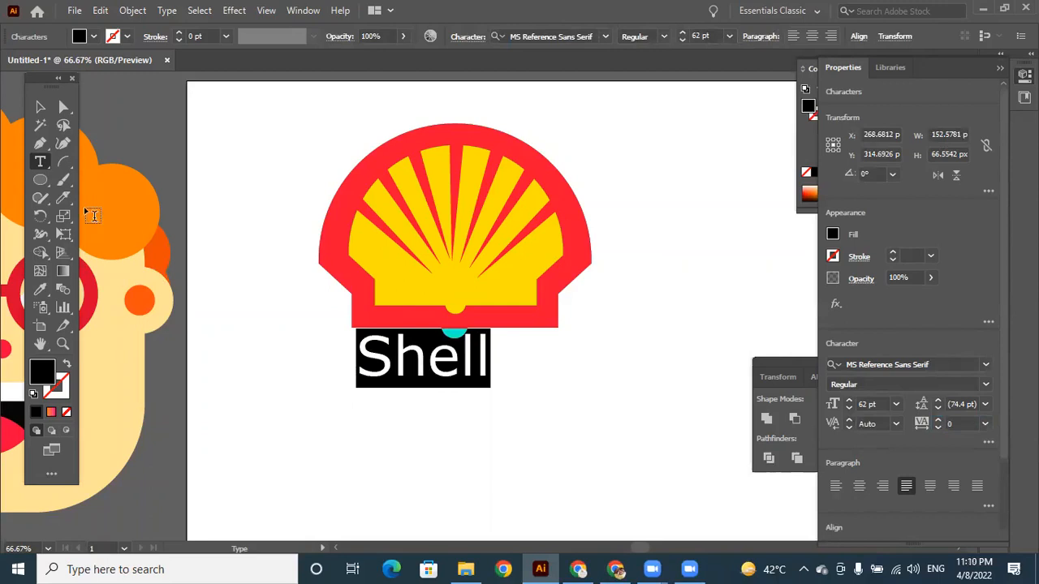
Select the "Shell" text as an object and set its font size to 92 pt.
{"action": "left_click", "coordinate": [40, 106]}
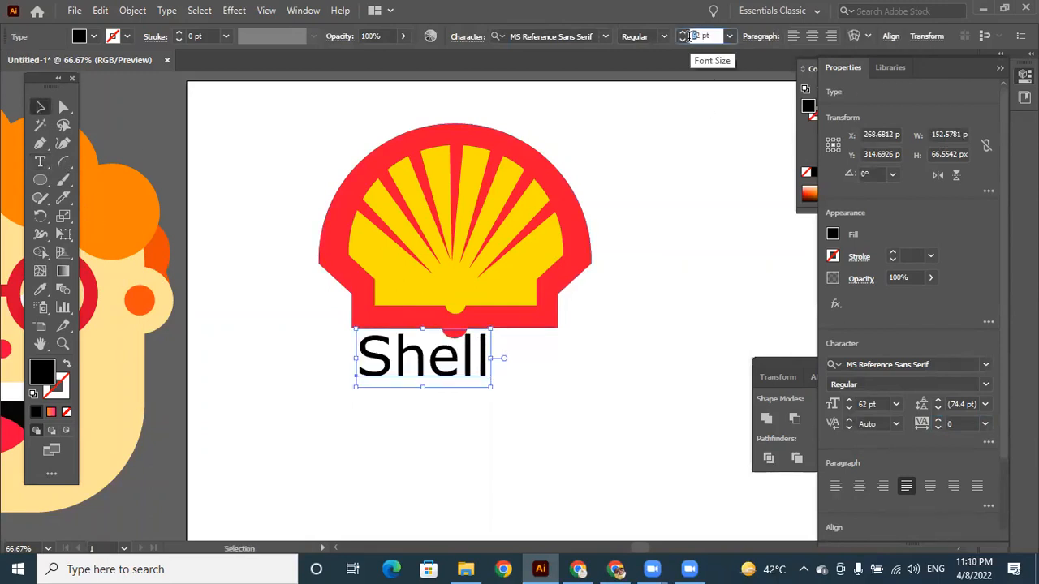
{"action": "type", "text": "92"}
{"action": "key", "text": "Return"}
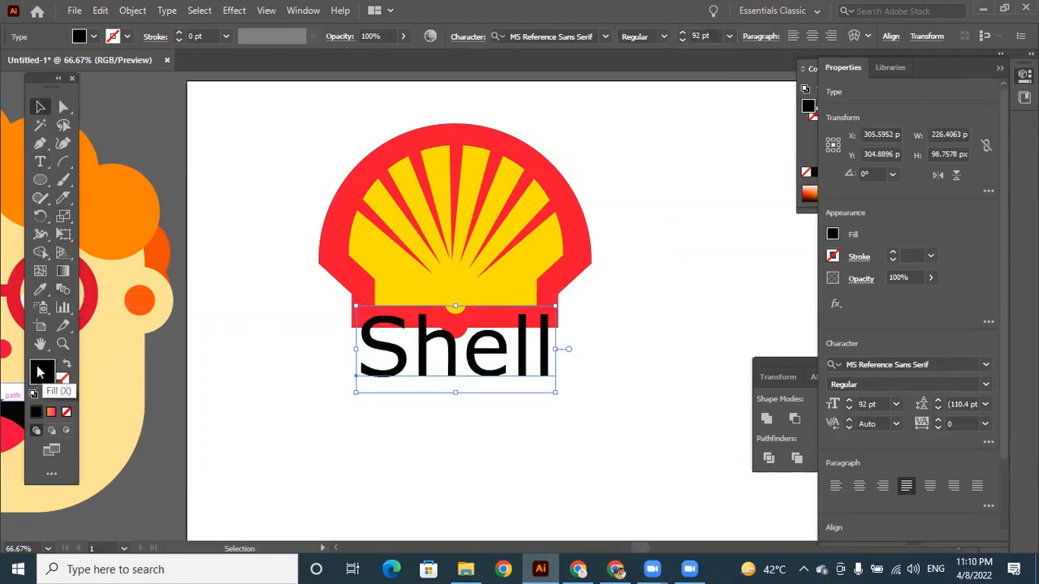
Sample the emblem's red border onto the "Shell" text and move the text down clear of the emblem.
{"action": "left_click", "coordinate": [40, 289]}
{"action": "left_click", "coordinate": [356, 174]}
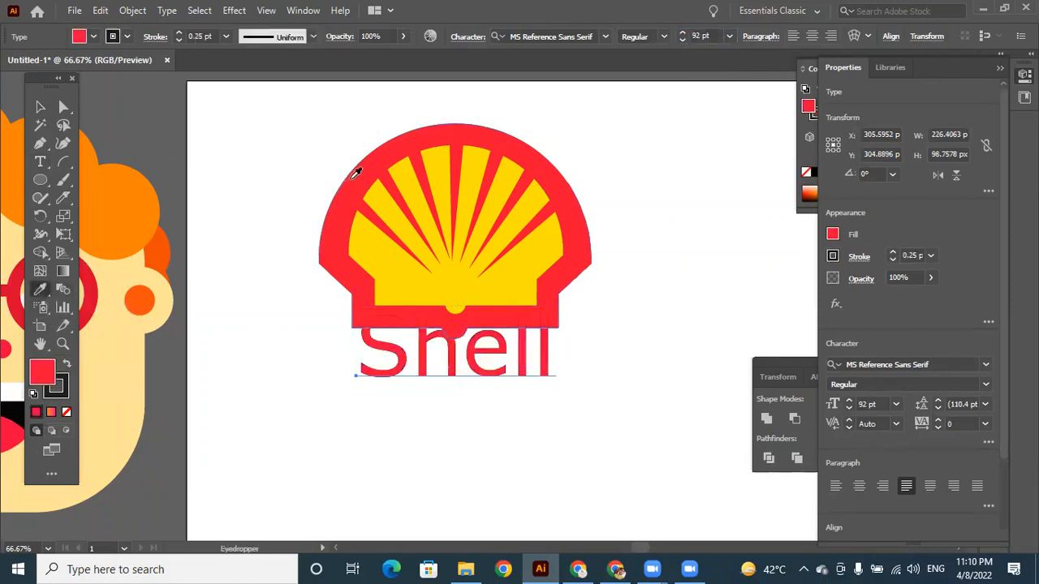
{"action": "left_click", "coordinate": [41, 107]}
{"action": "left_click_drag", "start_coordinate": [481, 357], "coordinate": [465, 394]}
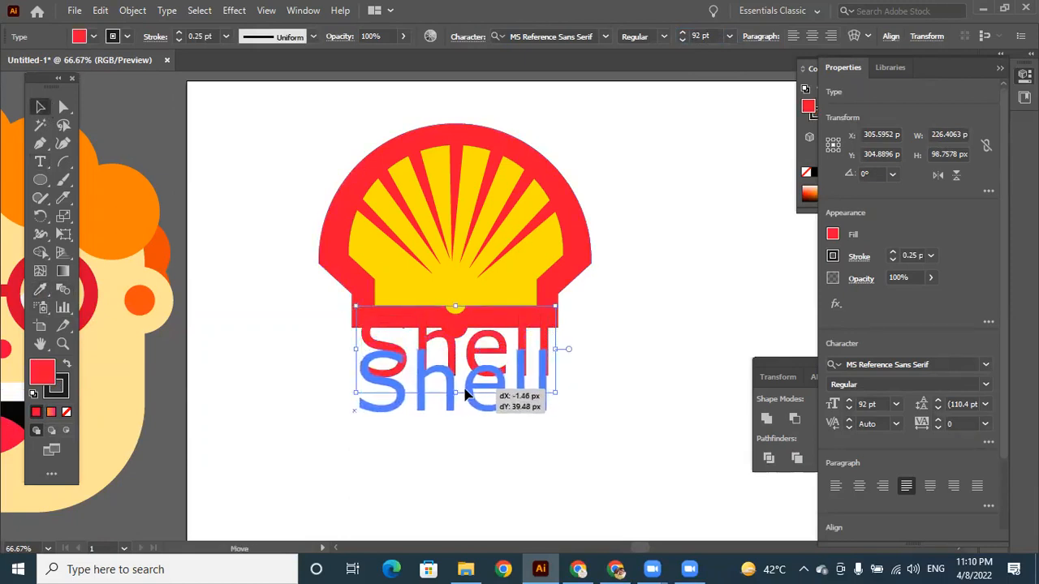
{"action": "left_click", "coordinate": [623, 403]}
Select the entire emblem together with the "Shell" text and group them.
{"action": "left_click_drag", "start_coordinate": [294, 131], "coordinate": [626, 463]}
{"action": "right_click", "coordinate": [530, 156]}
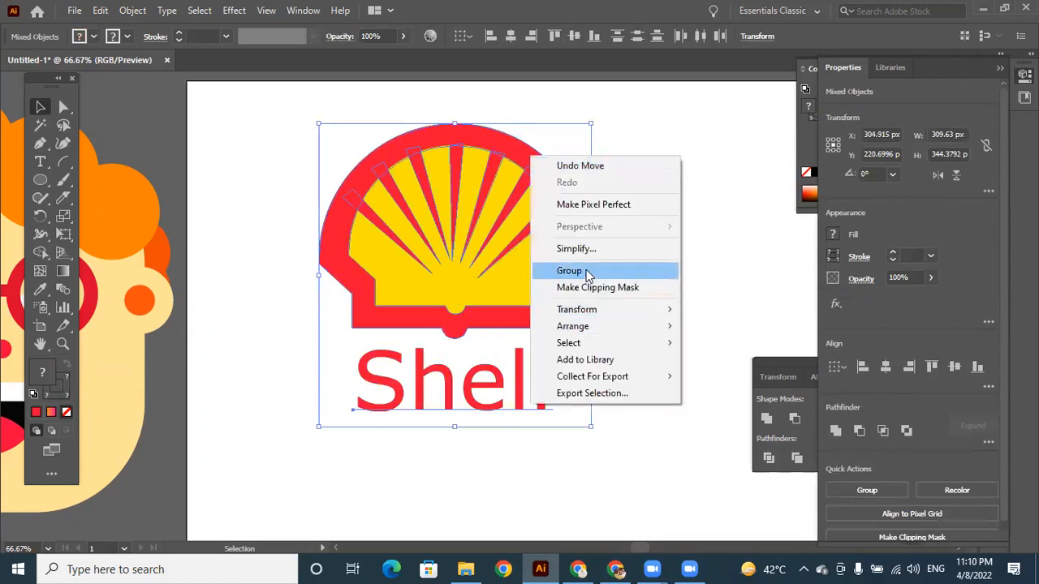
{"action": "left_click", "coordinate": [590, 277]}
{"action": "left_click", "coordinate": [703, 206]}
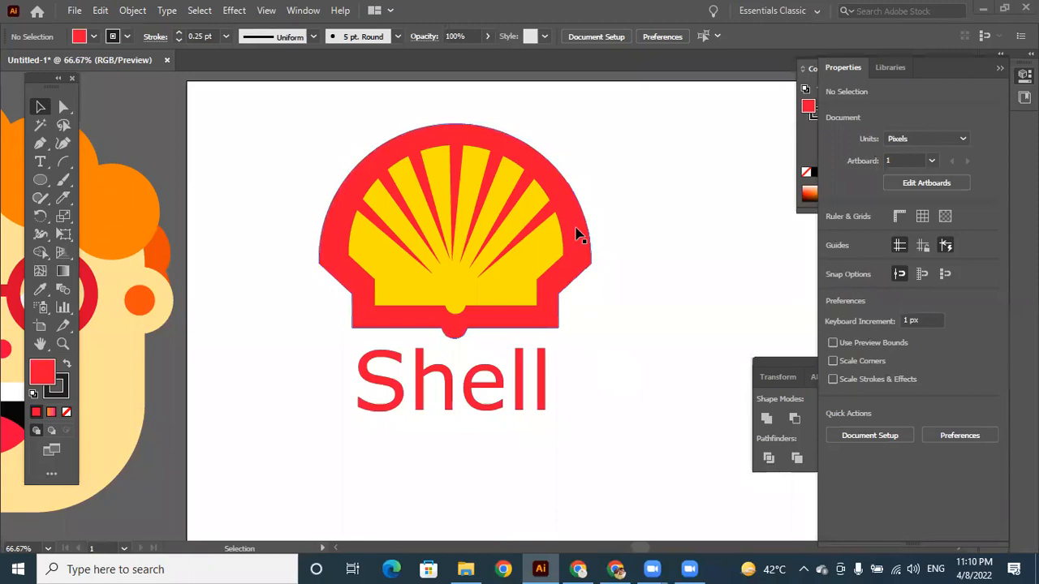
Move the grouped Shell logo up and left, close to the artboard's upper-left corner.
{"action": "left_click", "coordinate": [525, 233]}
{"action": "left_click_drag", "start_coordinate": [577, 235], "coordinate": [460, 220]}
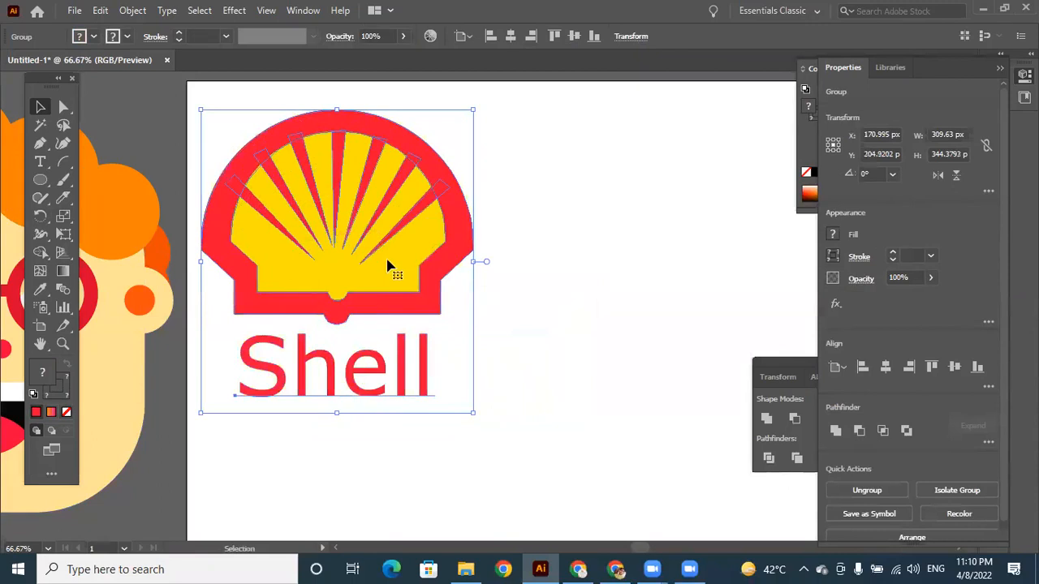
{"action": "left_click", "coordinate": [583, 281]}
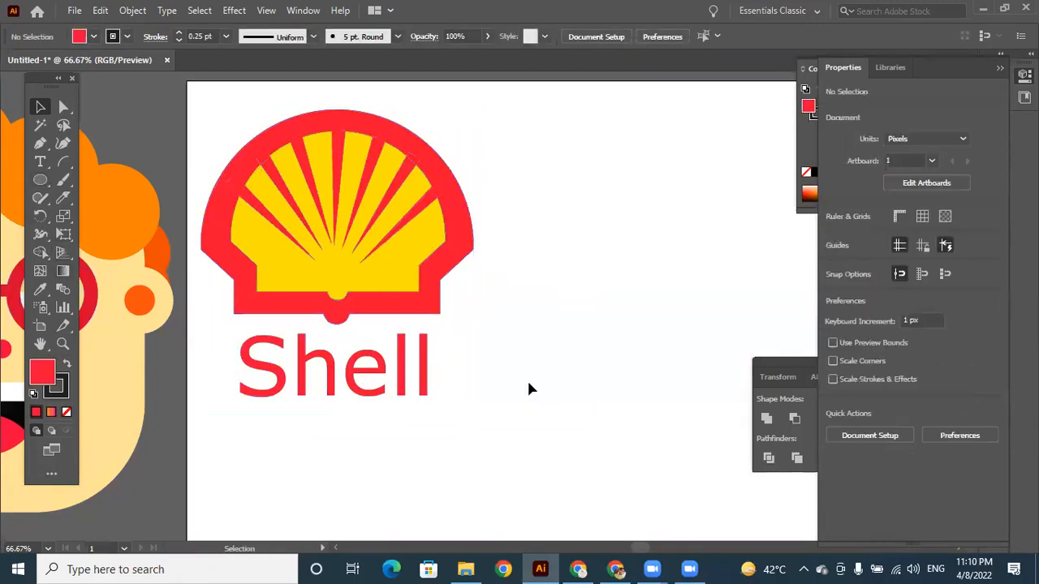
Draw a circle about 318 px wide on the blank area beside the Shell logo, with no fill and a 1 pt stroke.
{"action": "key", "text": "h"}
{"action": "left_click_drag", "start_coordinate": [574, 409], "coordinate": [440, 397]}
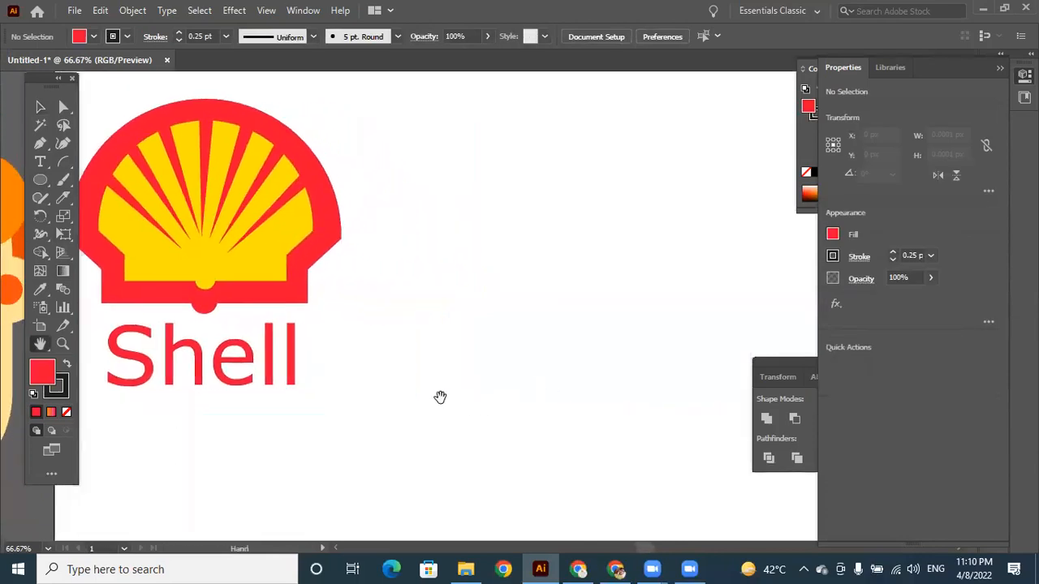
{"action": "left_click", "coordinate": [40, 179]}
{"action": "left_click_drag", "start_coordinate": [443, 143], "coordinate": [722, 421]}
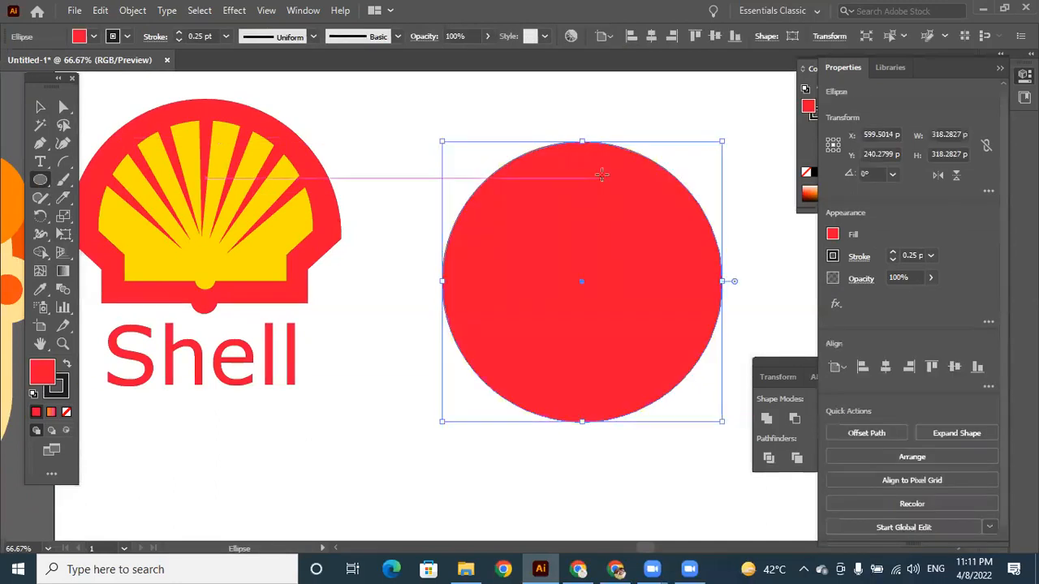
{"action": "left_click", "coordinate": [67, 411]}
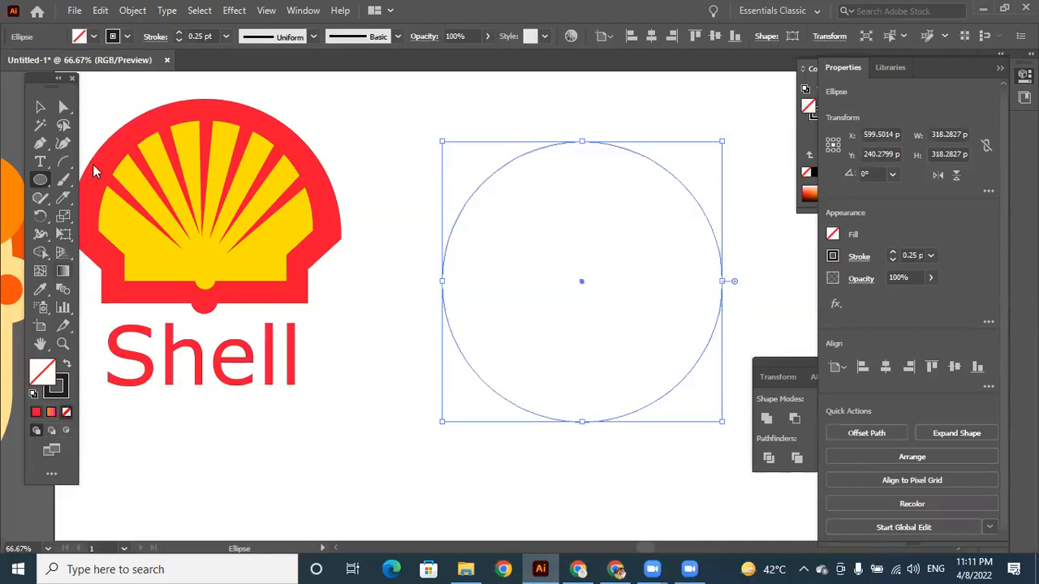
{"action": "left_click", "coordinate": [180, 32]}
{"action": "left_click", "coordinate": [180, 32]}
{"action": "left_click", "coordinate": [180, 33]}
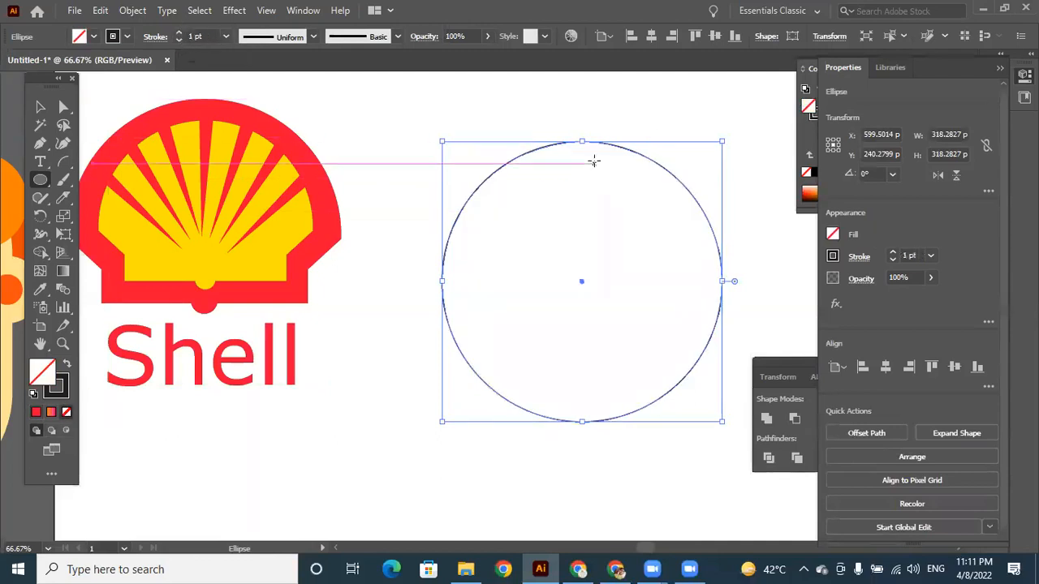
Move the unfilled circle slightly up and left, centring it at about X 569, Y 211 px.
{"action": "key", "text": "space"}
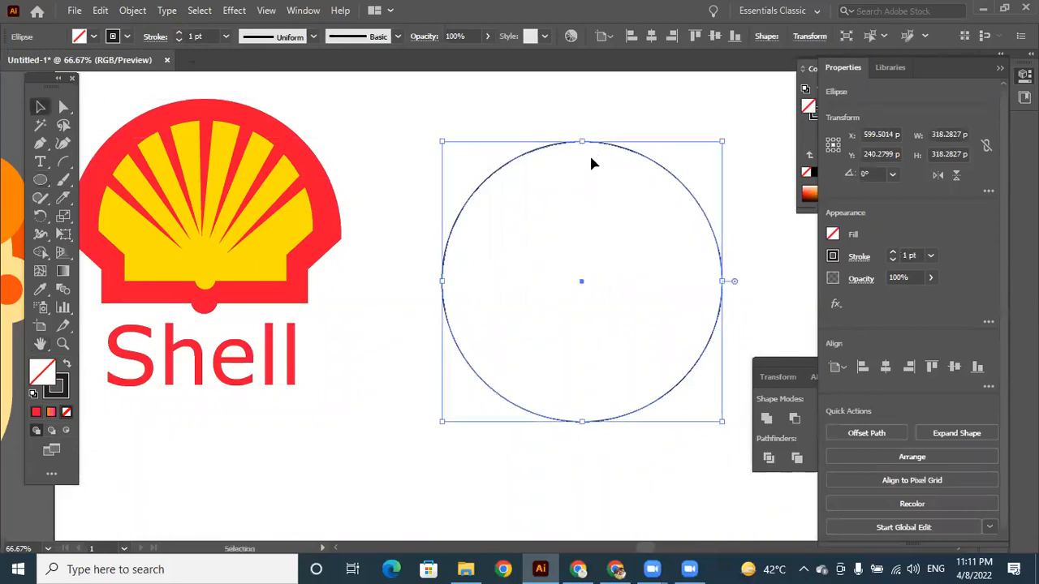
{"action": "left_click", "coordinate": [587, 154]}
{"action": "left_click_drag", "start_coordinate": [601, 146], "coordinate": [572, 119]}
Draw a rectangle about 391 by 175 px and place it over the circle's lower half, its upper edge crossing the circle's centre.
{"action": "right_click", "coordinate": [41, 180]}
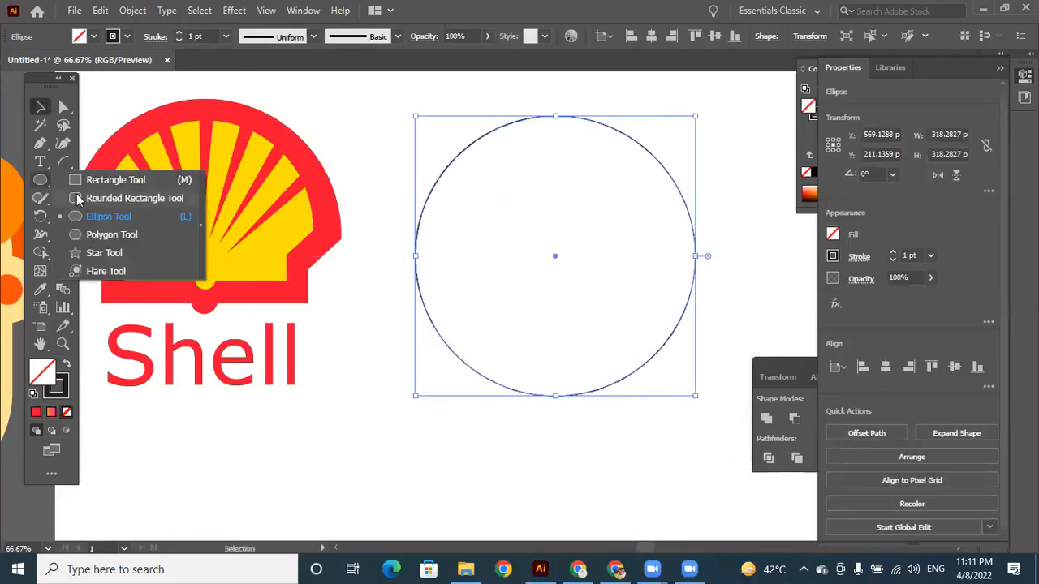
{"action": "left_click", "coordinate": [89, 180]}
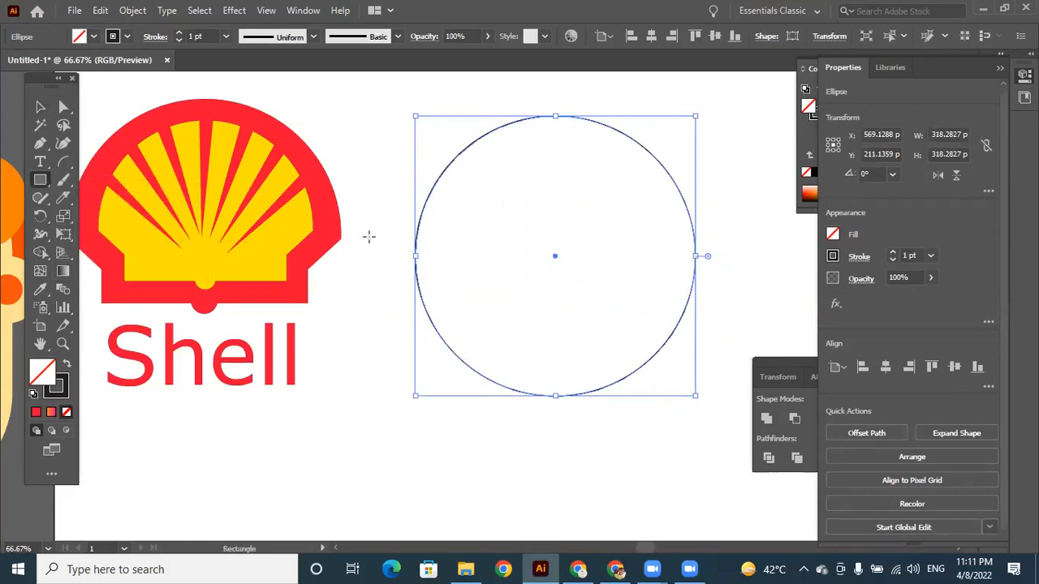
{"action": "left_click_drag", "start_coordinate": [374, 325], "coordinate": [717, 478]}
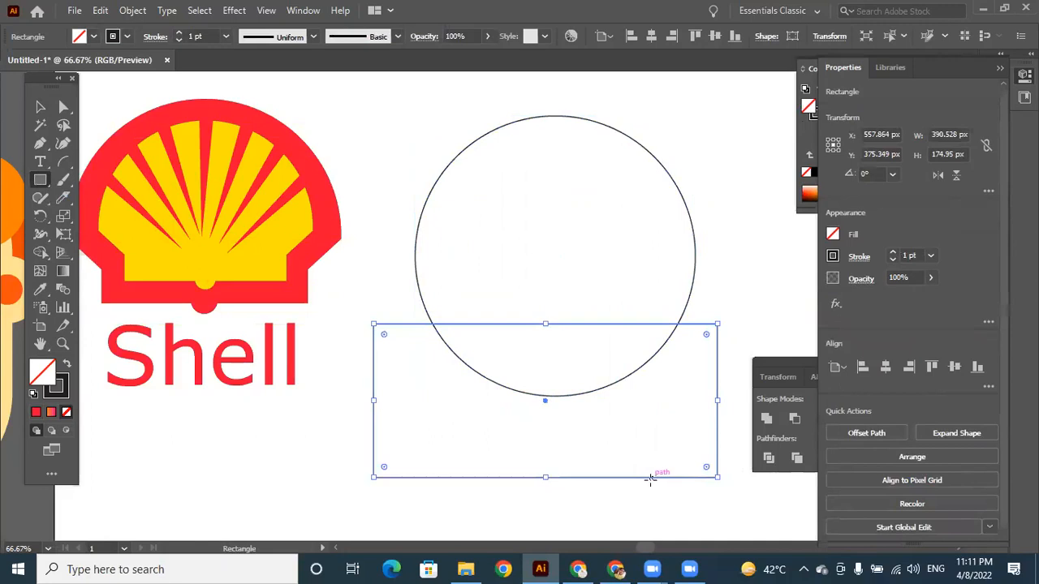
{"action": "key", "text": "v"}
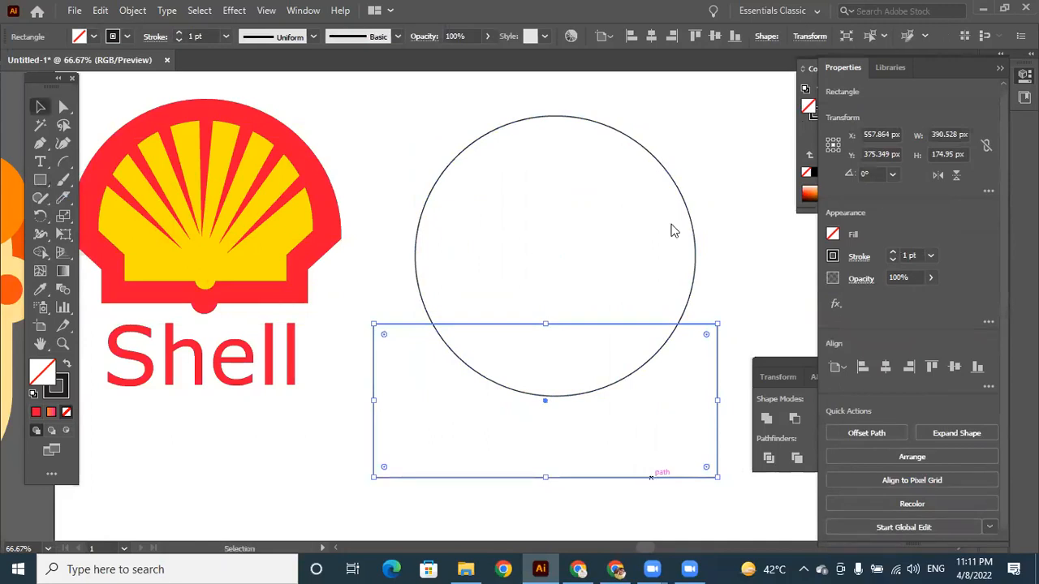
{"action": "left_click_drag", "start_coordinate": [660, 478], "coordinate": [658, 418]}
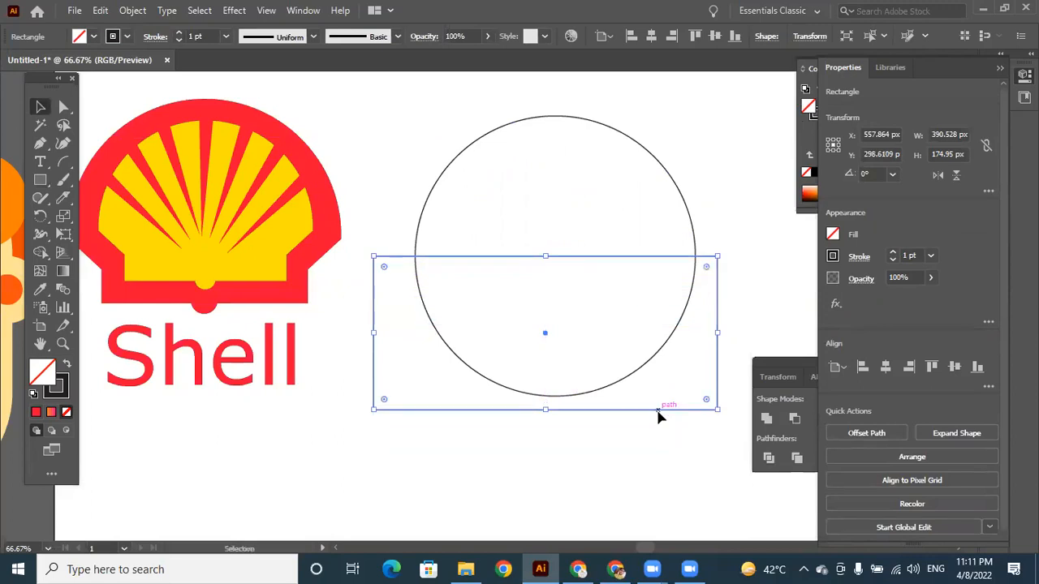
Select the circle and rectangle and remove the lower half and surrounding rectangle area with Shape Builder, keeping only the upper semicircle.
{"action": "left_click_drag", "start_coordinate": [407, 126], "coordinate": [658, 438]}
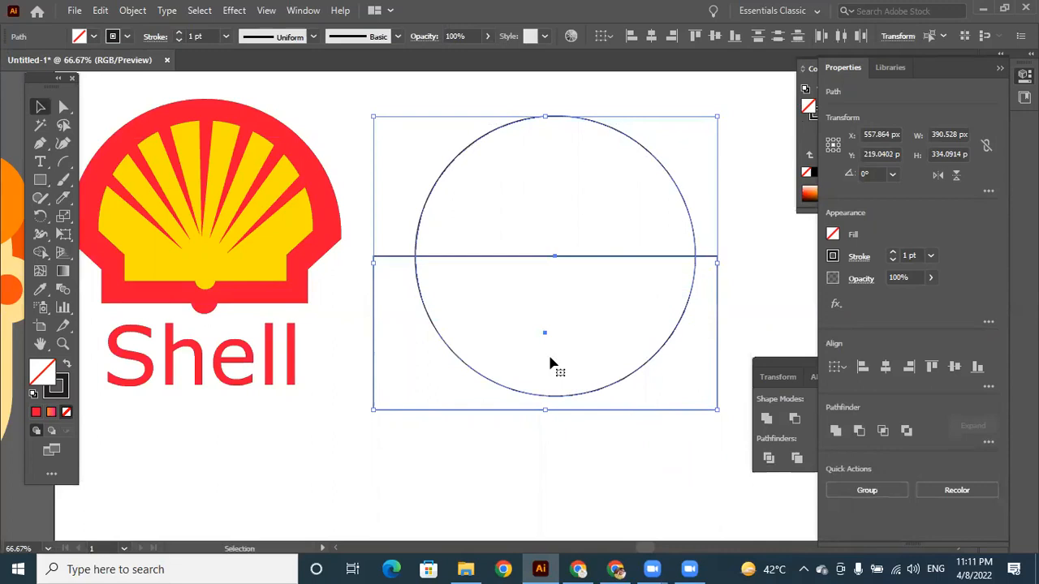
{"action": "left_click", "coordinate": [41, 254]}
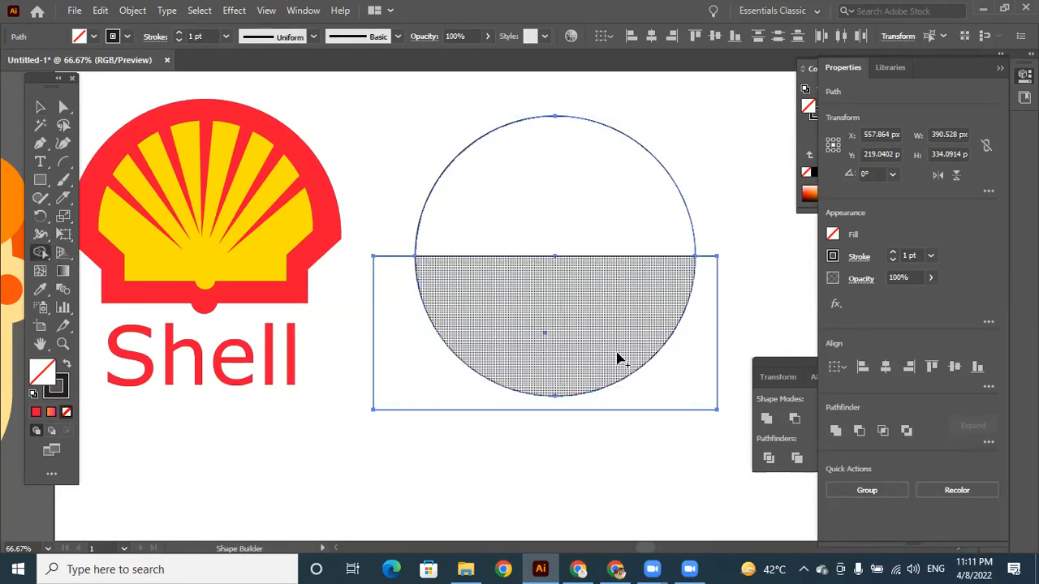
{"action": "left_click", "coordinate": [614, 354]}
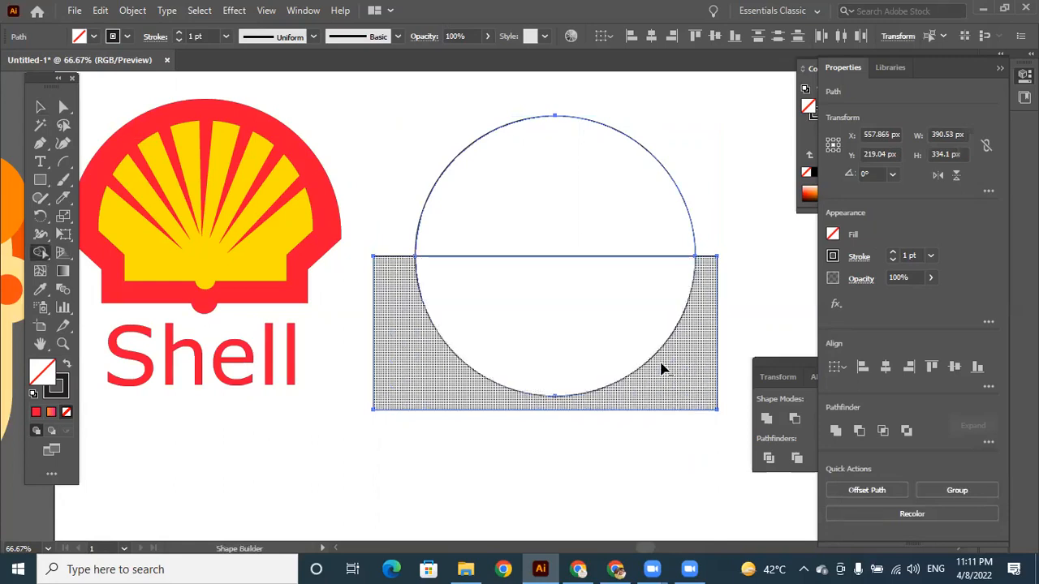
{"action": "left_click", "coordinate": [658, 361], "text": "alt"}
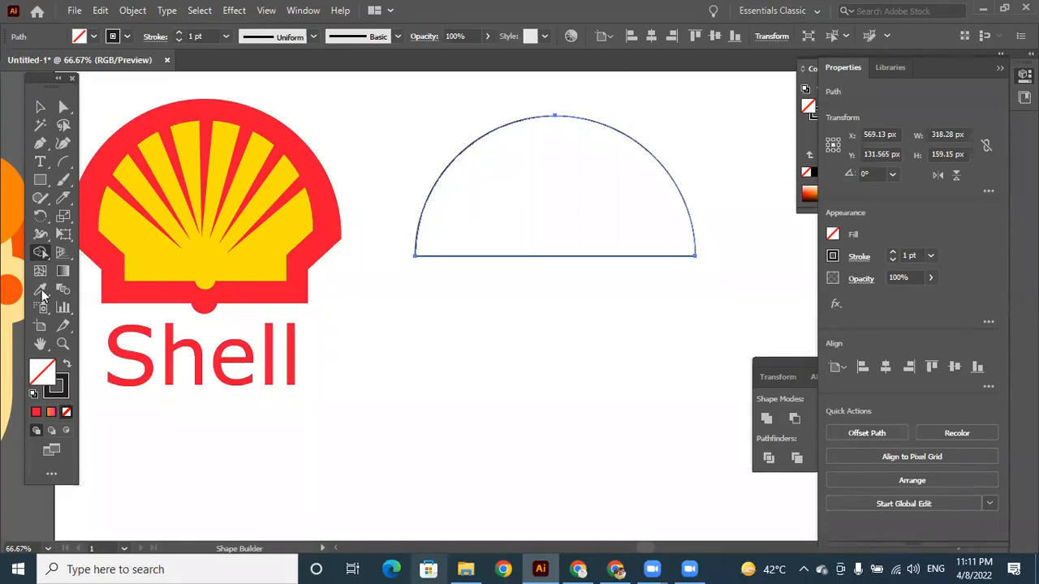
Draw a rectangle about 319 by 63 px directly beneath the semicircle, its upper edge matching the semicircle's flat side.
{"action": "left_click", "coordinate": [39, 180]}
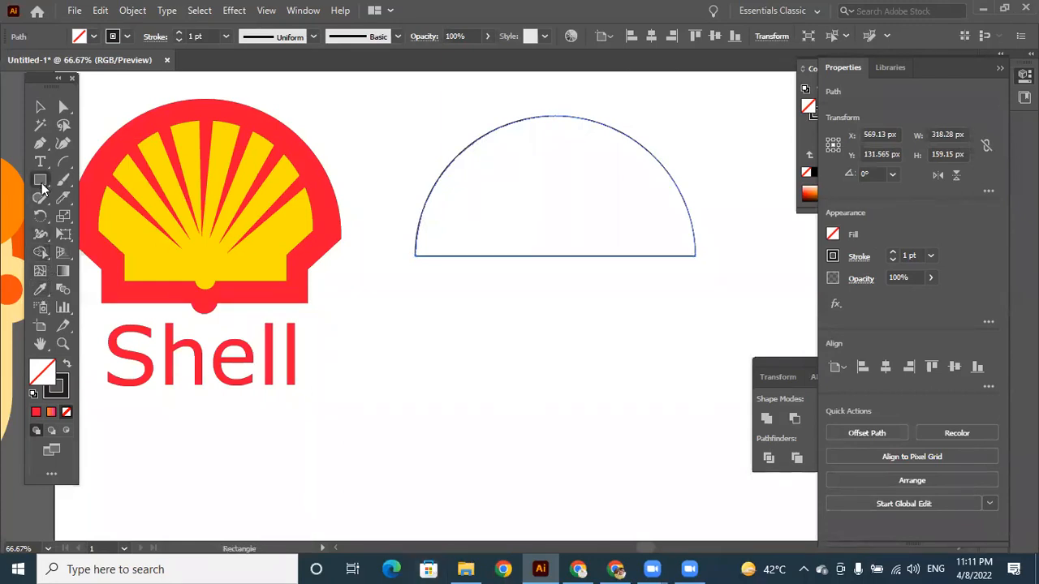
{"action": "left_click_drag", "start_coordinate": [420, 235], "coordinate": [692, 390]}
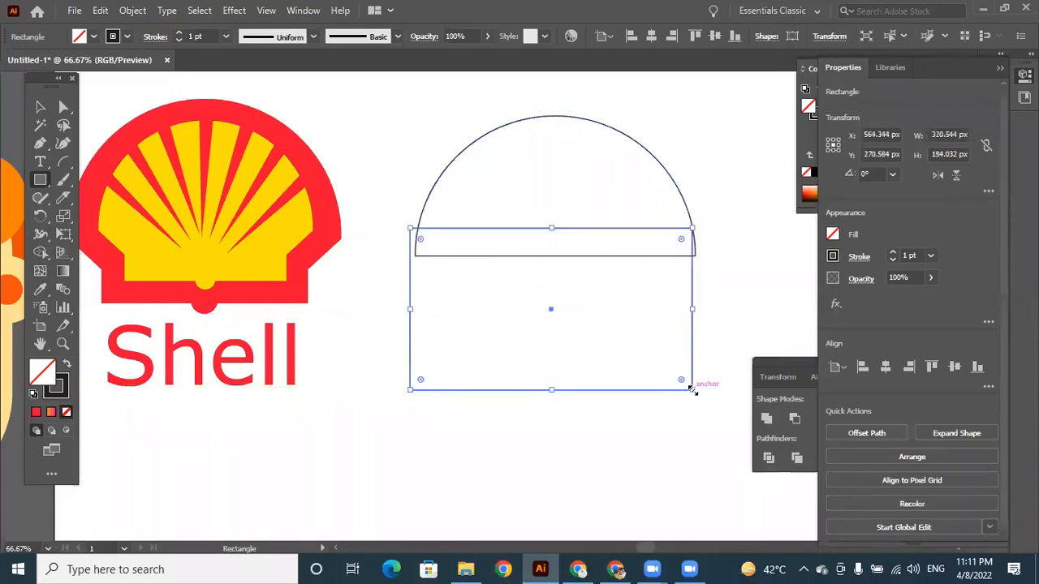
{"action": "key", "text": "Down"}
{"action": "key", "text": "Down"}
{"action": "key", "text": "Down"}
{"action": "key", "text": "Down"}
{"action": "key", "text": "Down"}
{"action": "key", "text": "Down"}
{"action": "key", "text": "Down"}
{"action": "key", "text": "Down"}
{"action": "key", "text": "Down"}
{"action": "key", "text": "Down"}
{"action": "key", "text": "Down"}
{"action": "key", "text": "Down"}
{"action": "key", "text": "Down"}
{"action": "key", "text": "Down"}
{"action": "key", "text": "Down"}
{"action": "key", "text": "Down"}
{"action": "key", "text": "Down"}
{"action": "key", "text": "Down"}
{"action": "key", "text": "Down"}
{"action": "key", "text": "Down"}
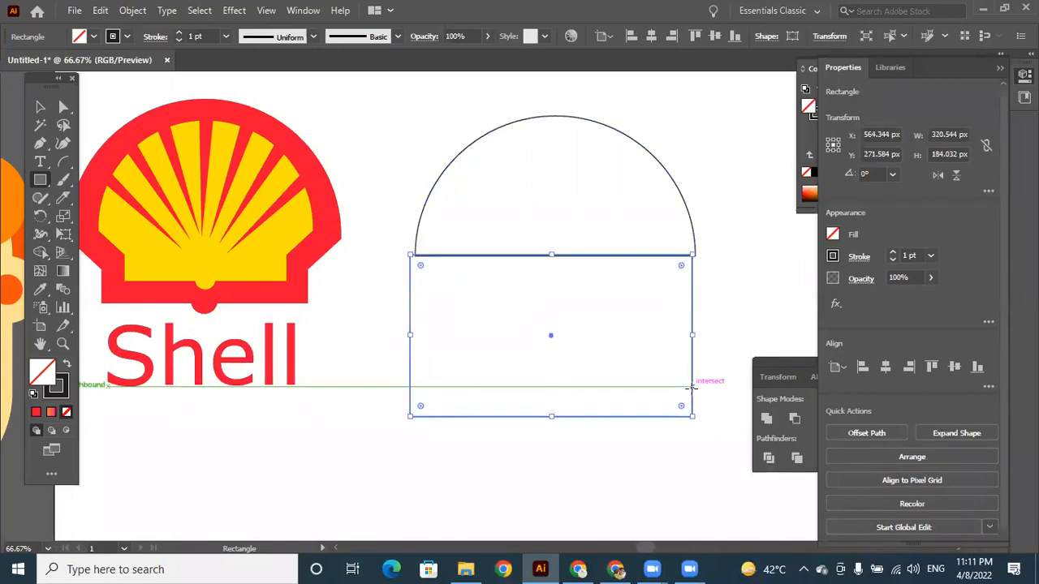
{"action": "key", "text": "Right"}
{"action": "key", "text": "Right"}
{"action": "key", "text": "Right"}
{"action": "key", "text": "Right"}
{"action": "key", "text": "Right"}
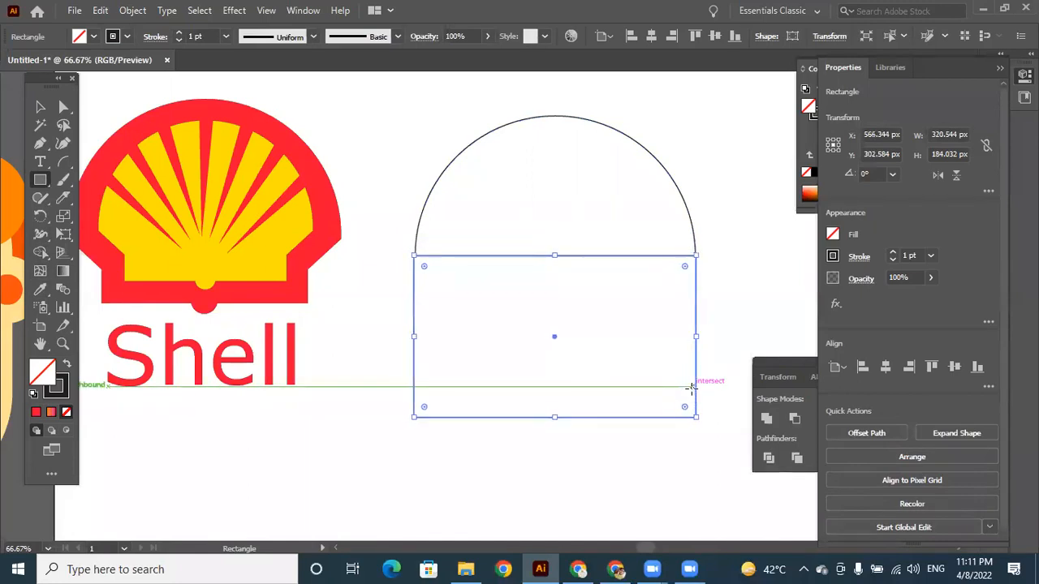
{"action": "left_click_drag", "start_coordinate": [696, 417], "coordinate": [697, 312]}
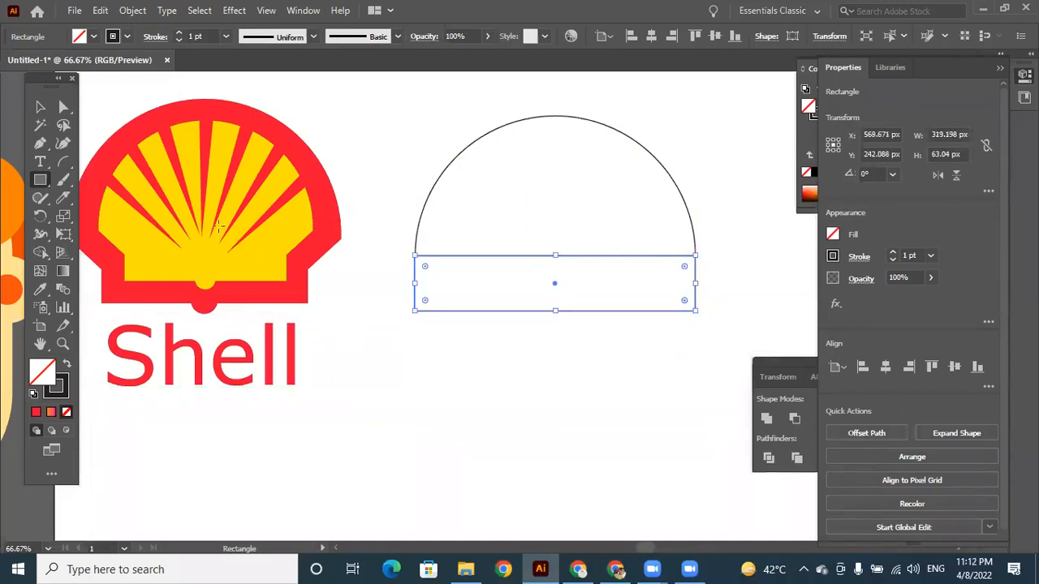
Move the rectangle's two lower corner points inward to taper it into a trapezoid under the semicircle.
{"action": "left_click", "coordinate": [64, 106]}
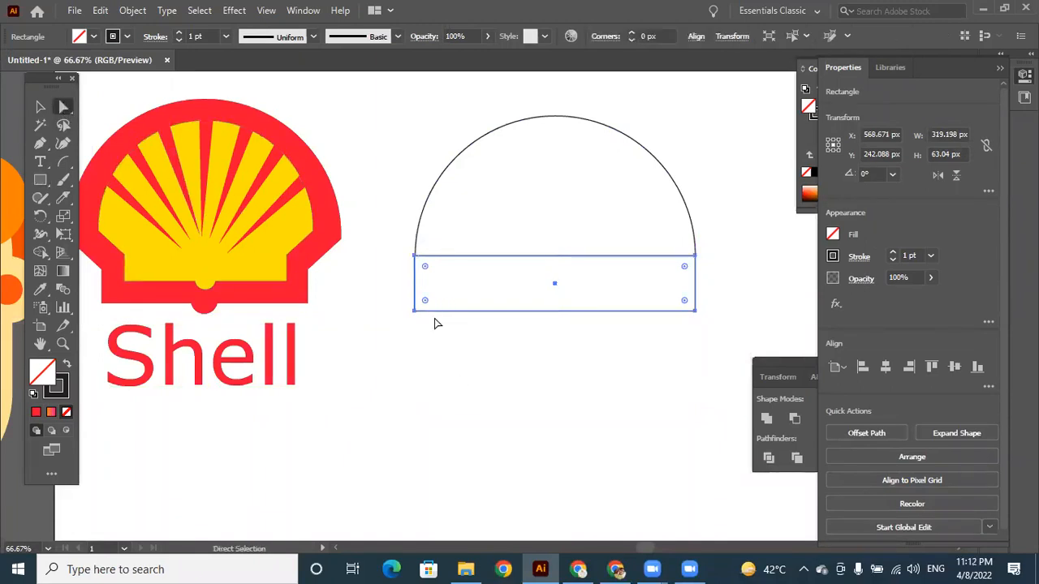
{"action": "left_click_drag", "start_coordinate": [415, 310], "coordinate": [434, 319]}
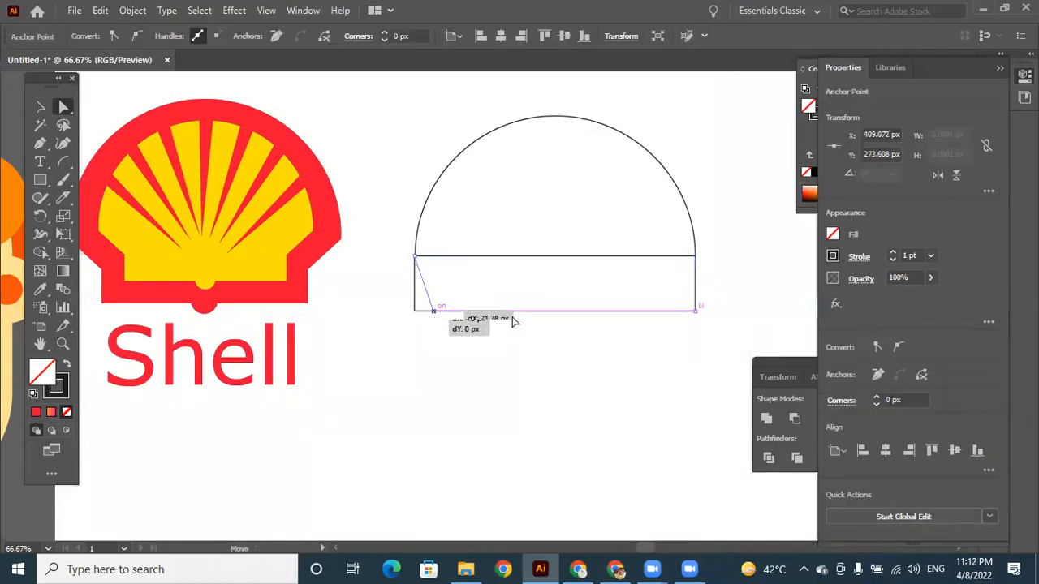
{"action": "left_click_drag", "start_coordinate": [696, 319], "coordinate": [698, 322]}
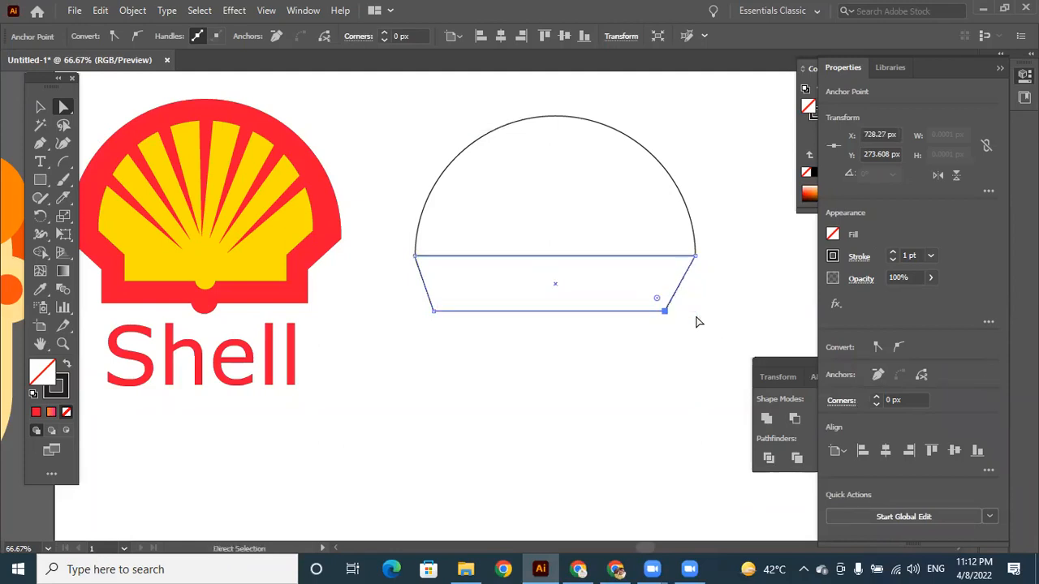
Add a rectangle about 264 by 35 px under the trapezoid and a circle about 21 px wide centred on its lower edge.
{"action": "left_click", "coordinate": [40, 179]}
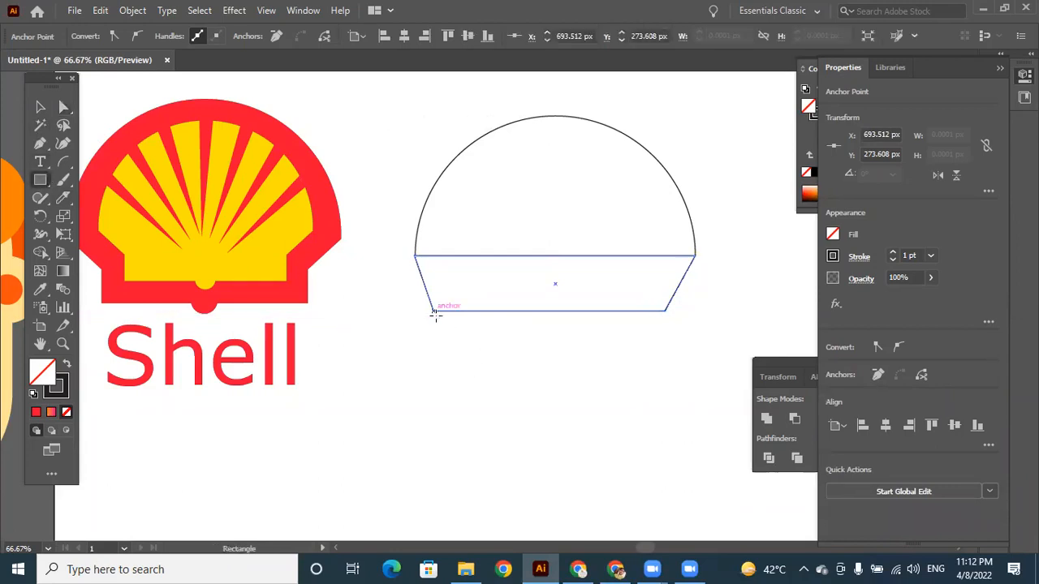
{"action": "left_click_drag", "start_coordinate": [434, 312], "coordinate": [664, 341]}
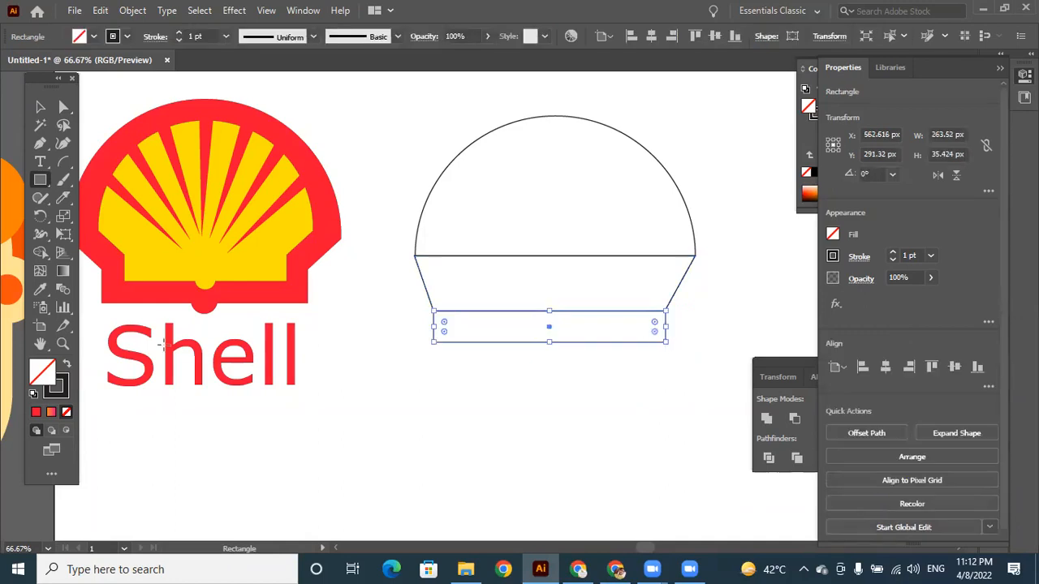
{"action": "left_click", "coordinate": [43, 173]}
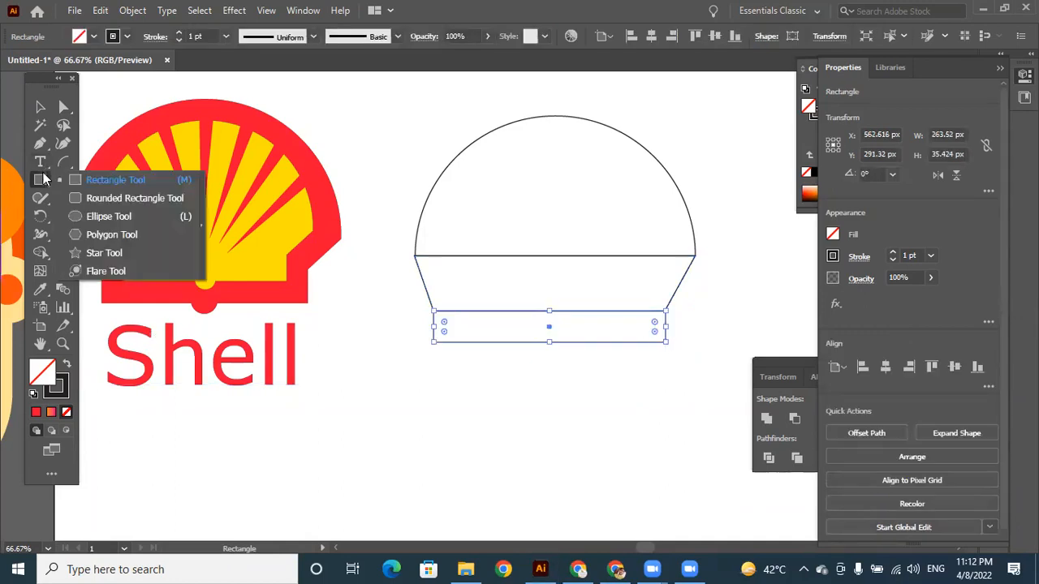
{"action": "left_click", "coordinate": [109, 216]}
{"action": "left_click_drag", "start_coordinate": [546, 334], "coordinate": [559, 352]}
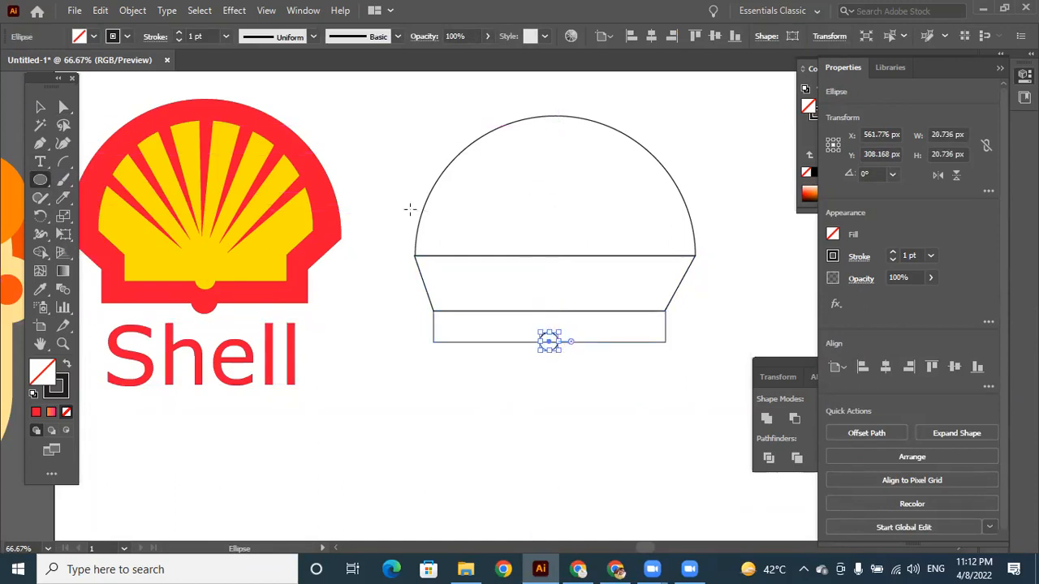
Merge the semicircle, trapezoid, rectangle and small circle with Shape Builder, and fill the merged shape with the Shell logo's red.
{"action": "left_click", "coordinate": [36, 109]}
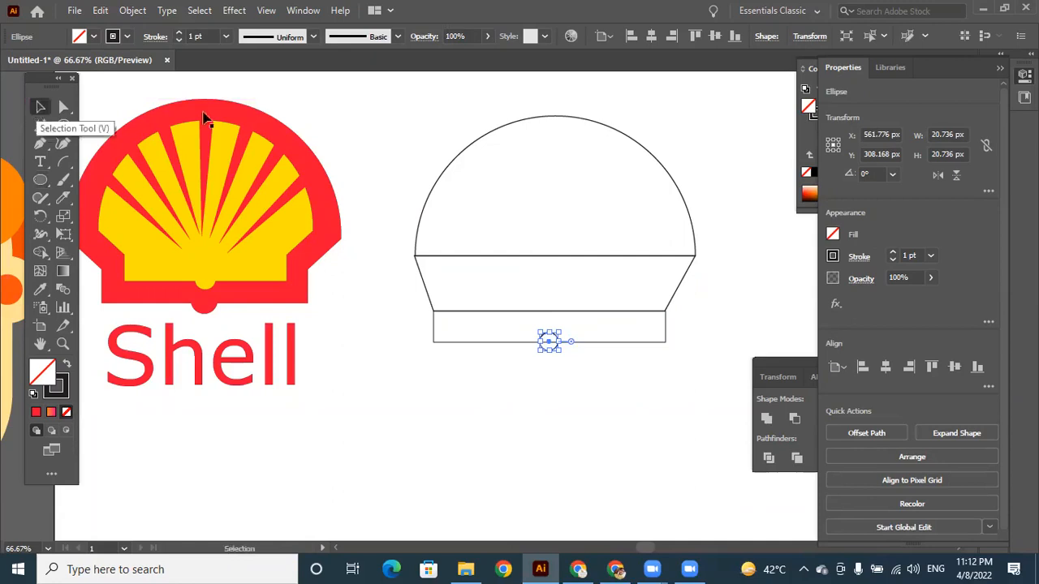
{"action": "mouse_move", "coordinate": [415, 119]}
{"action": "left_mouse_down"}
{"action": "mouse_move", "coordinate": [547, 242]}
{"action": "mouse_move", "coordinate": [665, 402]}
{"action": "left_mouse_up"}
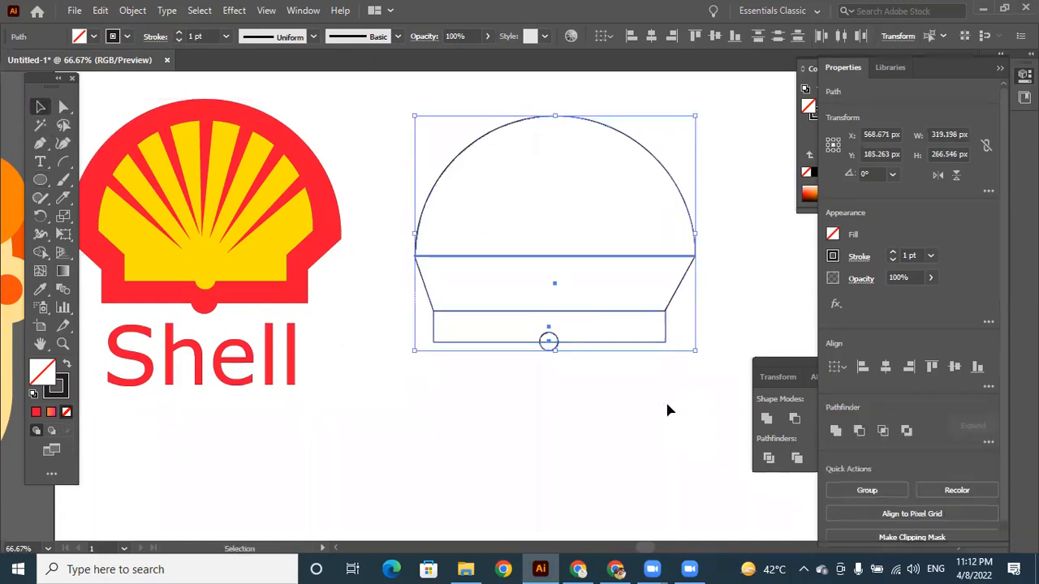
{"action": "left_click", "coordinate": [43, 255]}
{"action": "mouse_move", "coordinate": [608, 186]}
{"action": "left_mouse_down"}
{"action": "mouse_move", "coordinate": [614, 327]}
{"action": "mouse_move", "coordinate": [596, 330]}
{"action": "left_mouse_up"}
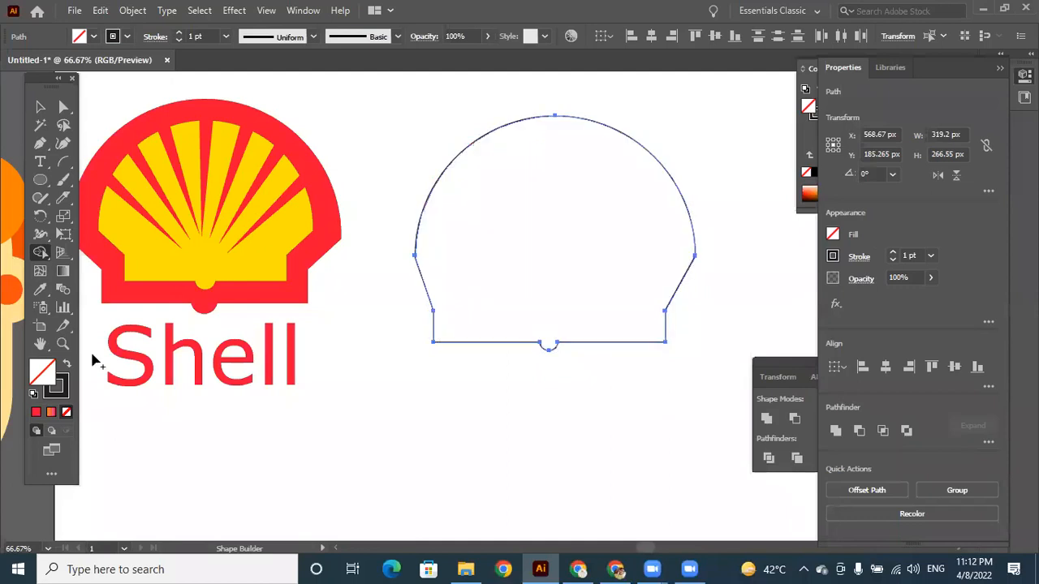
{"action": "left_click", "coordinate": [41, 289]}
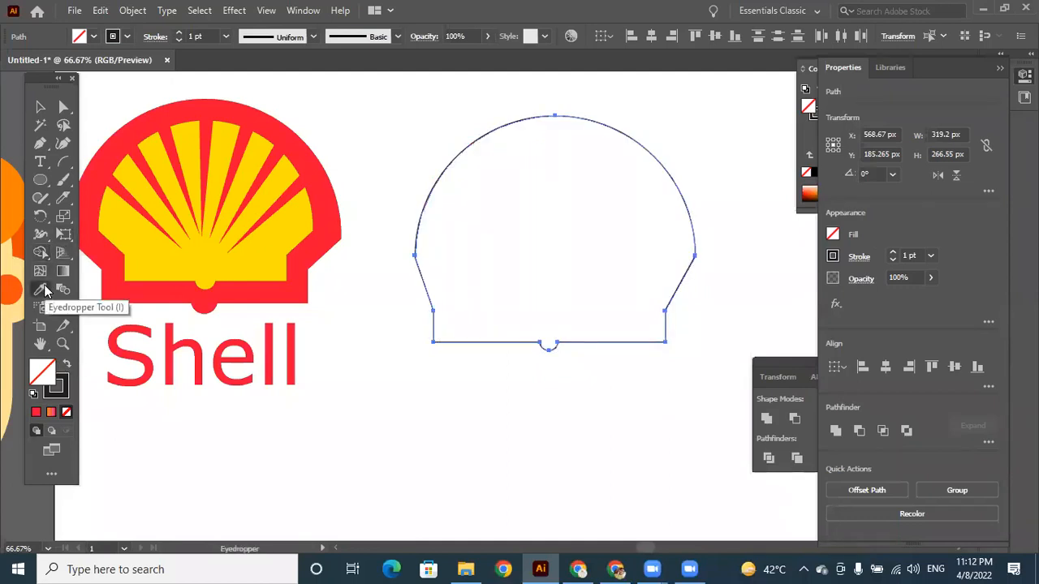
{"action": "left_click", "coordinate": [261, 110]}
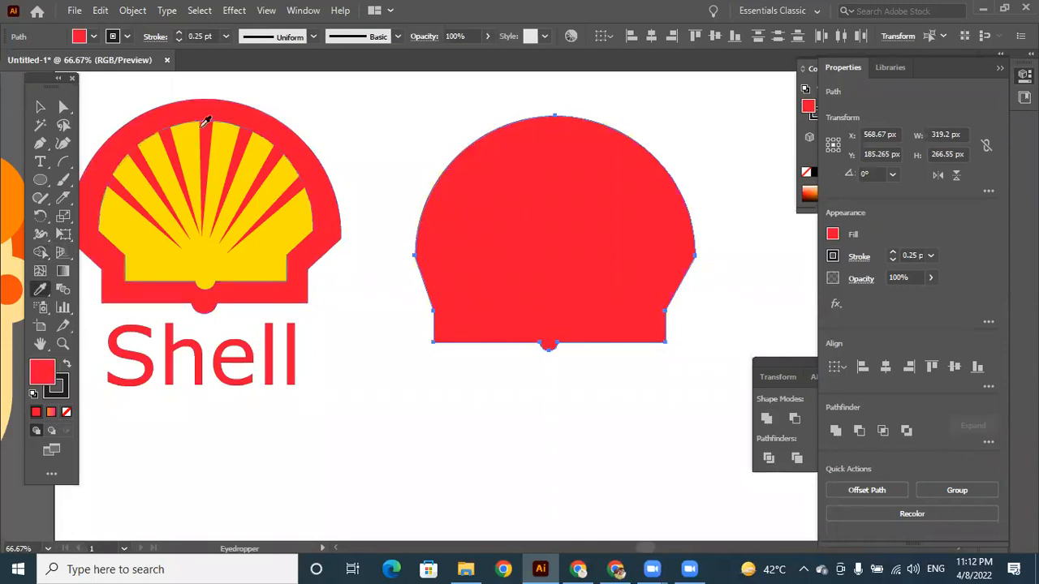
Delete the merged red shell shape beside the Shell logo.
{"action": "left_click", "coordinate": [40, 107]}
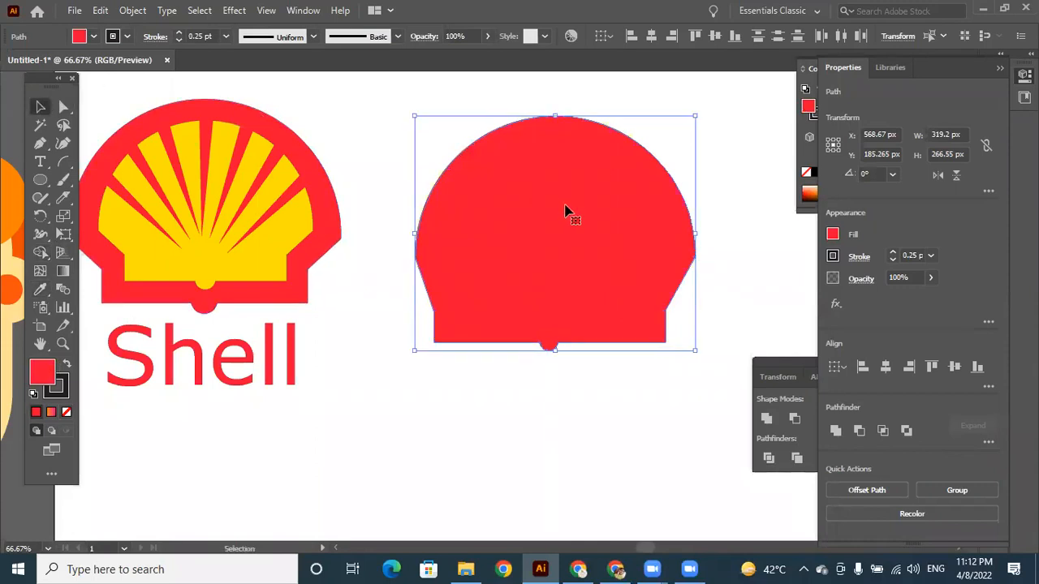
{"action": "key", "text": "Delete"}
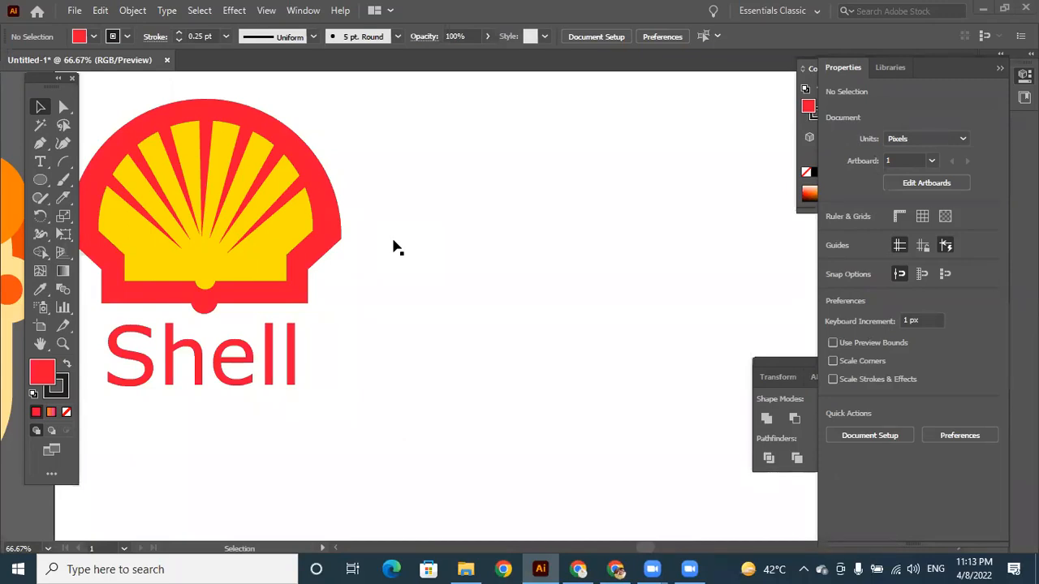
Draw a red circle about 151 px wide beside the Shell logo and a red square about 139 px wide to its lower right.
{"action": "left_click", "coordinate": [64, 289]}
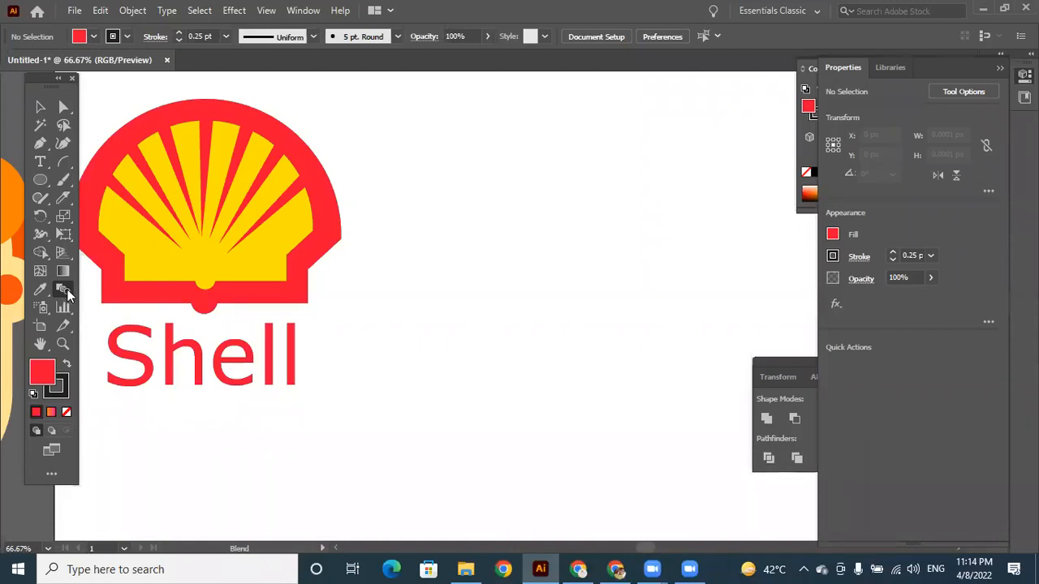
{"action": "left_click", "coordinate": [40, 180]}
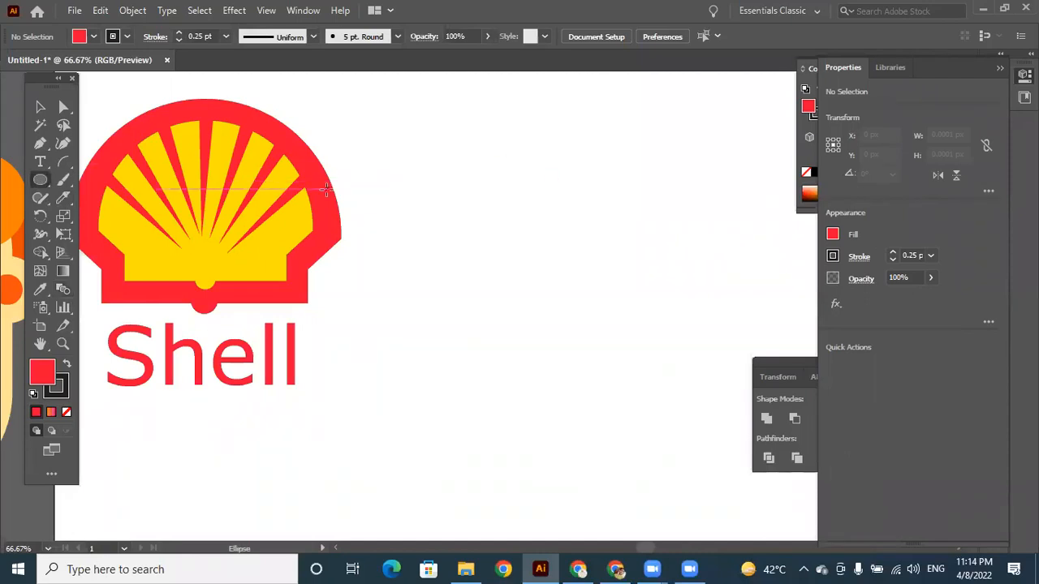
{"action": "left_click_drag", "start_coordinate": [453, 174], "coordinate": [588, 307]}
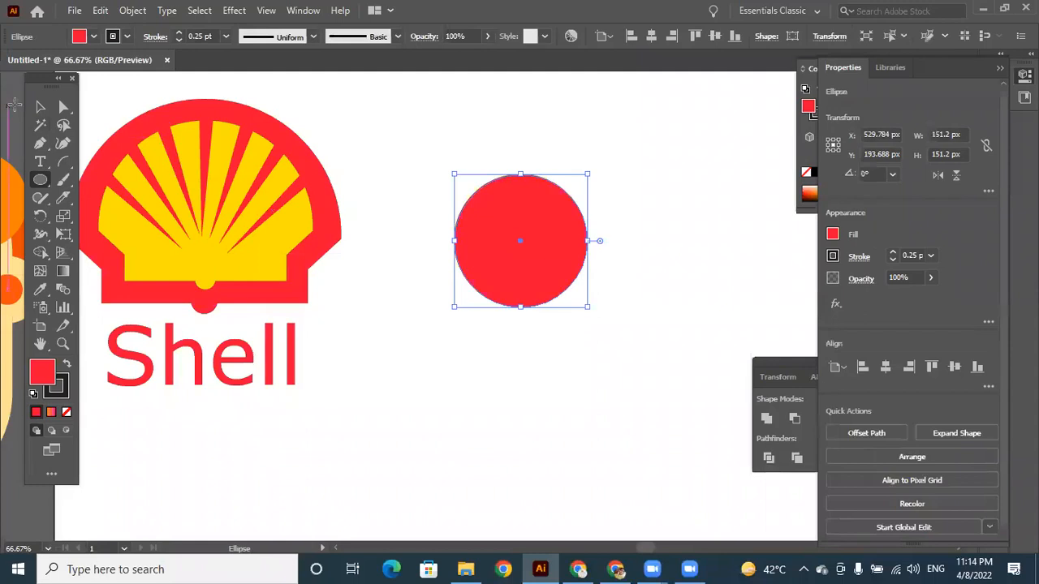
{"action": "left_click", "coordinate": [40, 179]}
{"action": "left_click", "coordinate": [115, 181]}
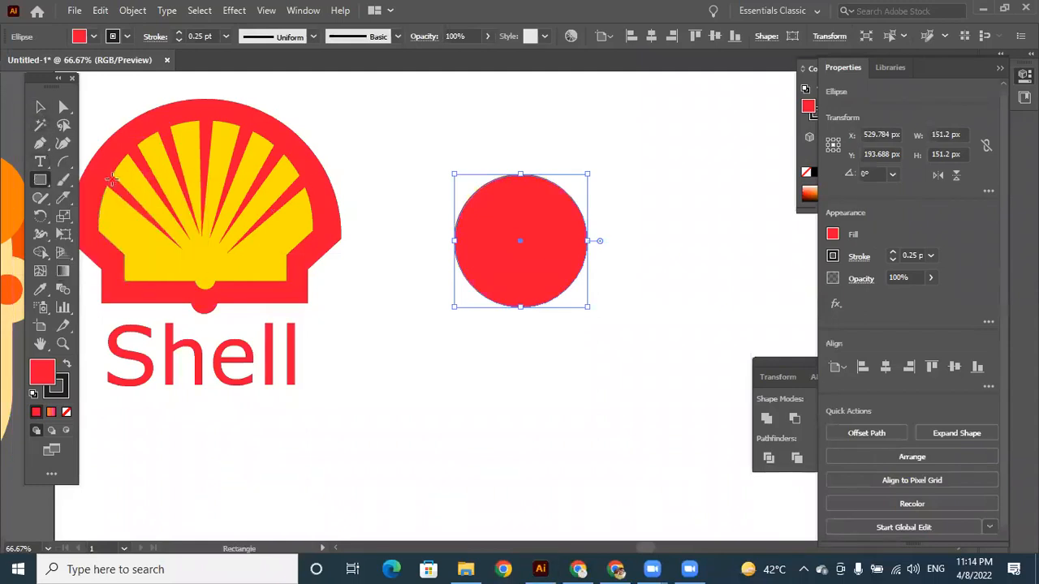
{"action": "left_click_drag", "start_coordinate": [603, 280], "coordinate": [727, 401]}
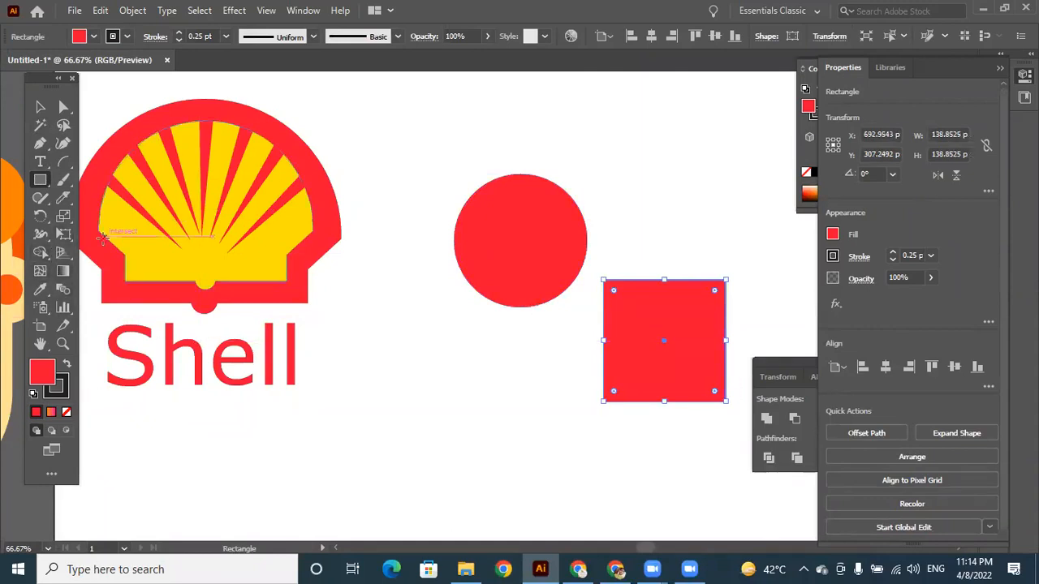
Move the red square so its corner overlaps the circle's lower-right edge, and delete both shapes.
{"action": "left_click", "coordinate": [62, 290]}
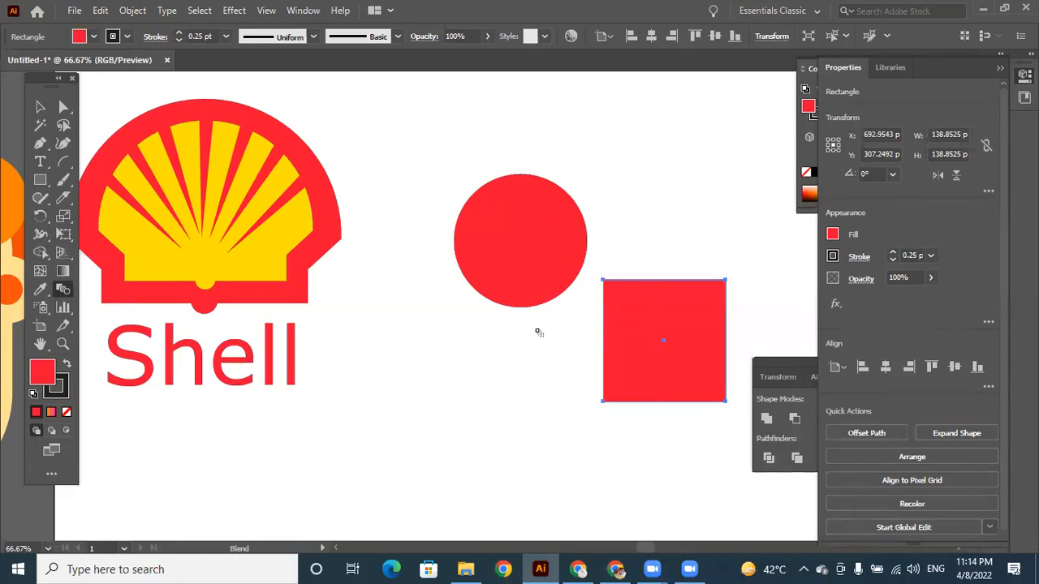
{"action": "left_click", "coordinate": [41, 107]}
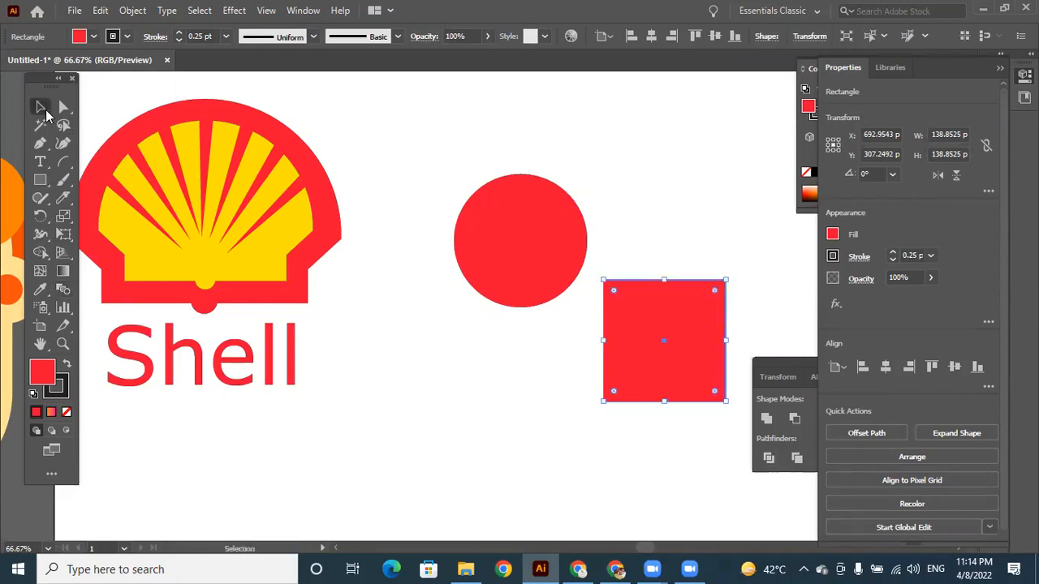
{"action": "left_click_drag", "start_coordinate": [504, 142], "coordinate": [654, 310]}
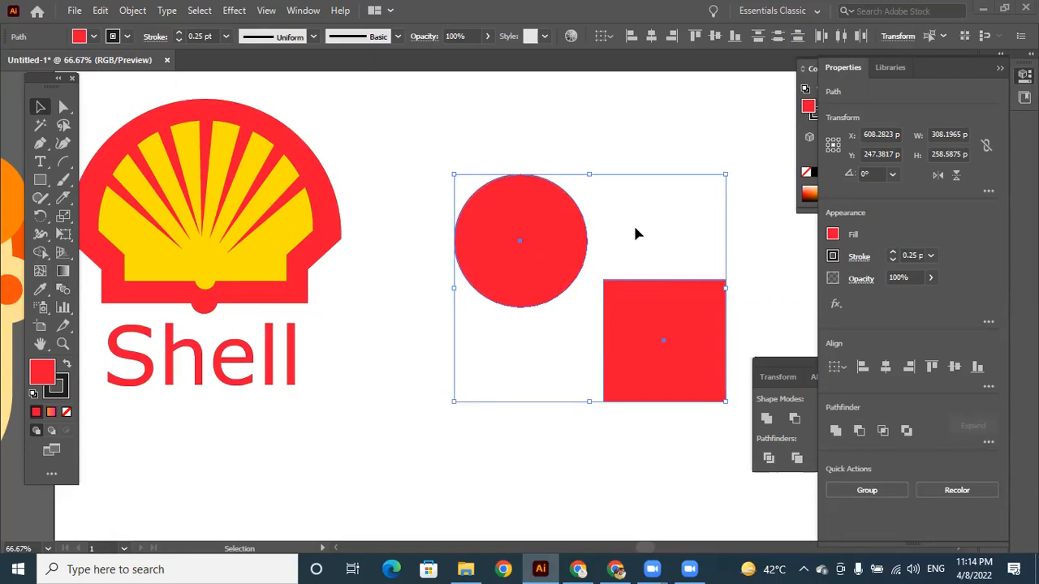
{"action": "left_click", "coordinate": [638, 465]}
{"action": "left_click_drag", "start_coordinate": [653, 401], "coordinate": [614, 378]}
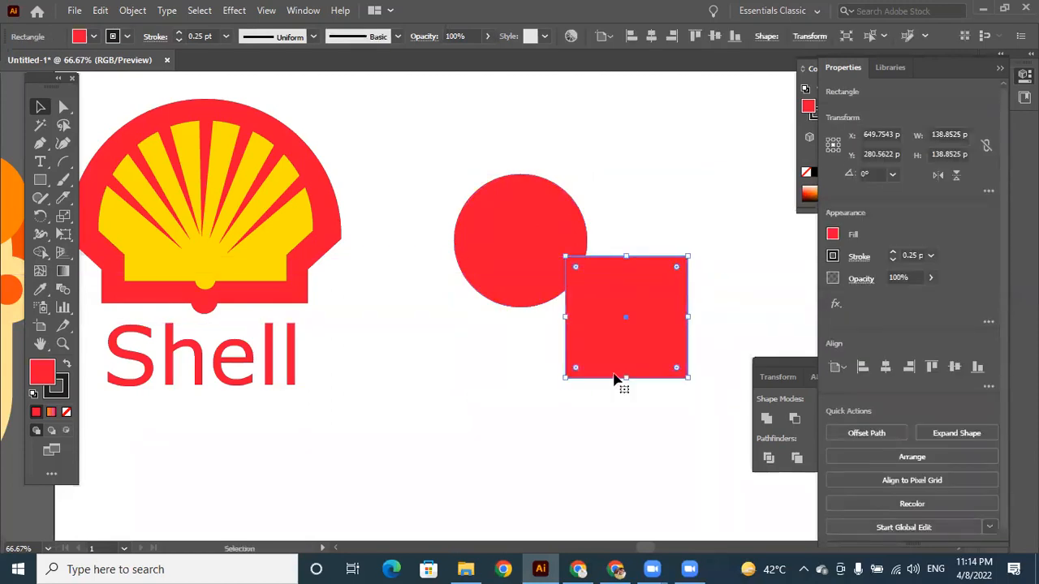
{"action": "left_click_drag", "start_coordinate": [449, 154], "coordinate": [728, 462]}
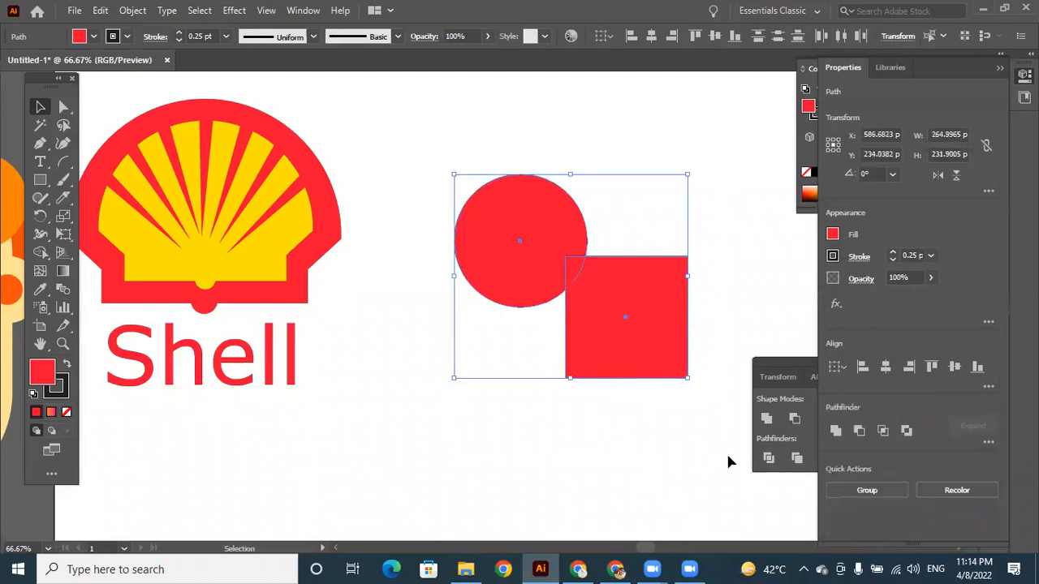
{"action": "key", "text": "Delete"}
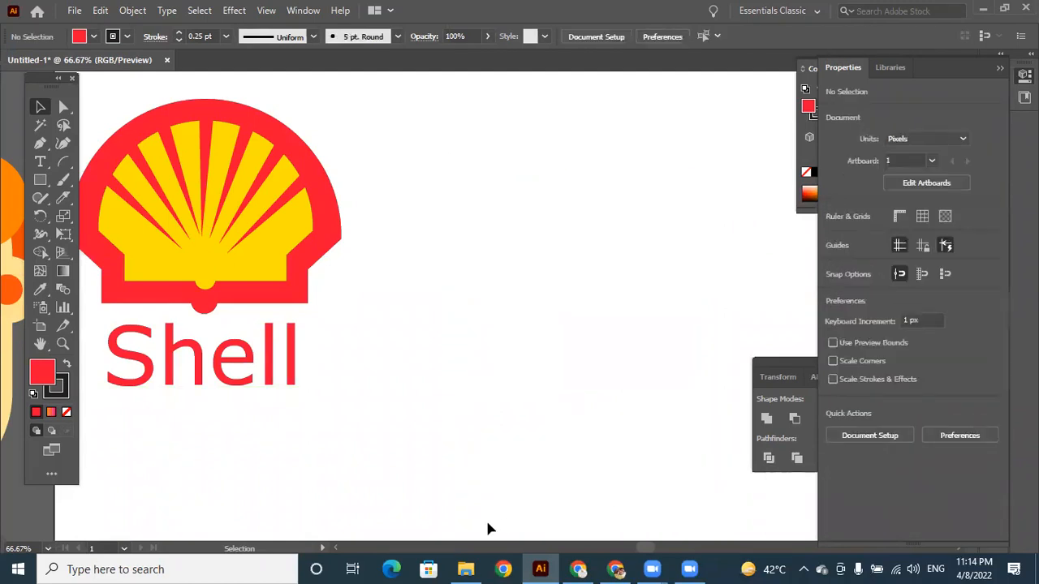